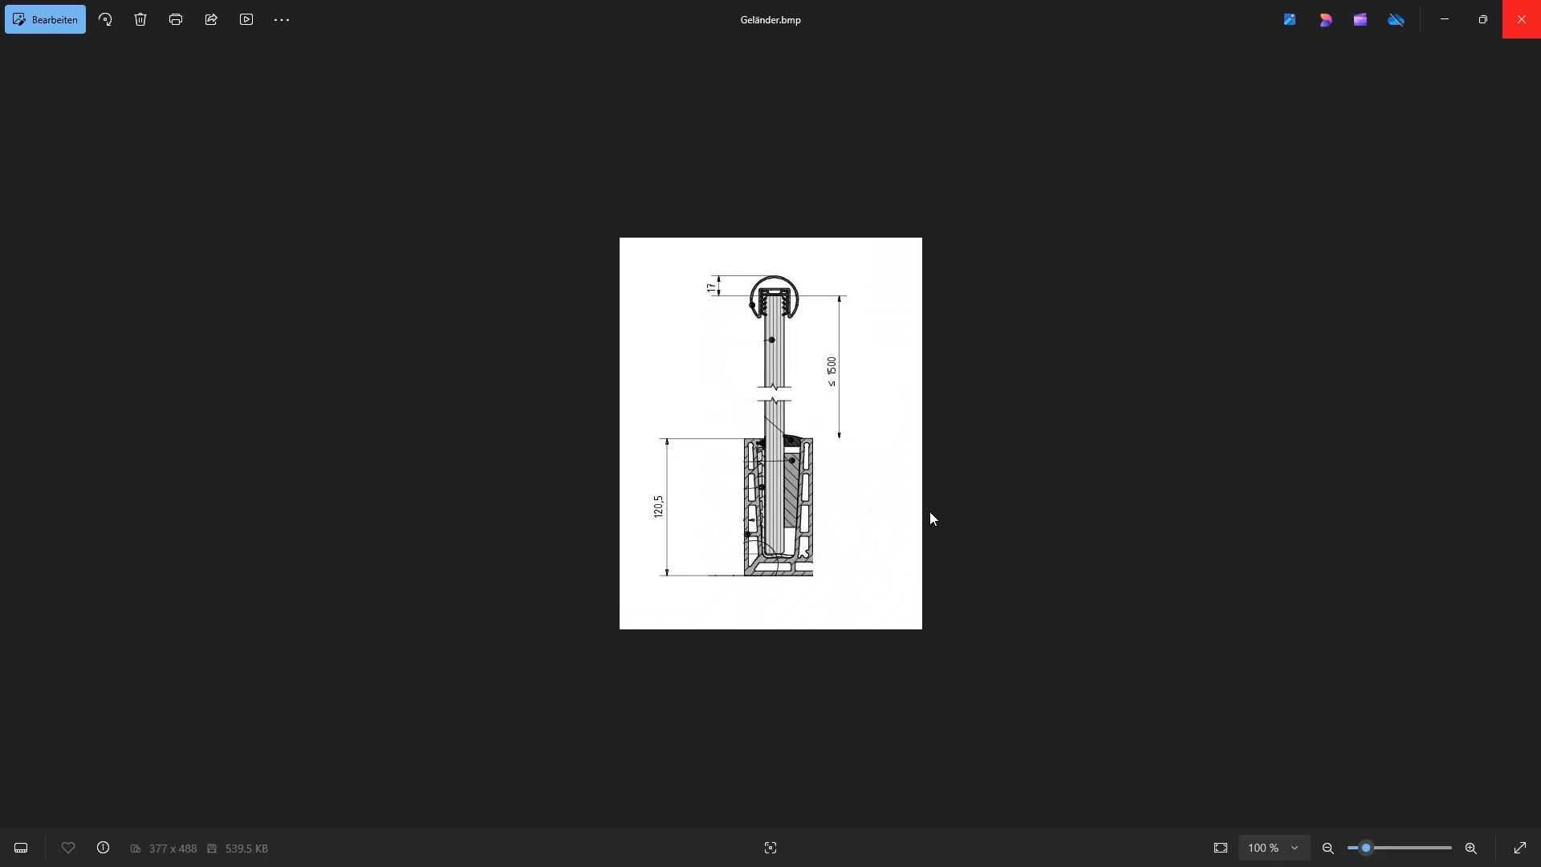
Minimize the railing cross-section image to return to the RFEM railing model
click(1444, 19)
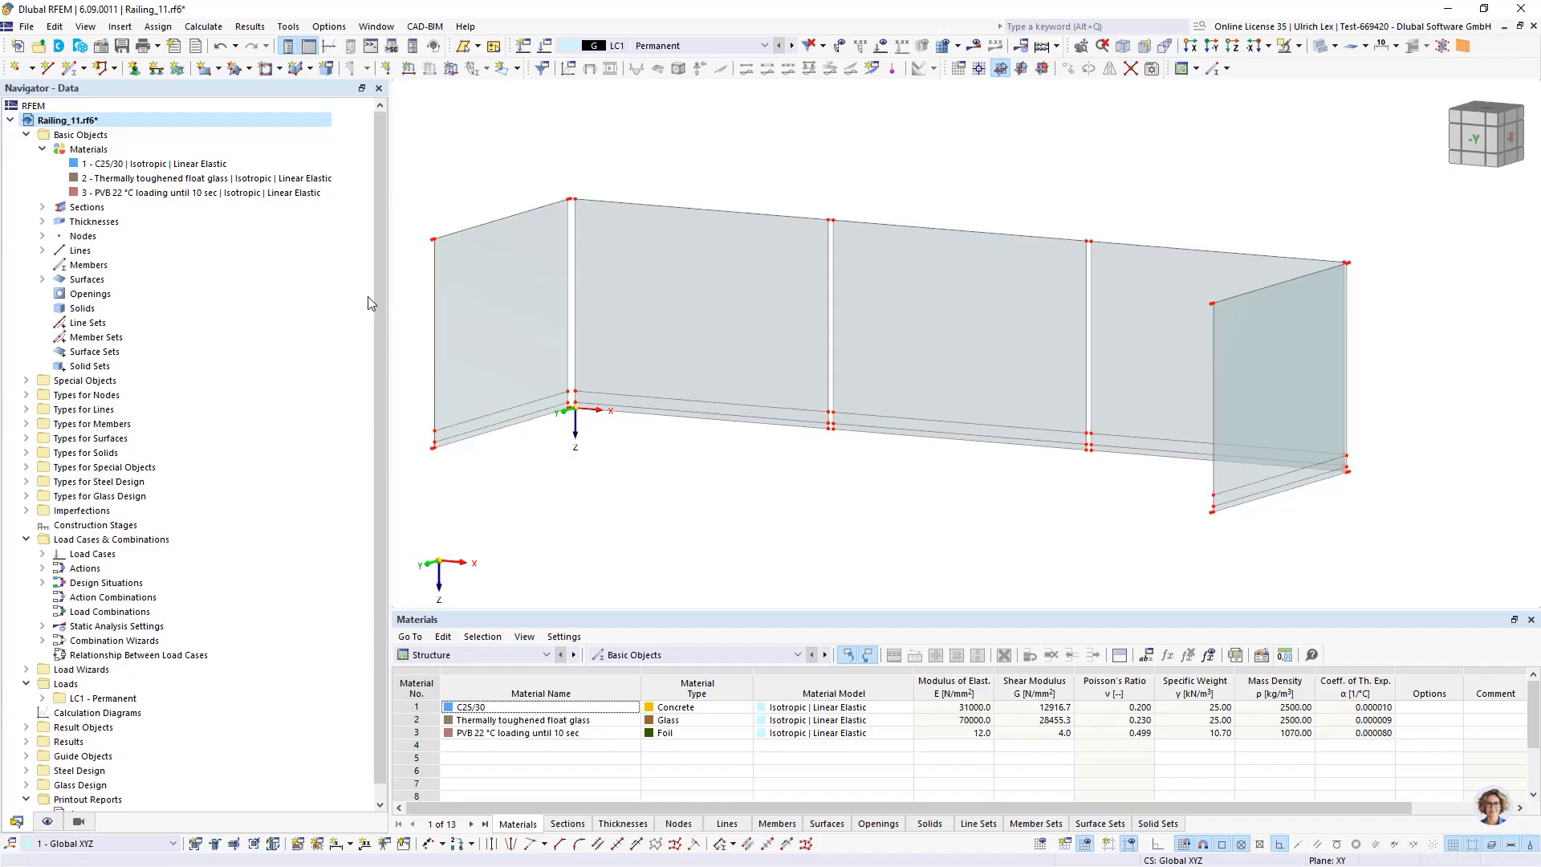
drag(389, 297, 263, 297)
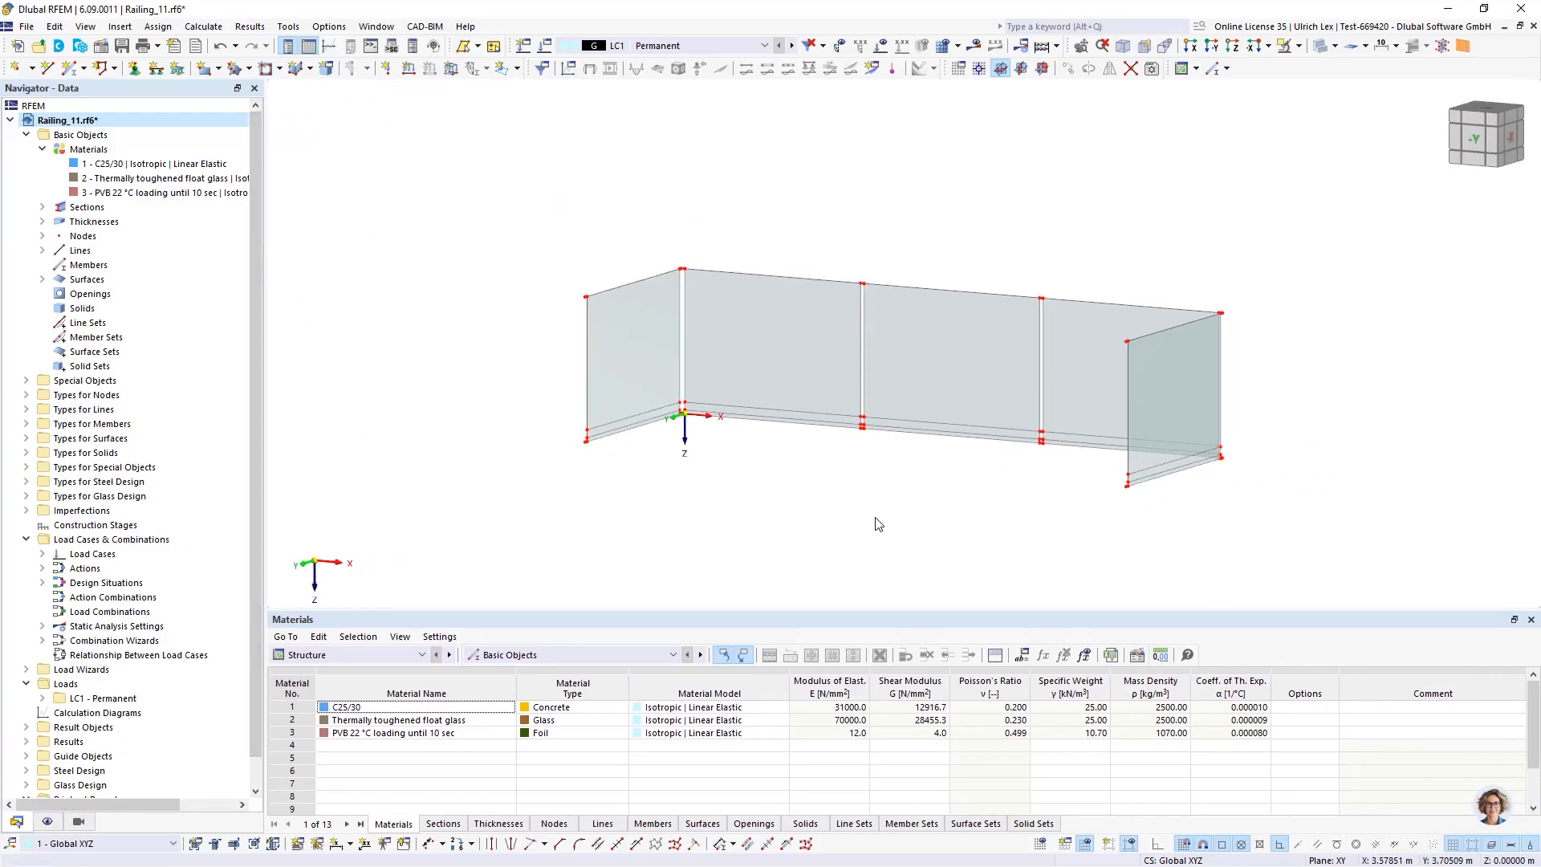
ctrl+middle_drag(878, 523, 912, 543)
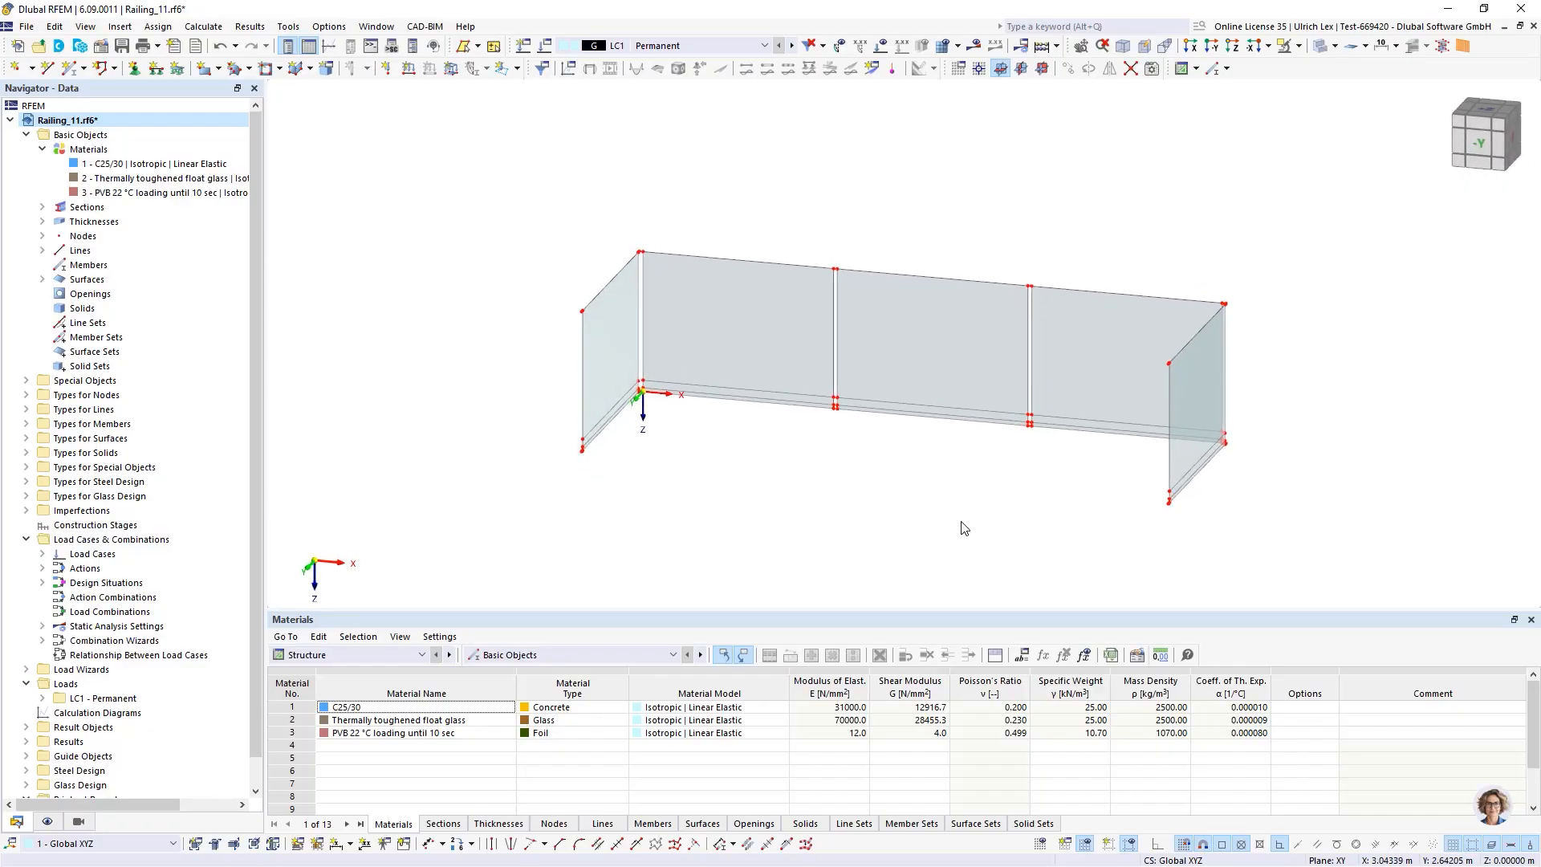
ctrl+middle_drag(836, 485, 810, 482)
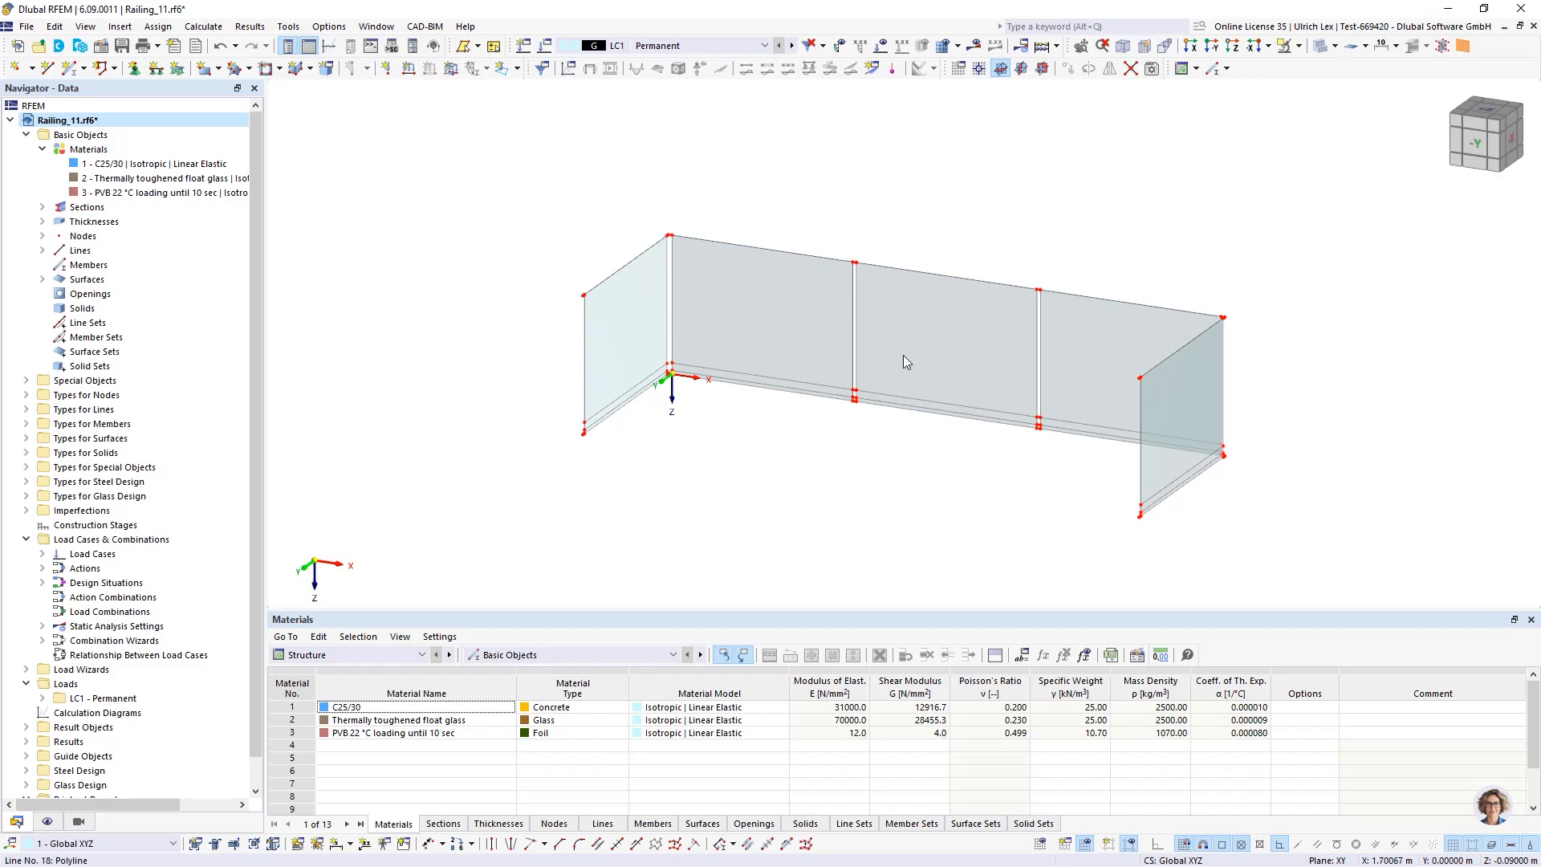
scroll(1020, 254, up, 1)
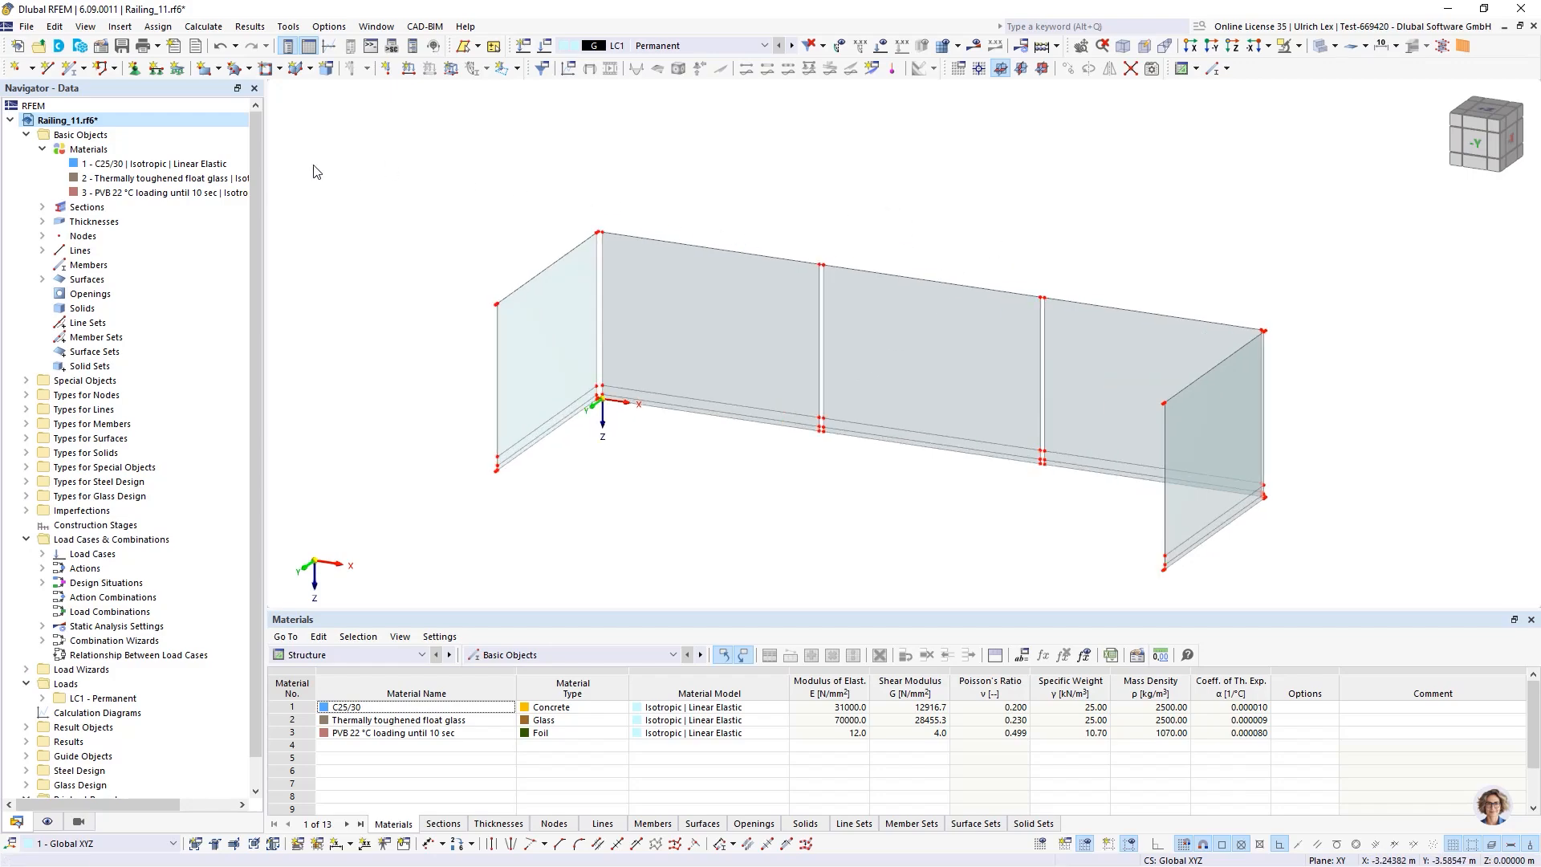
Open the model's base data and review the activated analysis and design add-ons
right_click(64, 122)
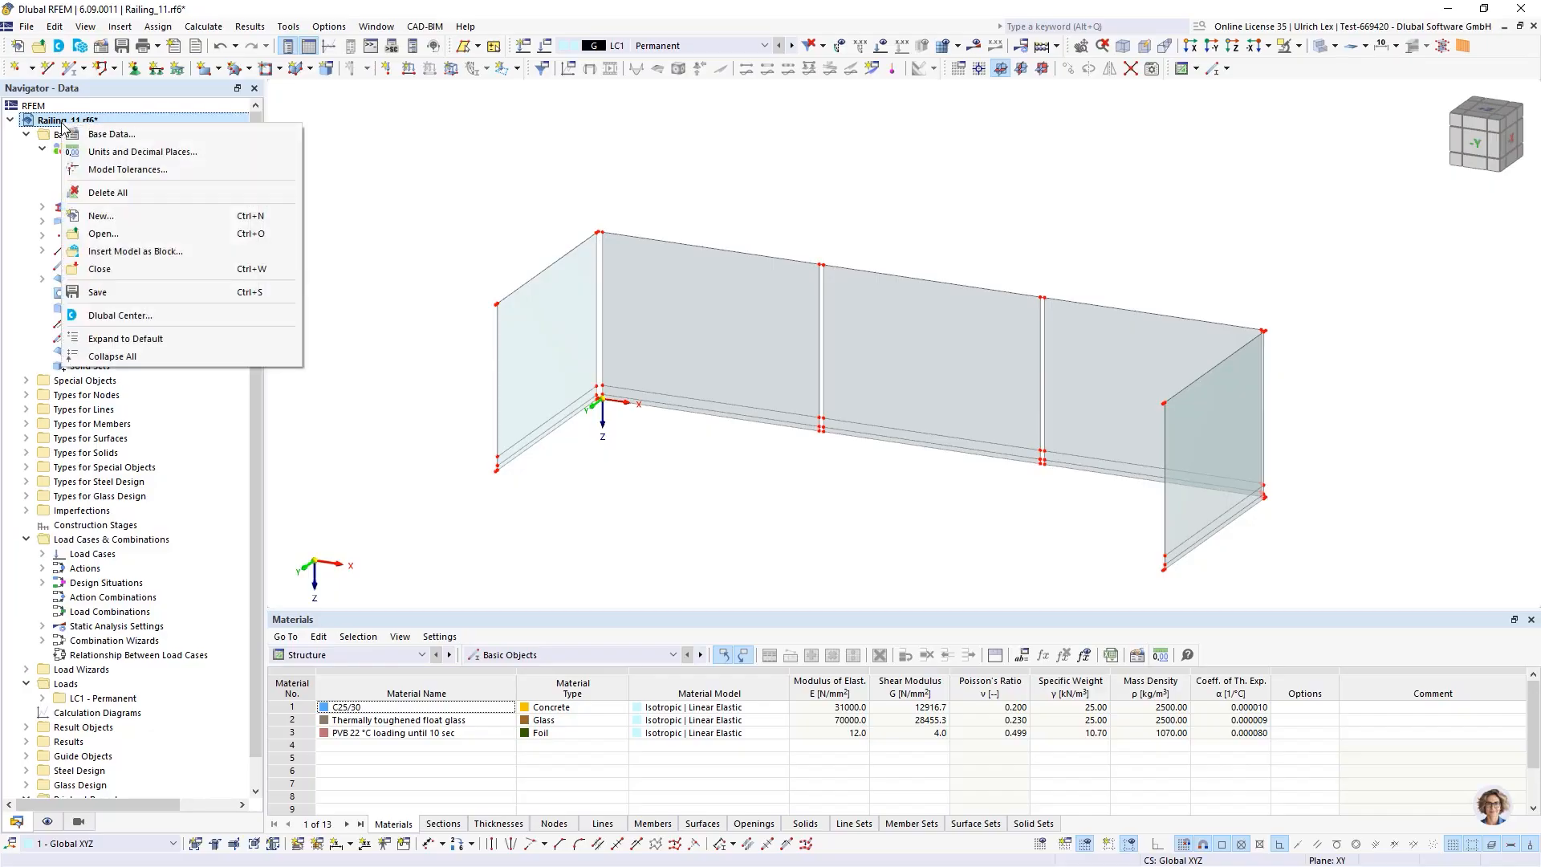
click(120, 137)
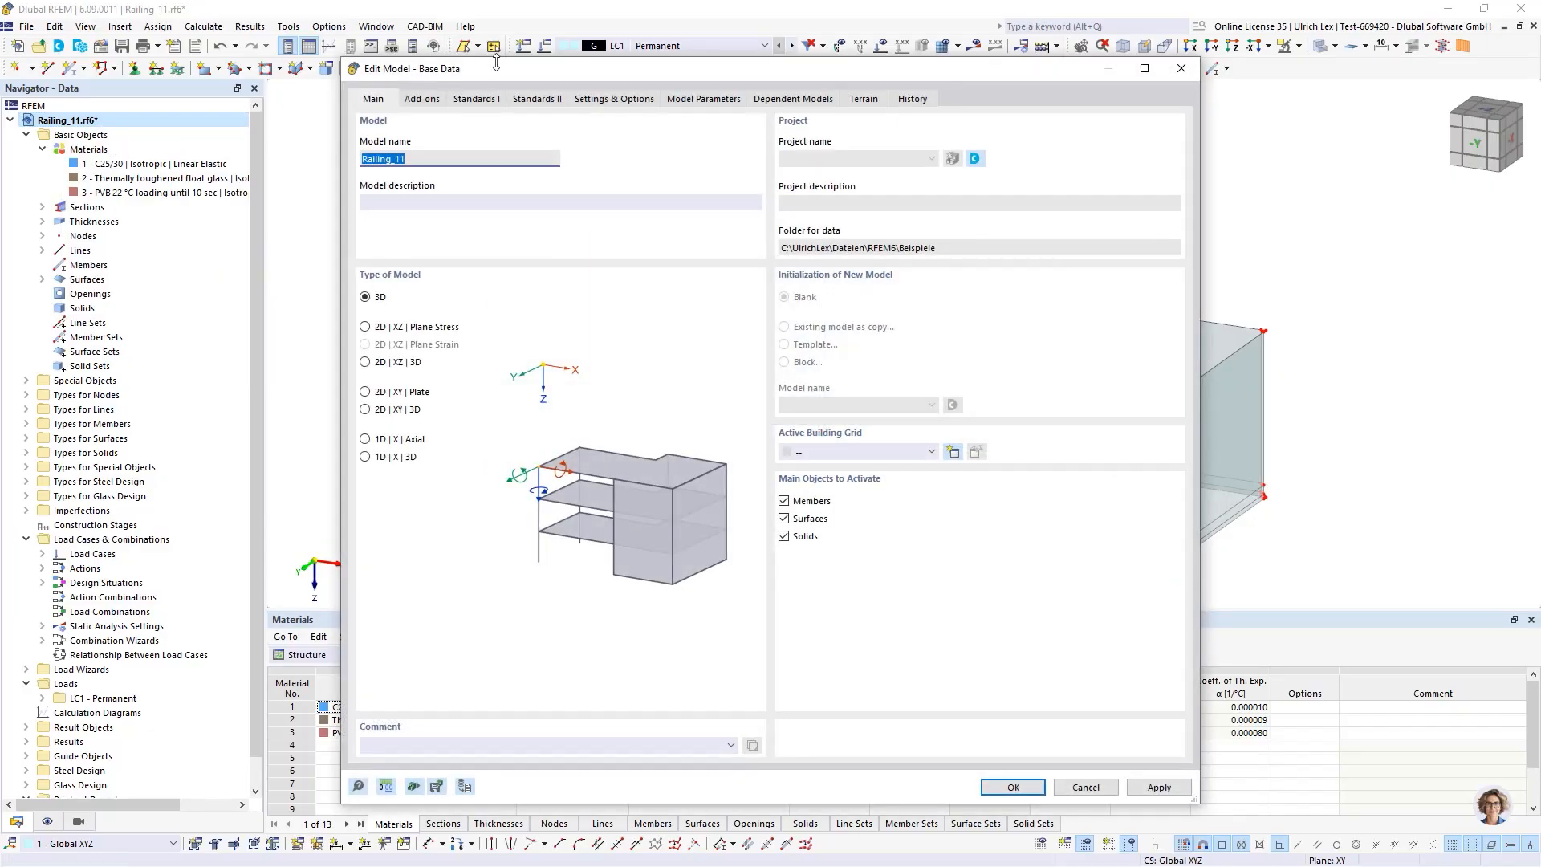
drag(543, 70, 495, 53)
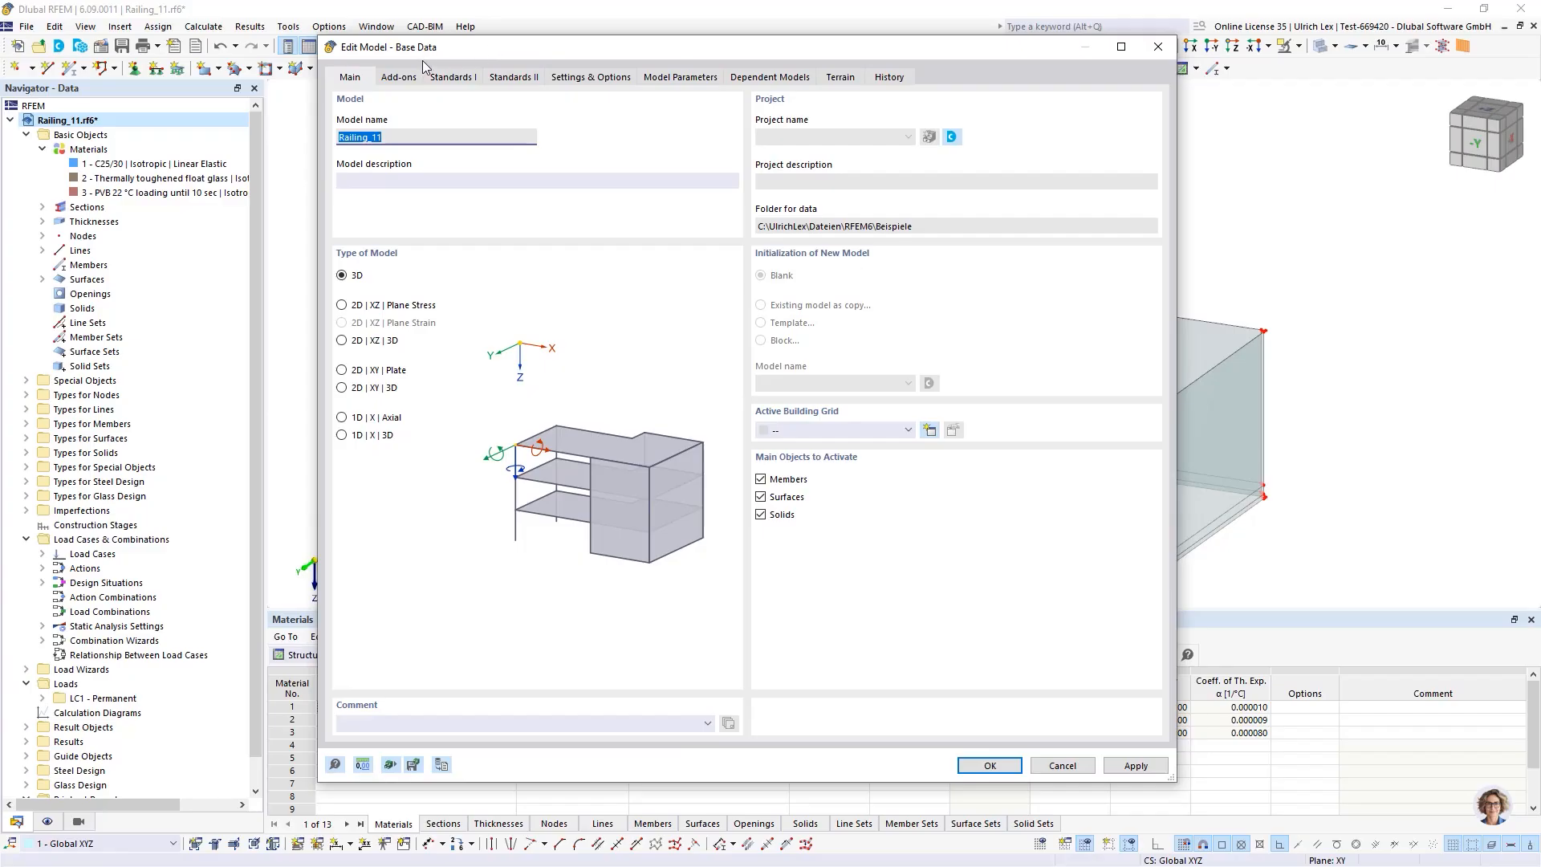
click(399, 78)
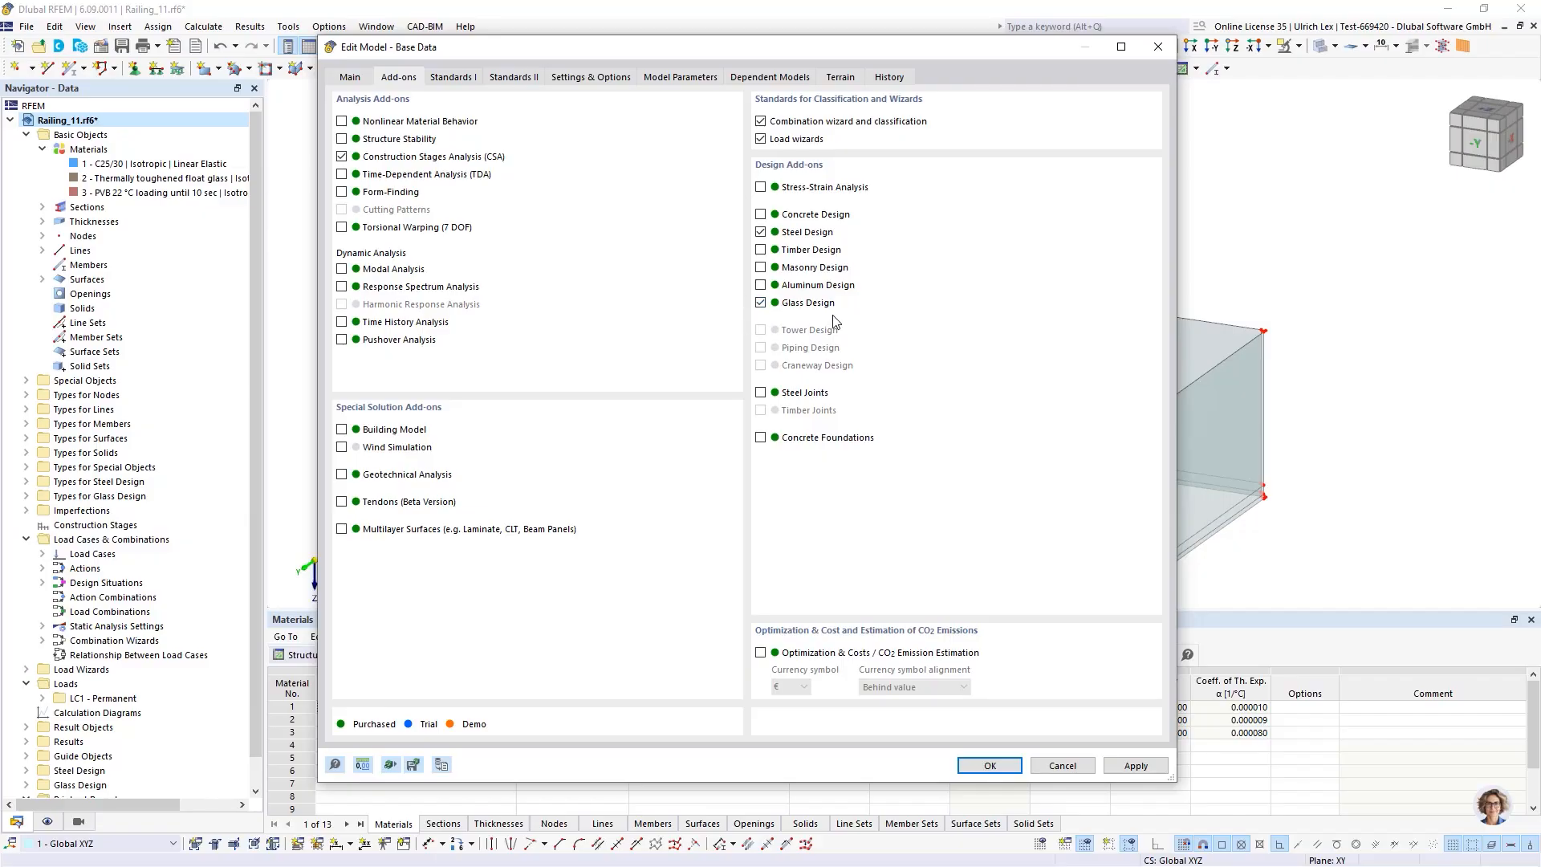
drag(859, 52, 833, 92)
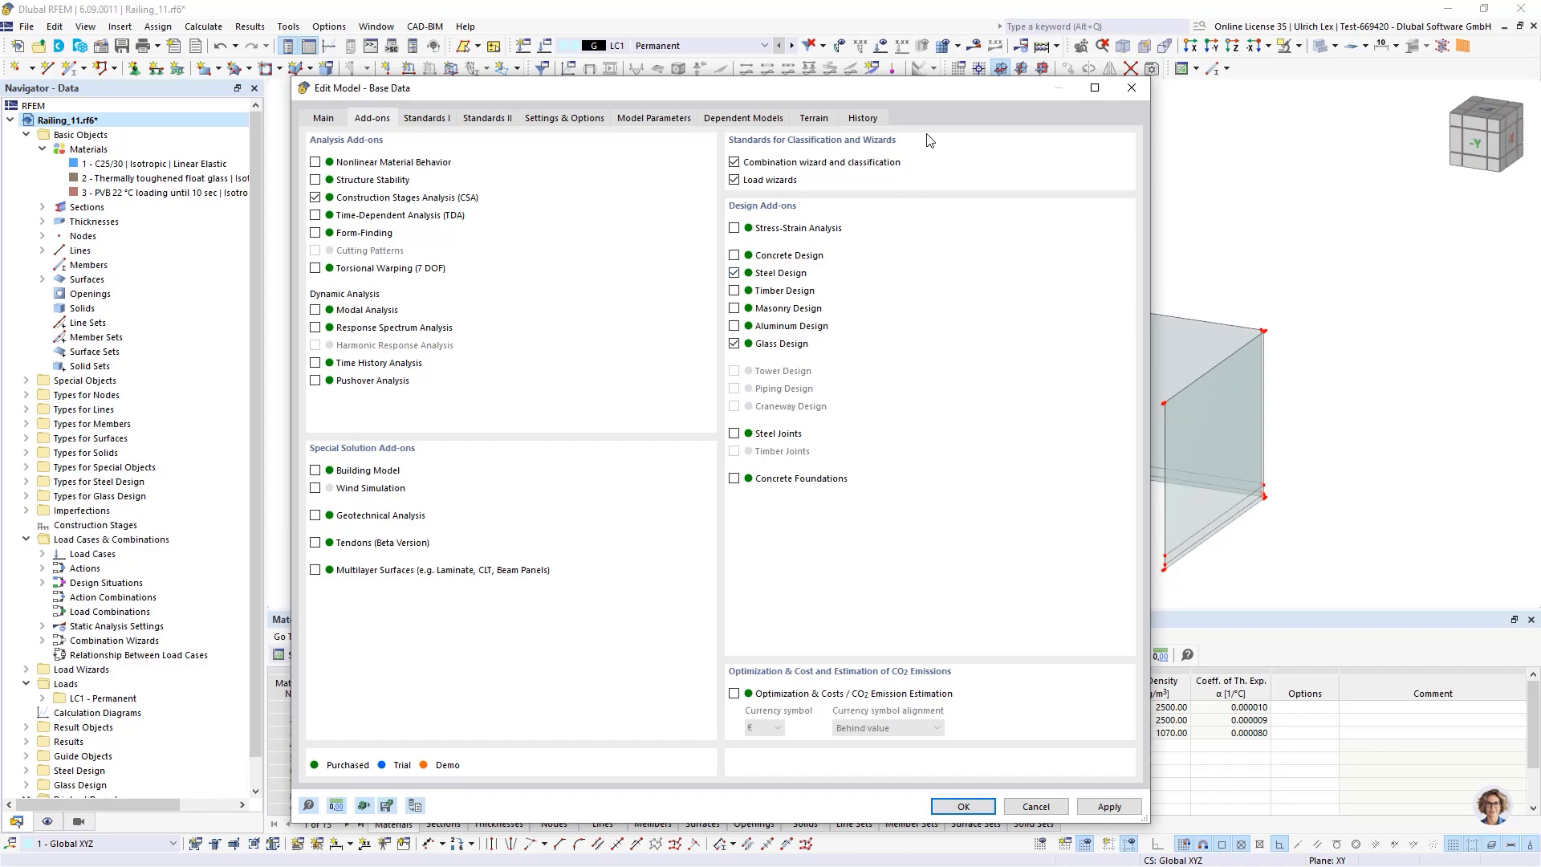
drag(937, 89, 938, 56)
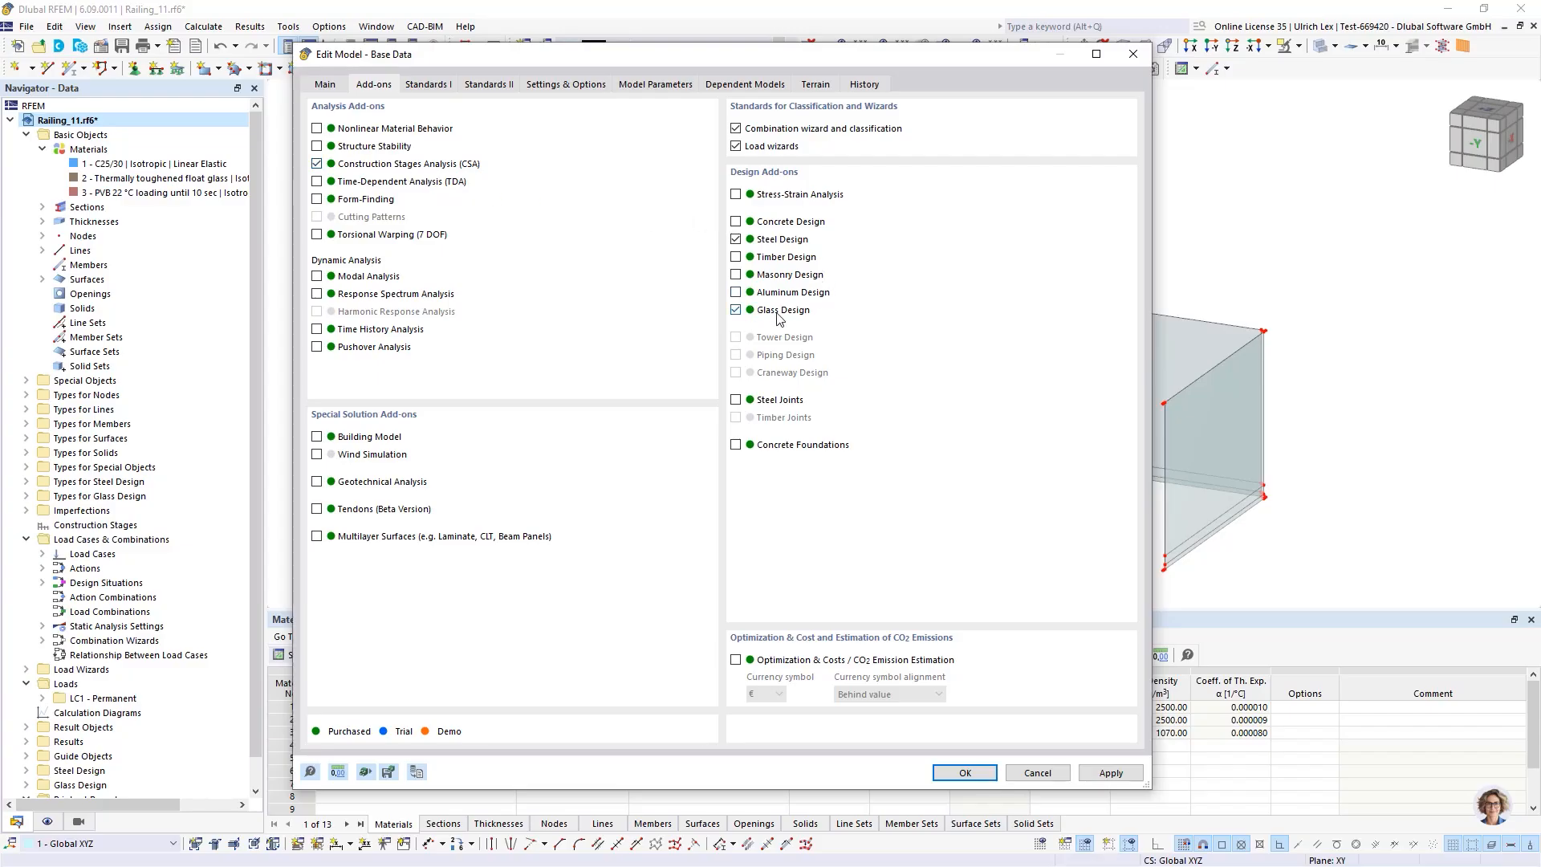
Check the glass design standard DIN 18008 in the model standards and close the base data
click(442, 86)
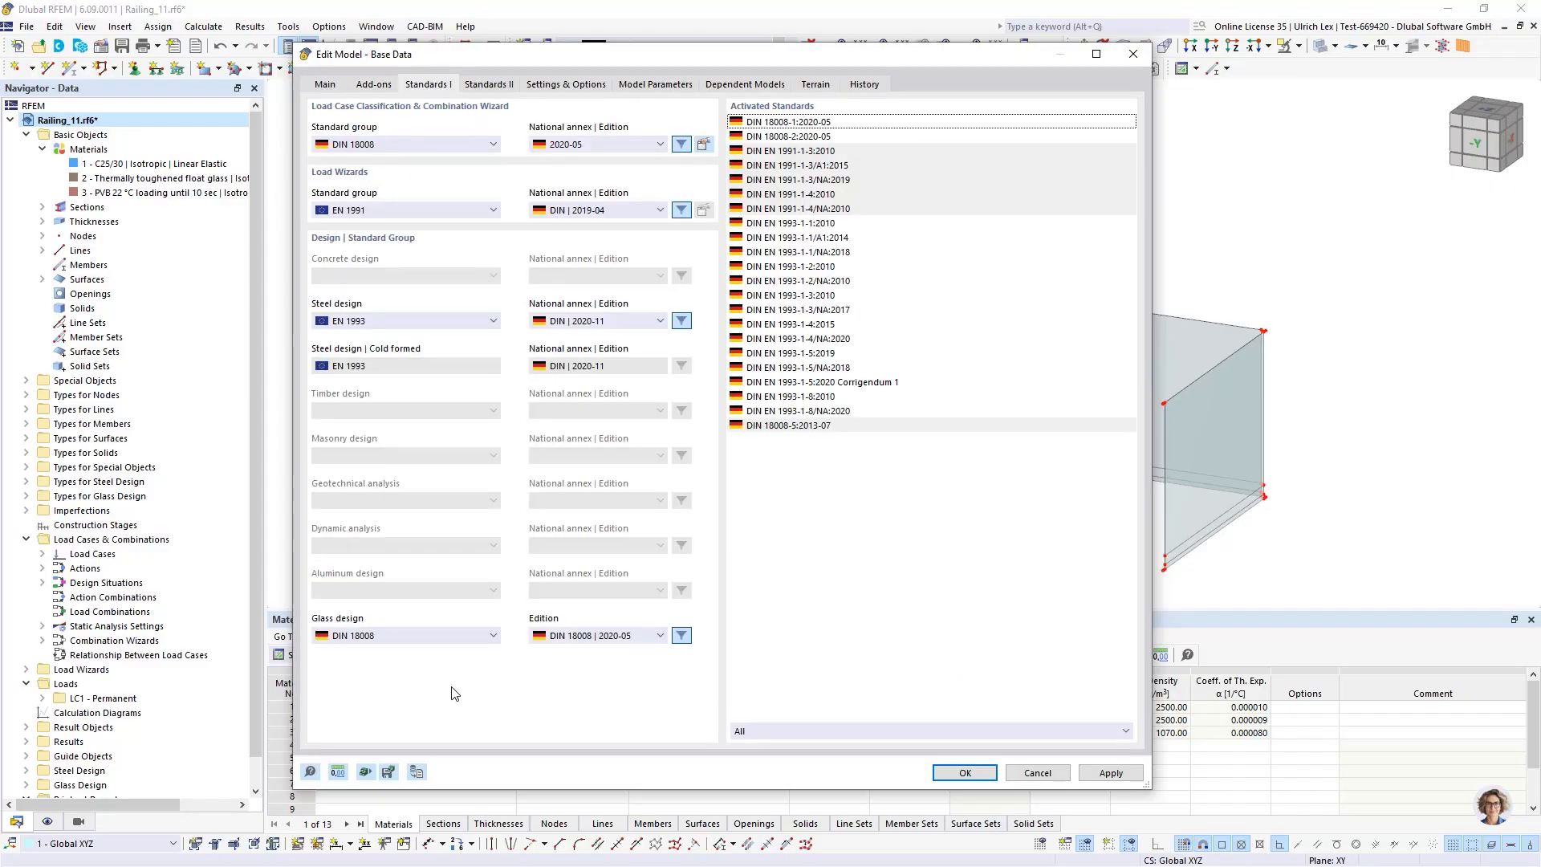
click(489, 638)
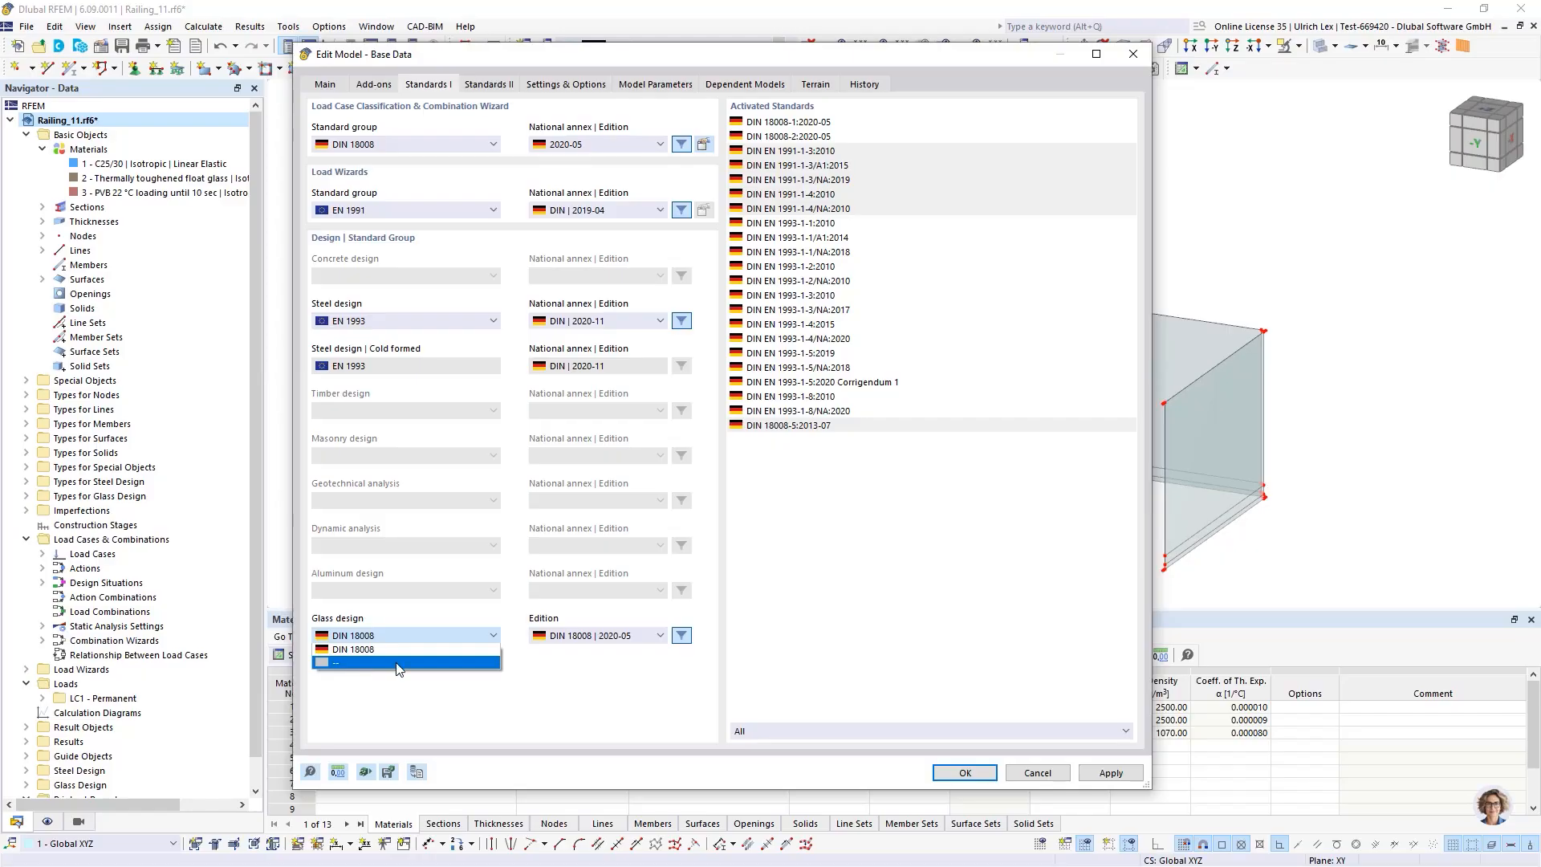
click(435, 695)
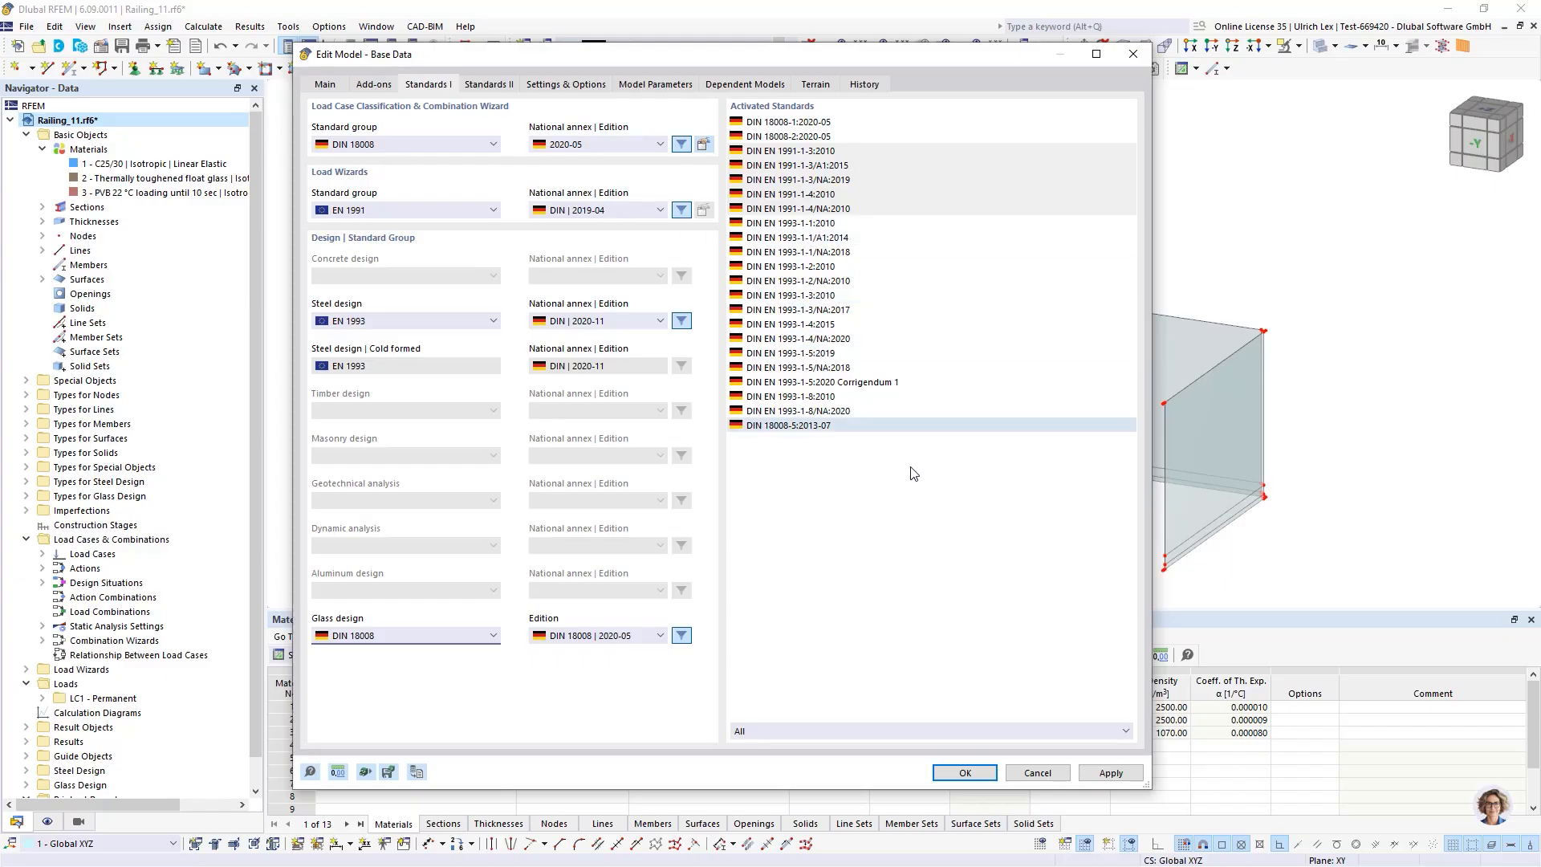
click(994, 771)
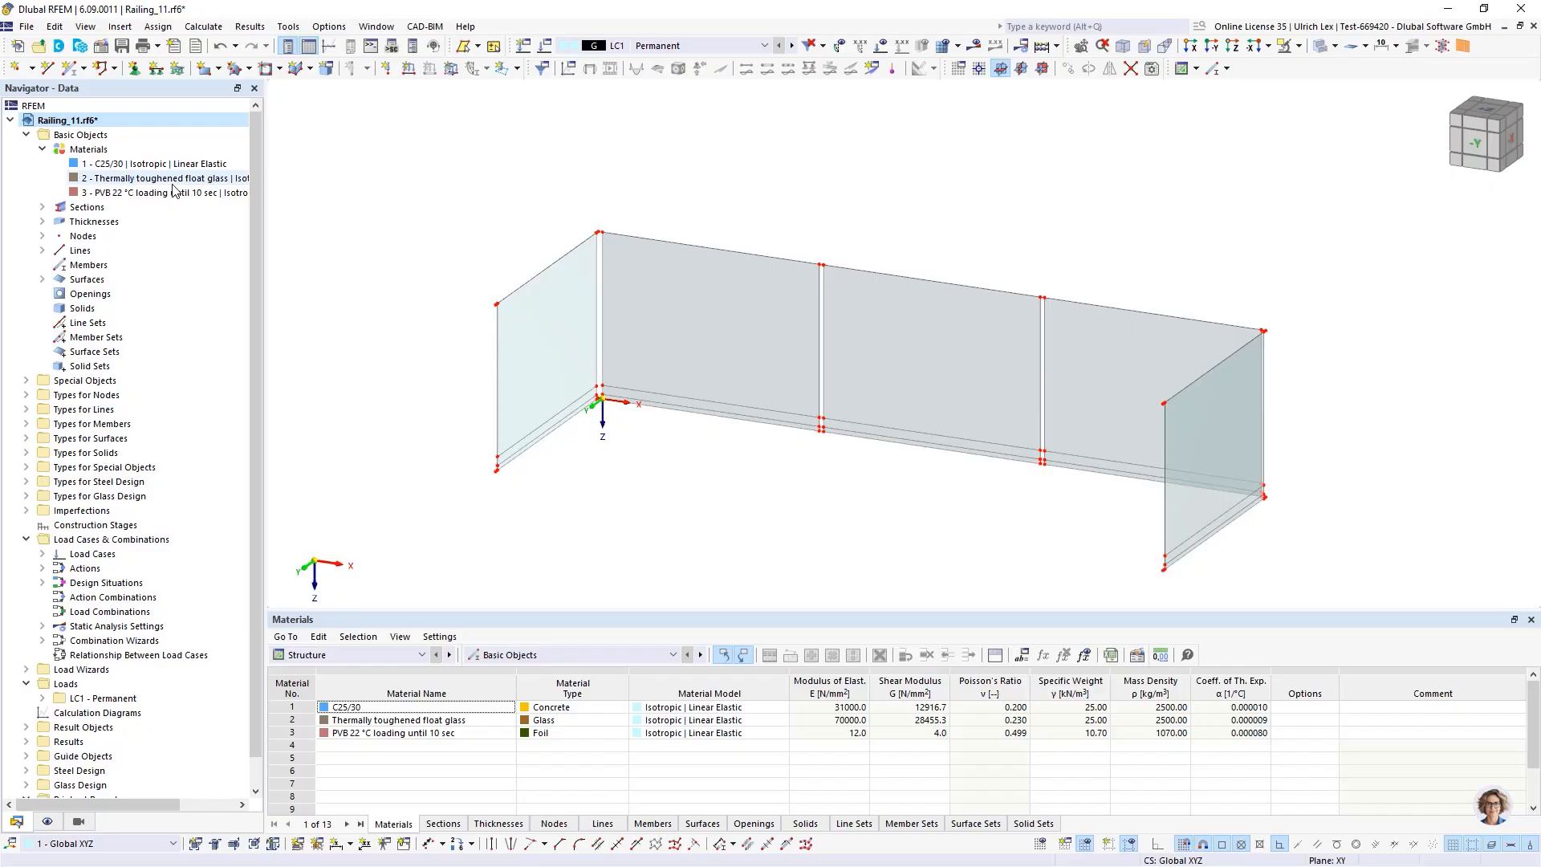
Review the thermally toughened float glass and PVB material definitions, including the glass's library entry
drag(257, 194, 478, 237)
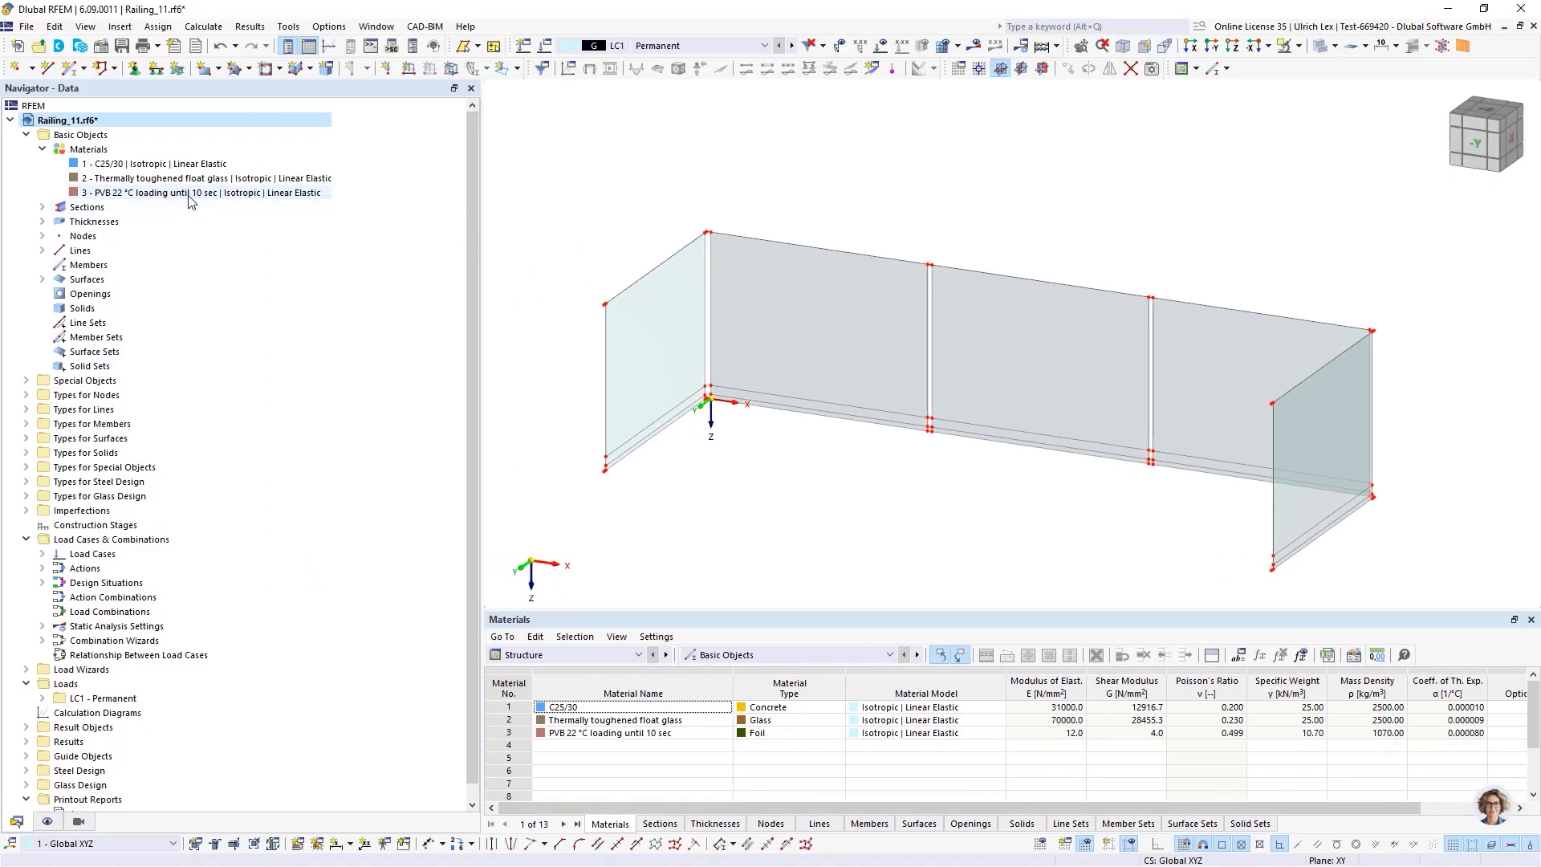
double_click(135, 179)
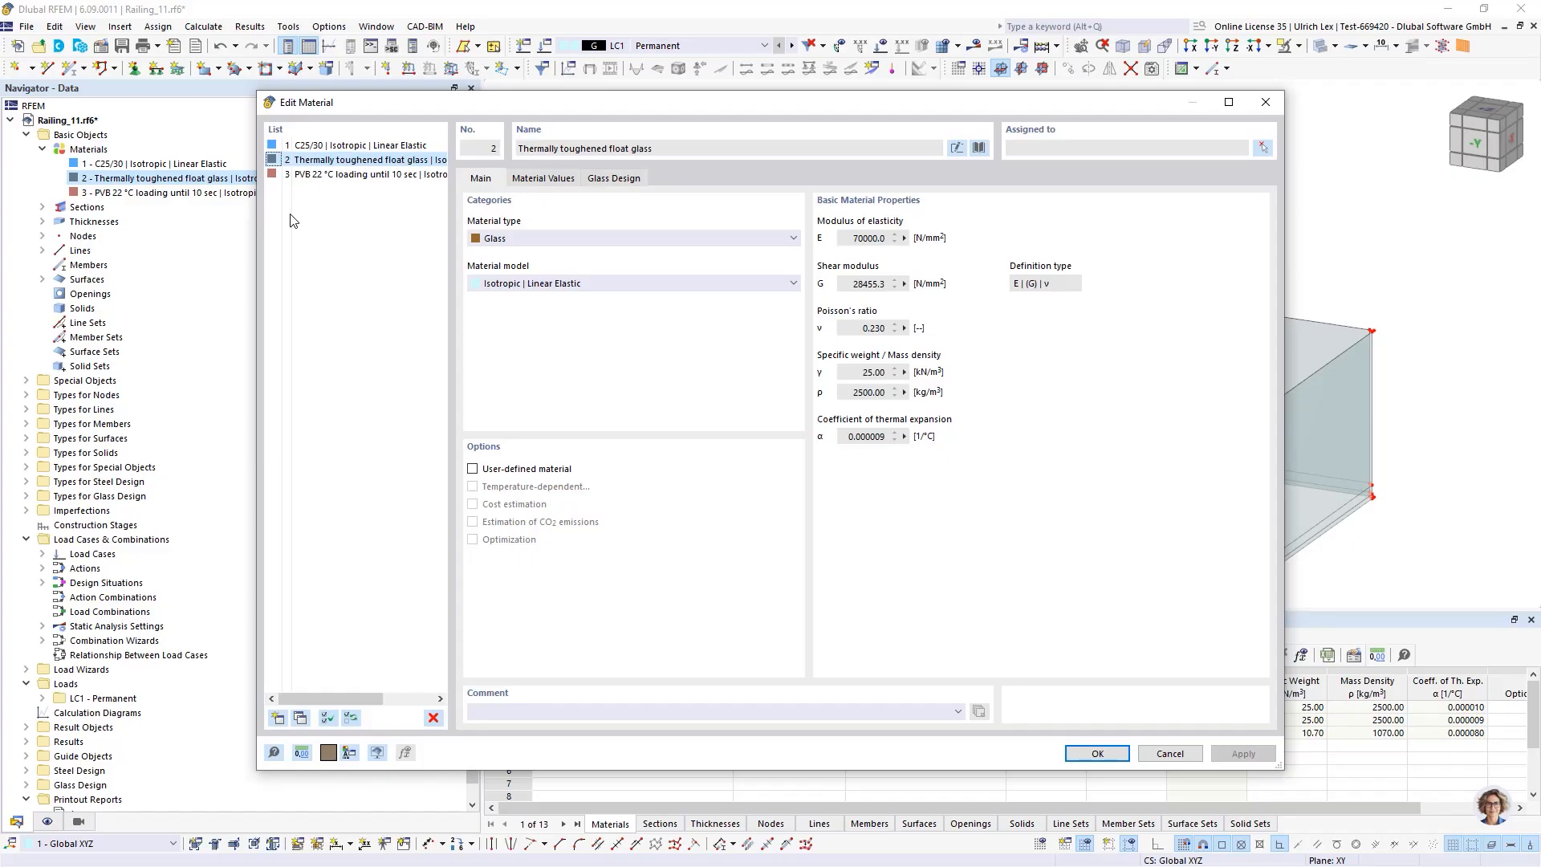
click(979, 149)
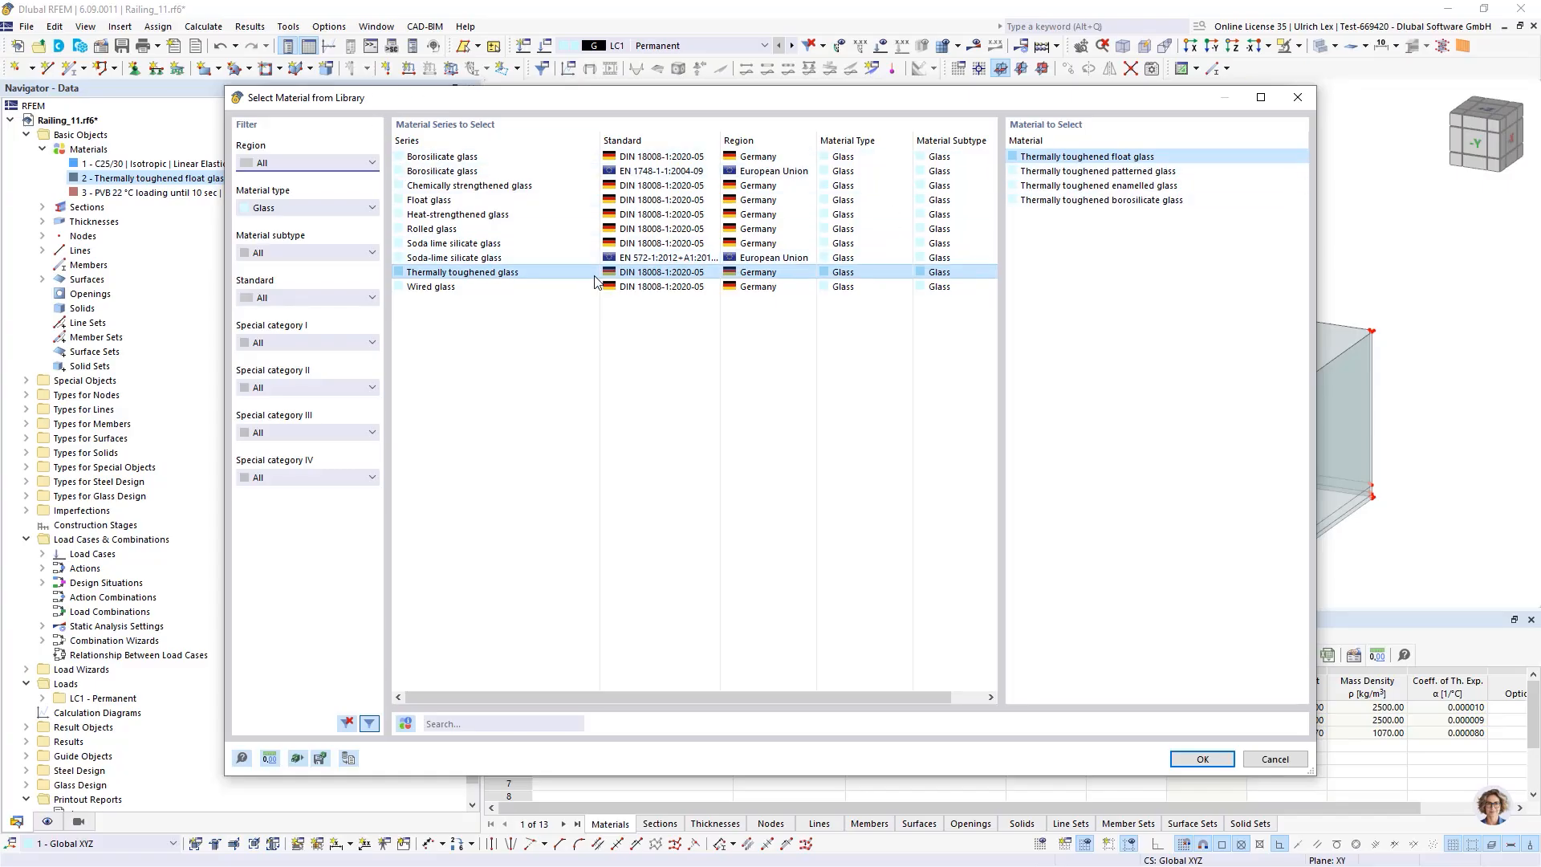
click(1202, 760)
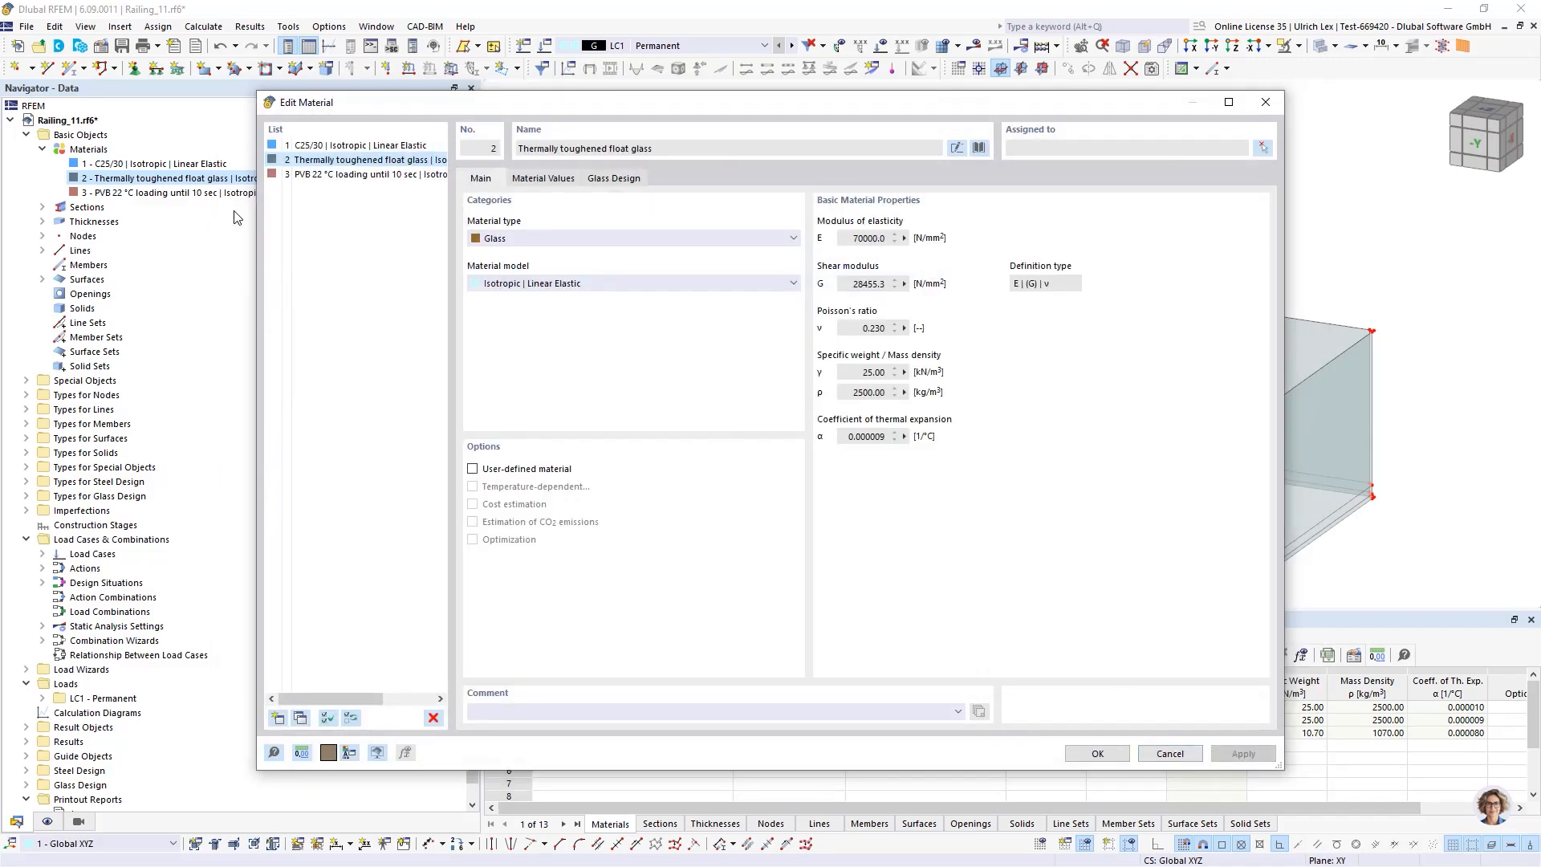
click(309, 175)
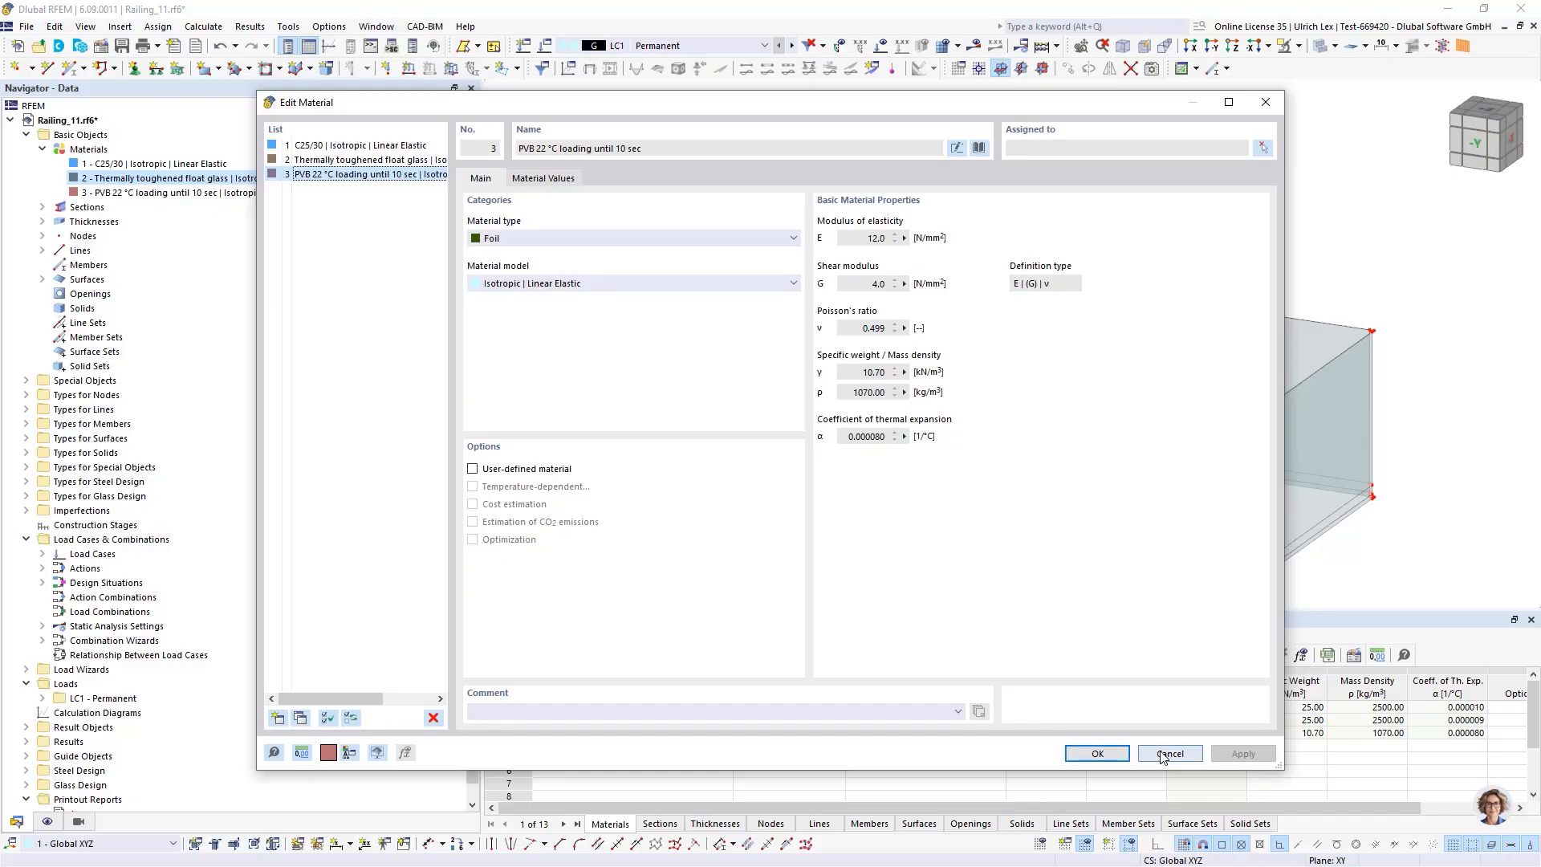
click(1098, 753)
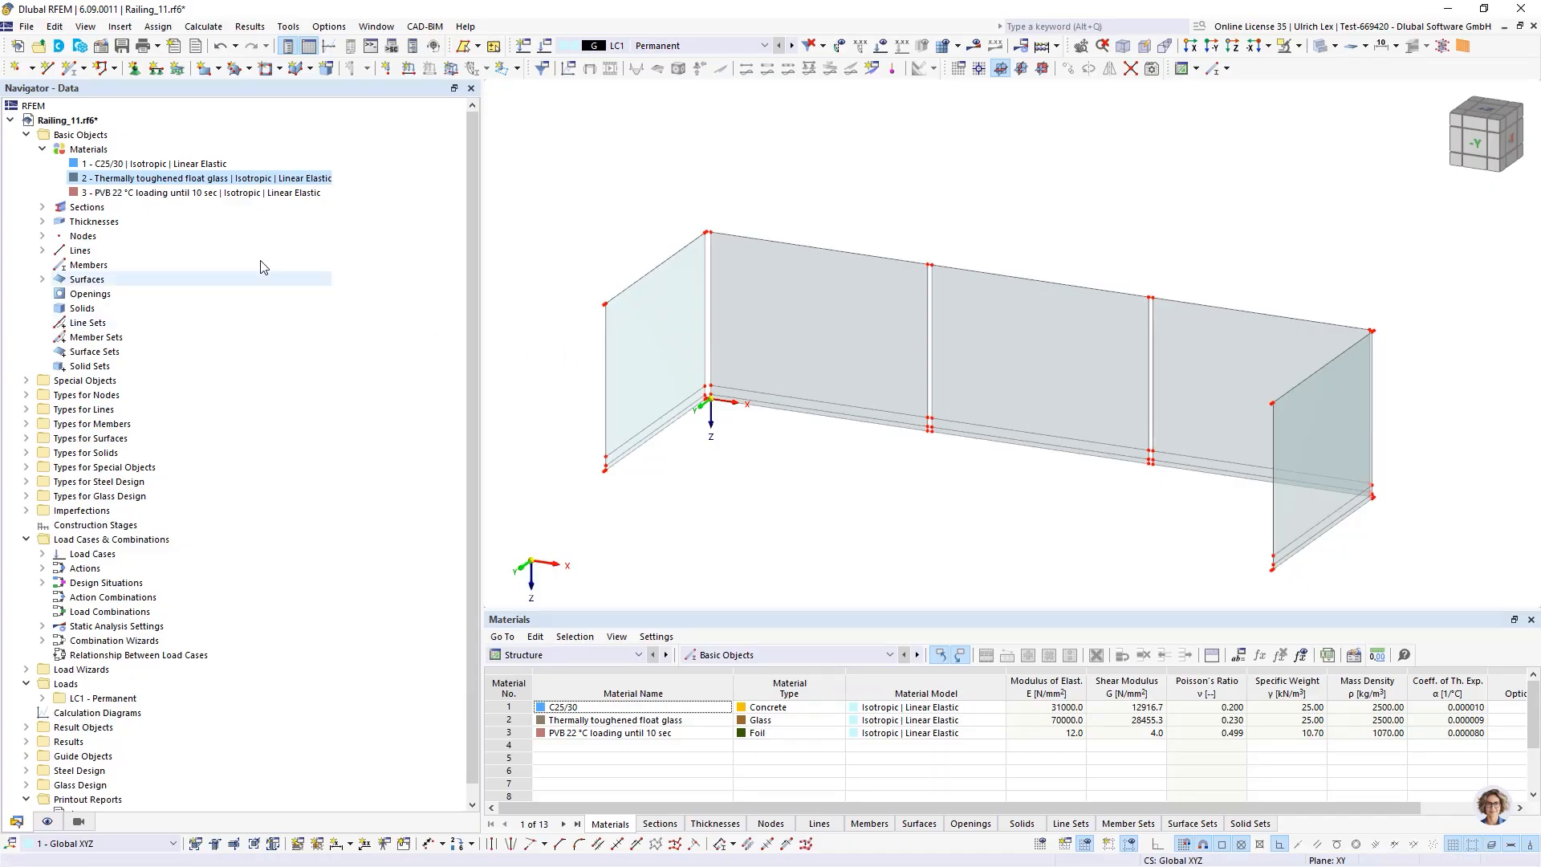
Open the glass composition thickness for editing and check its thickness type
click(44, 222)
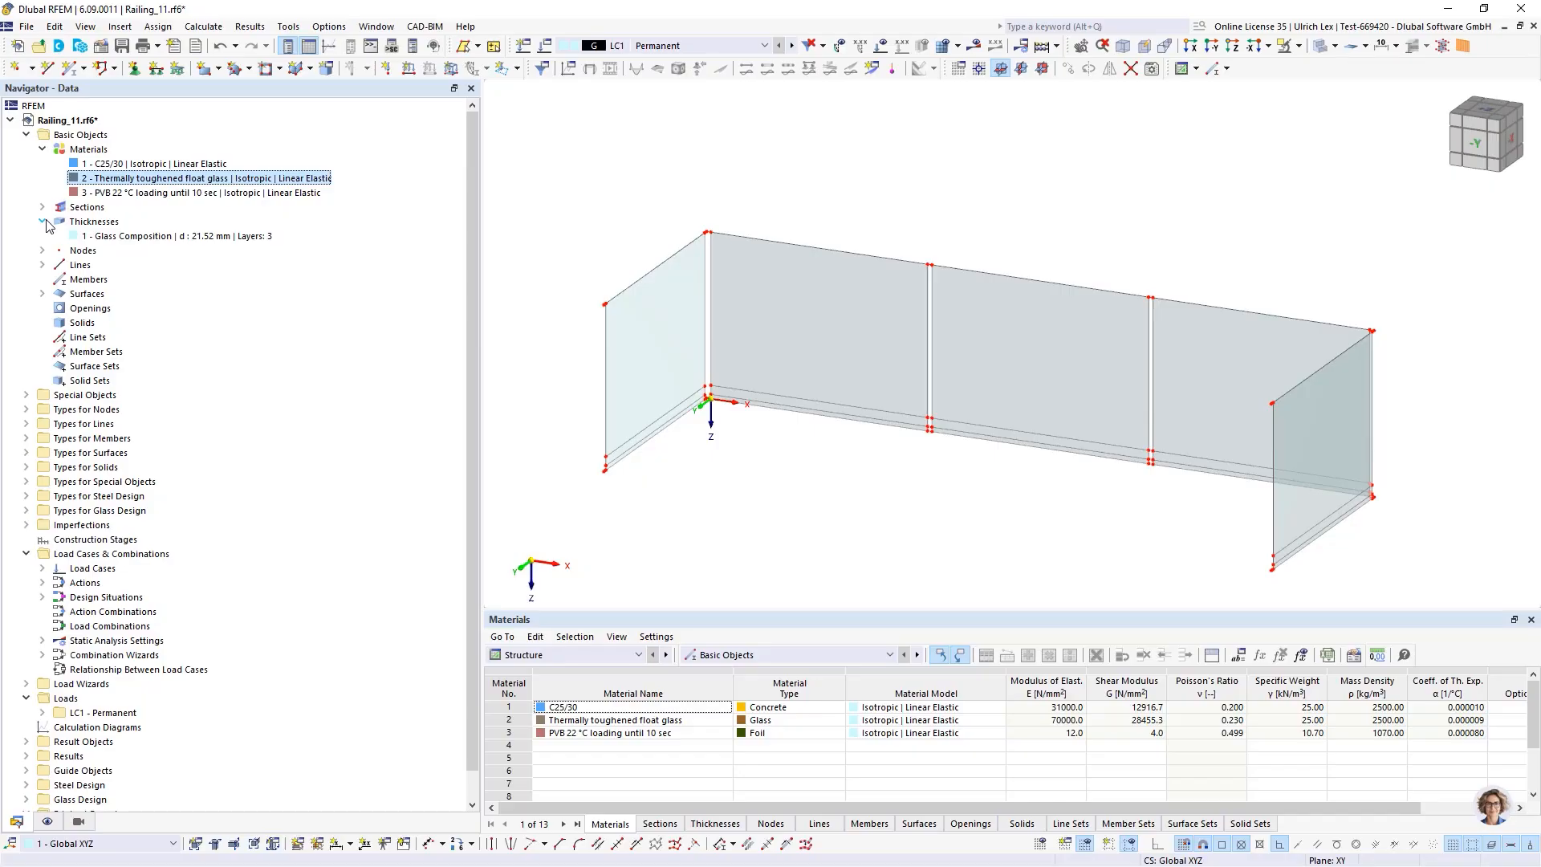
click(115, 236)
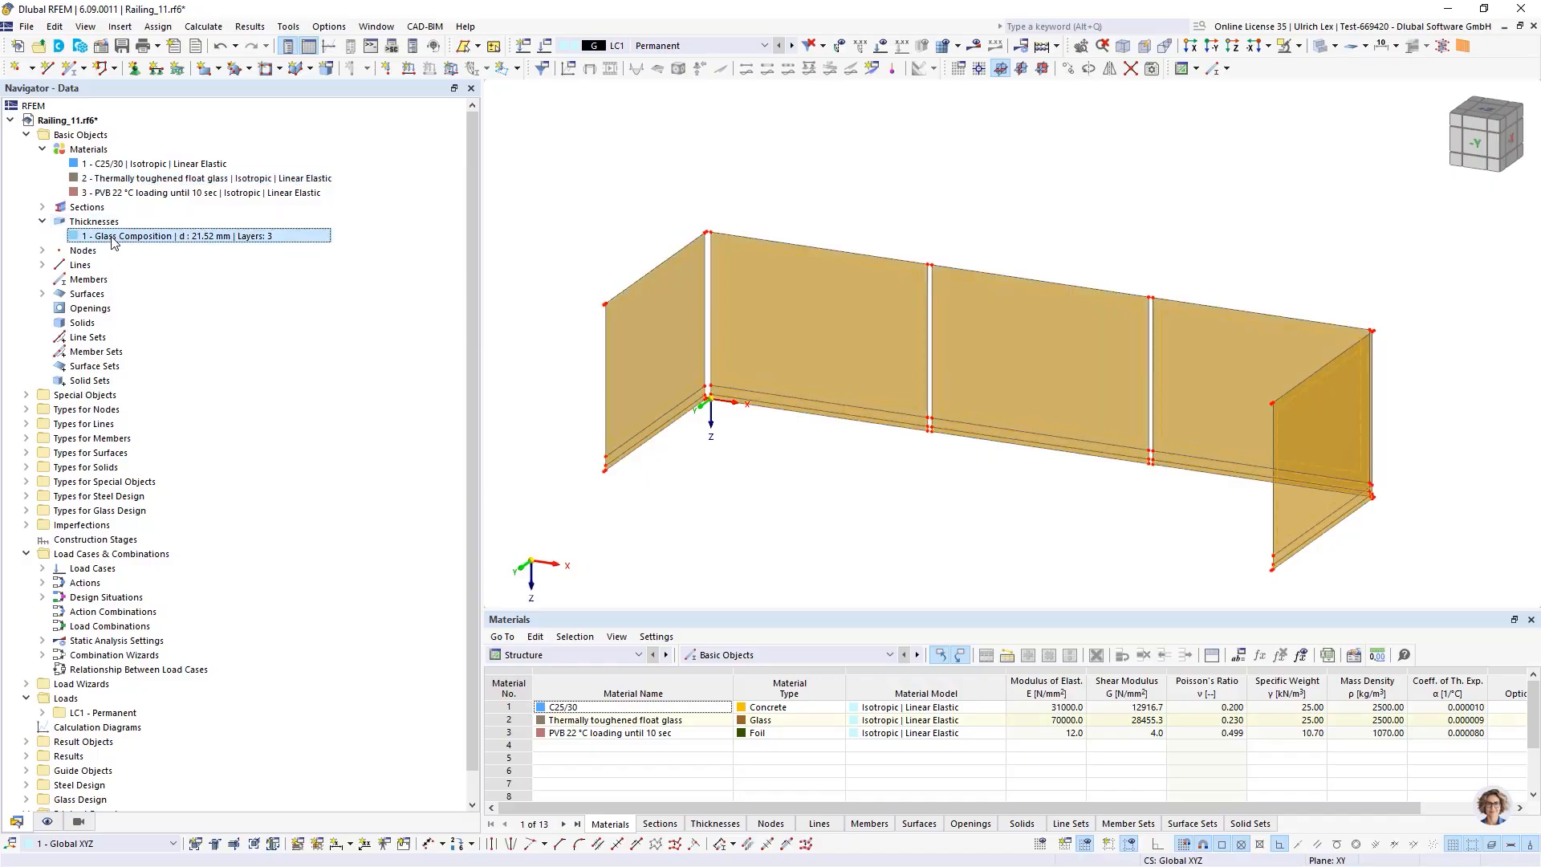
right_click(115, 236)
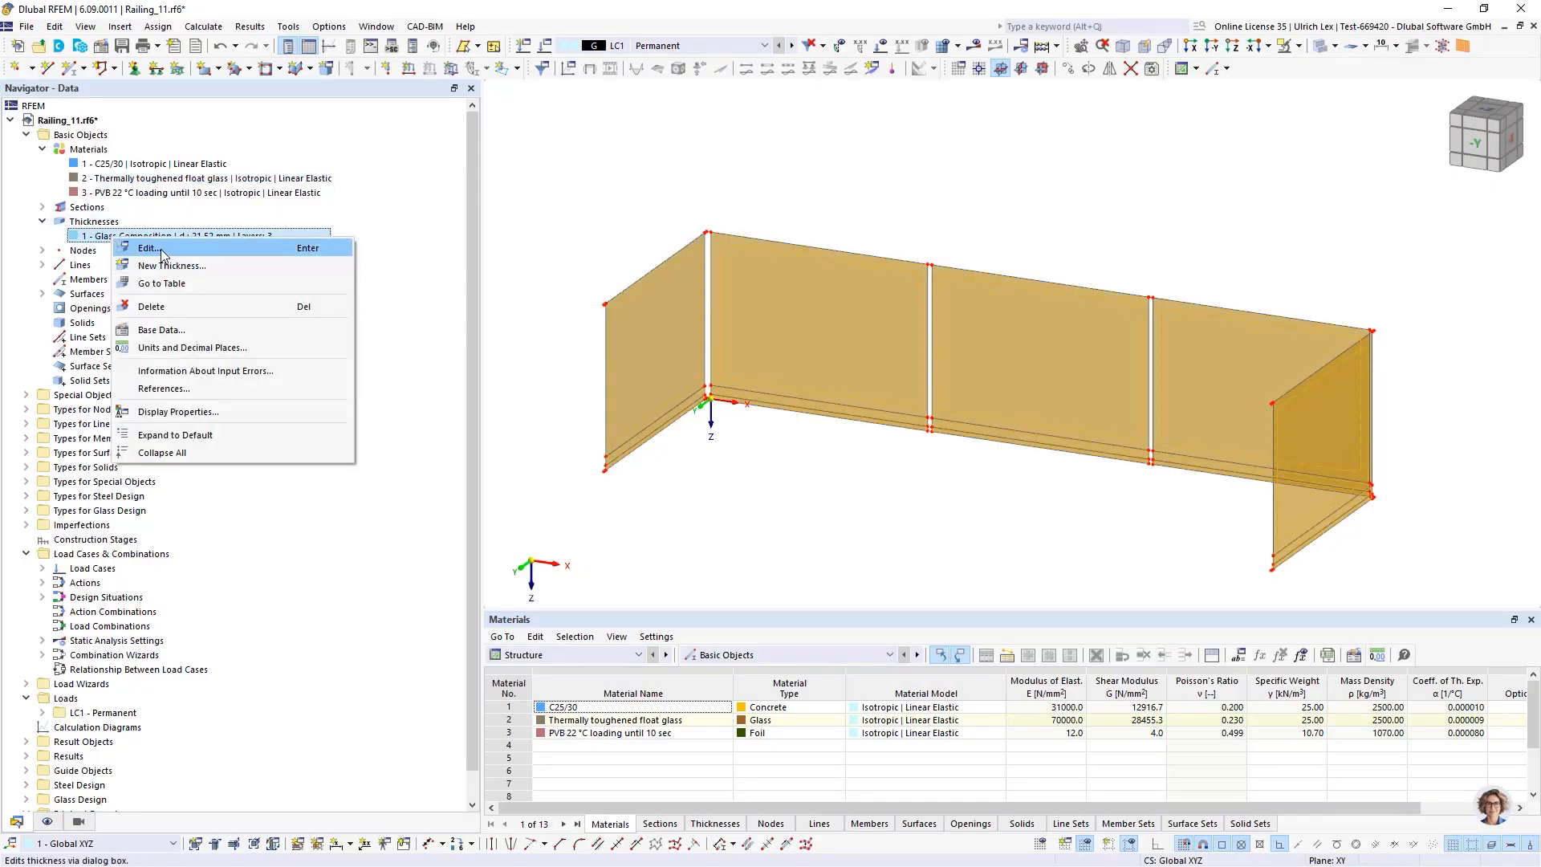
click(160, 250)
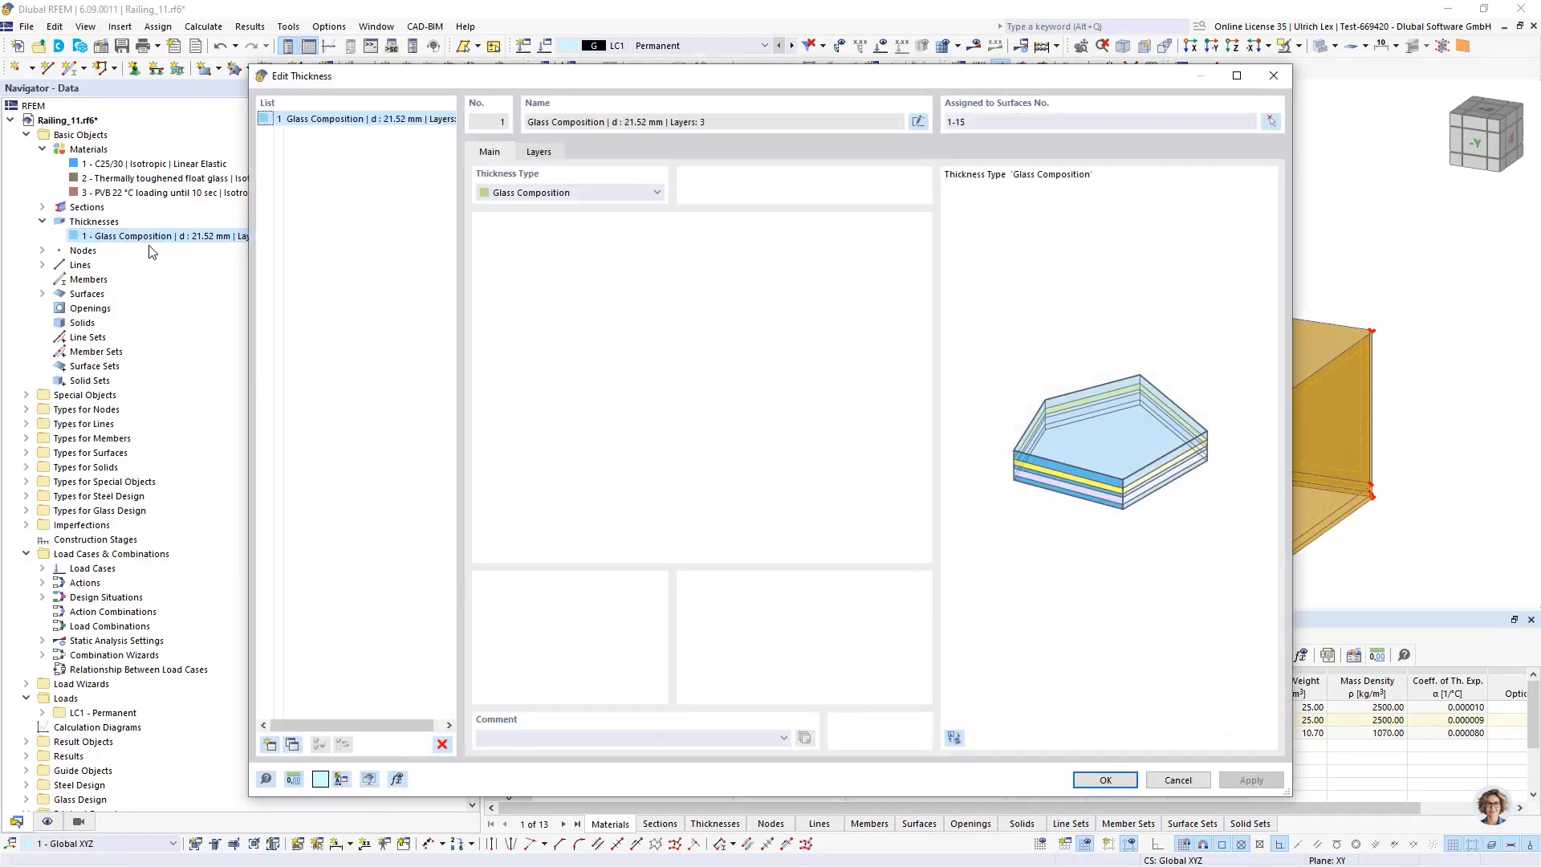
click(599, 194)
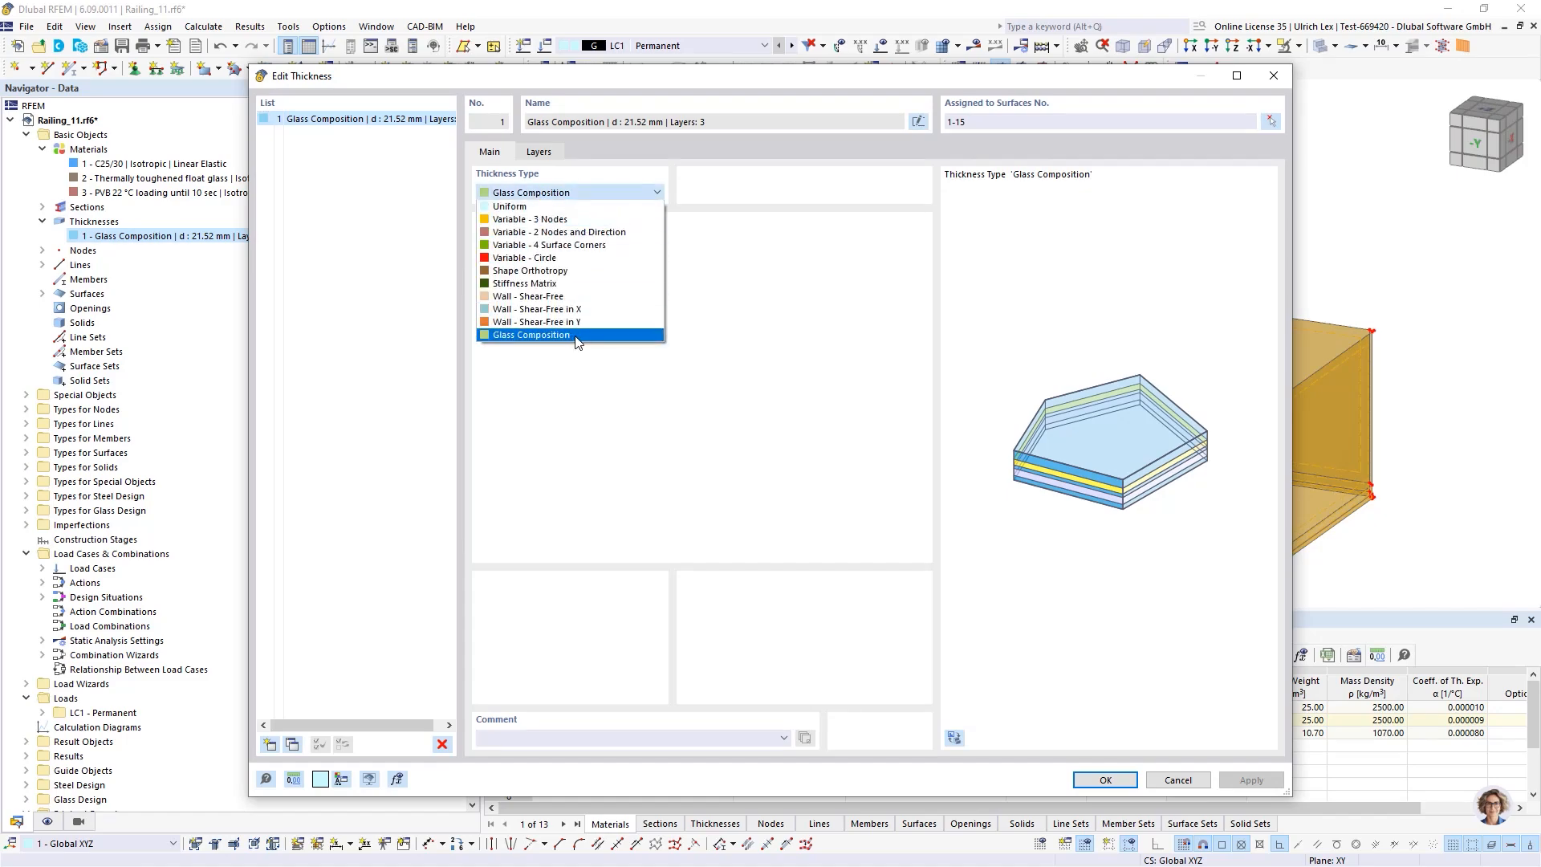
click(578, 335)
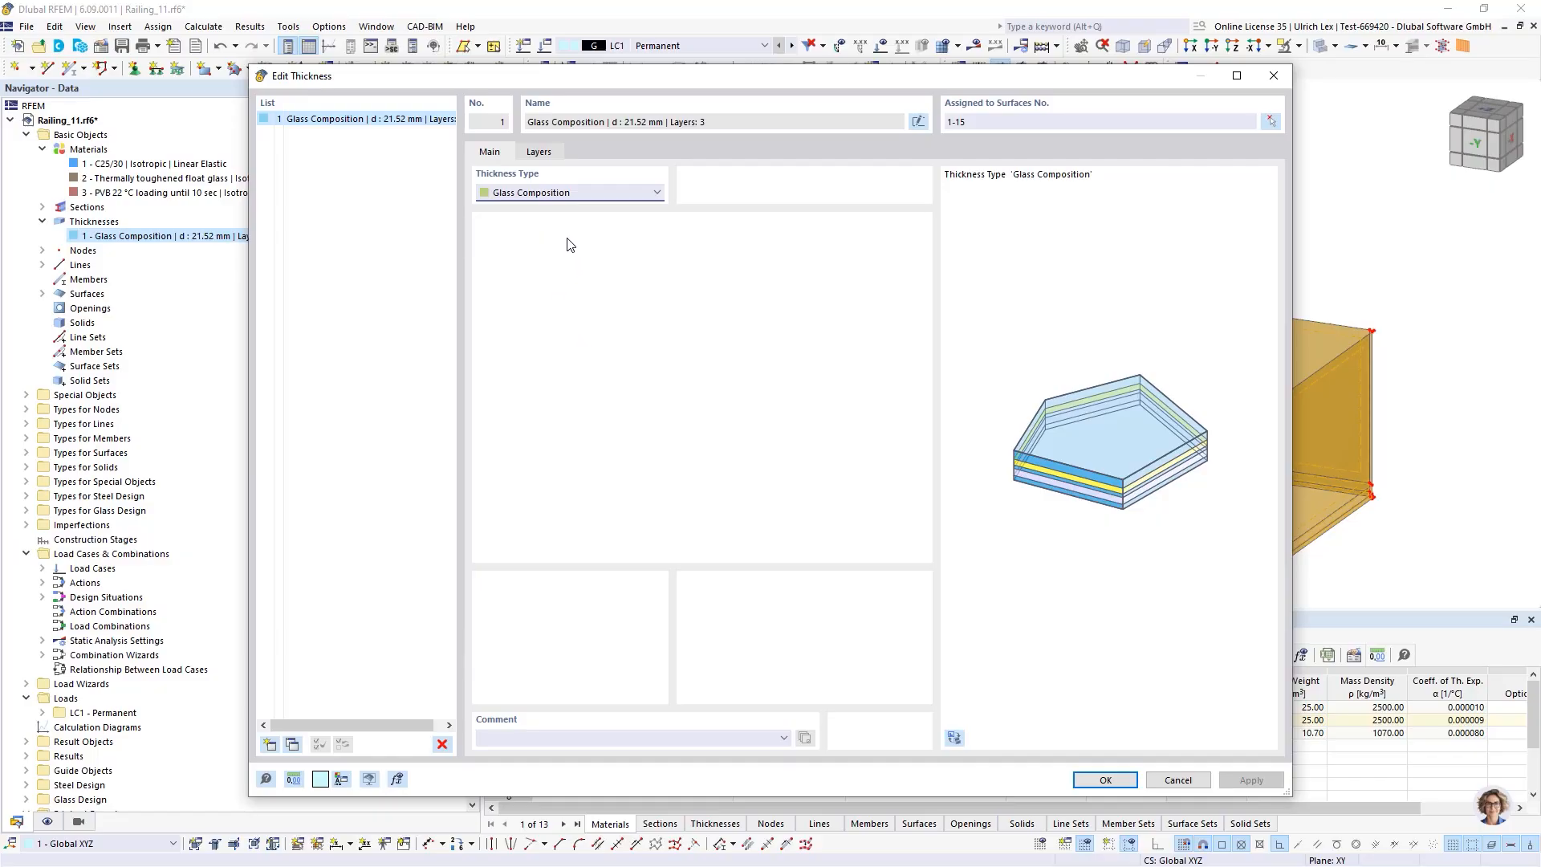
drag(682, 78, 685, 56)
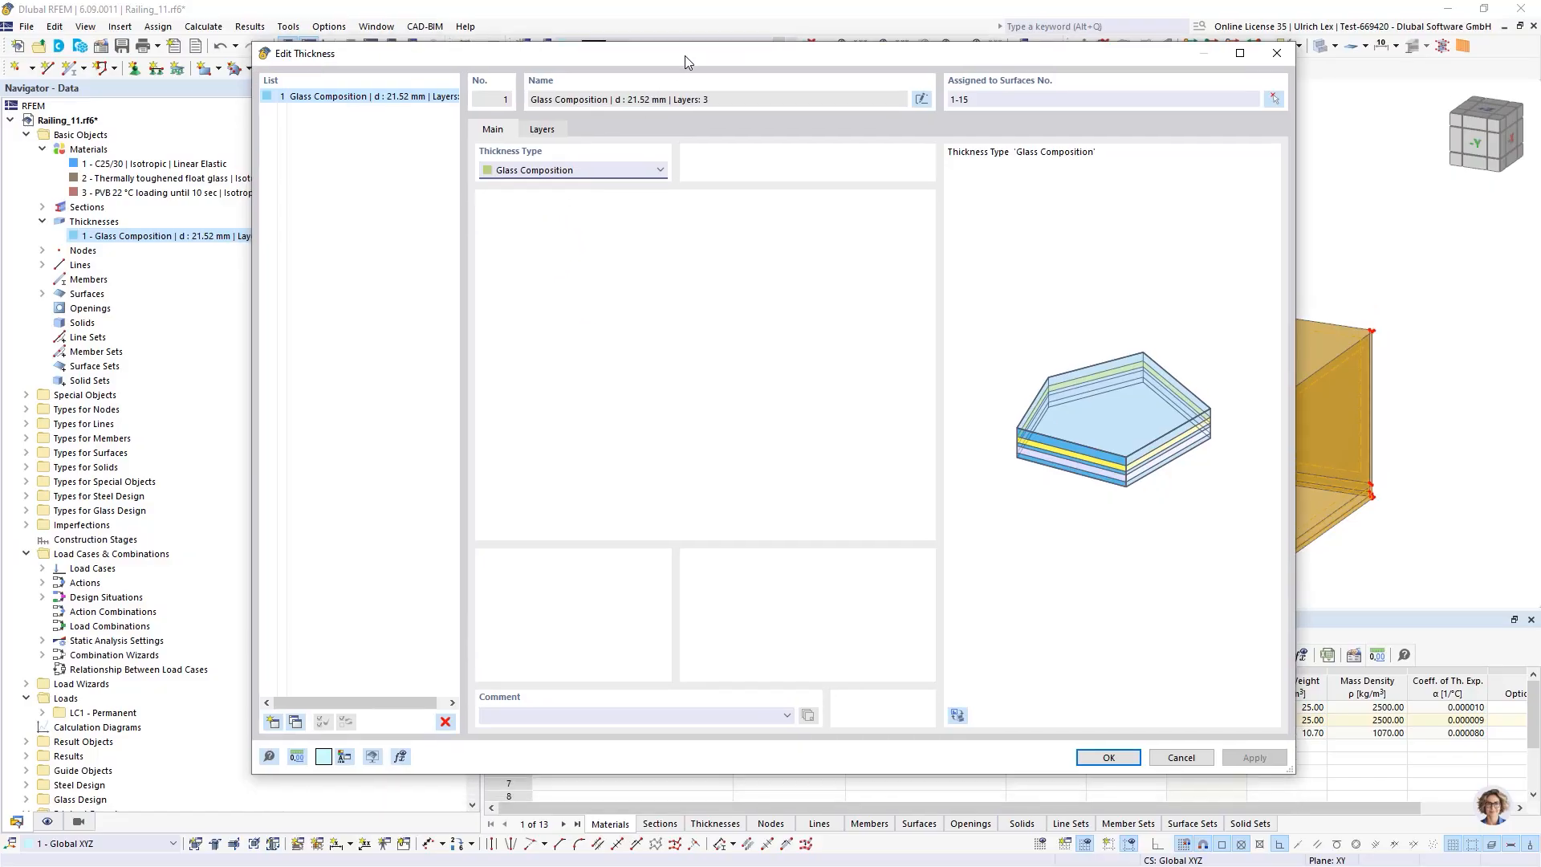
Review the glass composition's three layers, two thermally toughened glass plies and the PVB foil interlayer, then close the thickness dialog
click(547, 137)
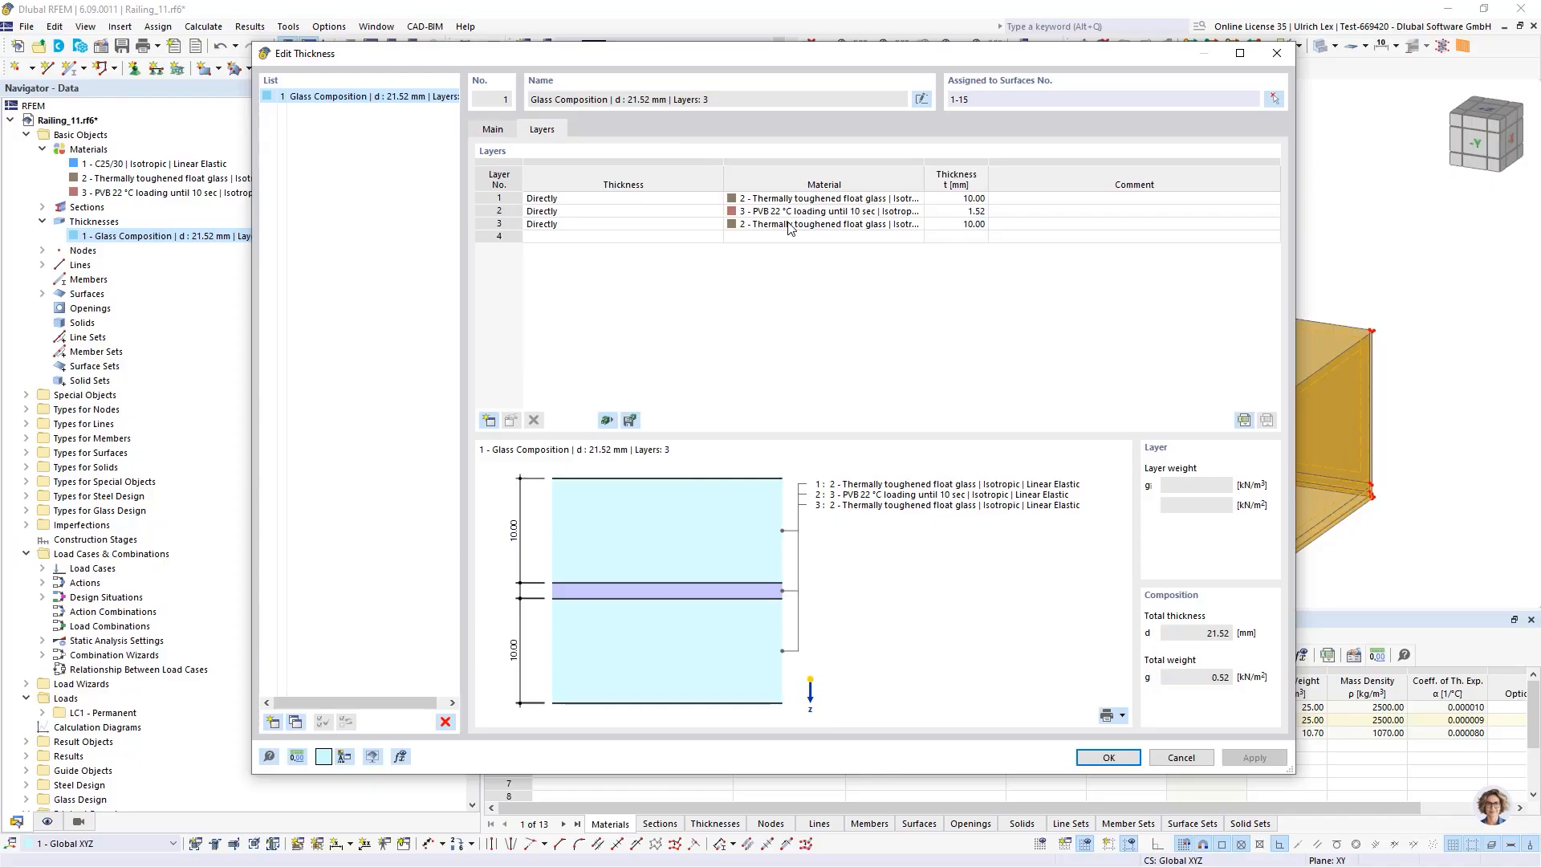
click(833, 201)
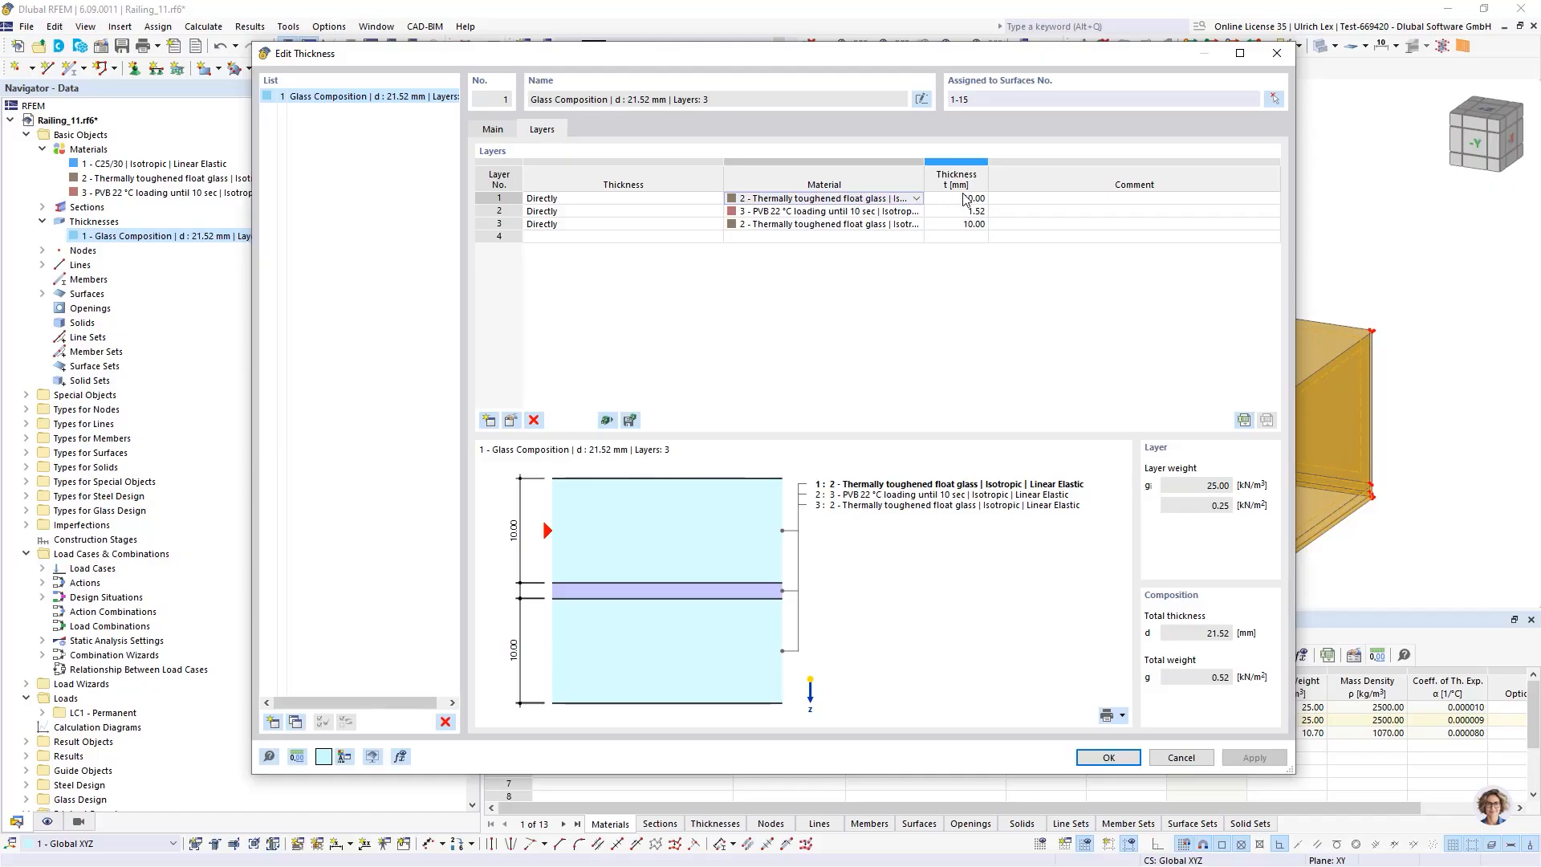
click(984, 203)
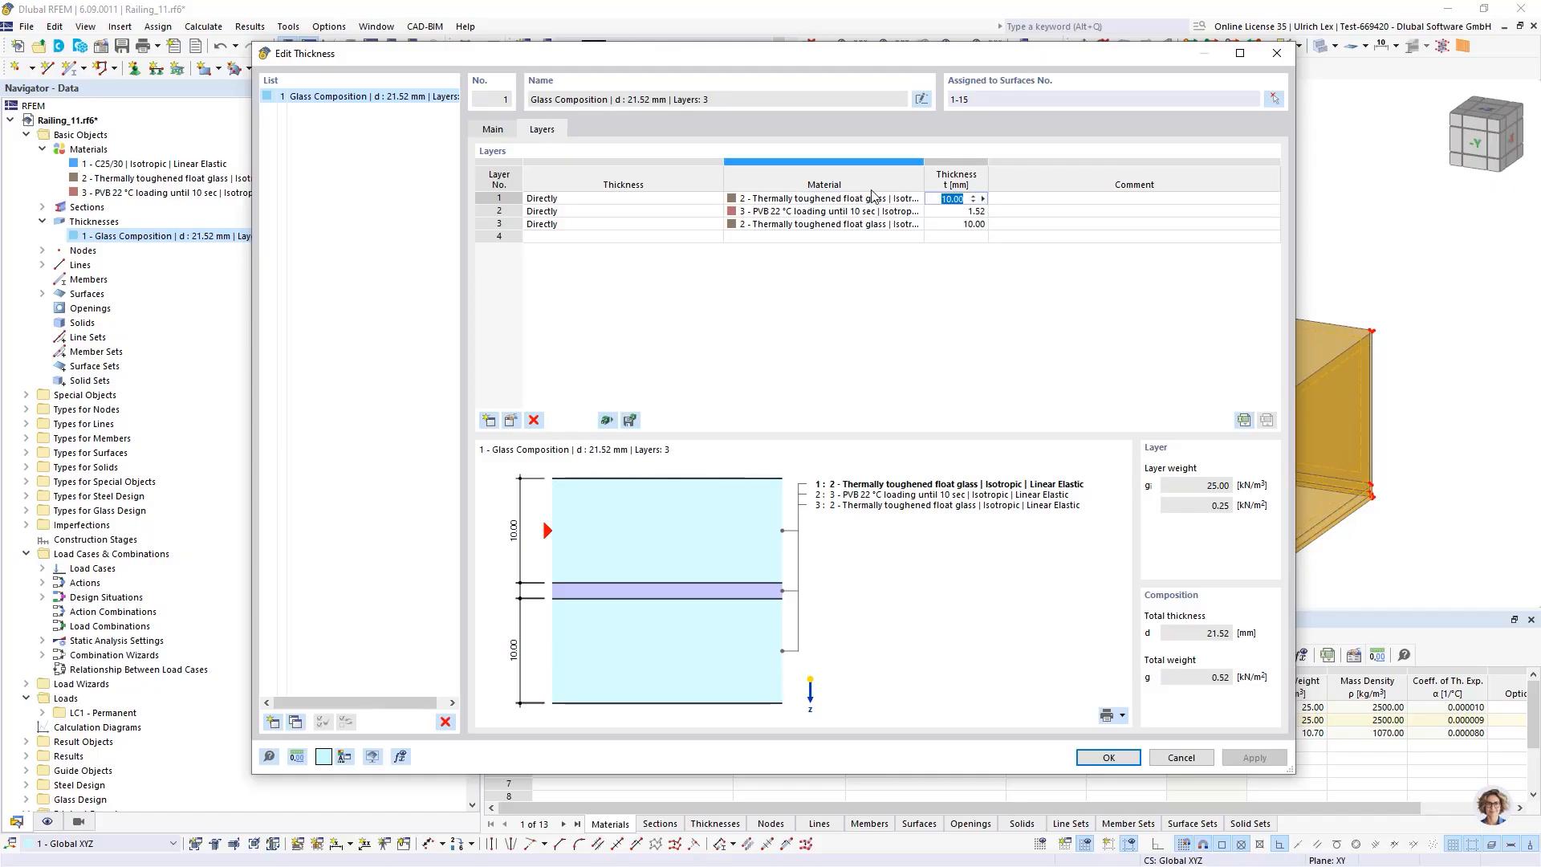
click(830, 215)
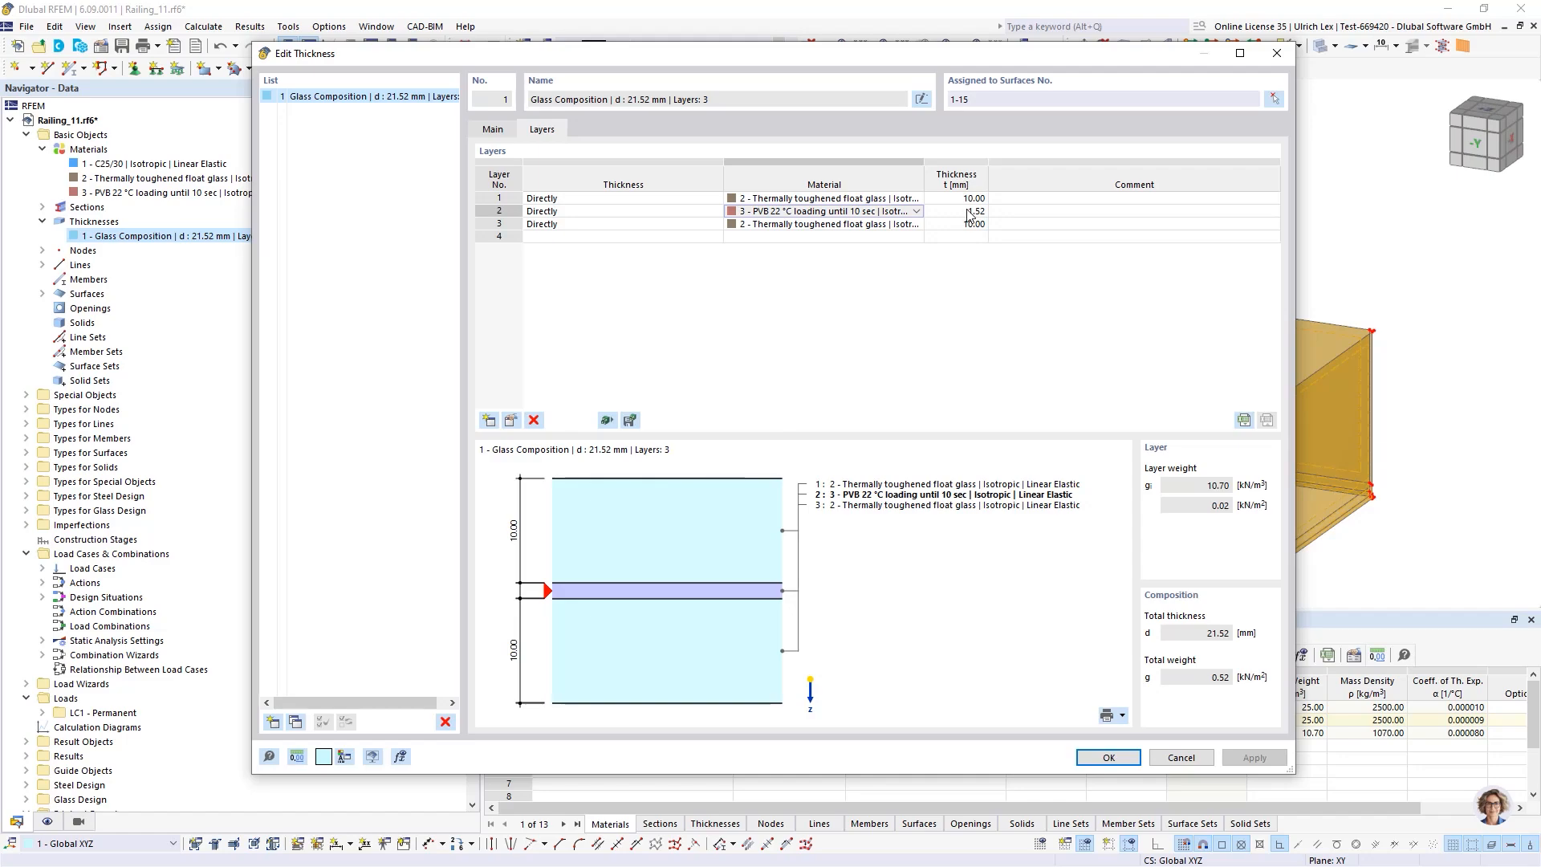
click(873, 226)
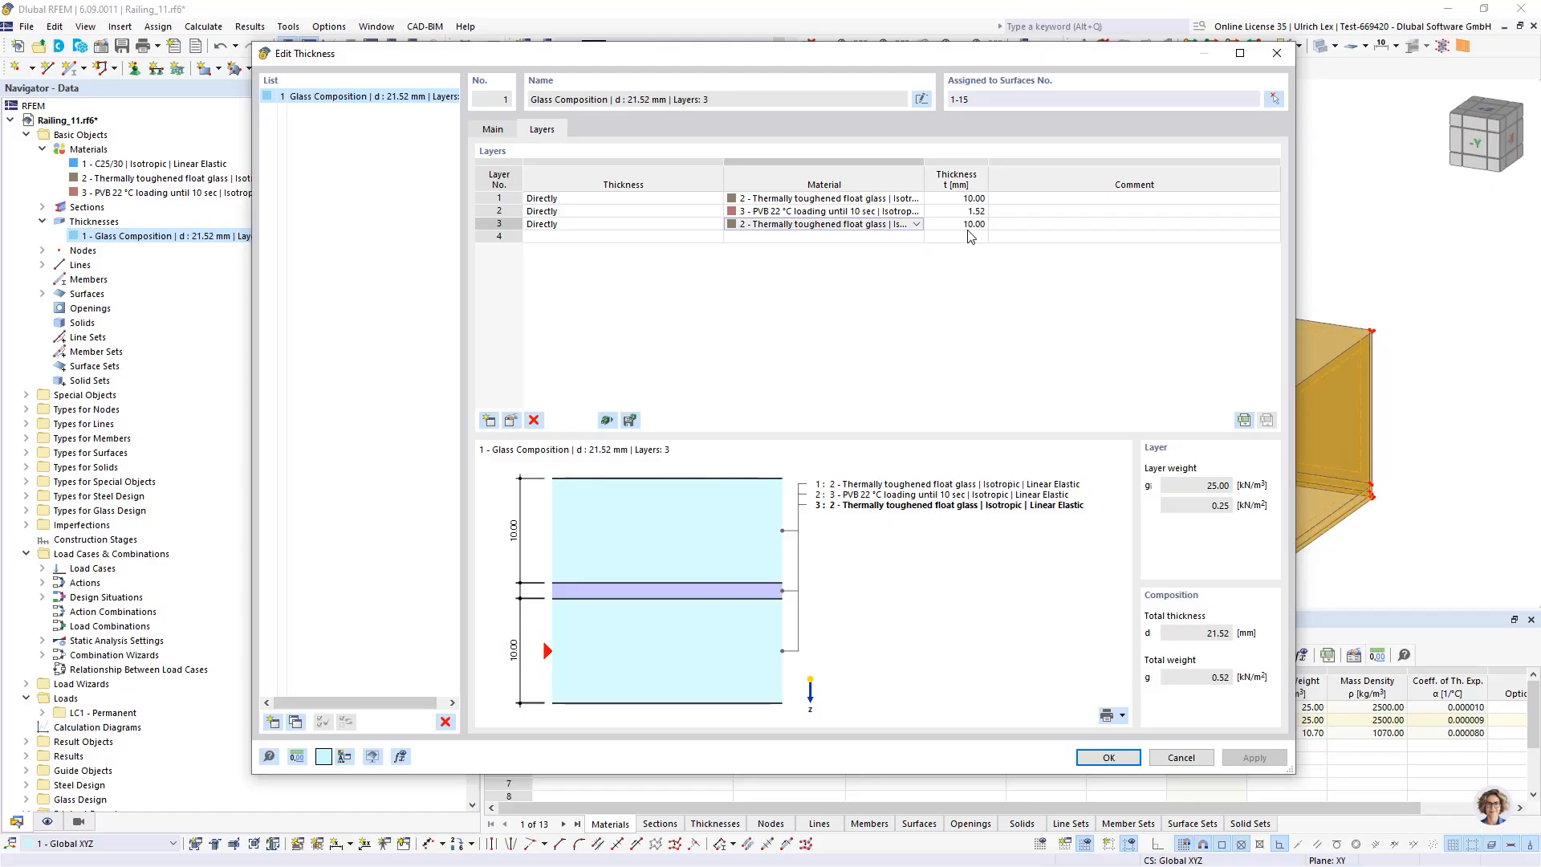
click(979, 302)
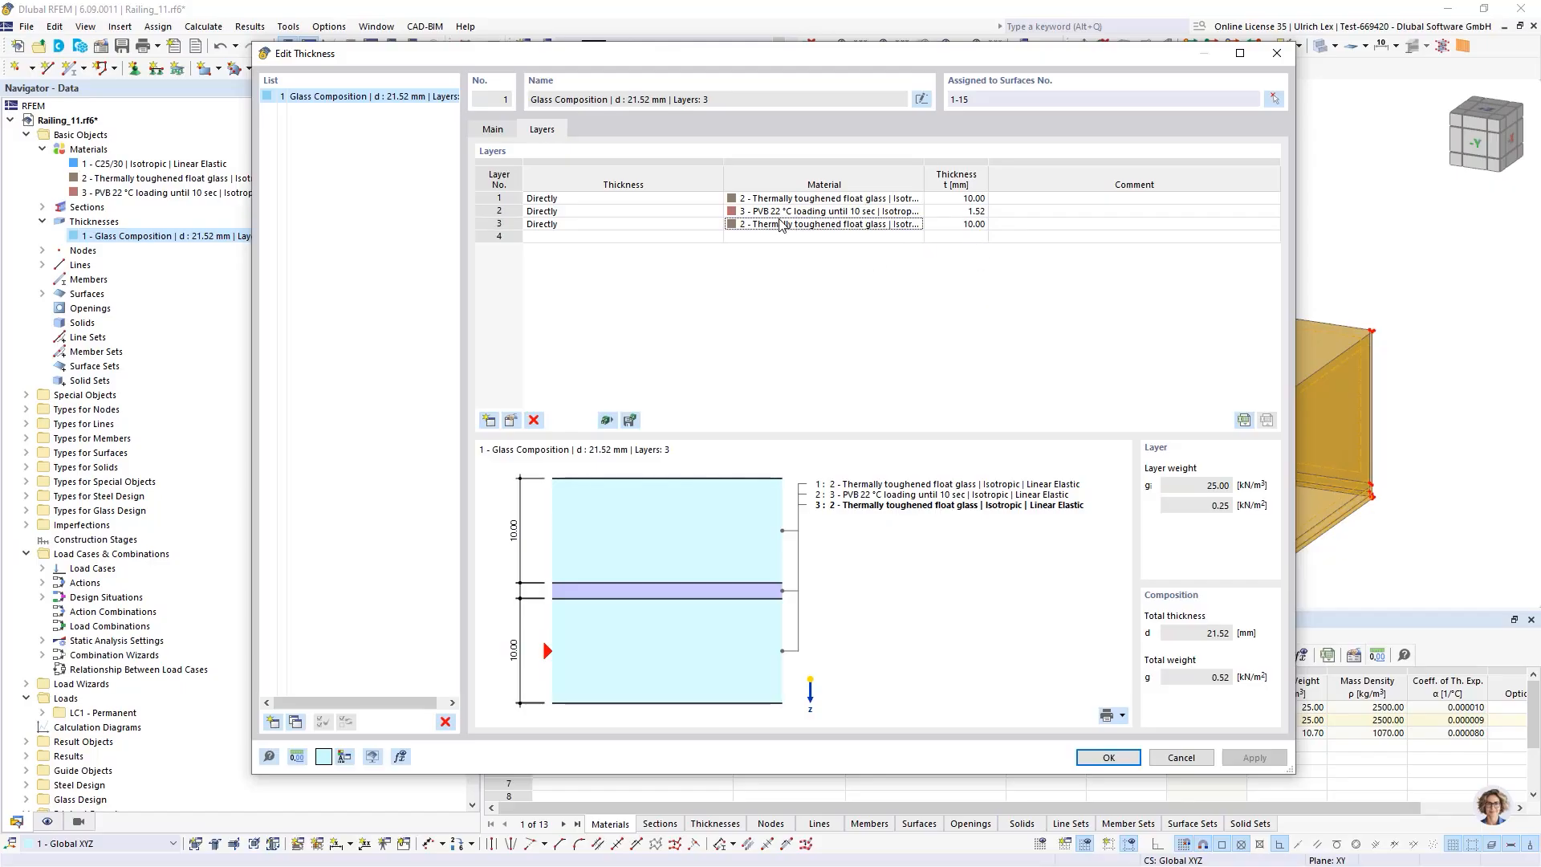
drag(765, 60, 764, 25)
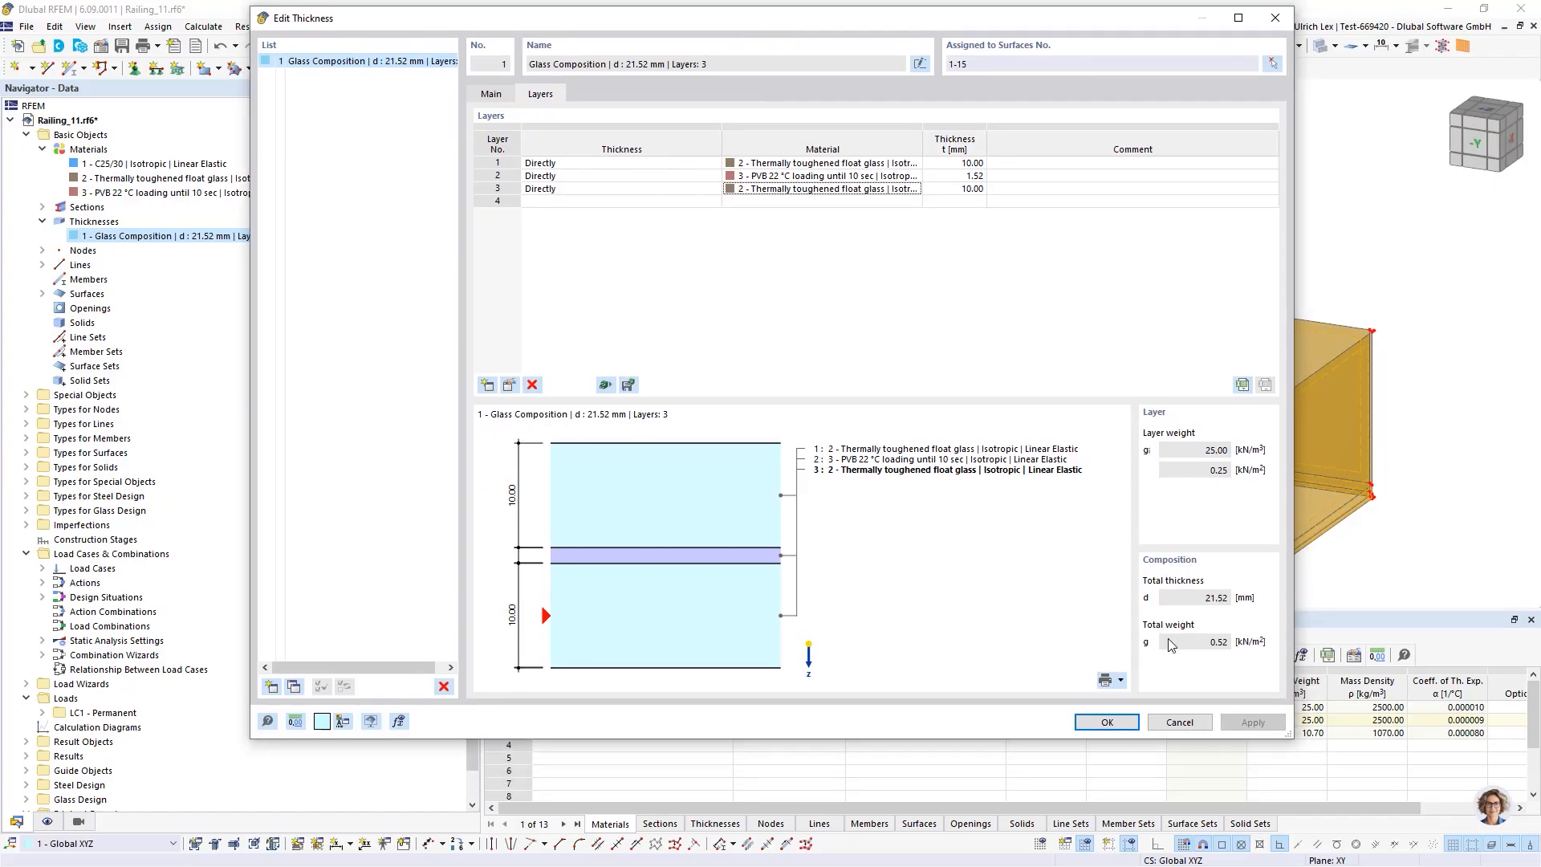
click(1107, 722)
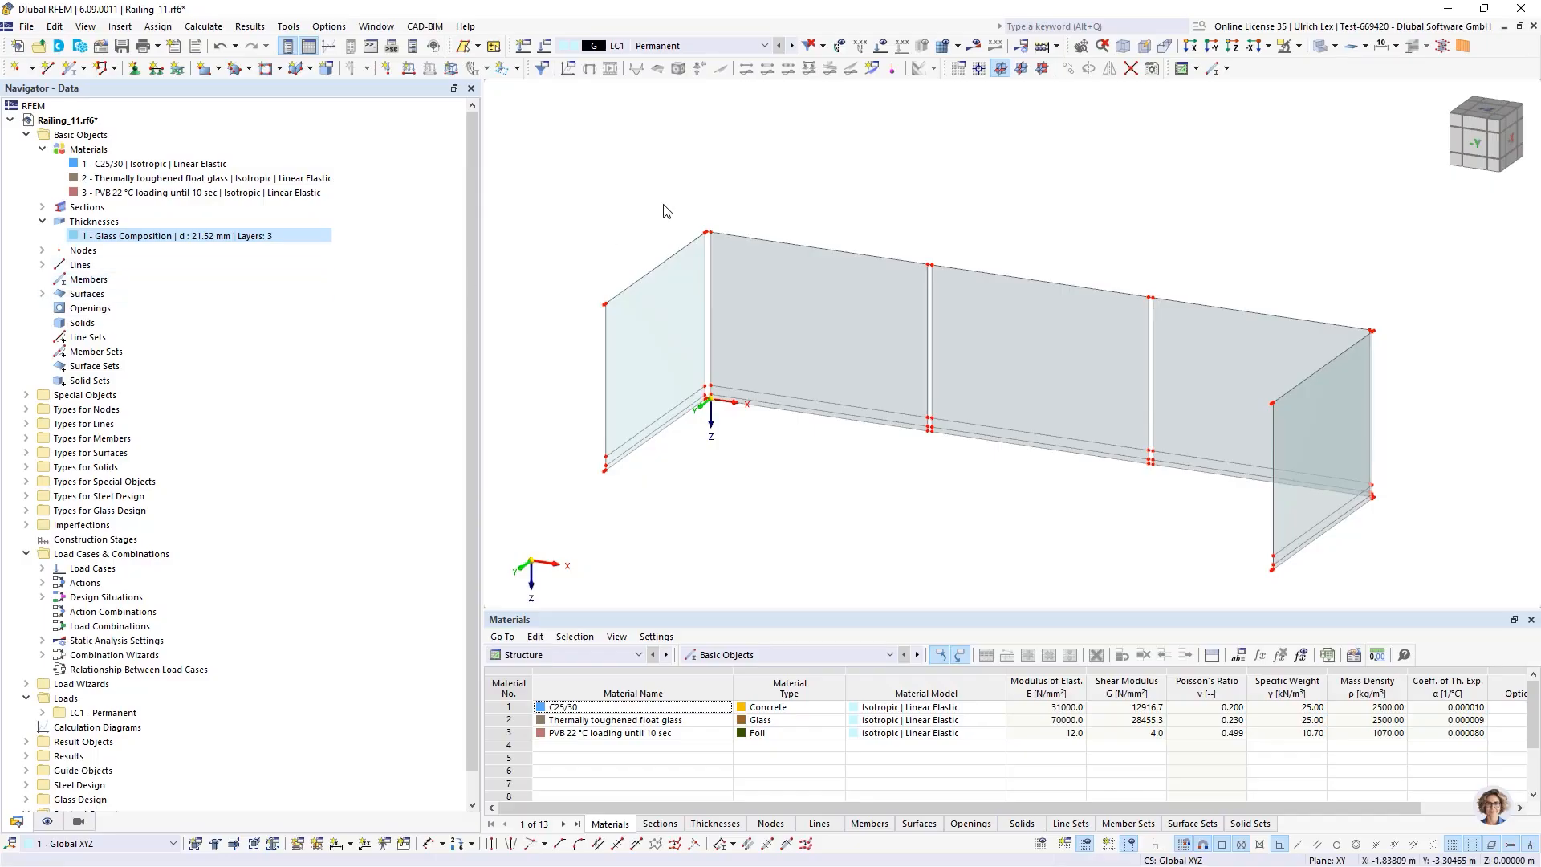
Open a glass surface's design configurations and review the ultimate configuration's DIN 18008 parameters and standard values
double_click(785, 291)
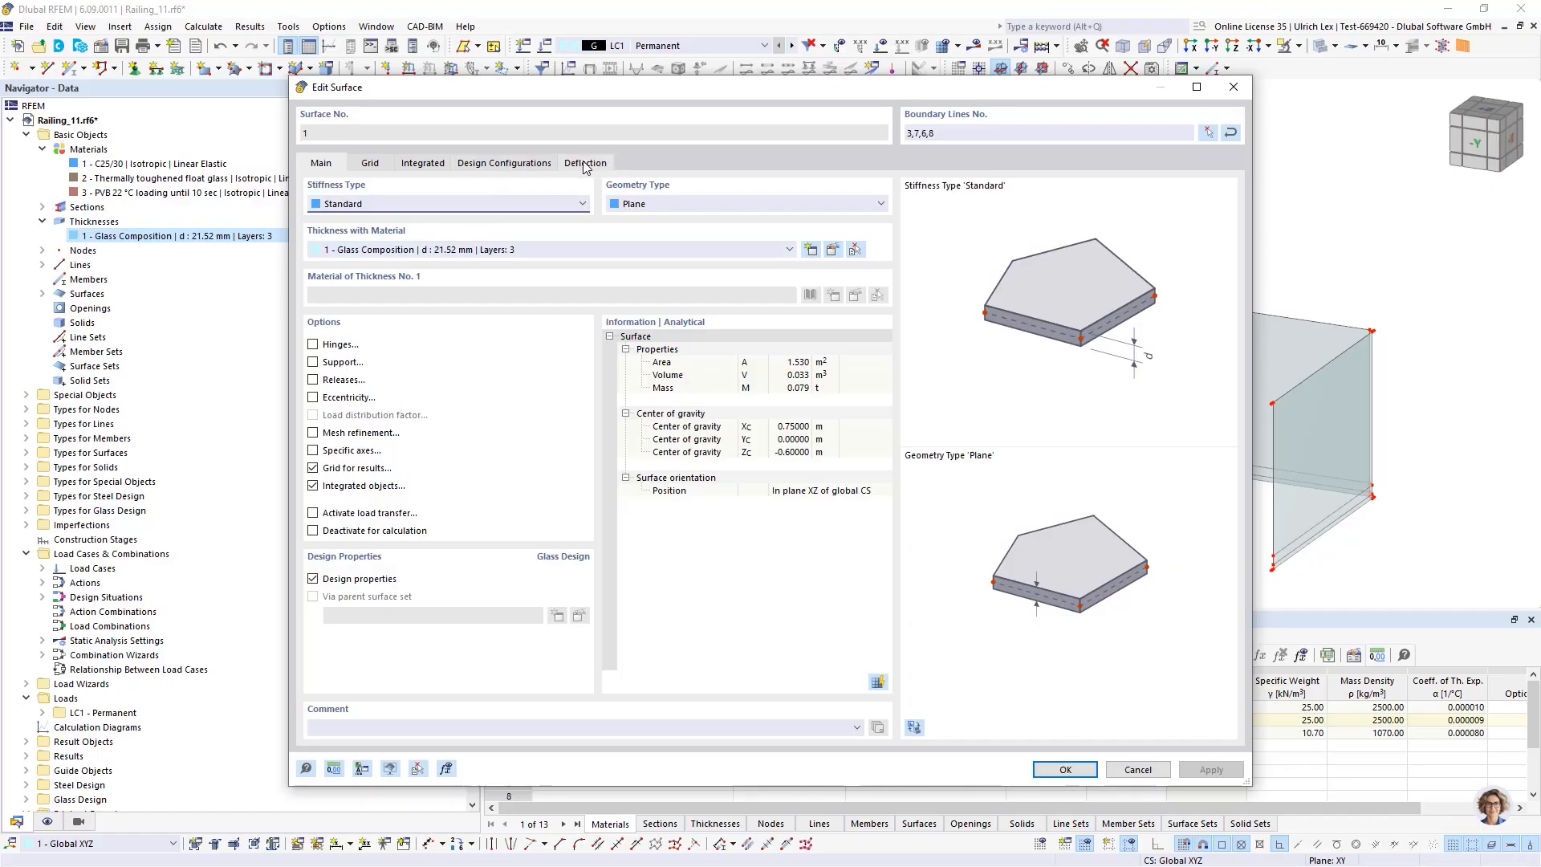
click(522, 165)
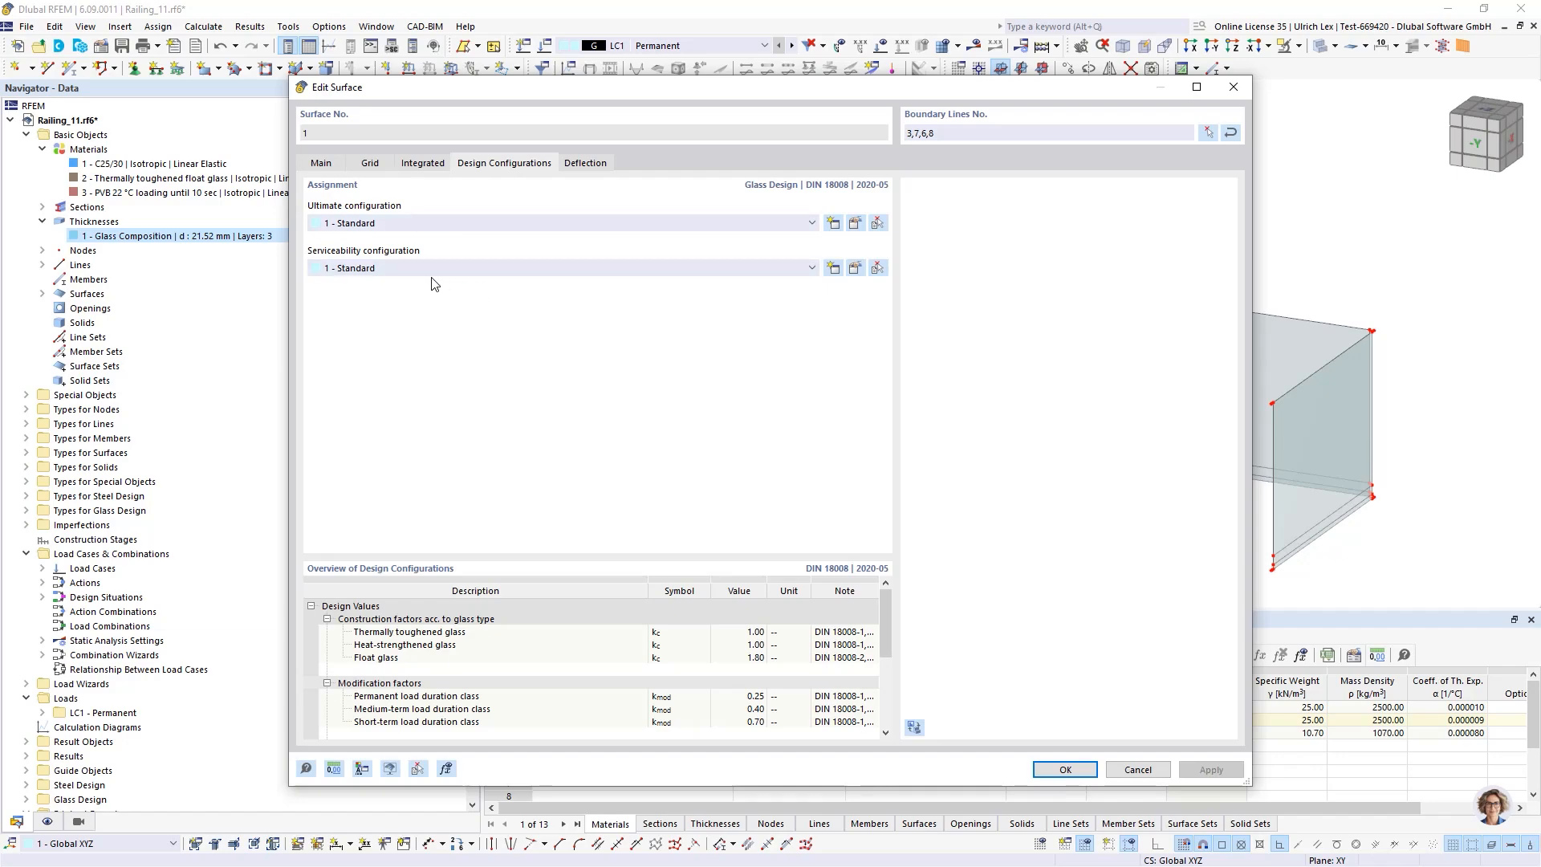
click(856, 228)
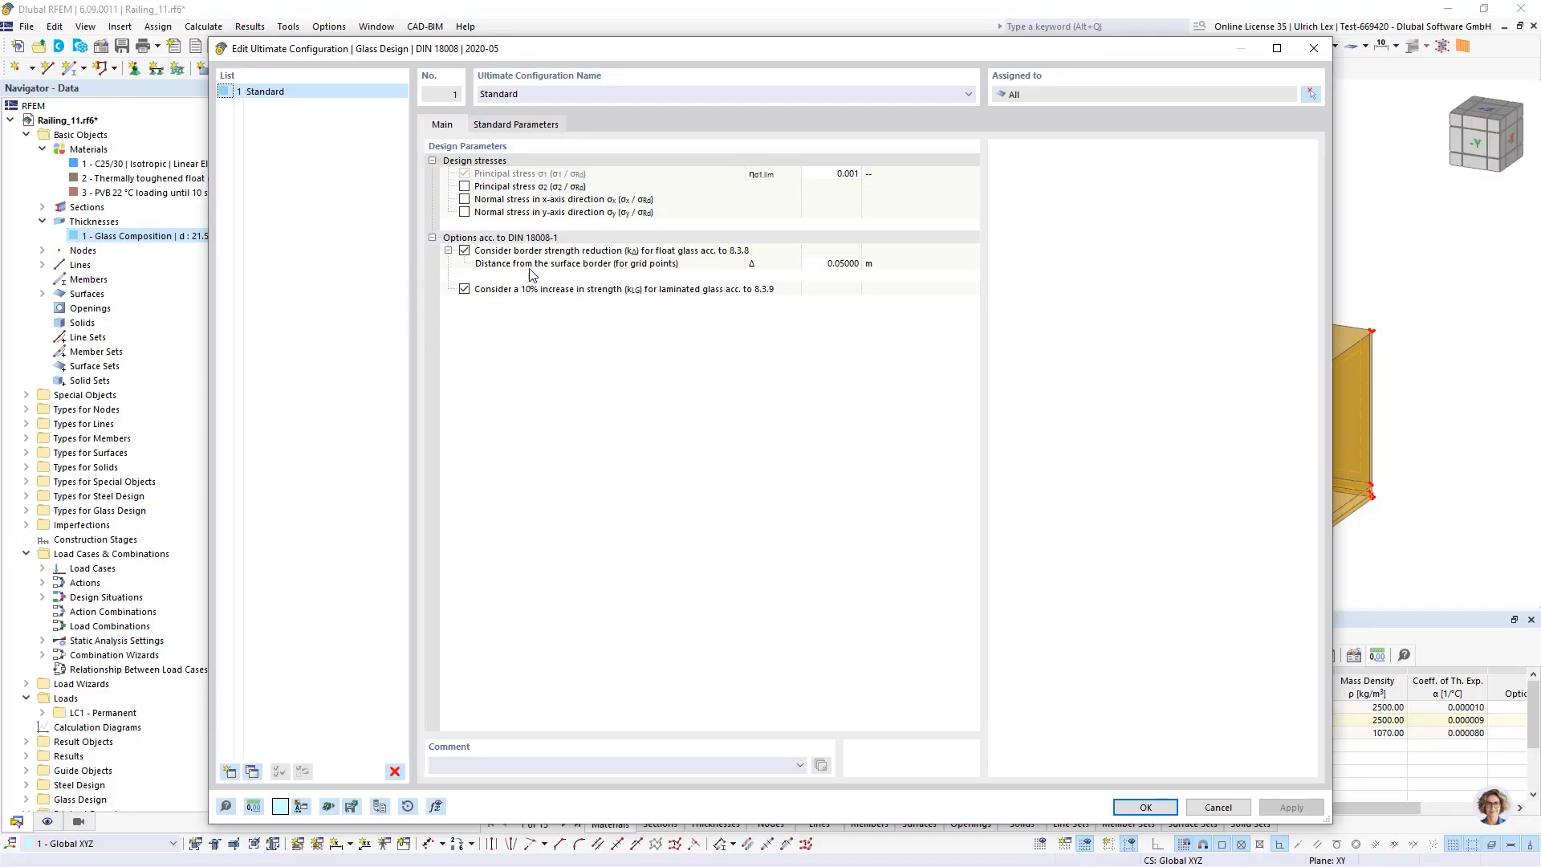
click(546, 126)
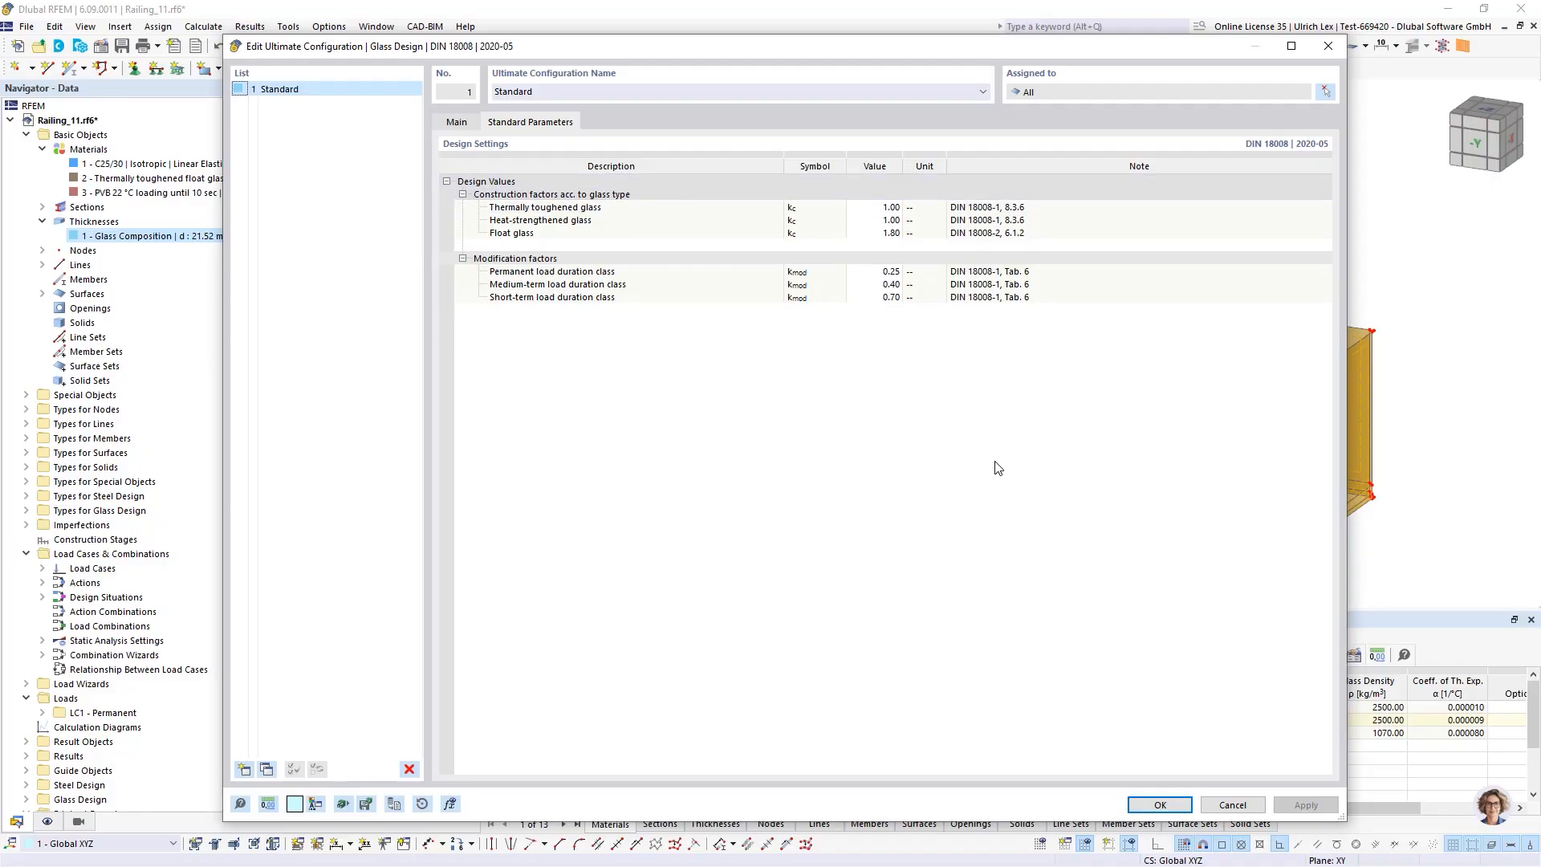
click(1187, 807)
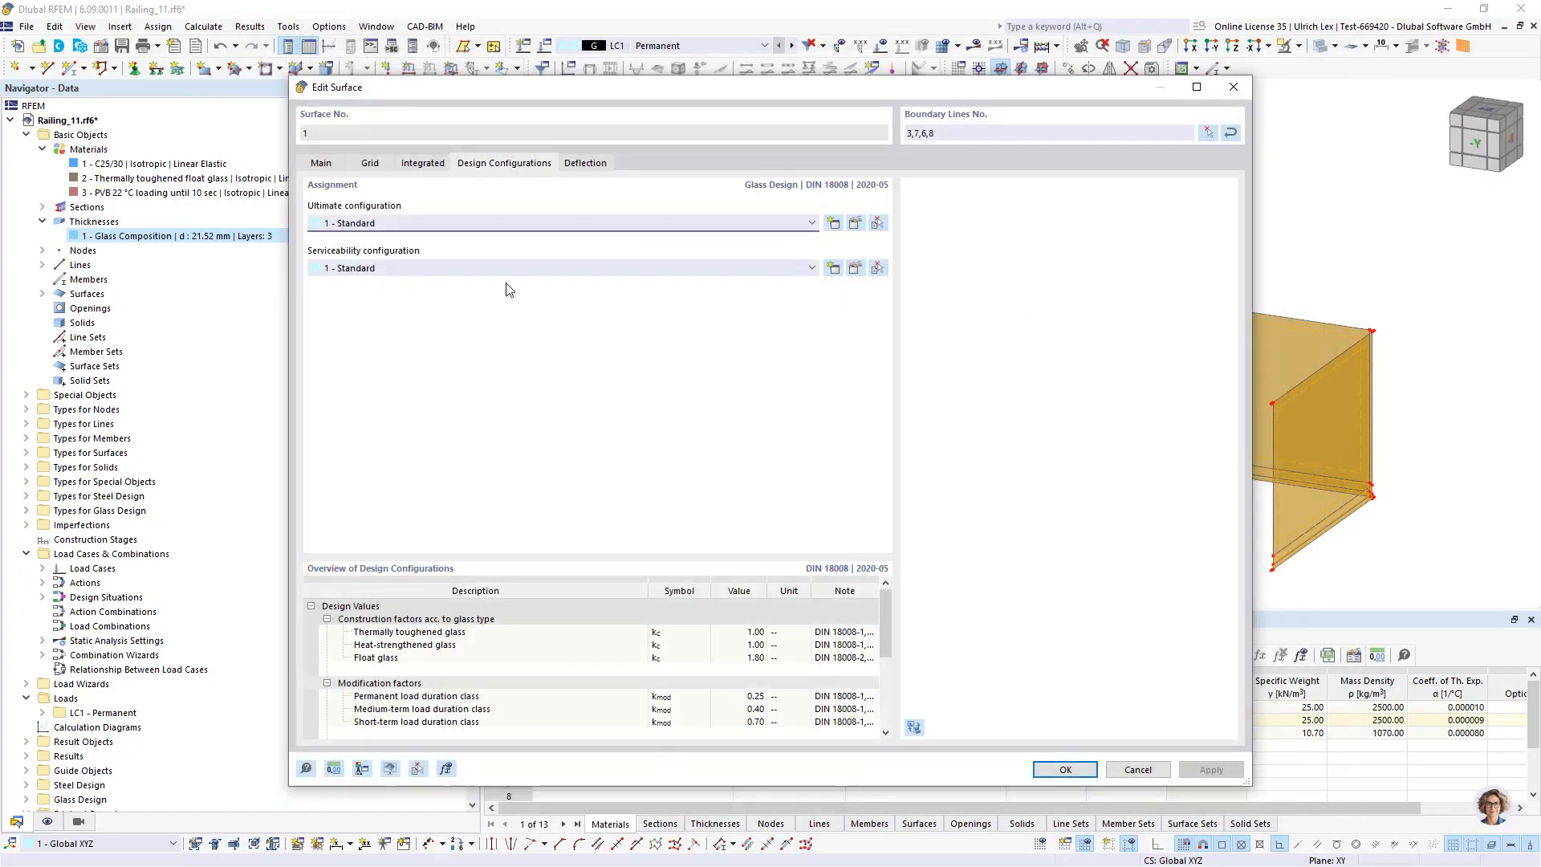
Inspect the serviceability configuration's deflection limits, toggling the cantilever limit value on and off, and cancel
click(854, 268)
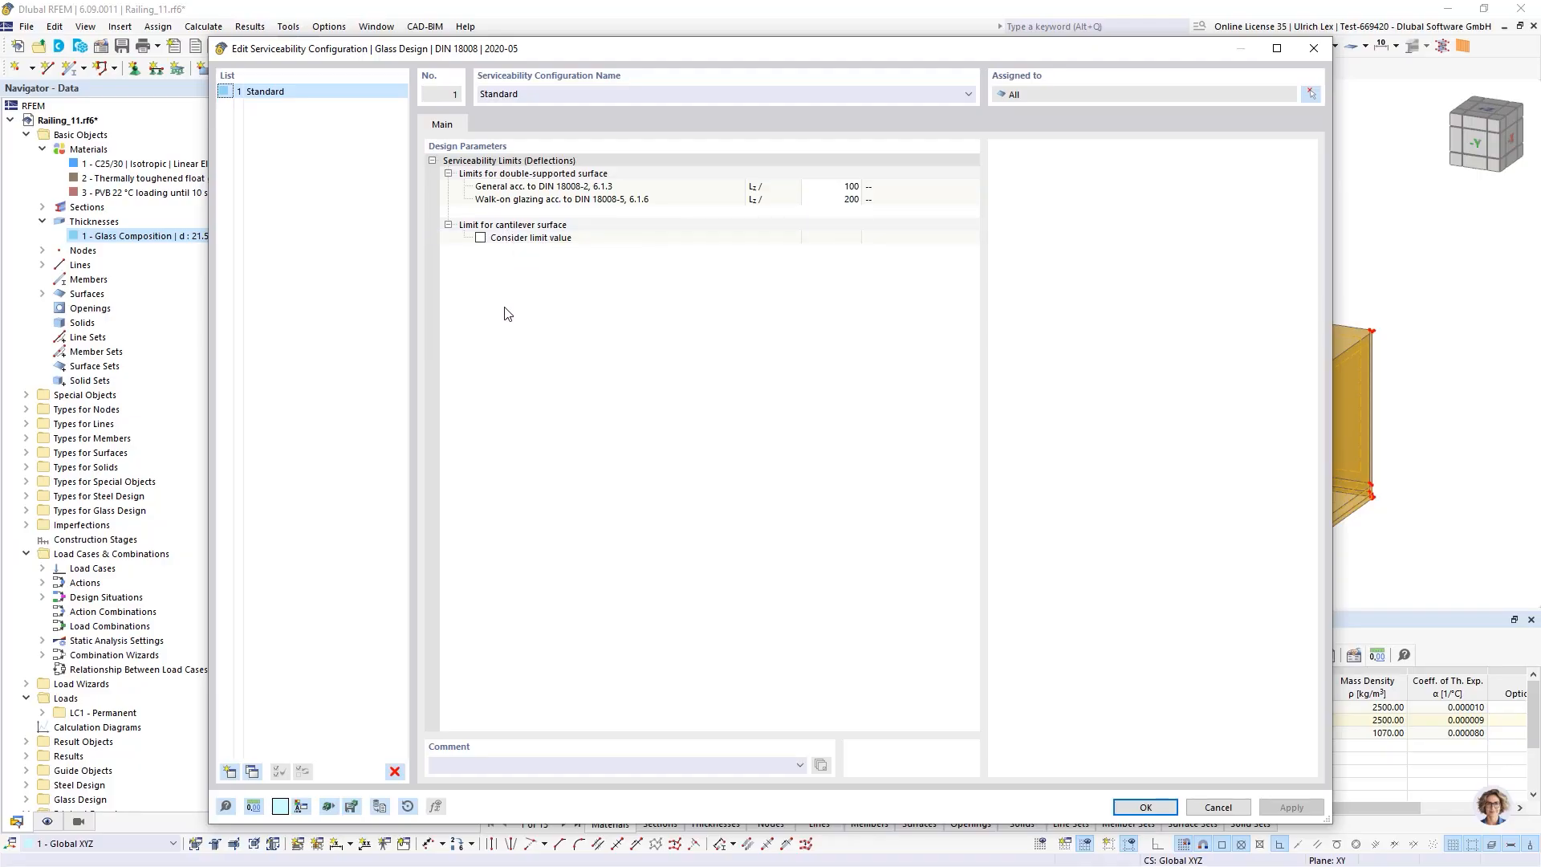
click(480, 237)
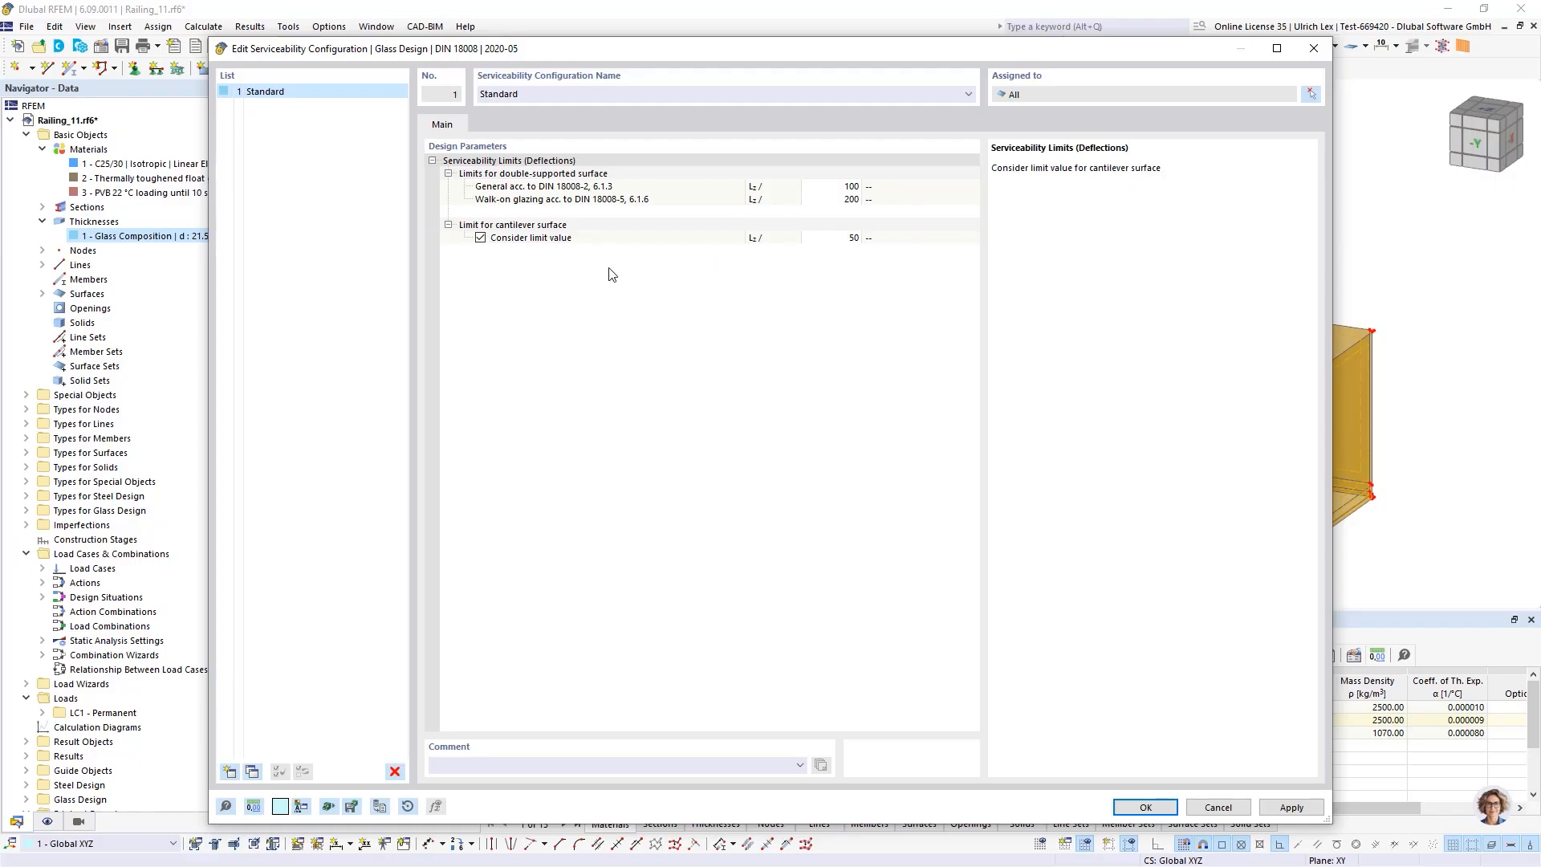
click(481, 237)
drag(634, 52, 613, 28)
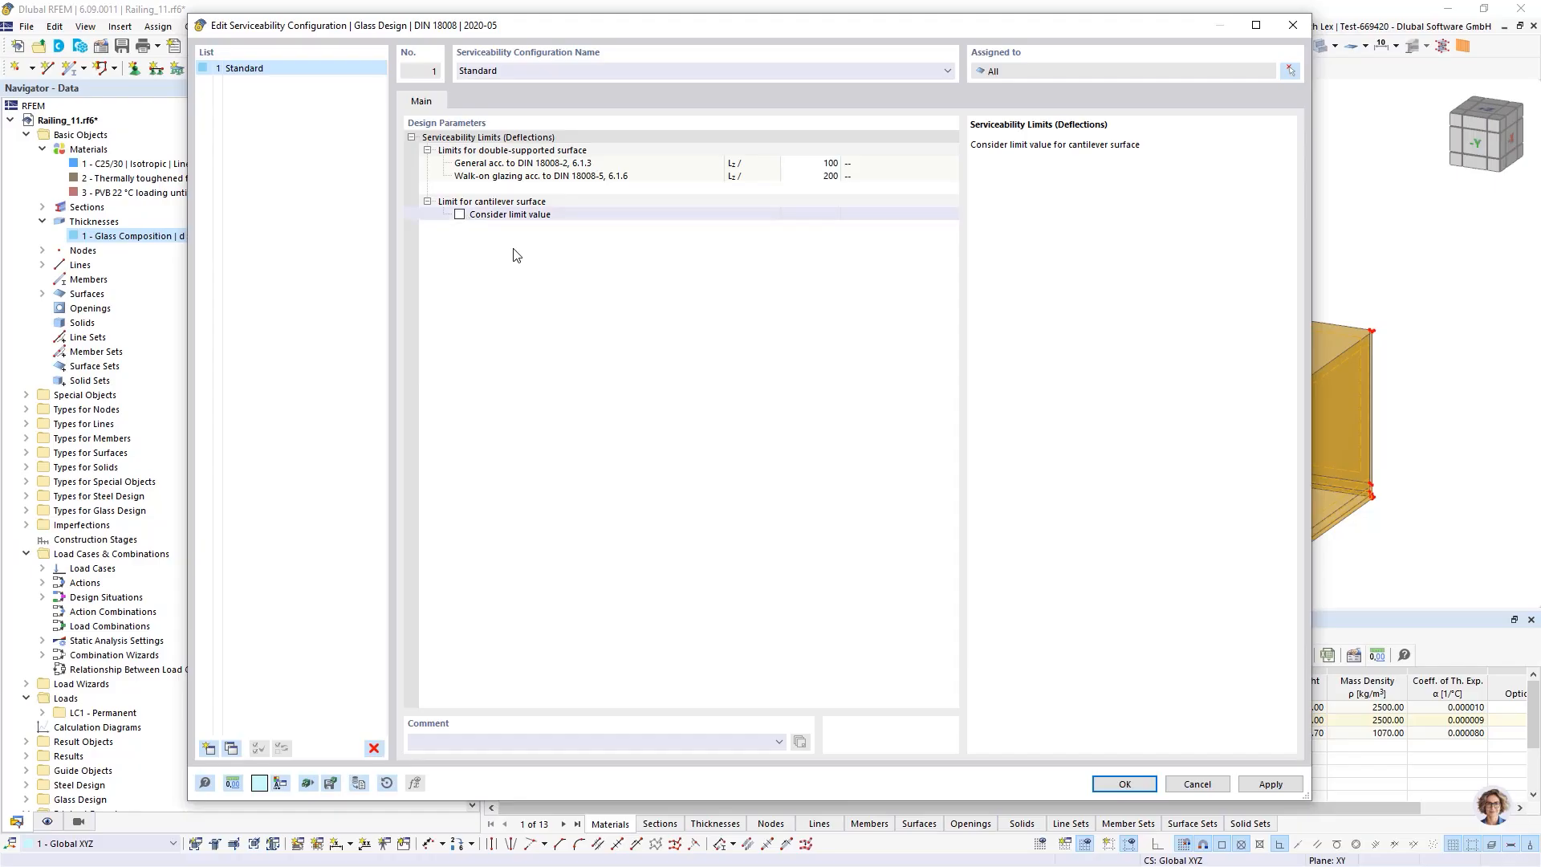
click(1196, 784)
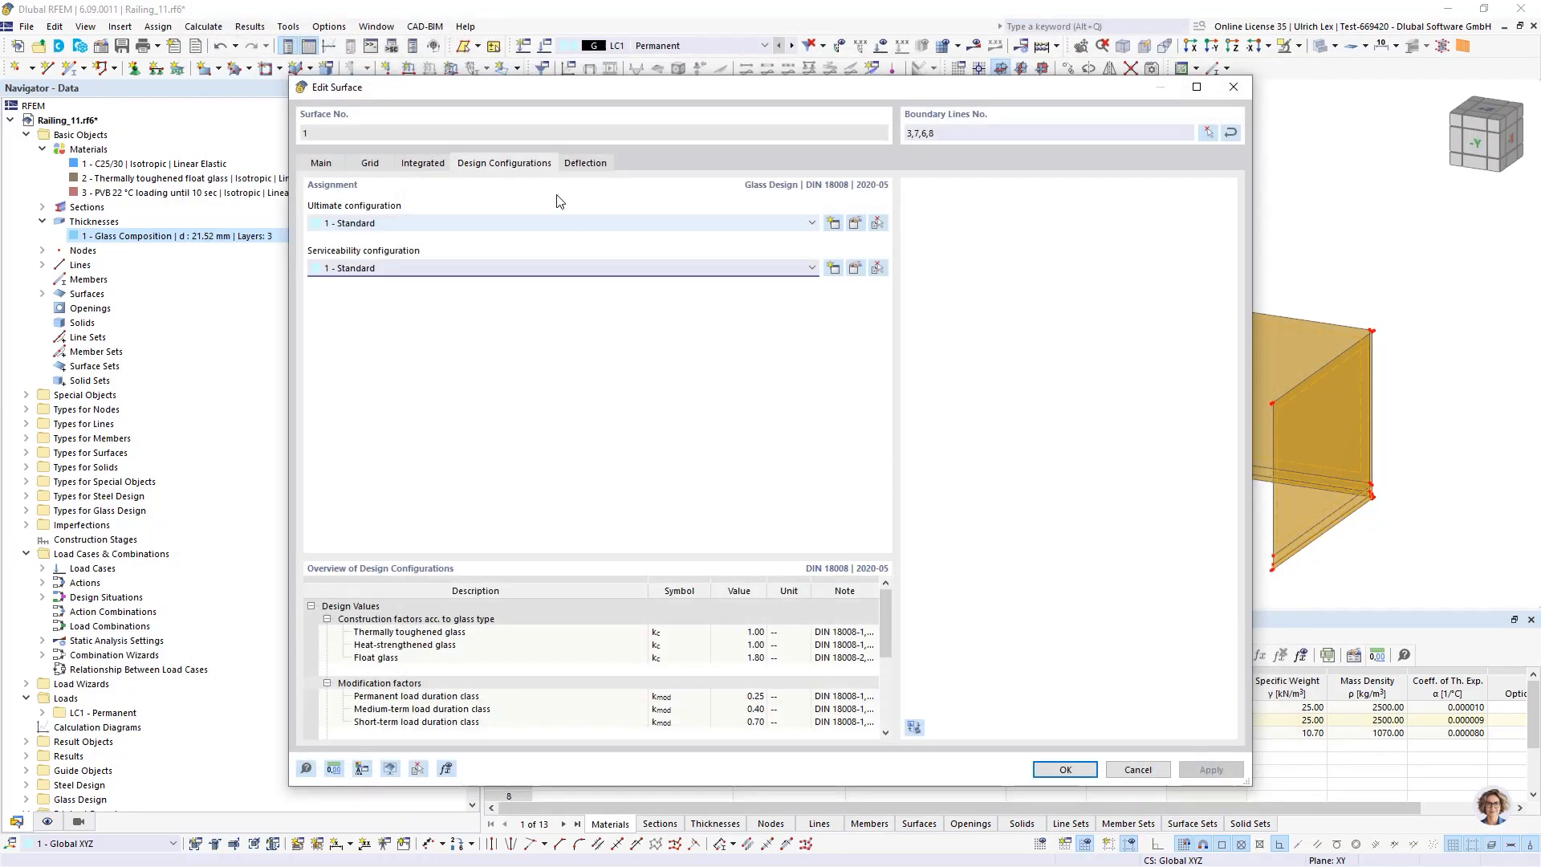
Set the surface's deflection analysis type to Cantilever, keeping the reference length by minimum boundary line, and confirm
click(587, 165)
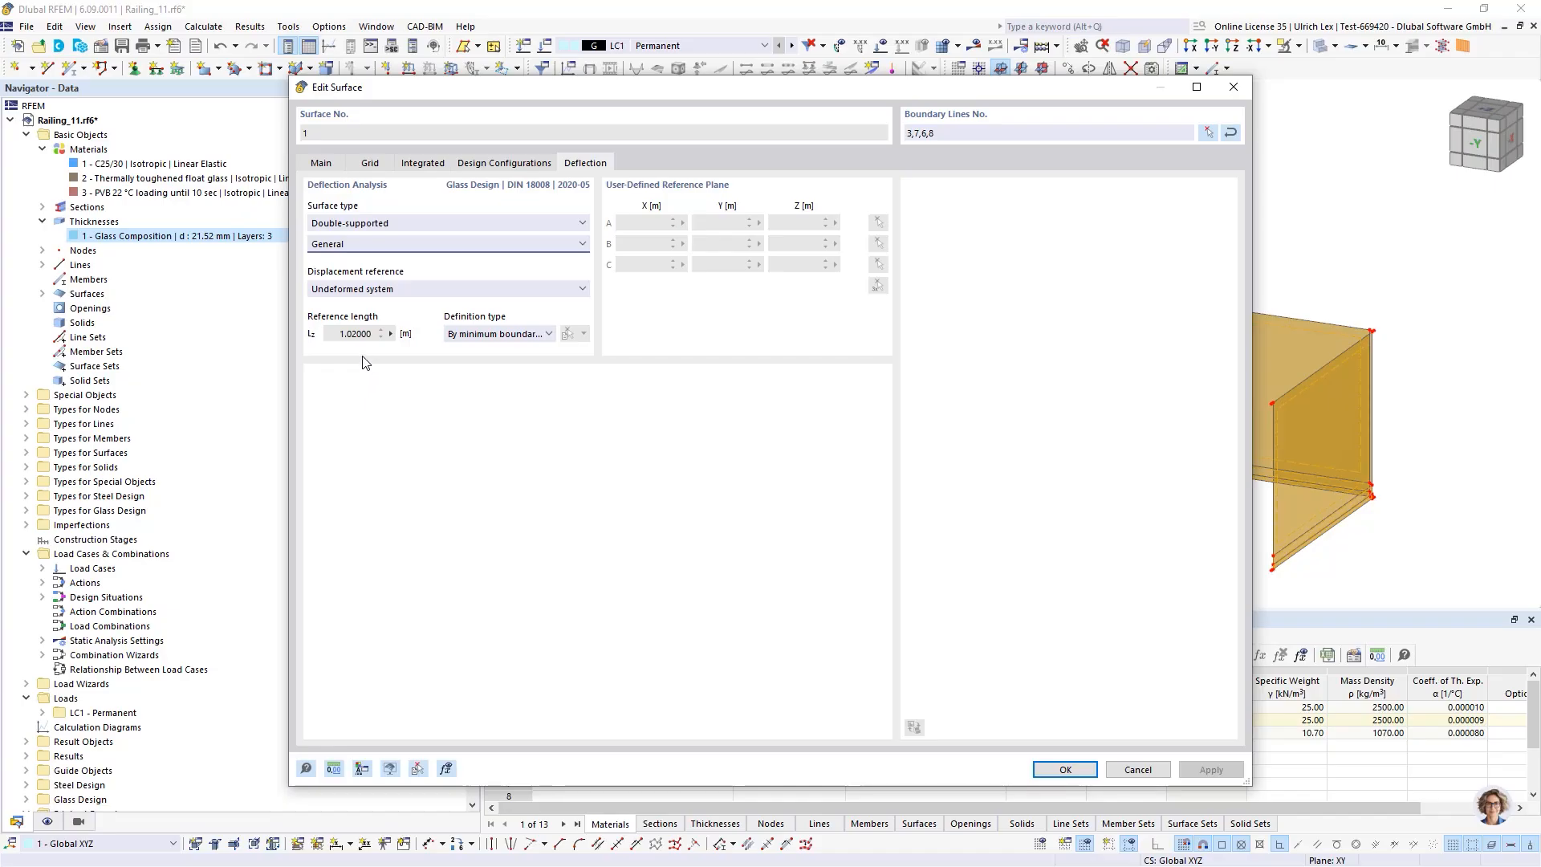
click(408, 224)
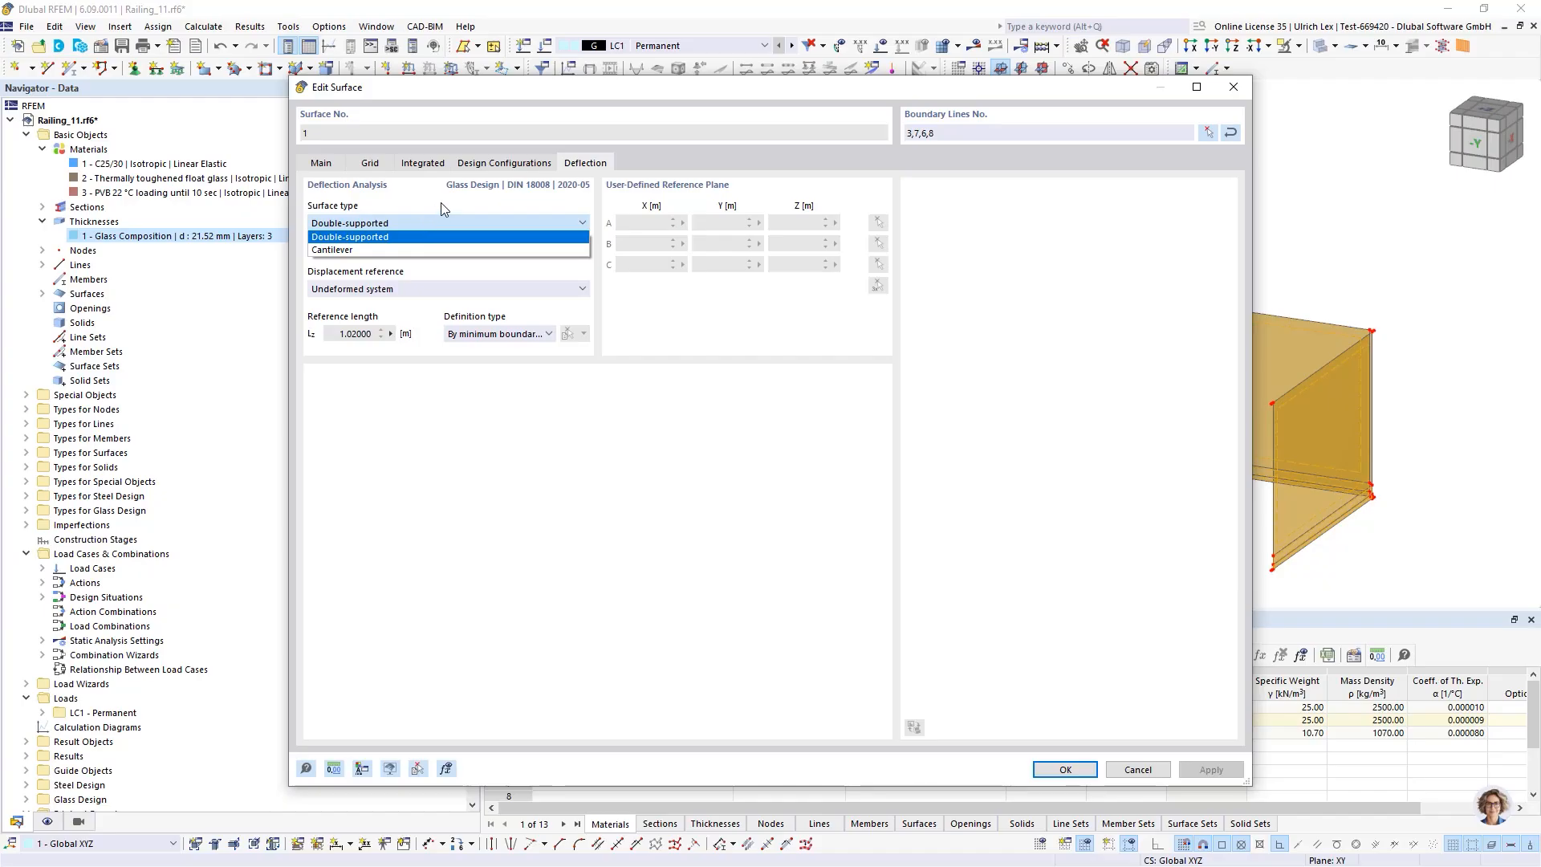
click(391, 246)
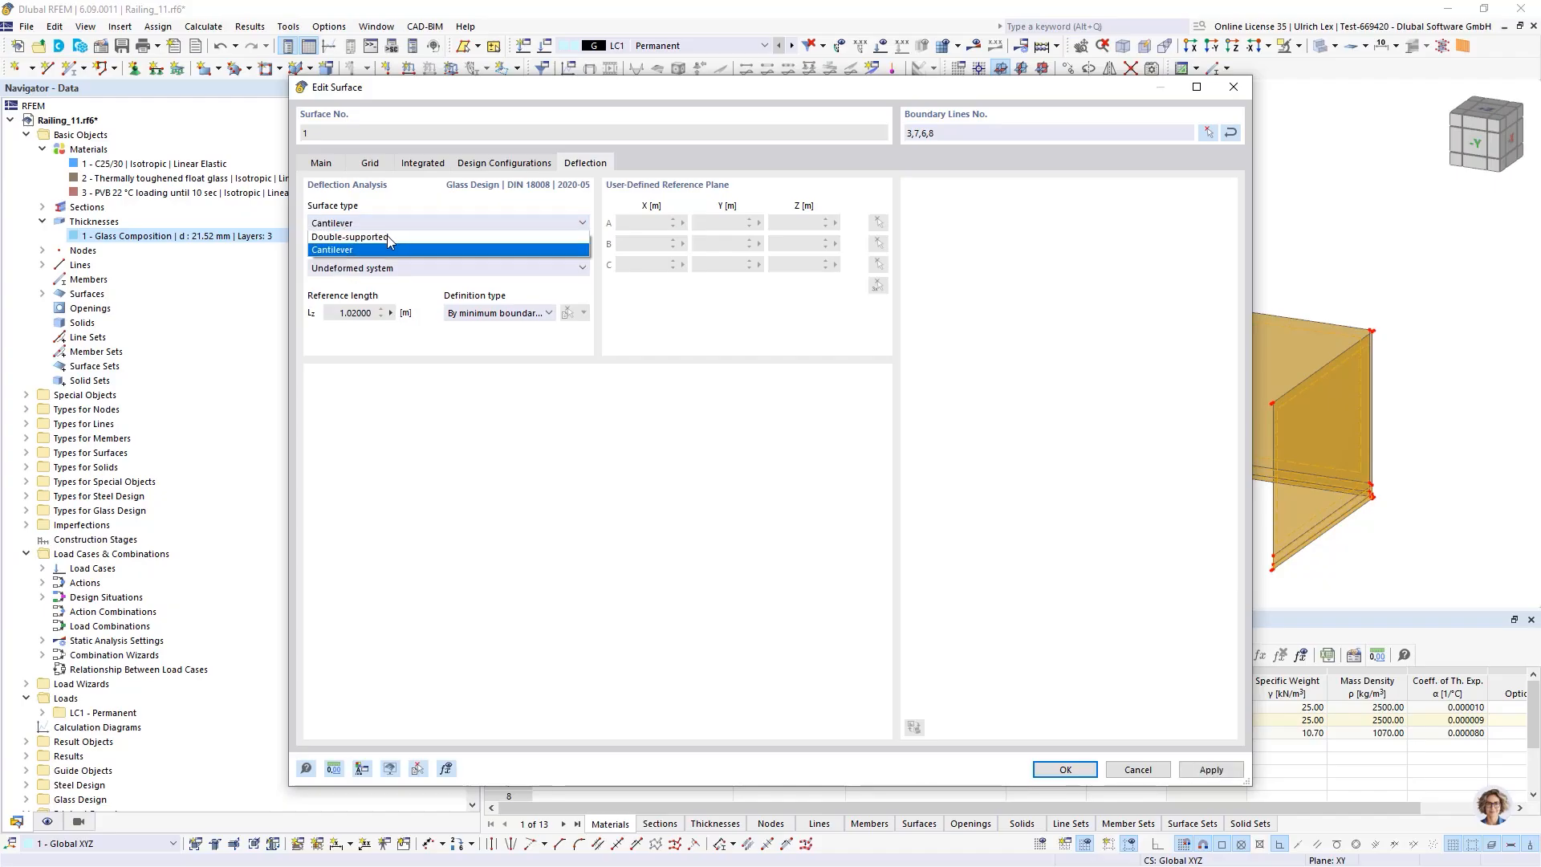
click(384, 250)
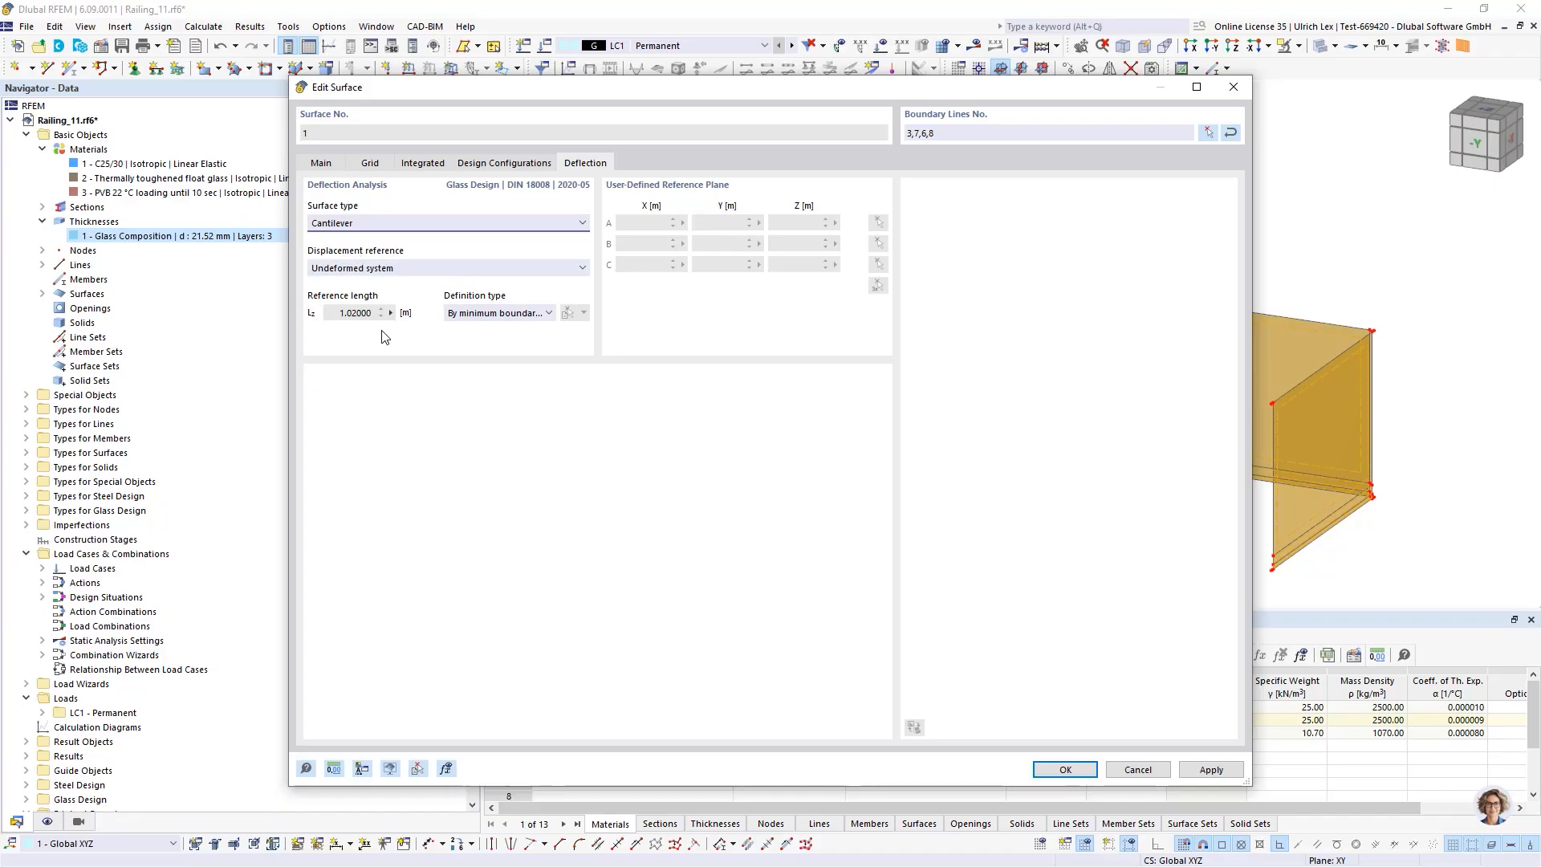
click(530, 313)
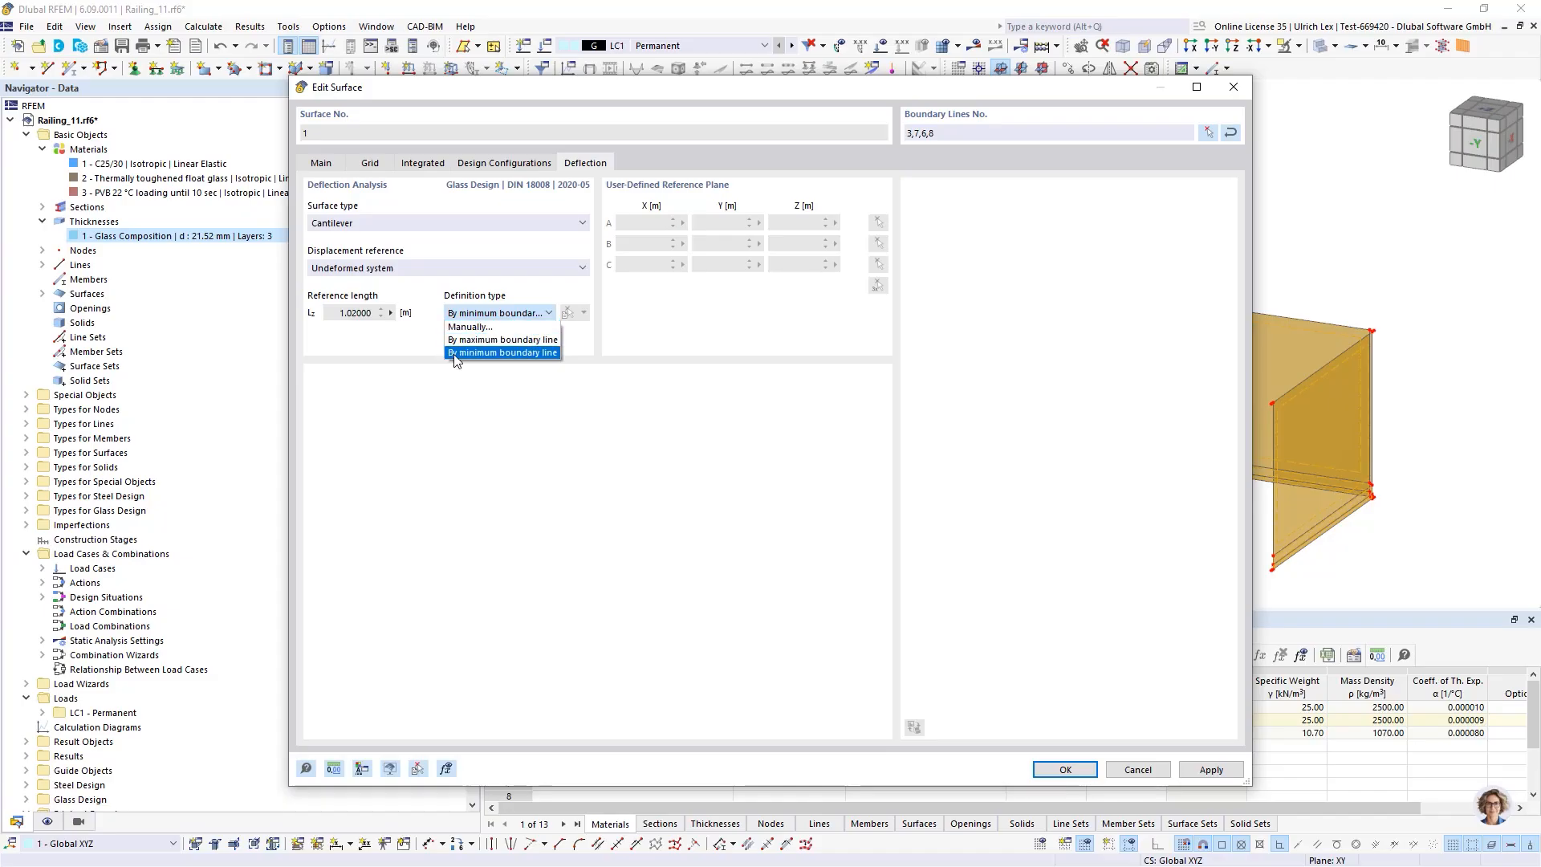
click(523, 420)
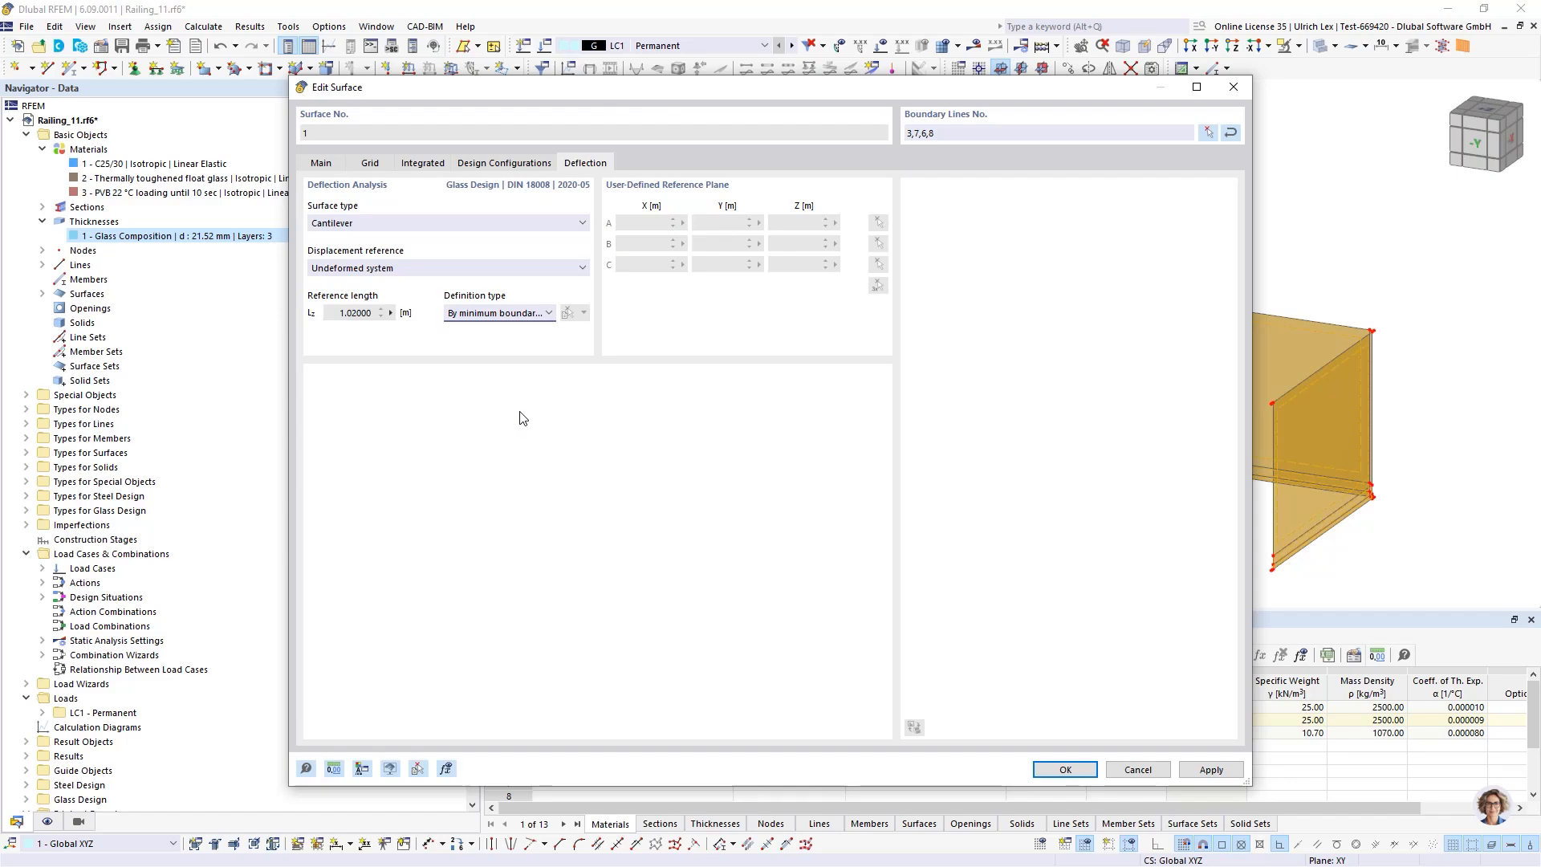
click(323, 164)
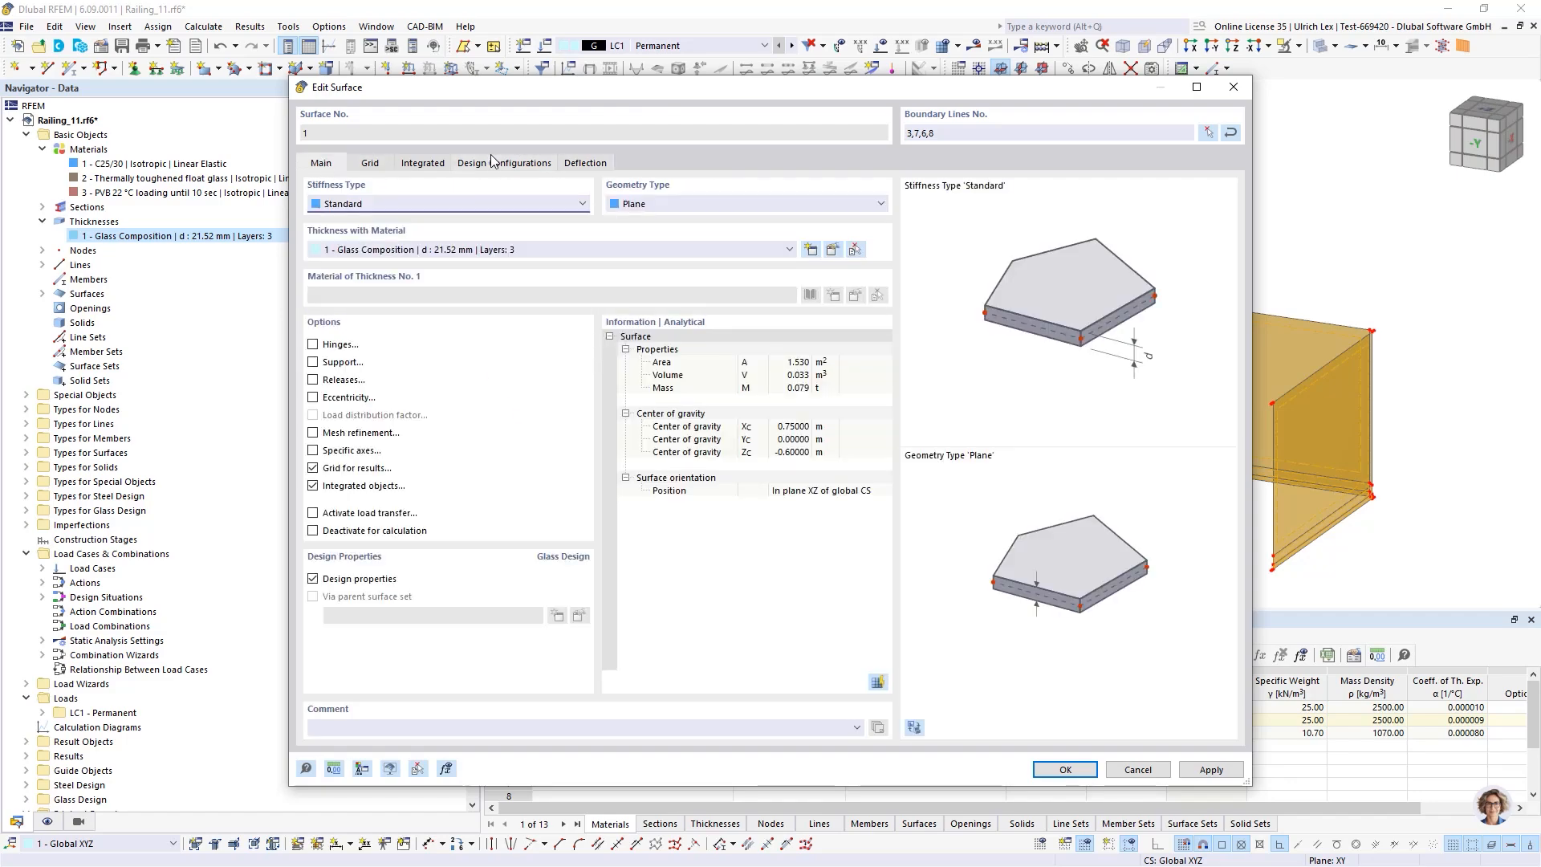
drag(812, 89, 797, 28)
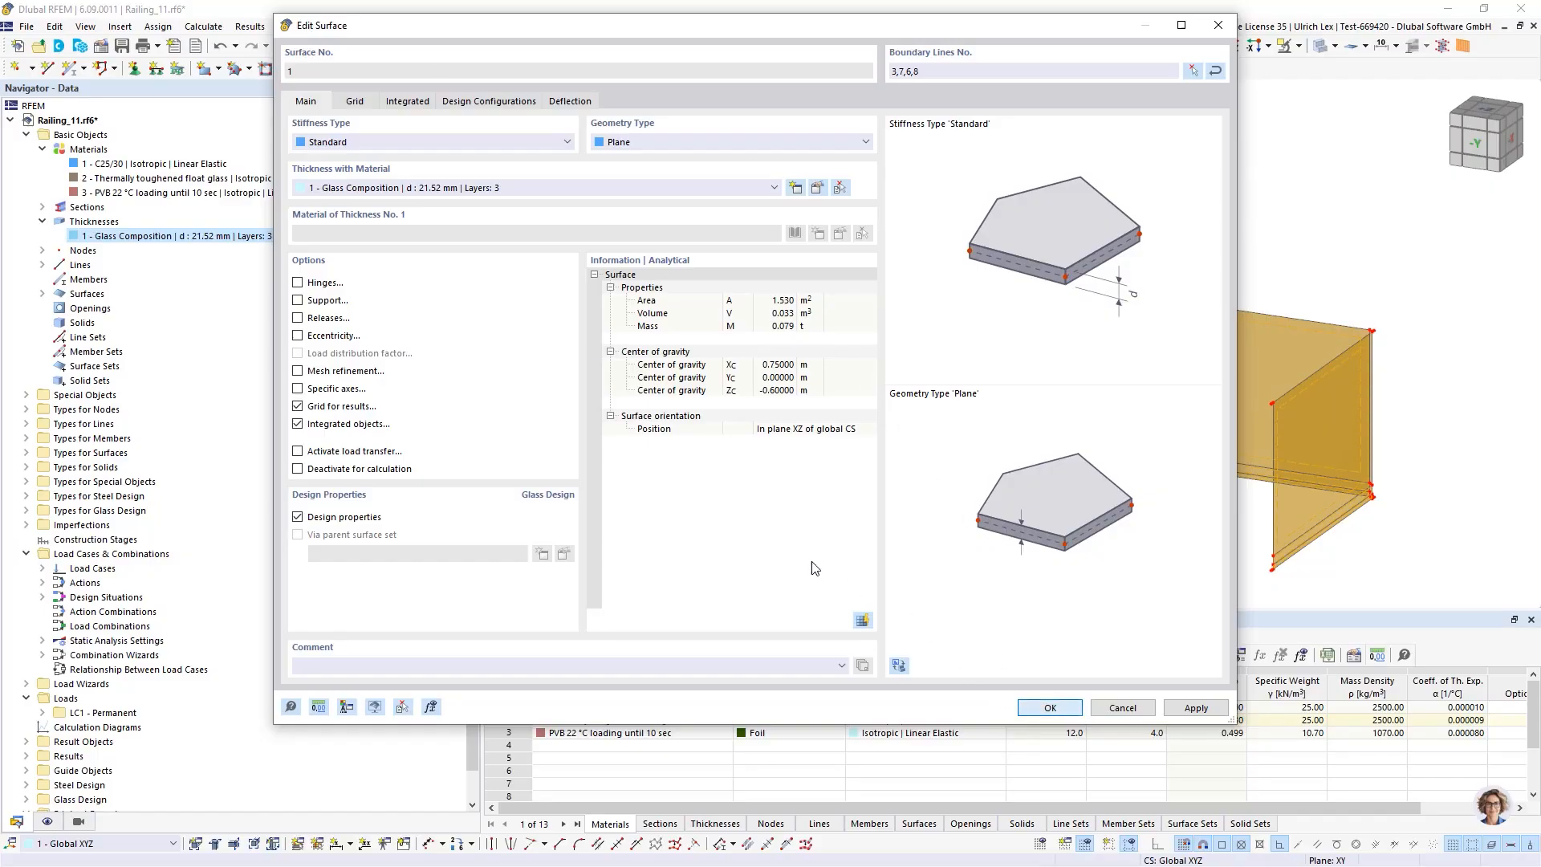
key(Return)
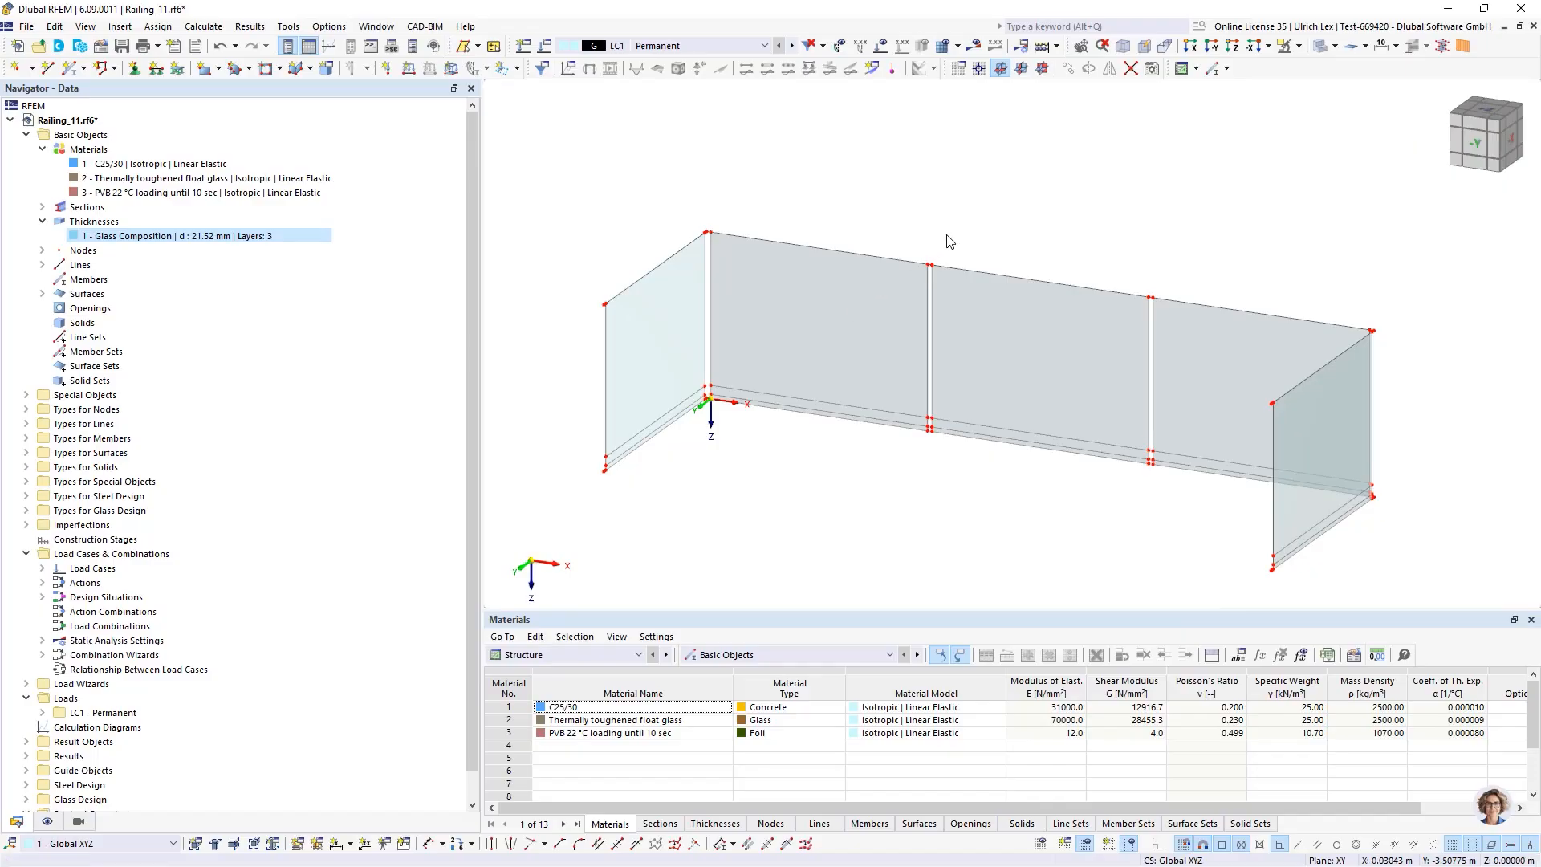
Zoom in and examine the lower edges of the glass panels and their boundary lines
click(874, 286)
scroll(874, 401, up, 2)
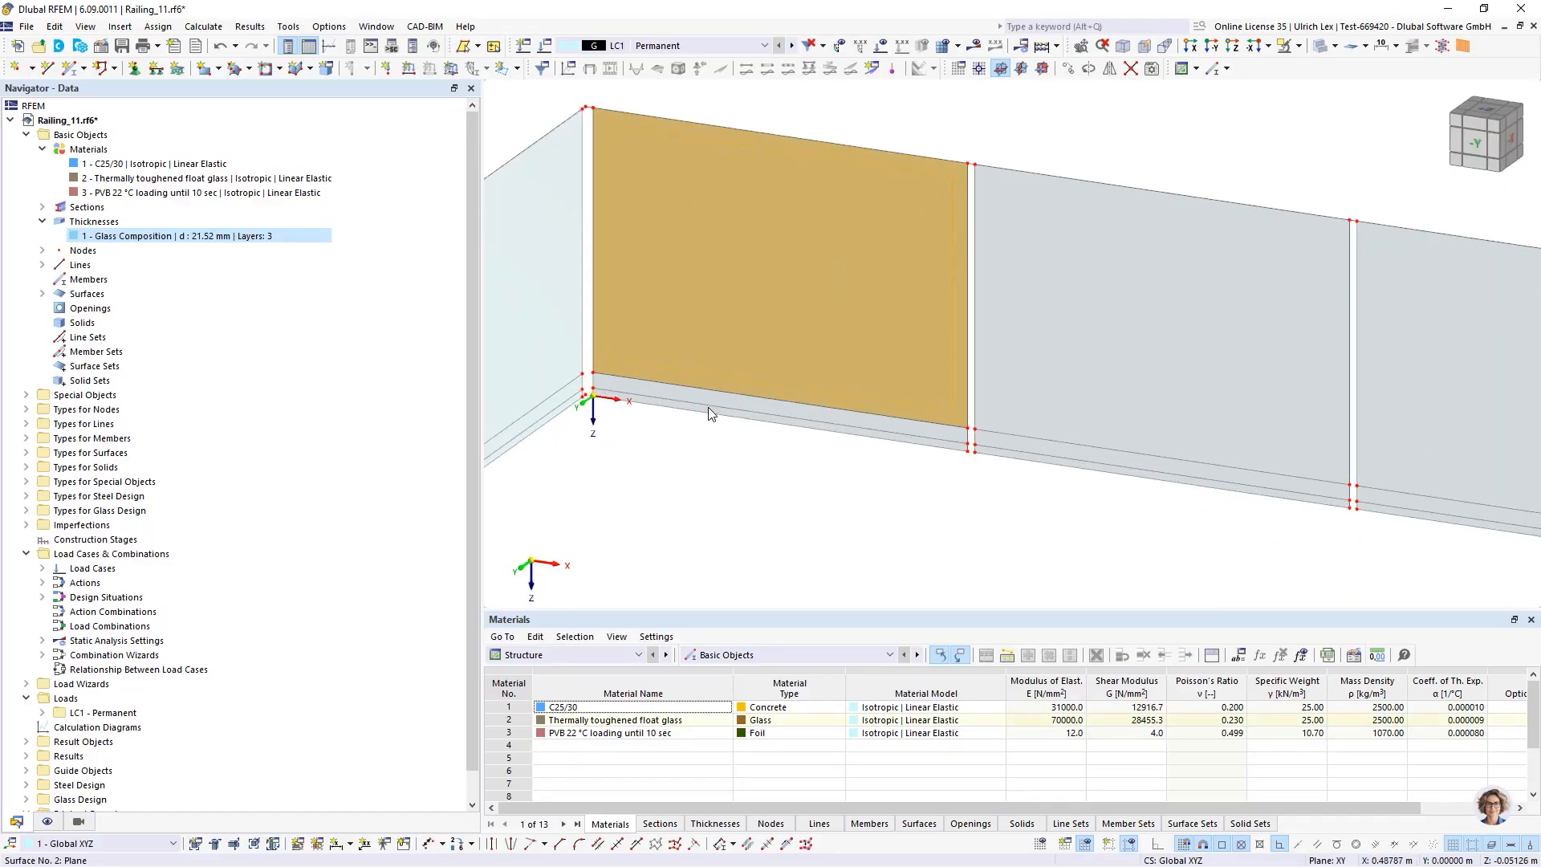
click(884, 127)
scroll(875, 433, up, 3)
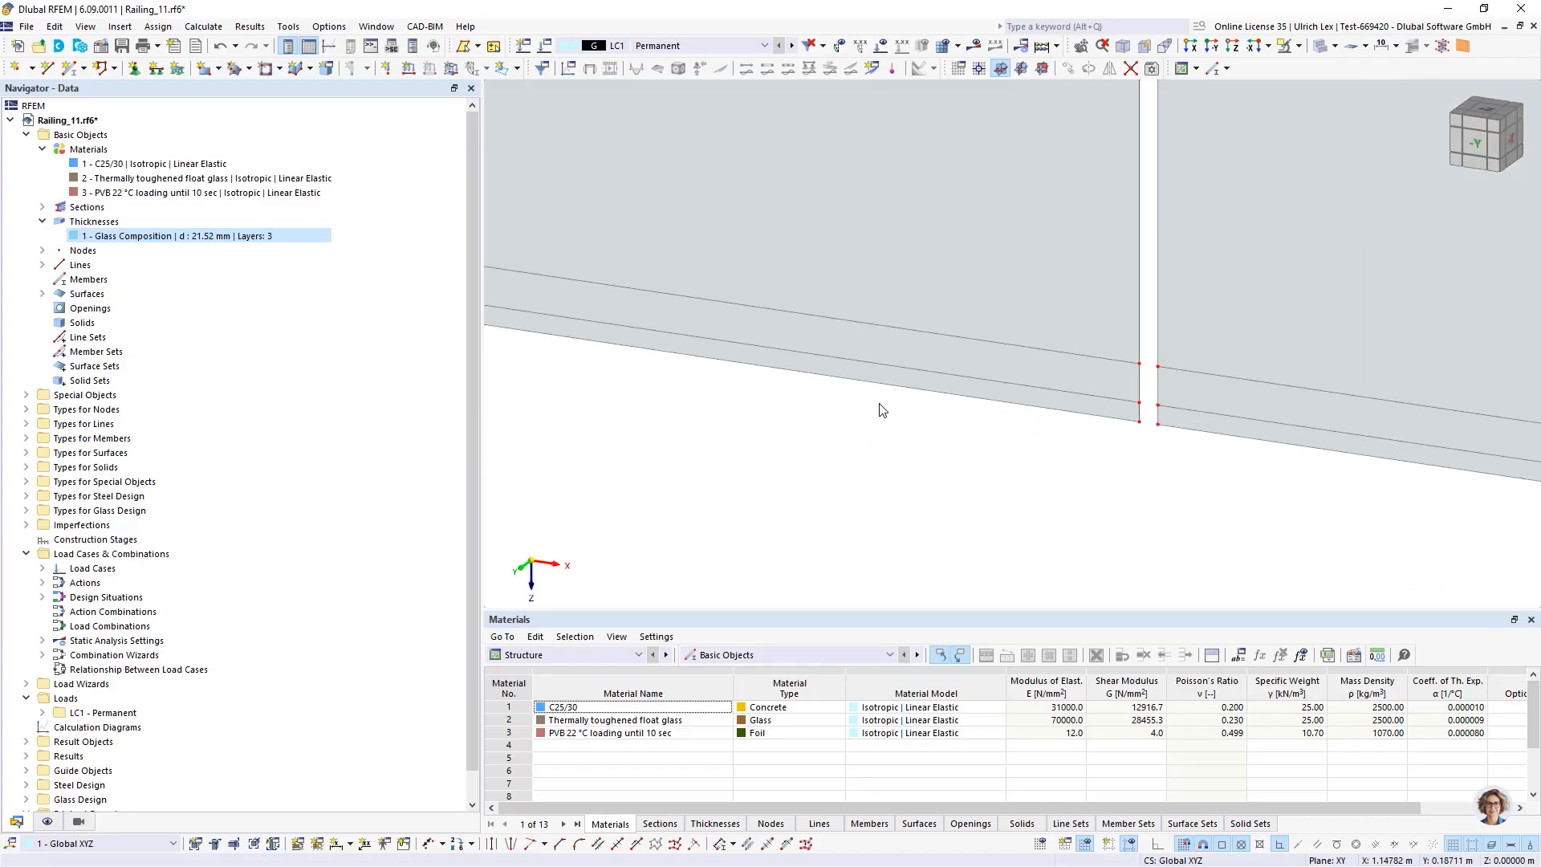
click(906, 352)
click(904, 377)
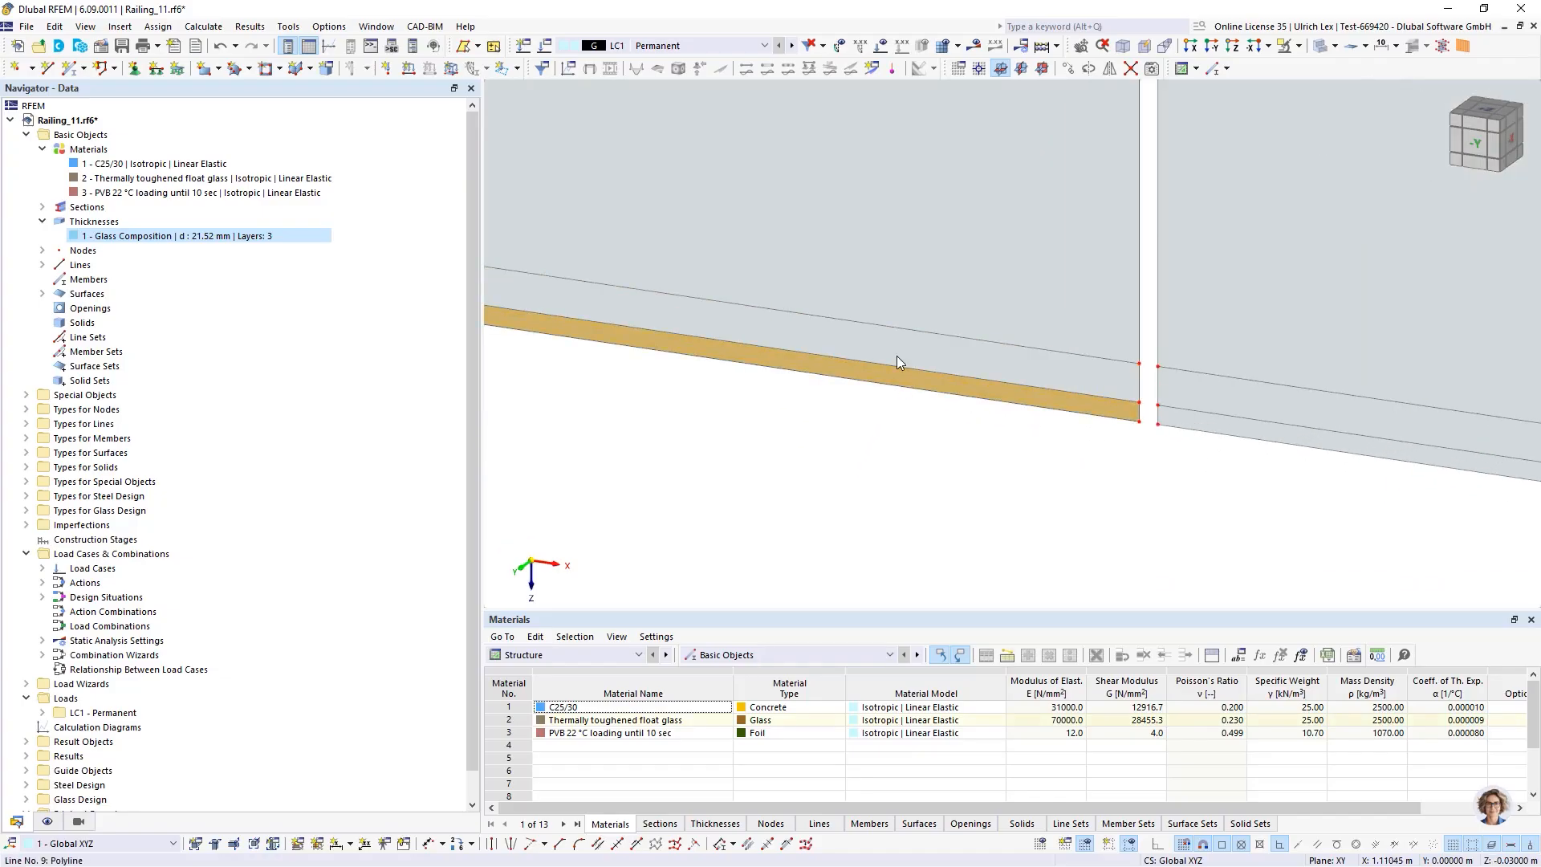
click(898, 351)
click(913, 446)
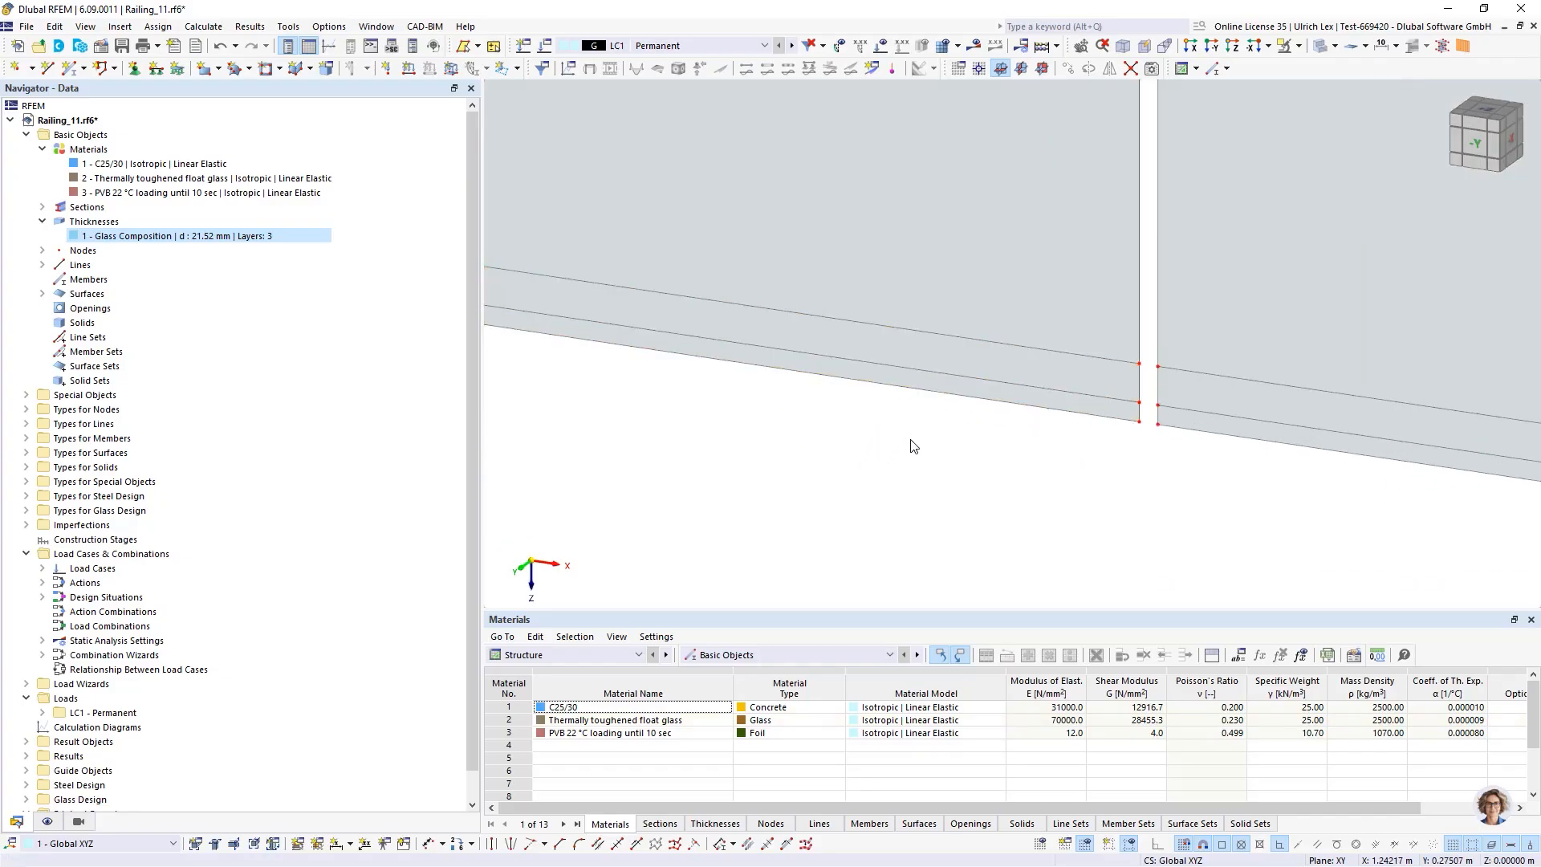
scroll(965, 433, down, 3)
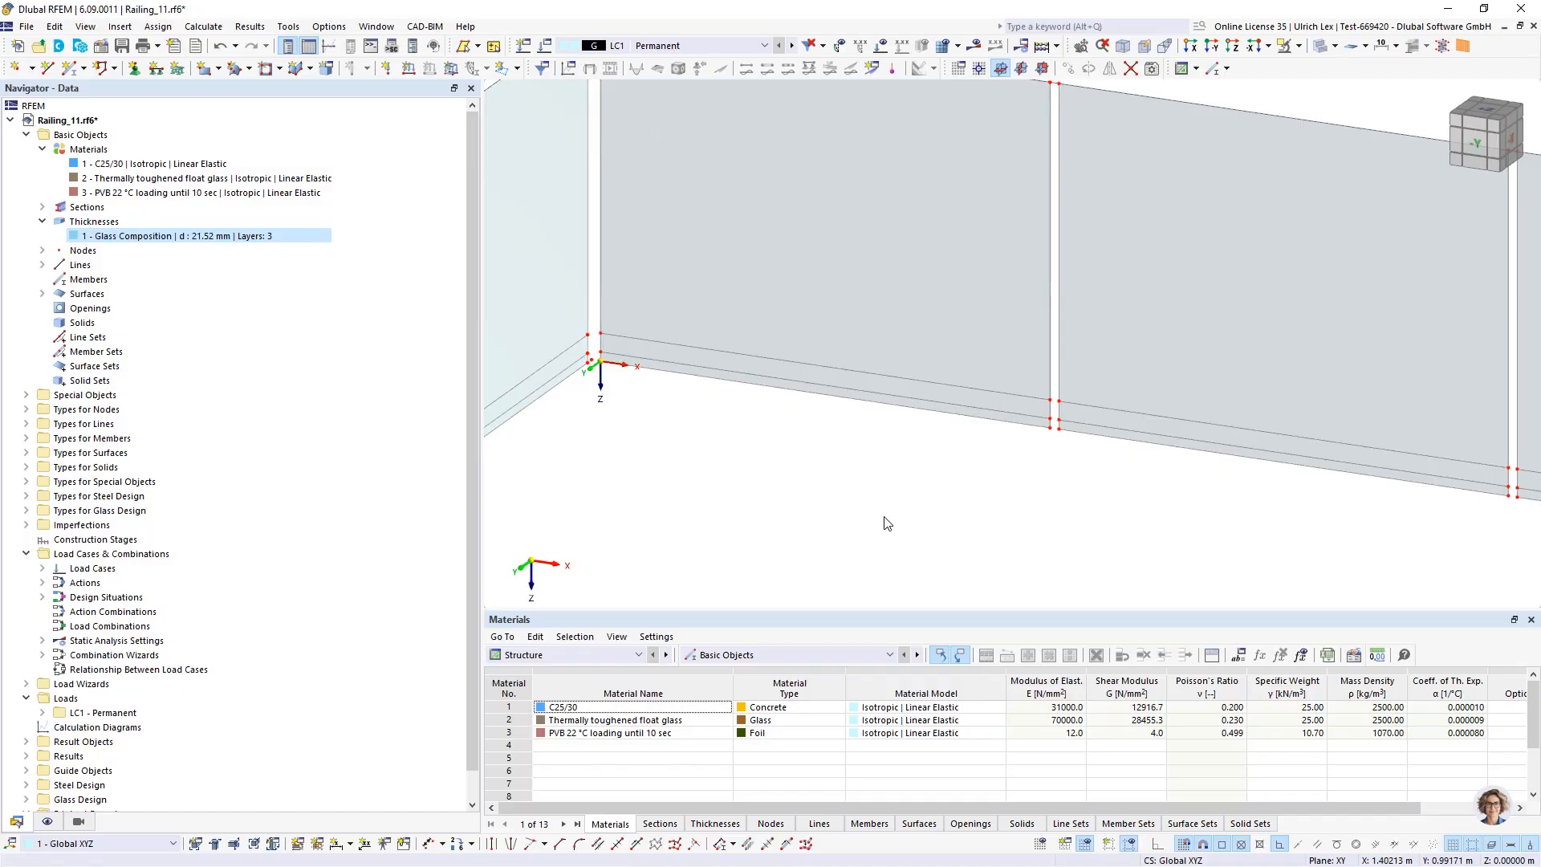
scroll(883, 522, down, 1)
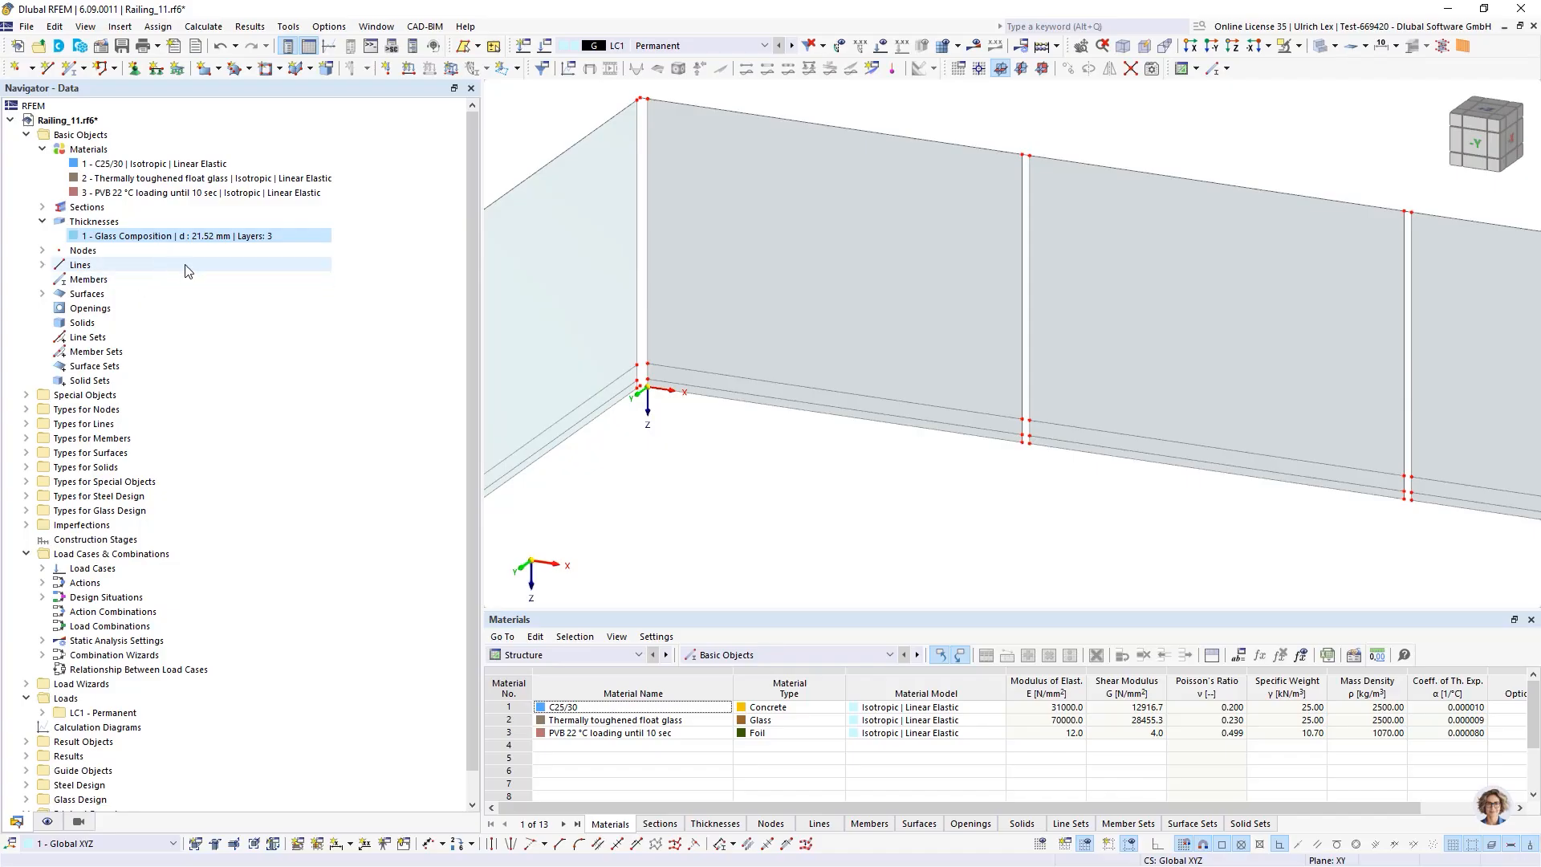
Expand the glass composition models under the types for glass design in the navigator
click(27, 511)
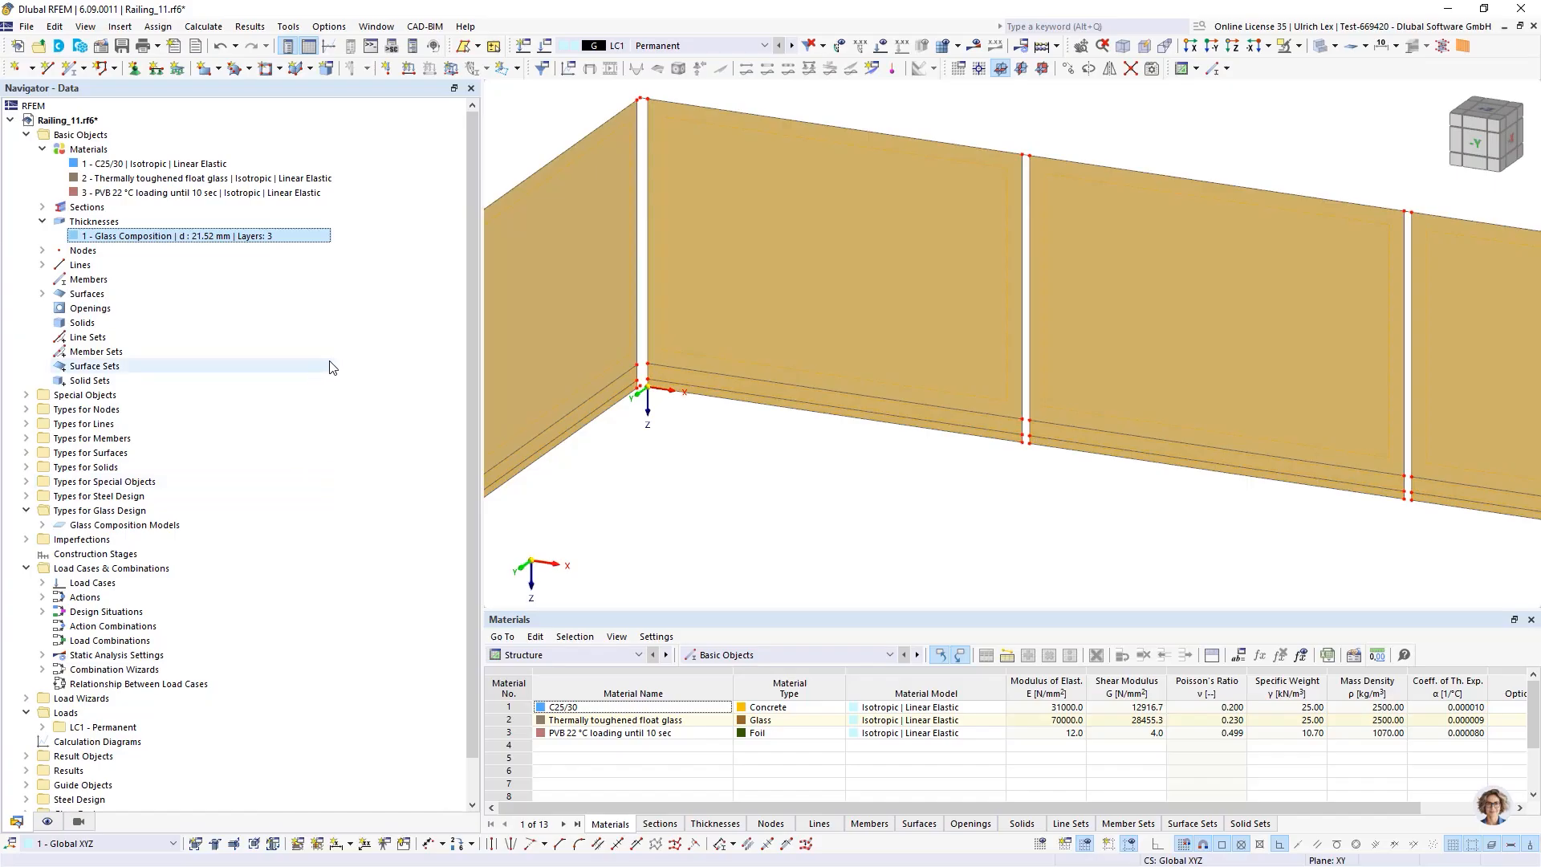
scroll(294, 394, down, 1)
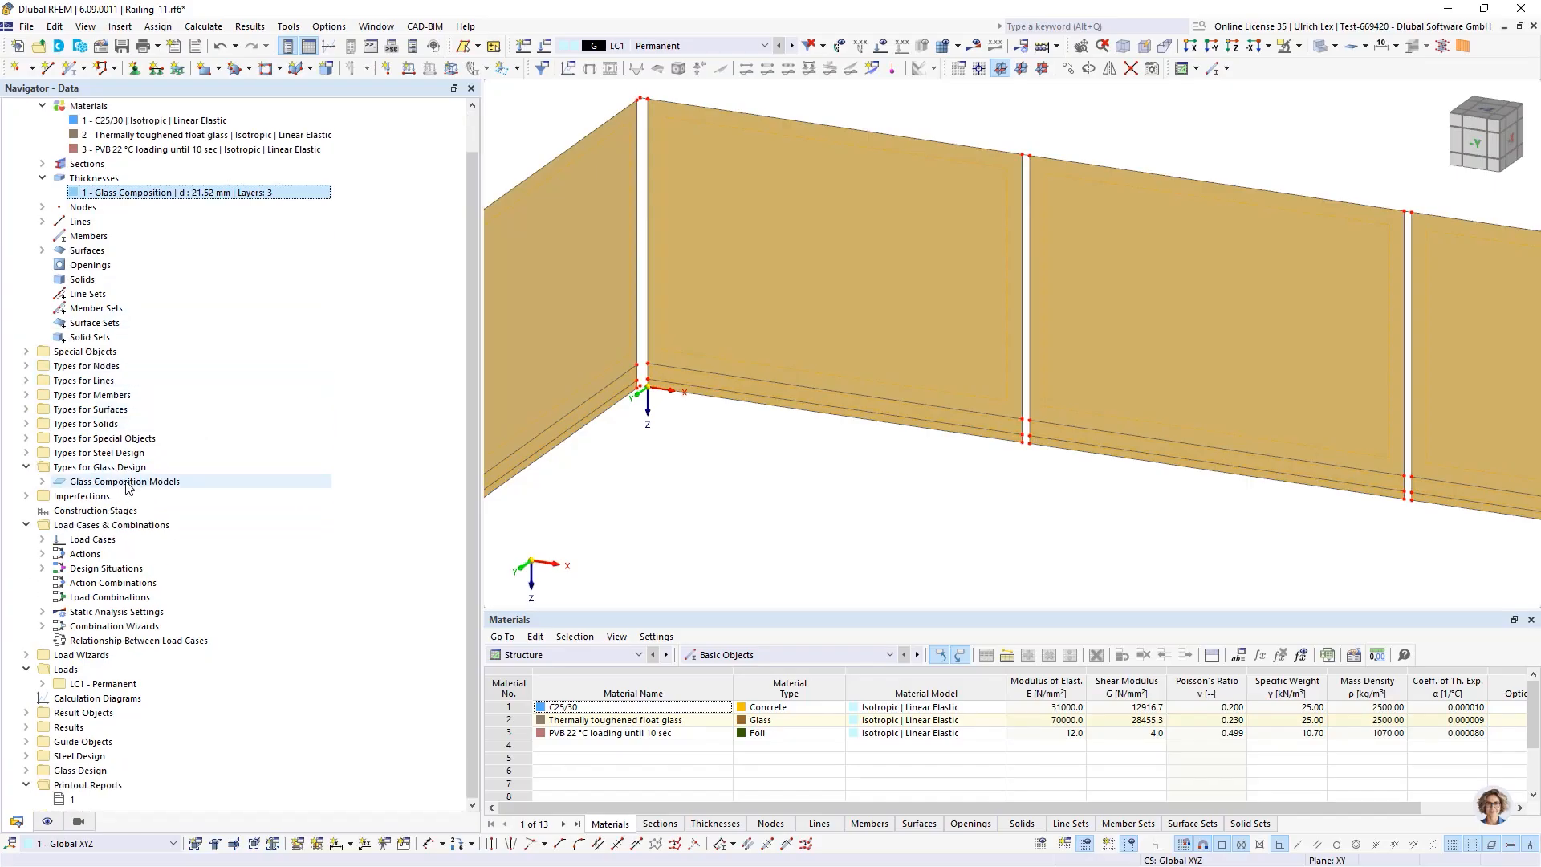
click(42, 481)
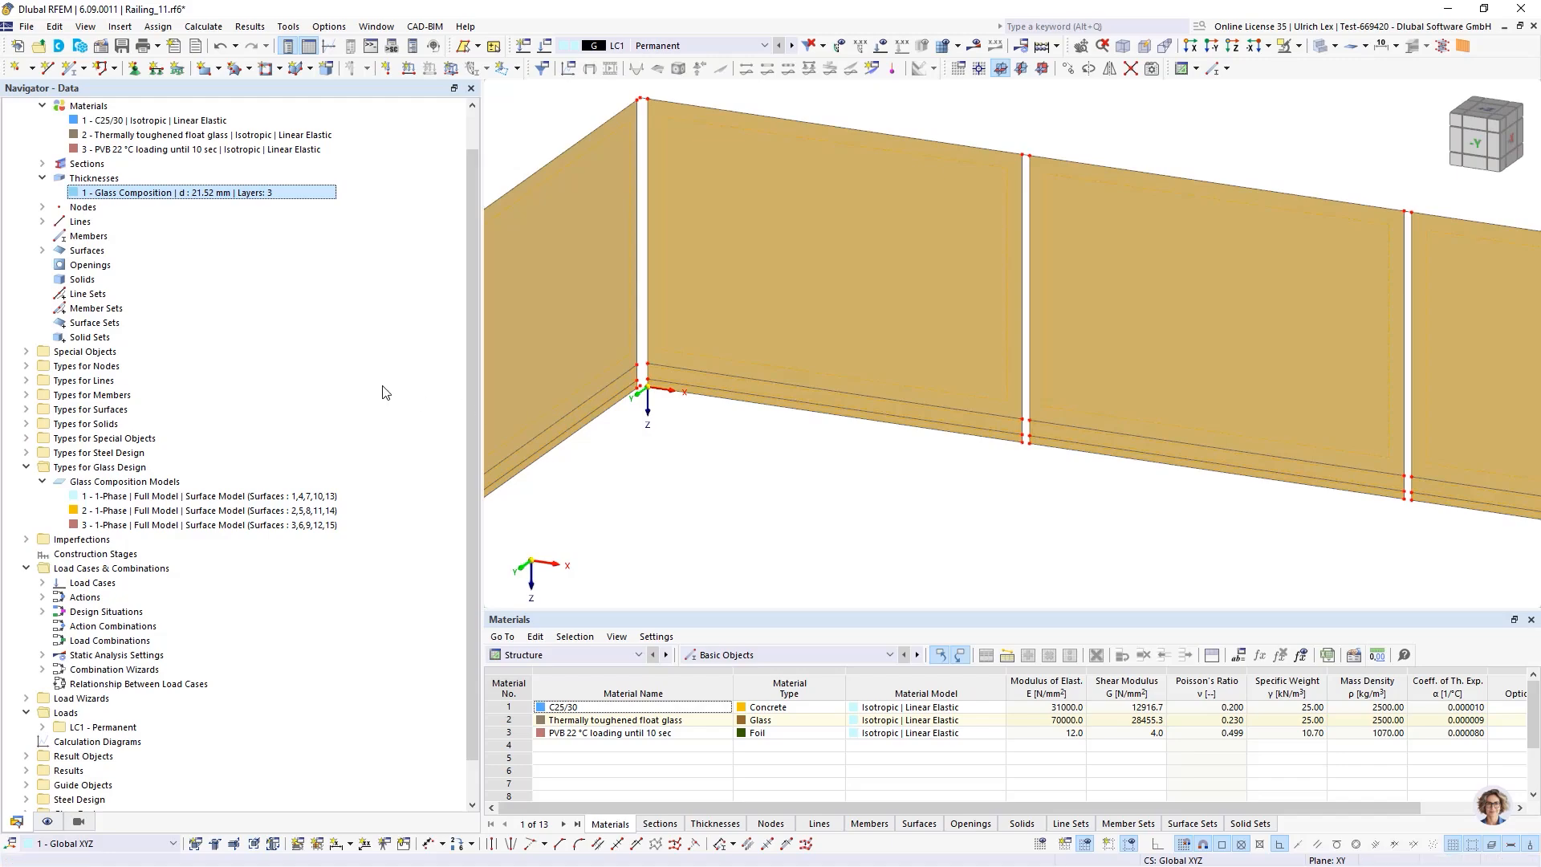
Open glass composition model 1 and review its settings and three-layer structure
double_click(120, 498)
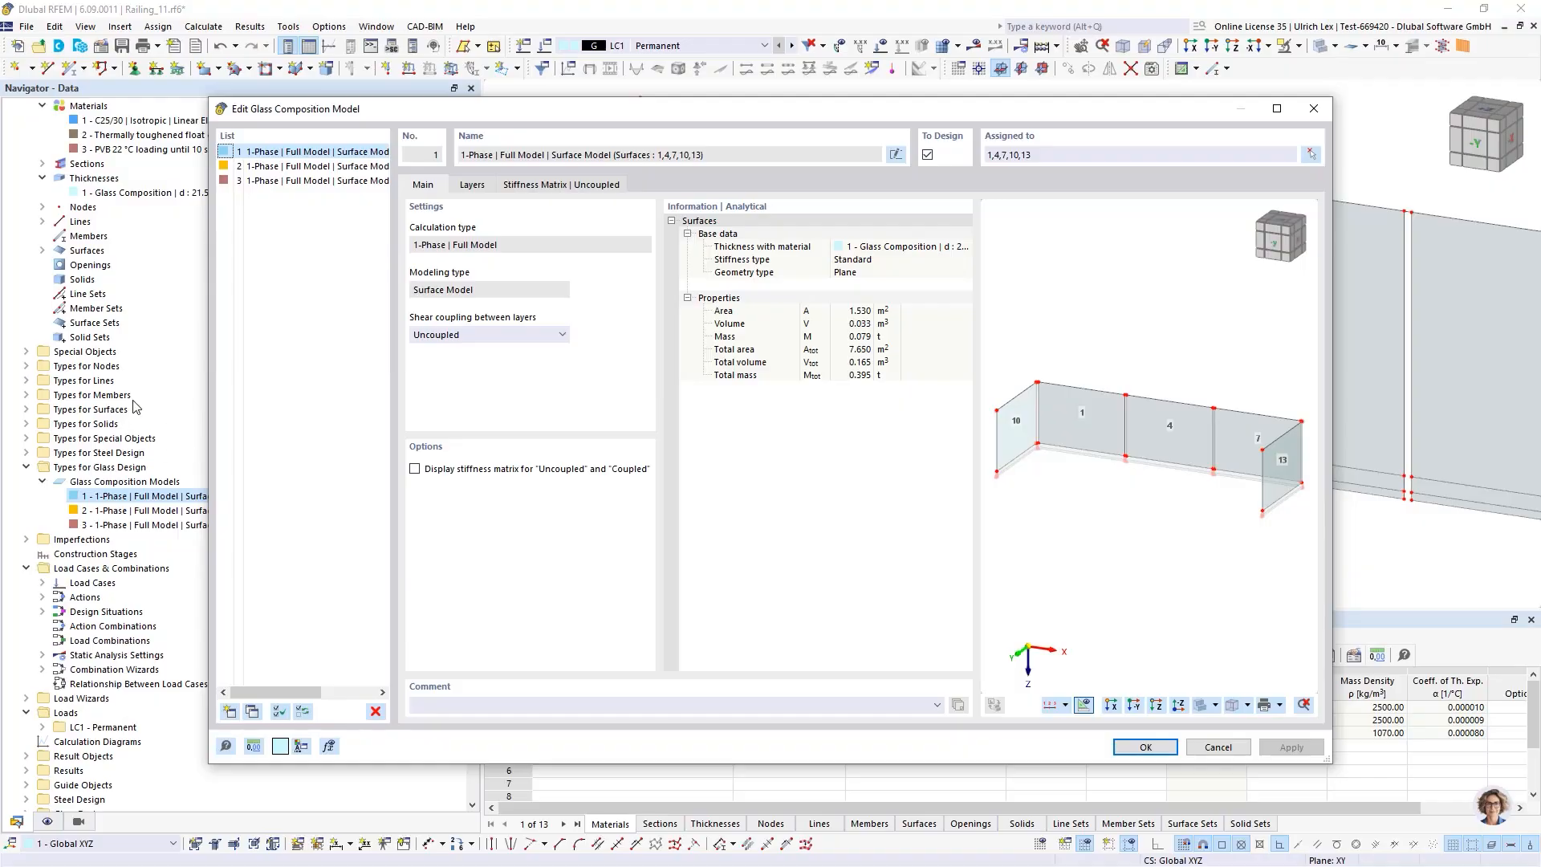
drag(583, 115, 604, 95)
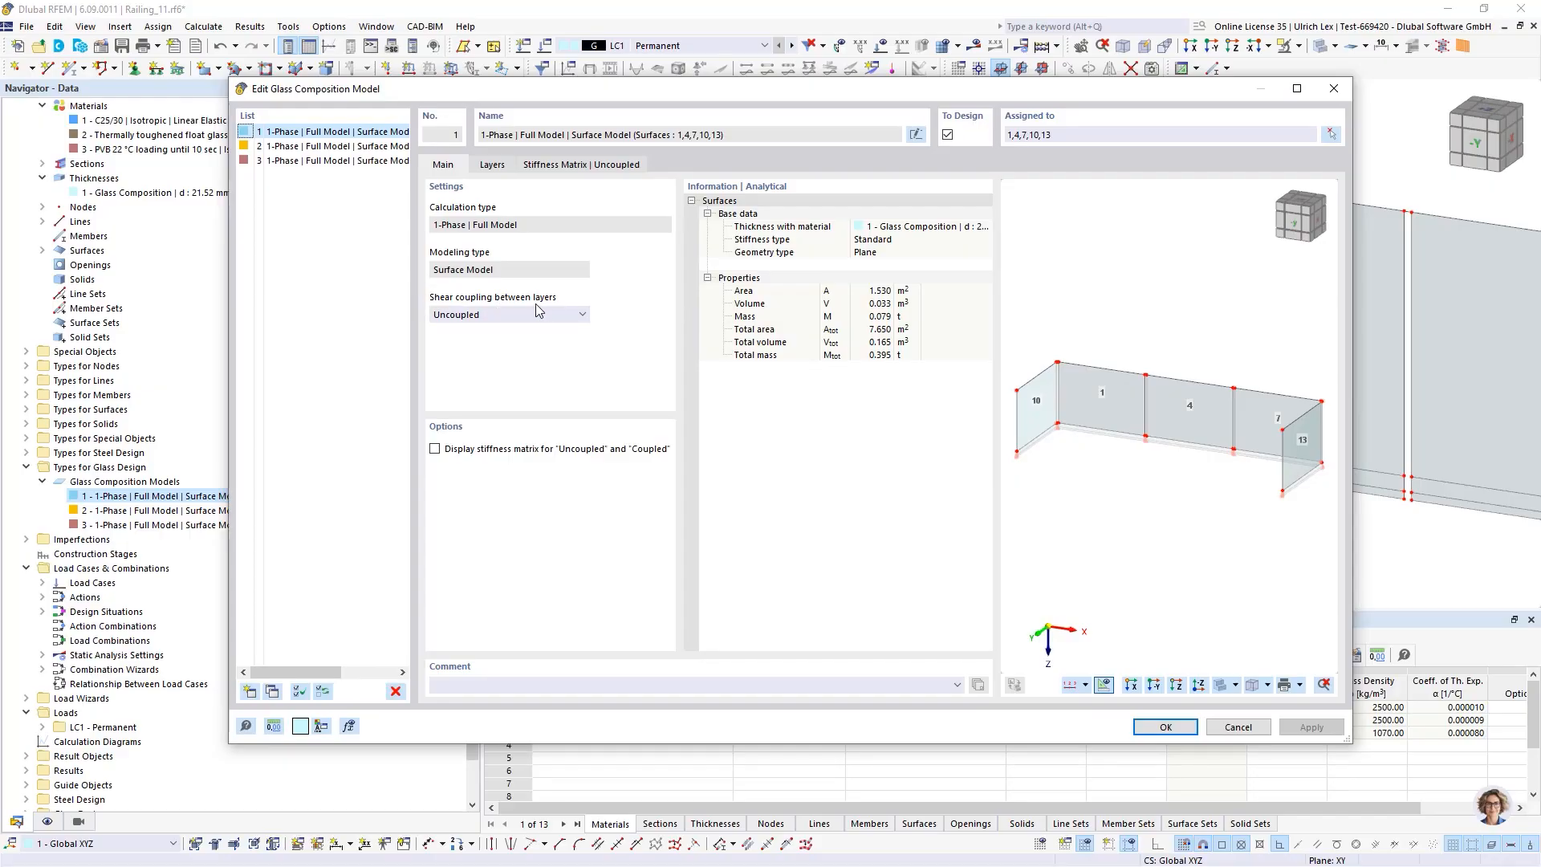
click(500, 168)
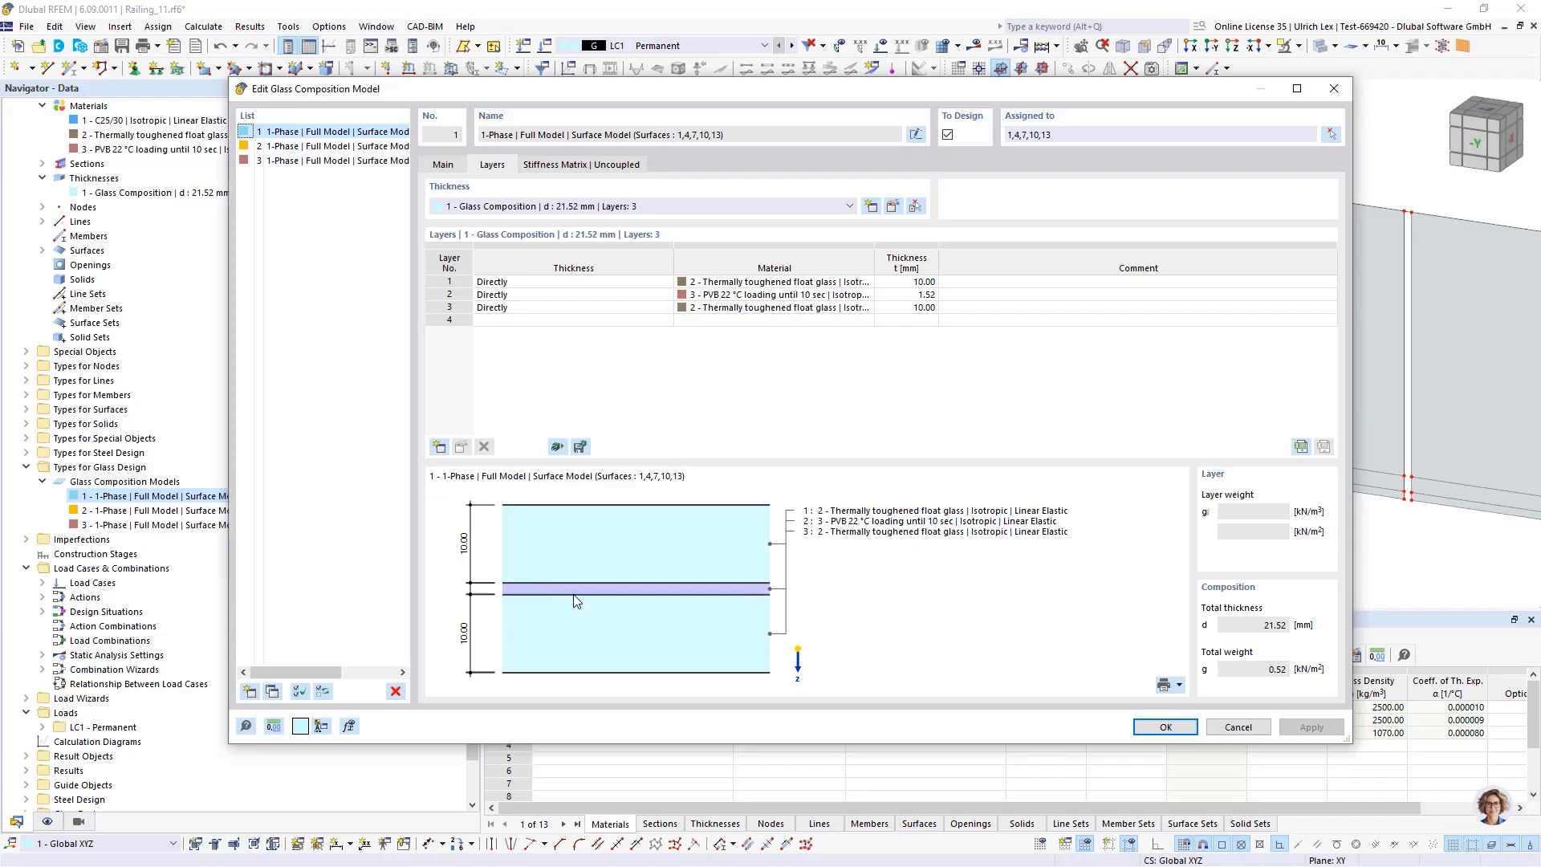
click(438, 166)
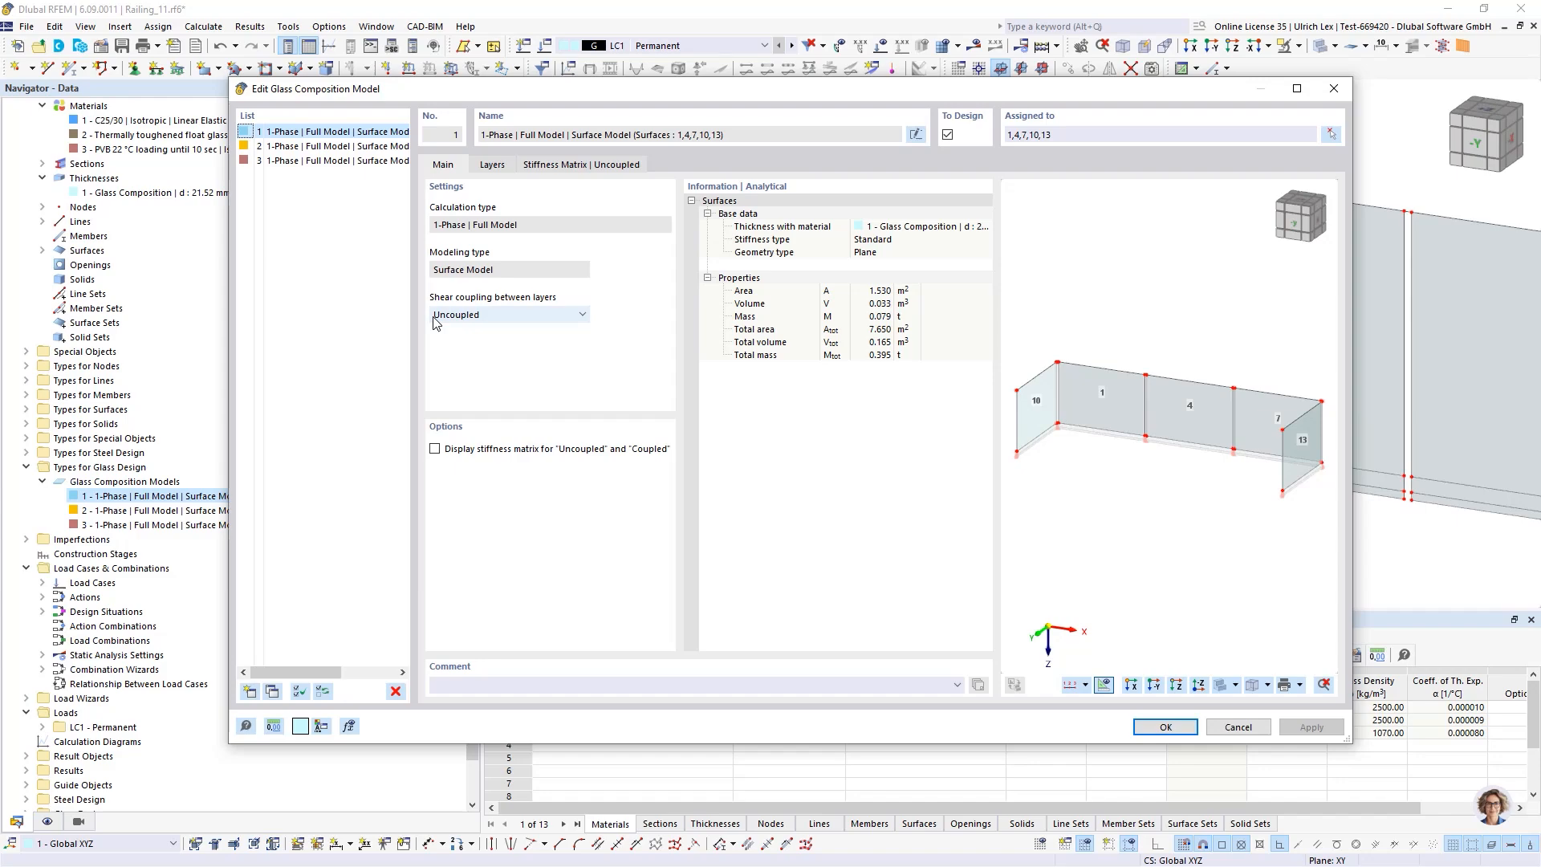
click(491, 166)
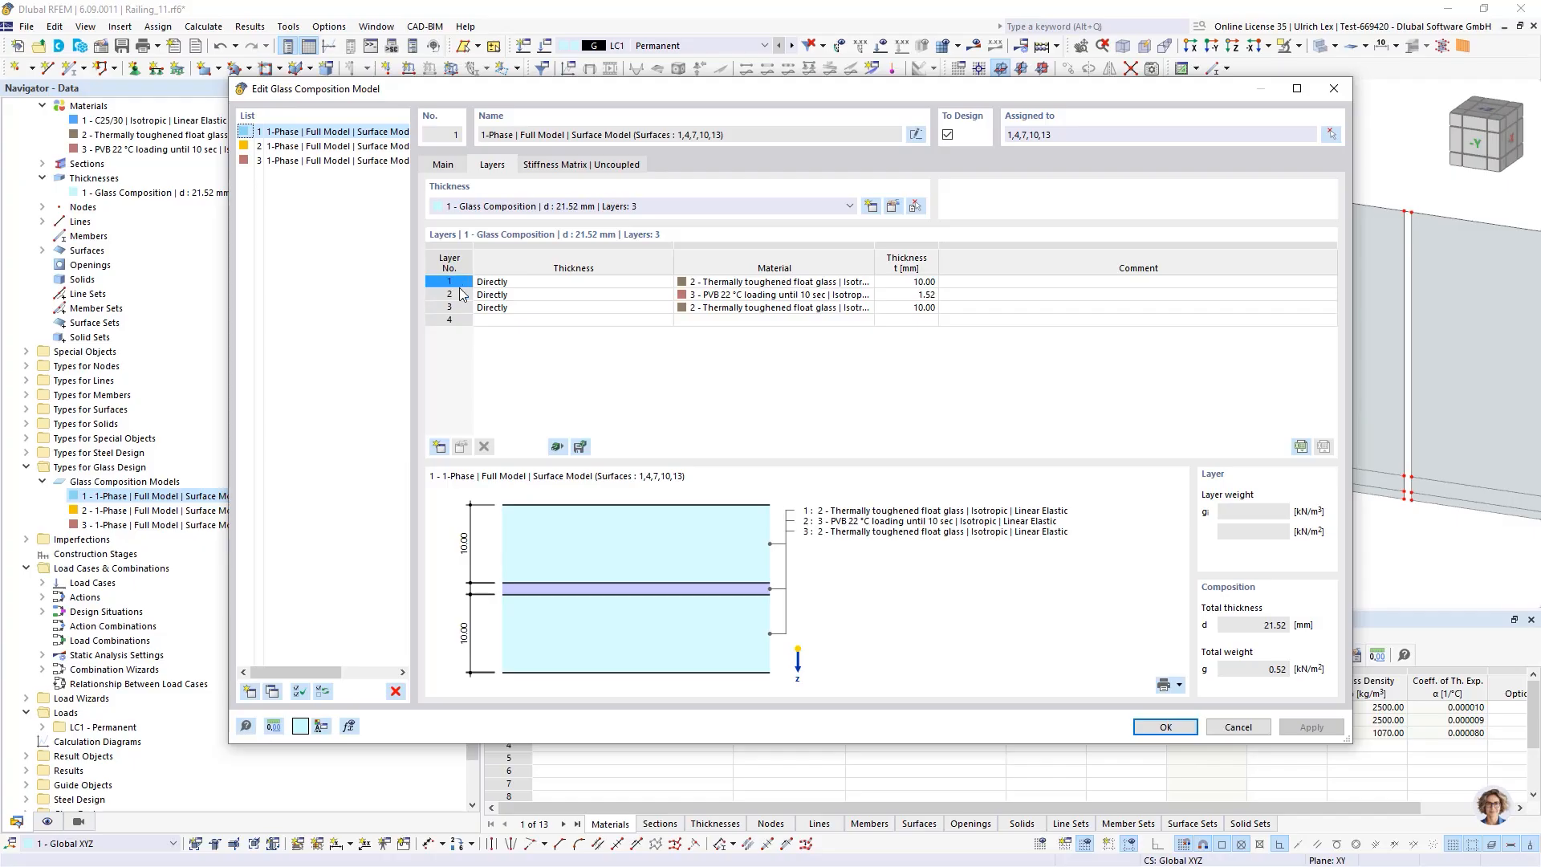
click(451, 165)
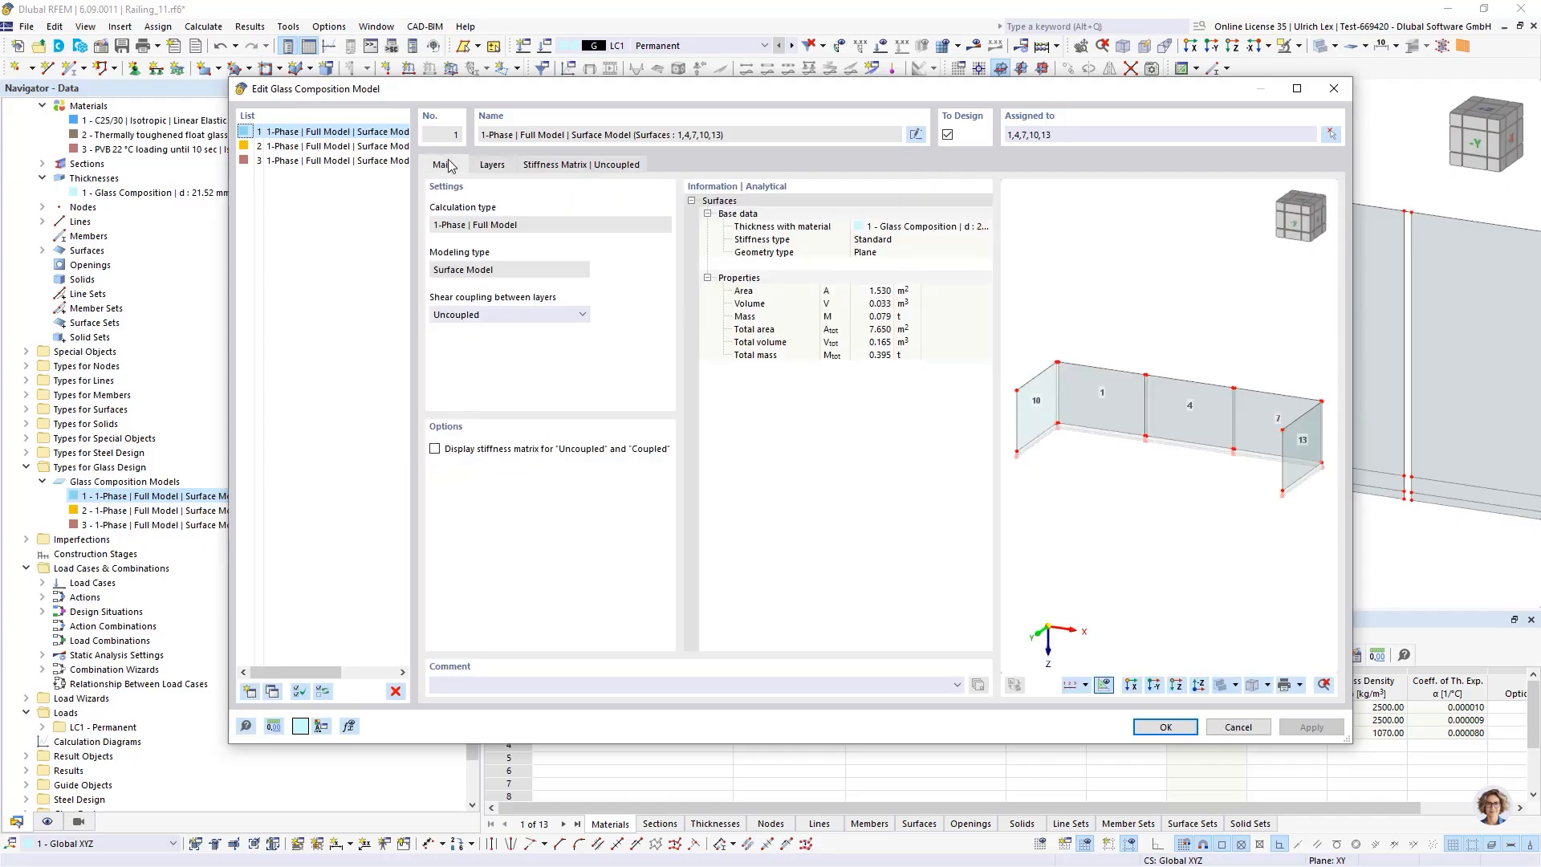
Switch the shear coupling between layers to Coupled to inspect the stiffness matrix, then restore Uncoupled and confirm
click(523, 315)
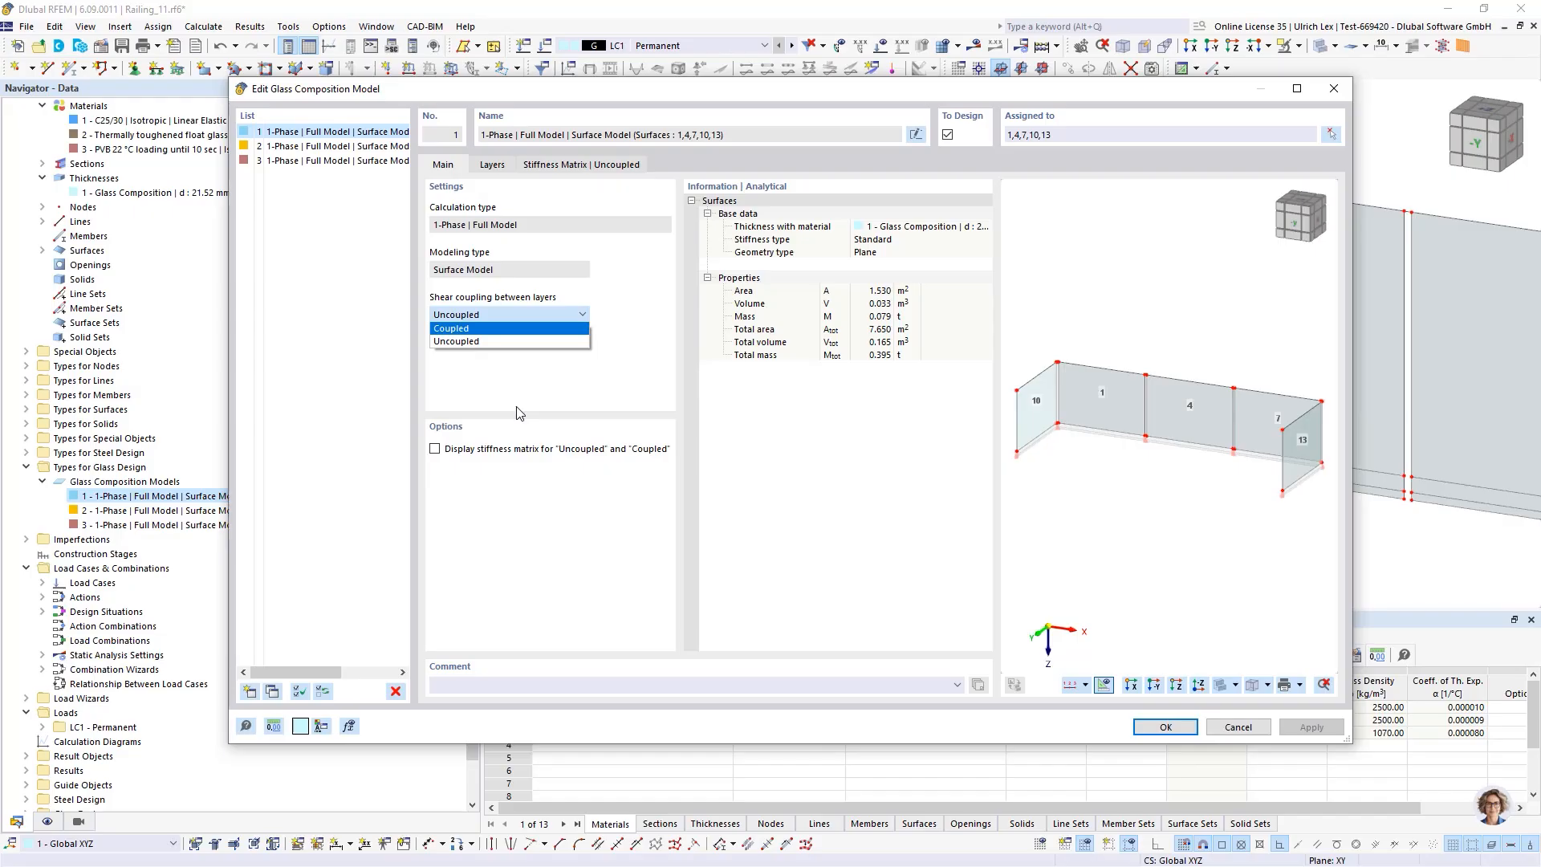
key(Return)
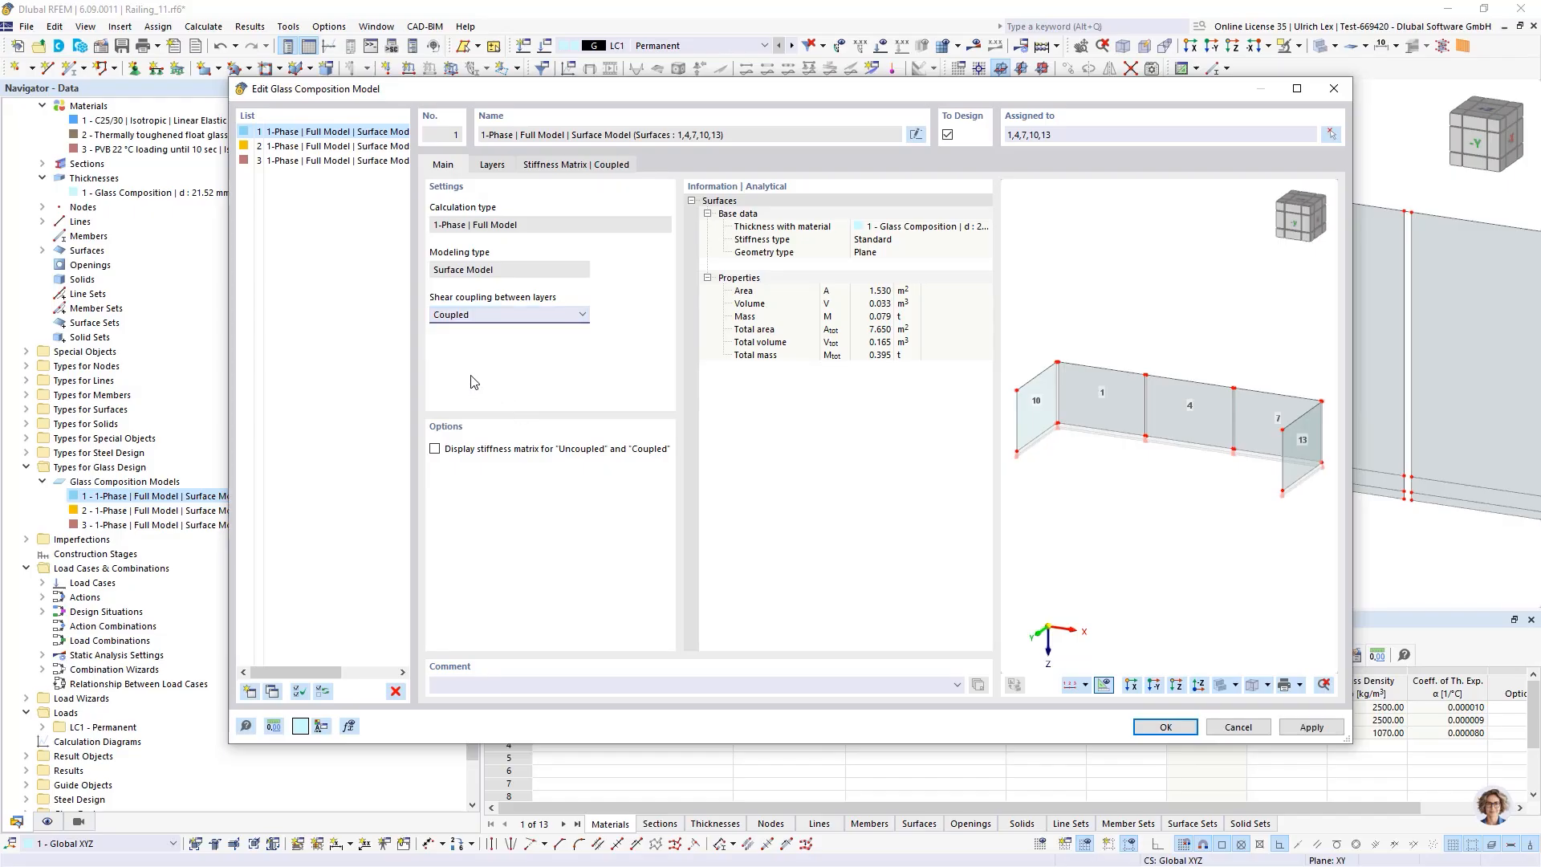
click(574, 167)
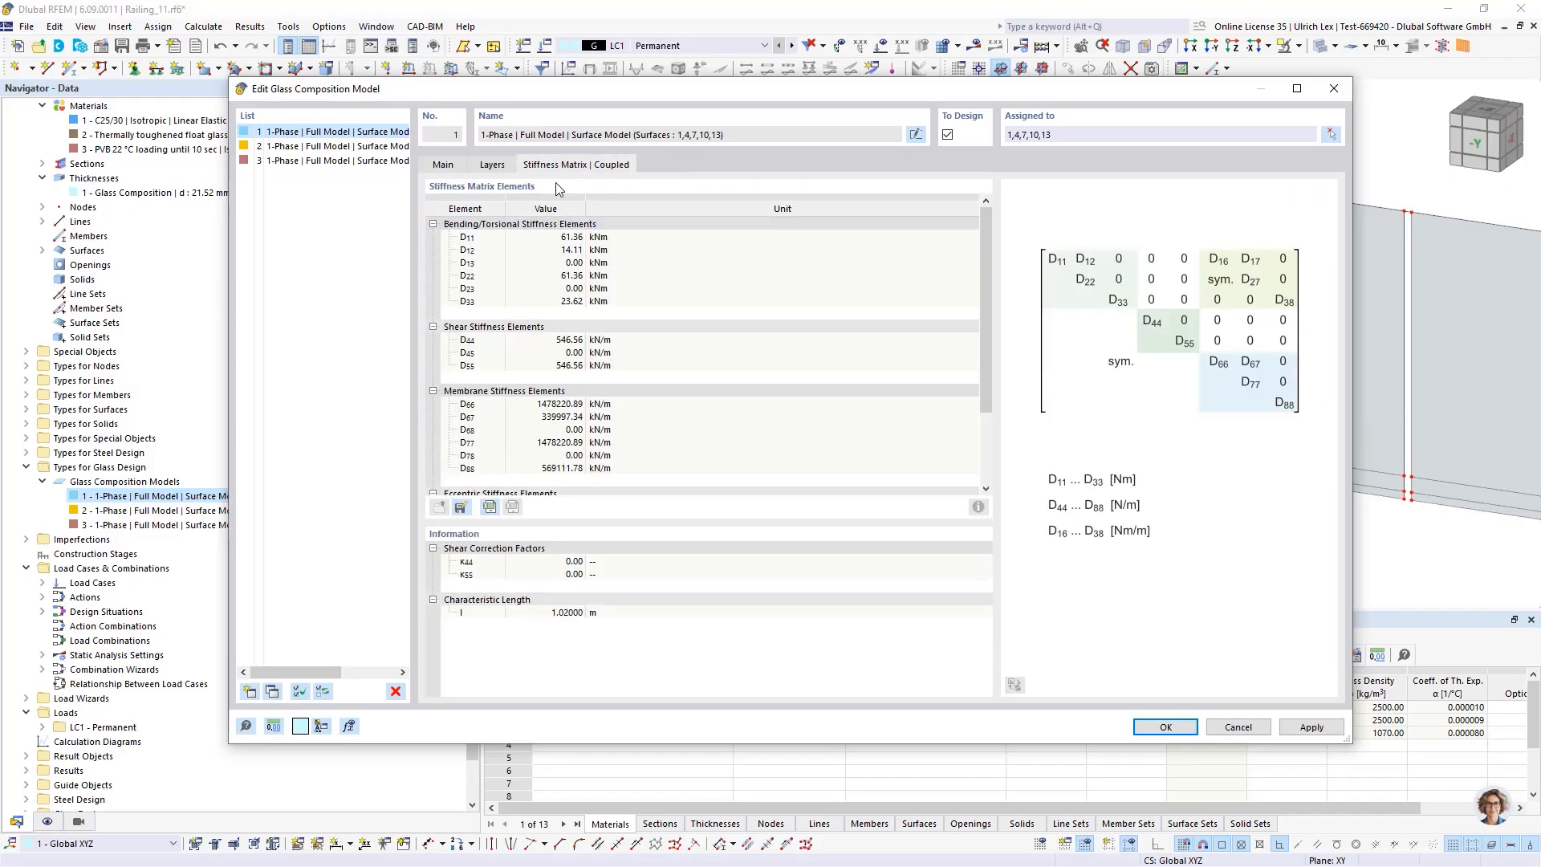
click(490, 165)
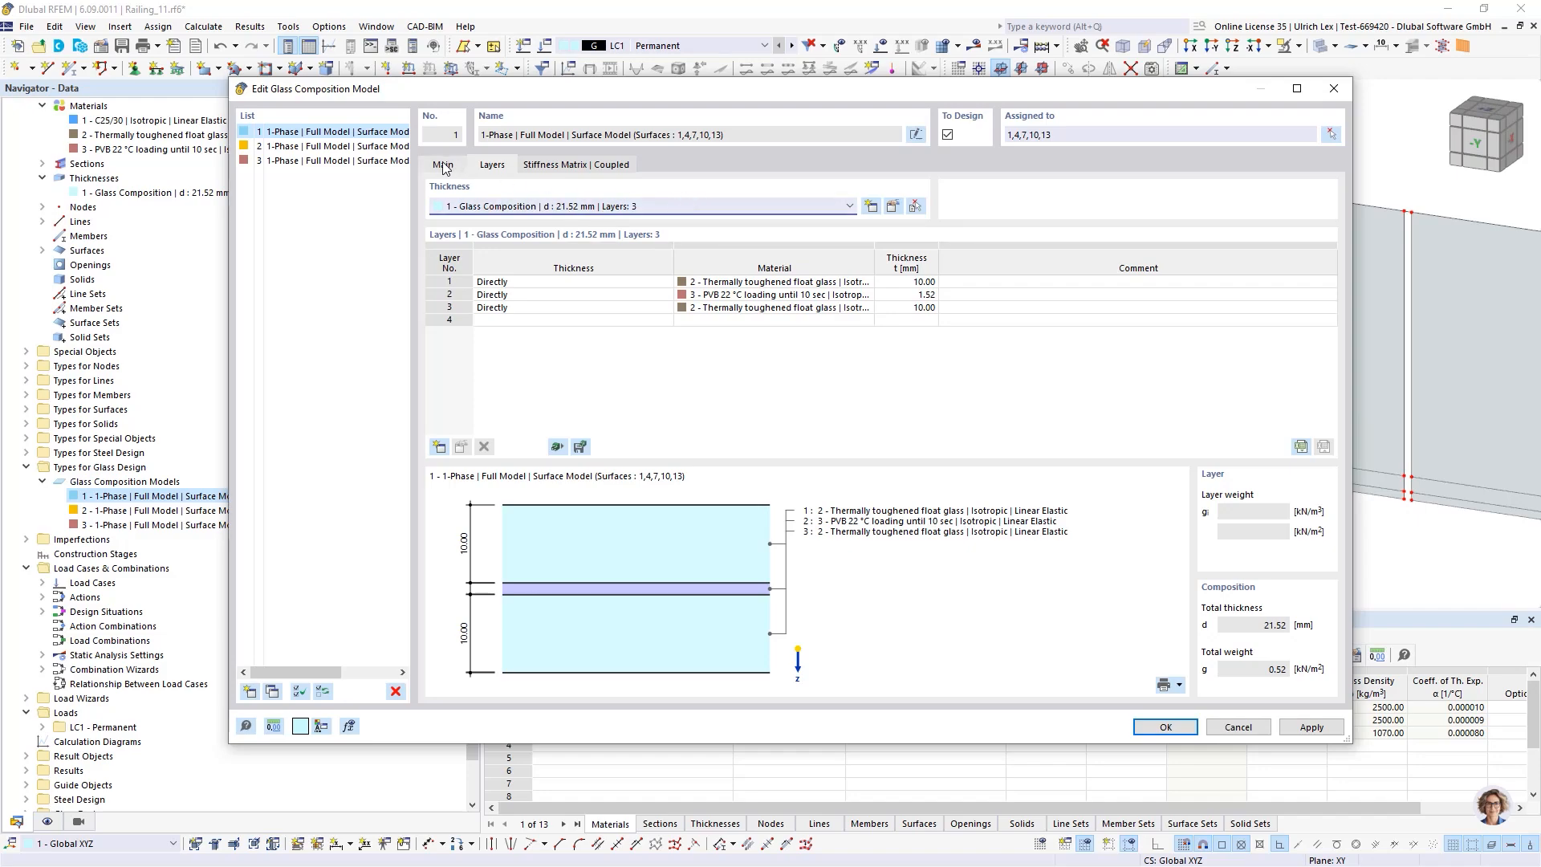
click(543, 167)
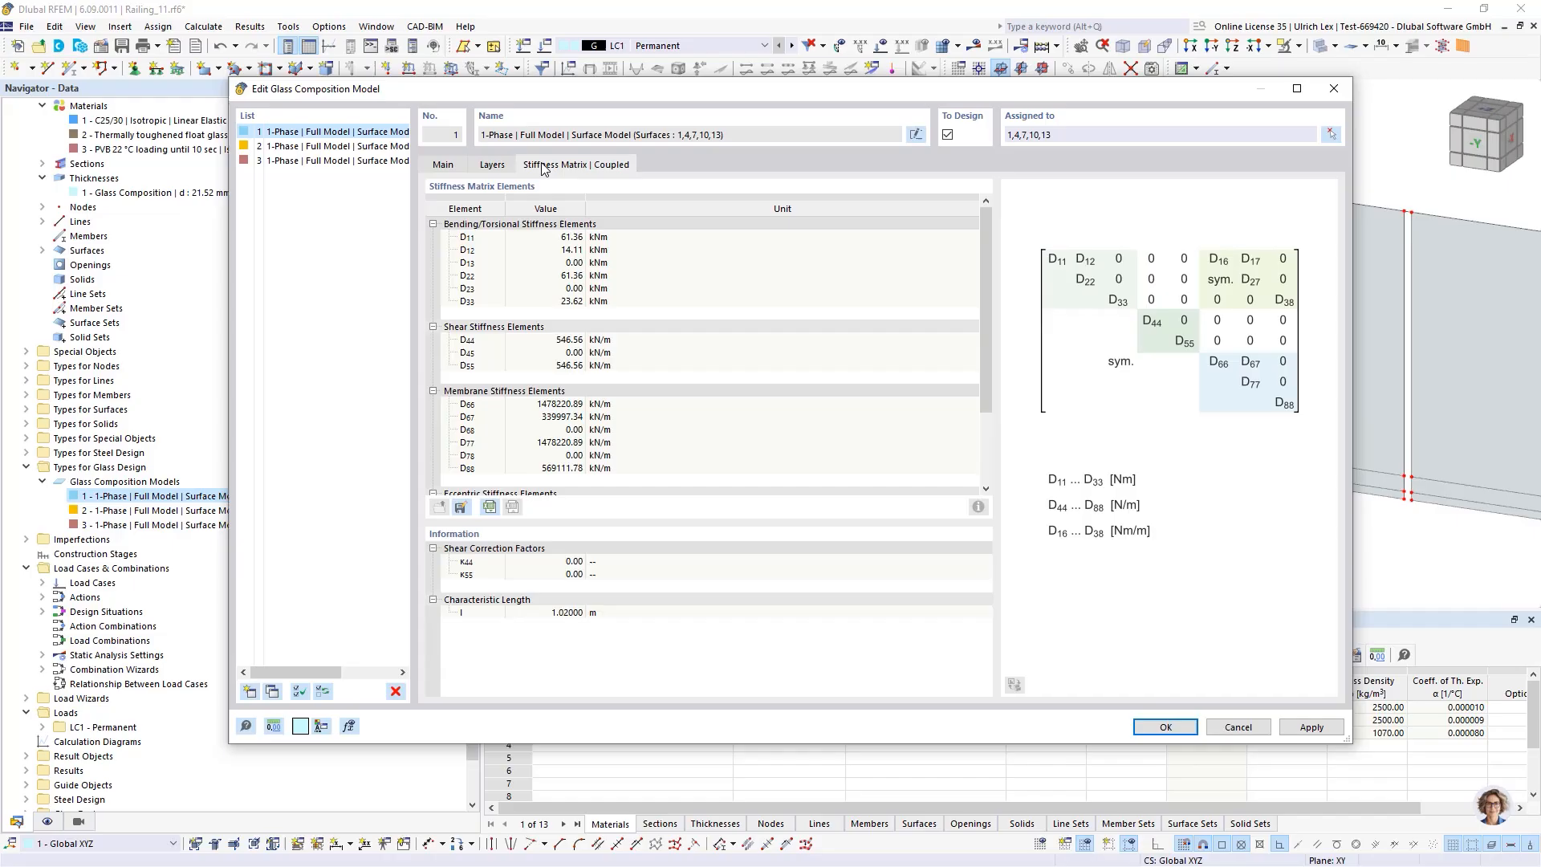
click(443, 164)
click(543, 315)
click(521, 342)
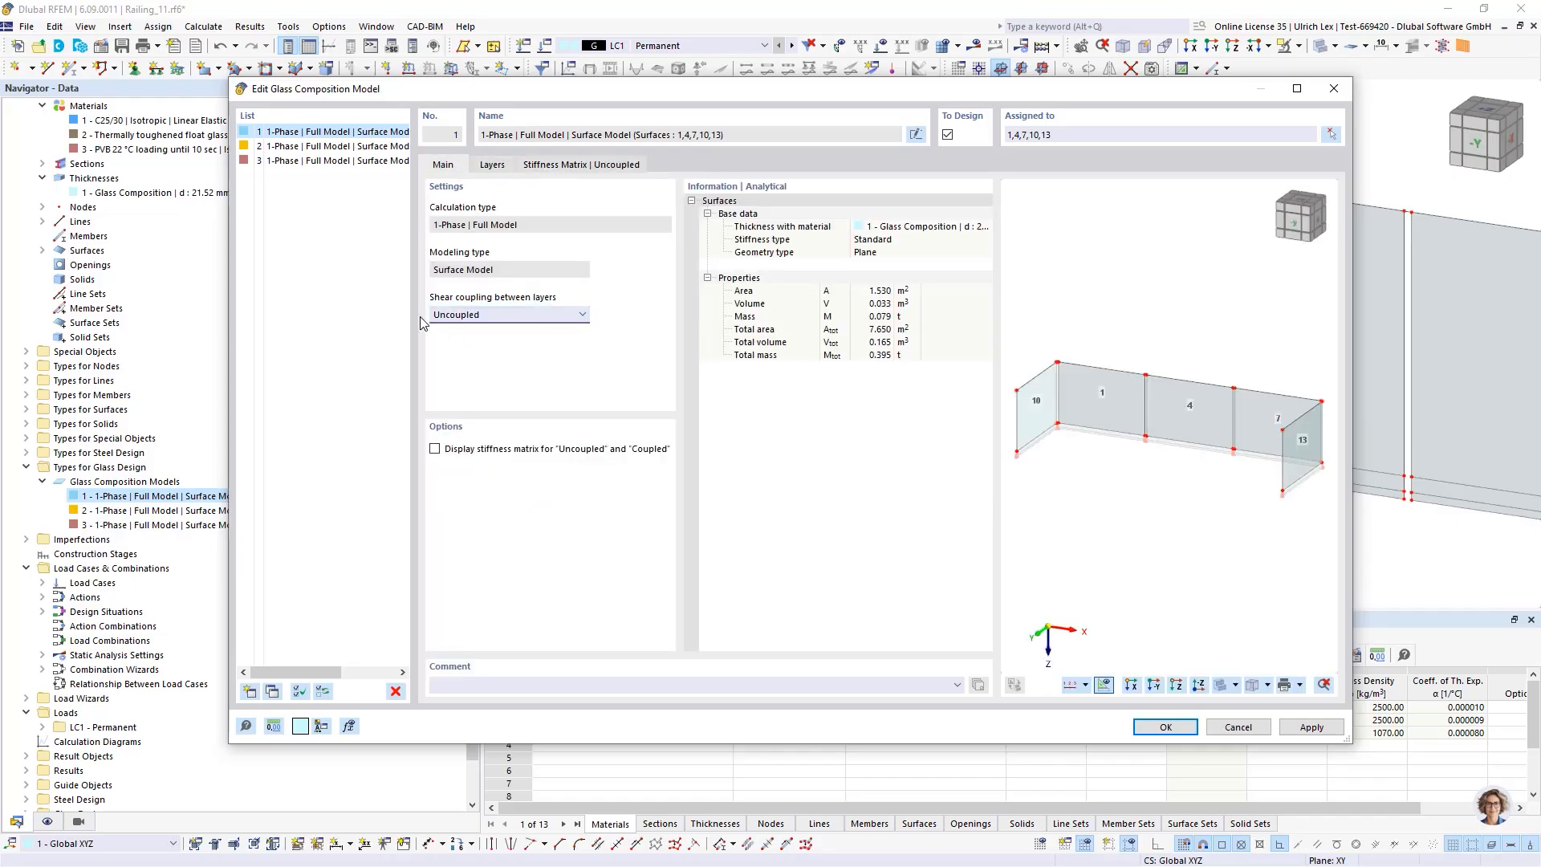
click(1166, 727)
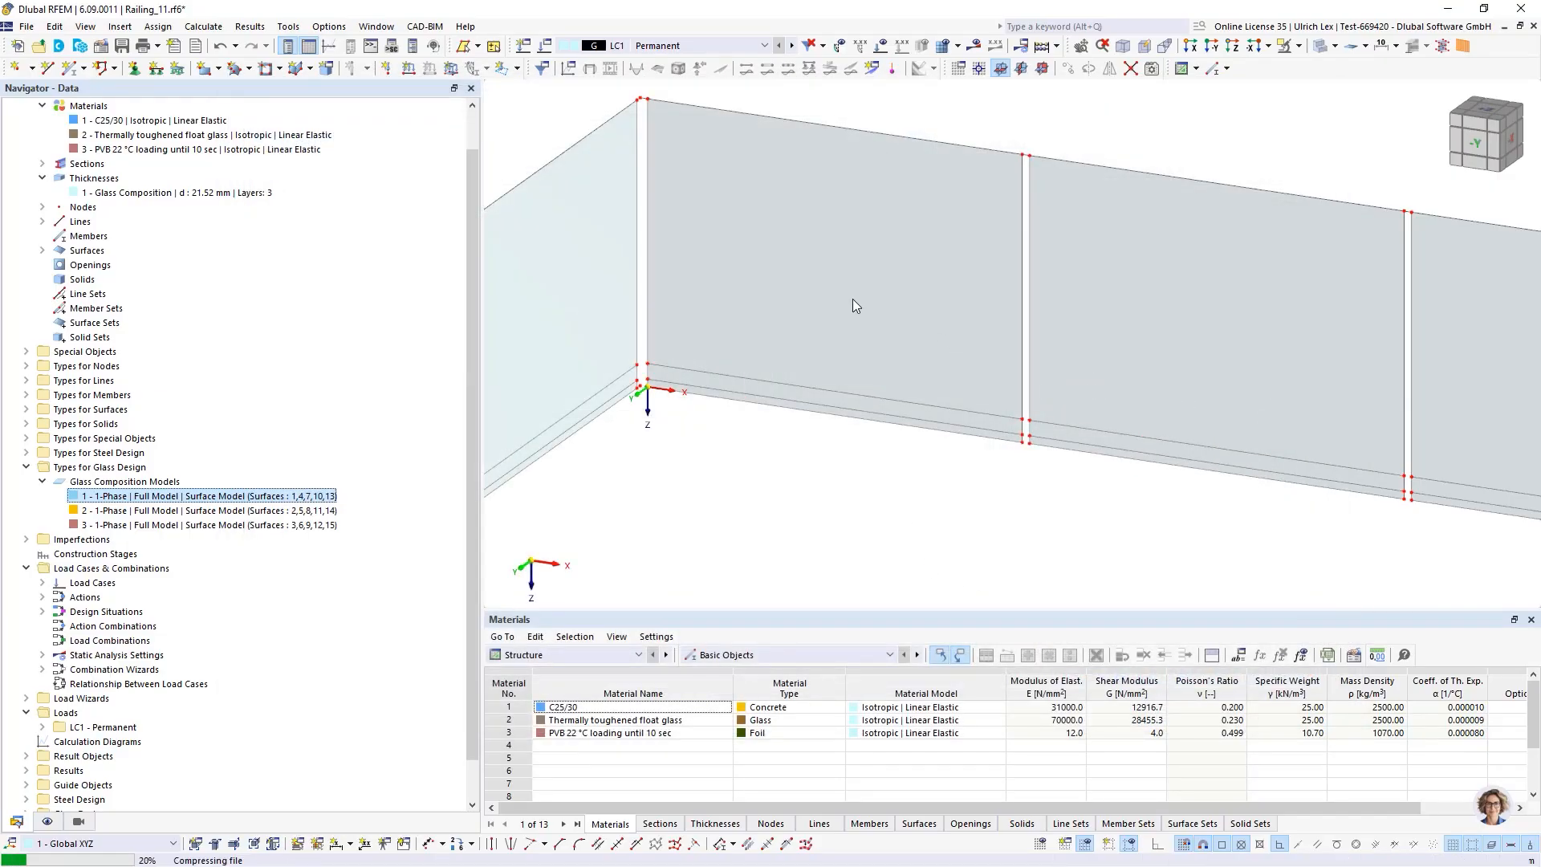
Select the lower strip surfaces along the base of the glass panels and open them for editing
scroll(887, 313, down, 2)
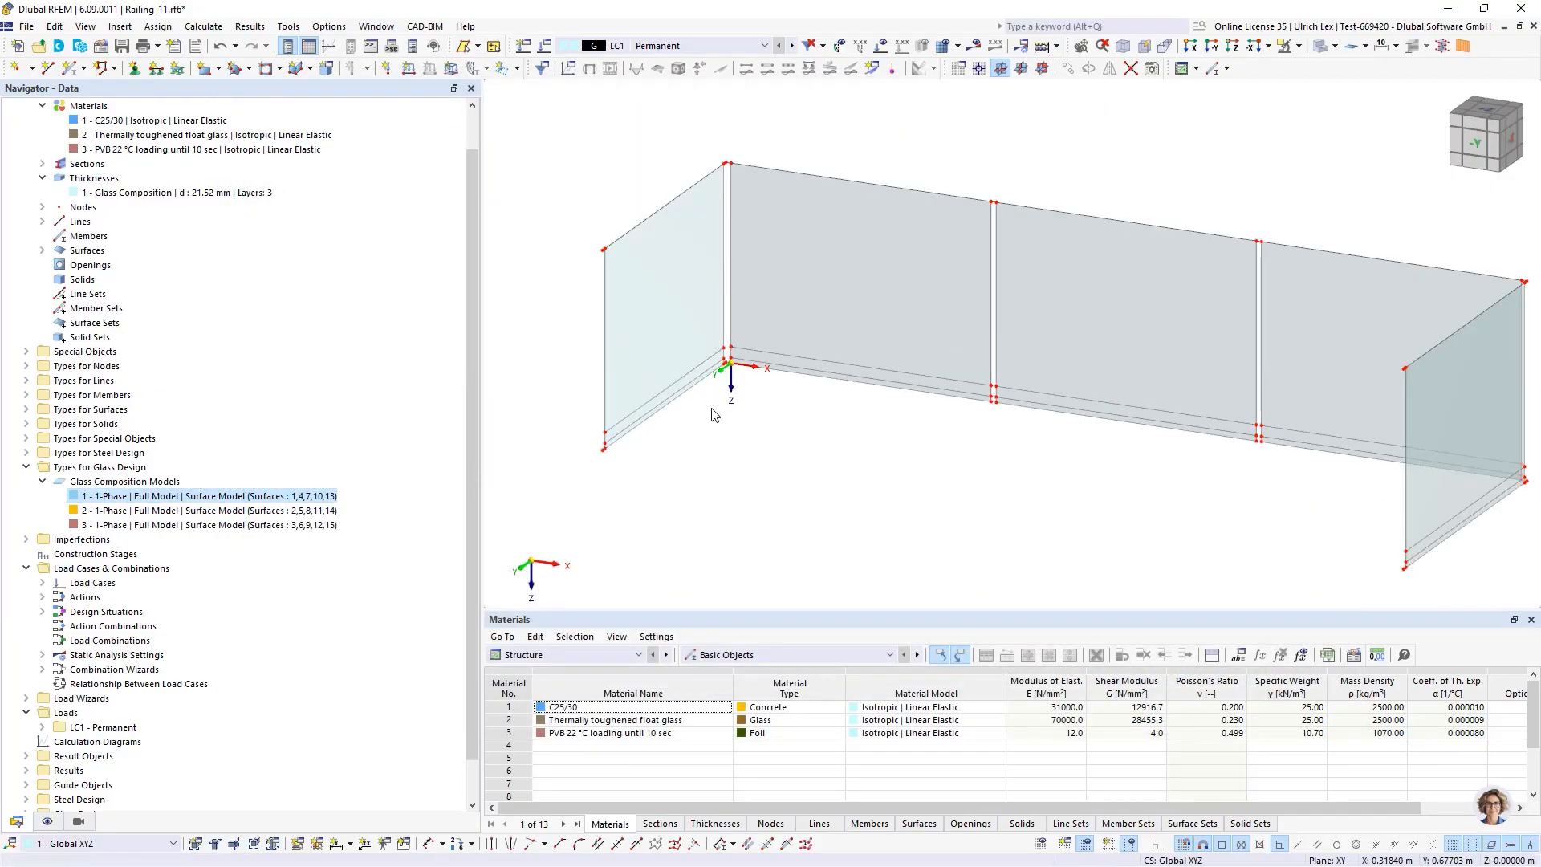
scroll(715, 369, down, 2)
ctrl+middle_drag(816, 470, 758, 465)
scroll(638, 333, up, 2)
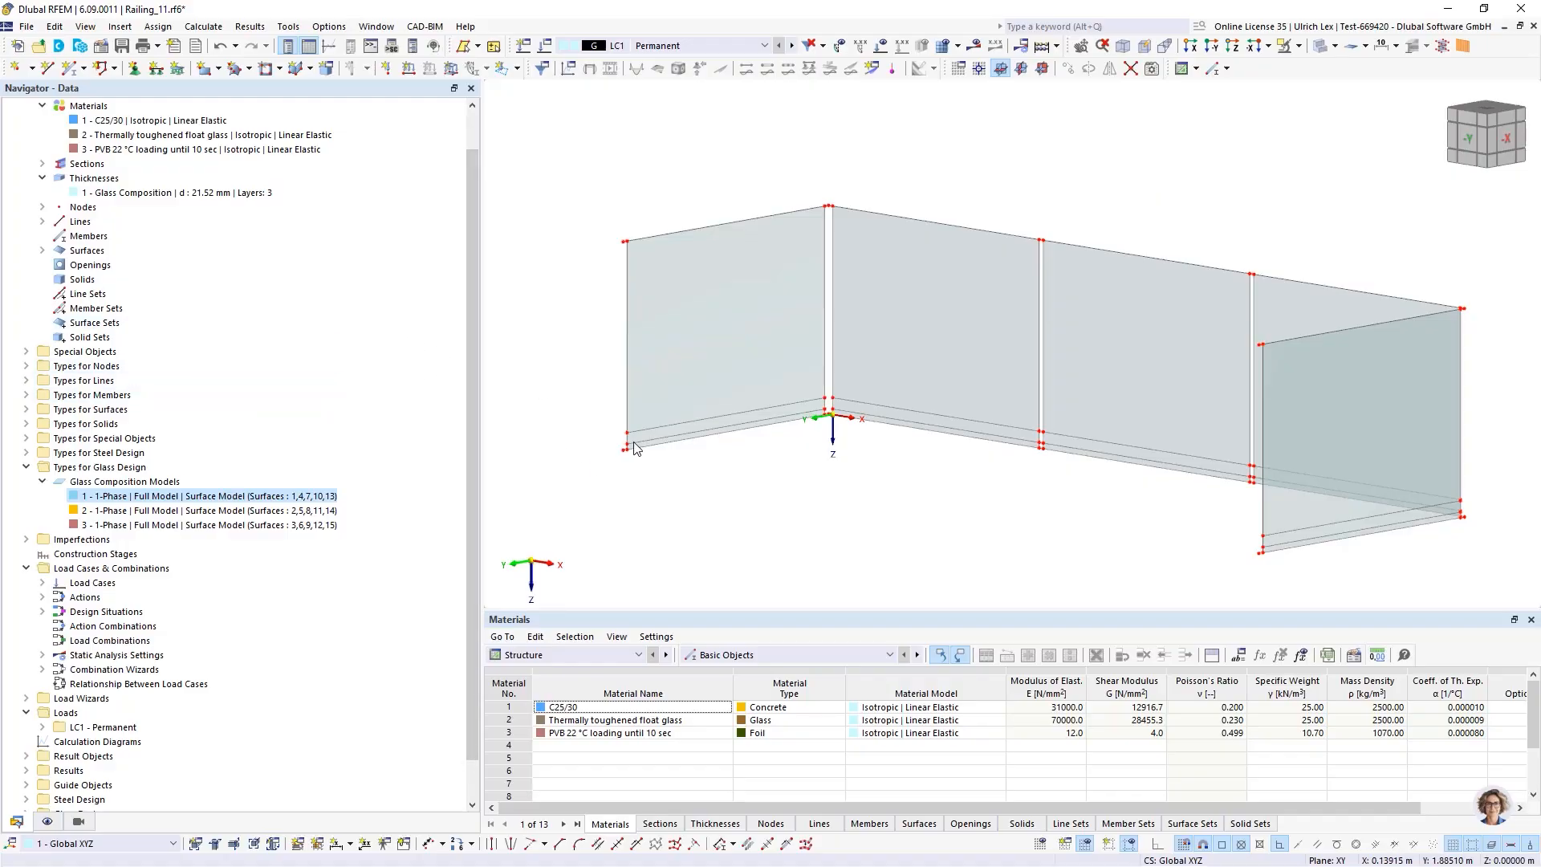
scroll(726, 421, up, 3)
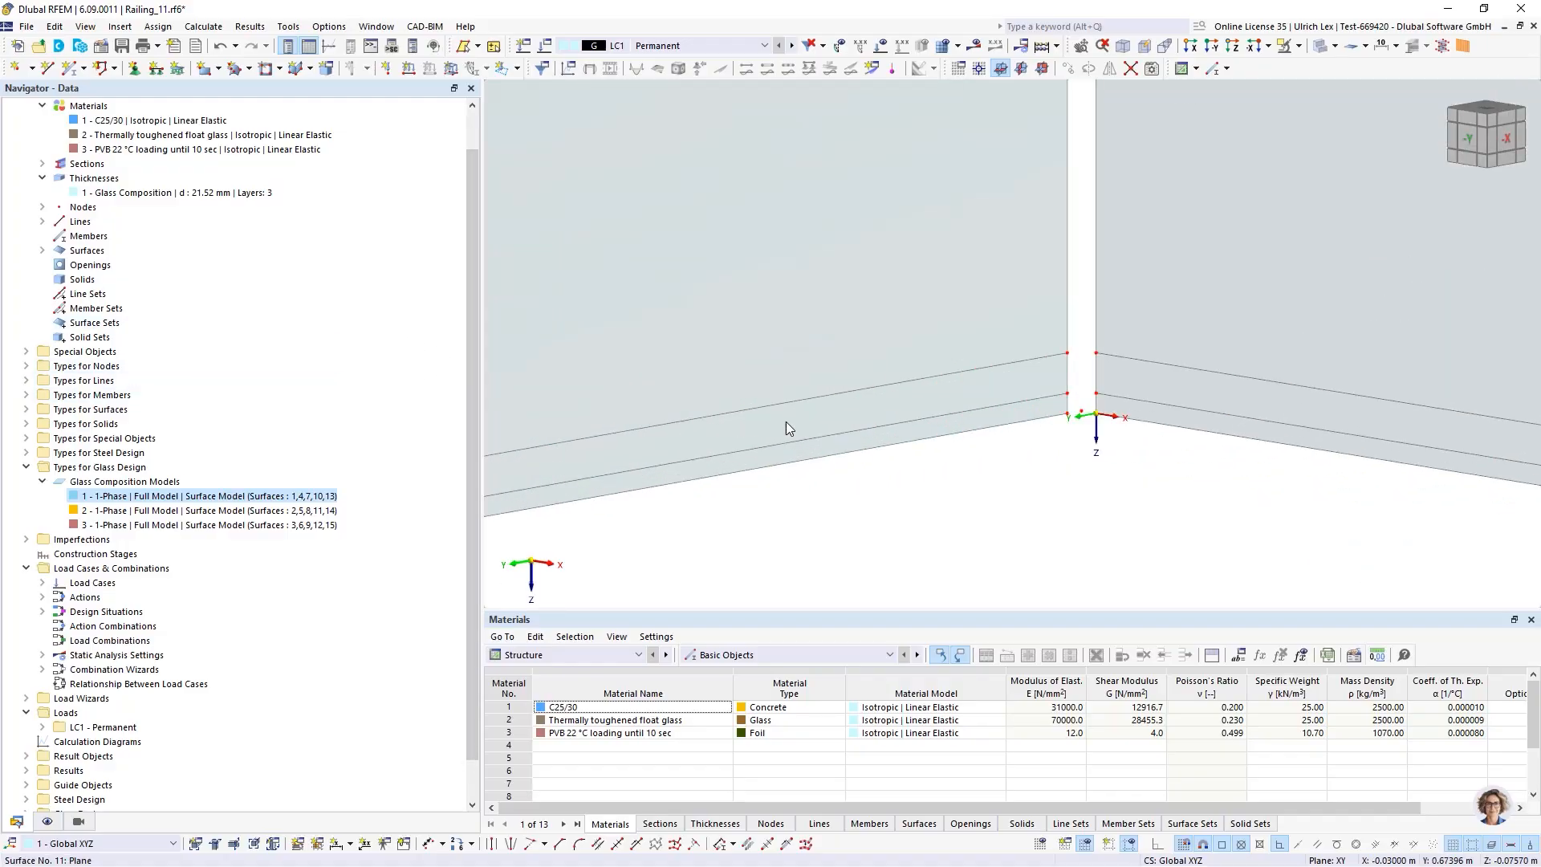
click(786, 421)
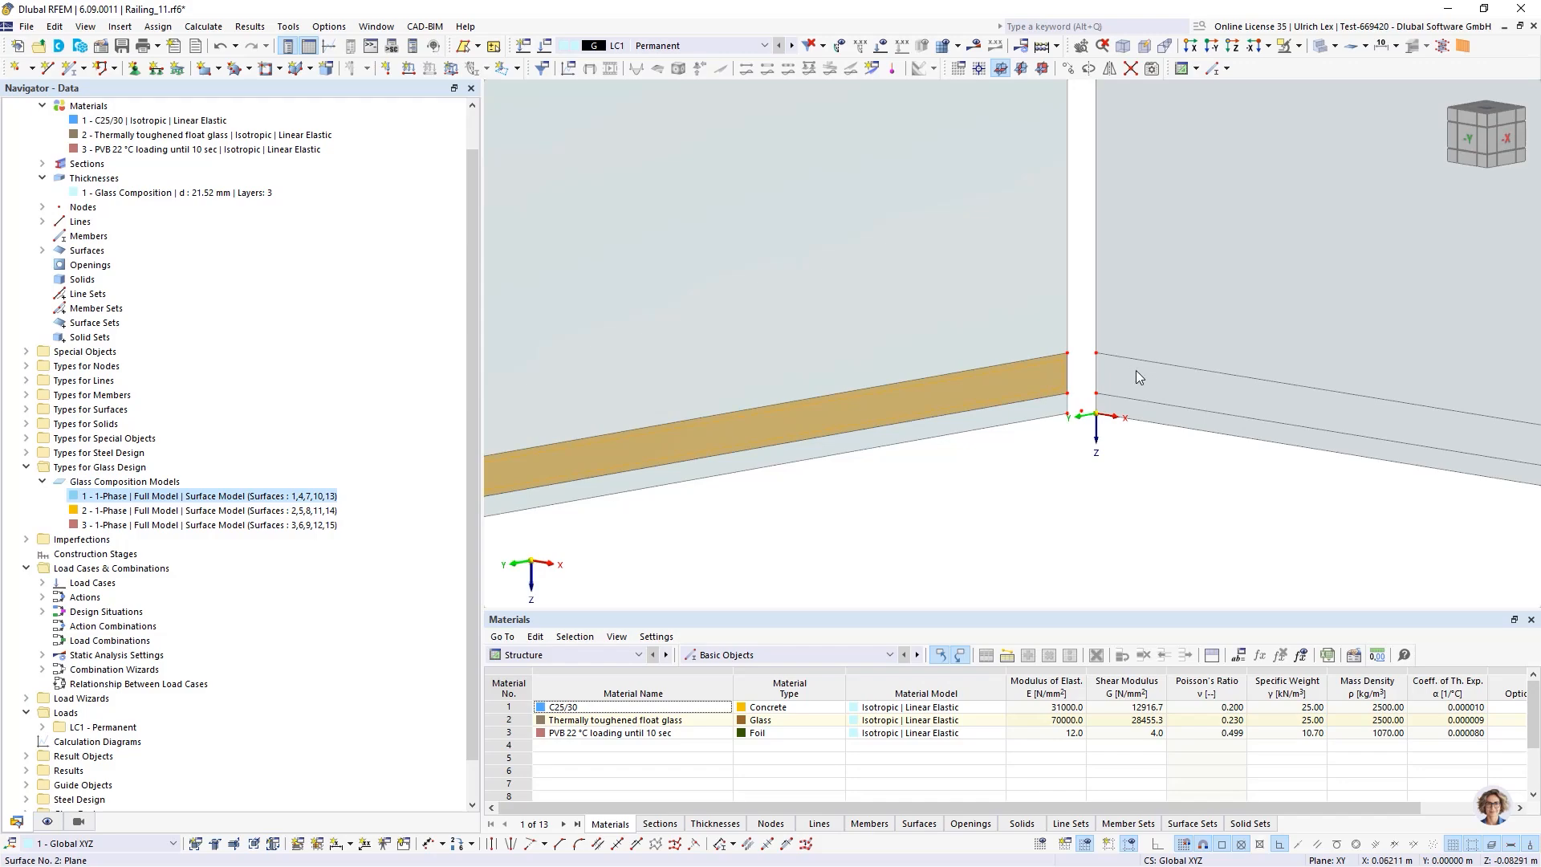
scroll(736, 268, down, 5)
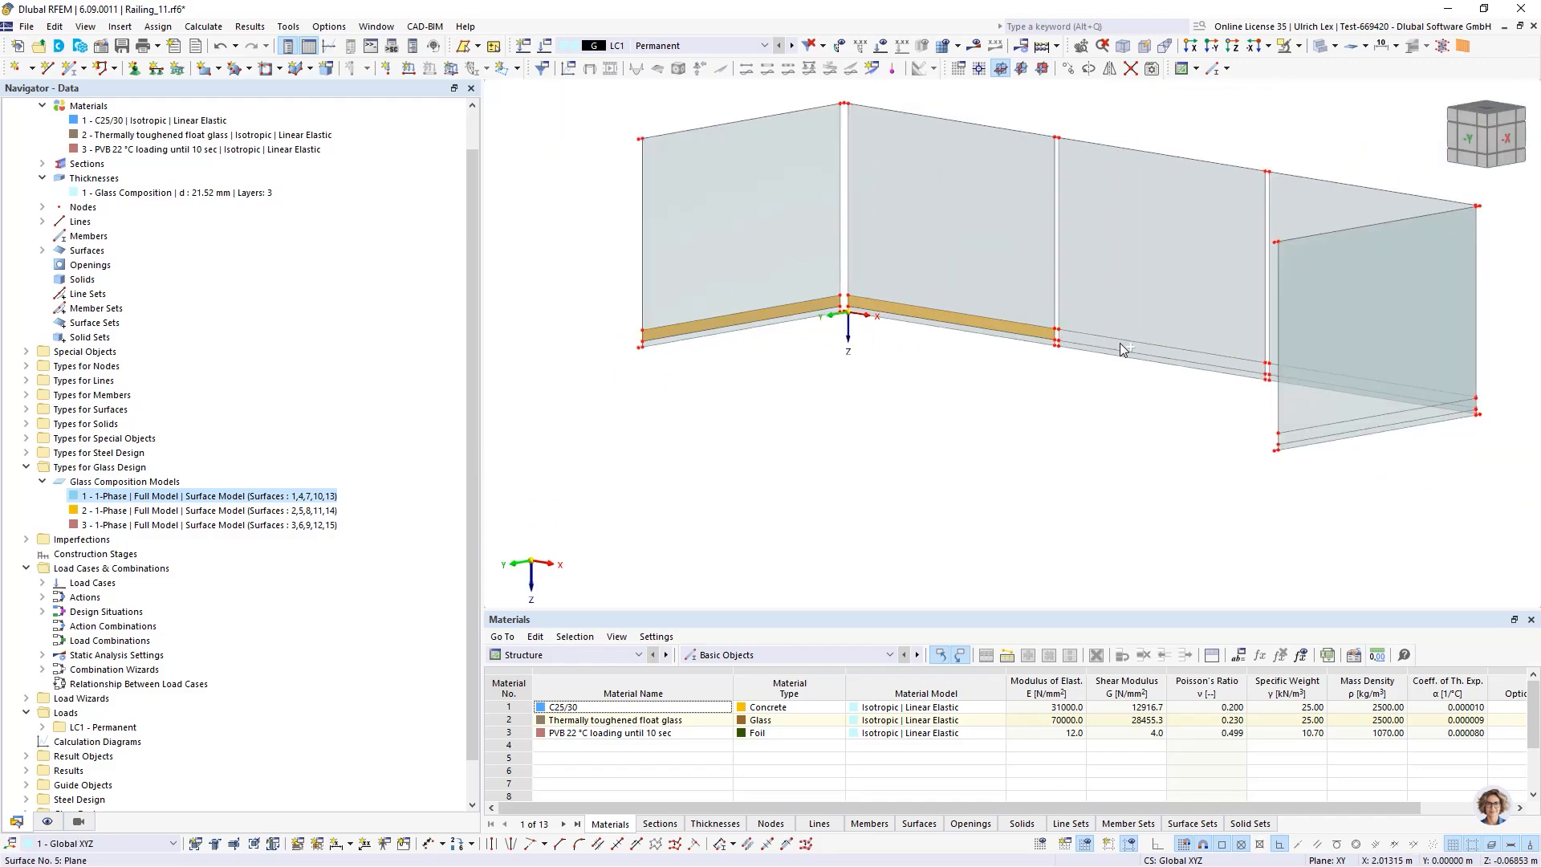
scroll(1102, 343, up, 4)
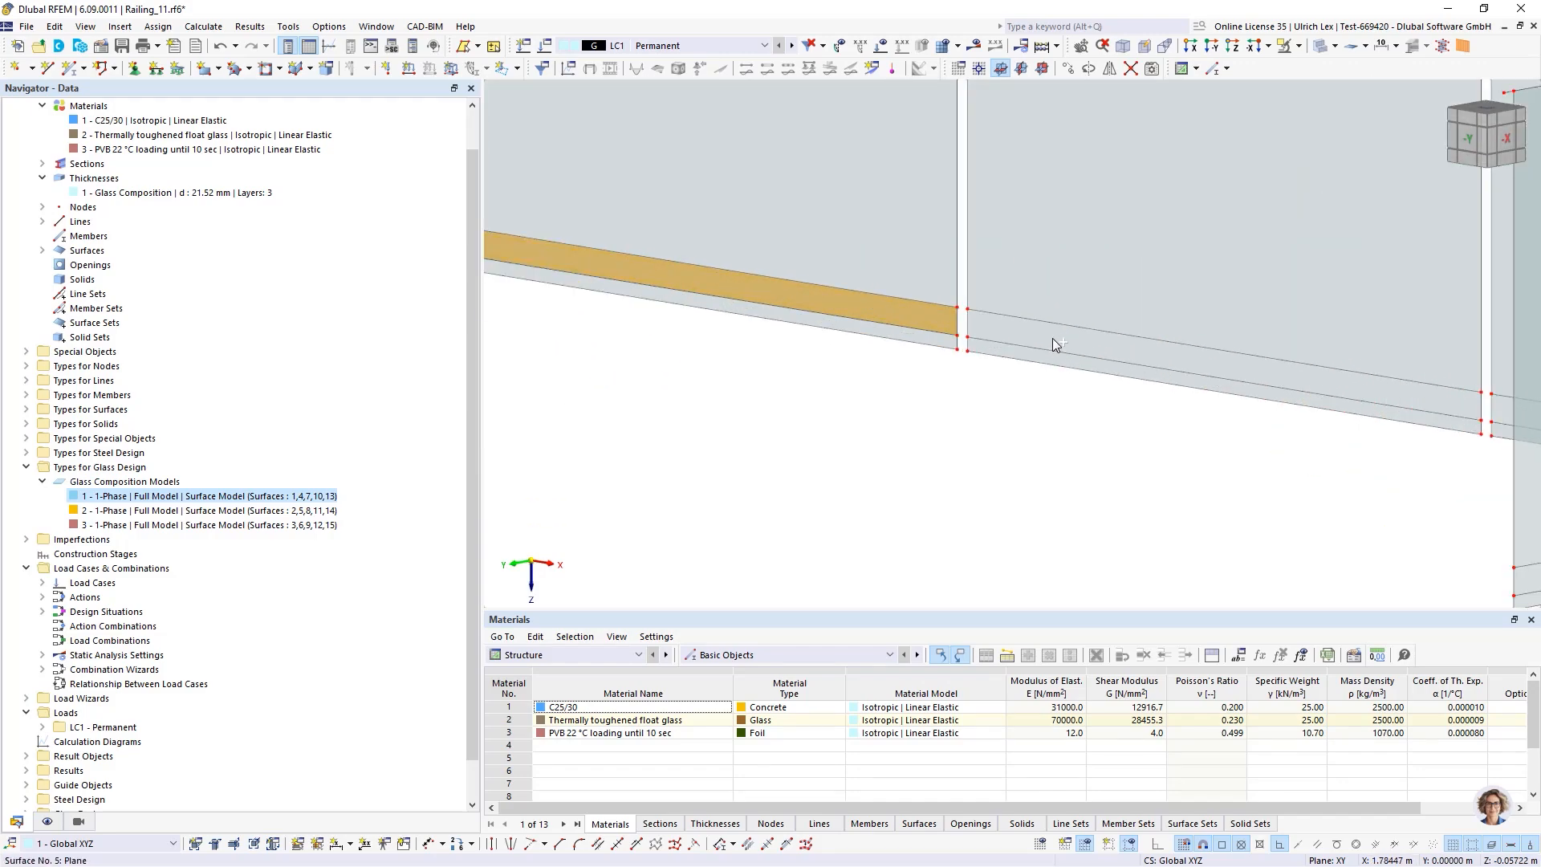
scroll(1052, 339, down, 3)
scroll(1166, 371, up, 3)
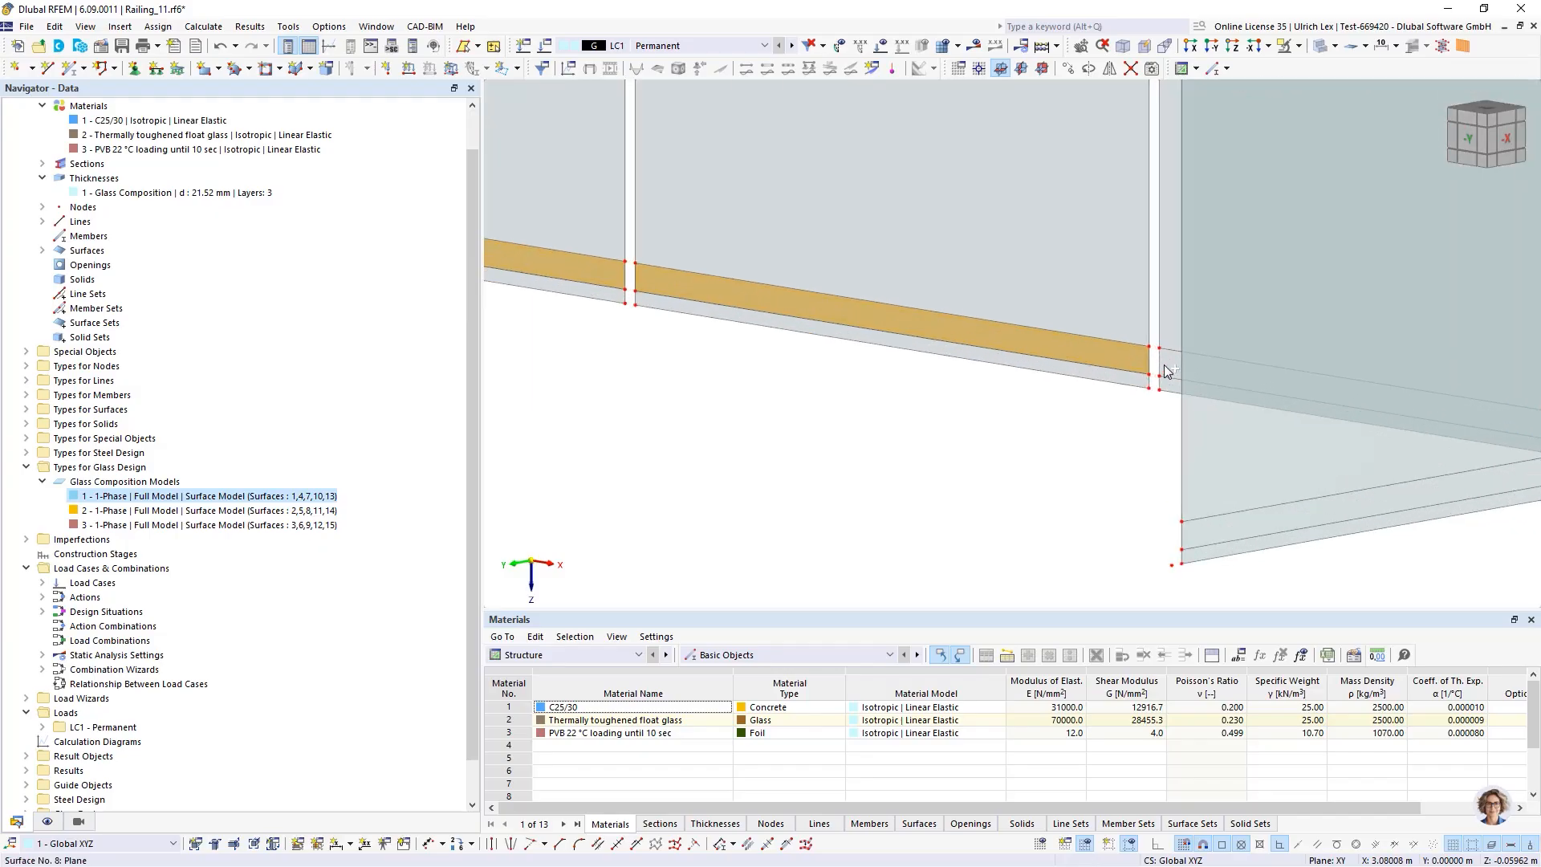
scroll(1164, 450, down, 2)
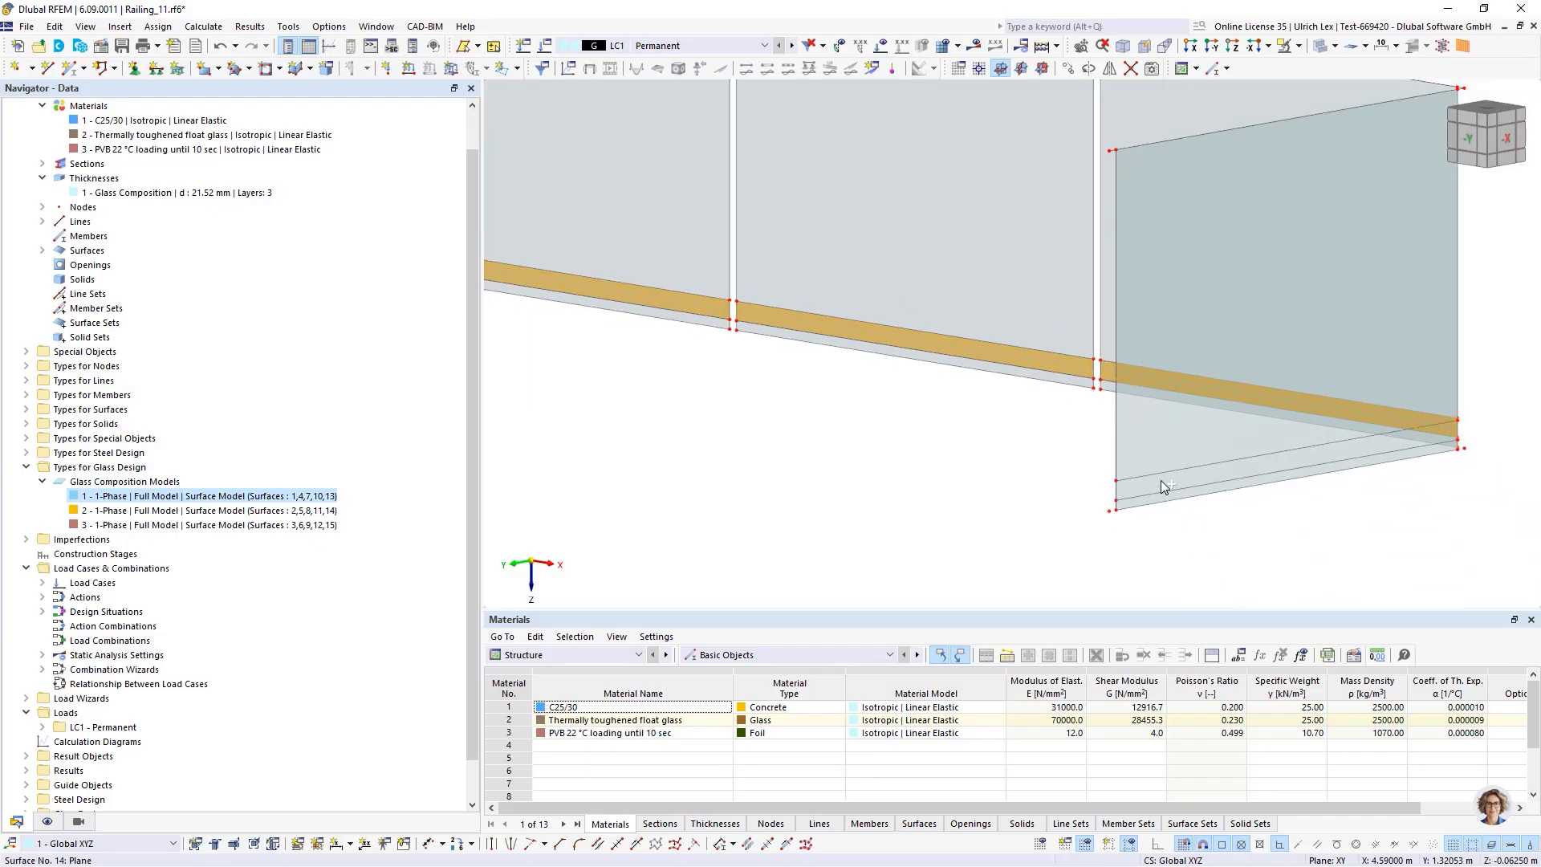
scroll(1152, 446, down, 3)
scroll(775, 438, up, 4)
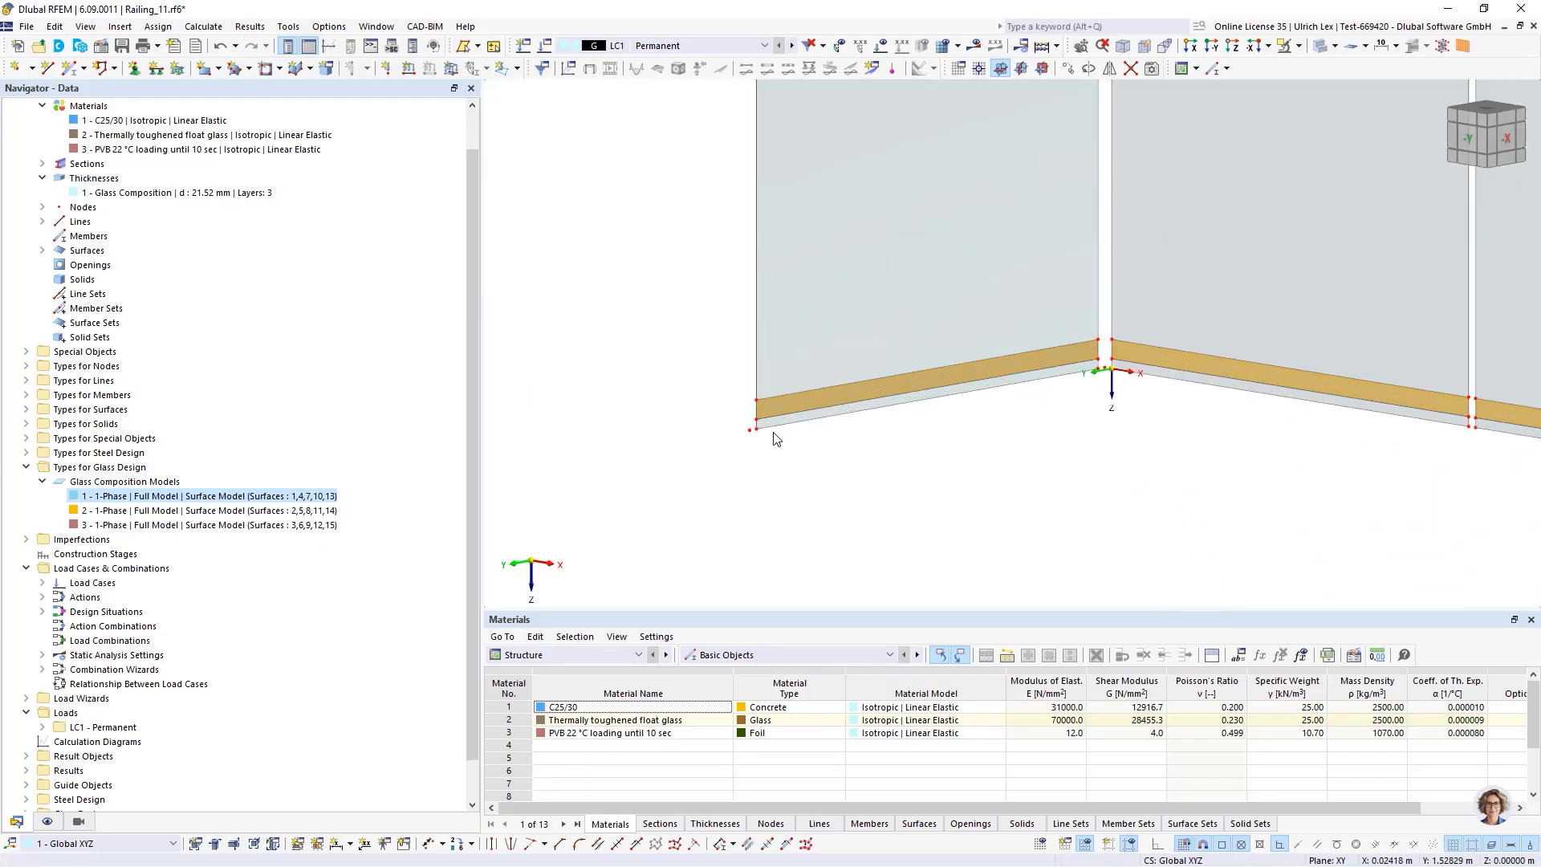
scroll(775, 438, up, 3)
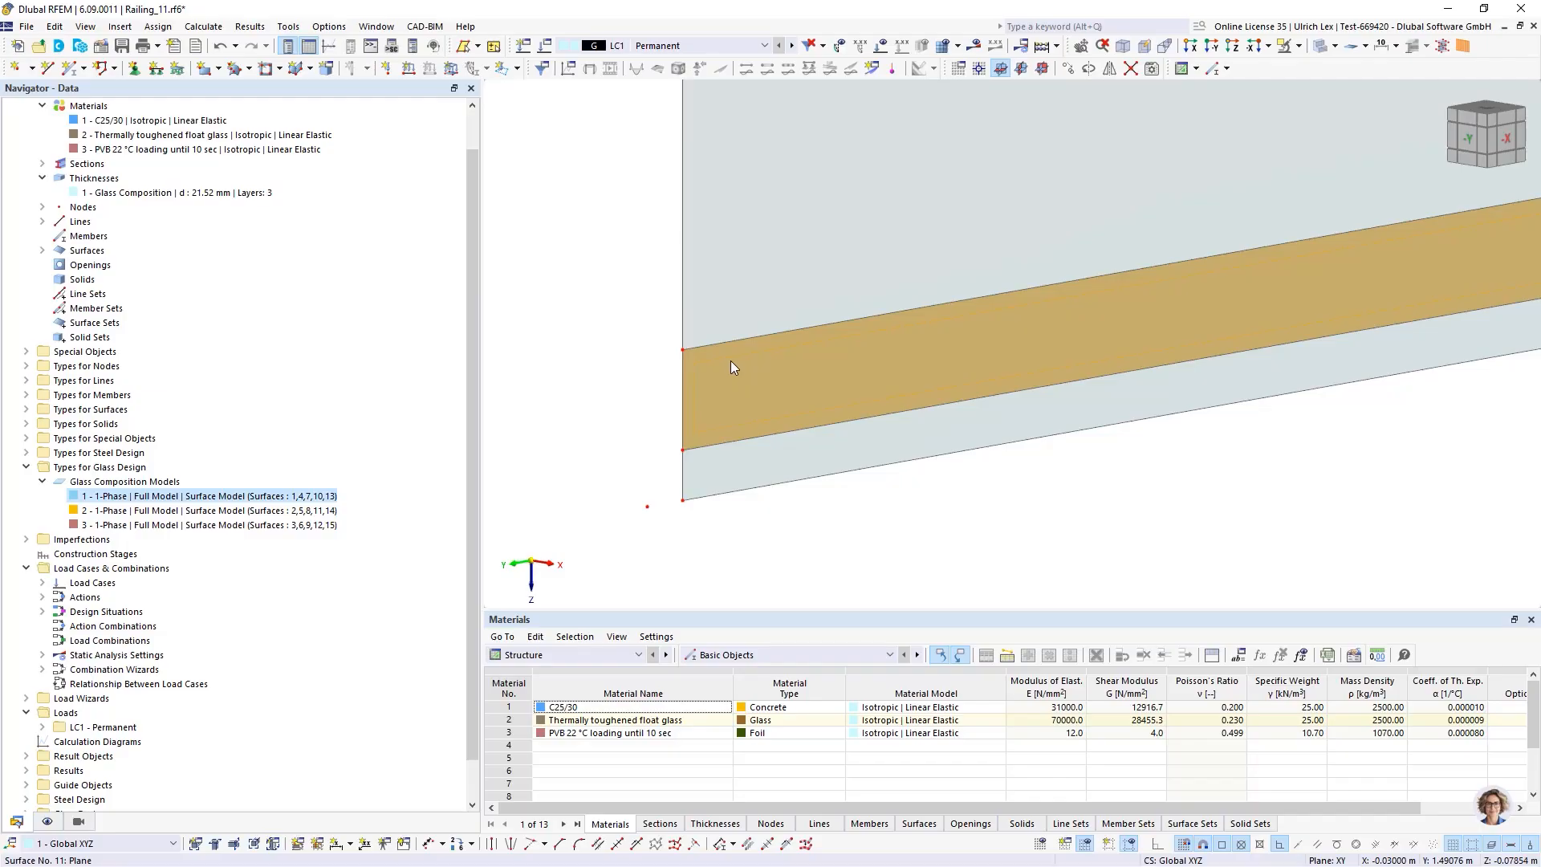
right_click(730, 360)
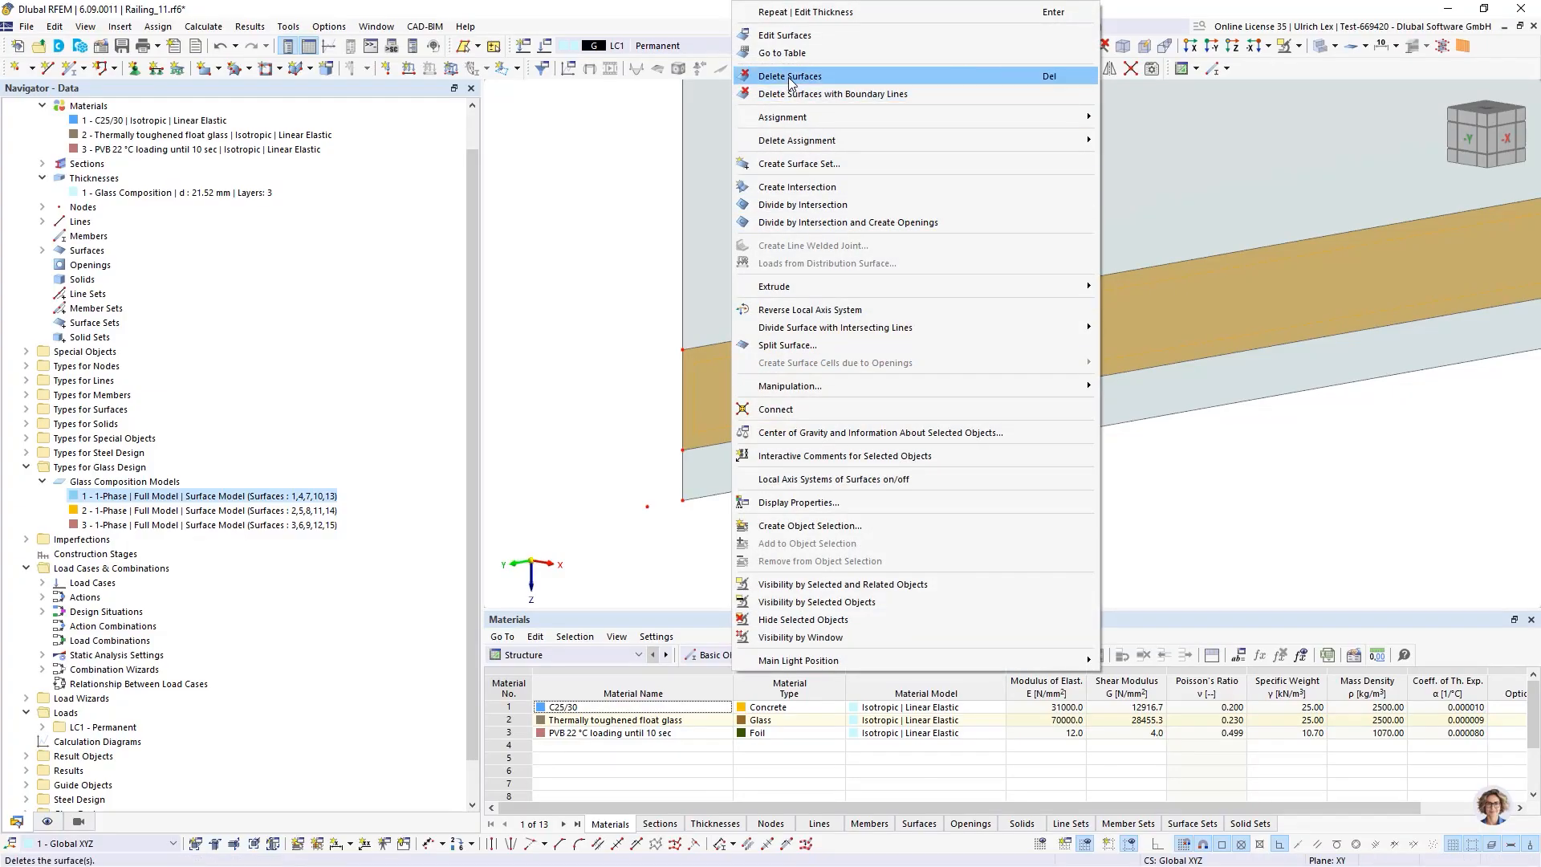
click(838, 34)
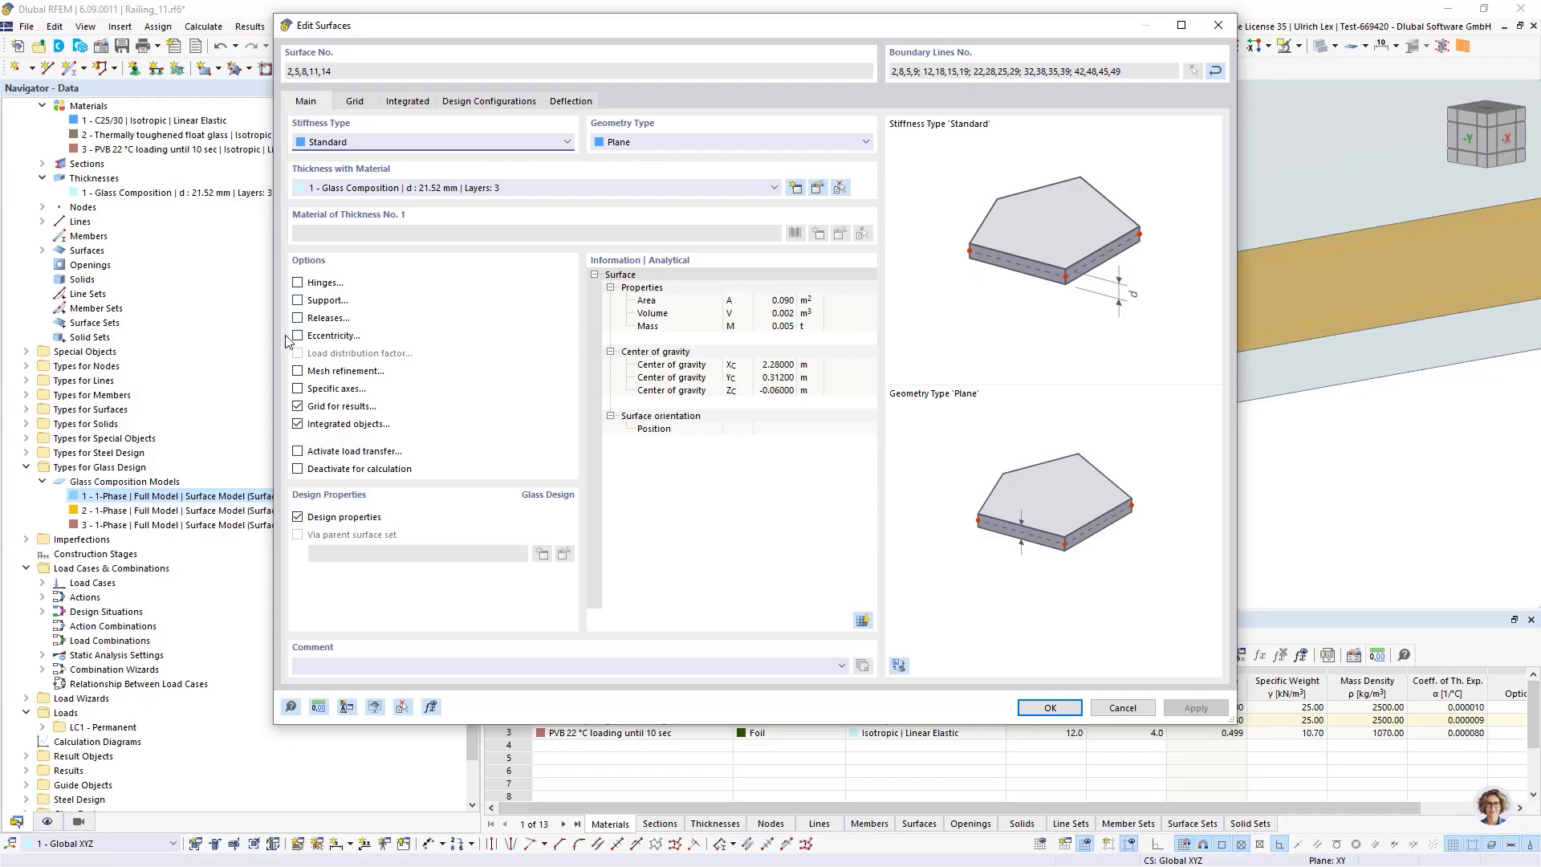
Enable a surface support on these strips with a new support fixing only translation uz, and confirm
click(297, 300)
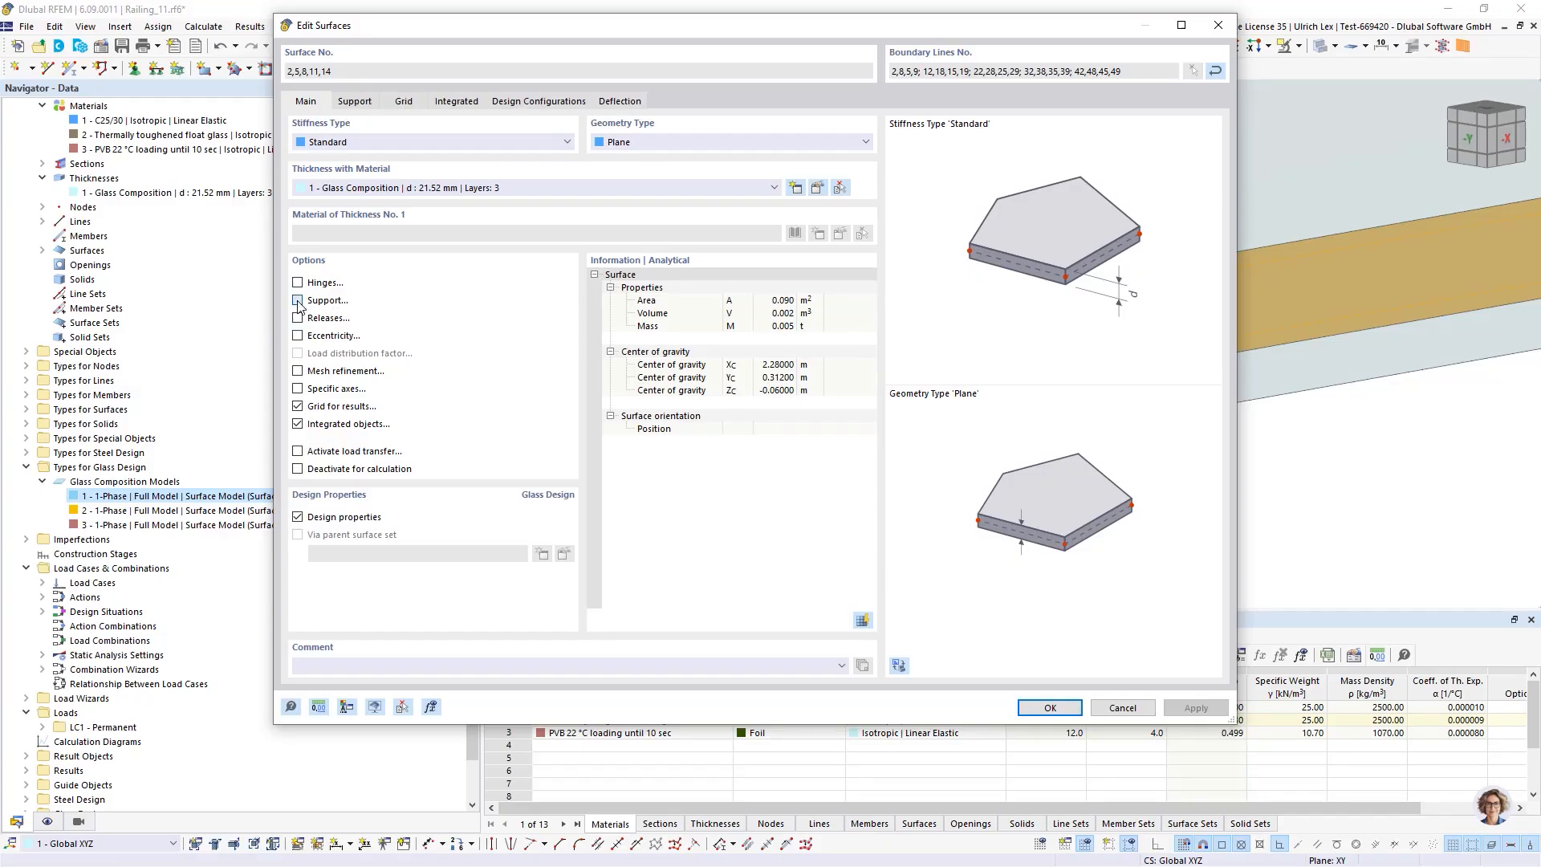
click(355, 103)
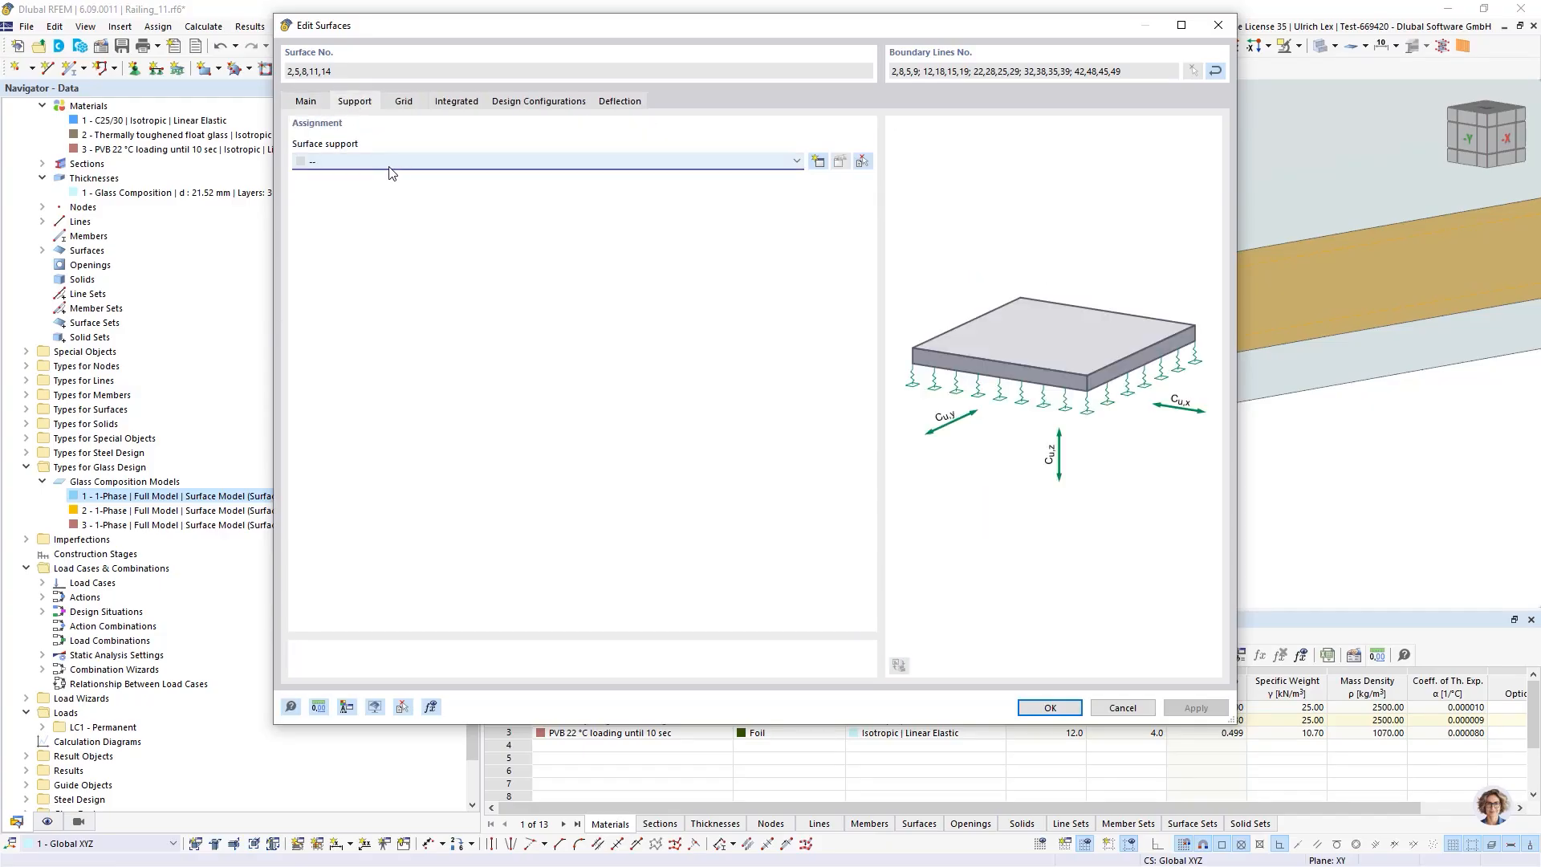
click(599, 160)
click(820, 161)
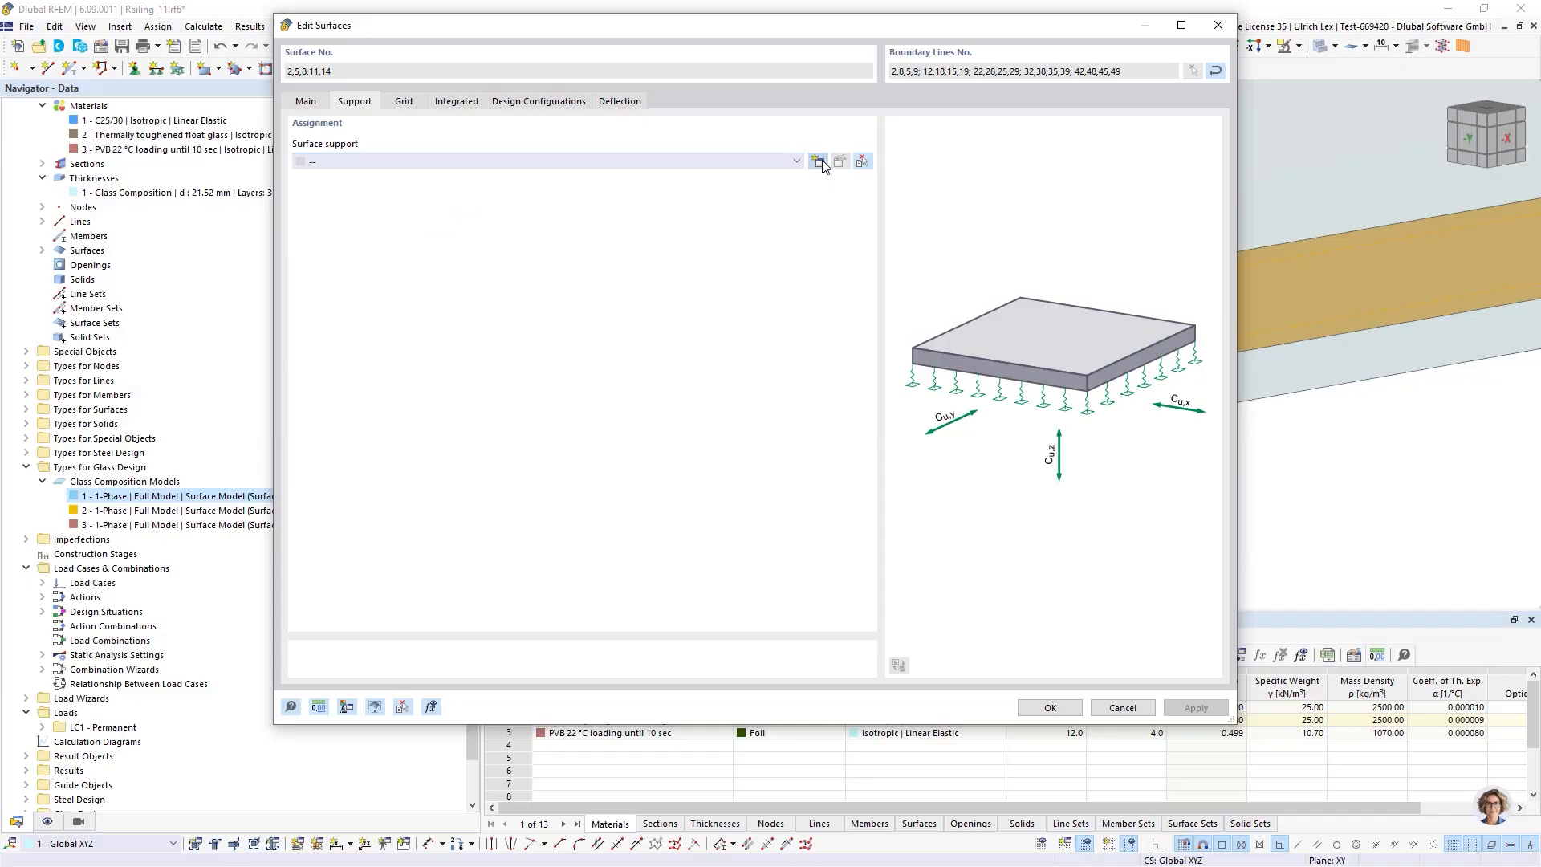
click(819, 162)
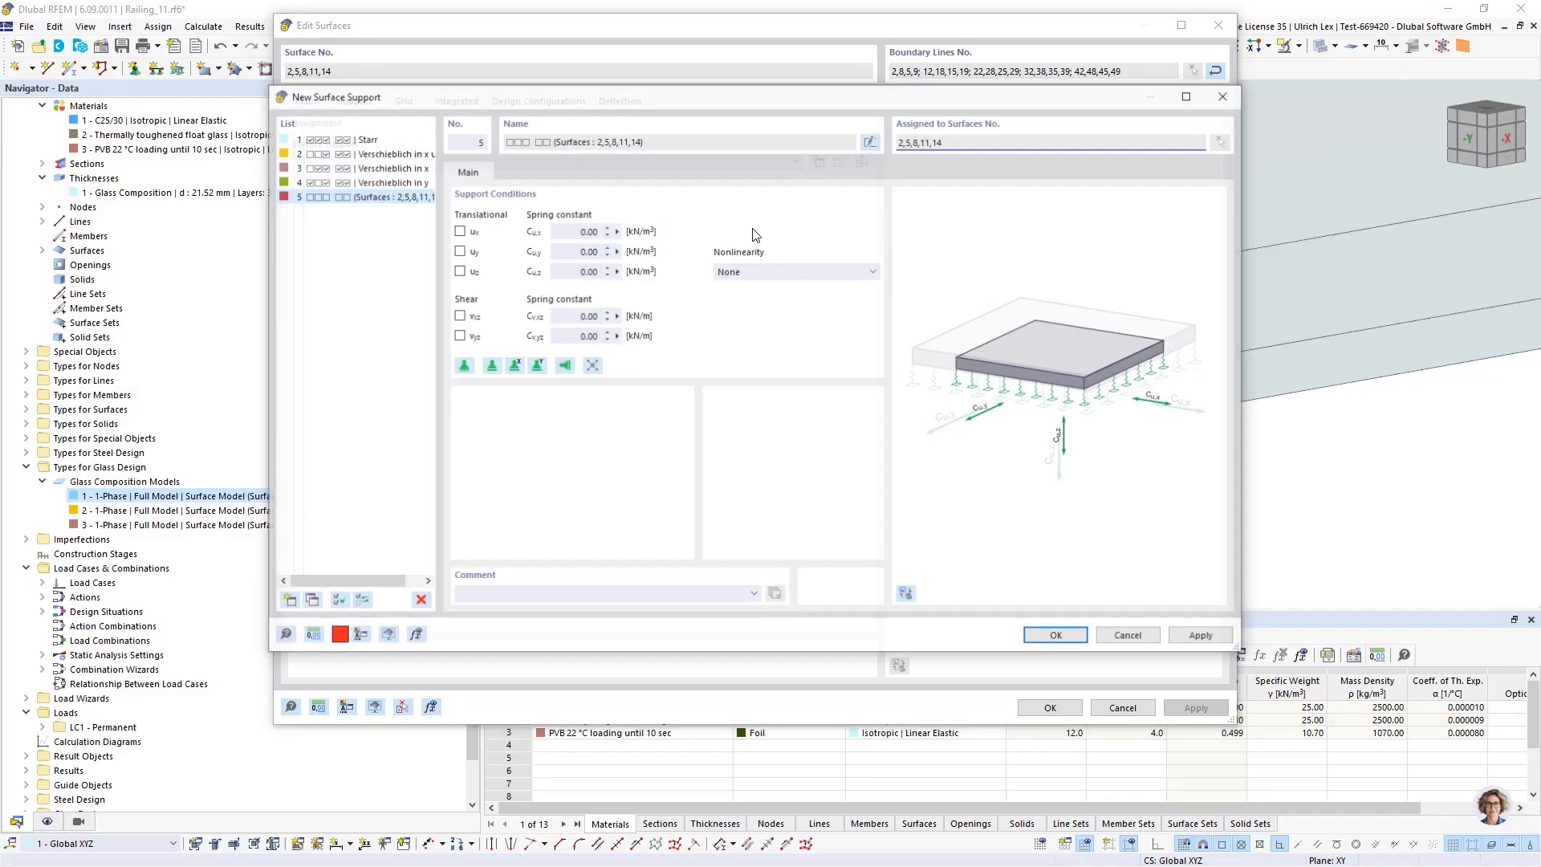
click(458, 270)
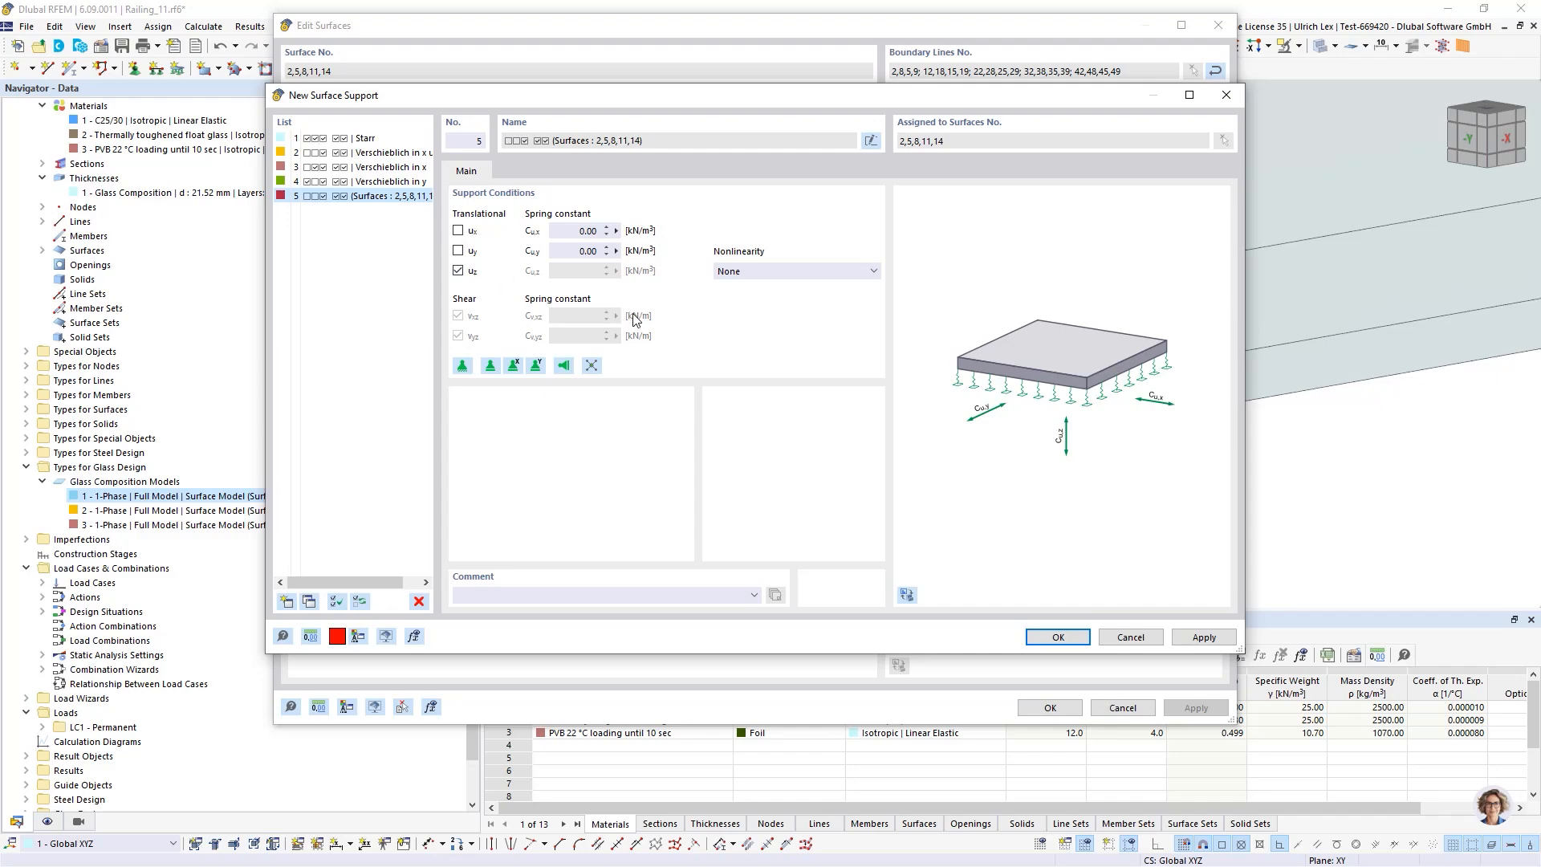
click(1044, 646)
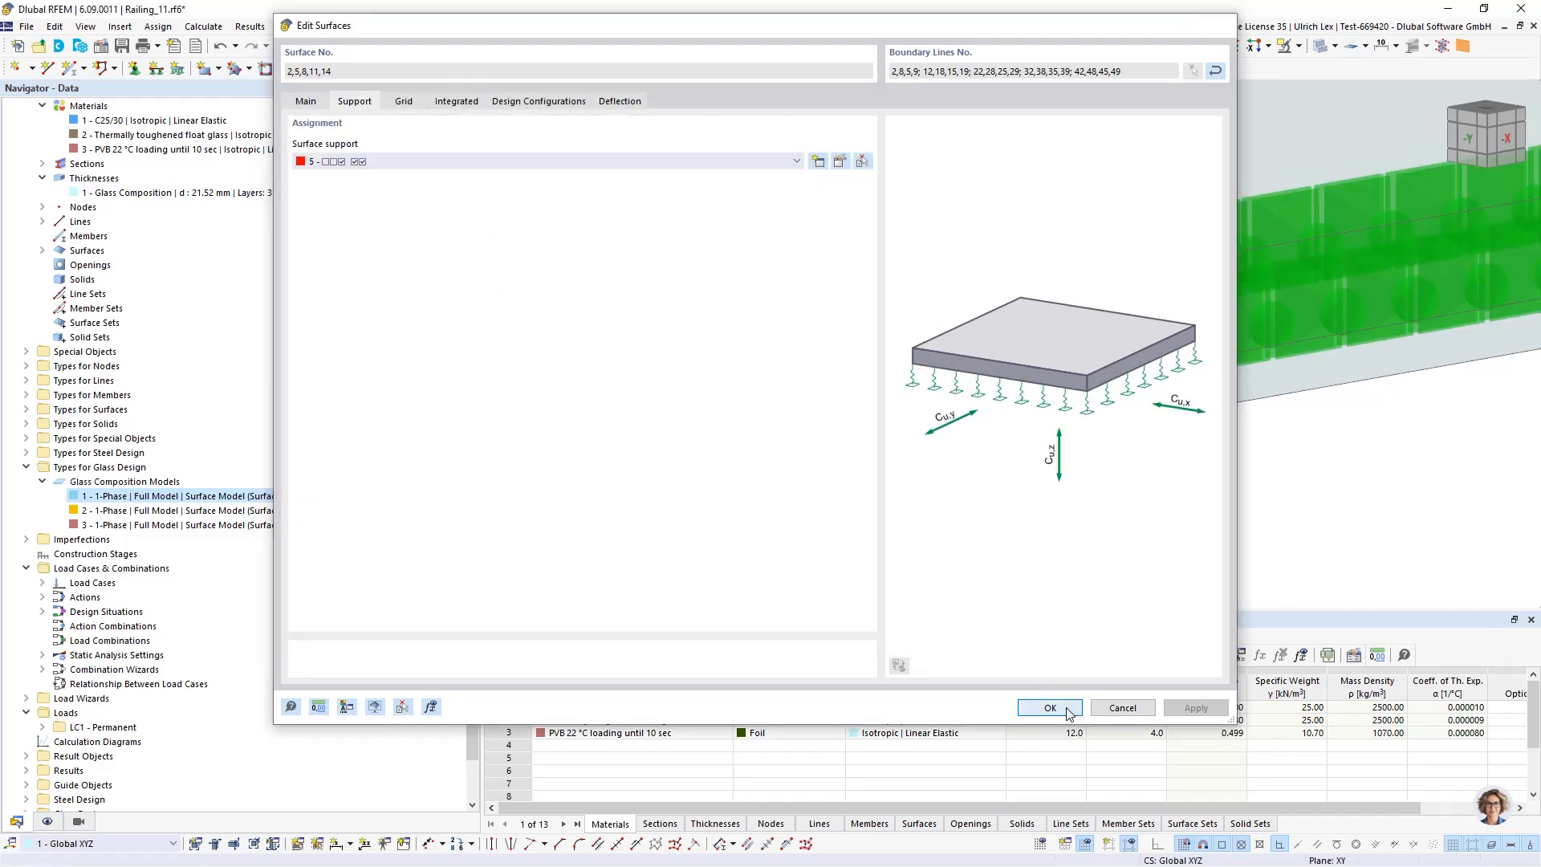
click(1050, 707)
Create and assign a new line support fixing translations ux, uy and uz to the selected base lines
scroll(686, 345, down, 6)
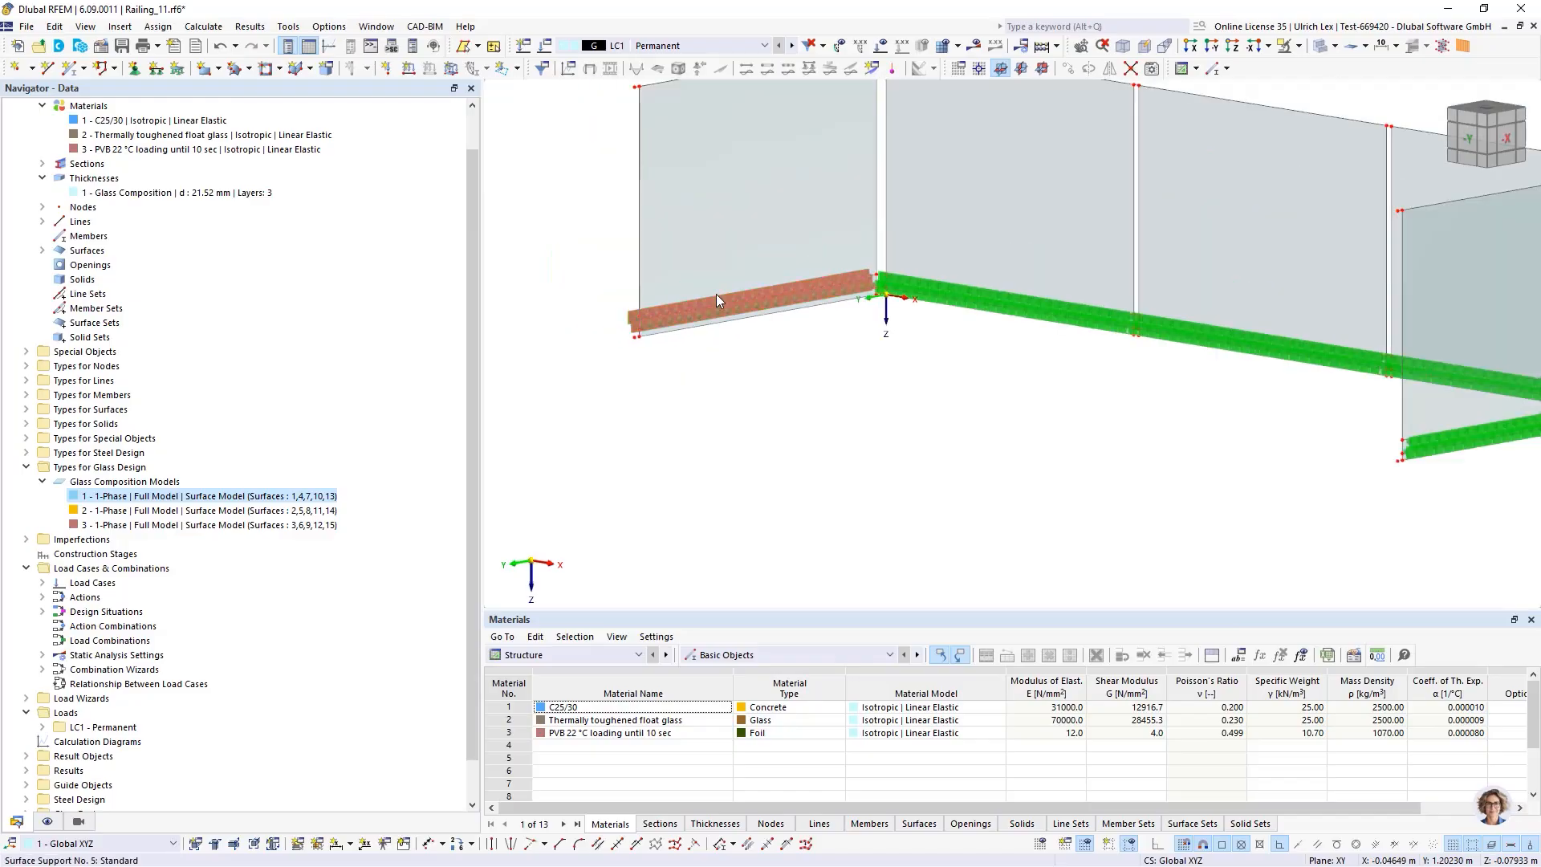
scroll(676, 348, up, 3)
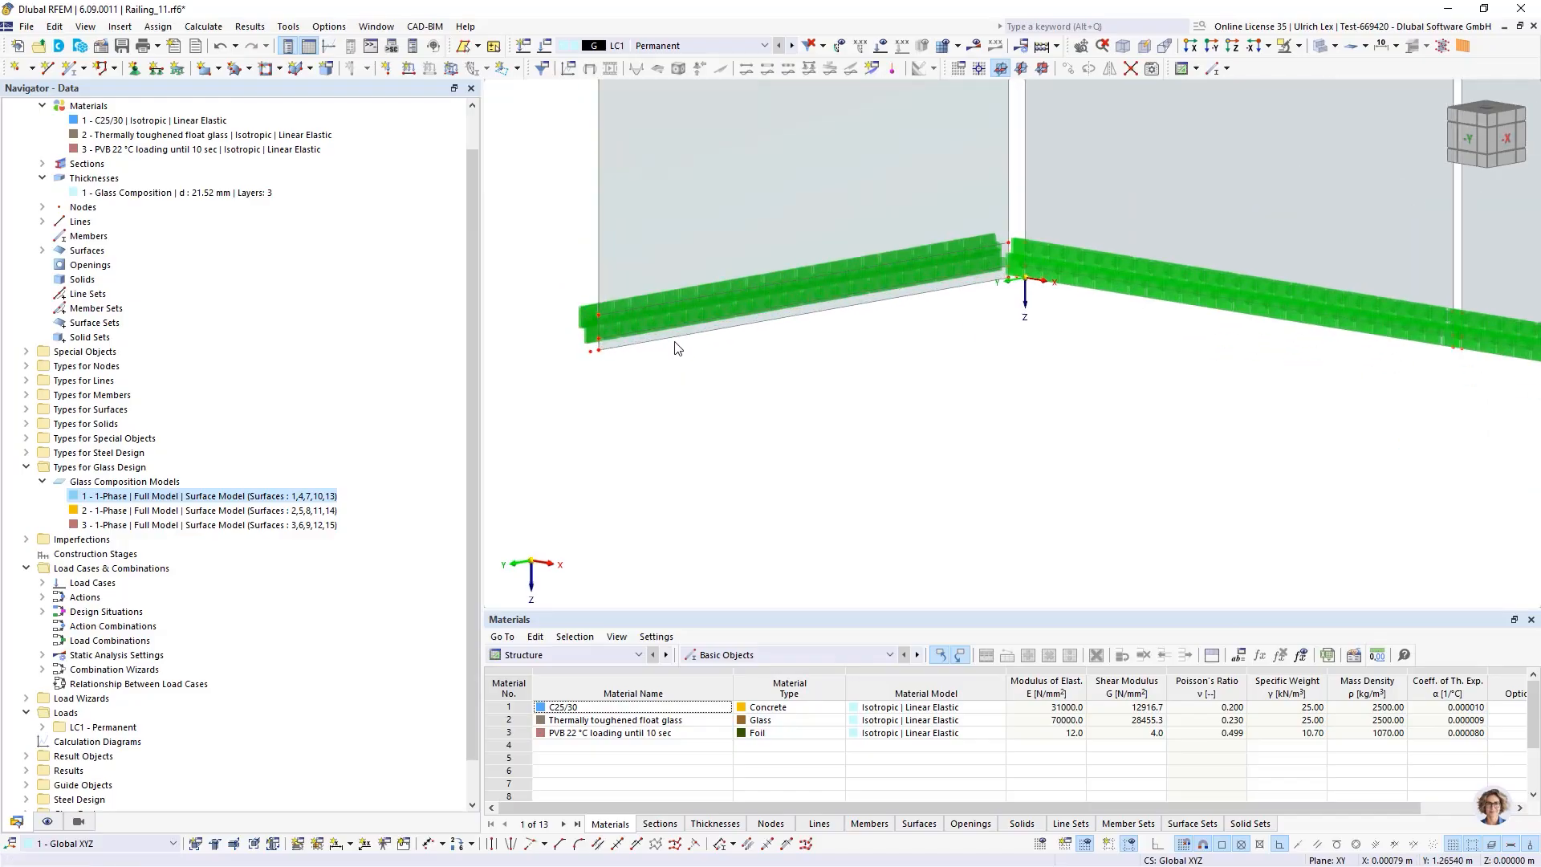
click(156, 70)
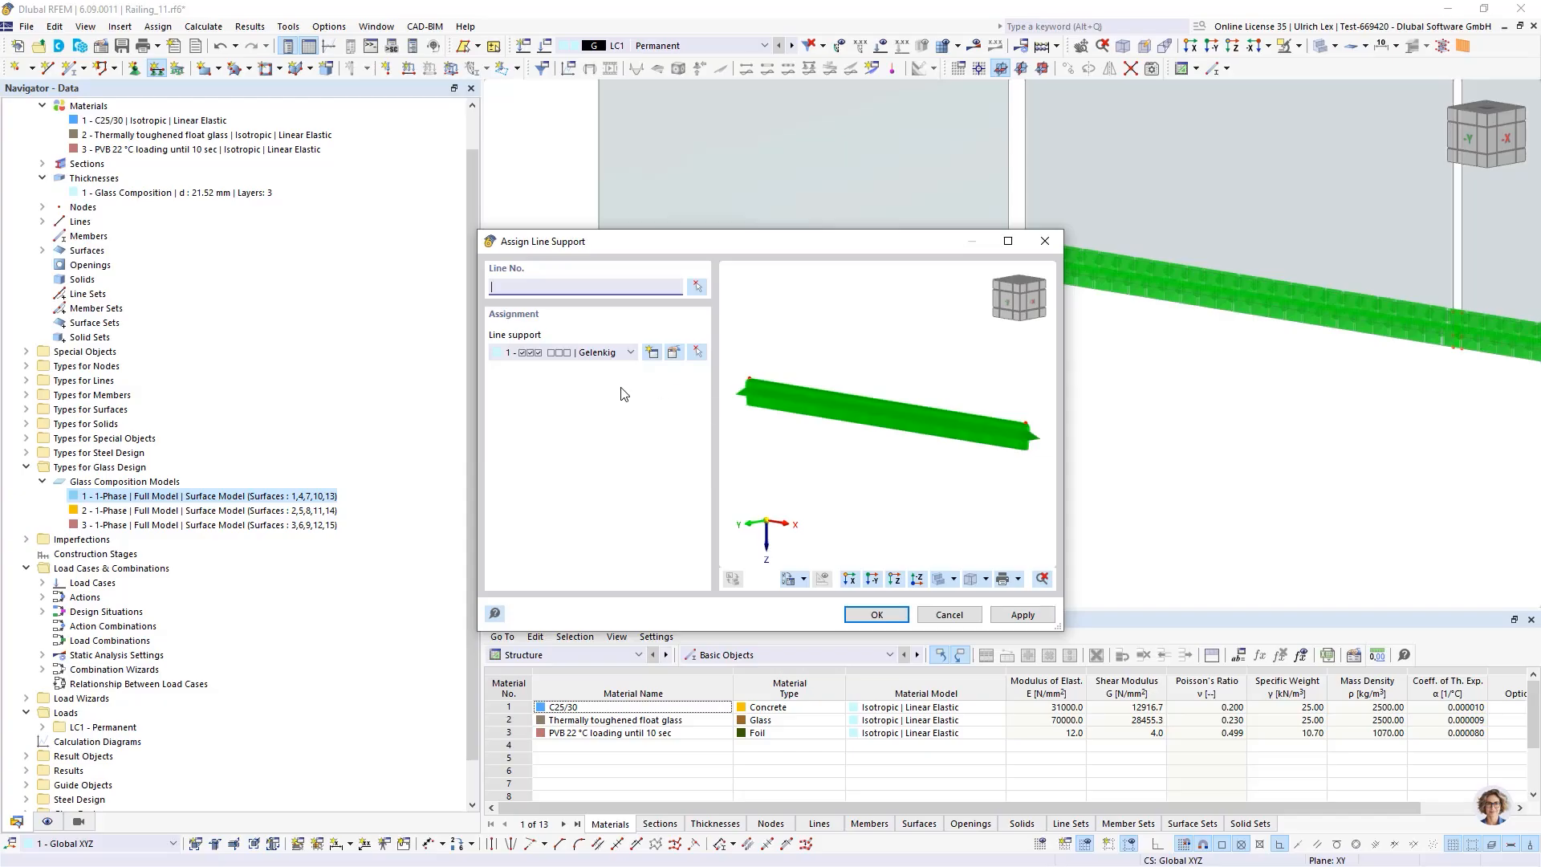
drag(671, 243, 809, 244)
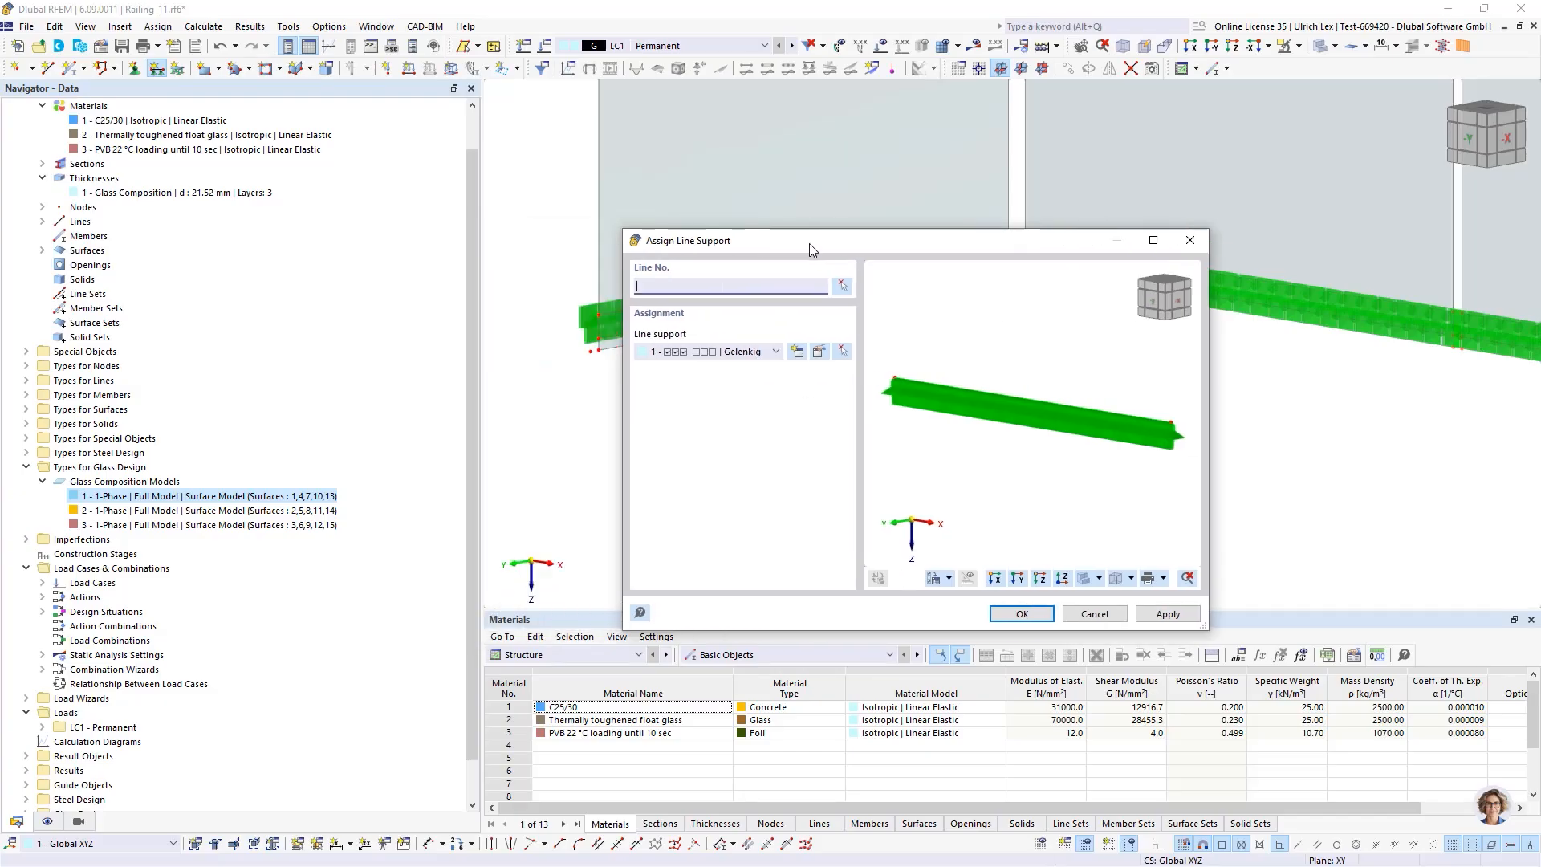
click(799, 353)
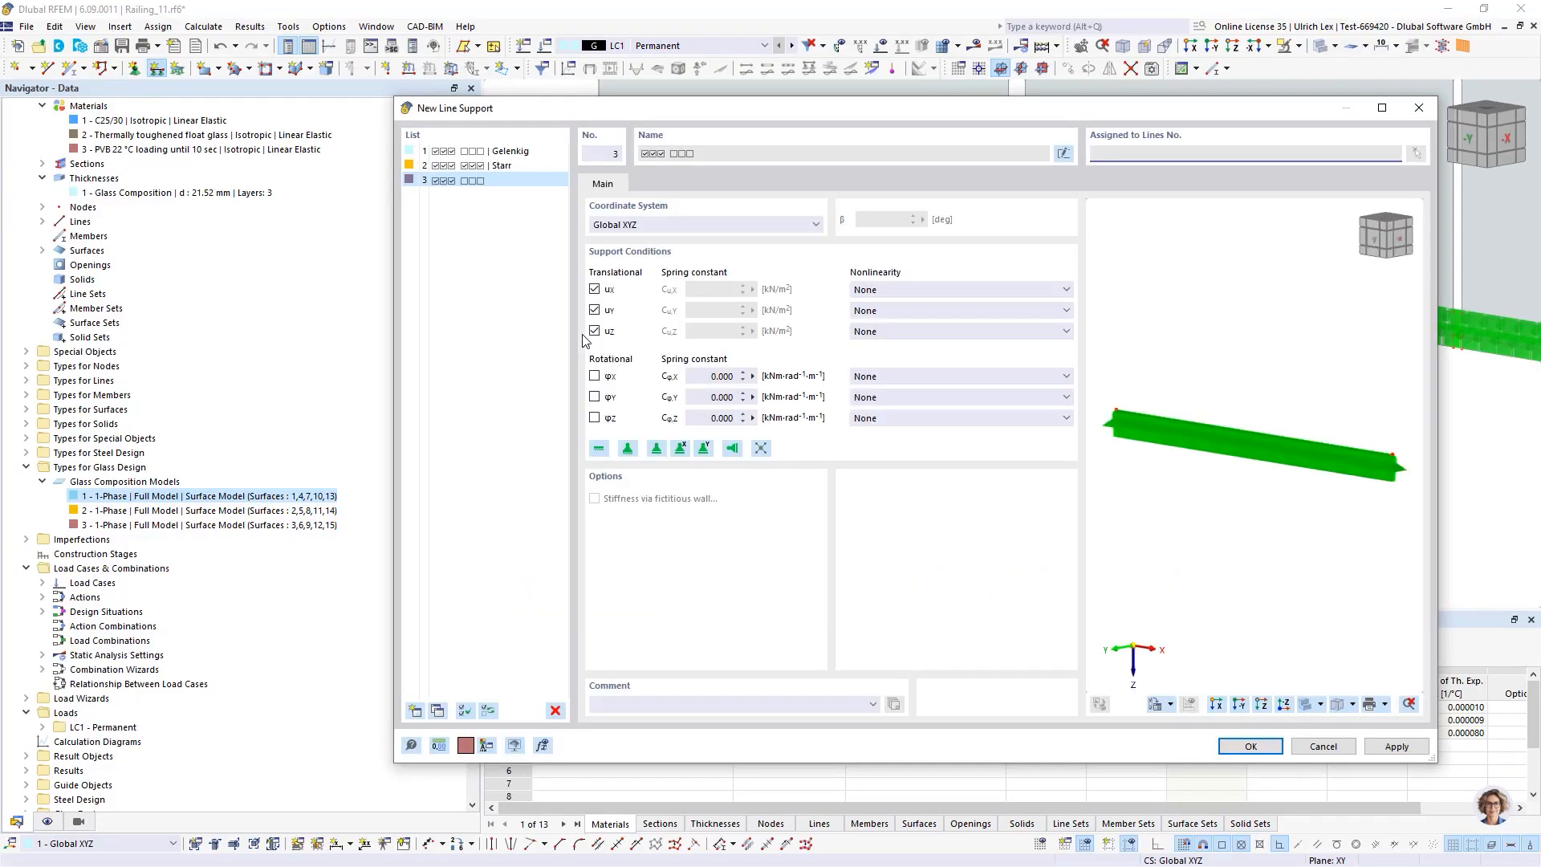
click(1251, 747)
click(1022, 614)
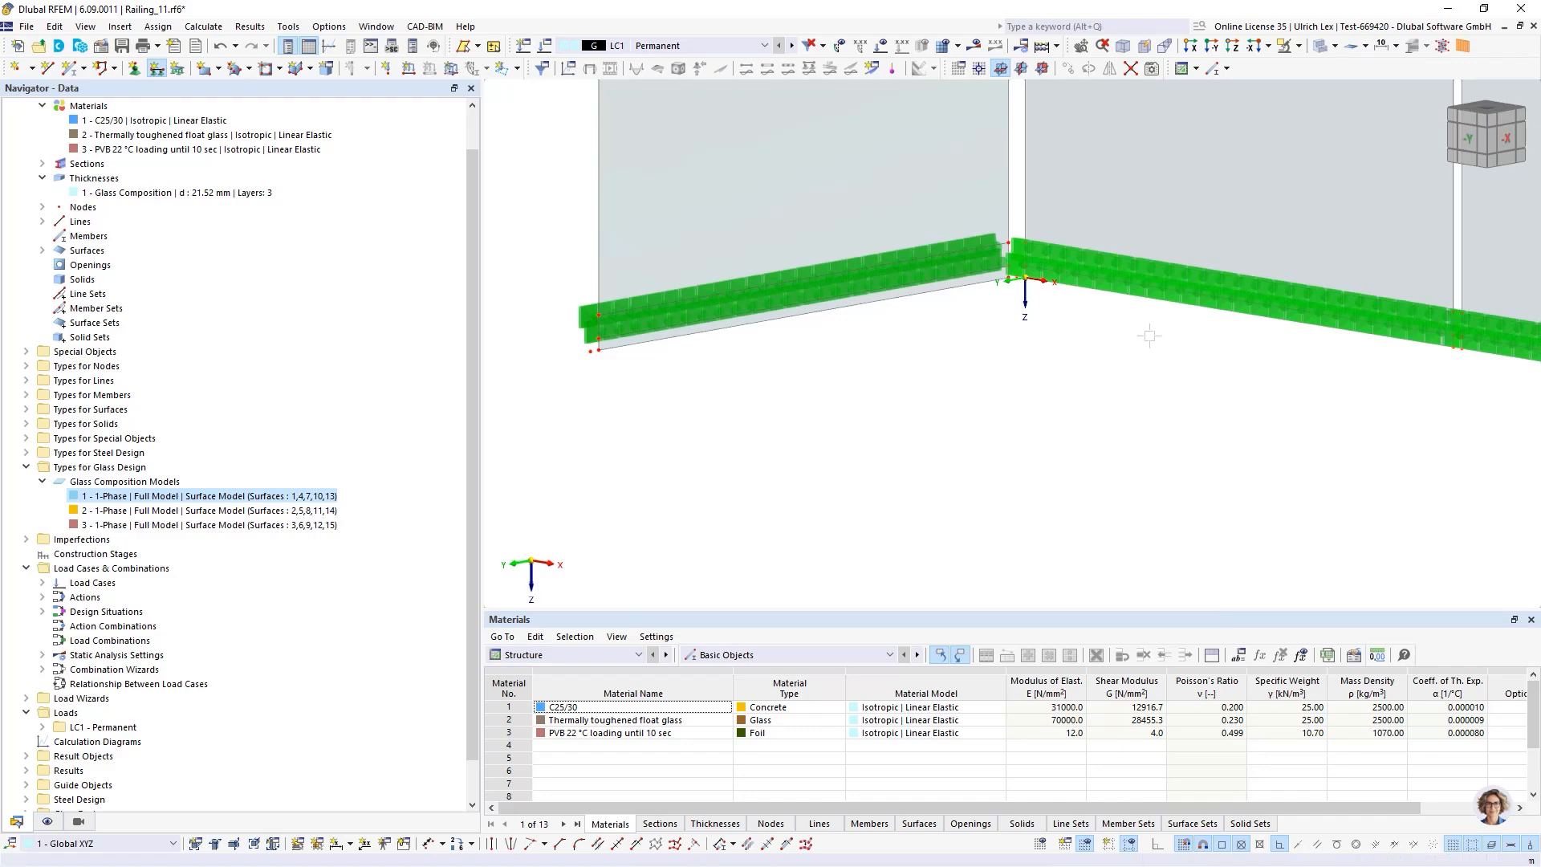
Examine the supports along the base strips of the glass panels up close
scroll(1087, 354, up, 3)
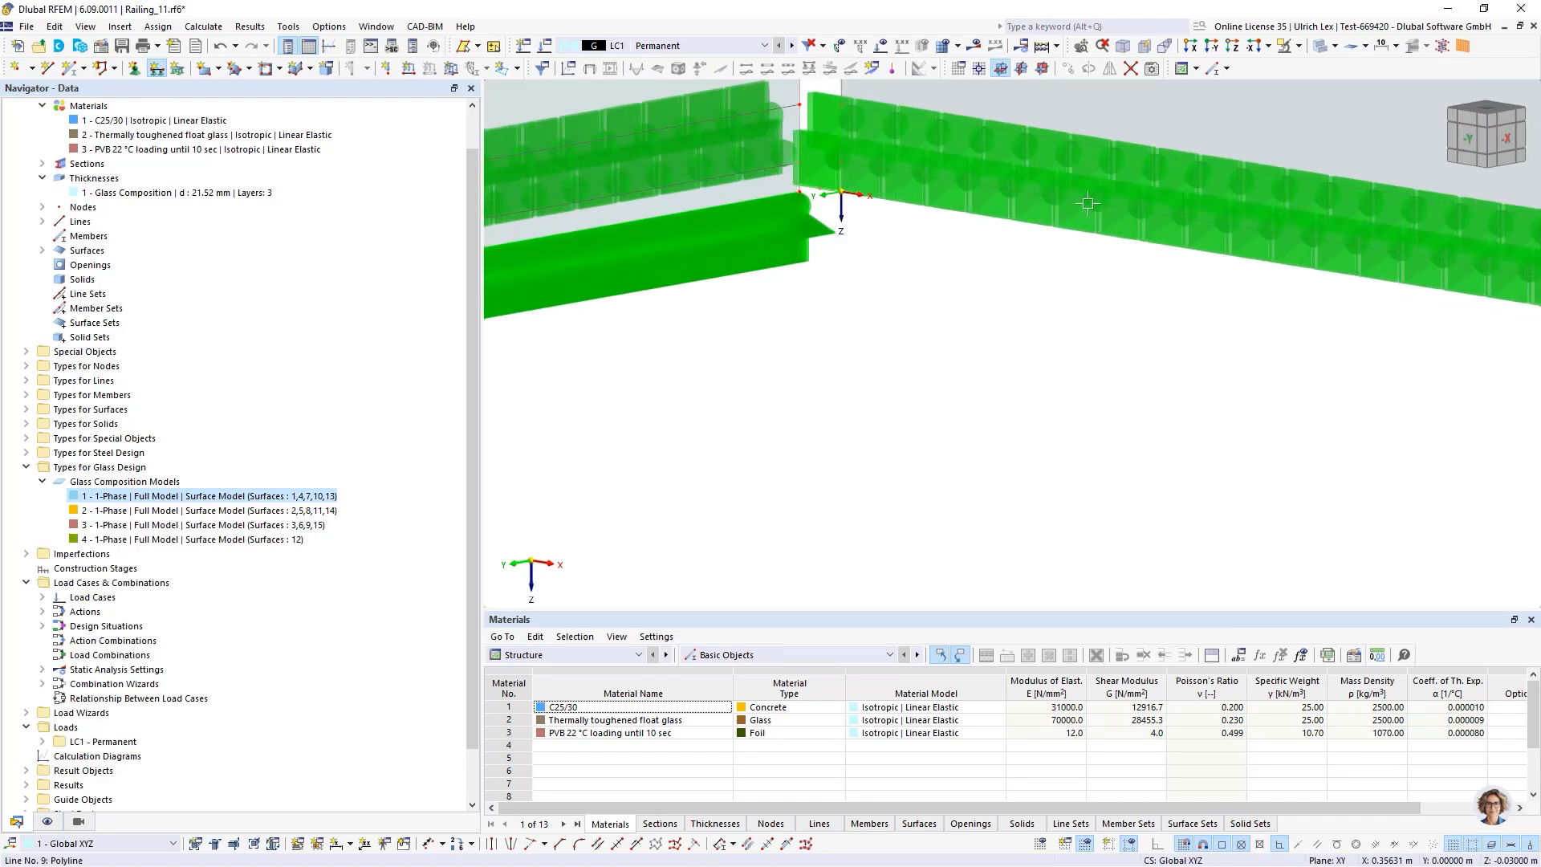
scroll(1124, 338, down, 3)
scroll(1254, 316, up, 3)
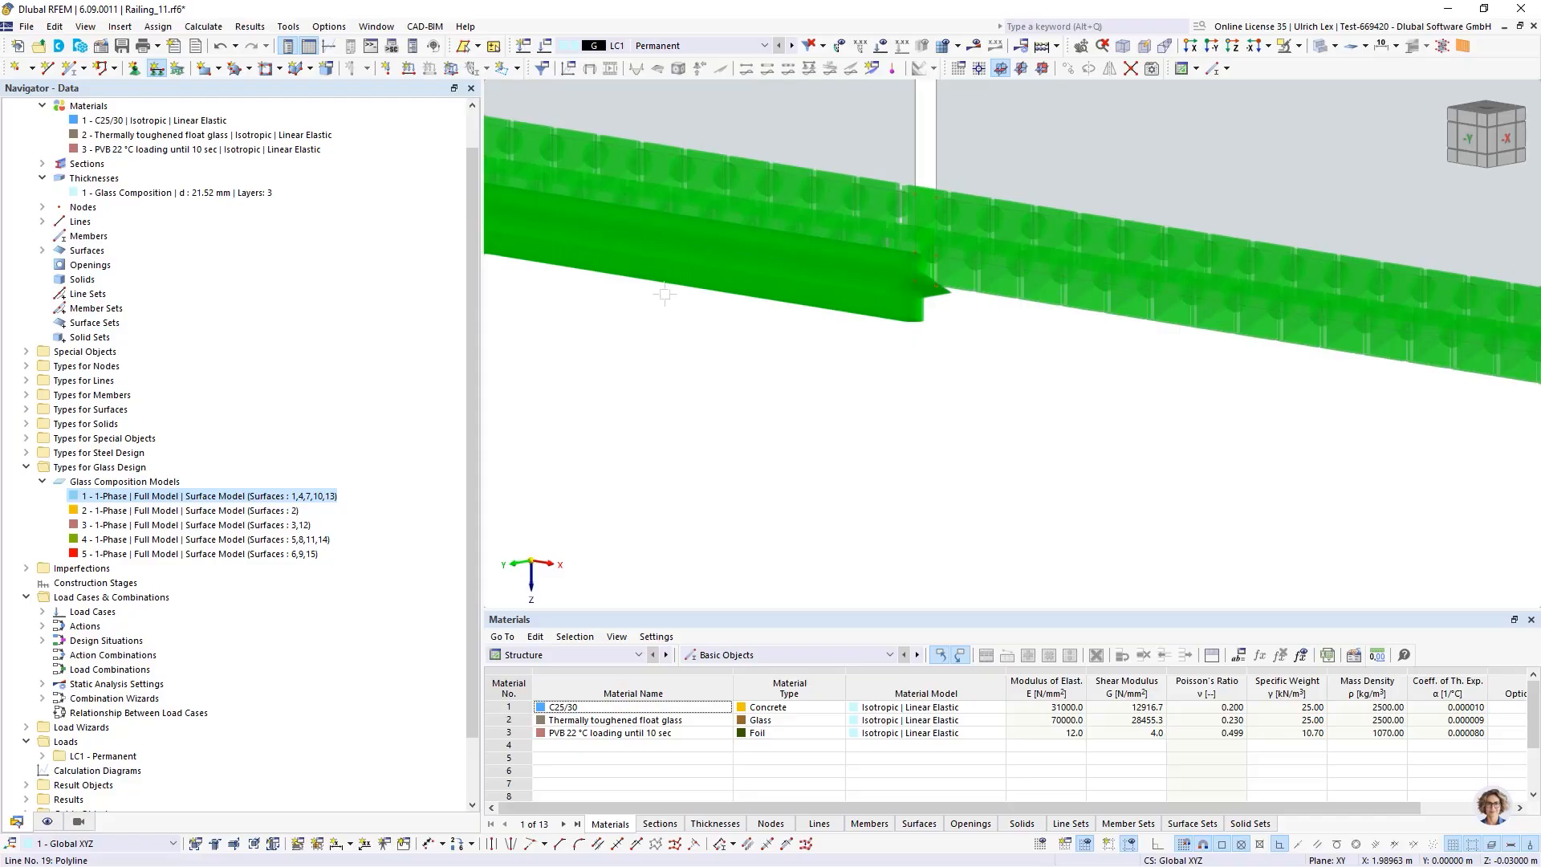
scroll(654, 293, down, 3)
scroll(1191, 361, up, 3)
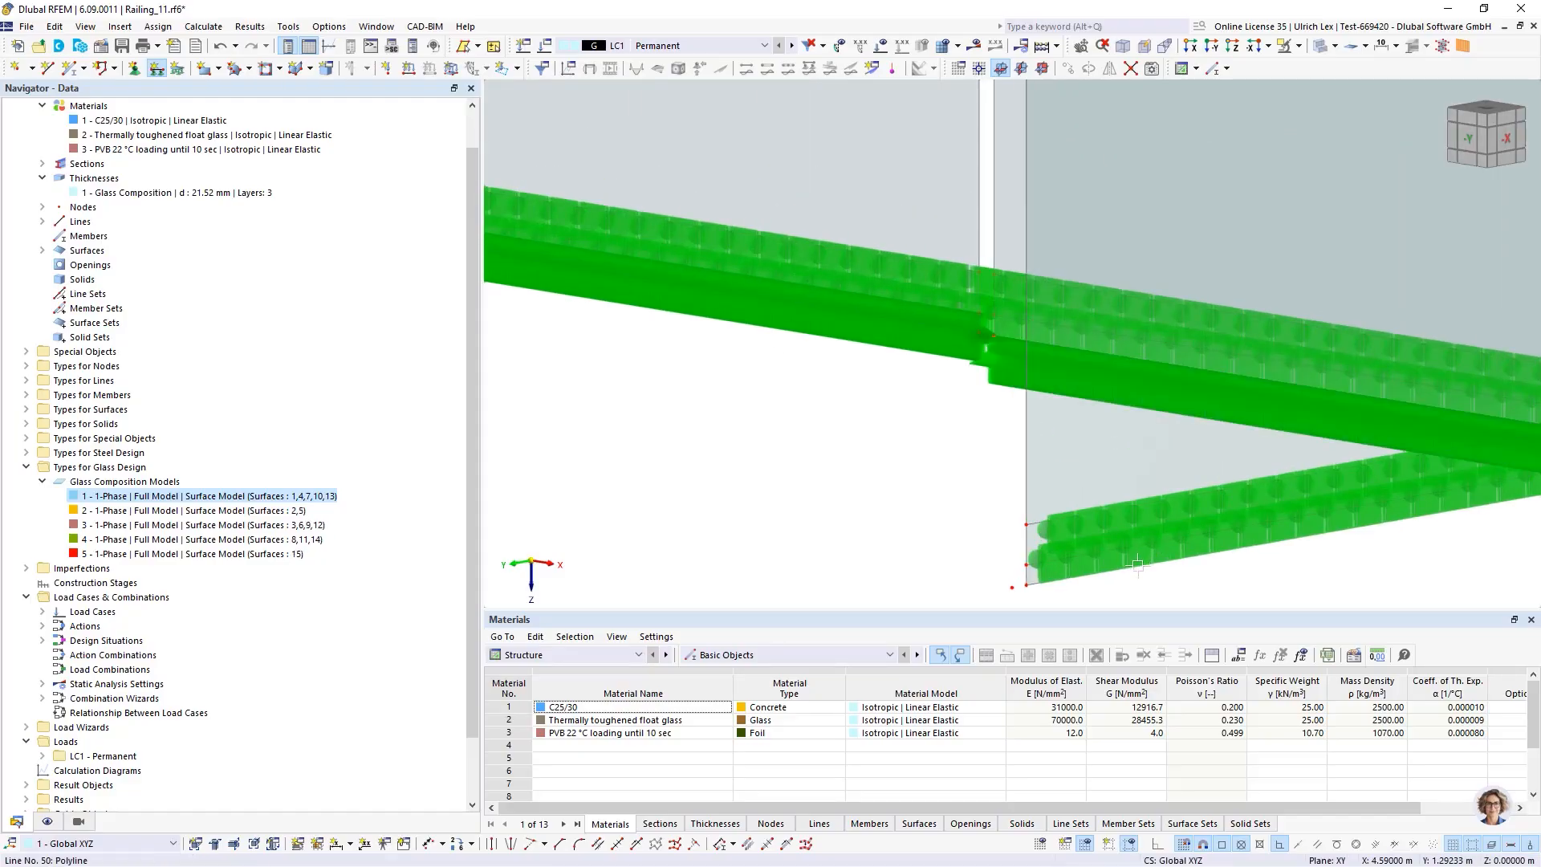
scroll(912, 450, down, 2)
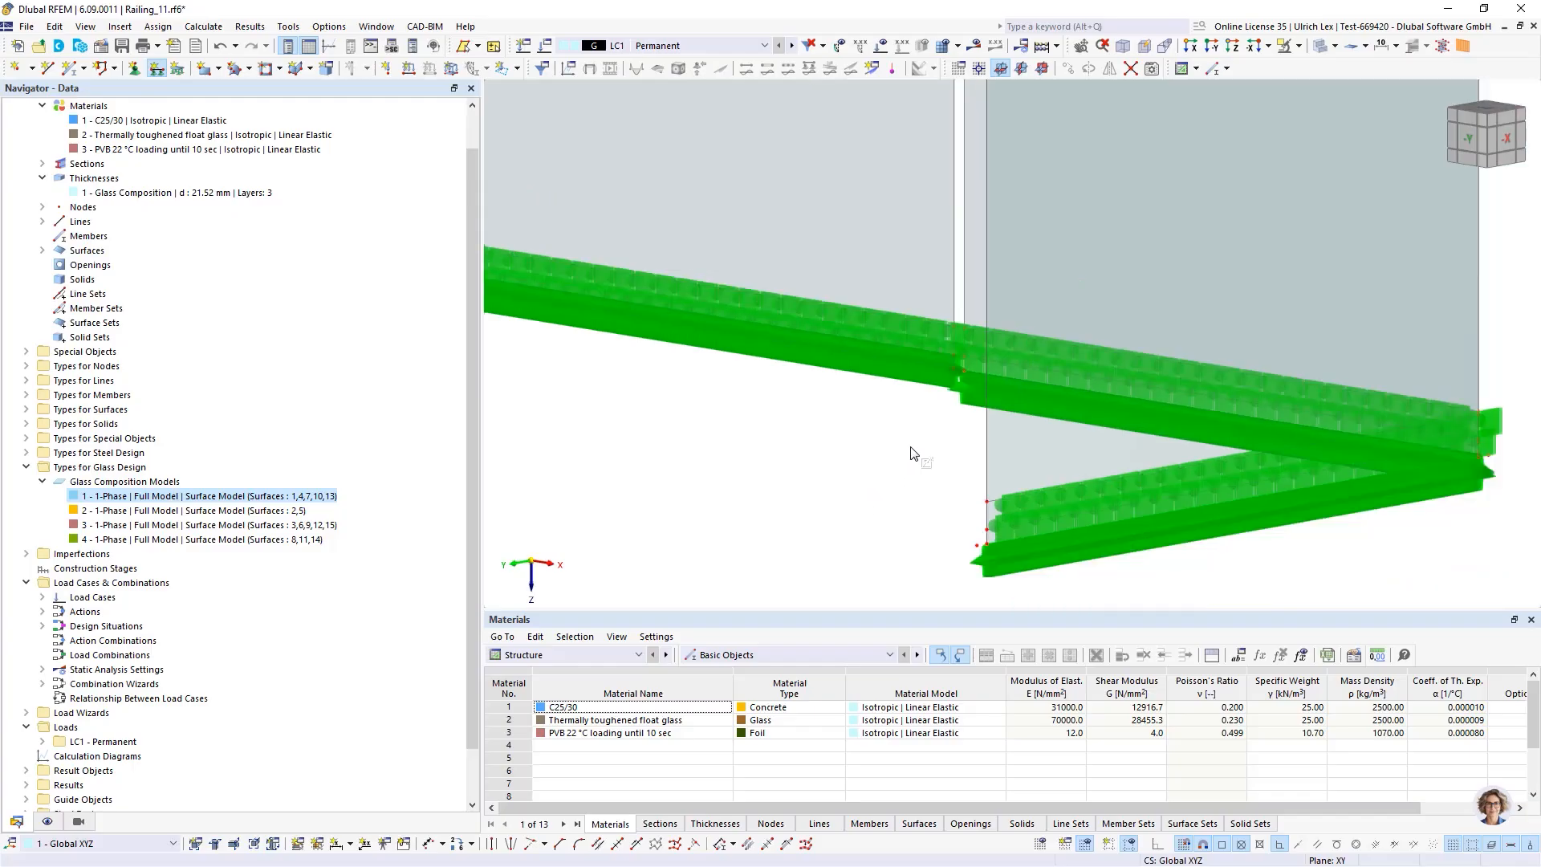
scroll(986, 452, down, 2)
scroll(585, 431, up, 4)
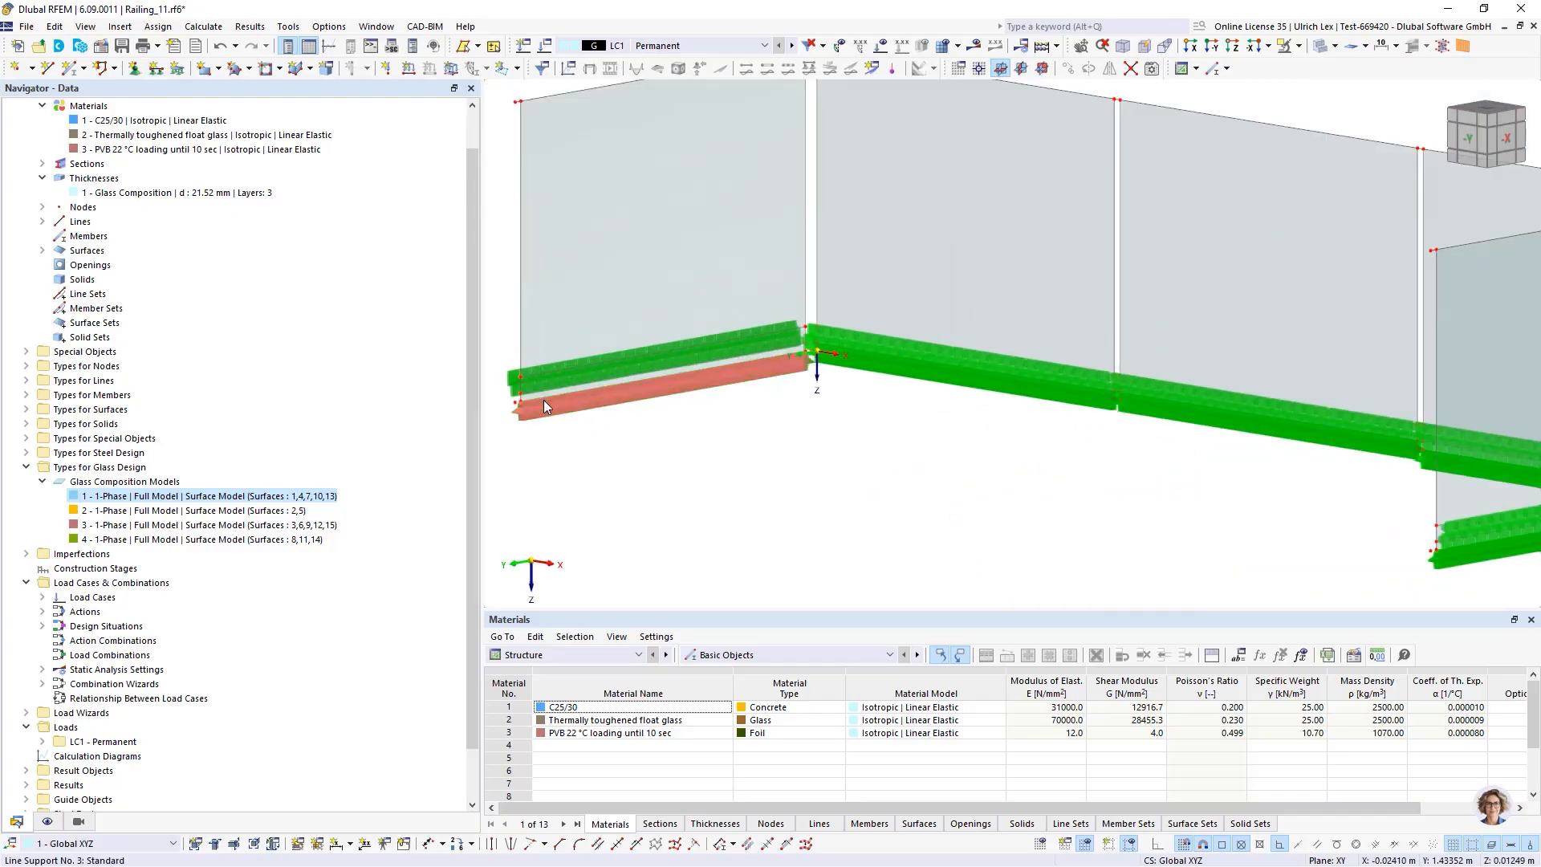
Increase the display size of the line support symbols
right_click(598, 431)
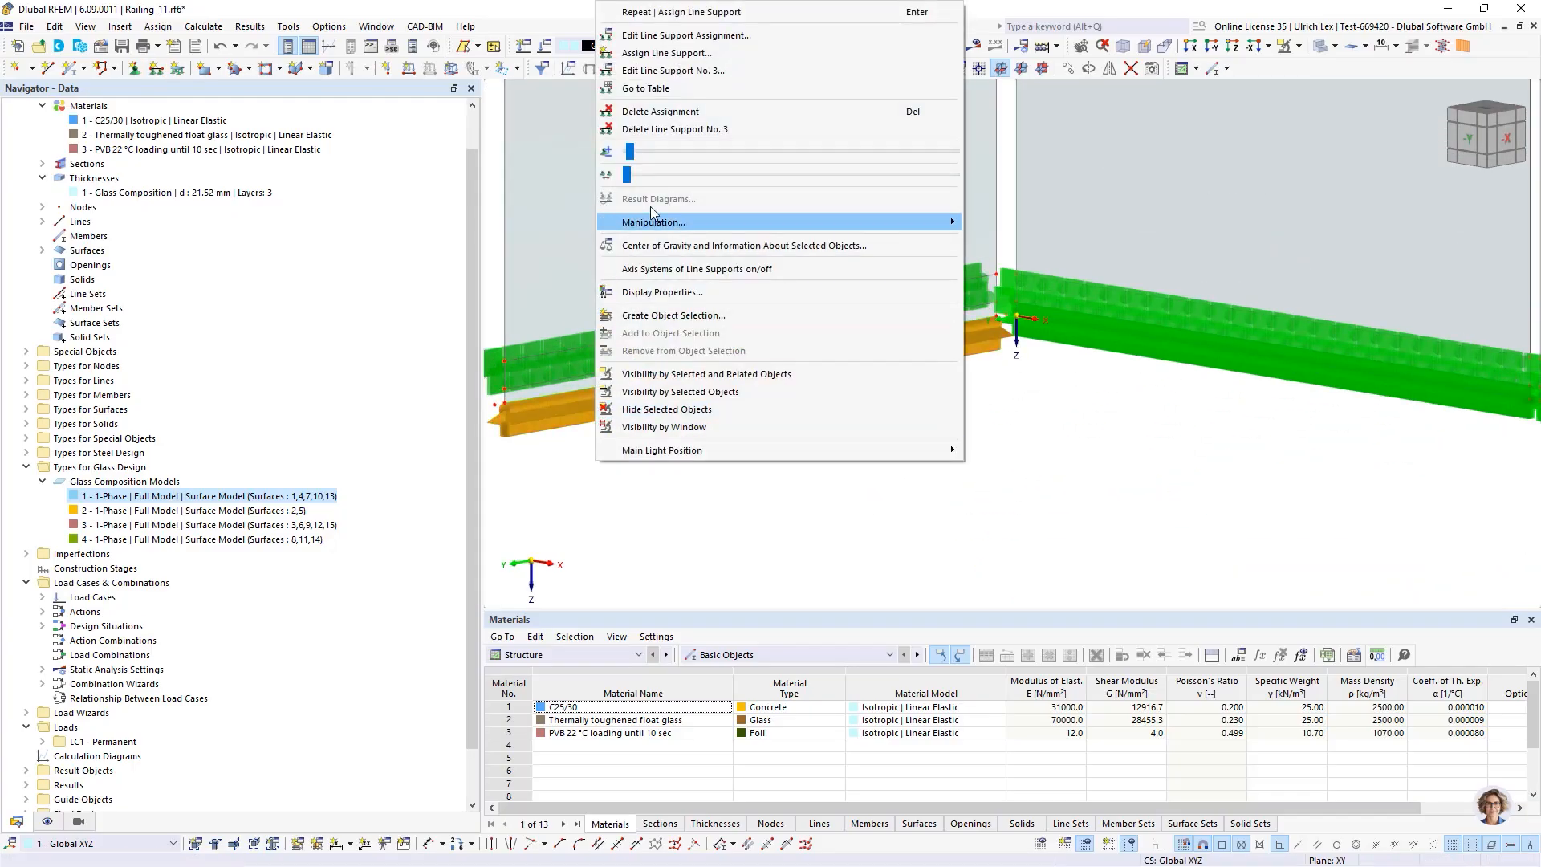
drag(631, 178, 706, 181)
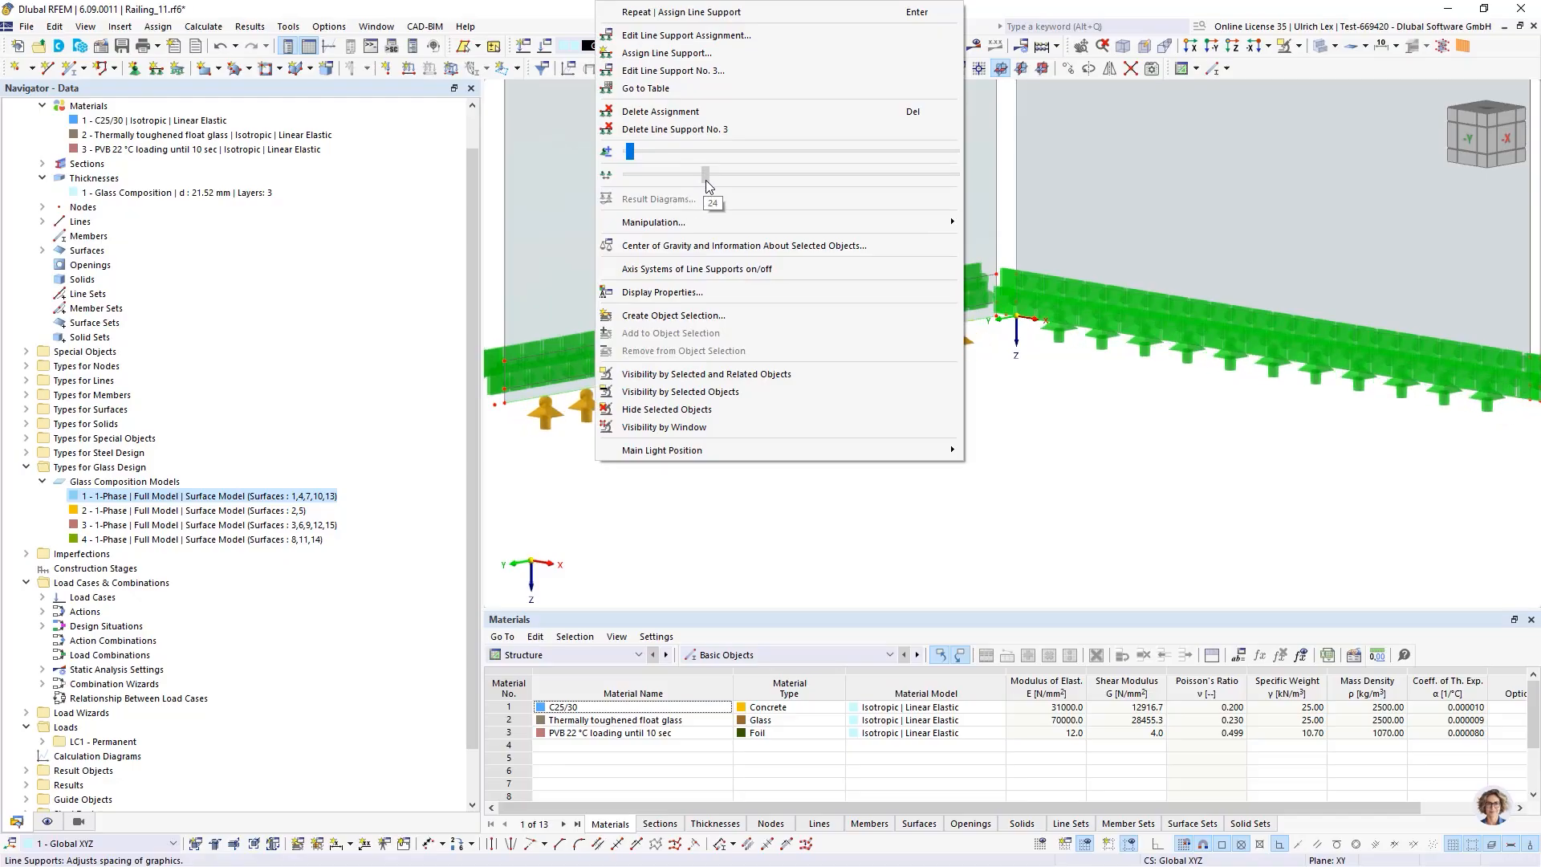
click(692, 524)
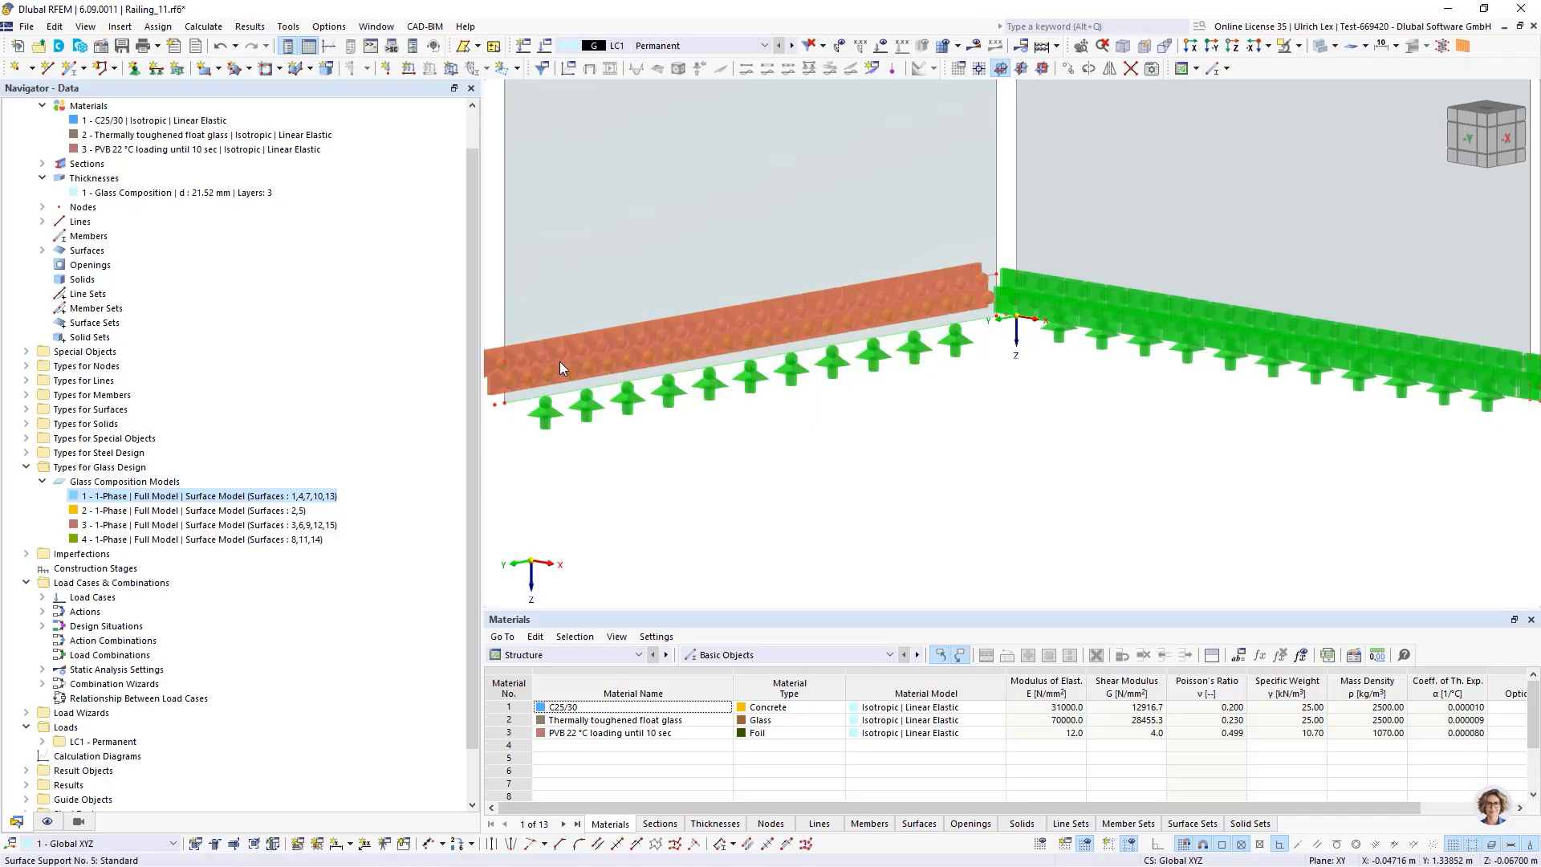
Increase the display spacing of the surface support symbols to 35
click(560, 363)
right_click(495, 361)
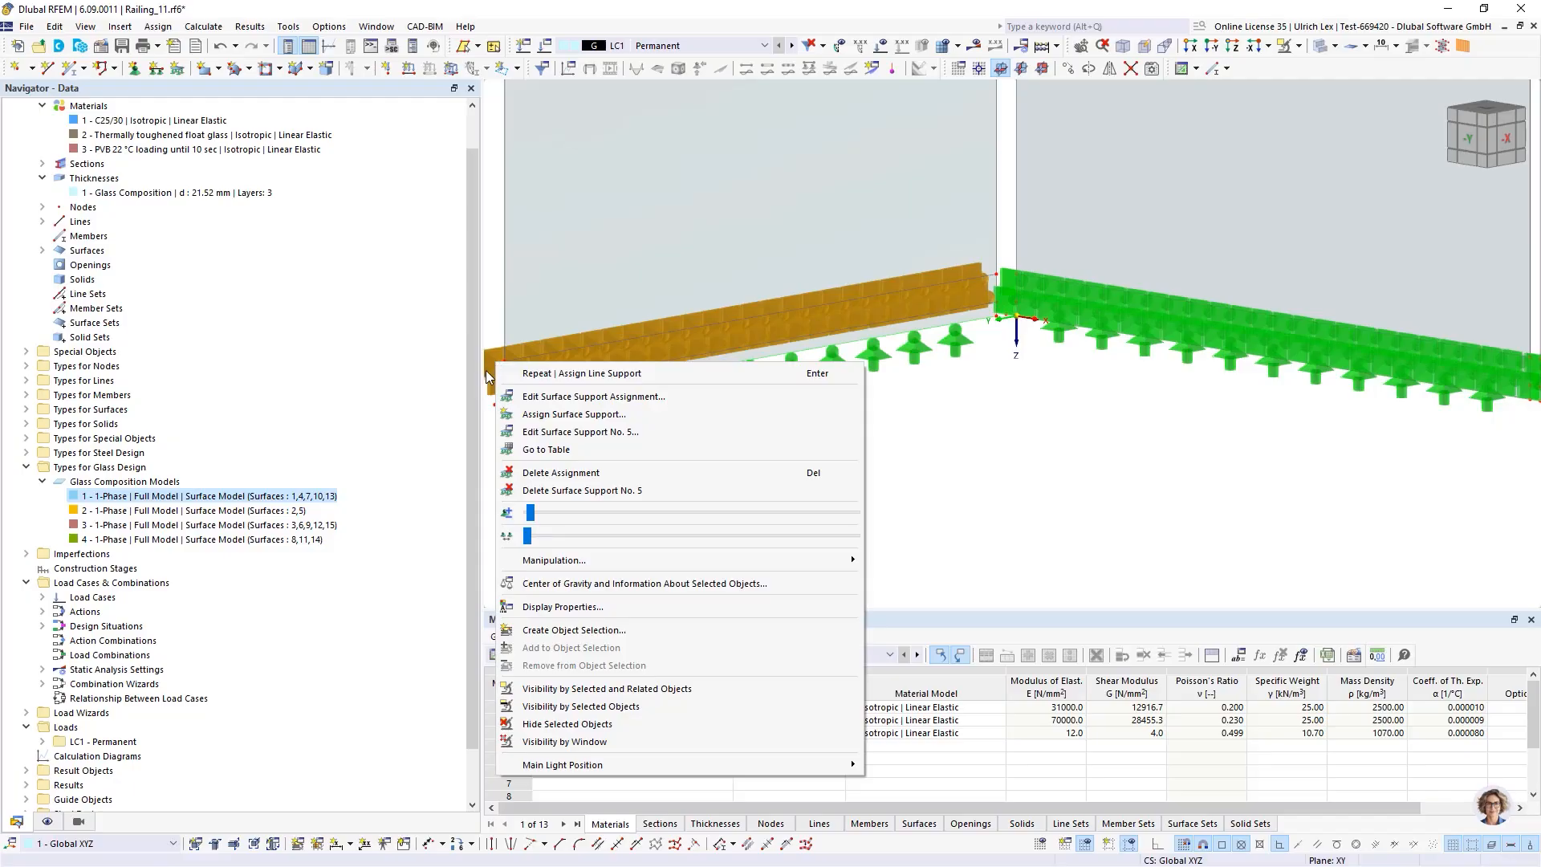
click(596, 540)
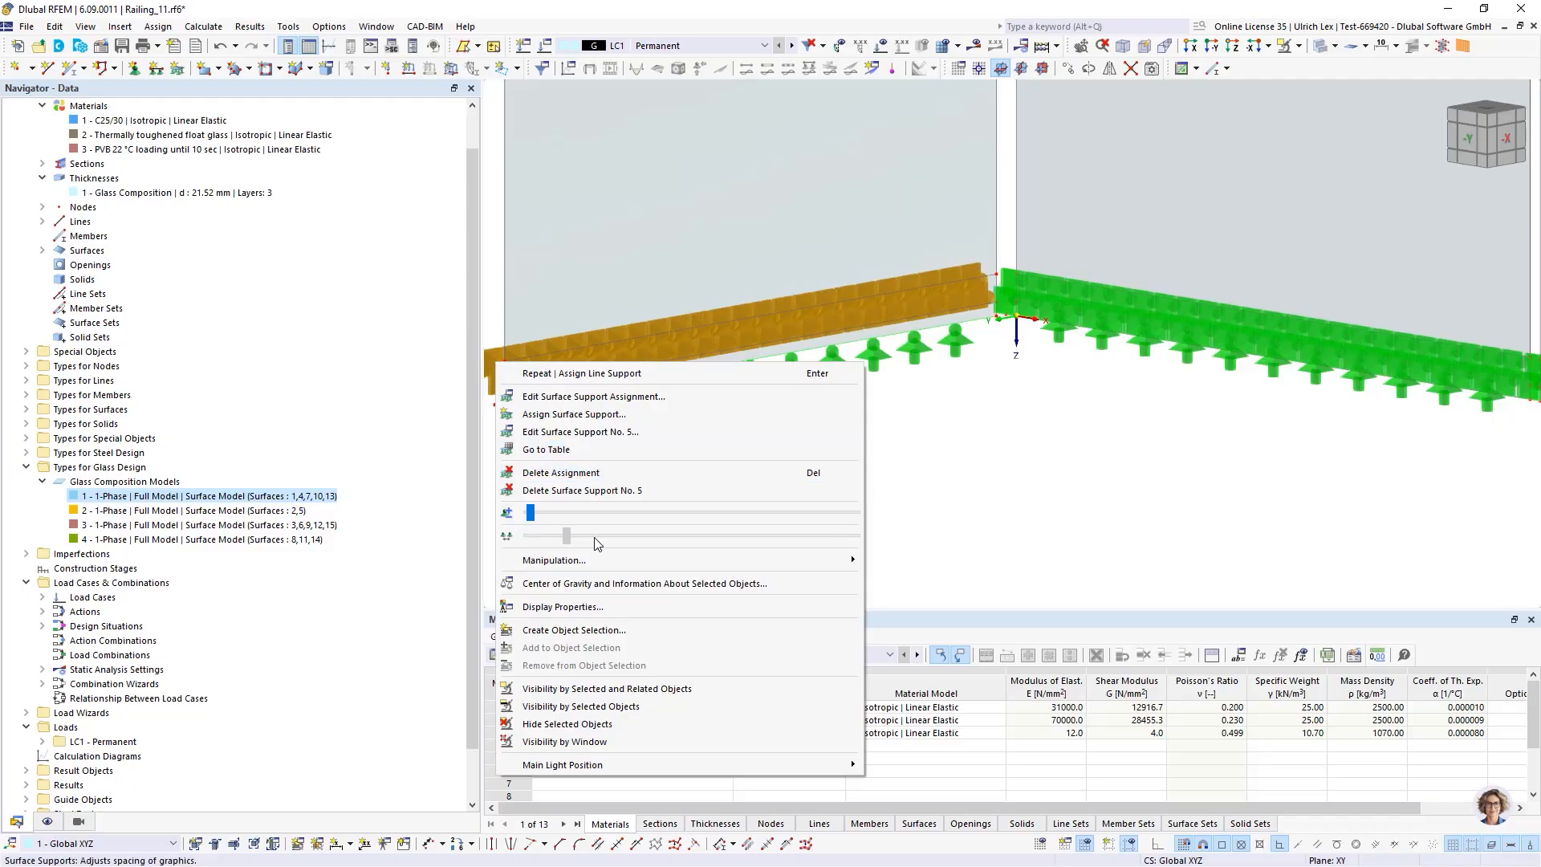
drag(595, 537, 642, 536)
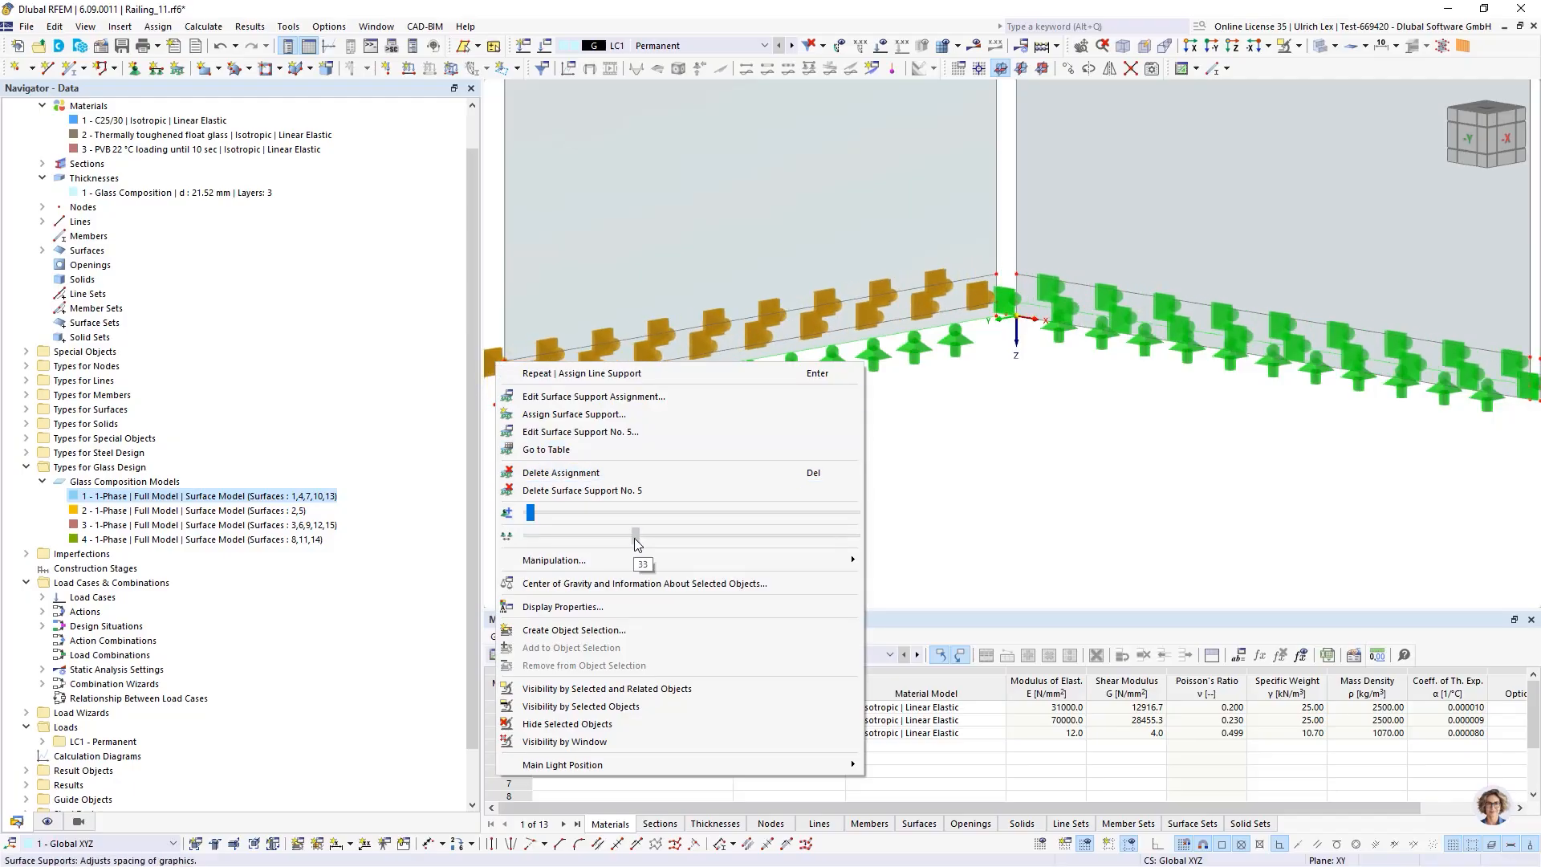
click(961, 534)
Select all top edge lines of the glass panels in front view and open them for editing
scroll(676, 360, down, 5)
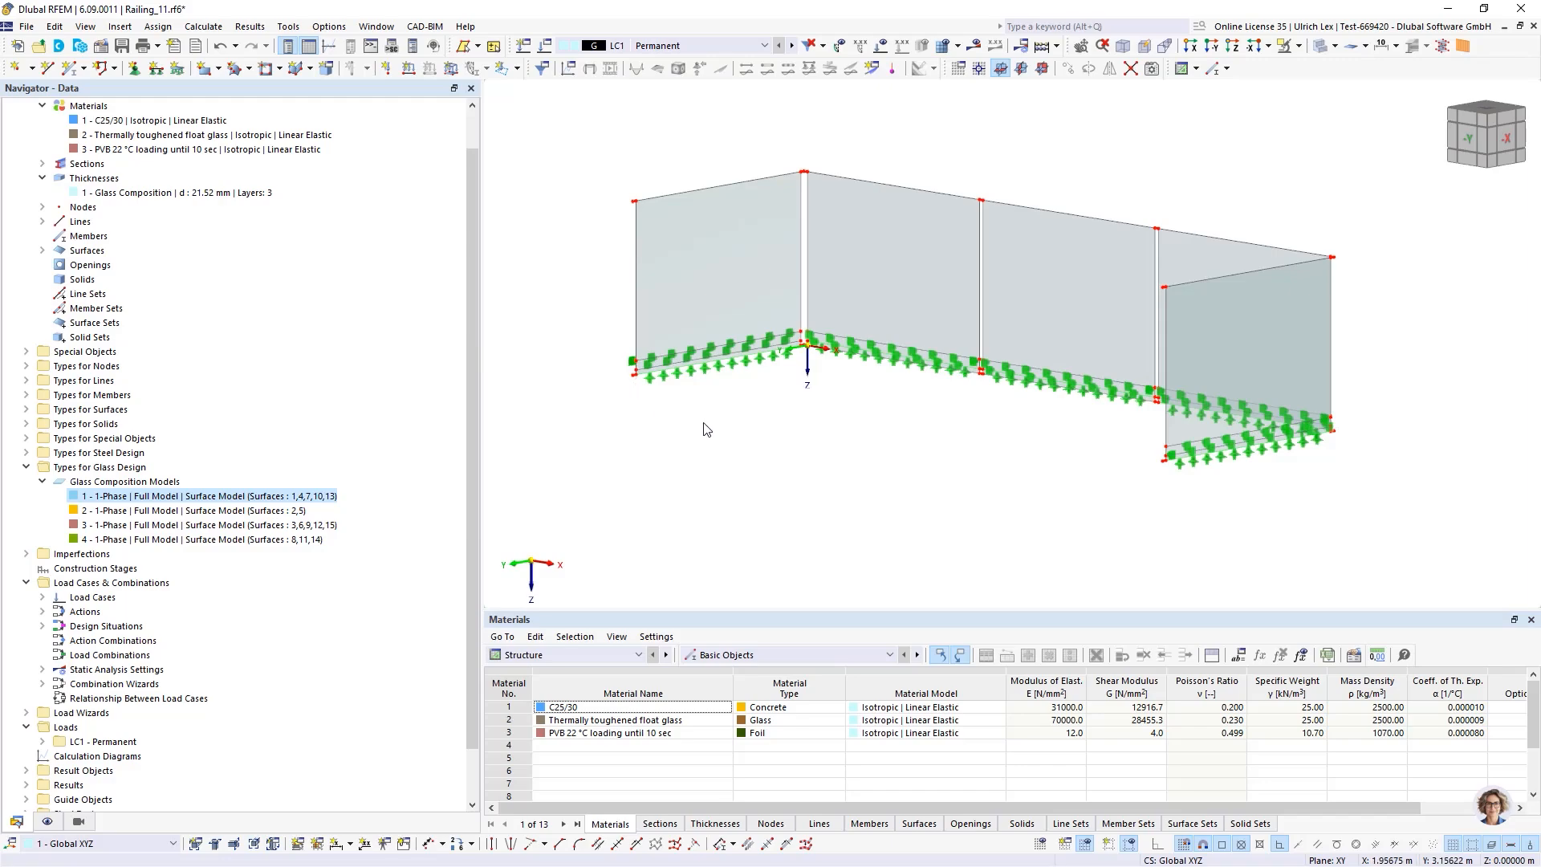
scroll(686, 427, up, 1)
ctrl+middle_drag(670, 472, 732, 476)
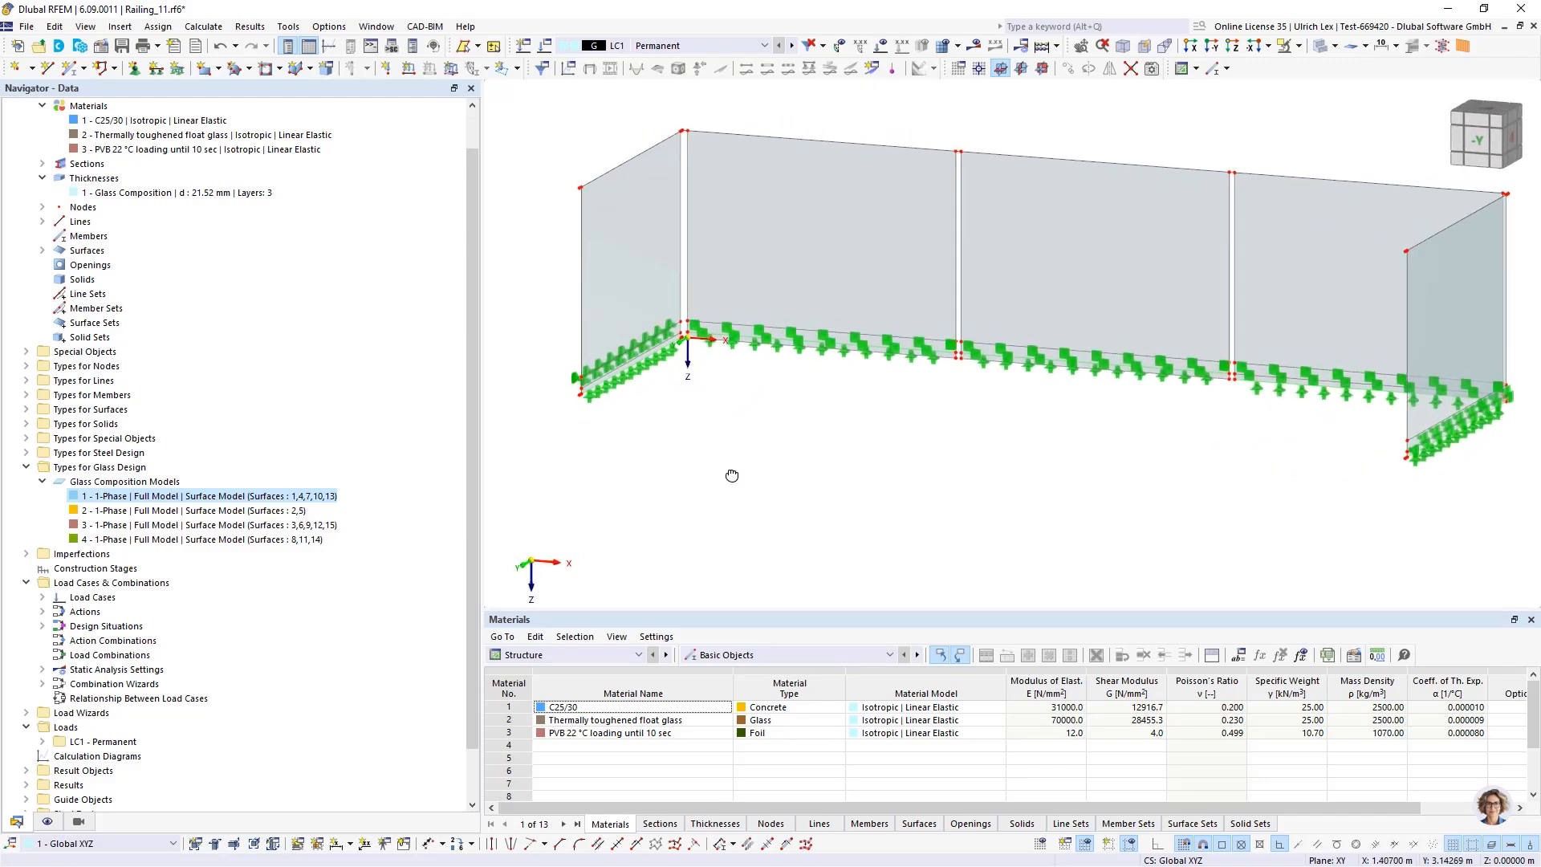
scroll(644, 499, down, 2)
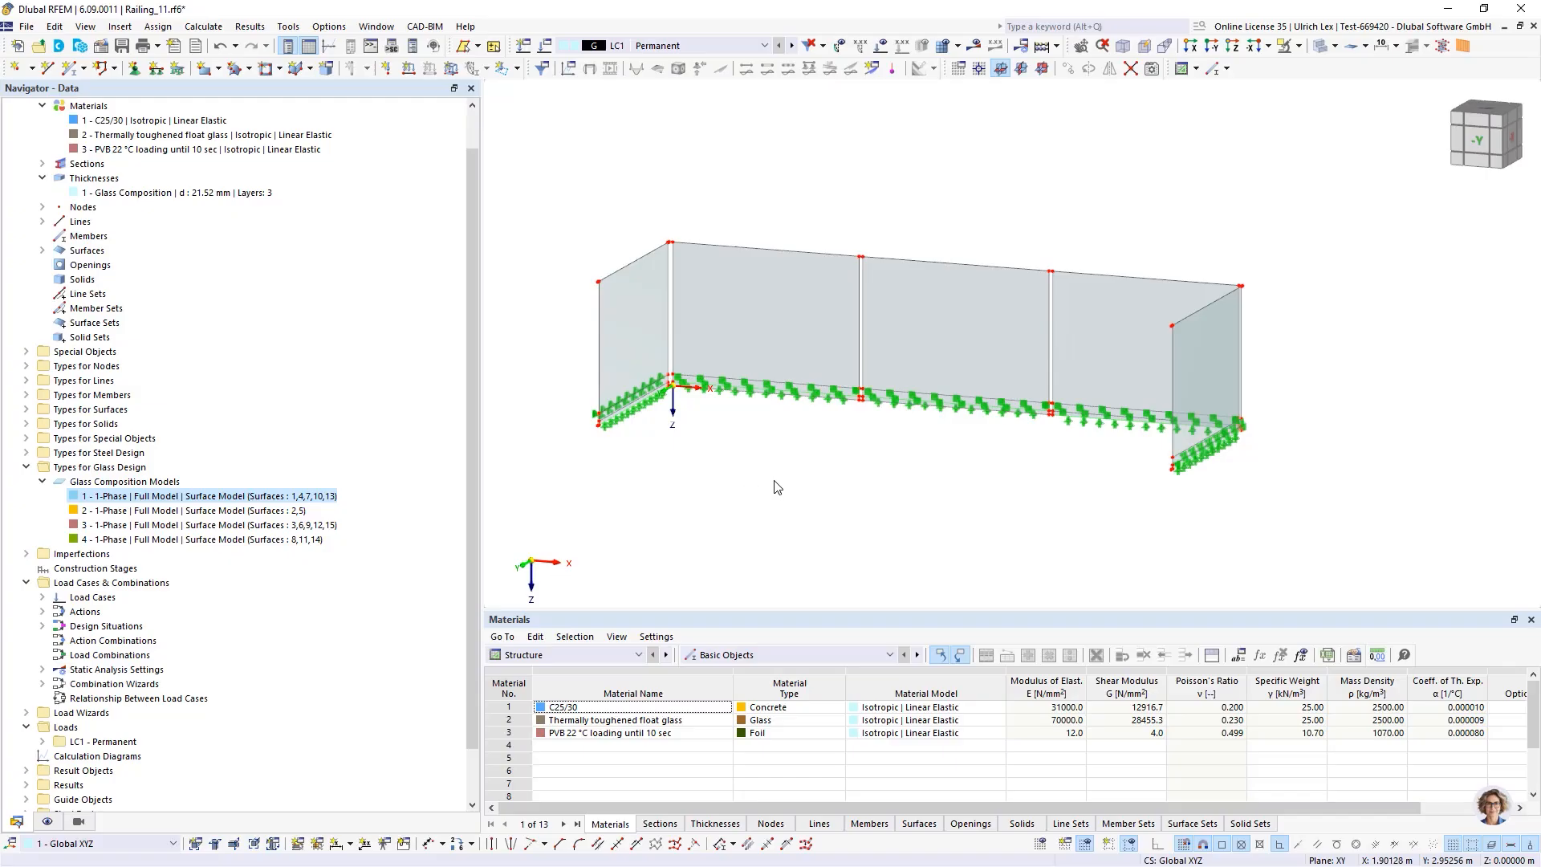
ctrl+middle_drag(821, 533, 887, 492)
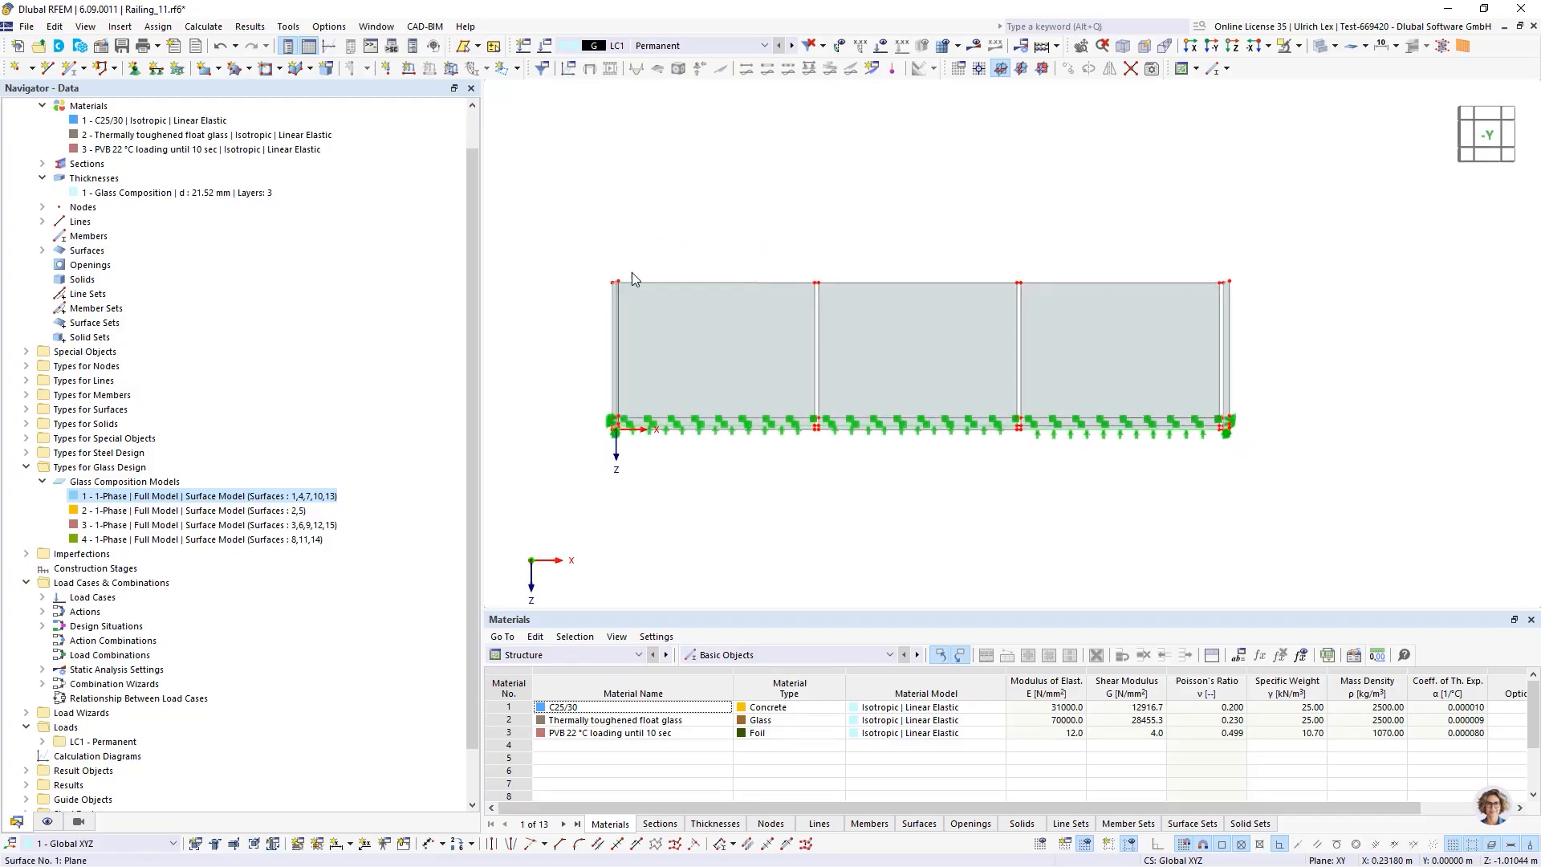
drag(582, 225, 1283, 305)
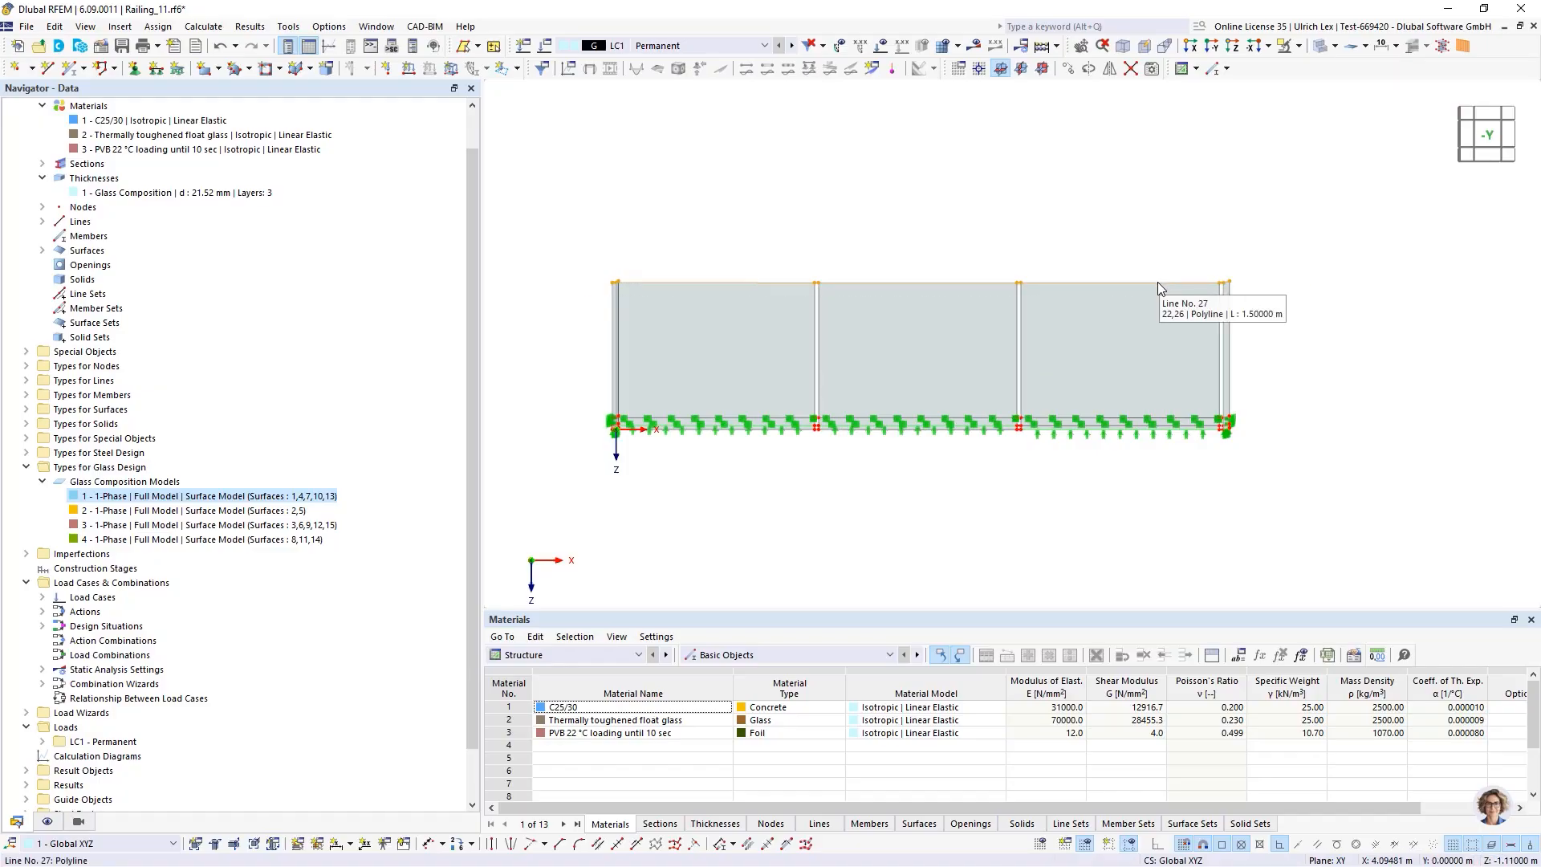
right_click(1158, 283)
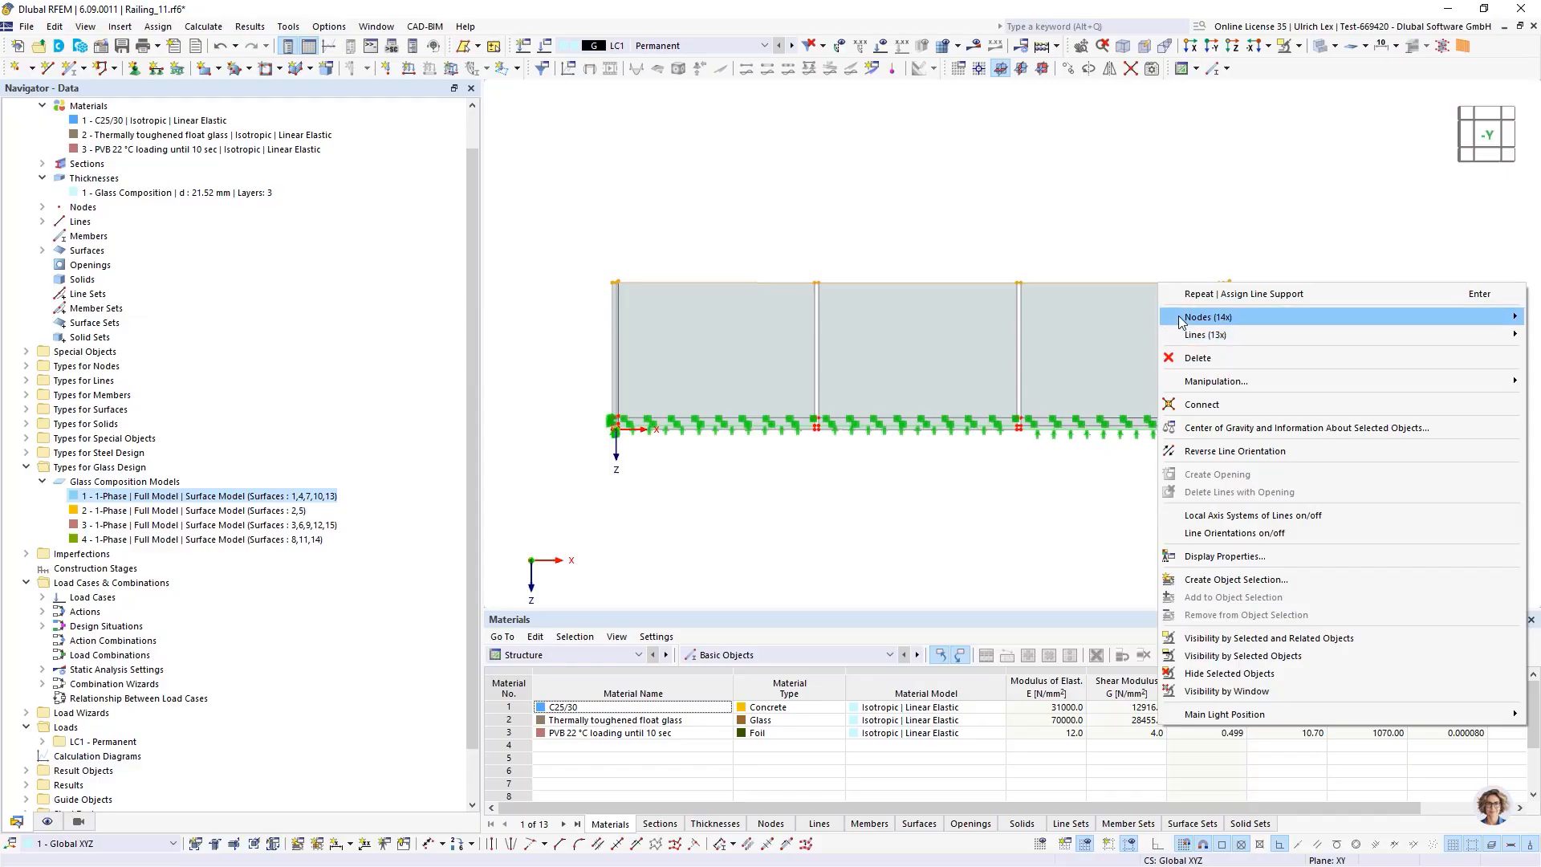
mouse_move(1180, 335)
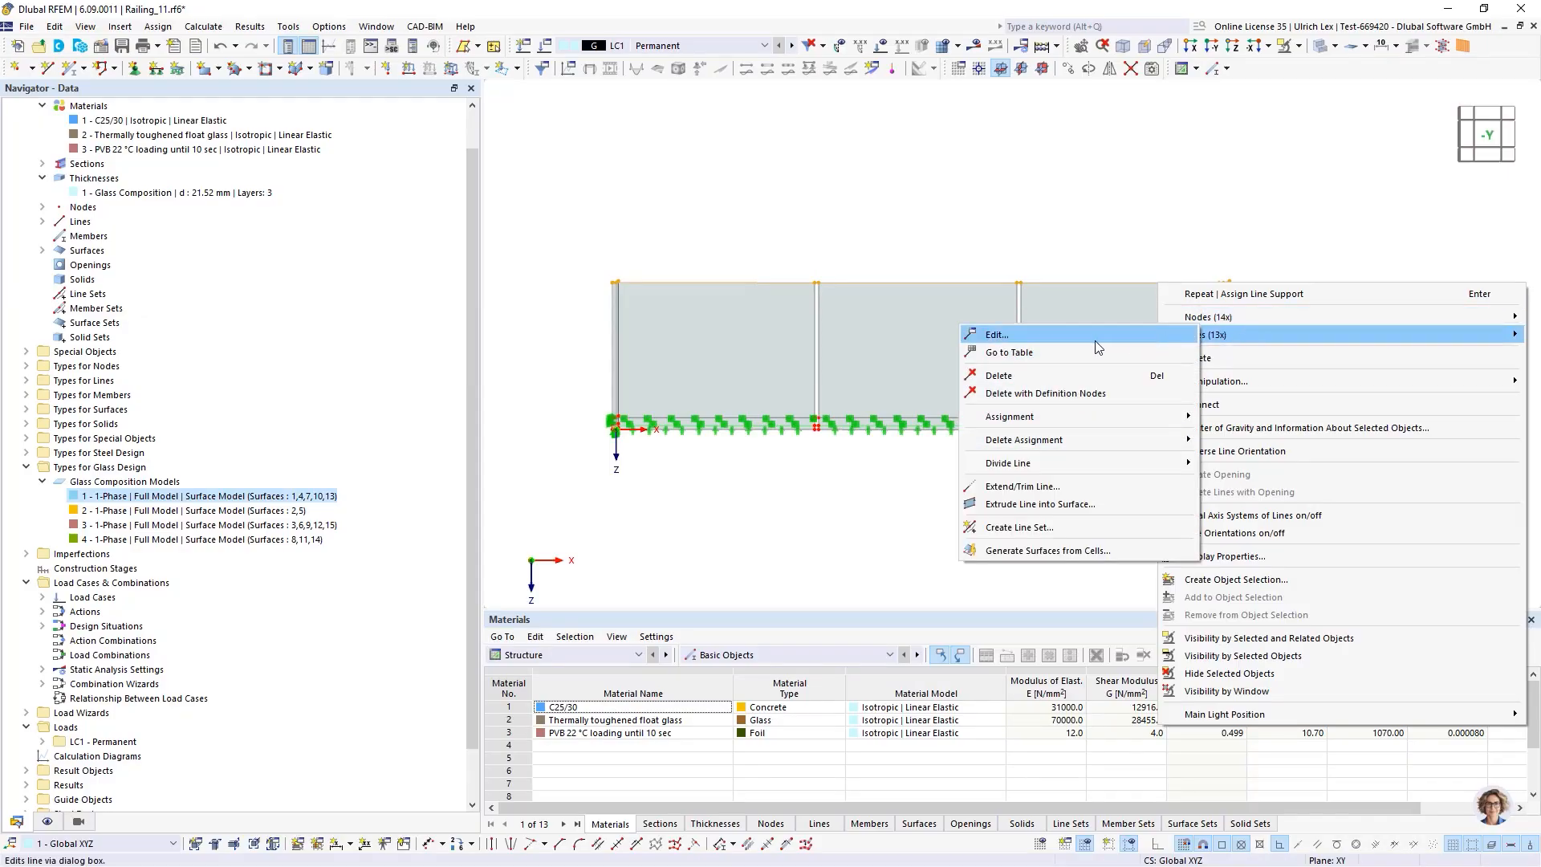
click(1095, 340)
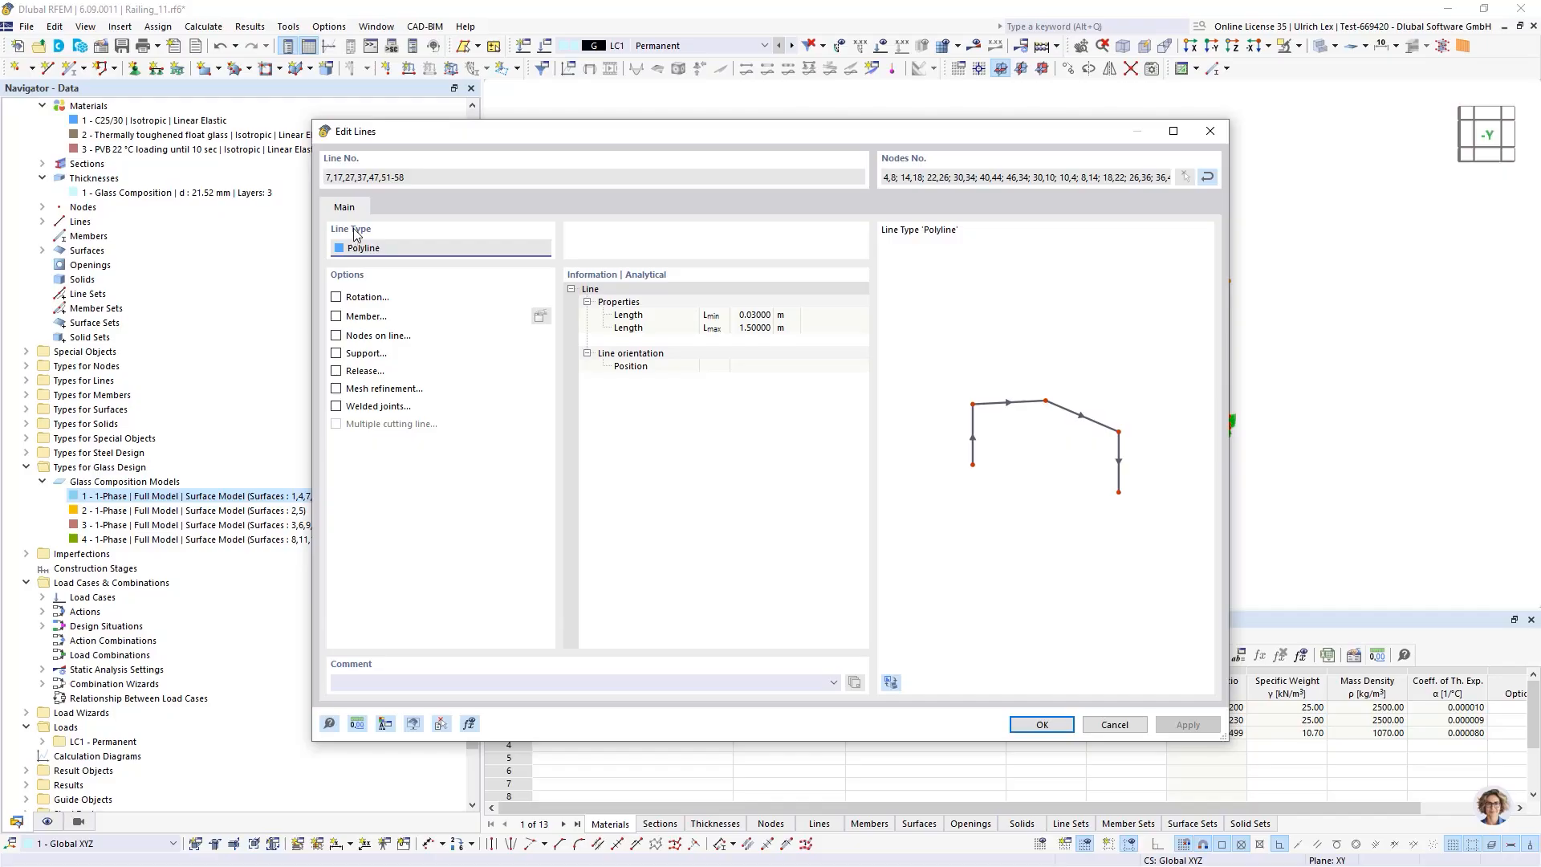
Turn the top lines into a member with the RSECTION section Handlauf_01 as handrail, and confirm
click(366, 318)
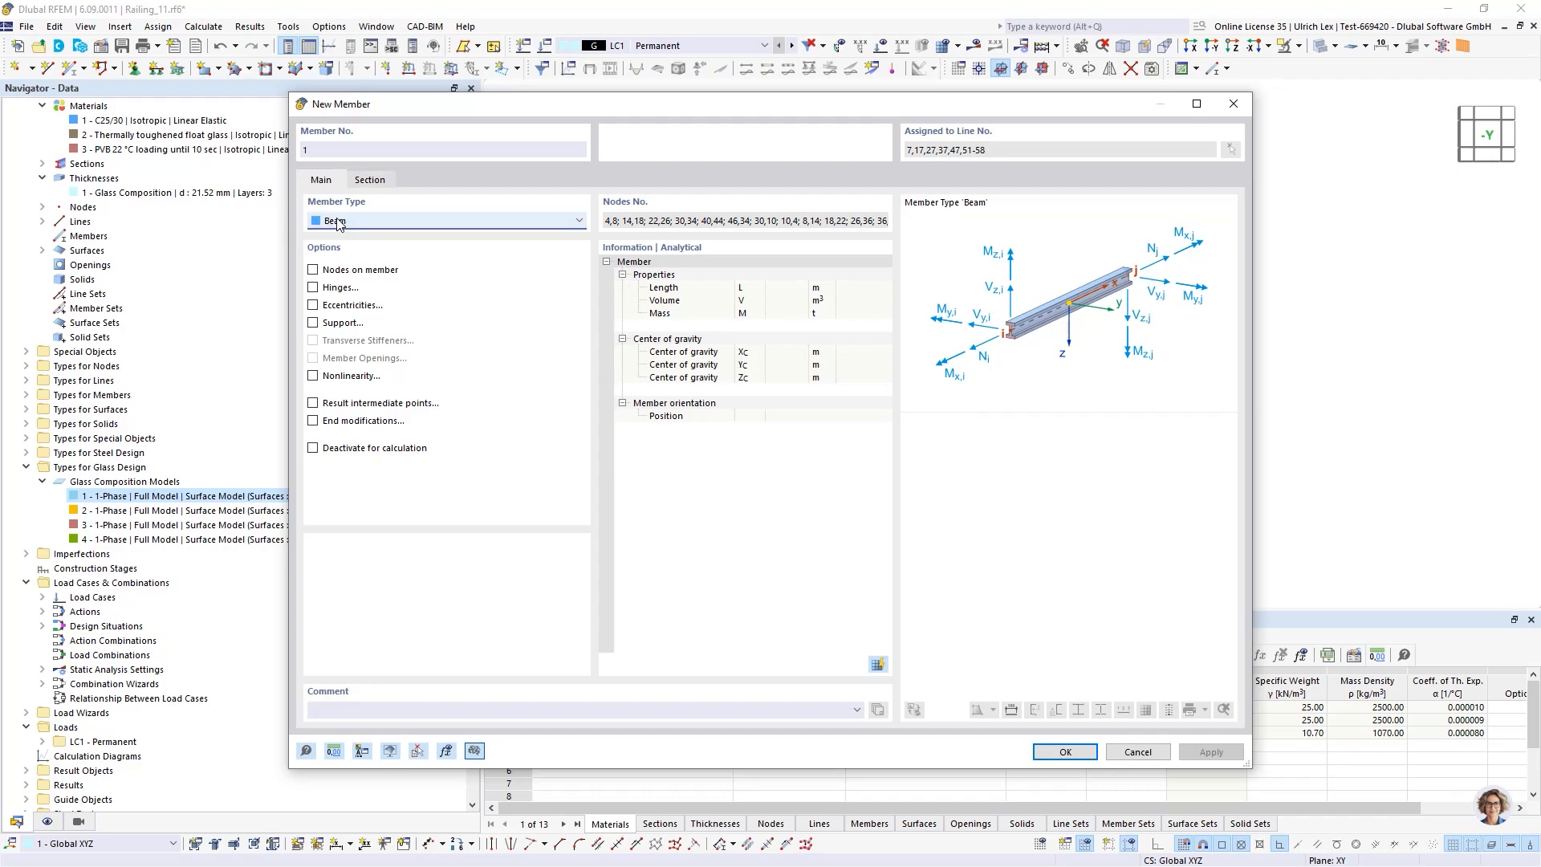
click(369, 181)
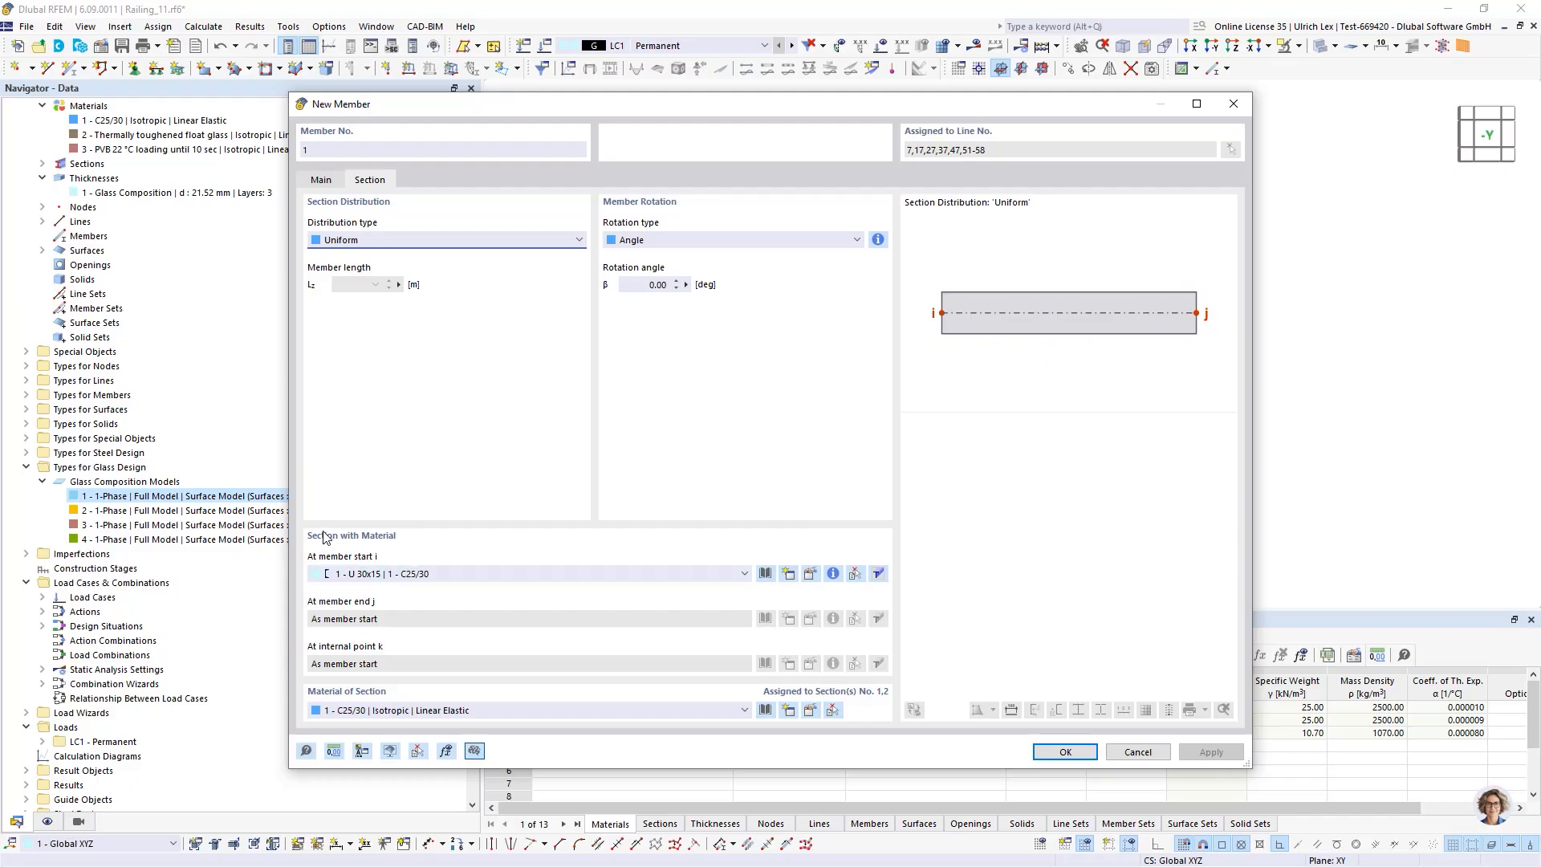
click(810, 574)
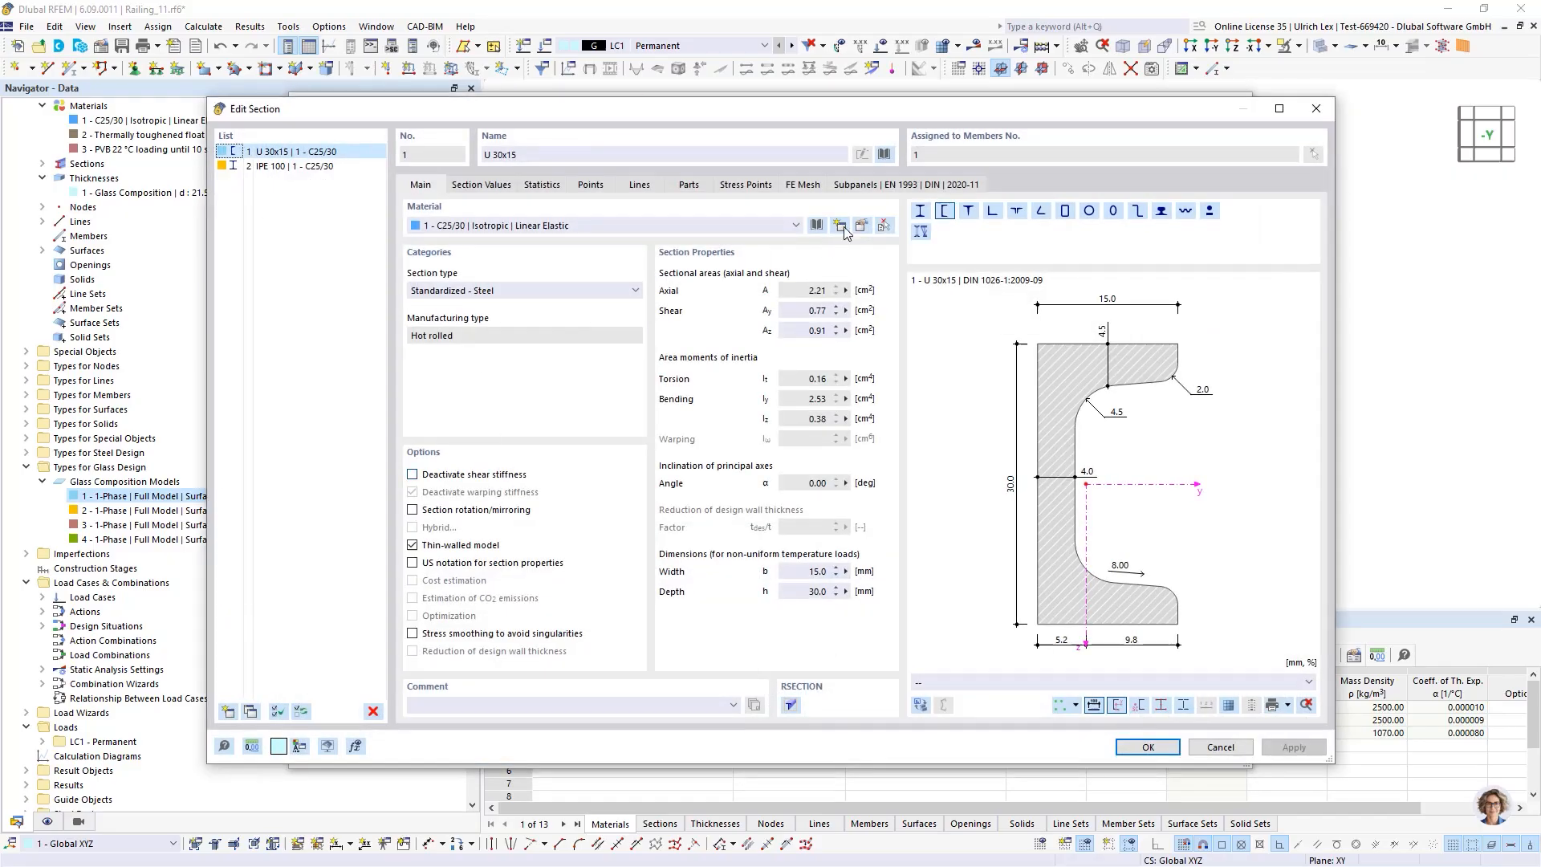
click(884, 155)
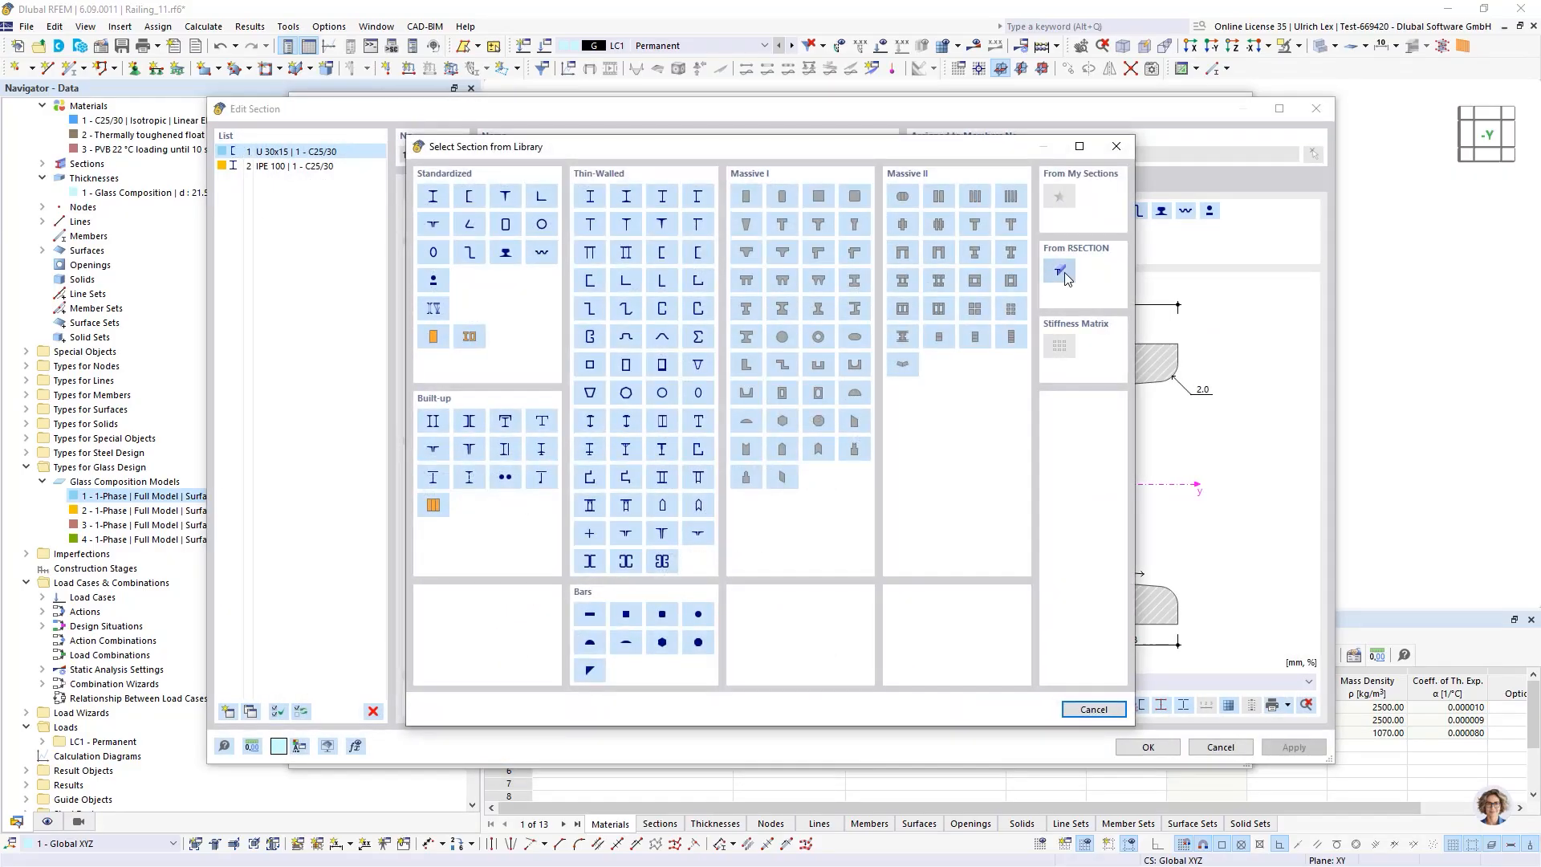
click(1060, 271)
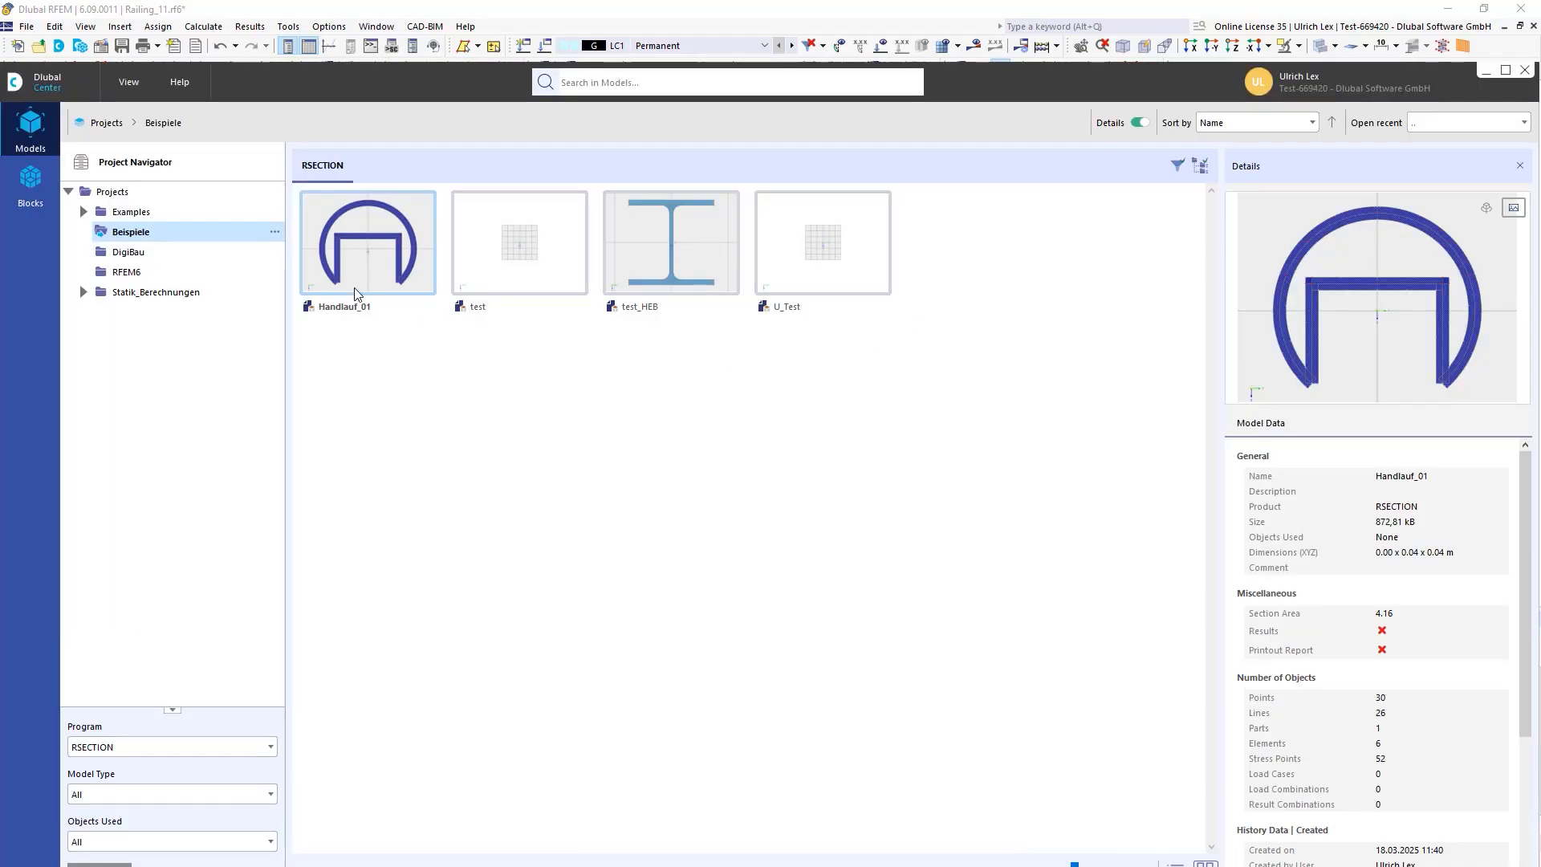
double_click(359, 232)
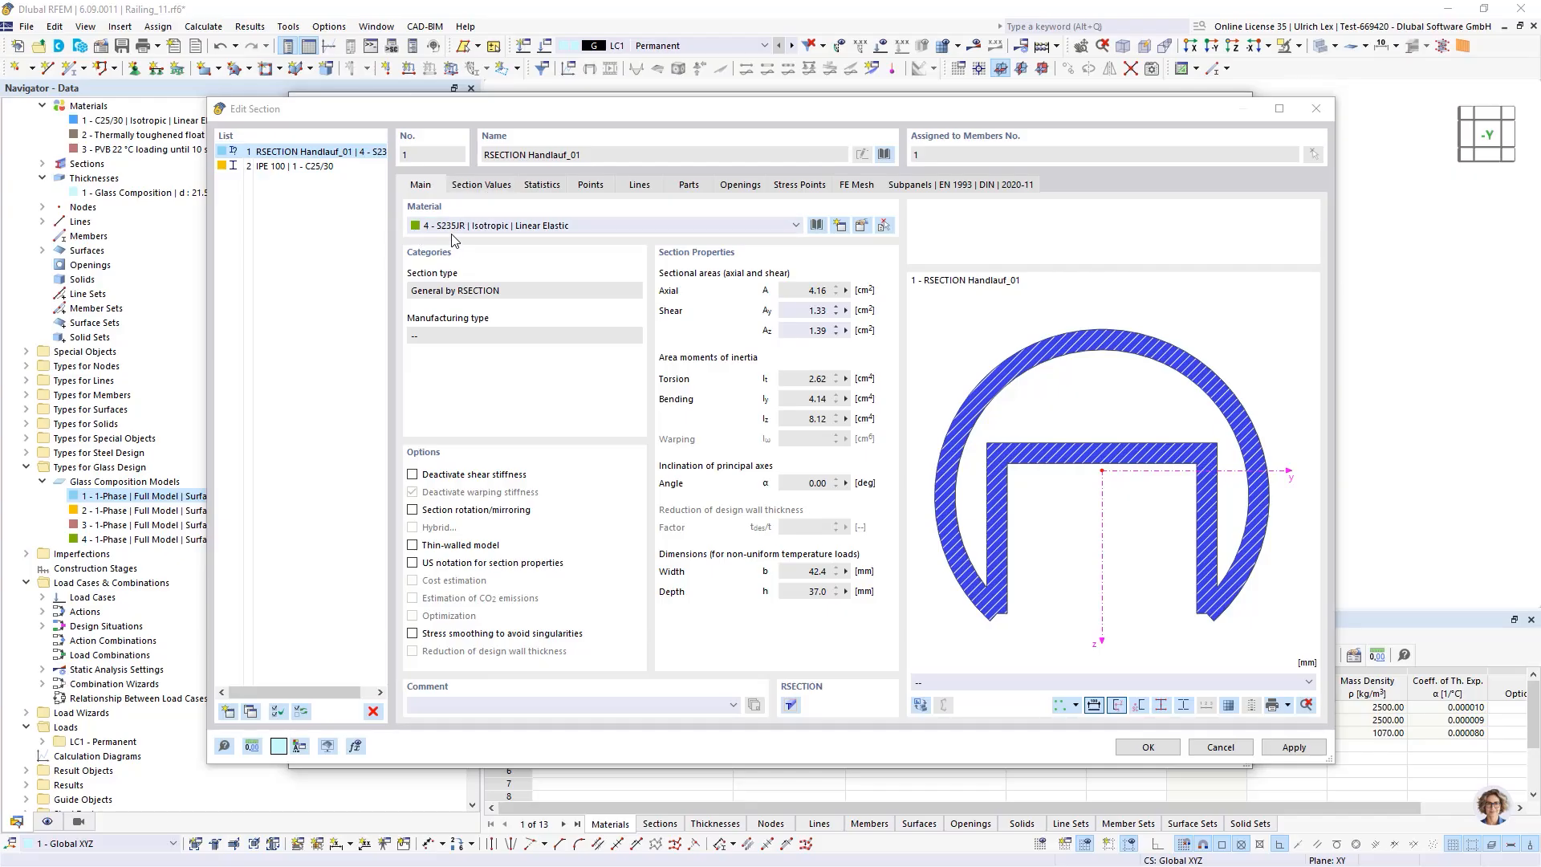
click(1147, 748)
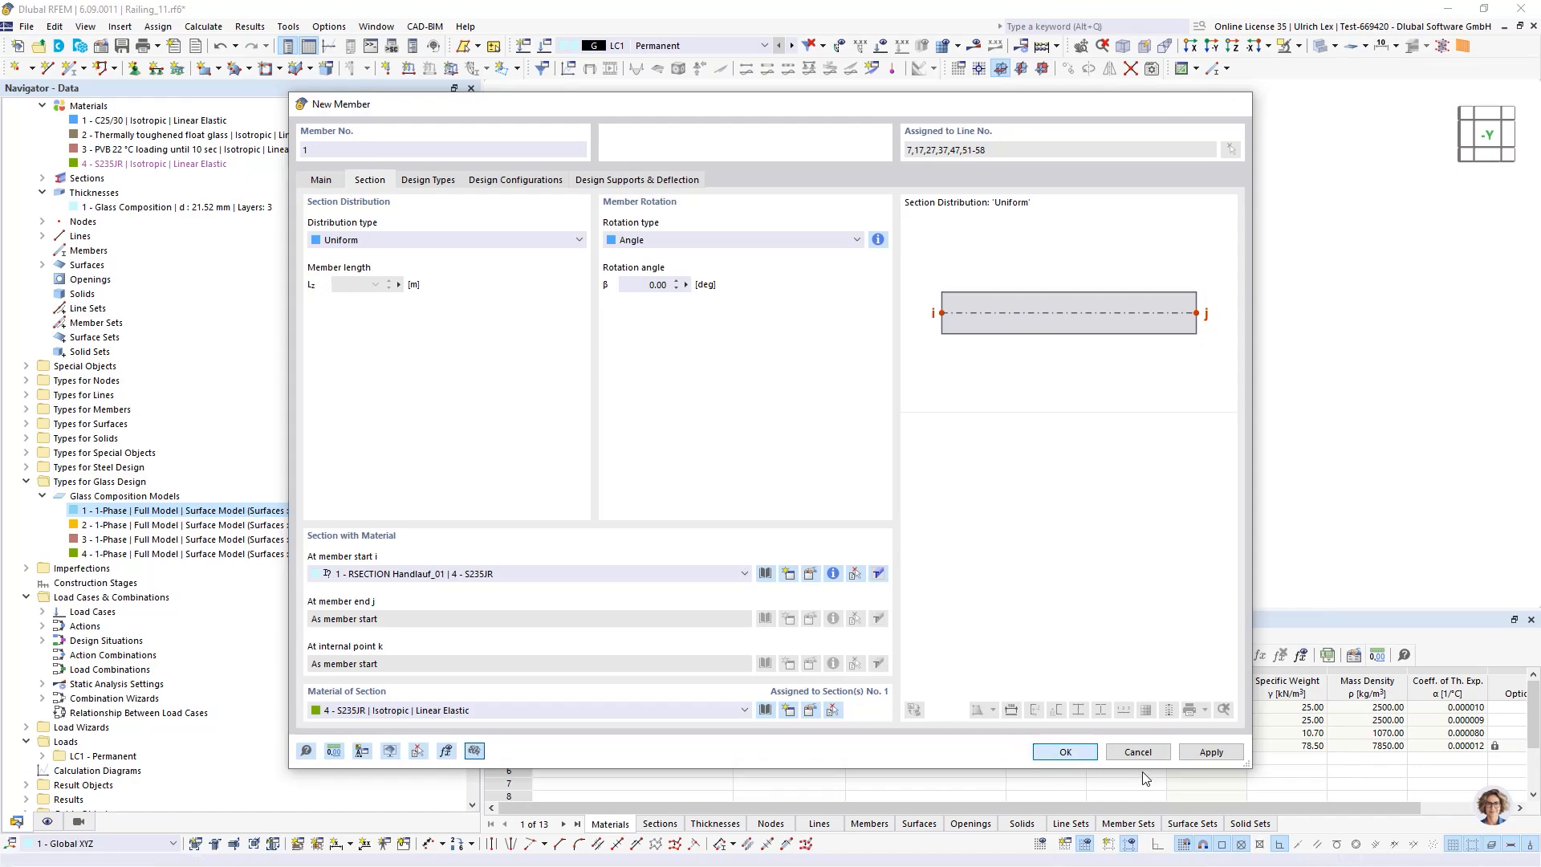
click(1065, 752)
click(1042, 725)
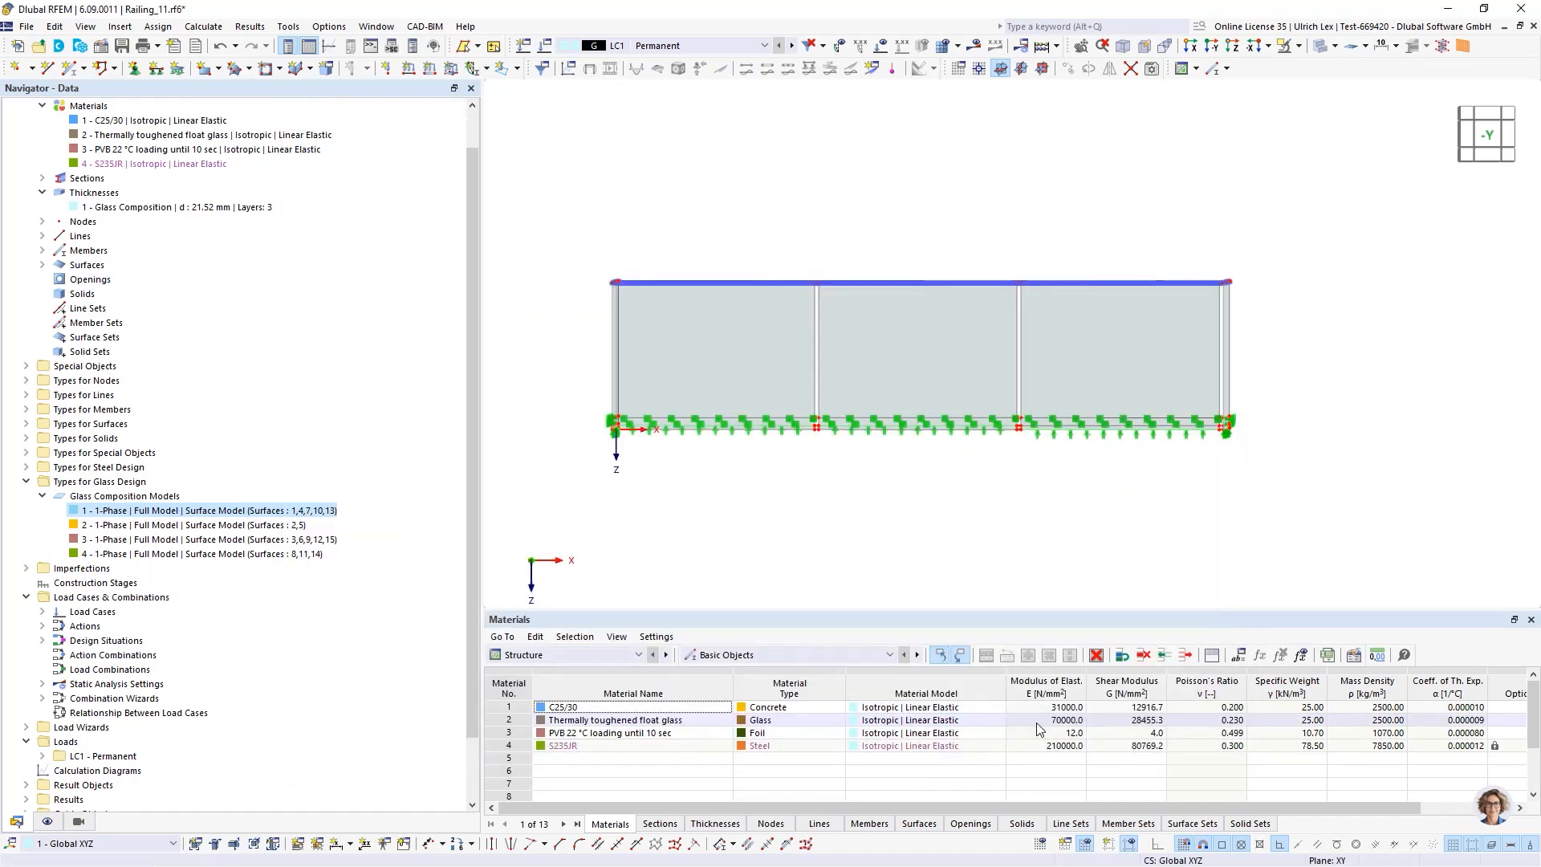
scroll(628, 286, up, 5)
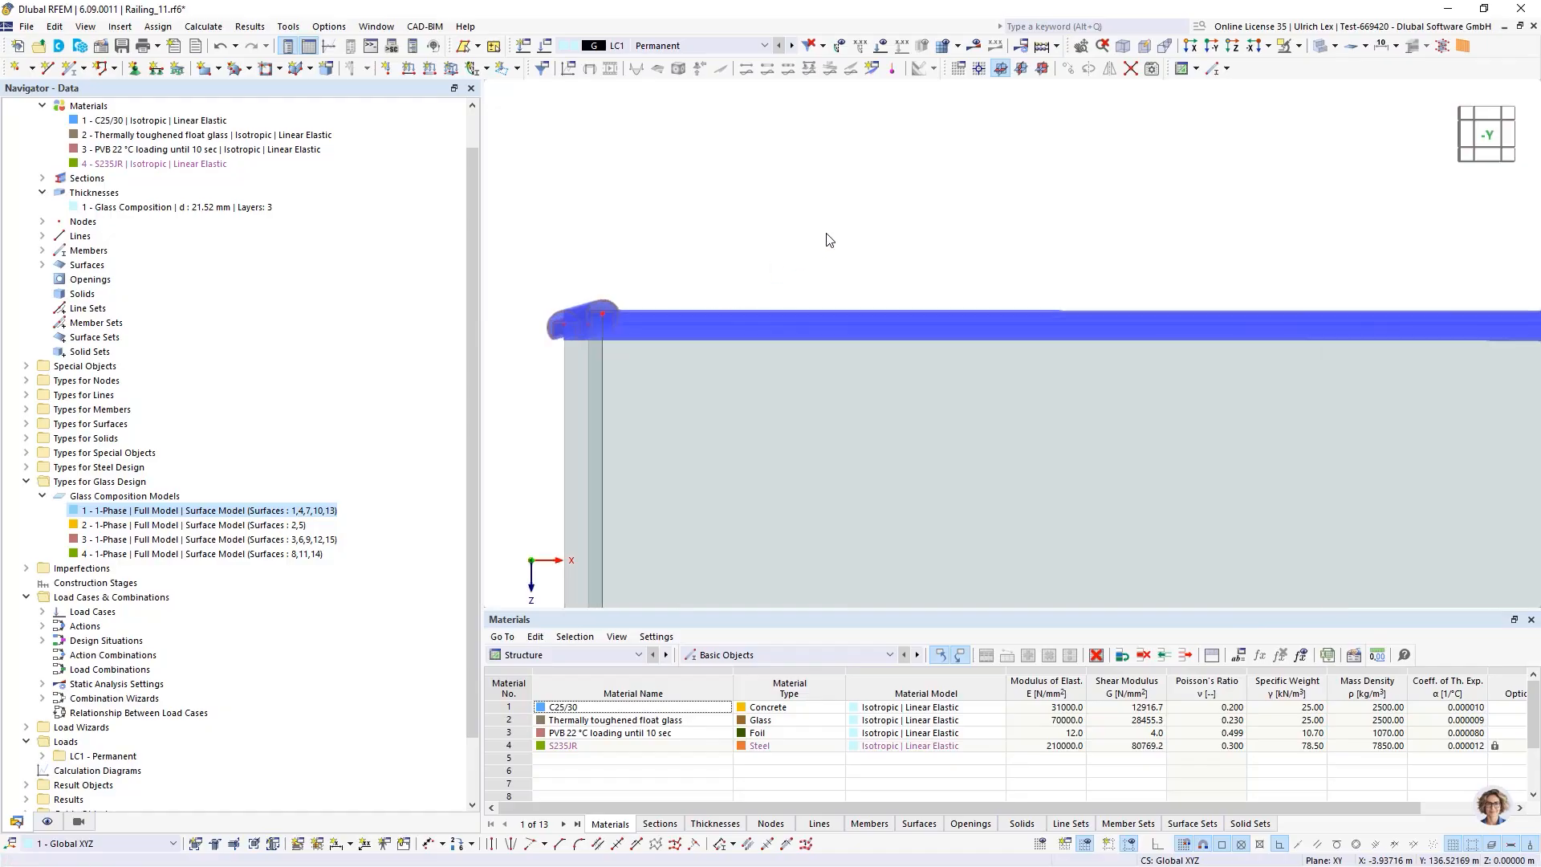
mouse_move(826, 241)
ctrl+middle_down()
mouse_move(881, 220)
mouse_move(792, 241)
mouse_move(802, 248)
ctrl+middle_up()
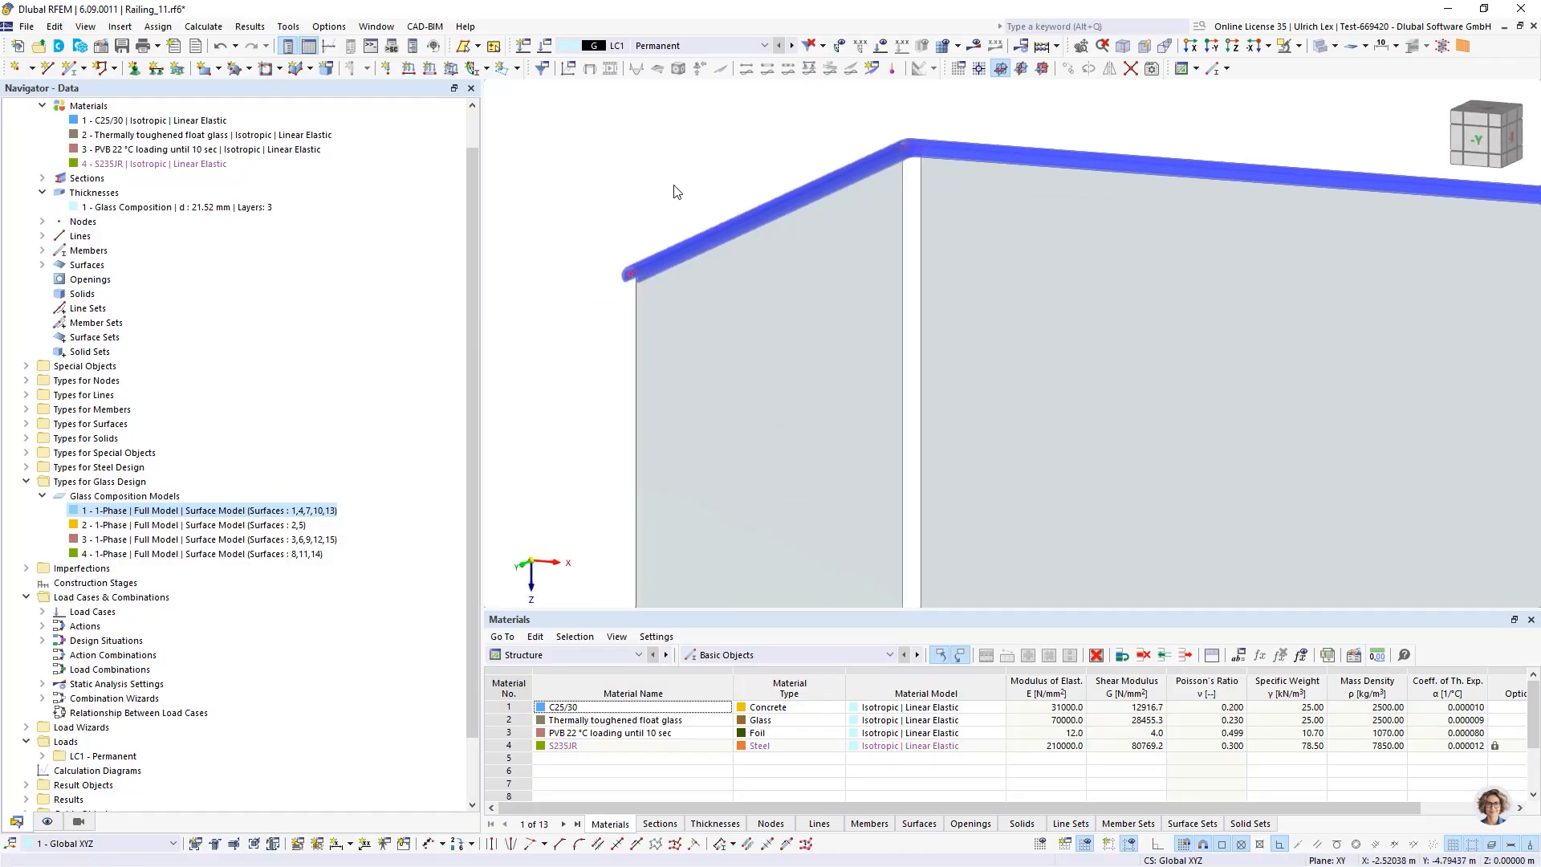
Create a new nodal support type that restrains only the ux translation and confirm it for assignment
scroll(677, 190, down, 5)
ctrl+middle_drag(833, 344, 776, 353)
scroll(775, 199, up, 3)
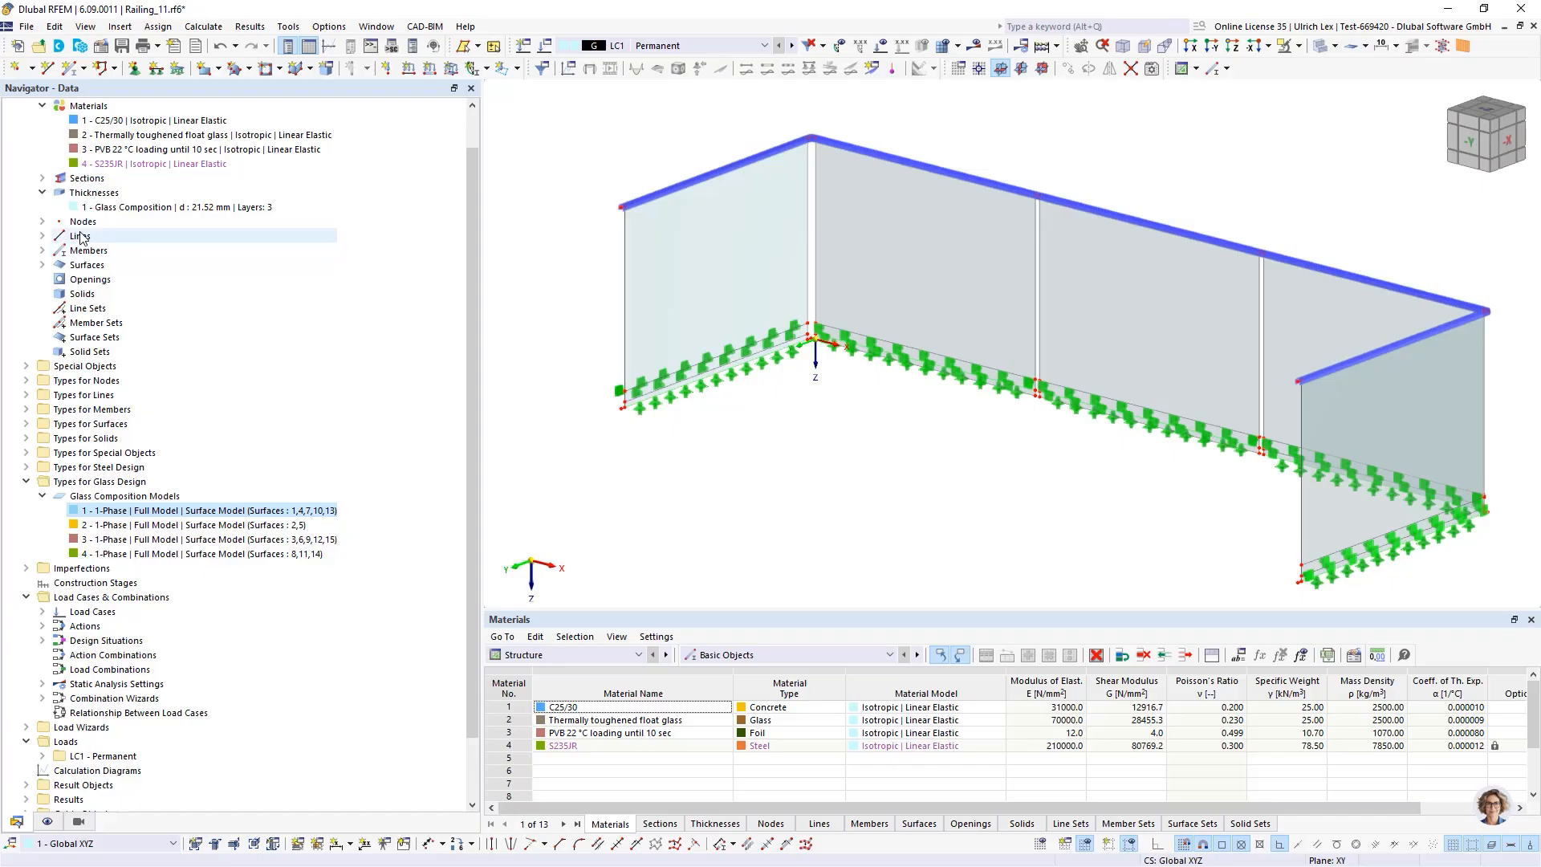
click(134, 67)
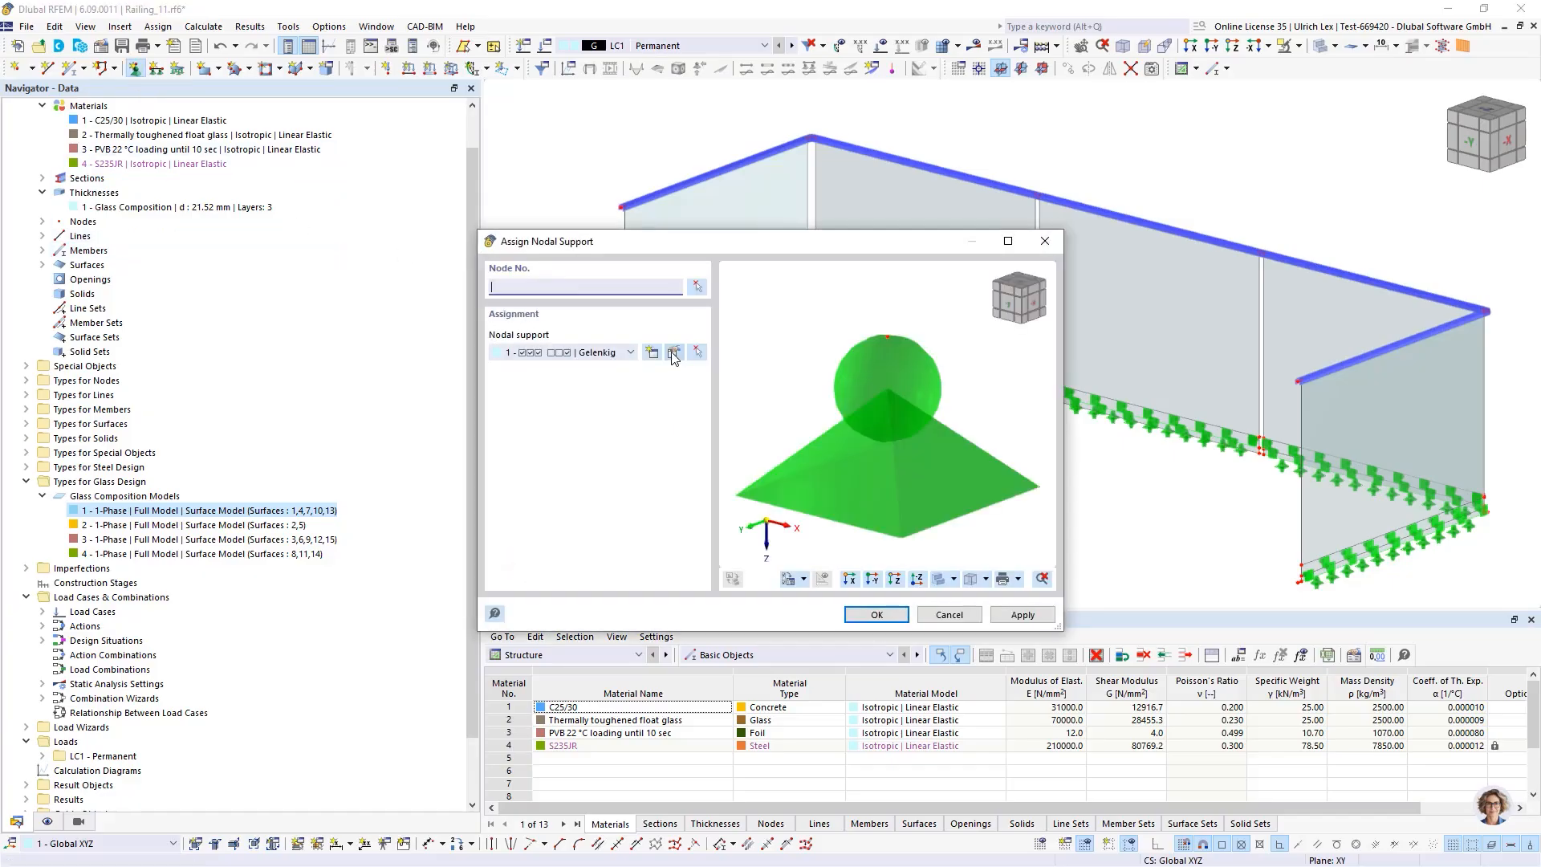
click(653, 353)
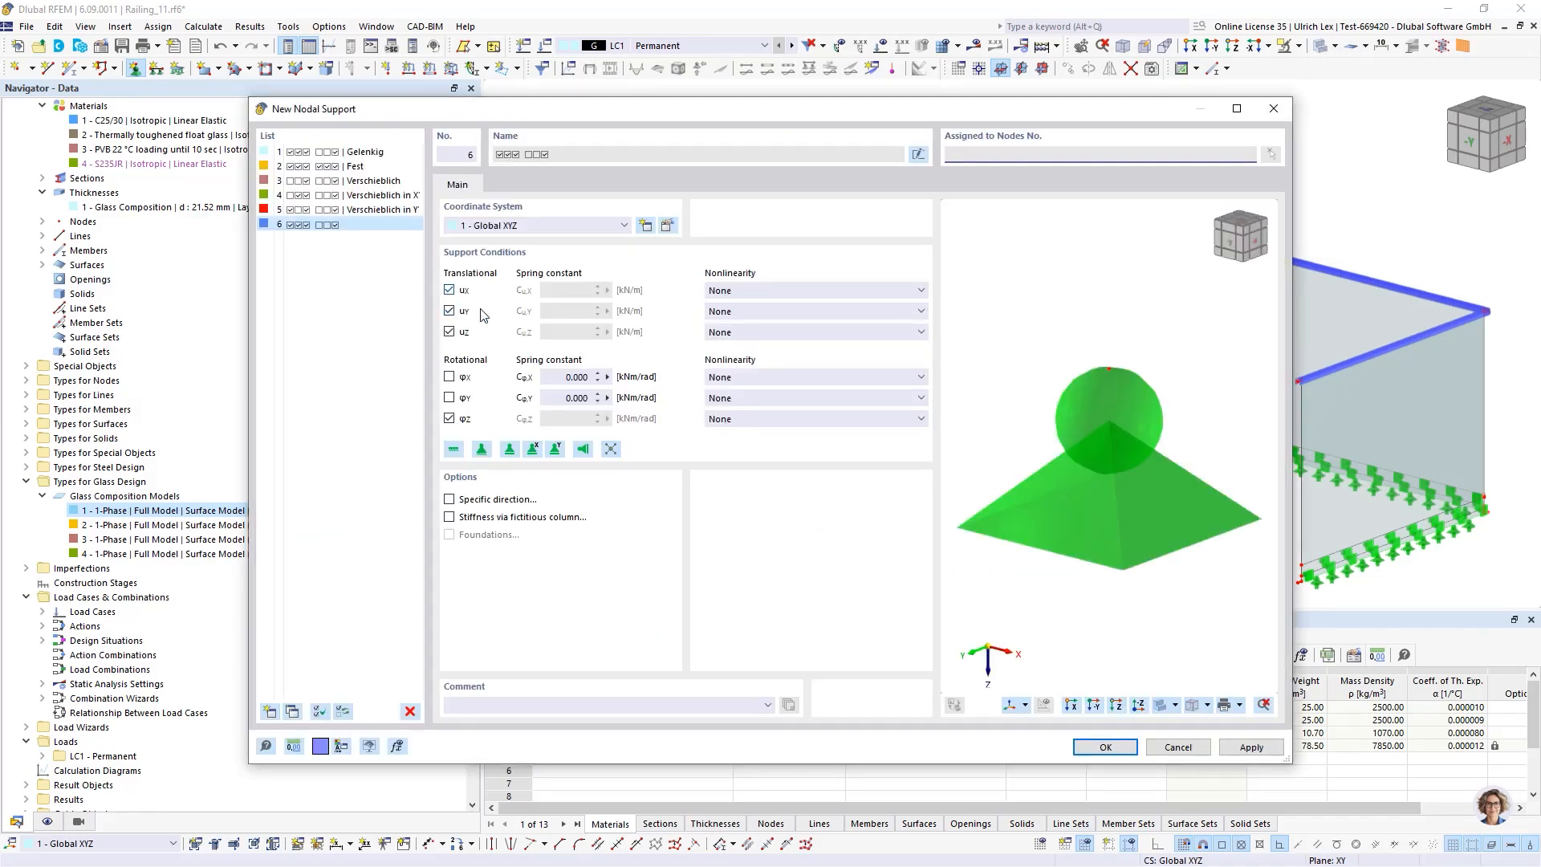
click(450, 311)
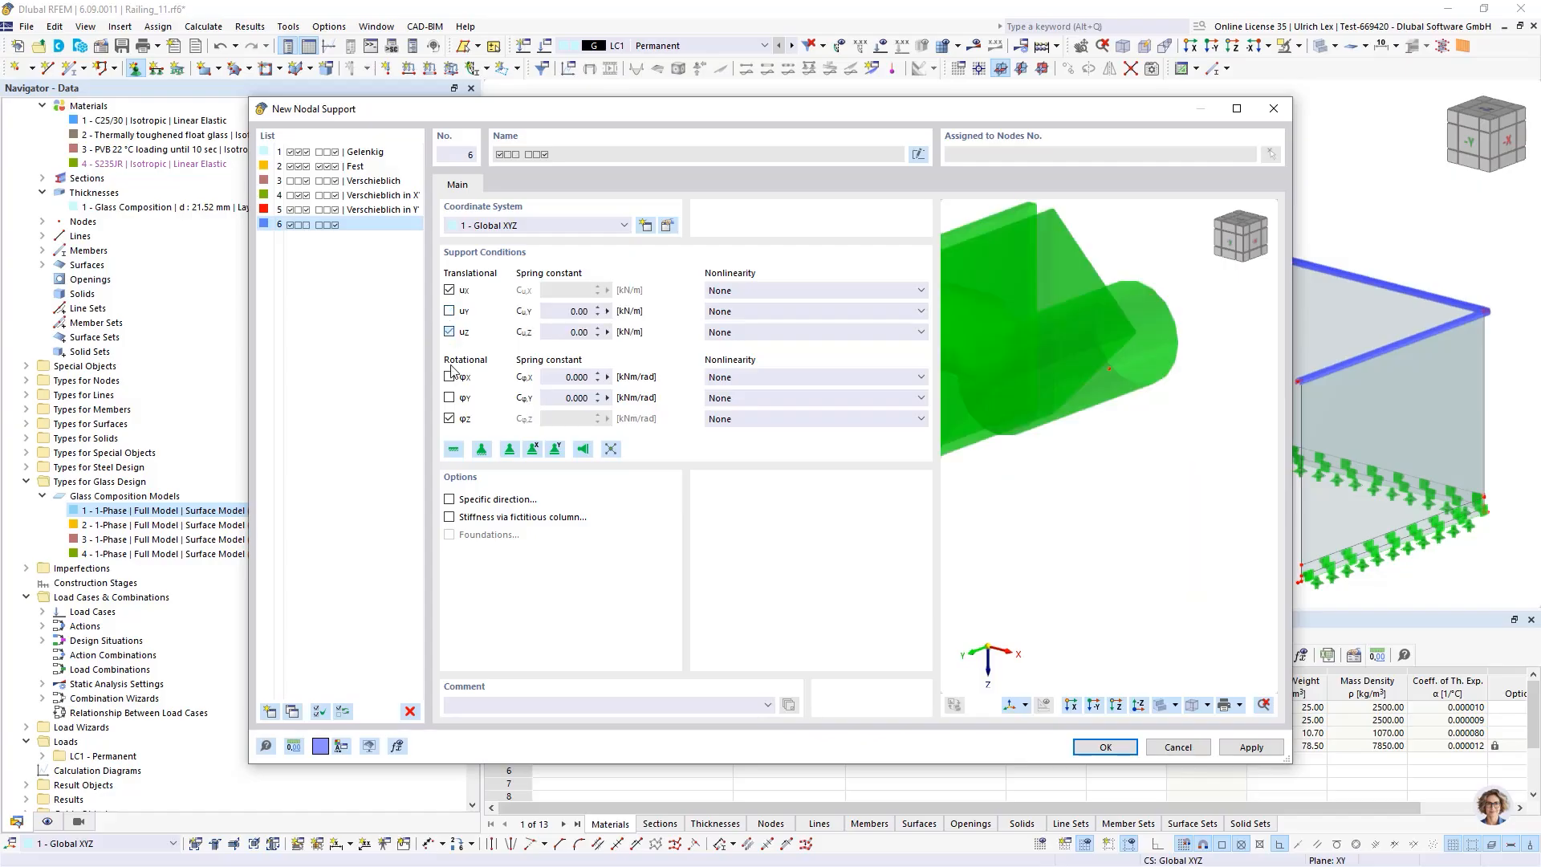
click(1106, 746)
click(876, 614)
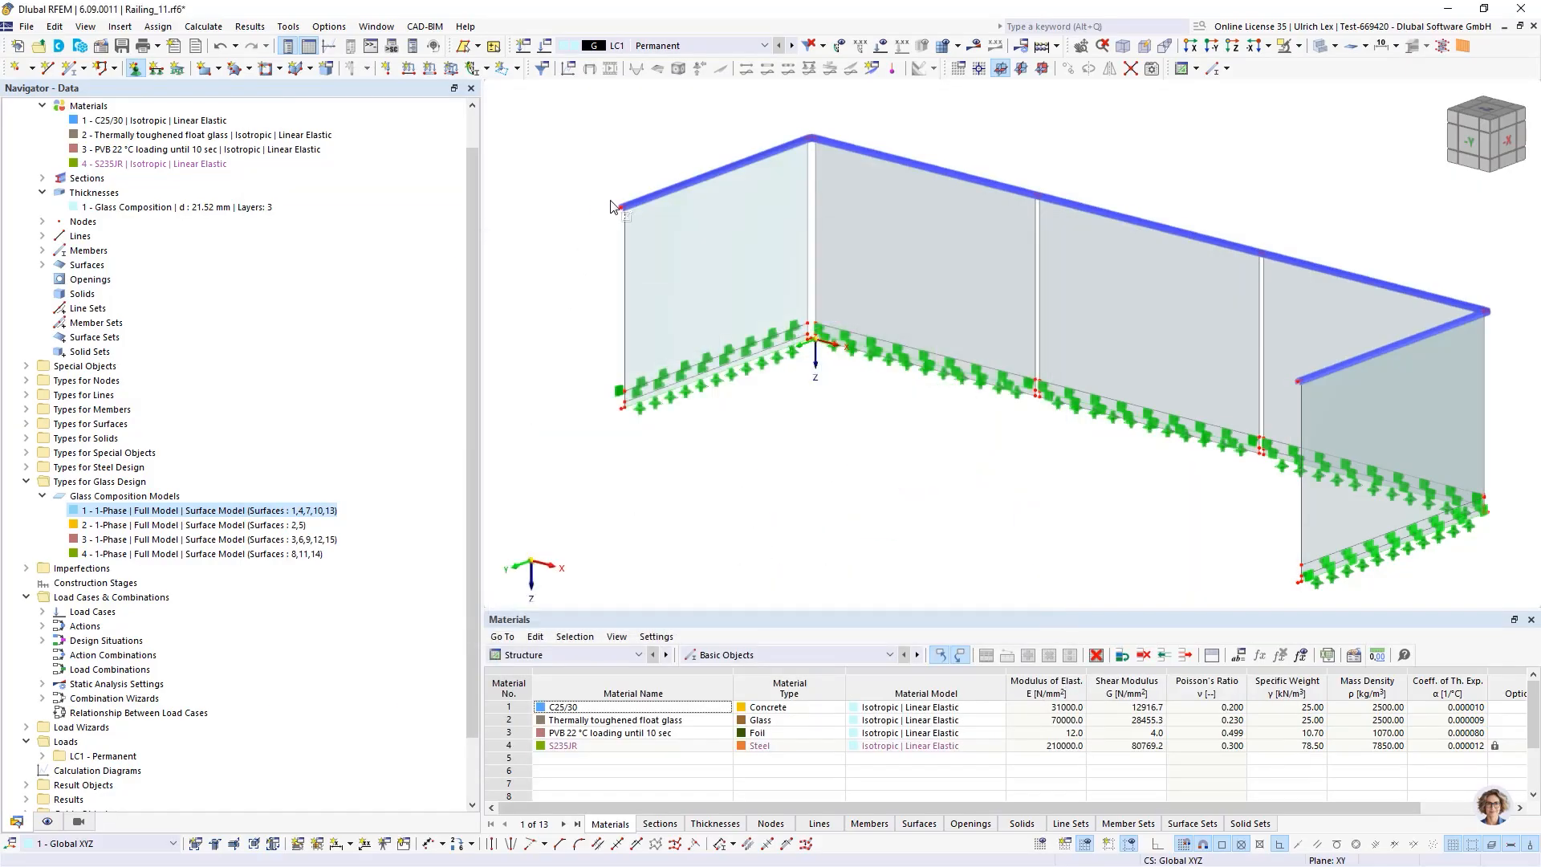
Assign the new nodal support to the end node of the handrail member
scroll(622, 223, up, 5)
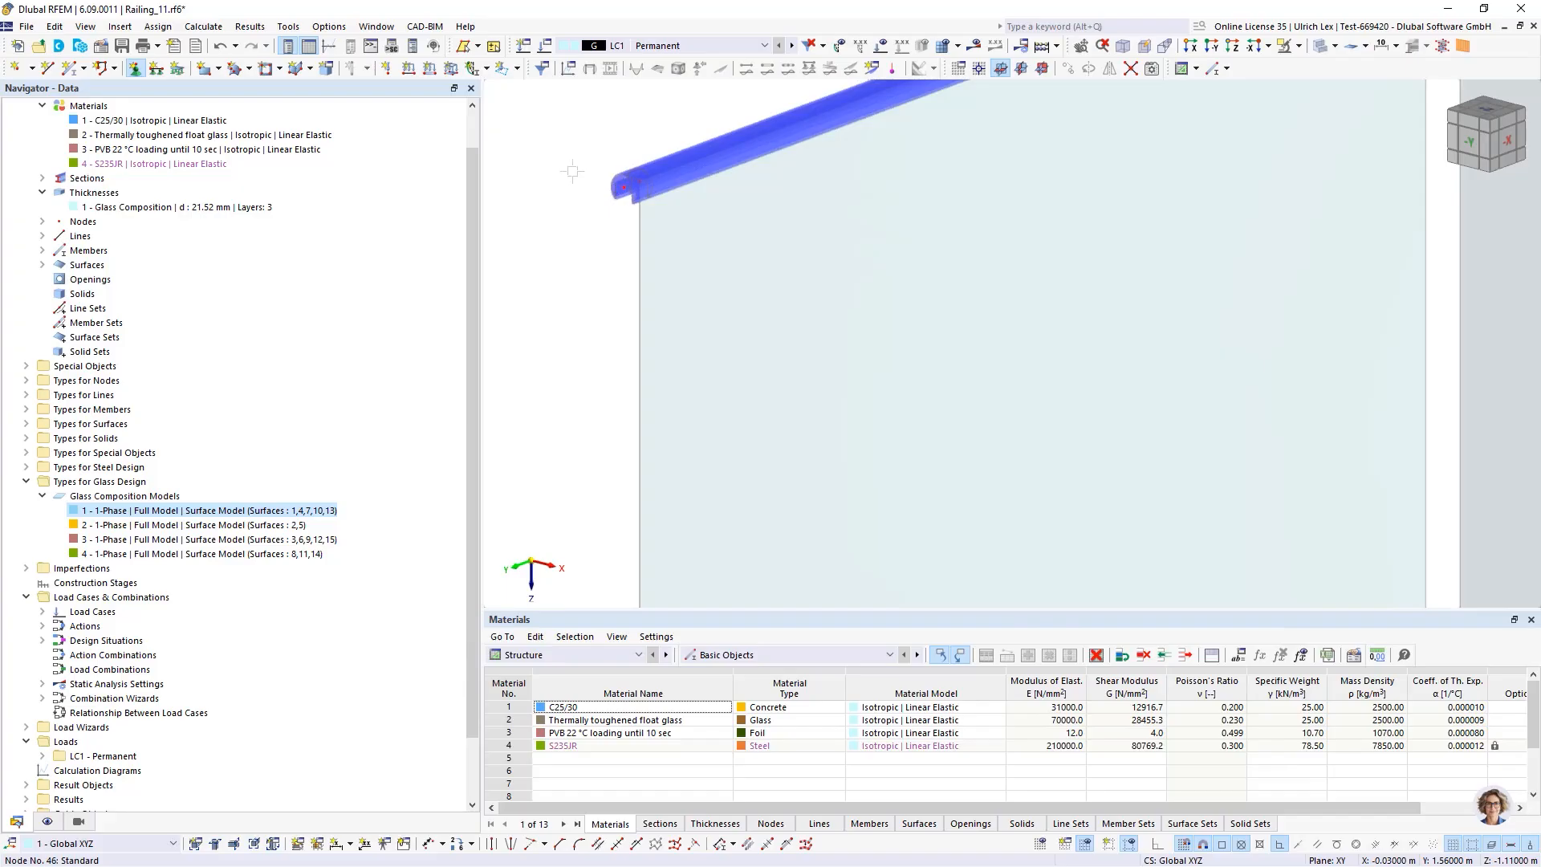
scroll(550, 237, down, 5)
scroll(784, 301, up, 5)
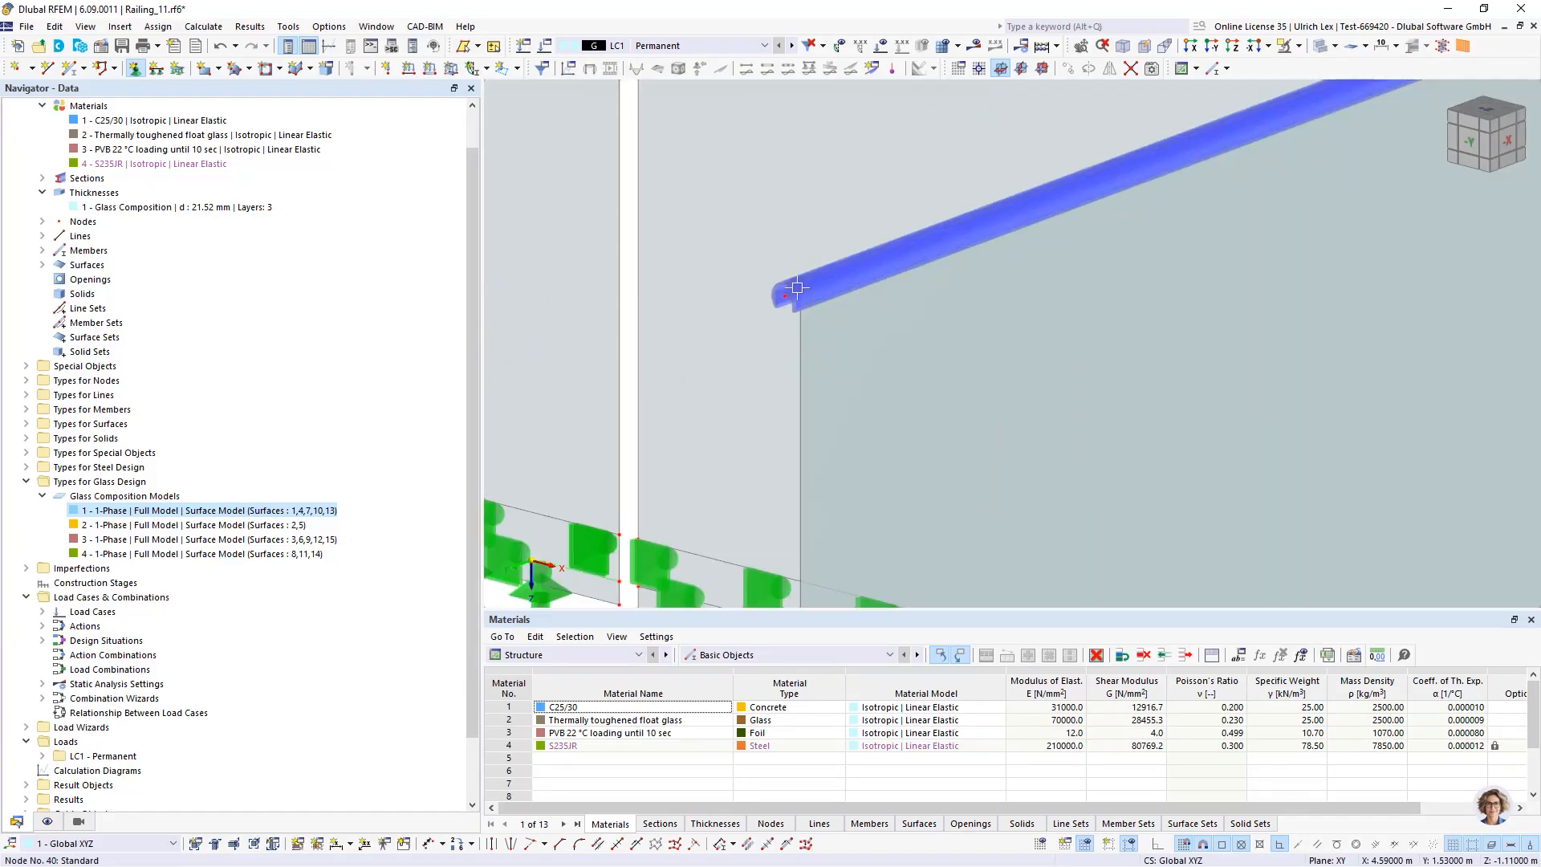
click(784, 301)
scroll(897, 363, down, 5)
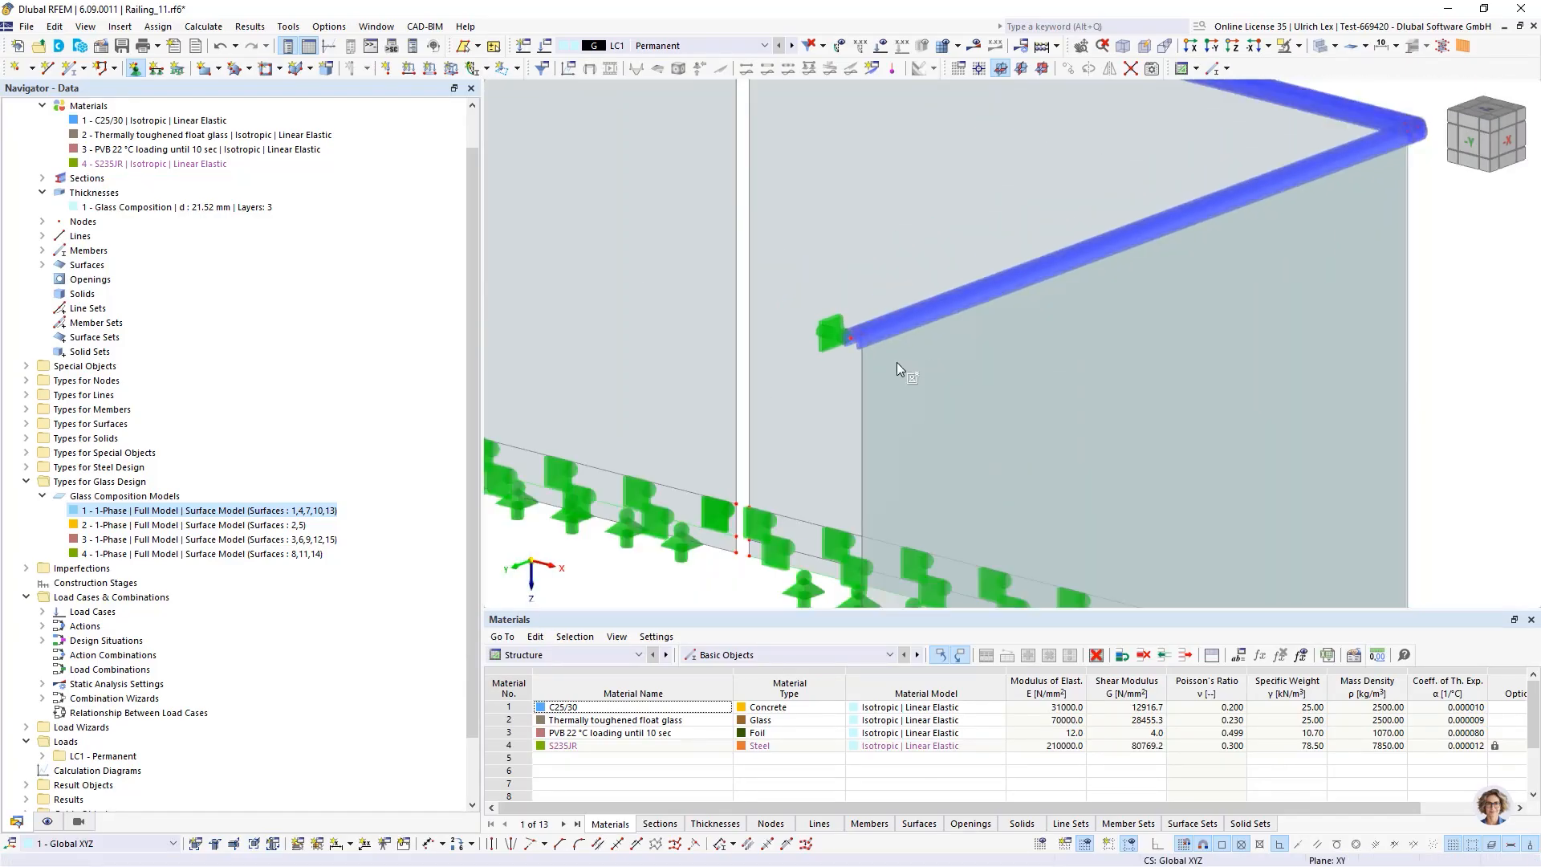
scroll(898, 361, down, 3)
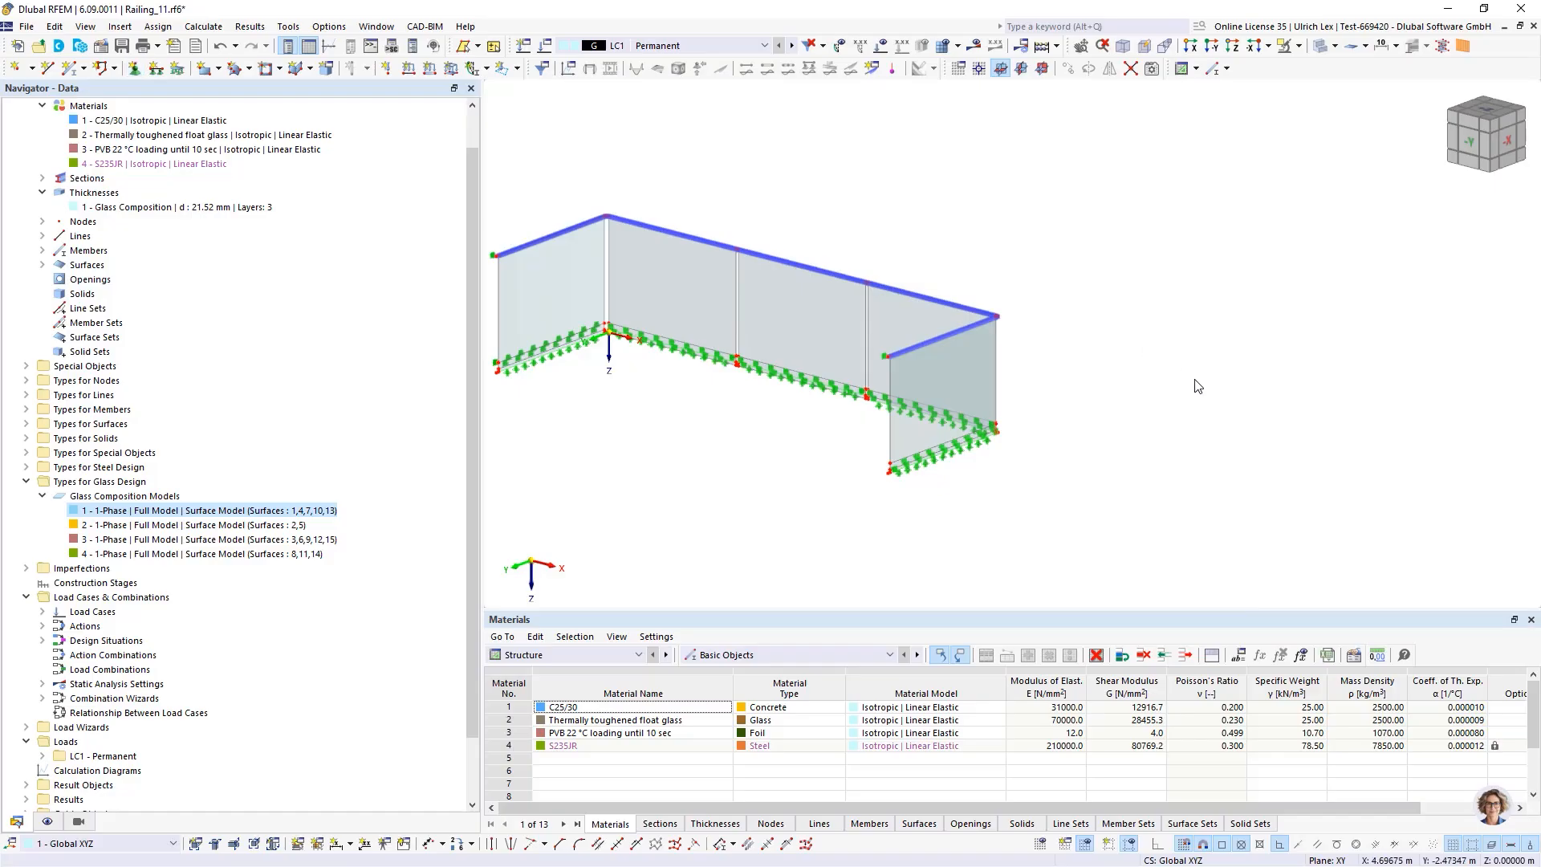
Inspect the handrail member and the glass panel junctions along the top edge
scroll(784, 384, down, 2)
ctrl+middle_drag(759, 447, 791, 414)
scroll(802, 292, up, 4)
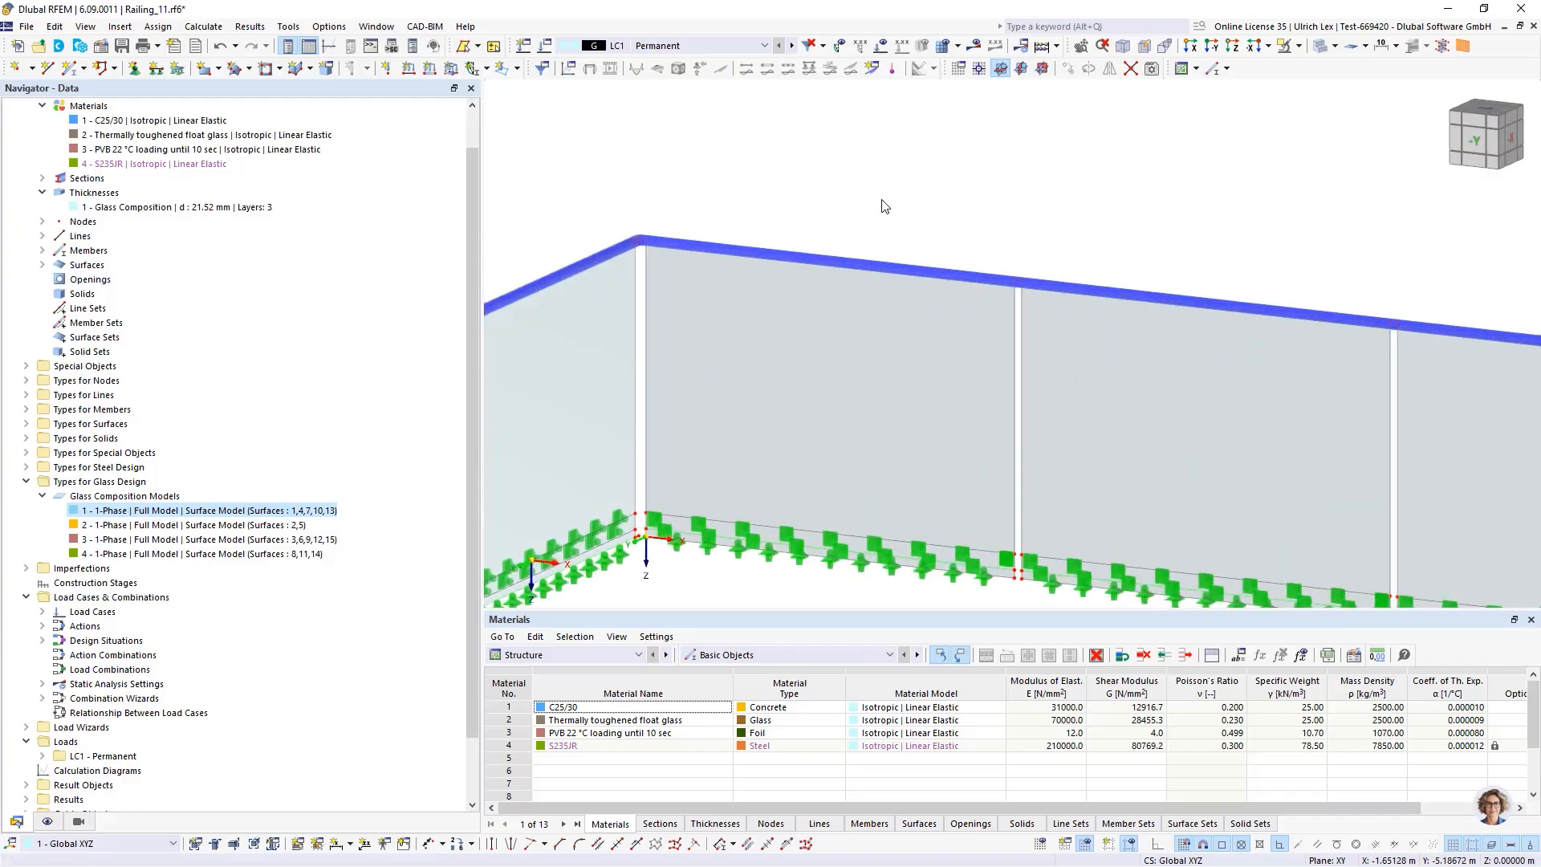
click(731, 283)
scroll(1032, 286, up, 2)
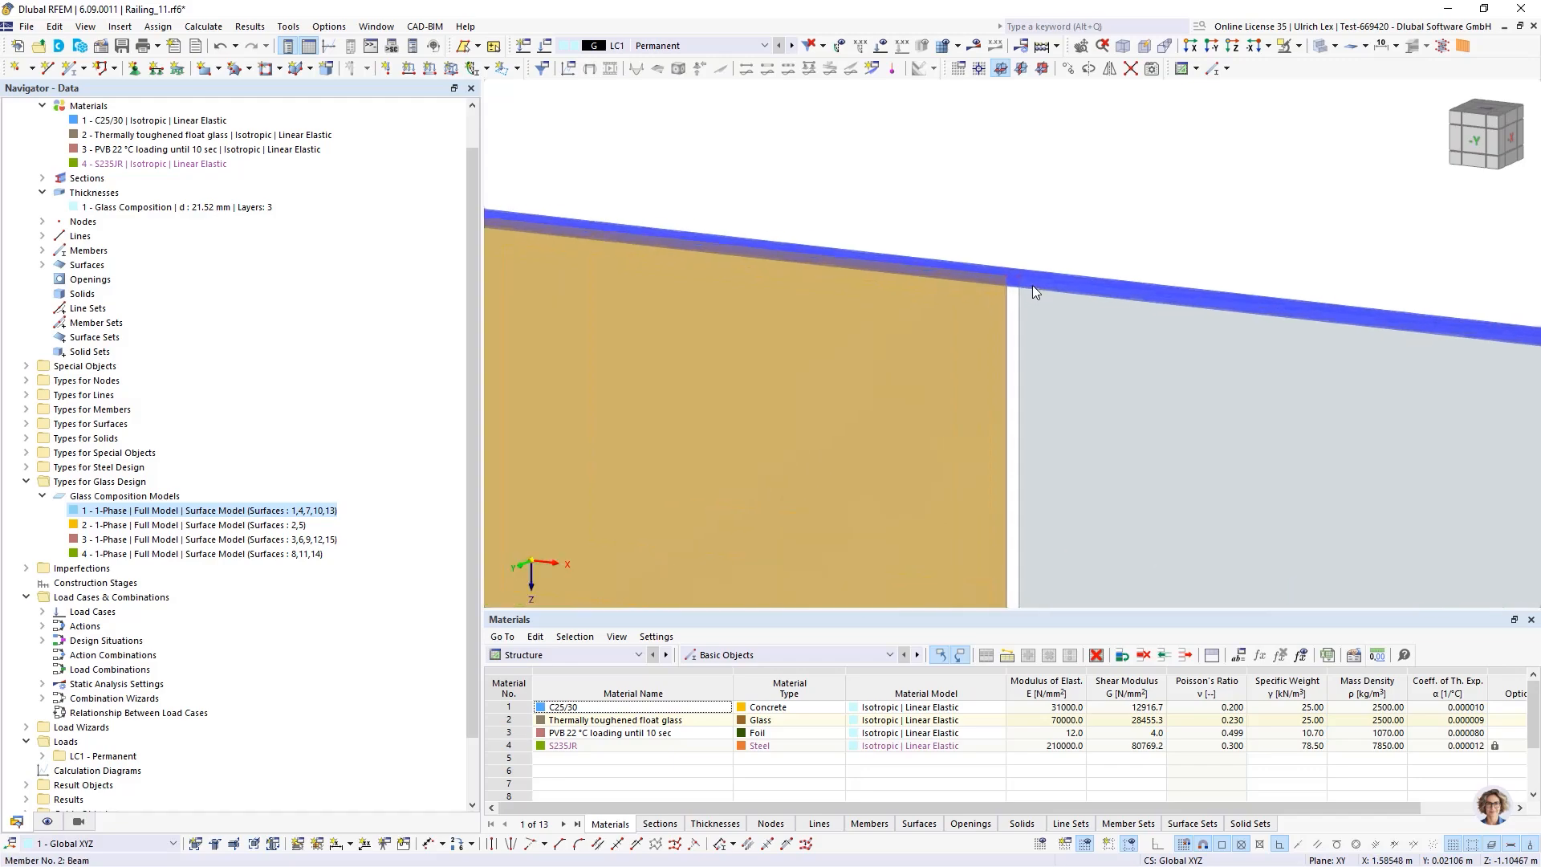
scroll(1032, 285, up, 1)
click(995, 240)
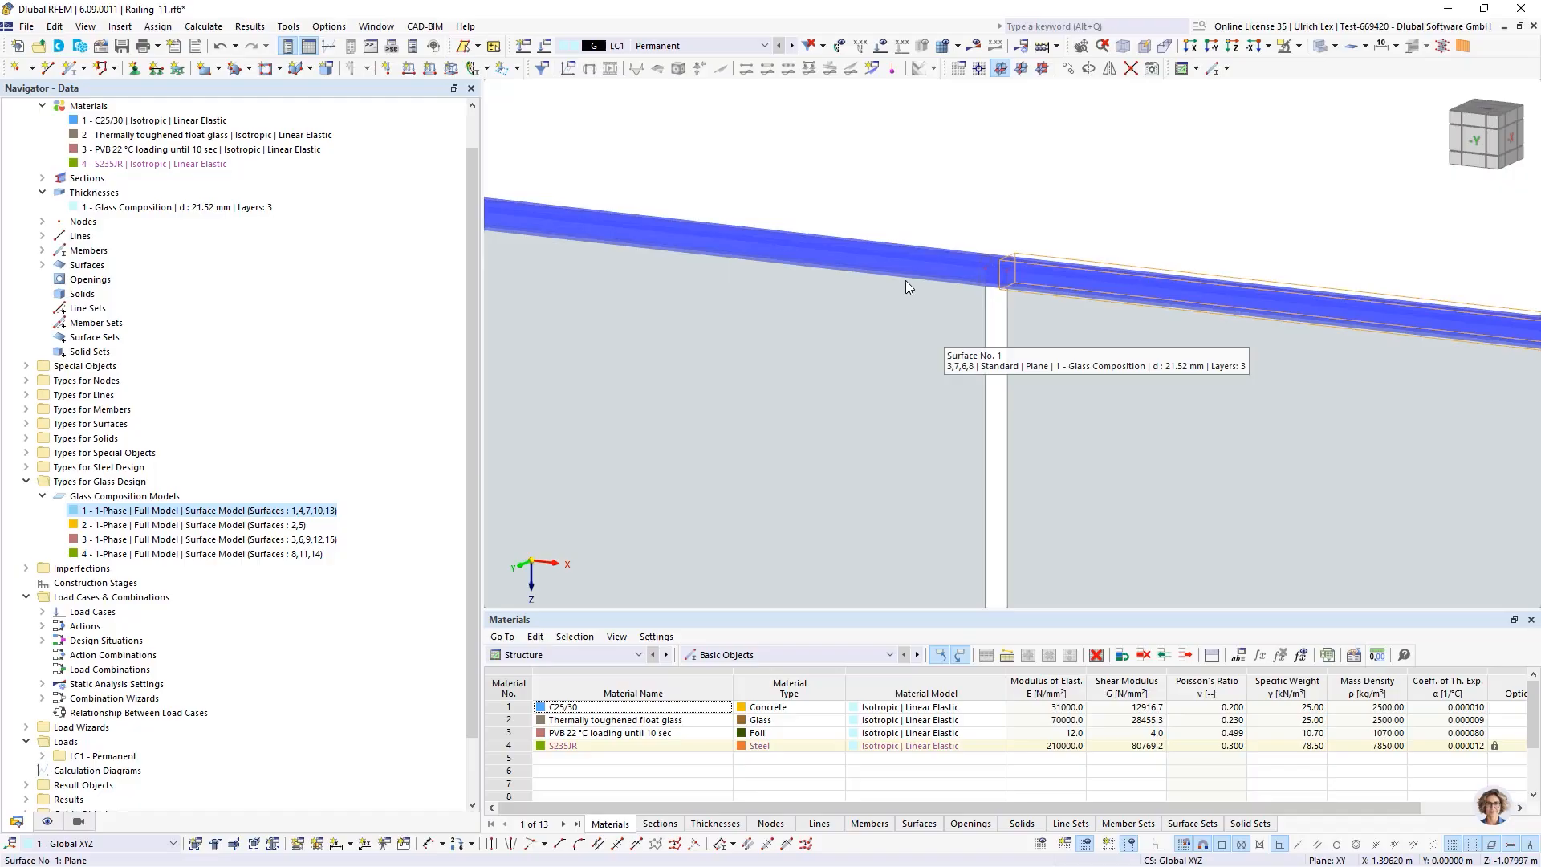
scroll(905, 288, down, 4)
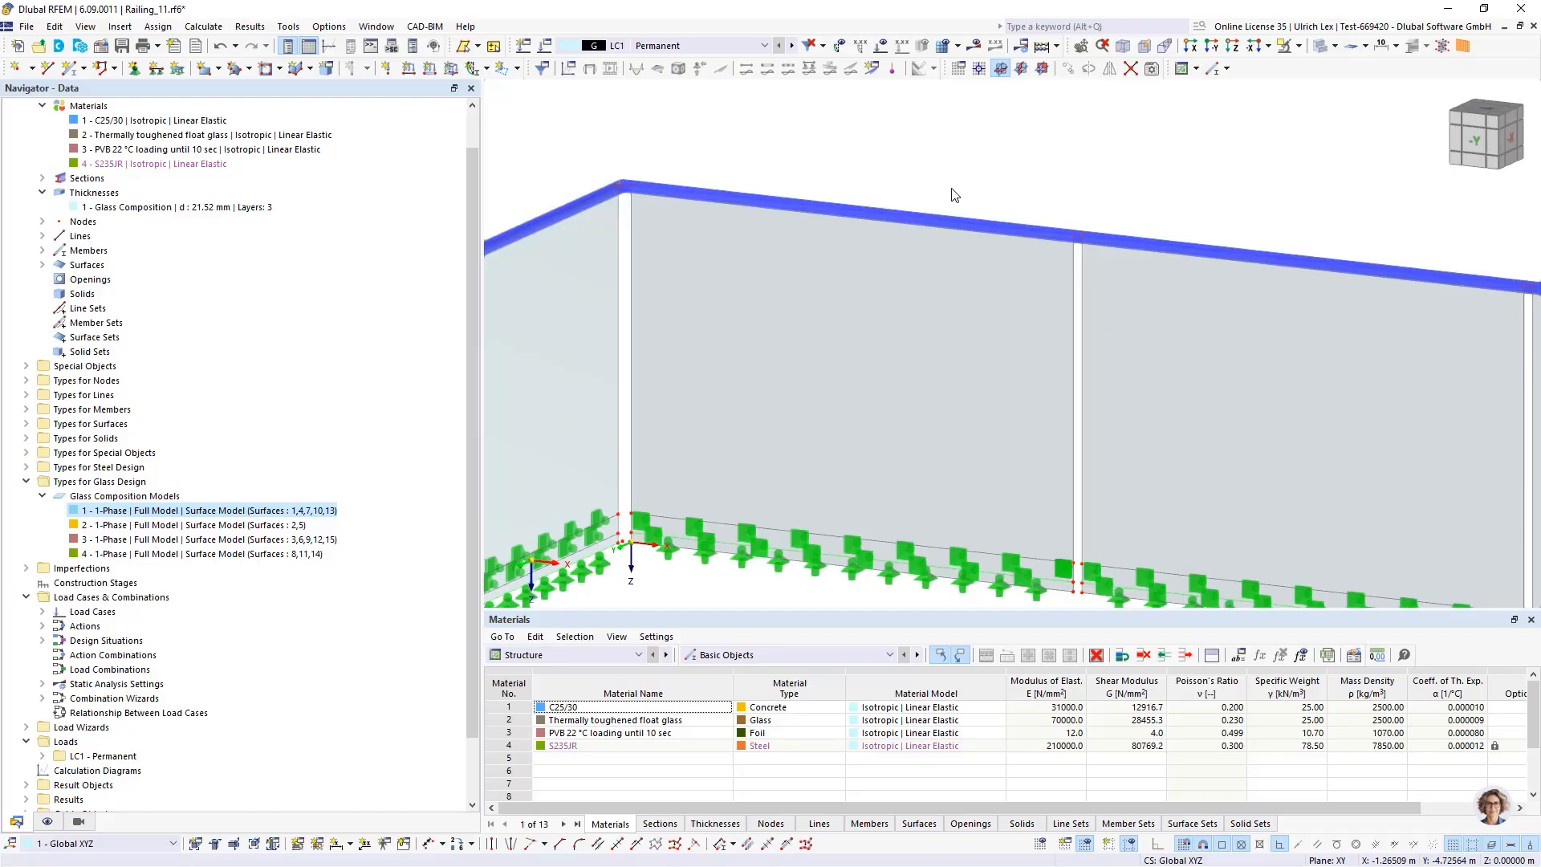
scroll(951, 195, down, 2)
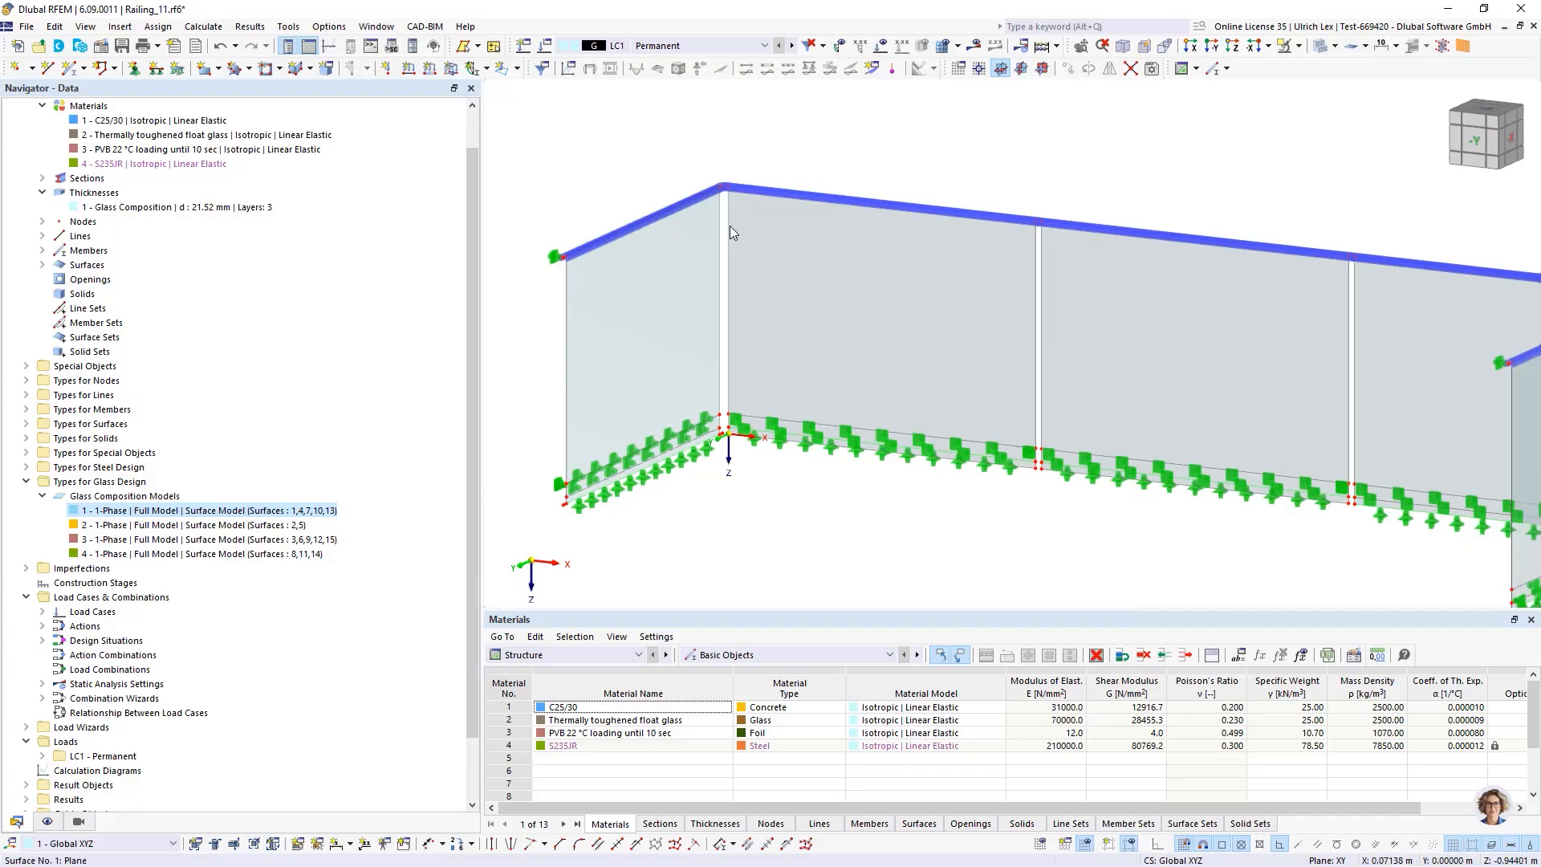
scroll(621, 278, down, 2)
scroll(818, 210, up, 3)
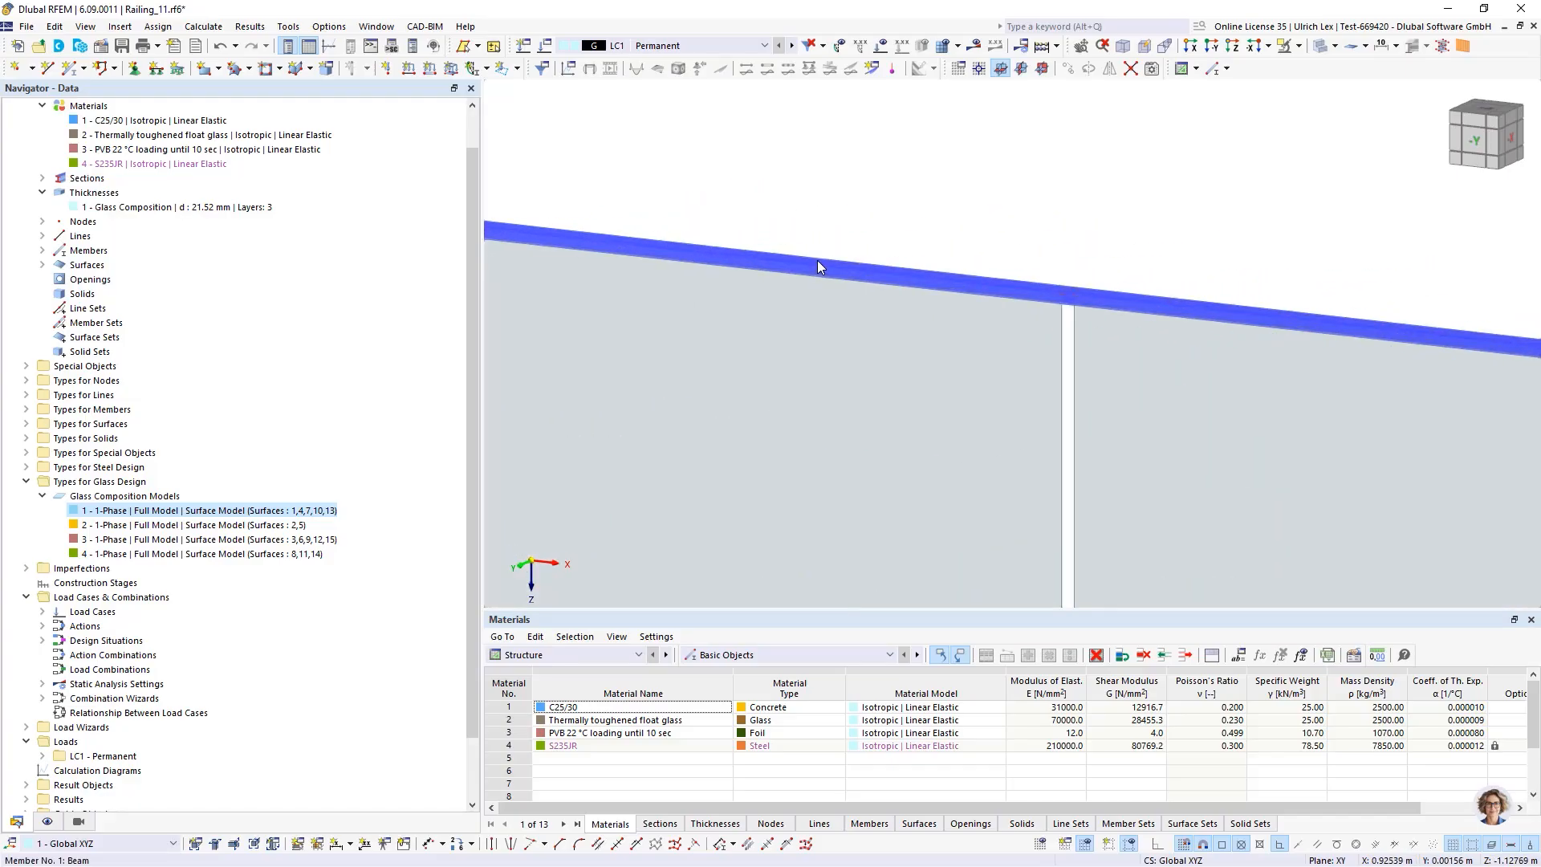
right_click(818, 260)
mouse_move(1138, 344)
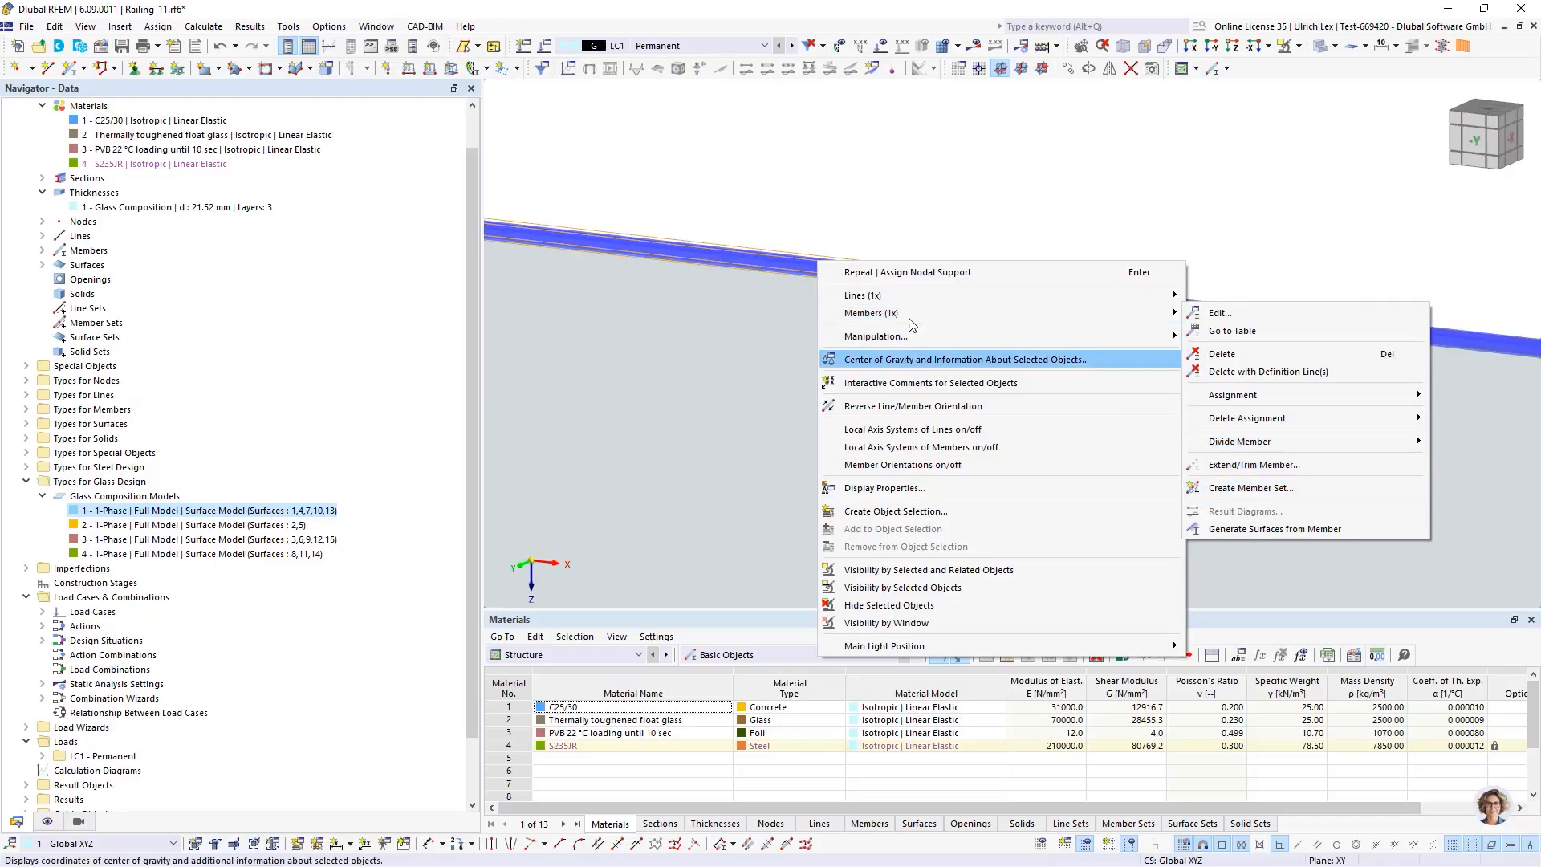
mouse_move(886, 299)
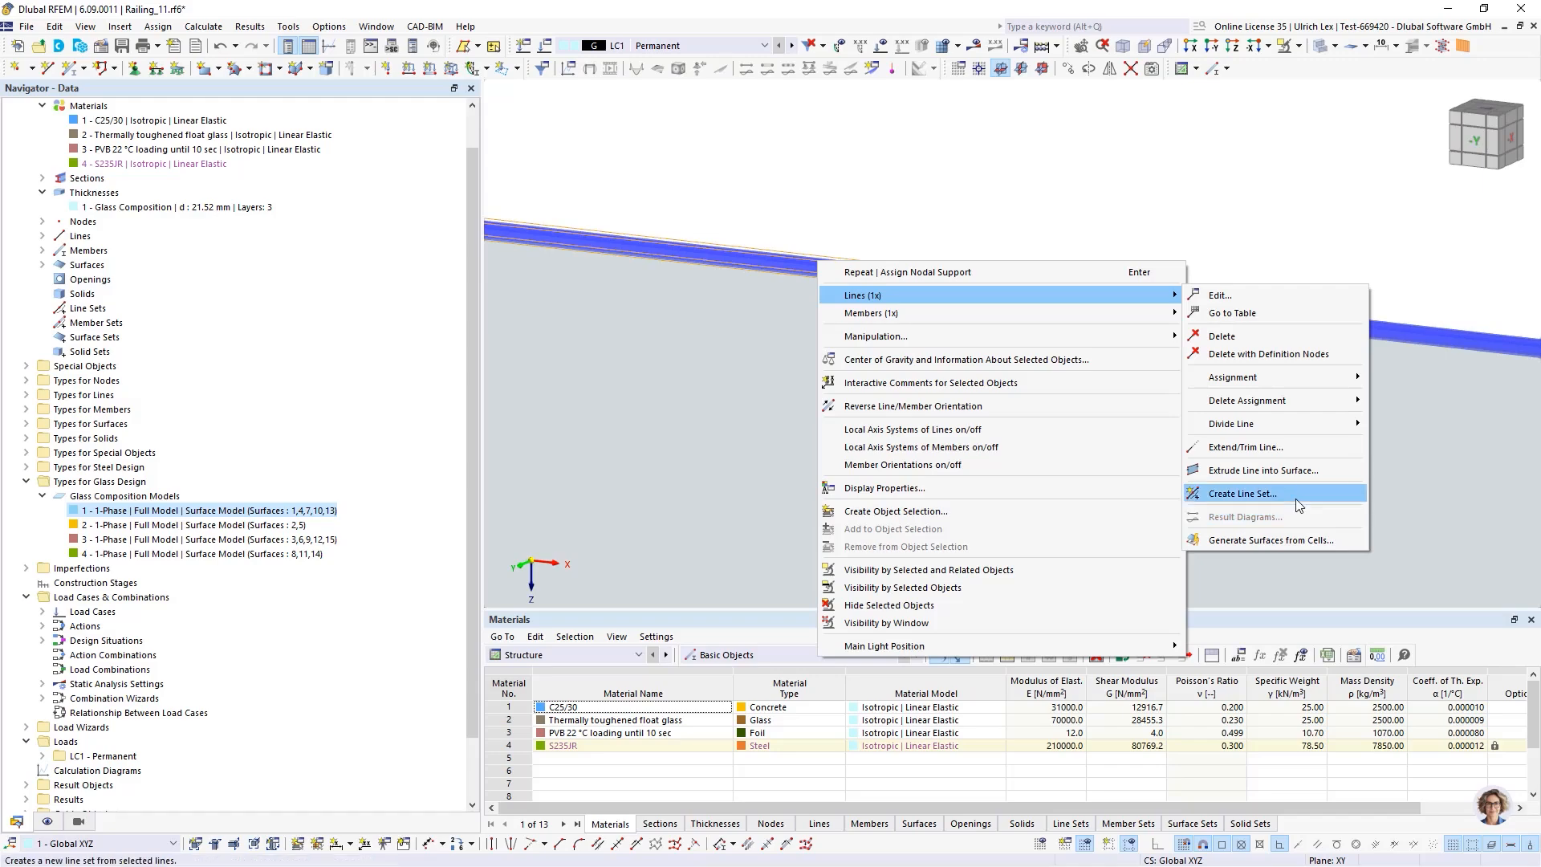
click(1140, 163)
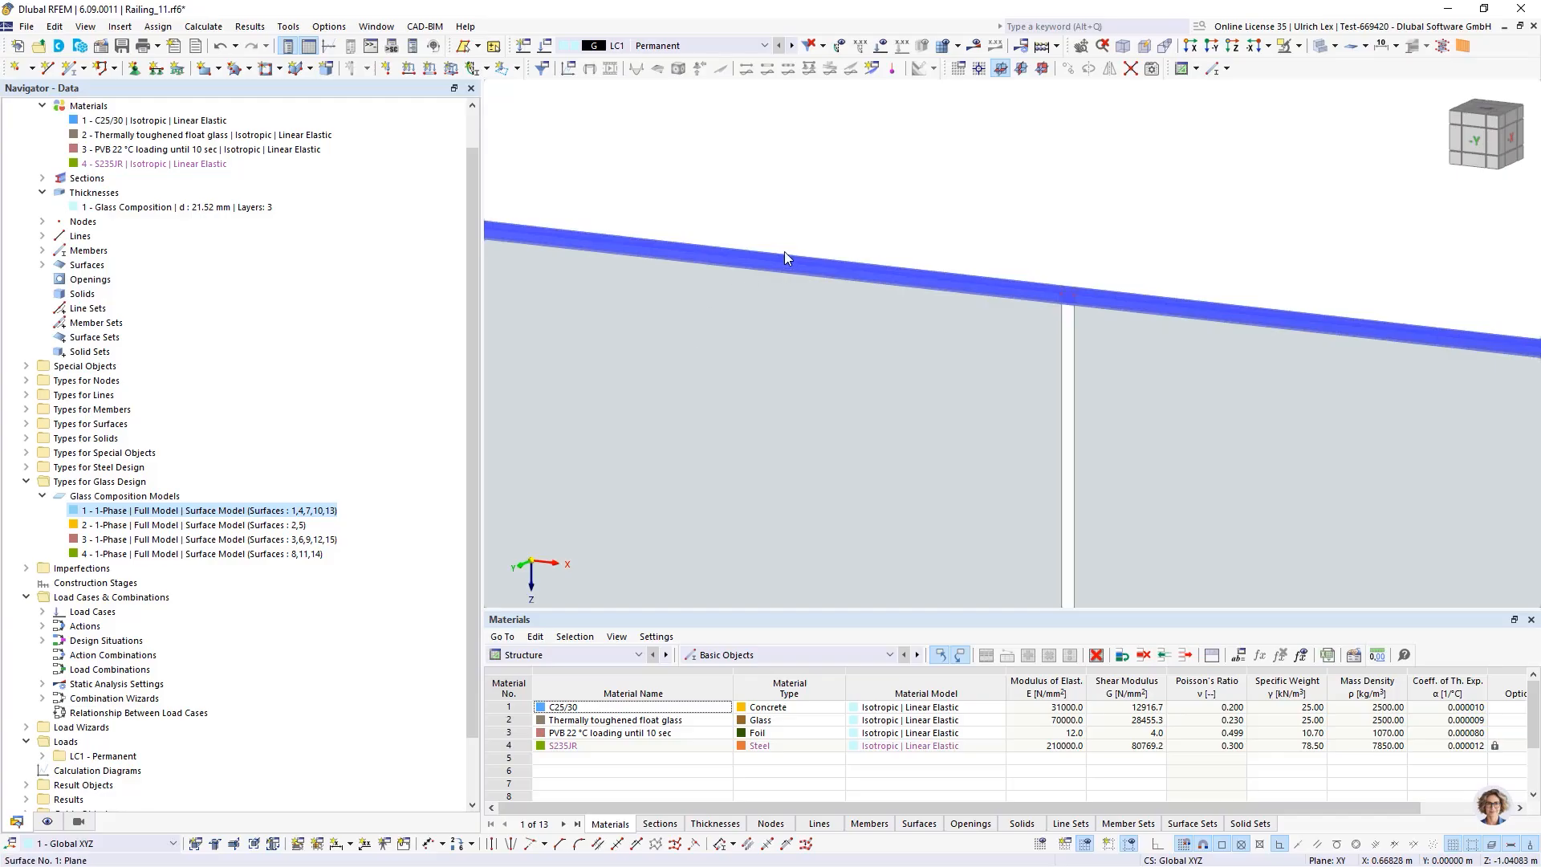
Turn on the display of the local axis systems of the handrail members
scroll(748, 291, down, 5)
ctrl+middle_drag(1003, 242, 975, 283)
scroll(827, 265, up, 5)
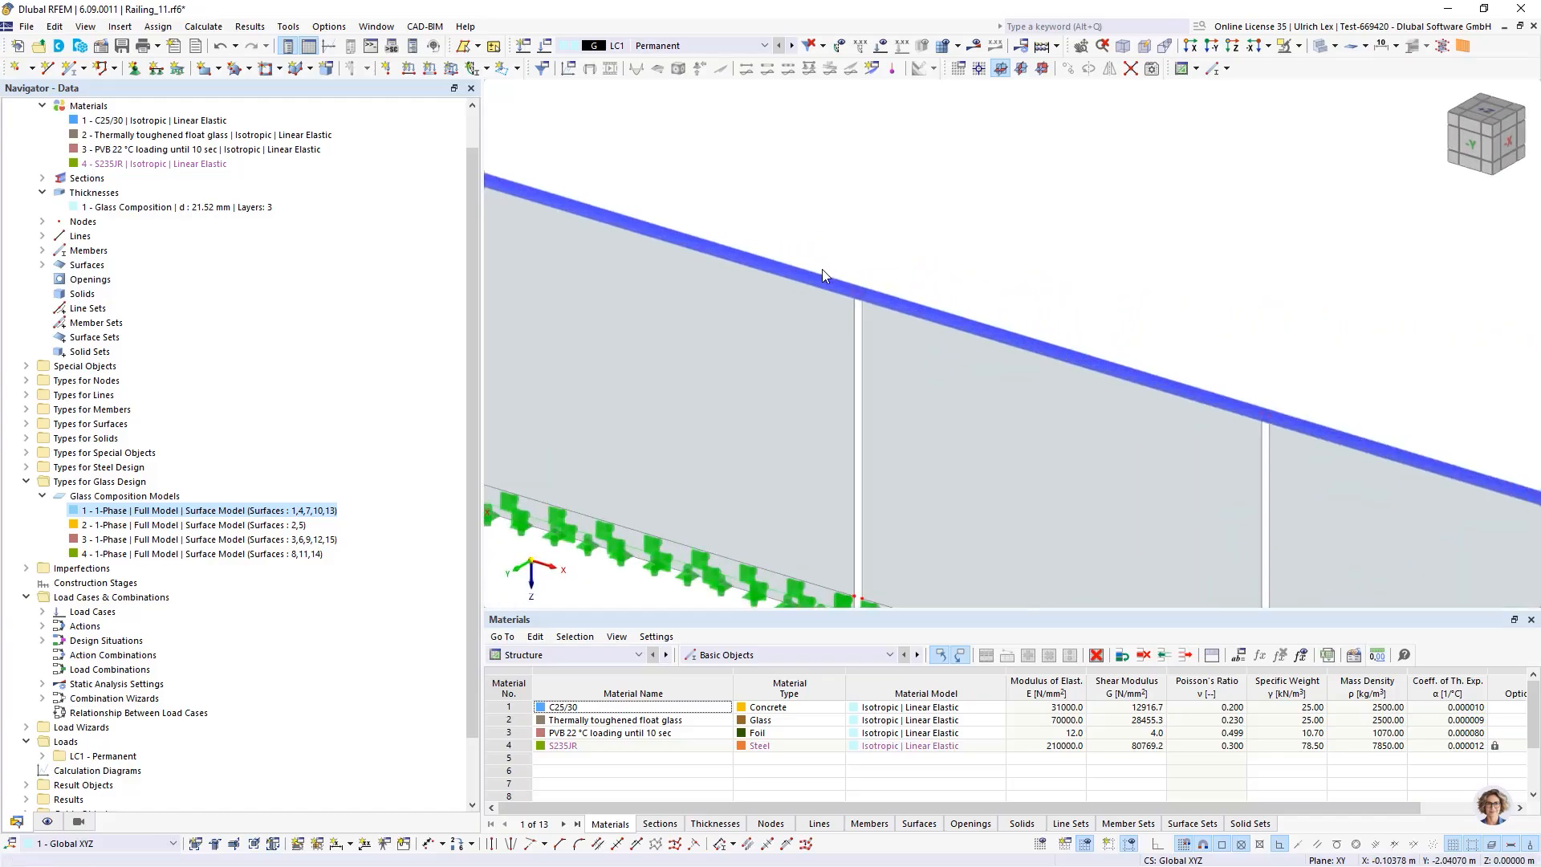
scroll(859, 293, up, 2)
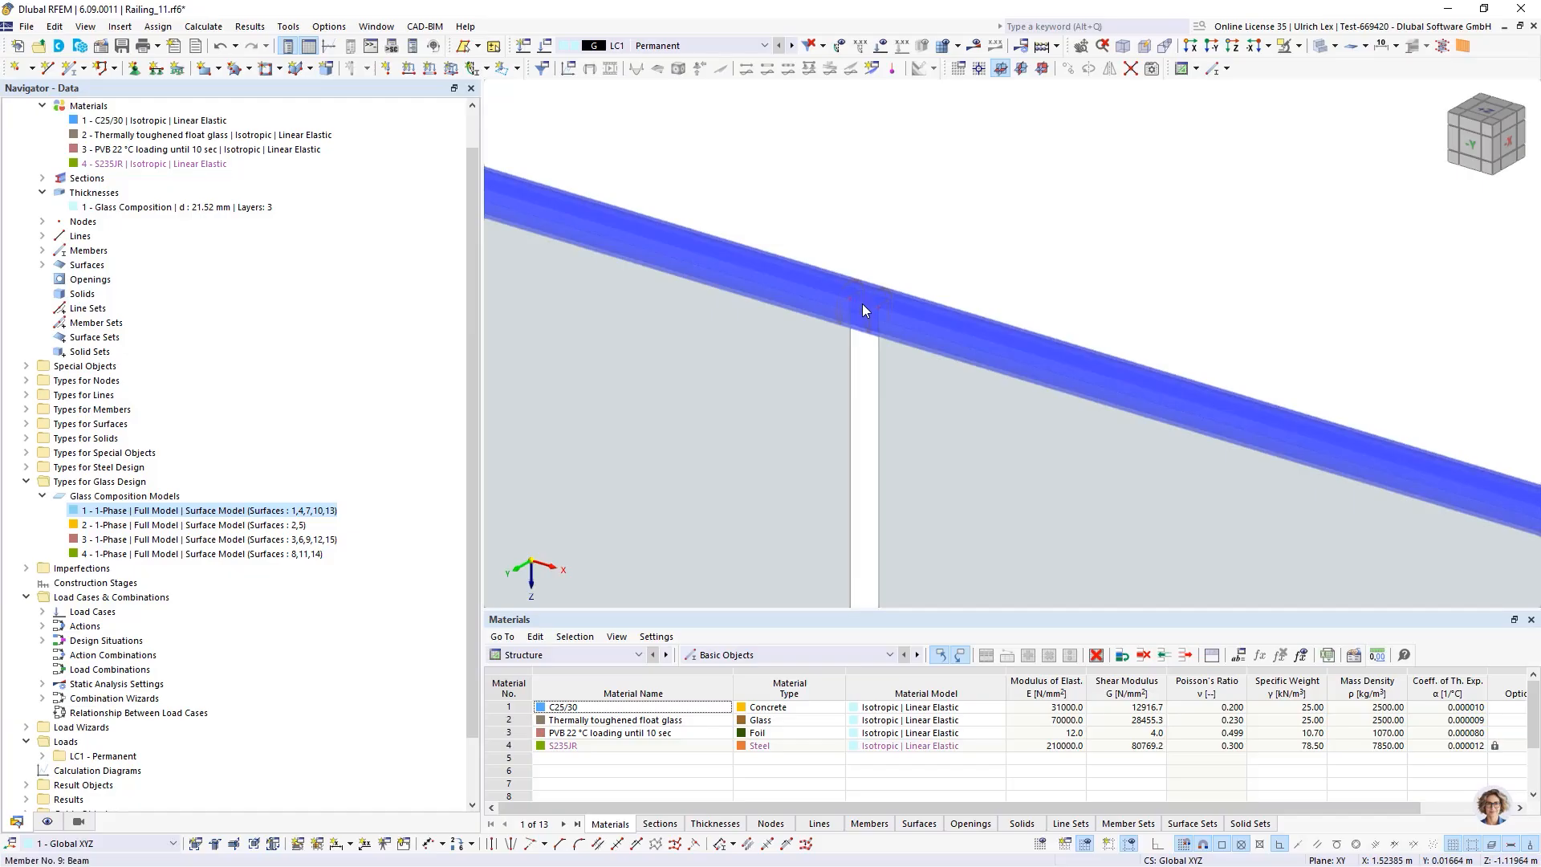
right_click(864, 305)
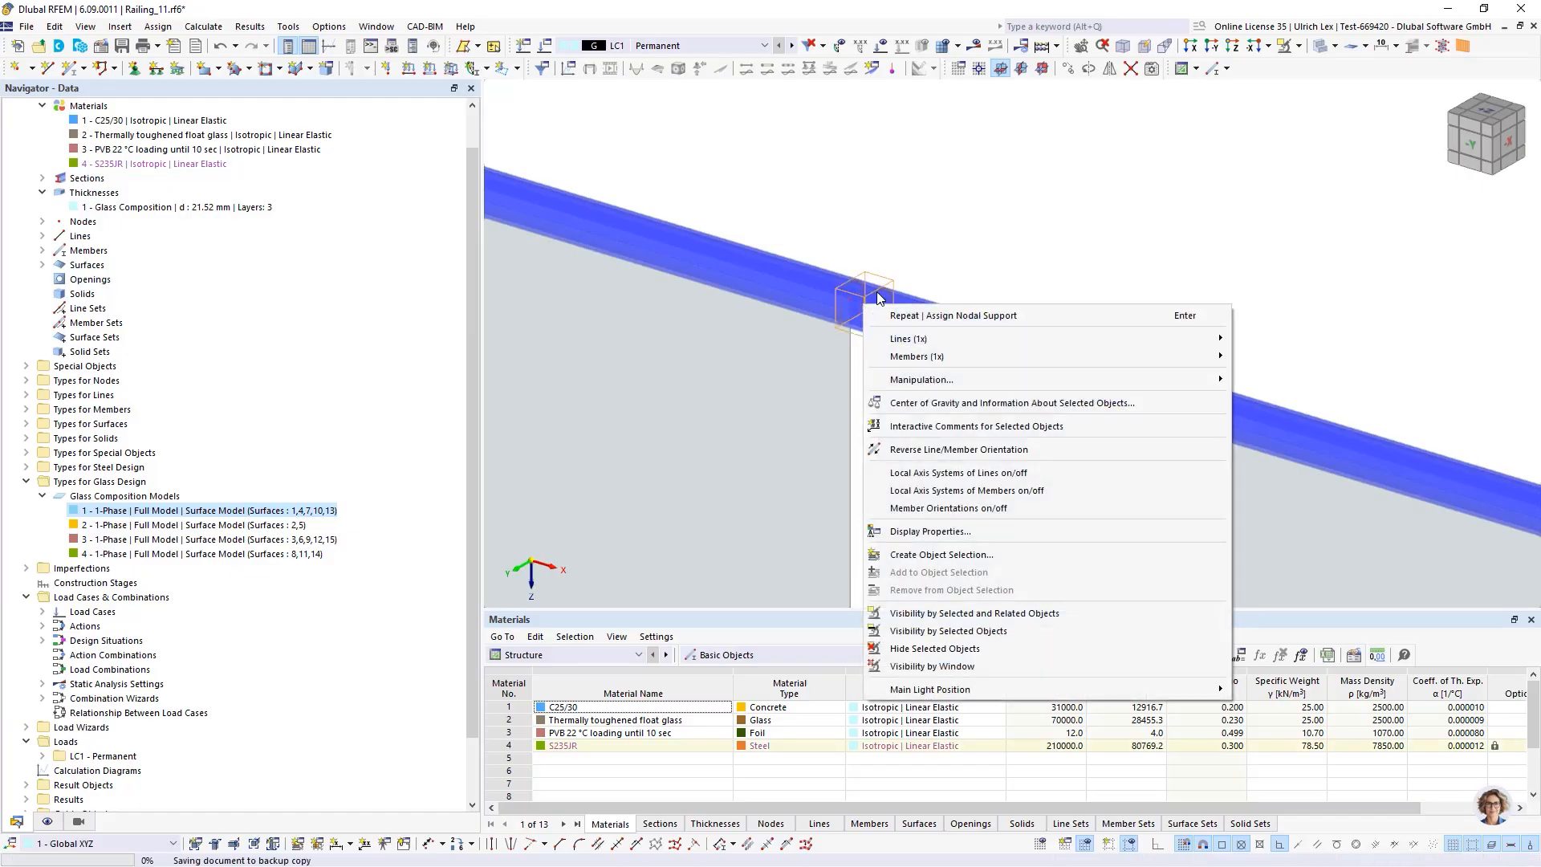
click(964, 491)
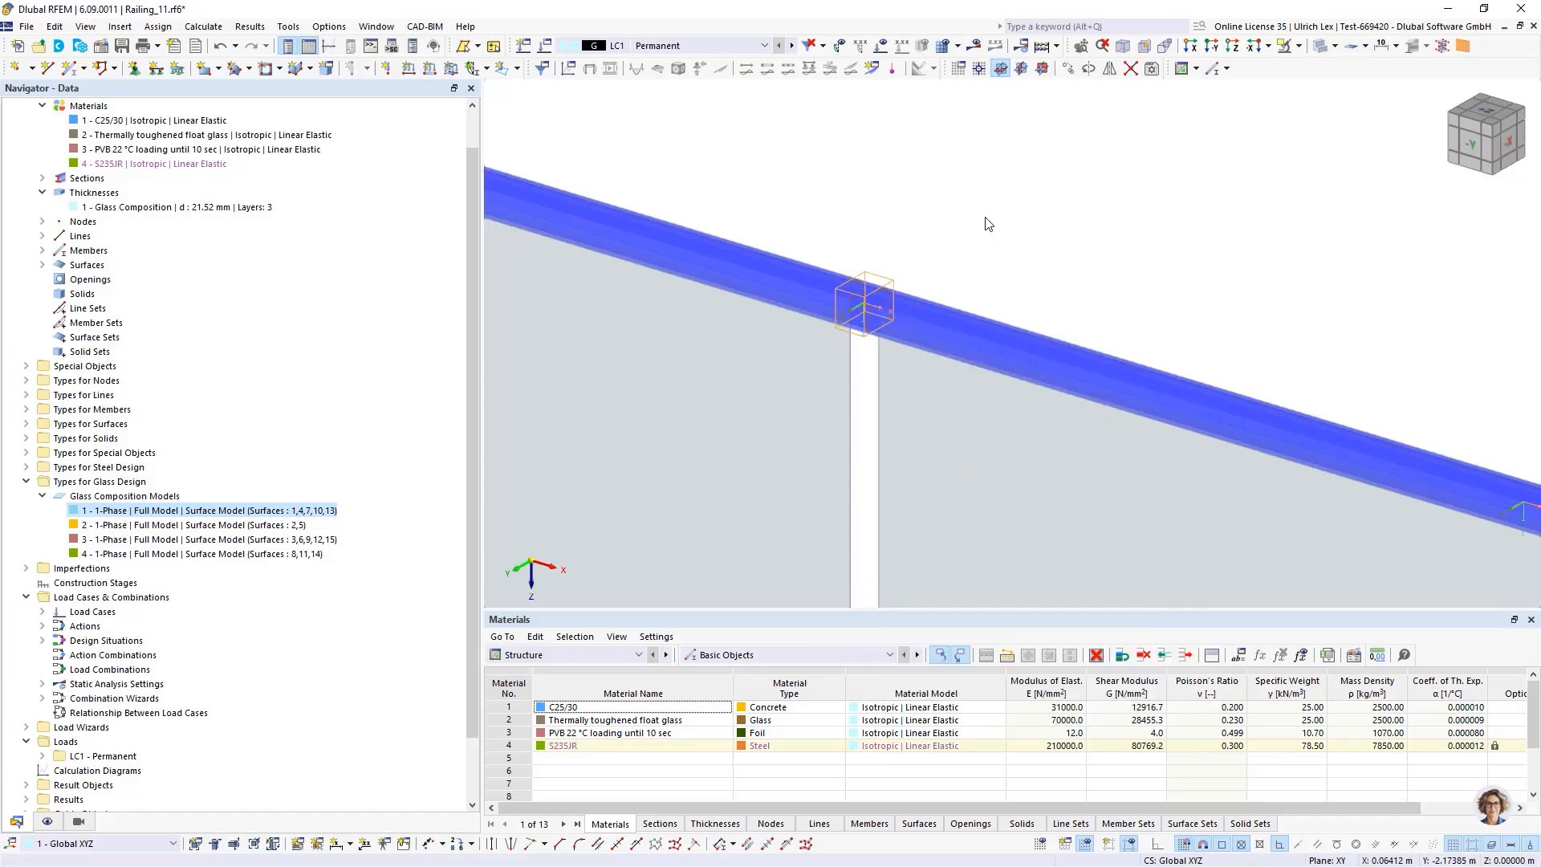
scroll(889, 250, down, 4)
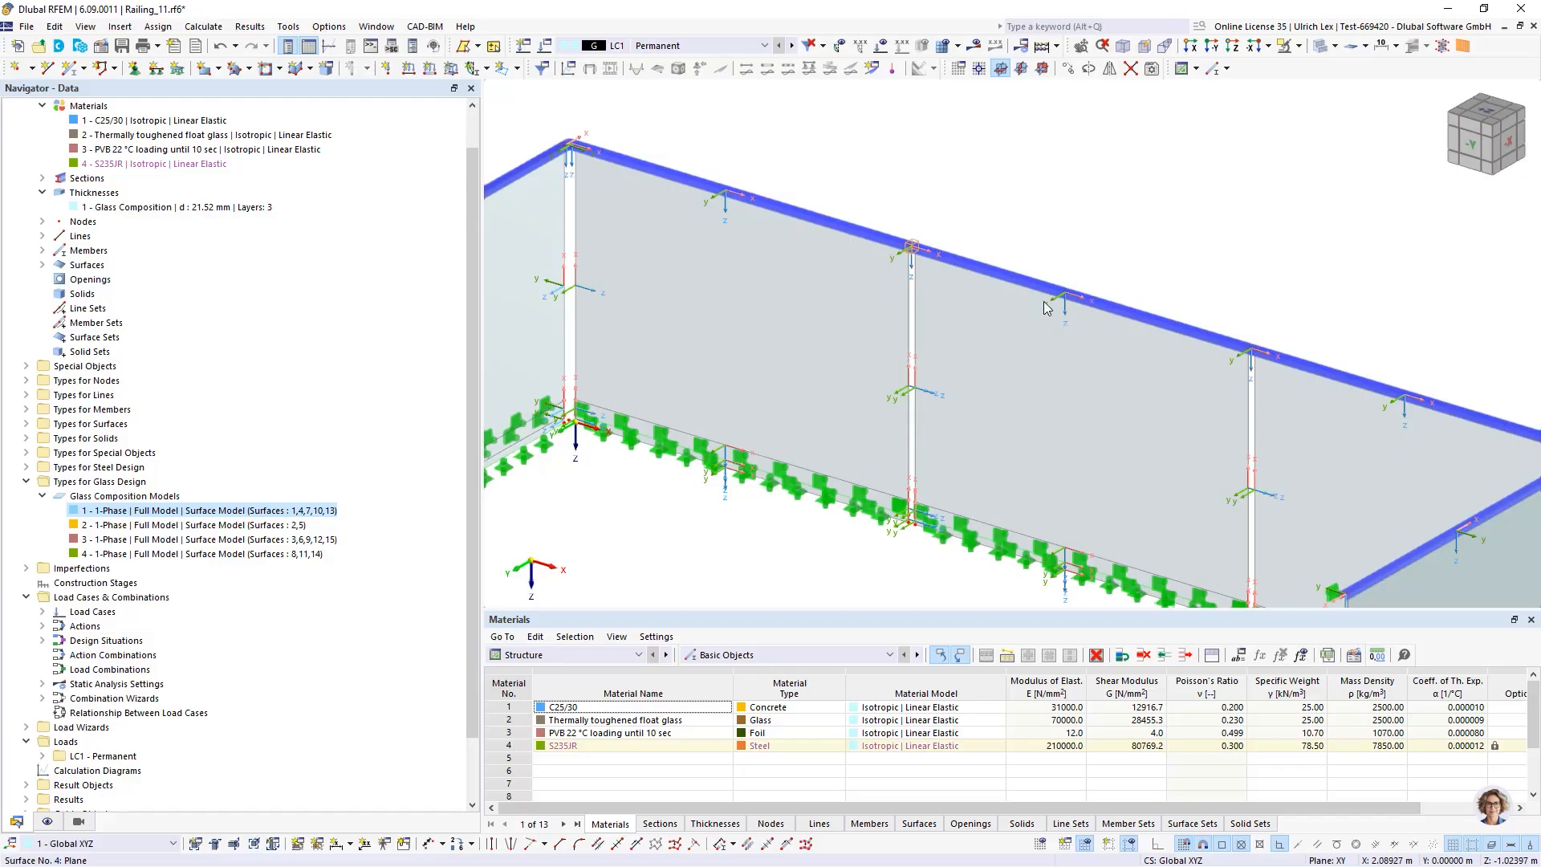
scroll(910, 157, down, 2)
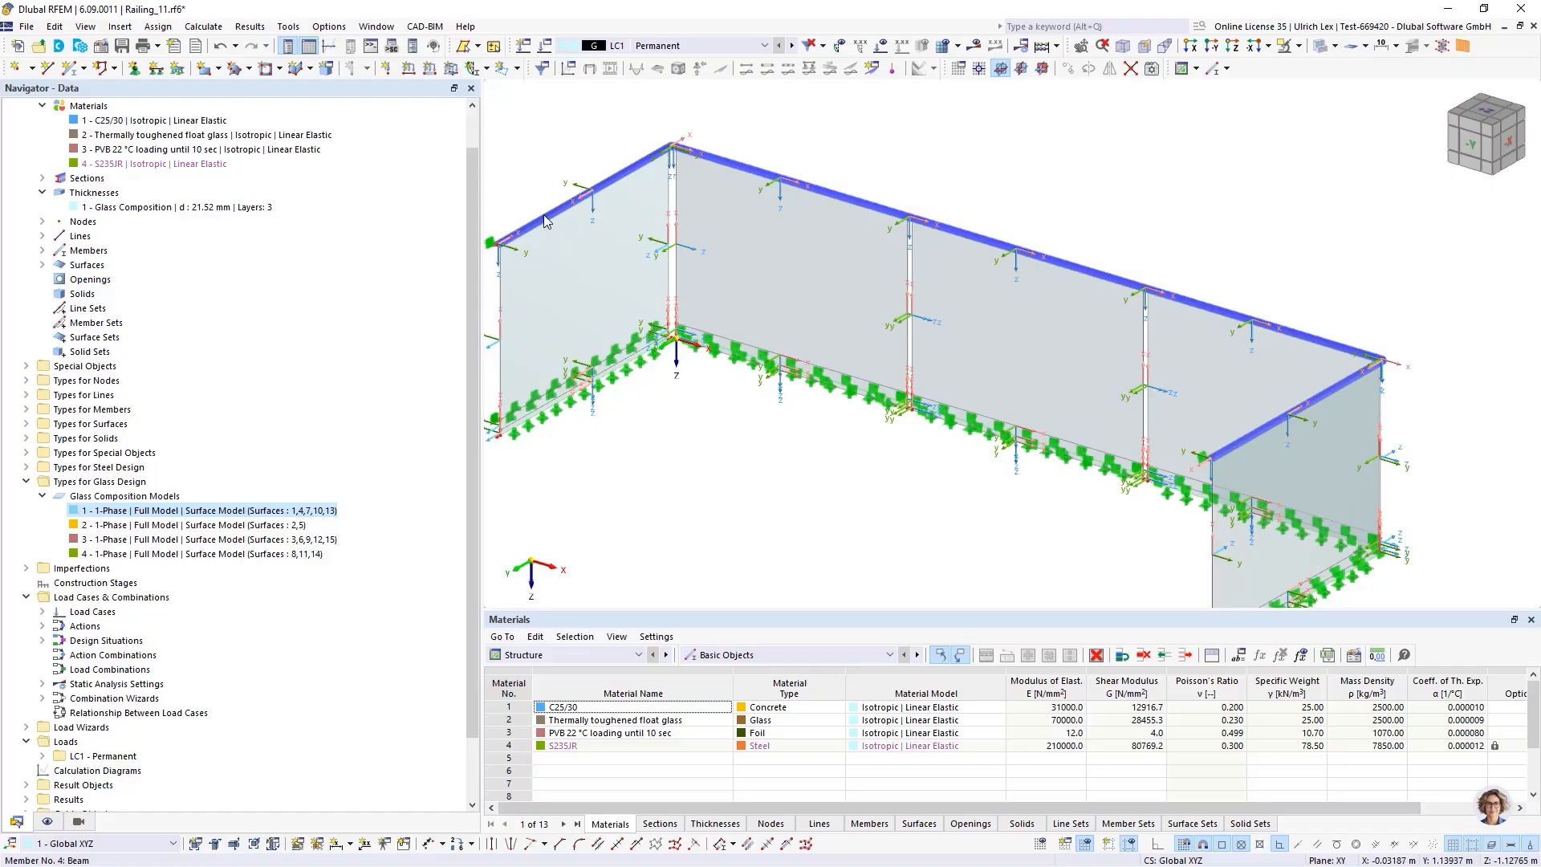
Create a new line release assigned to the top edge lines 7, 17, 27, 37 and 47
mouse_move(568, 205)
scroll(775, 363, down, 2)
ctrl+middle_drag(823, 440, 839, 416)
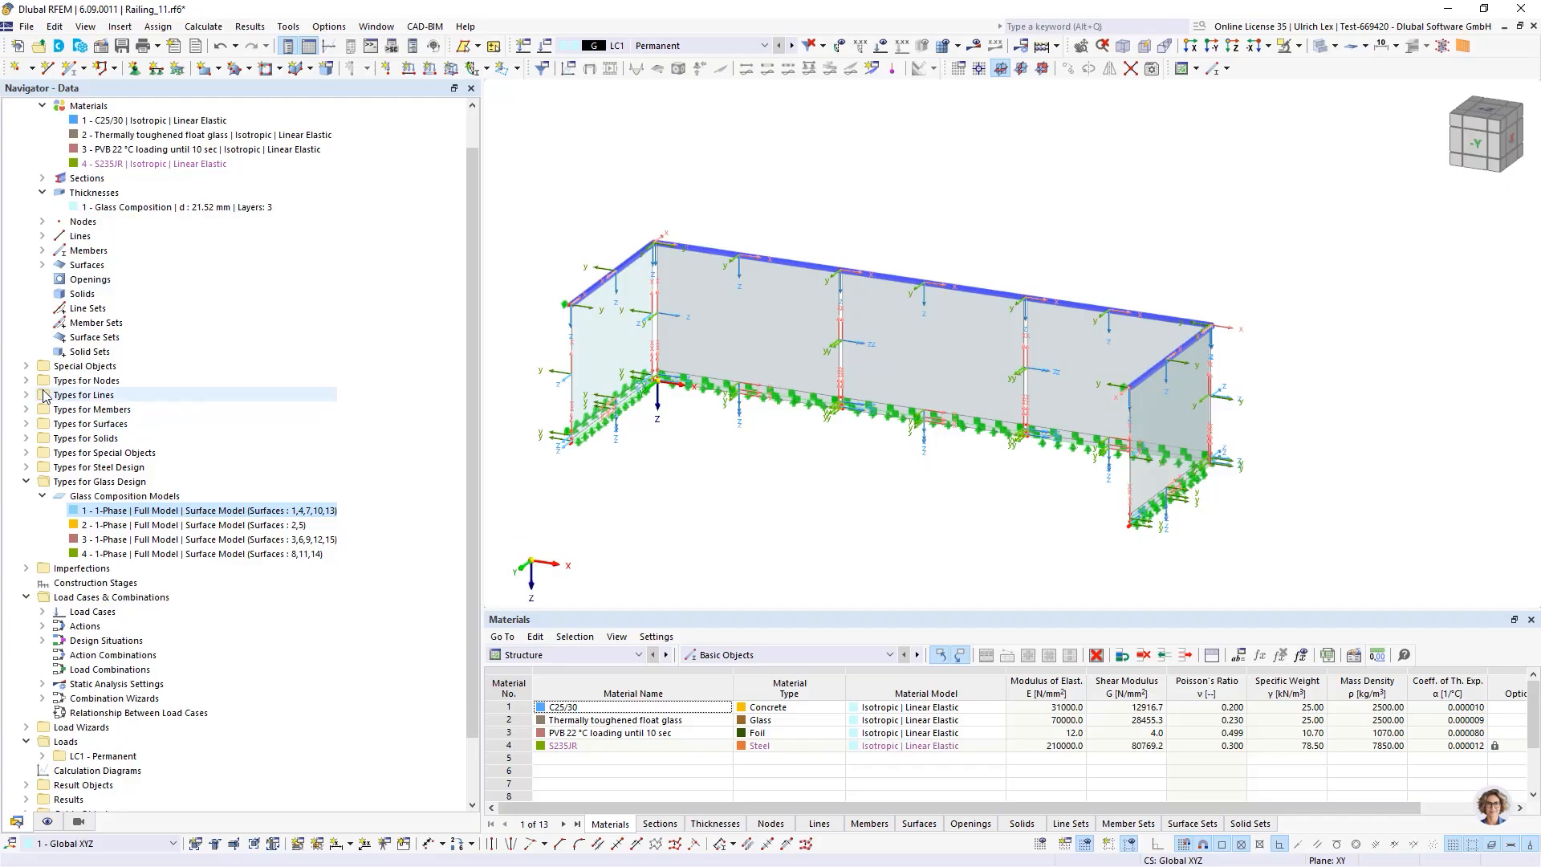
click(27, 367)
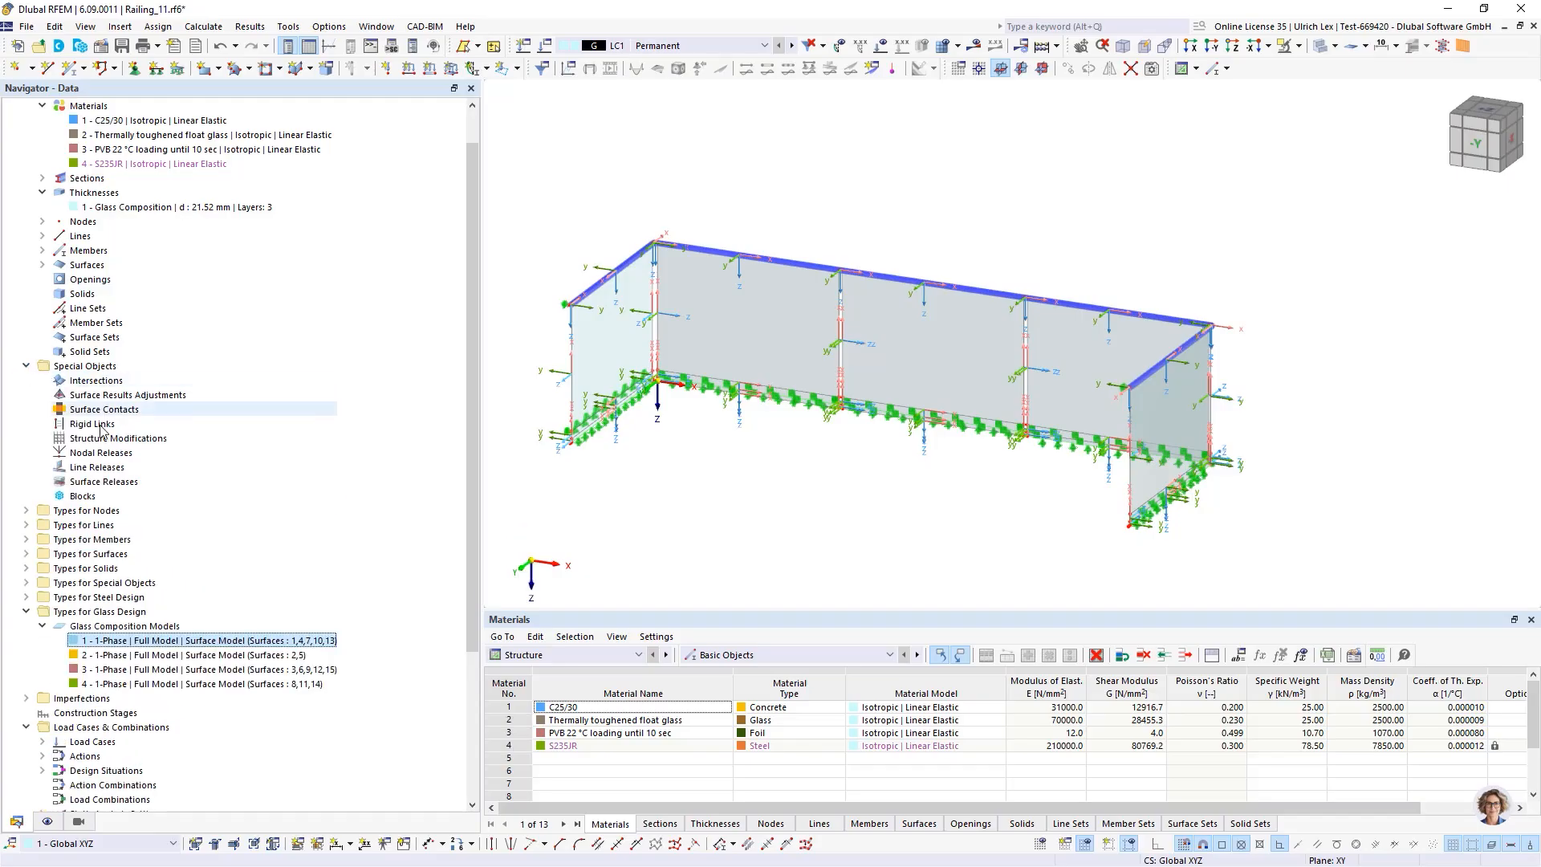
right_click(105, 470)
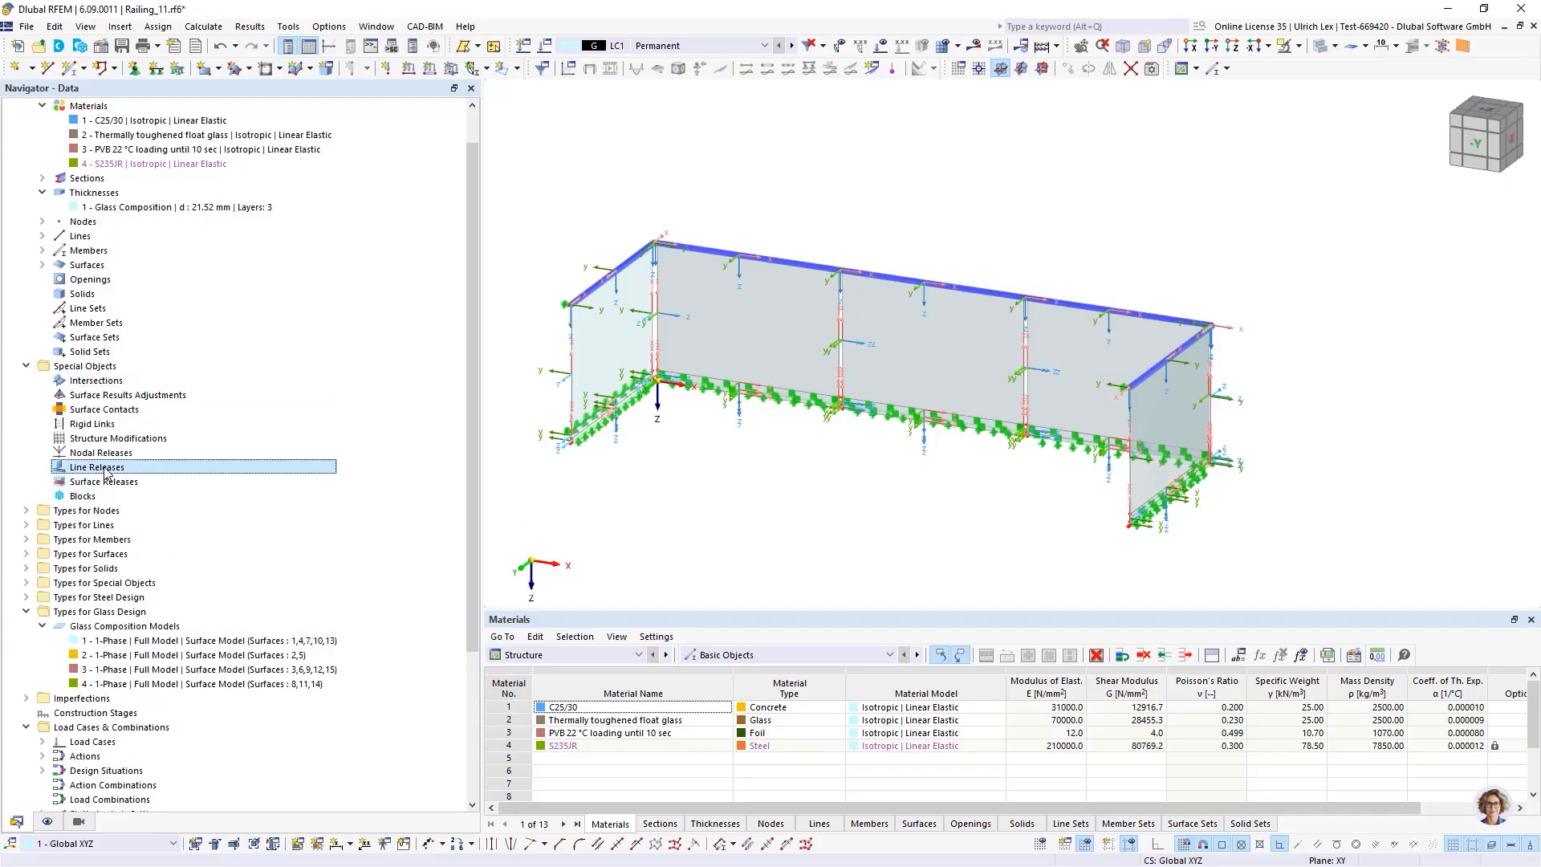
click(198, 497)
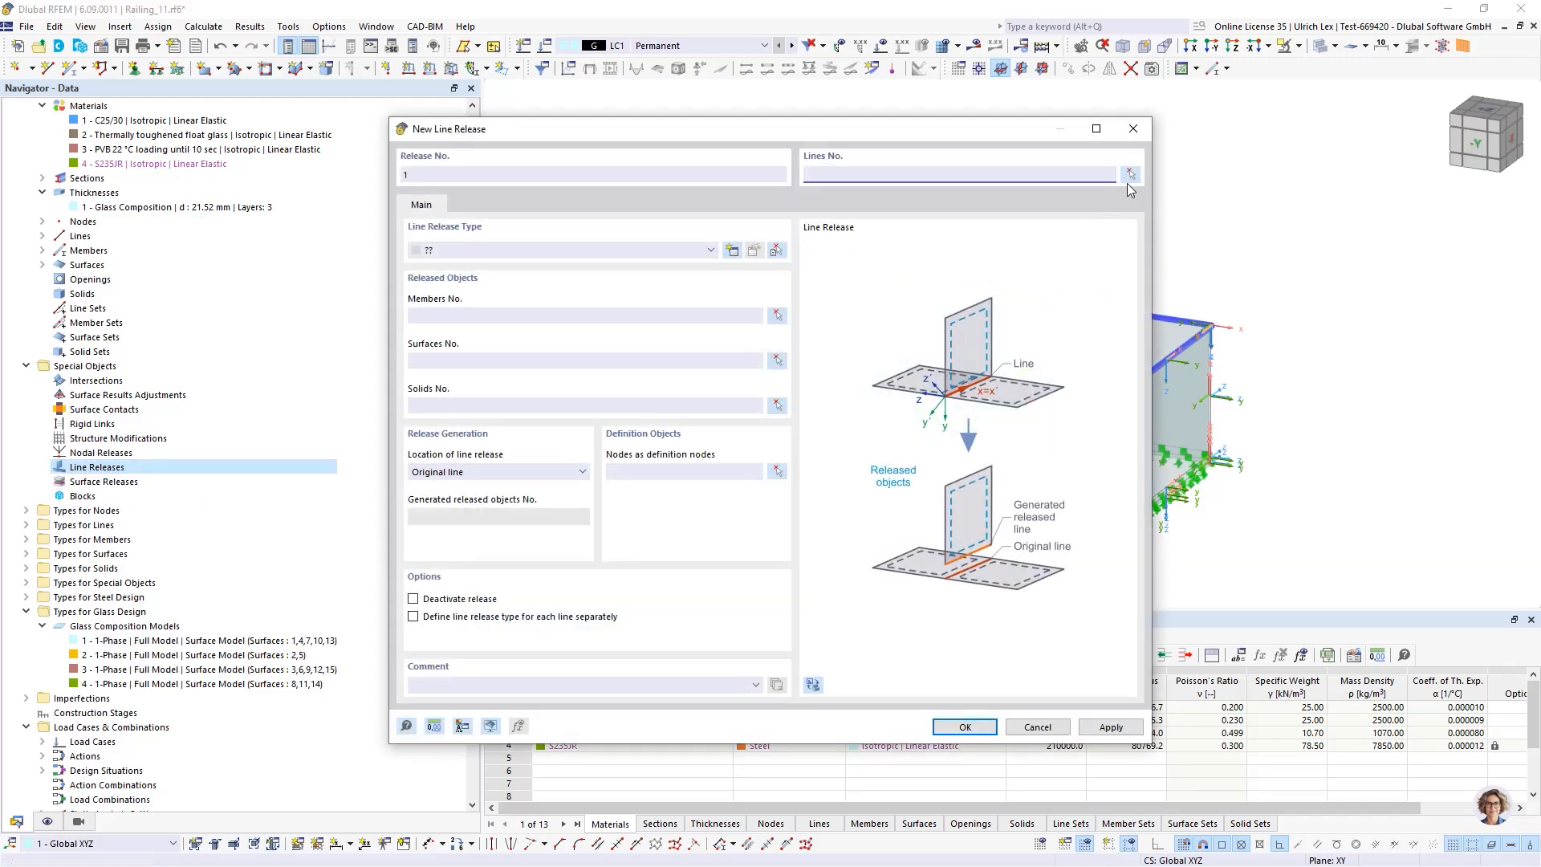
click(1130, 175)
scroll(607, 280, up, 3)
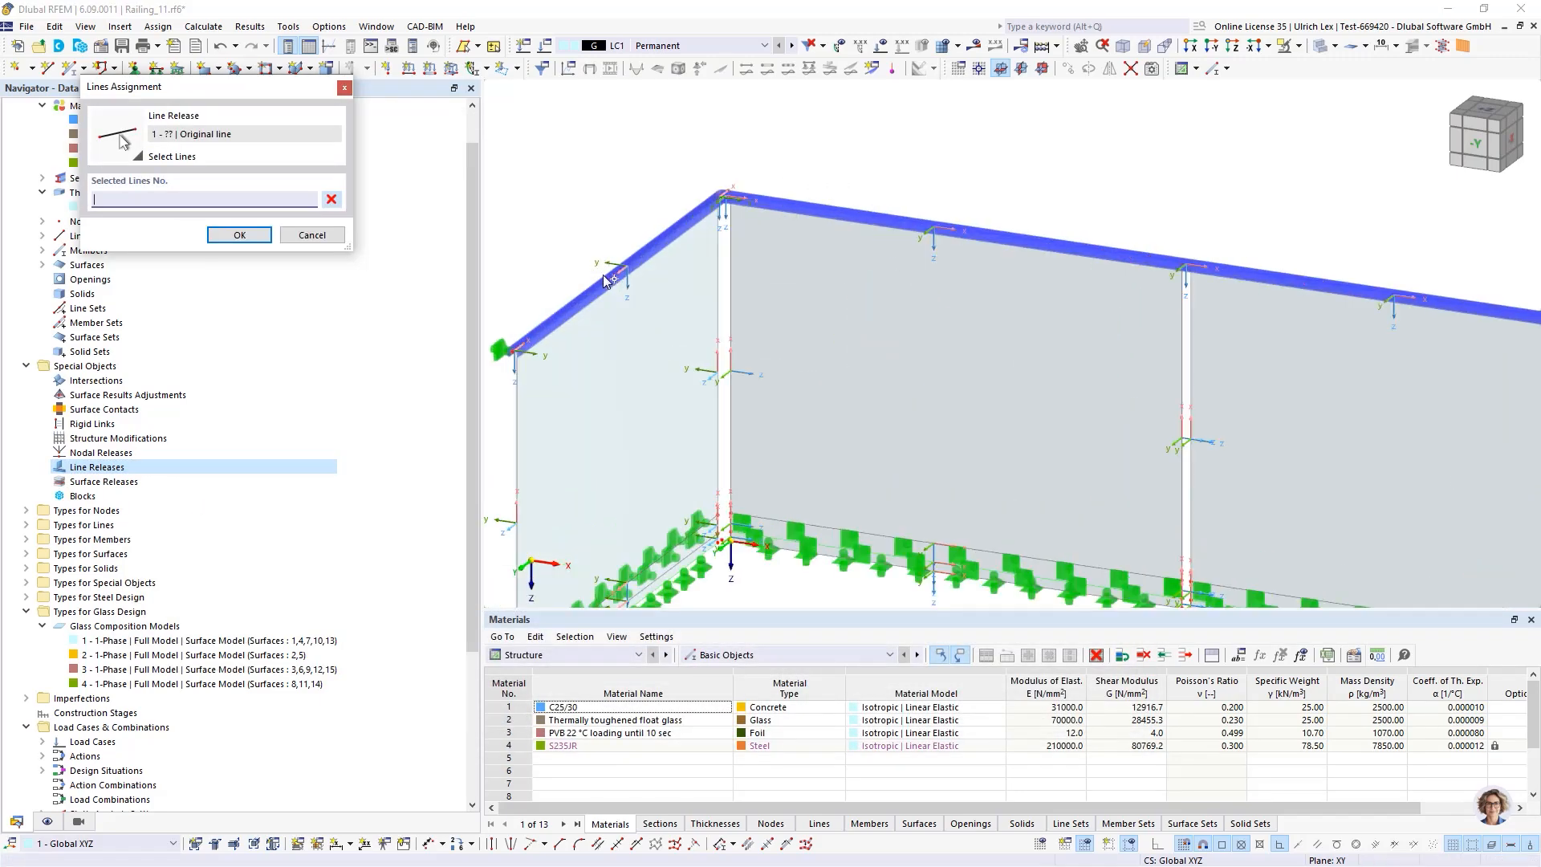
click(607, 280)
click(862, 219)
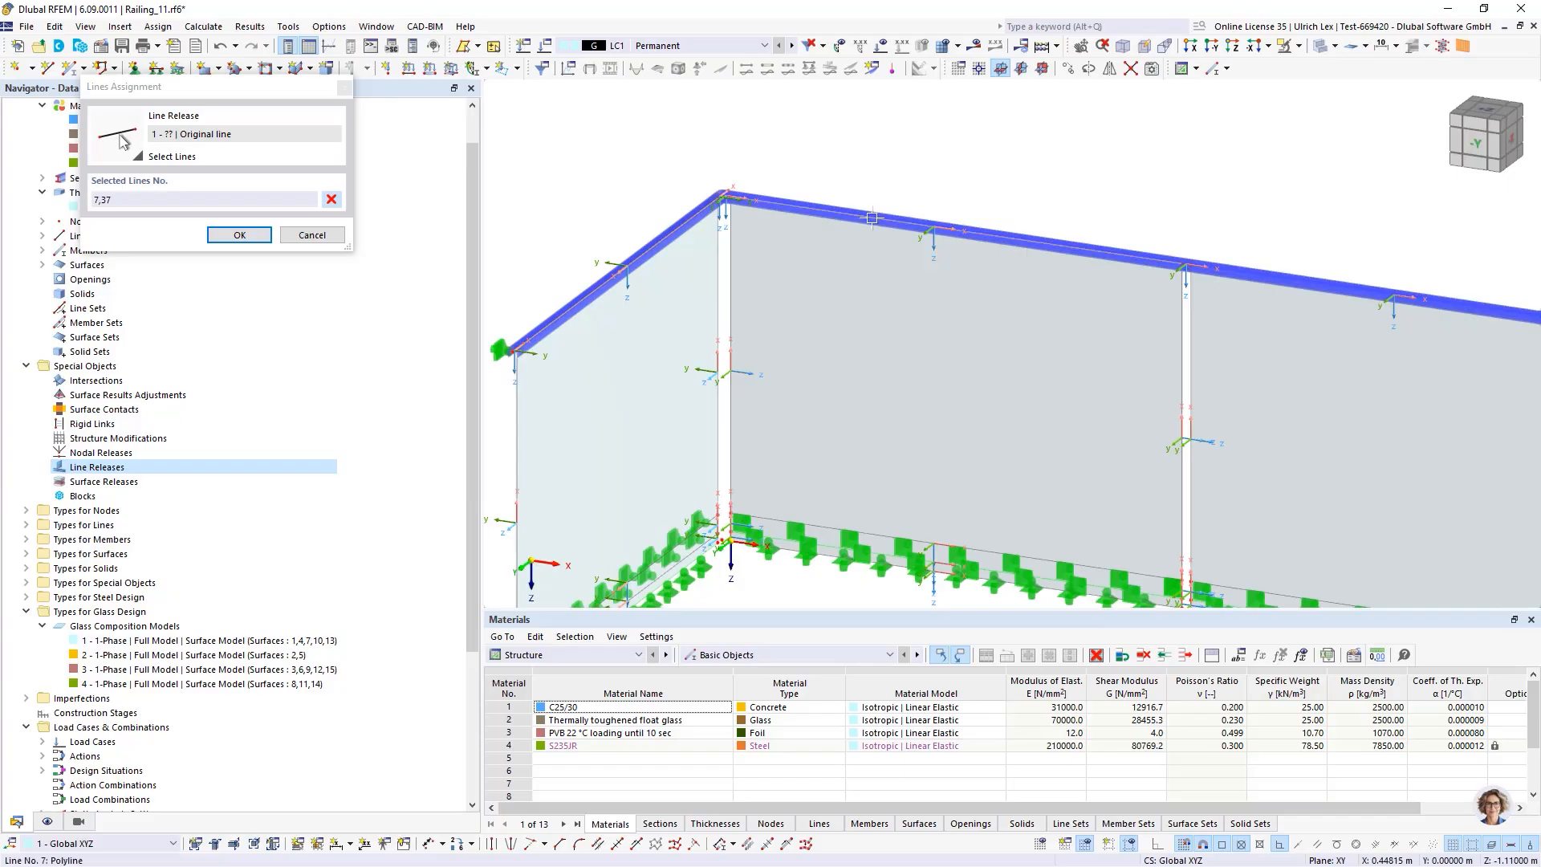
click(1277, 277)
scroll(923, 190, down, 3)
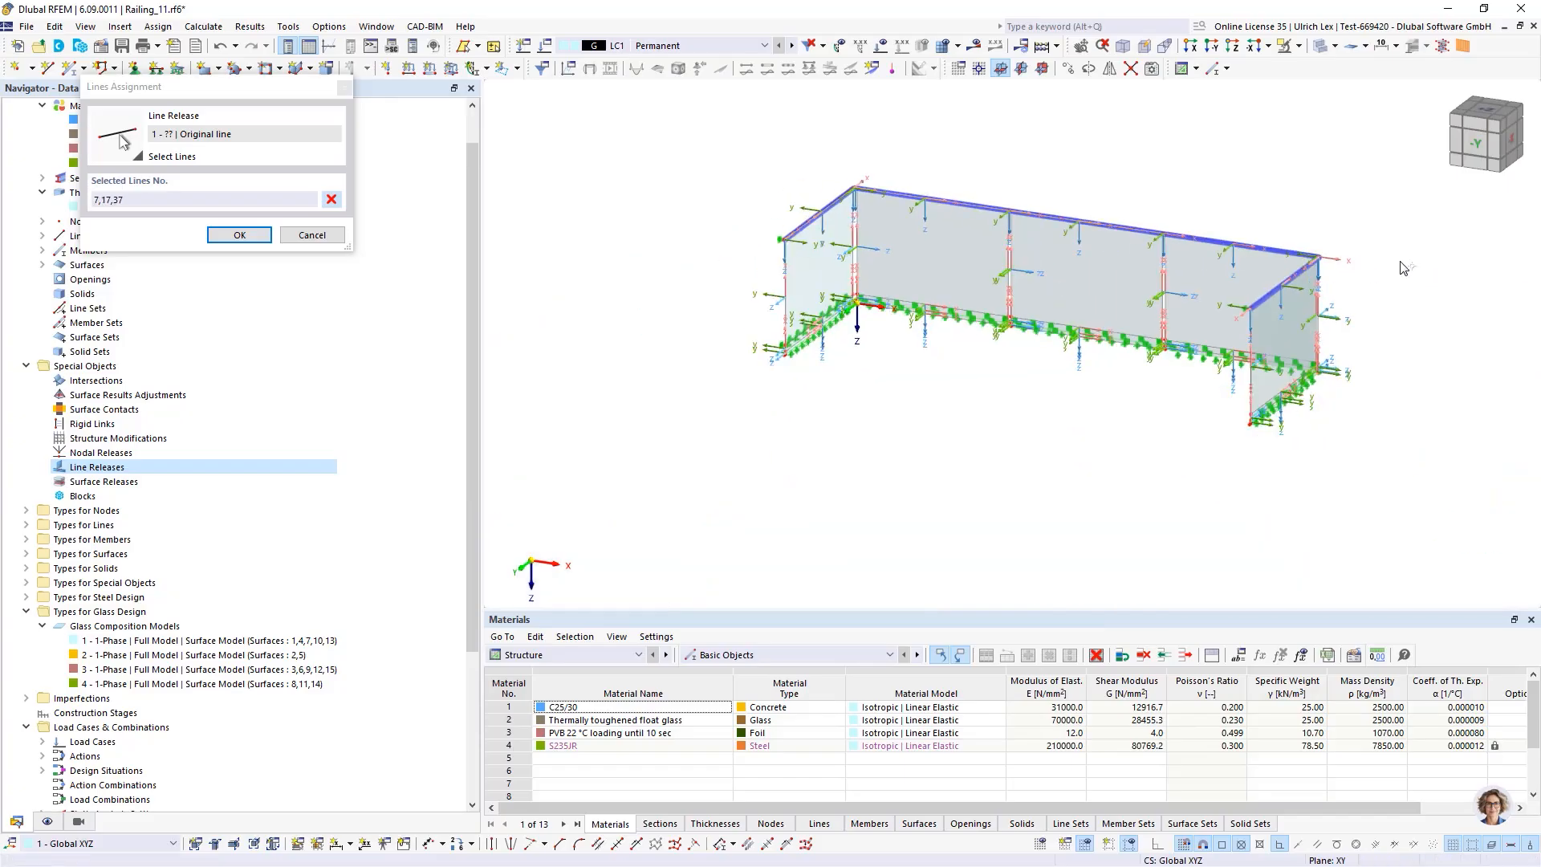
scroll(1236, 240, up, 4)
click(1204, 267)
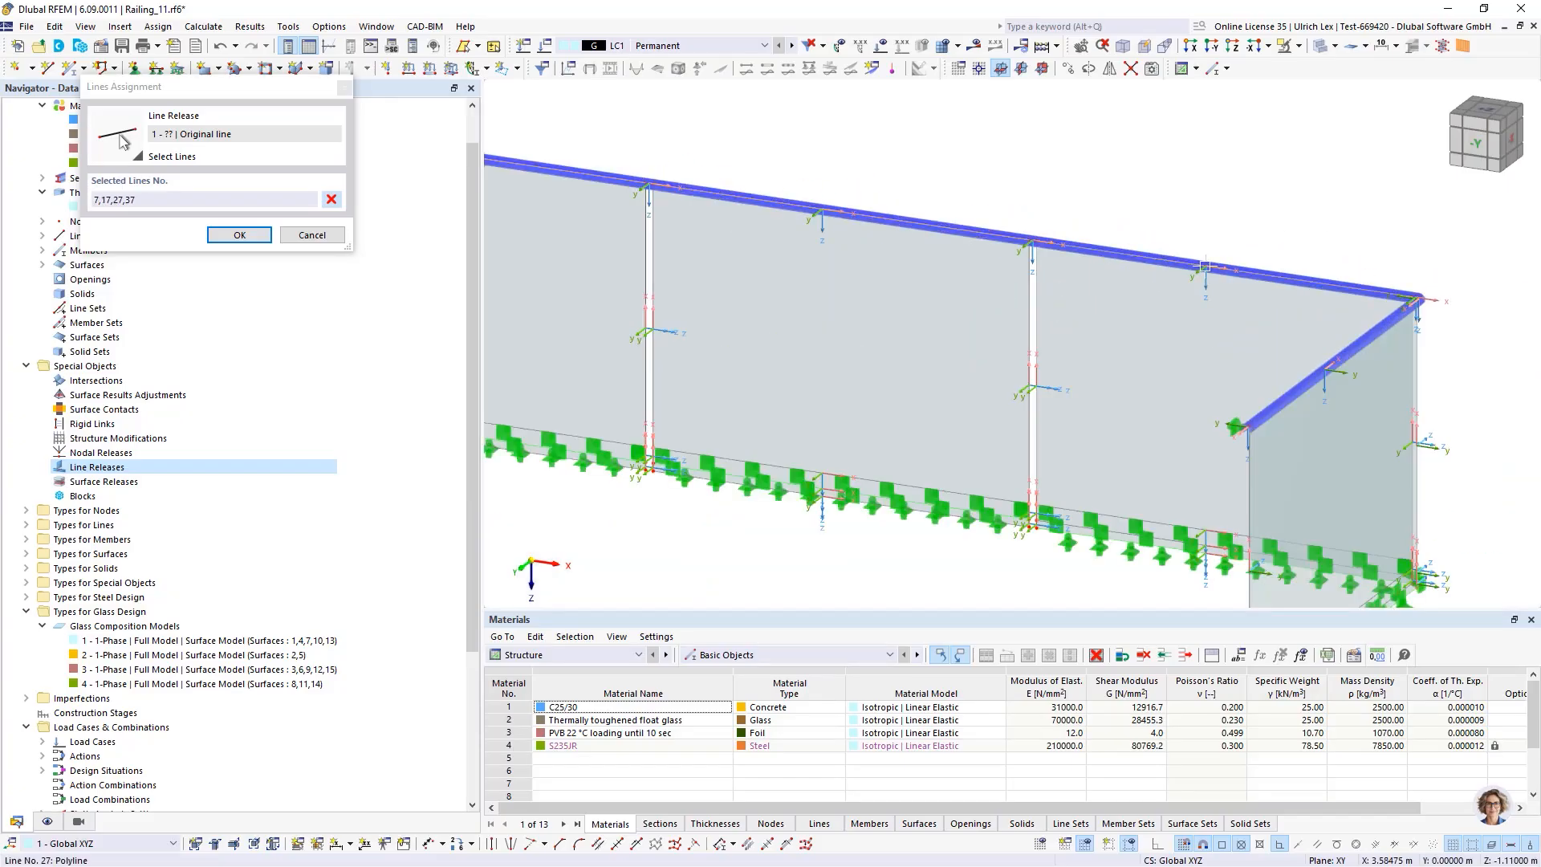
click(1307, 381)
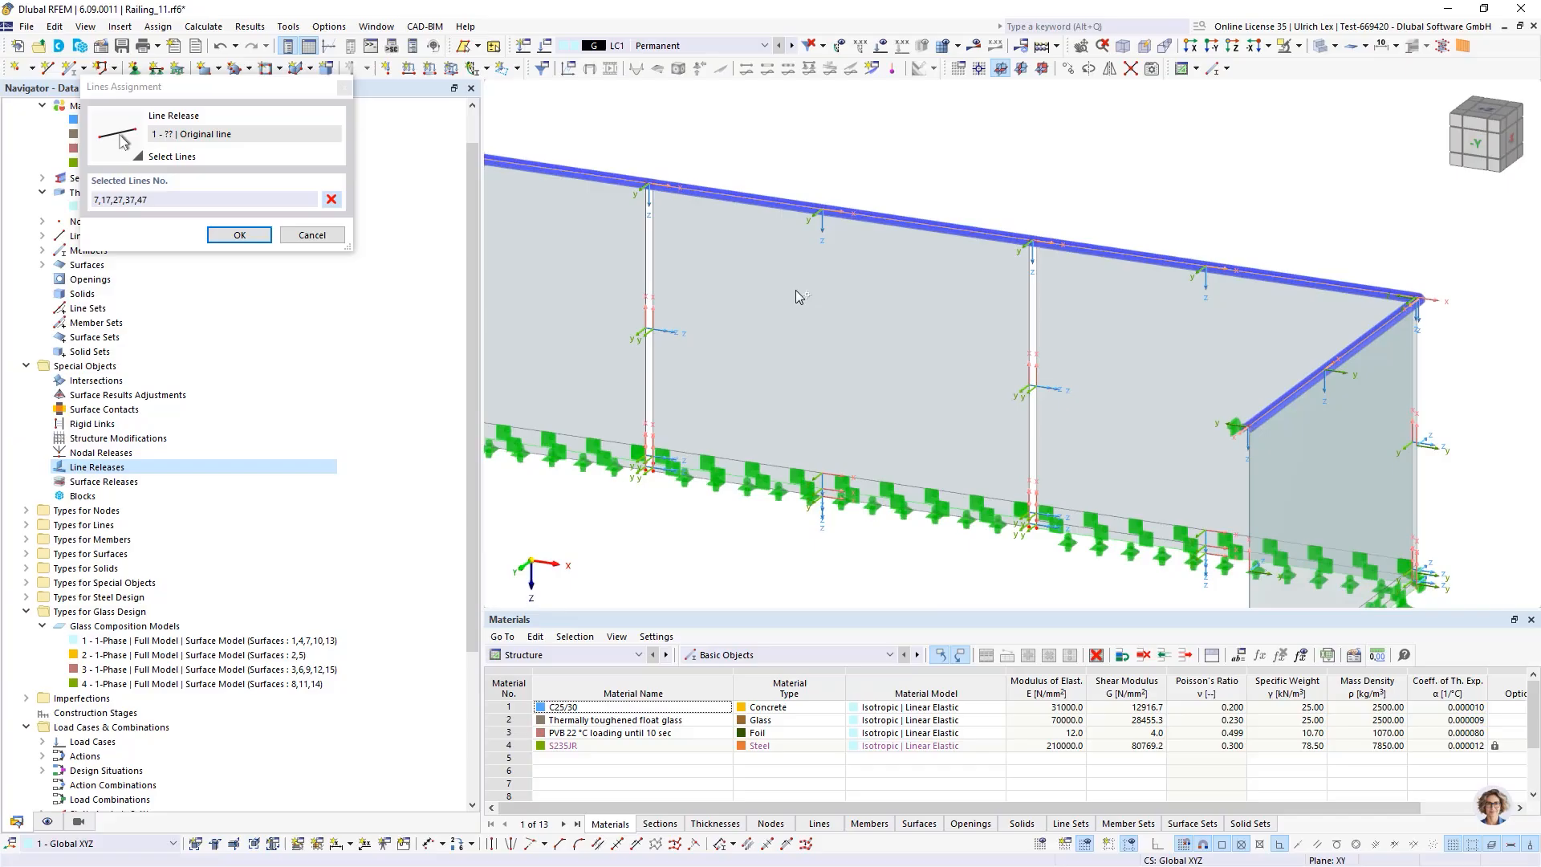
click(264, 232)
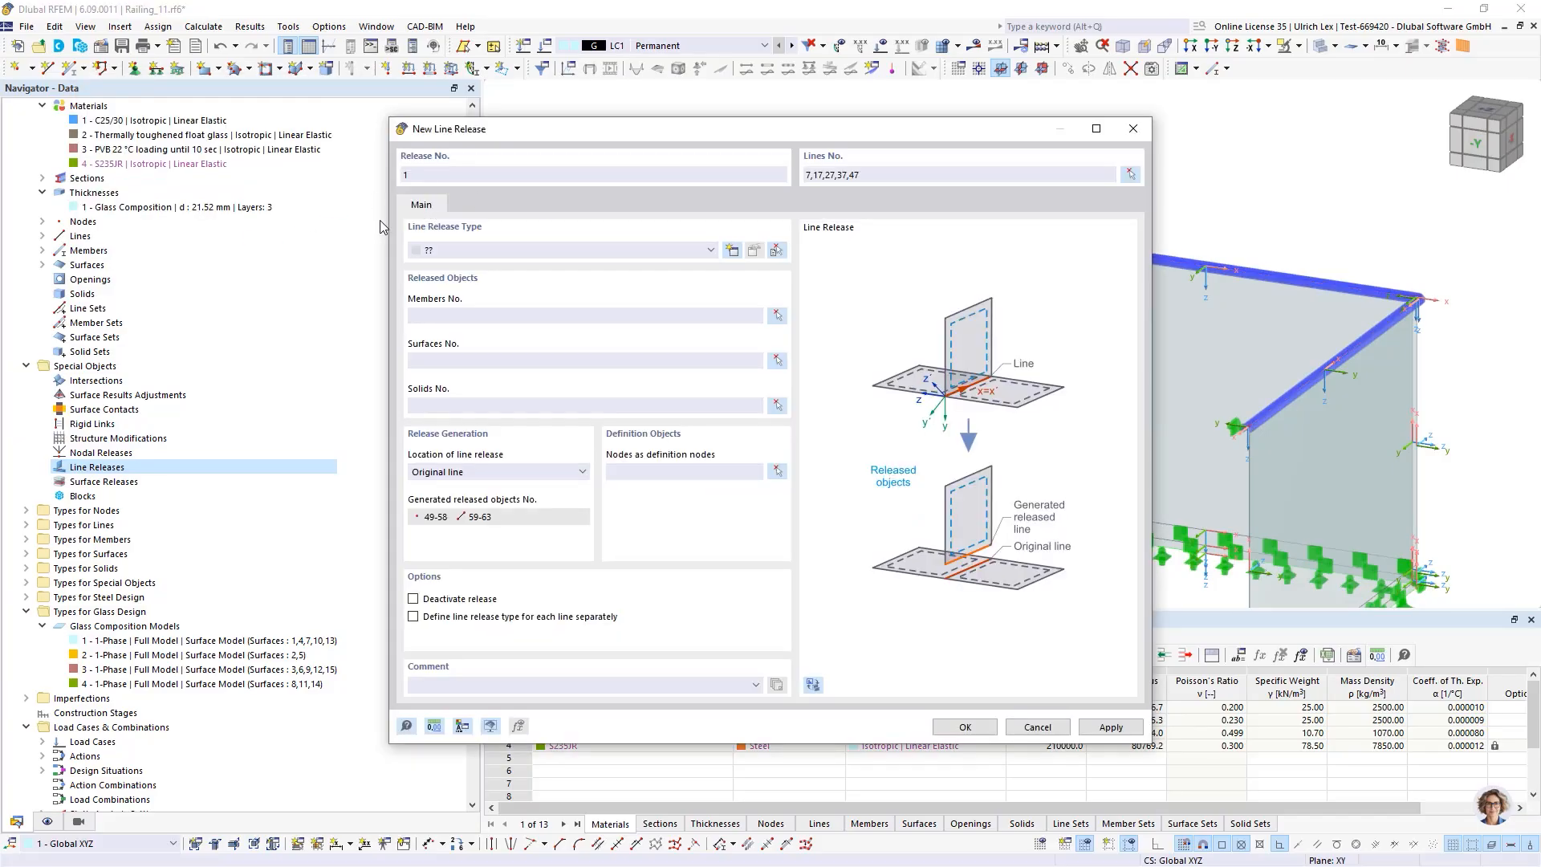
Create a new line release type releasing ux and uz, each with a spring constant of 10 kN/m²
click(731, 250)
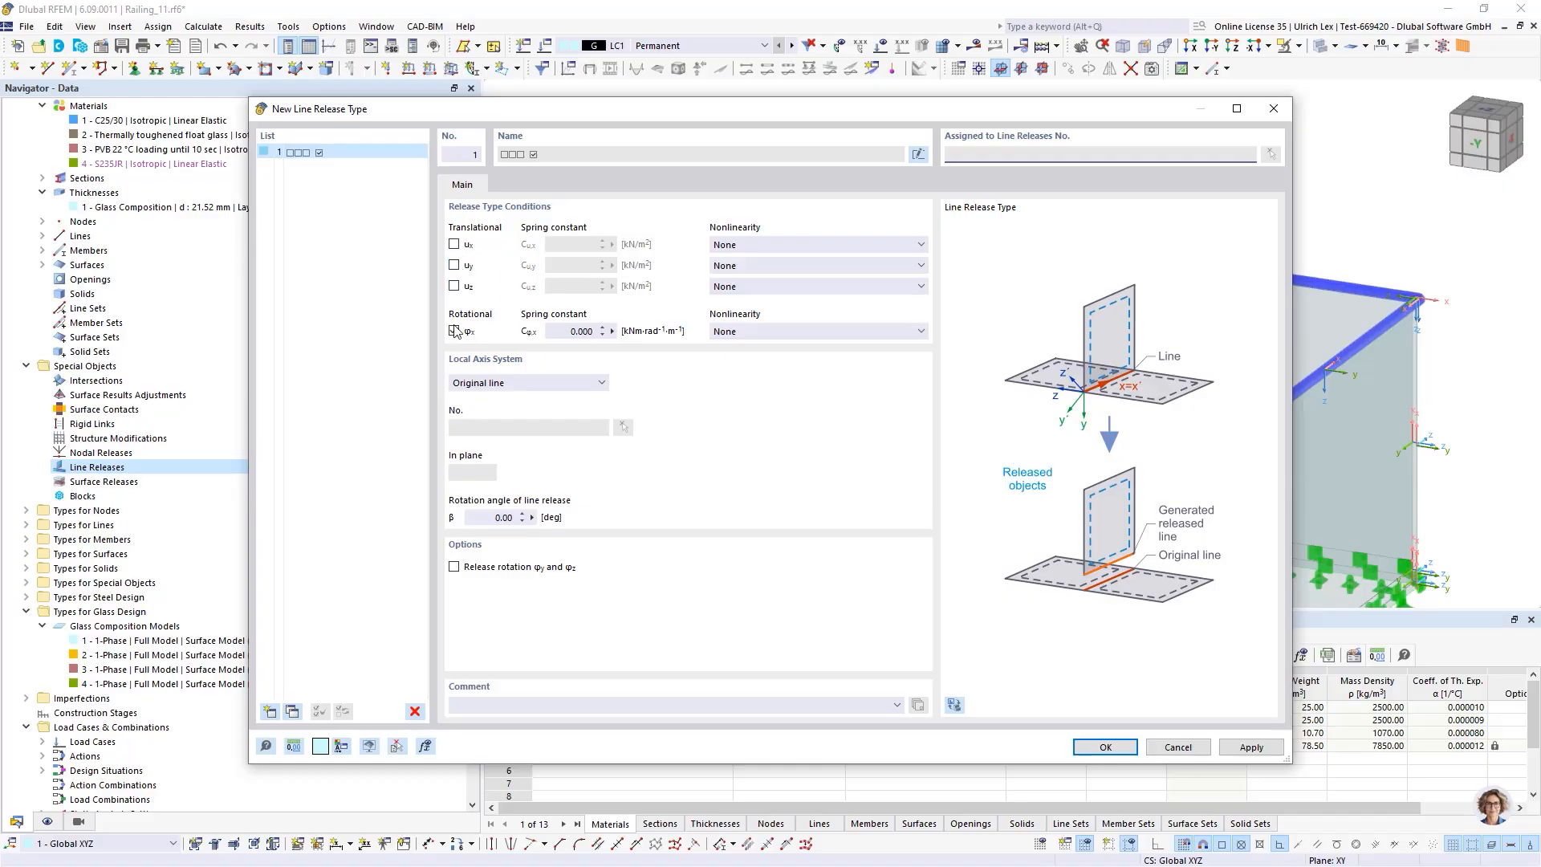
click(454, 330)
click(454, 244)
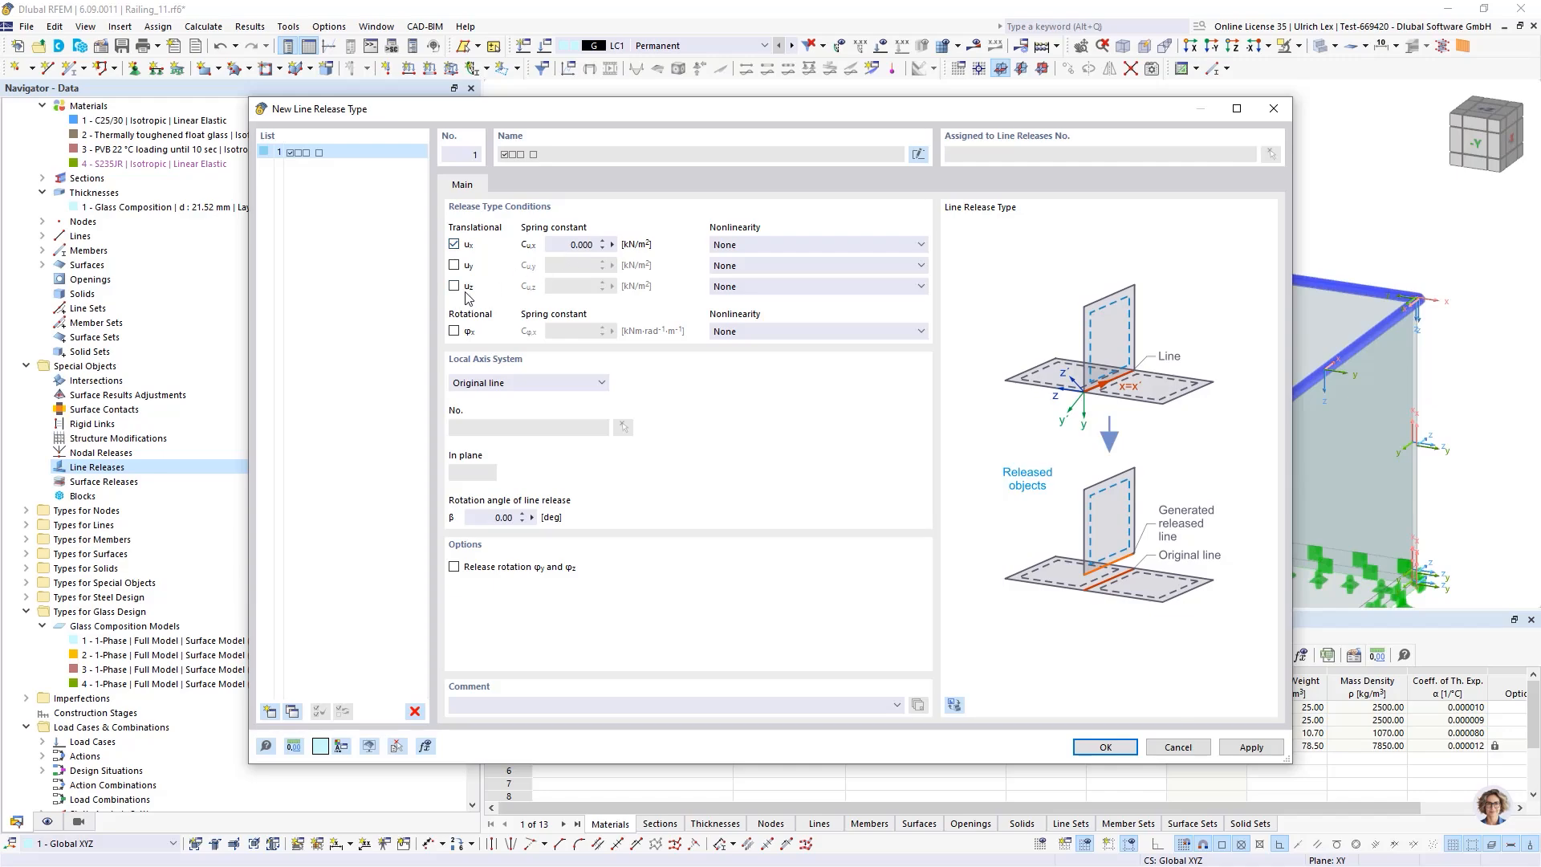
click(454, 286)
click(573, 242)
text(10)
click(578, 287)
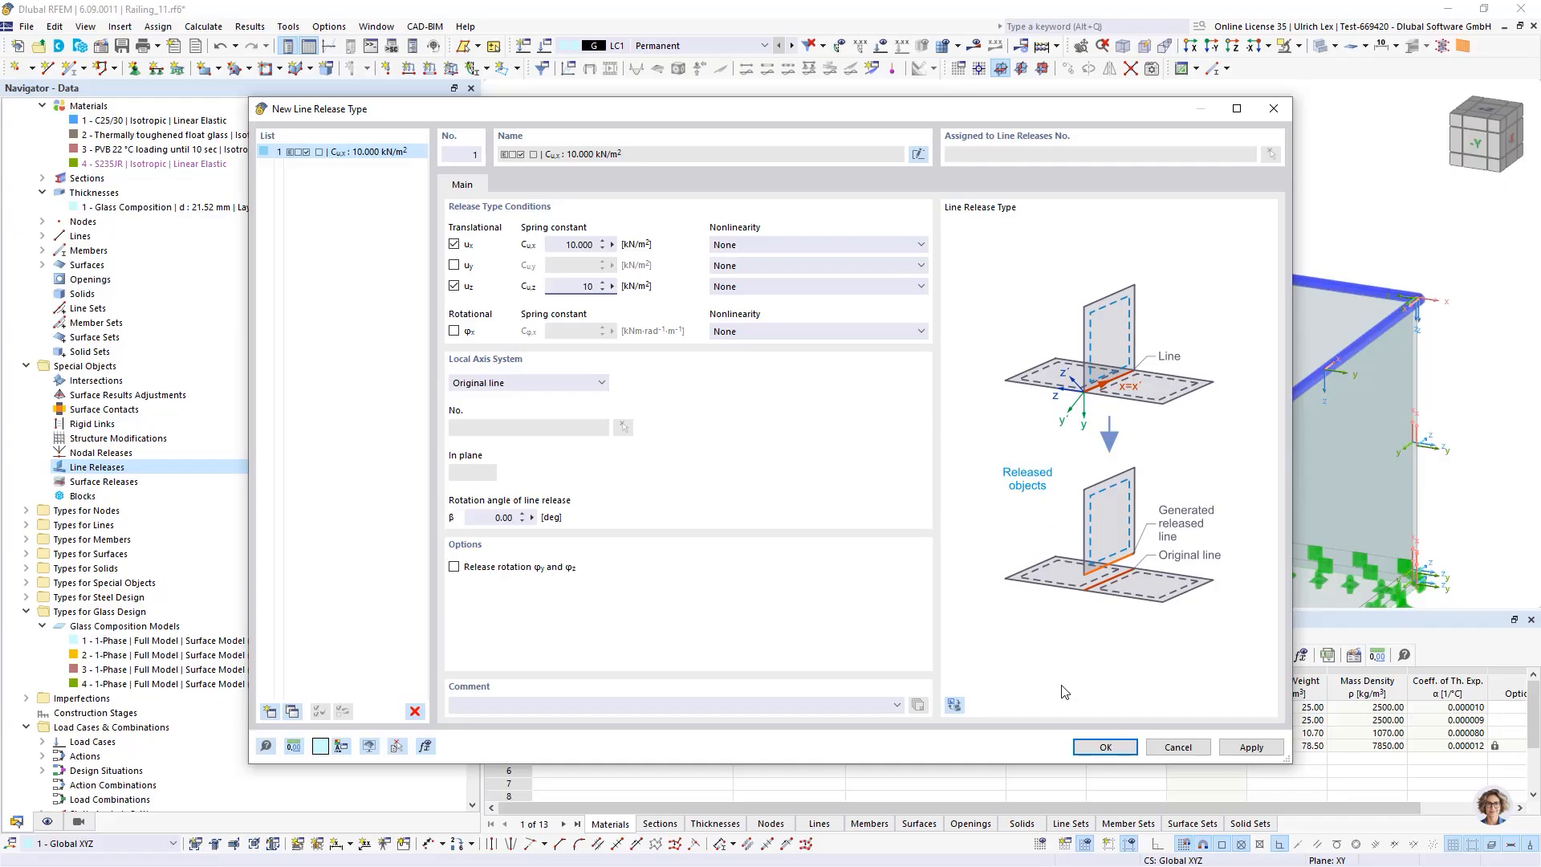
text(10)
click(1099, 747)
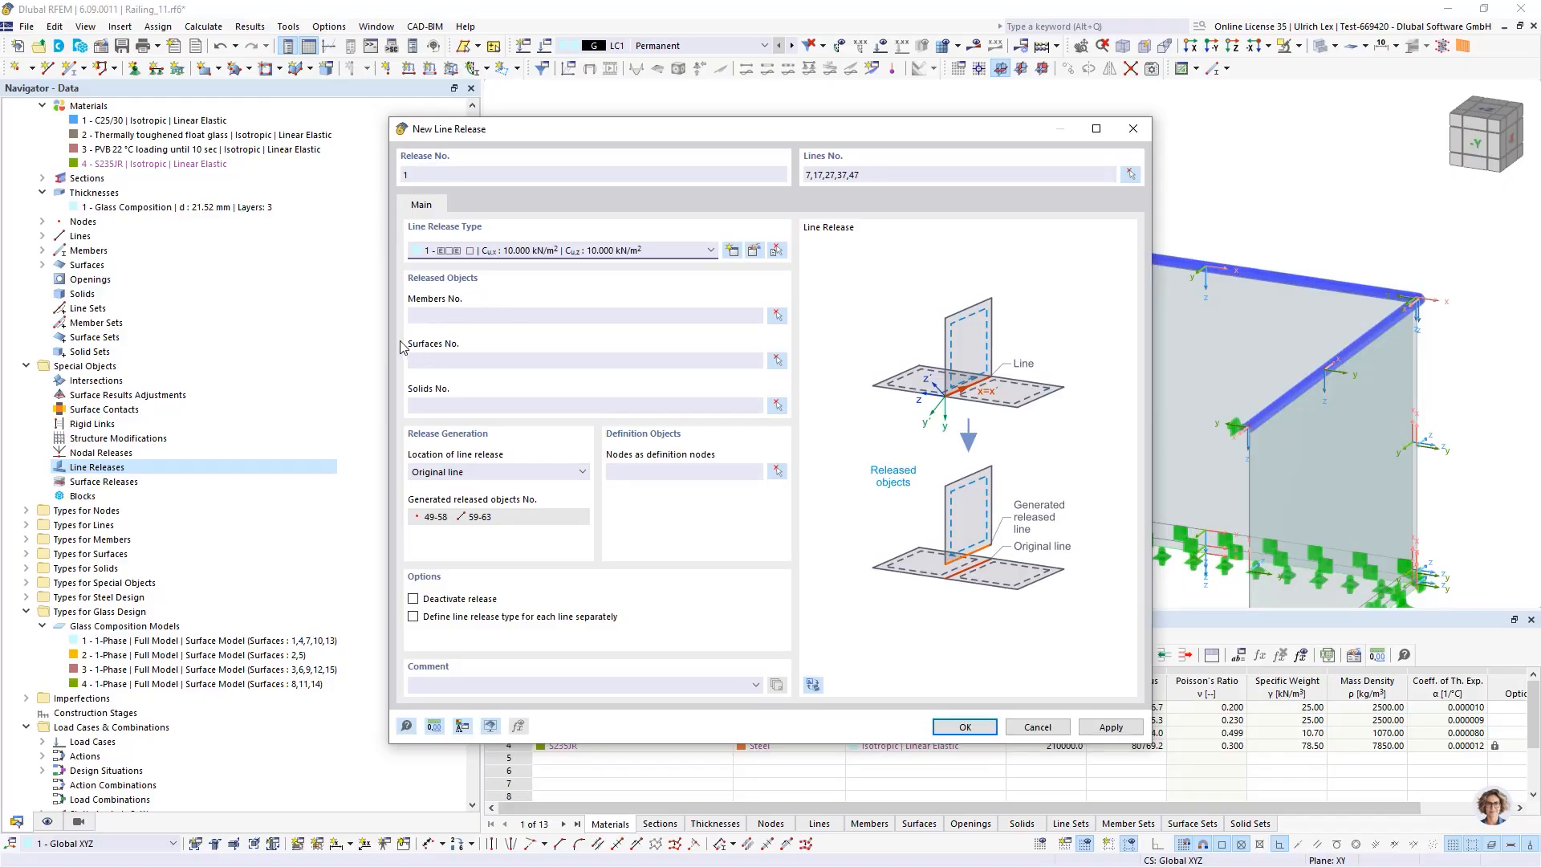
Pick glass surfaces 1, 4, 7, 10 and 13 as the released objects and confirm the new line release
click(777, 361)
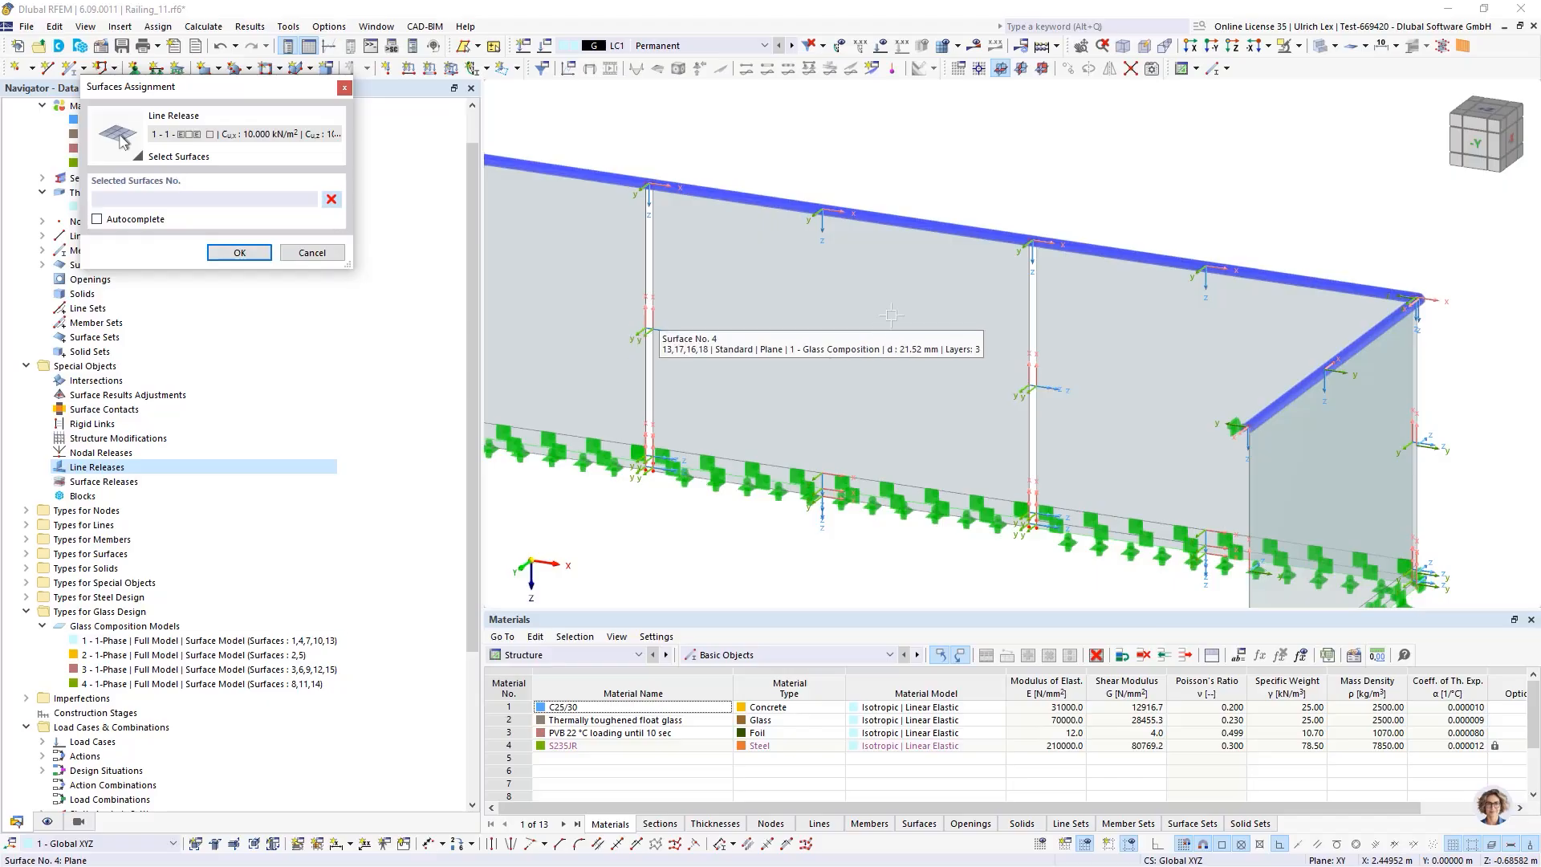
scroll(623, 345, up, 4)
click(642, 353)
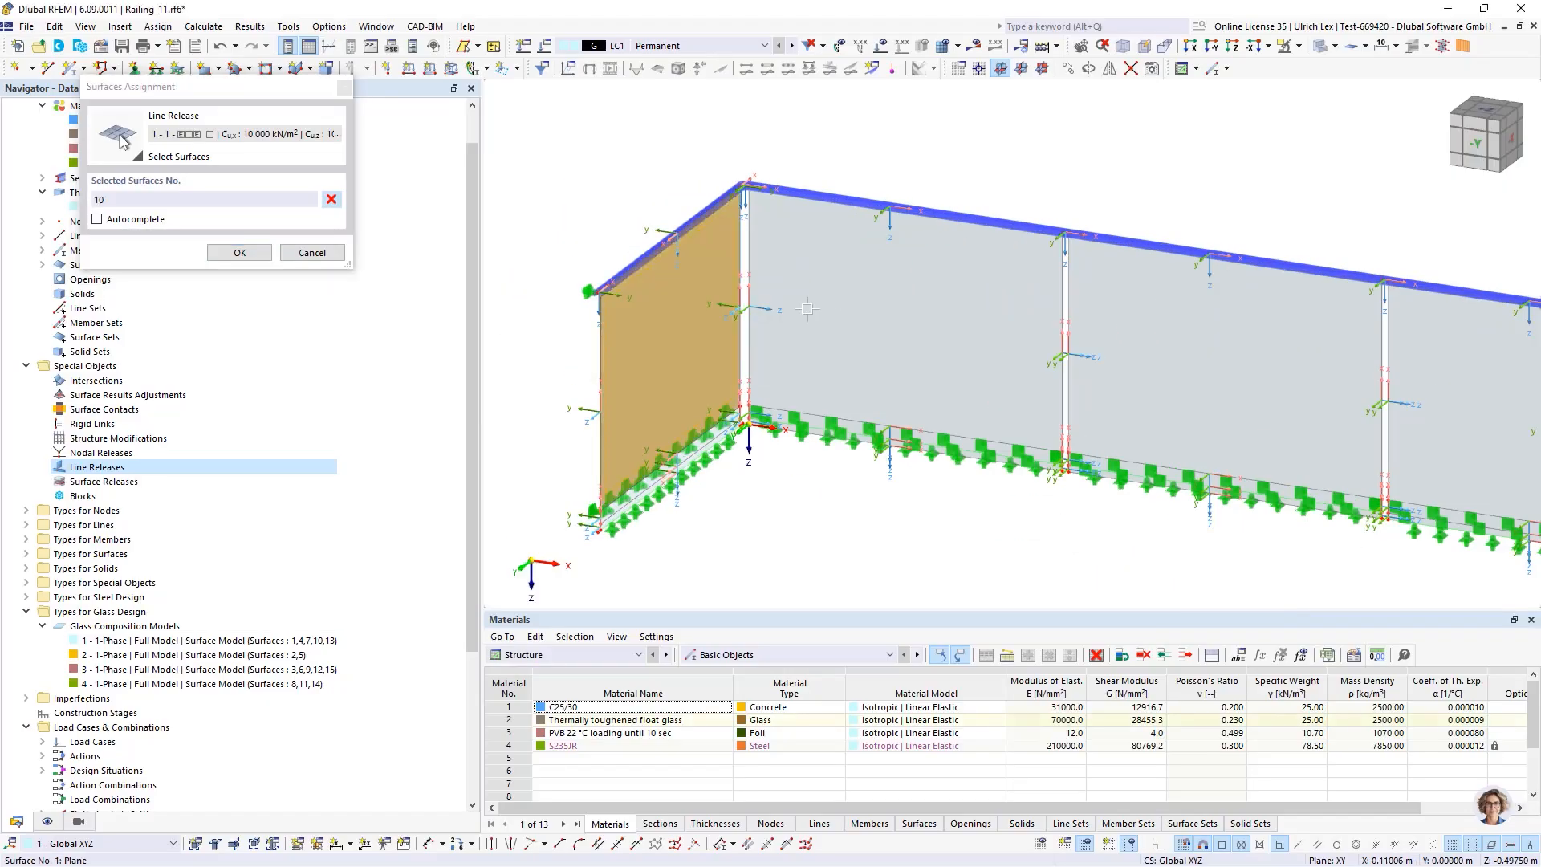
click(1011, 336)
click(1139, 352)
click(1437, 377)
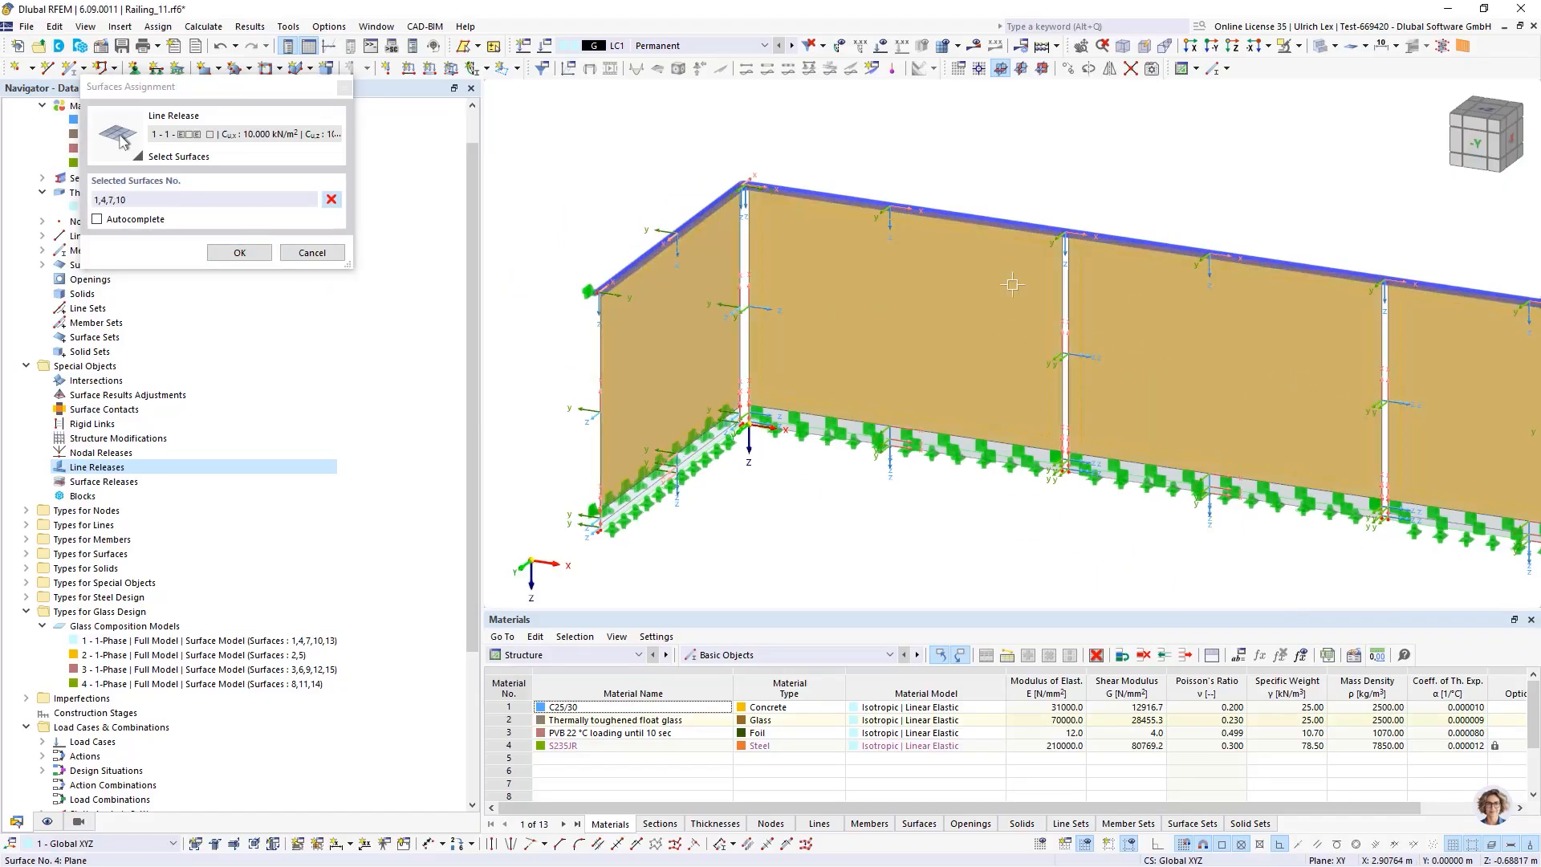
scroll(1237, 367, down, 4)
scroll(1236, 368, up, 4)
click(1128, 417)
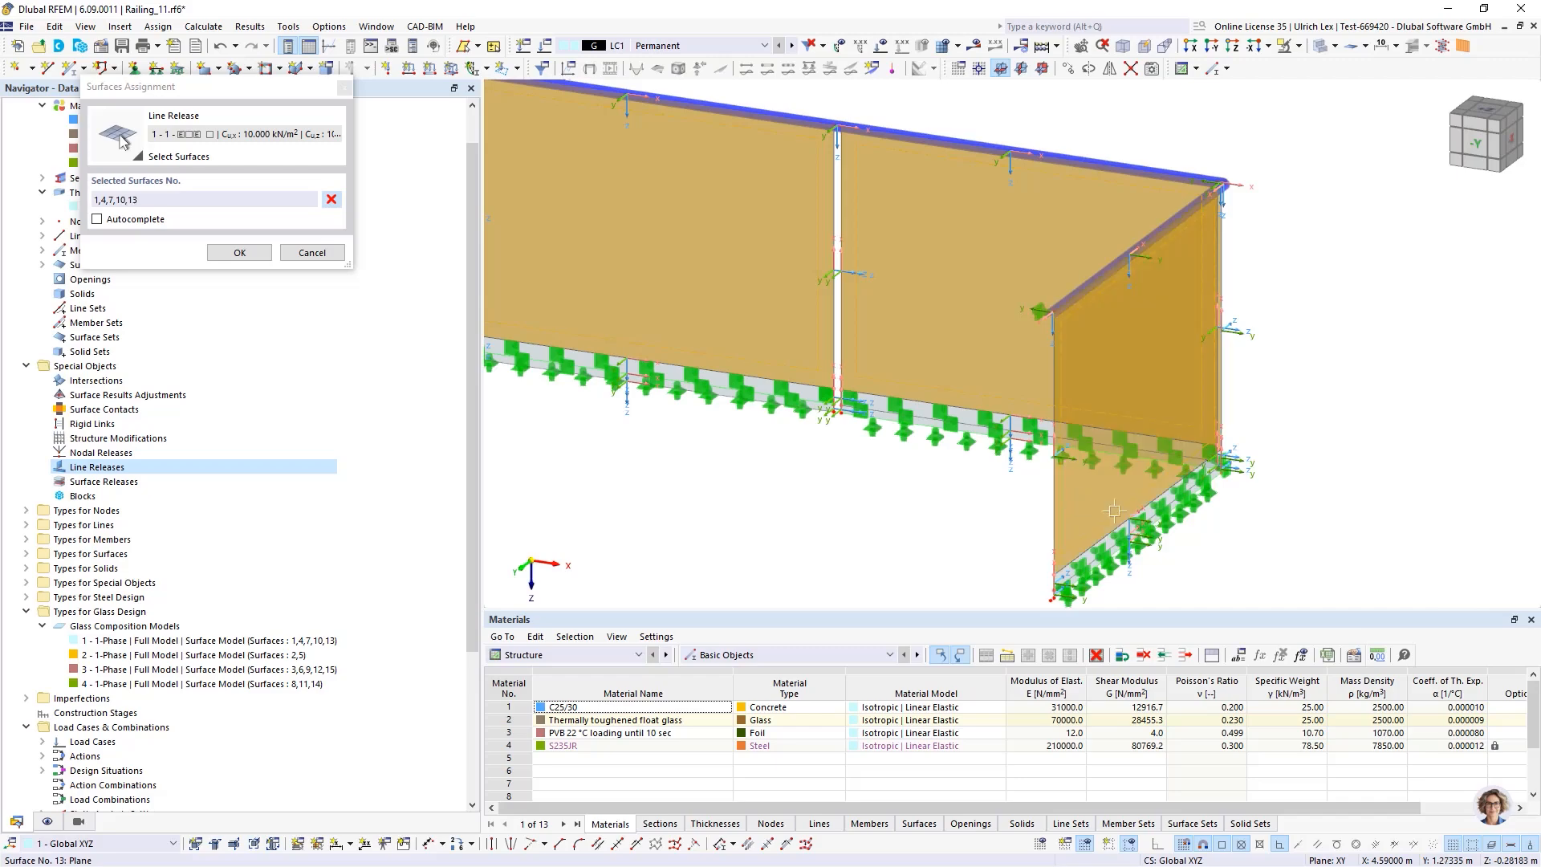
click(256, 253)
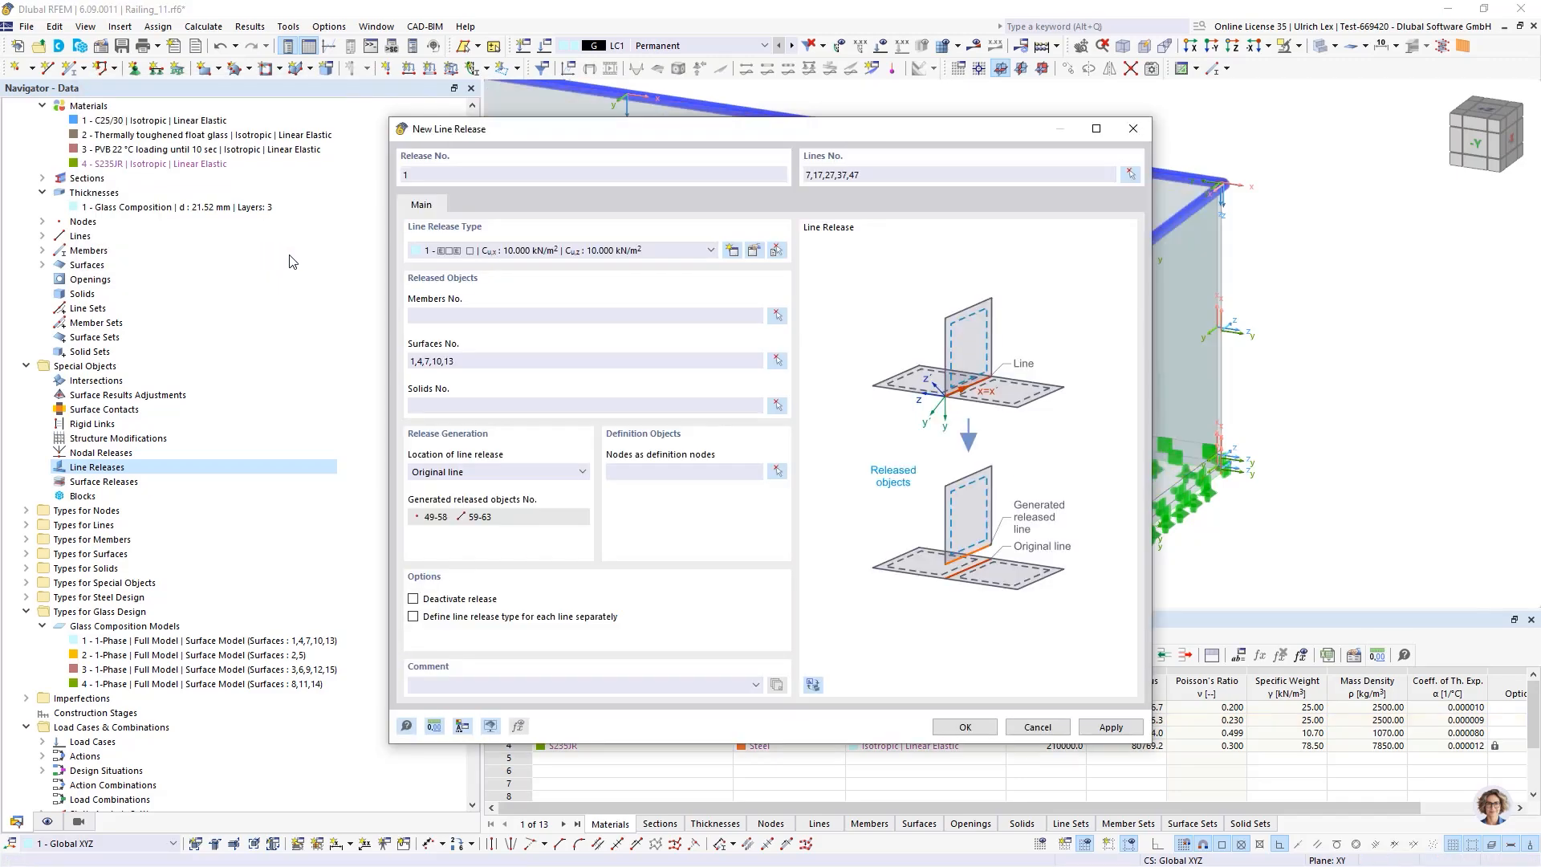
click(965, 728)
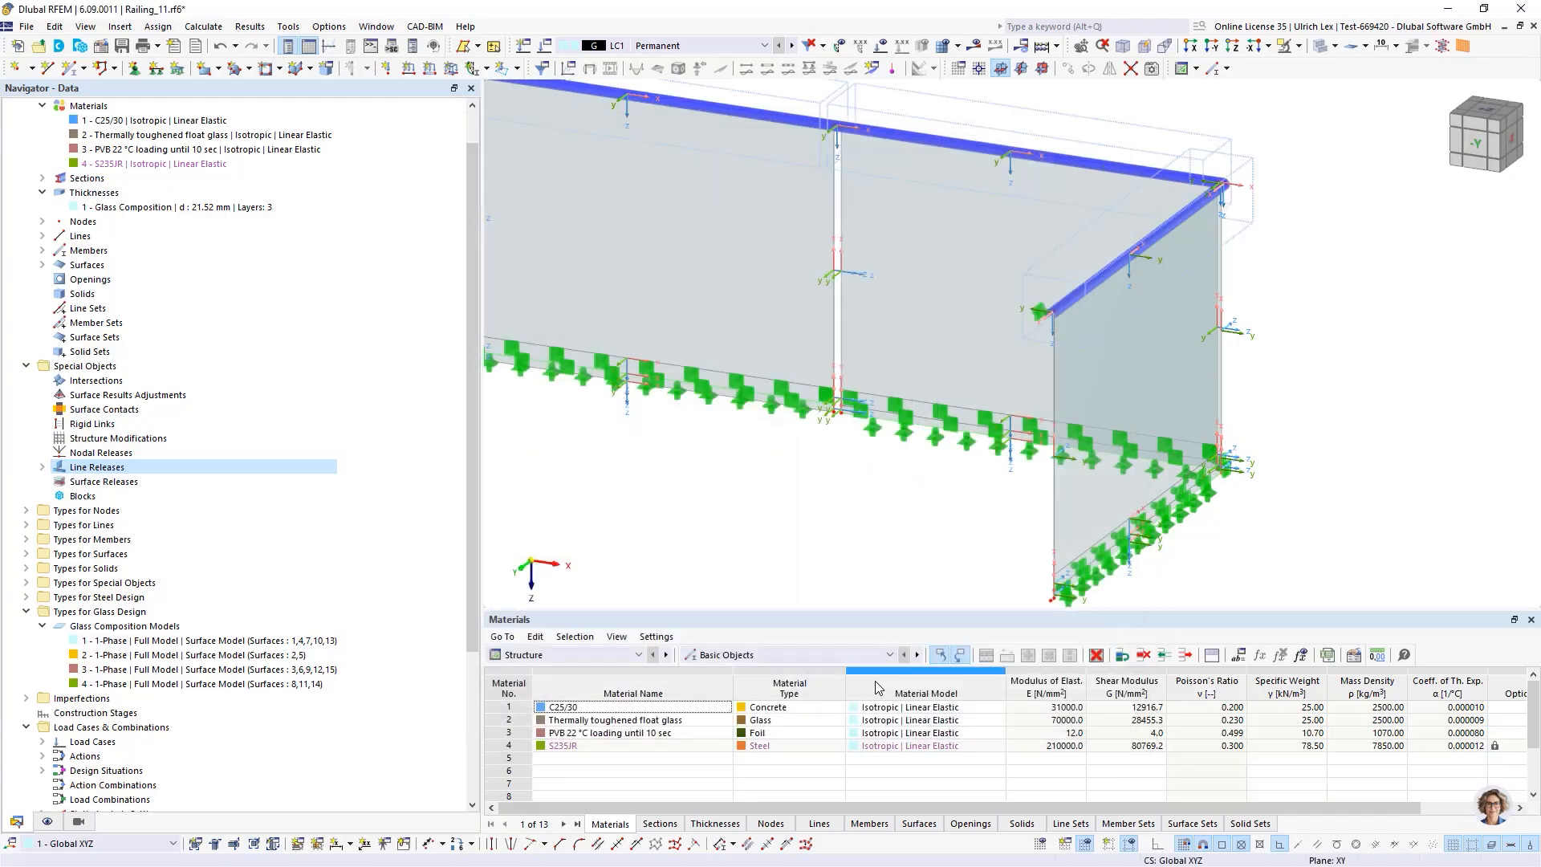
Hide the display of line releases in the model view
scroll(1209, 461, down, 5)
scroll(782, 421, up, 4)
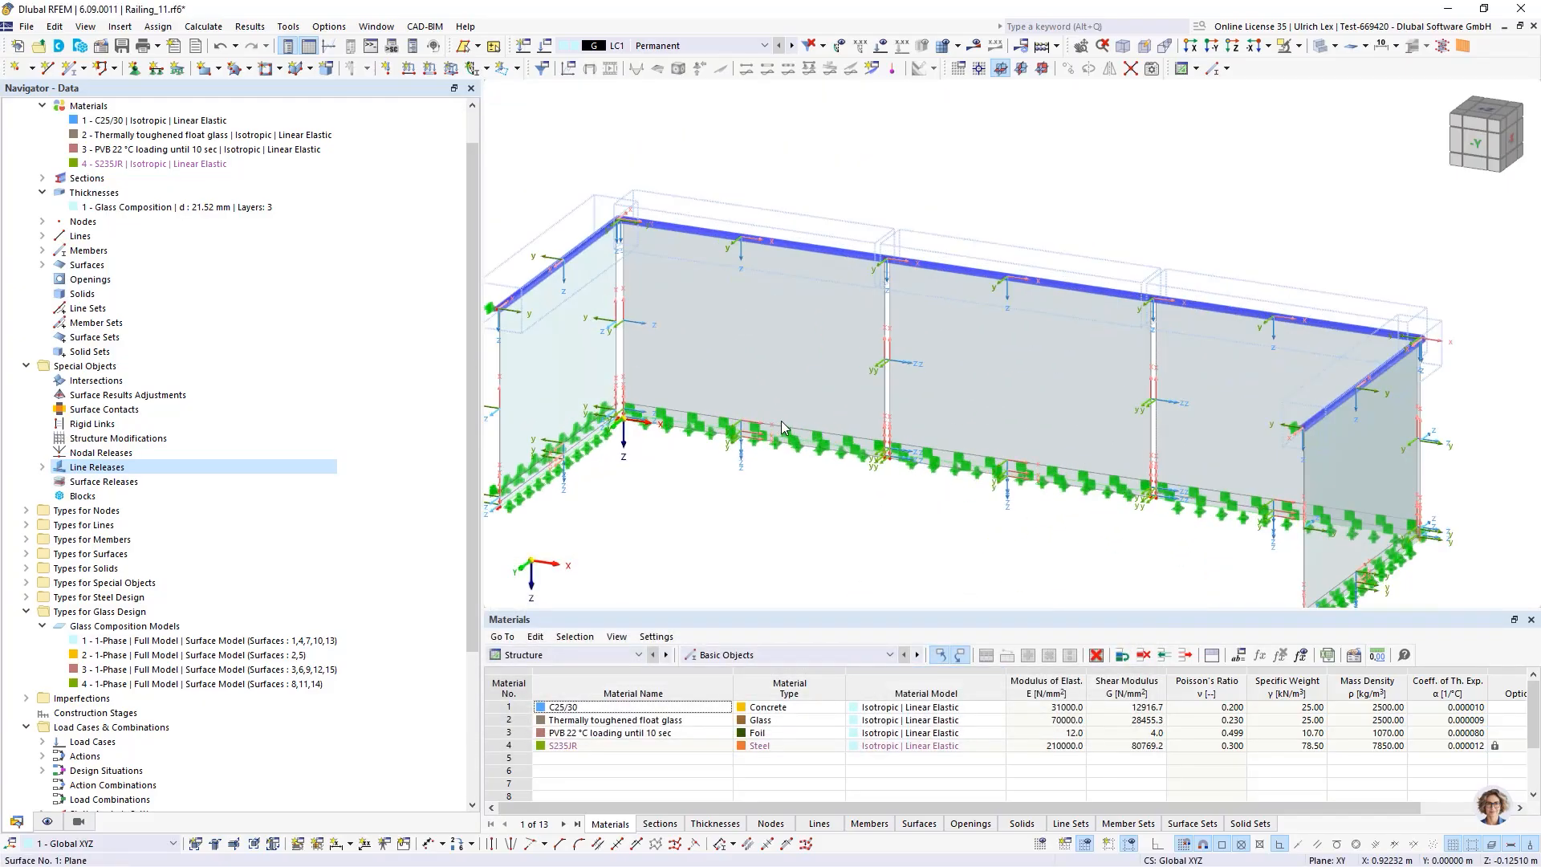
scroll(935, 213, down, 2)
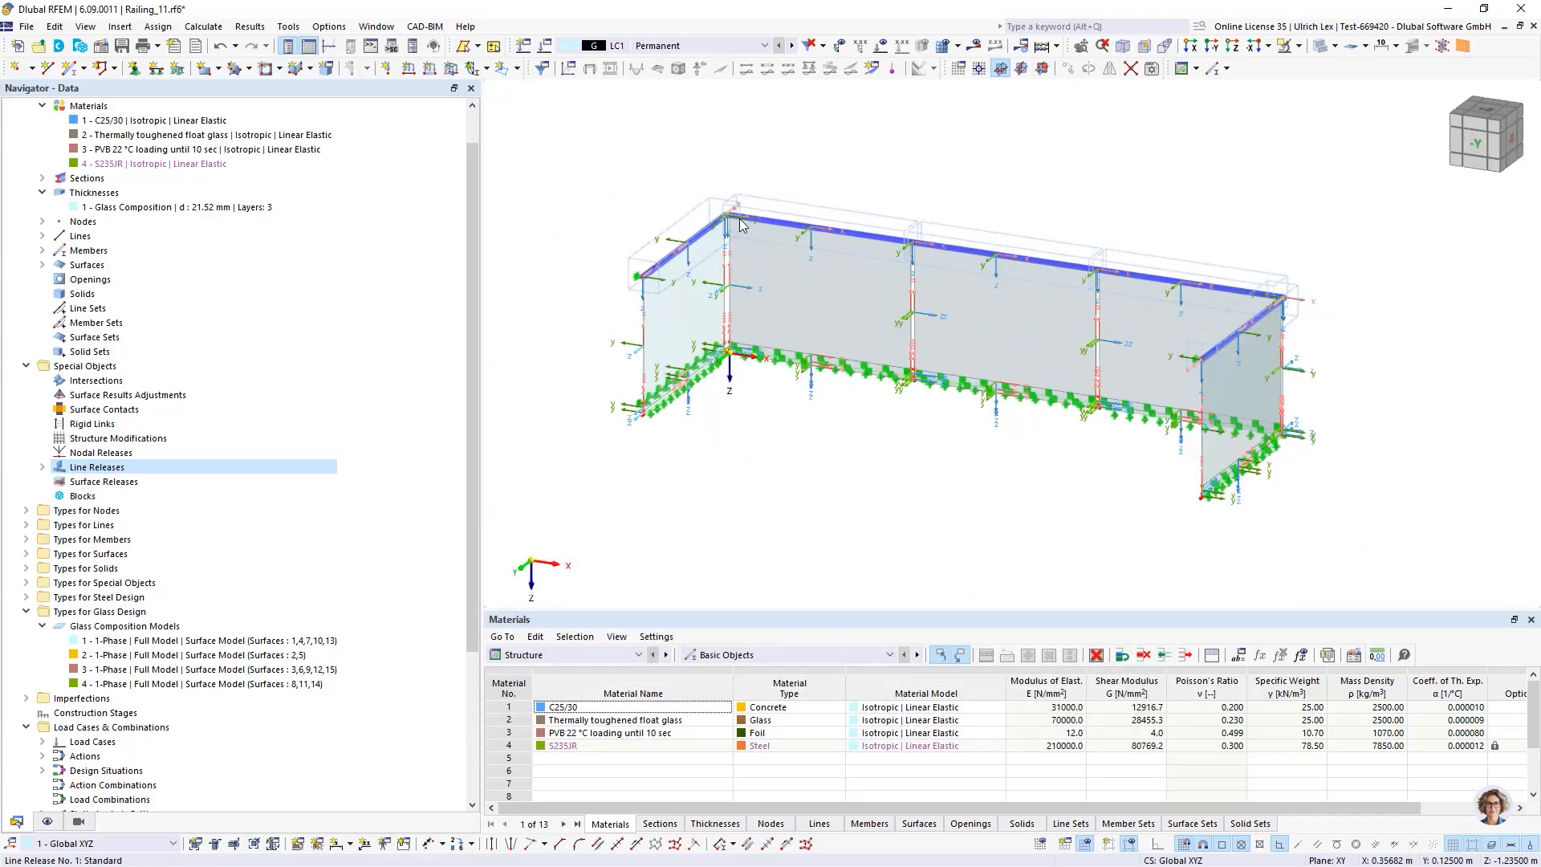
scroll(640, 259, up, 5)
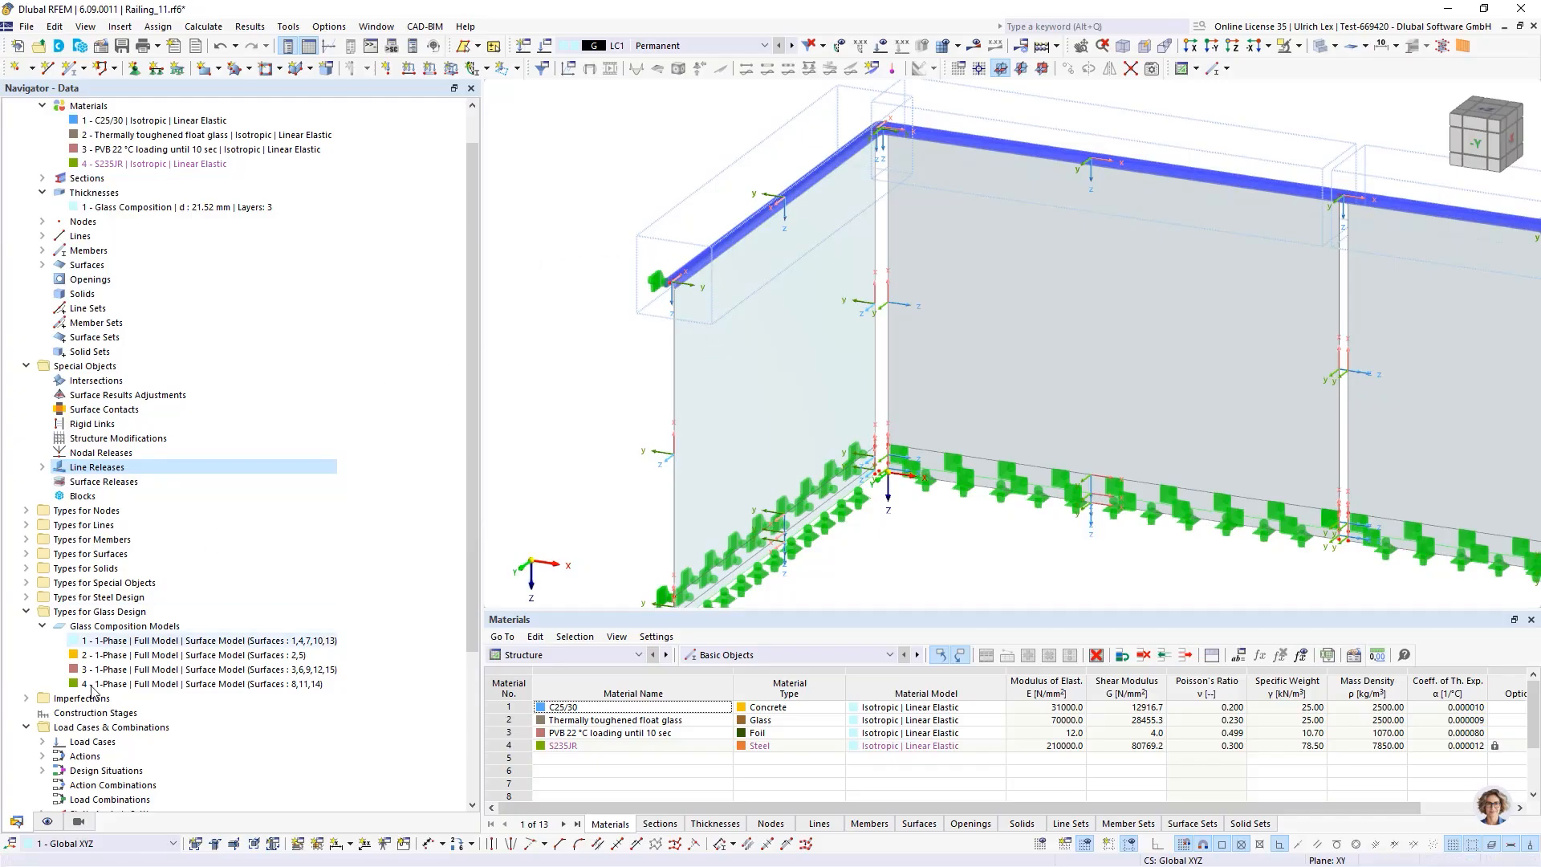
click(48, 821)
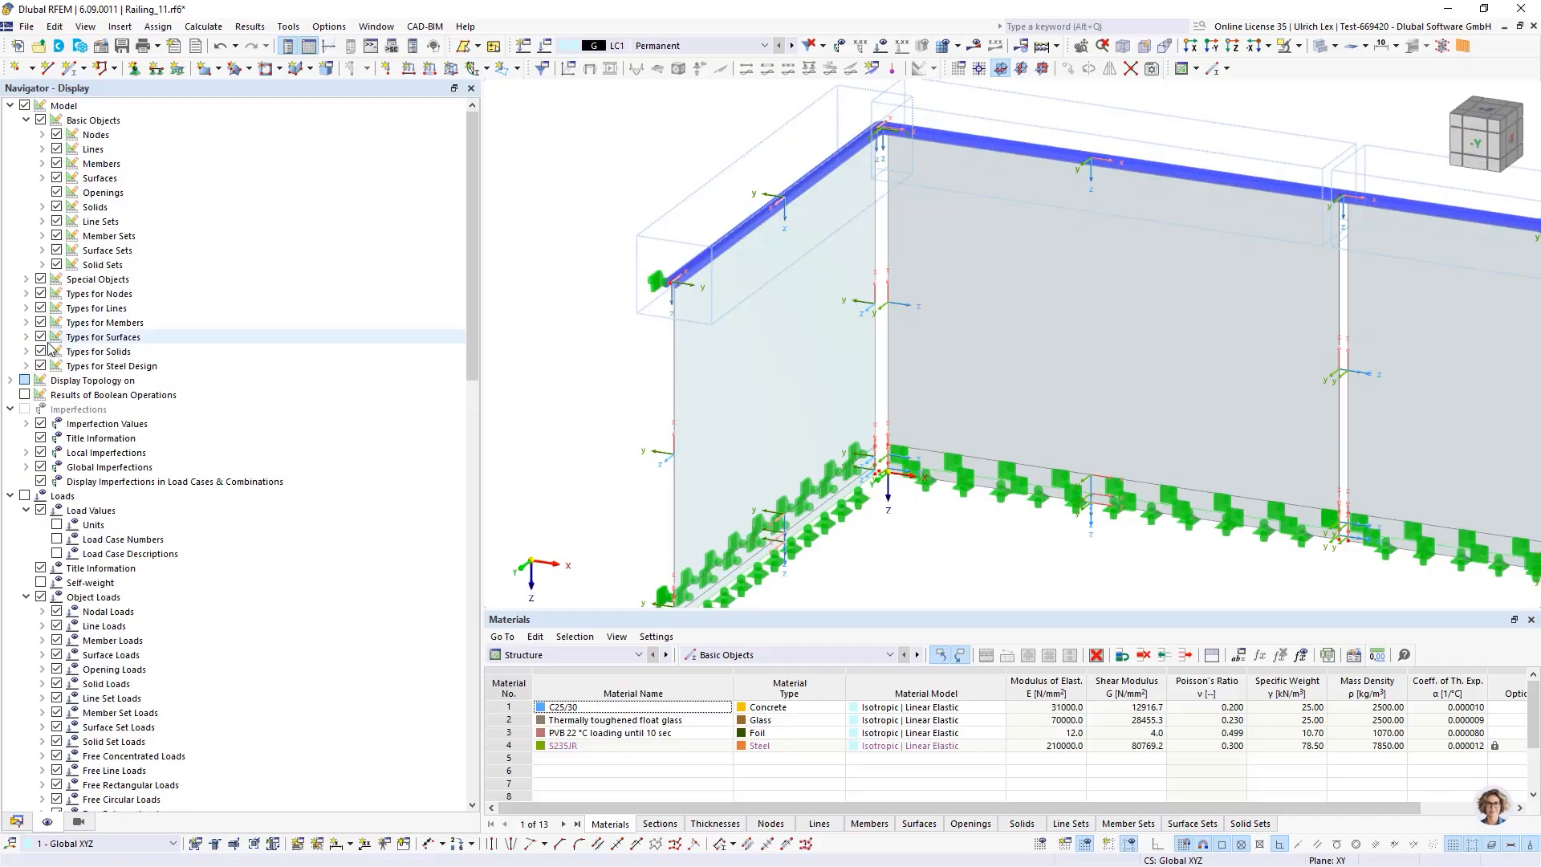
click(25, 280)
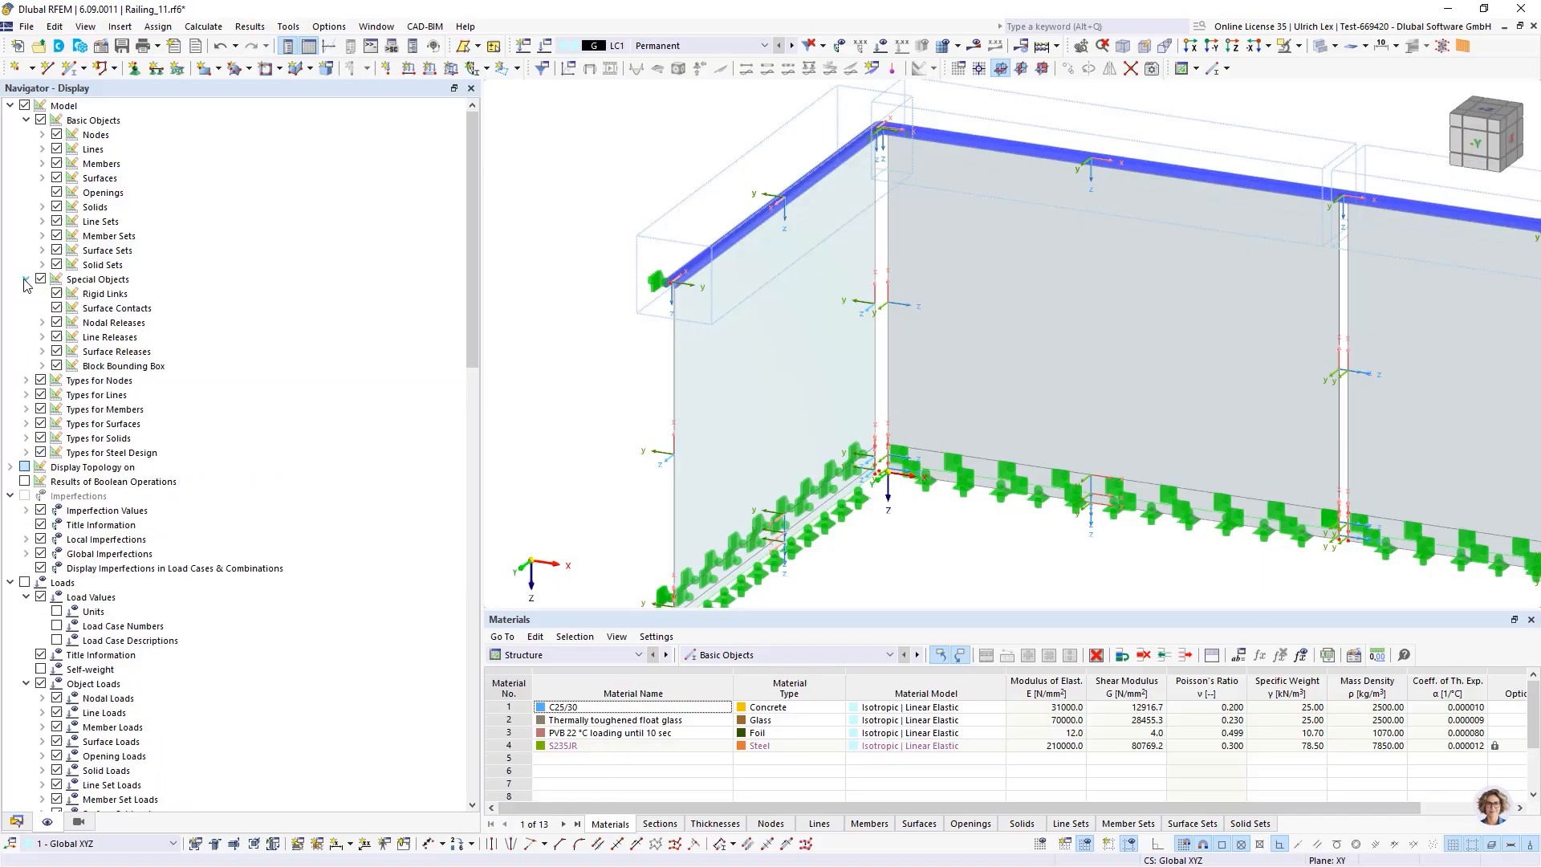
click(57, 337)
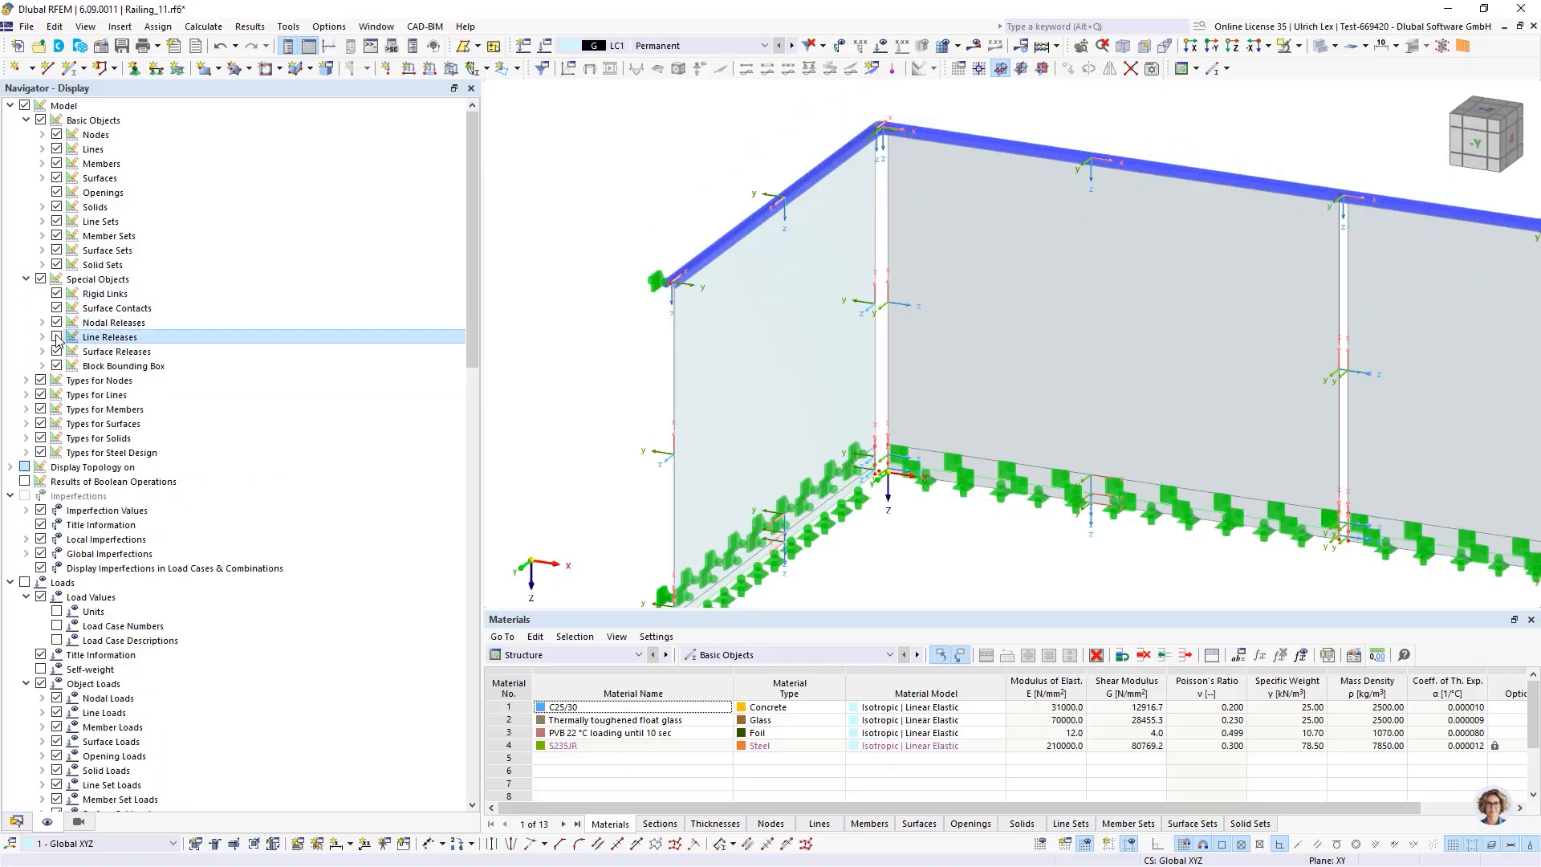
Turn off the display of the local axis systems of lines
scroll(553, 218, down, 3)
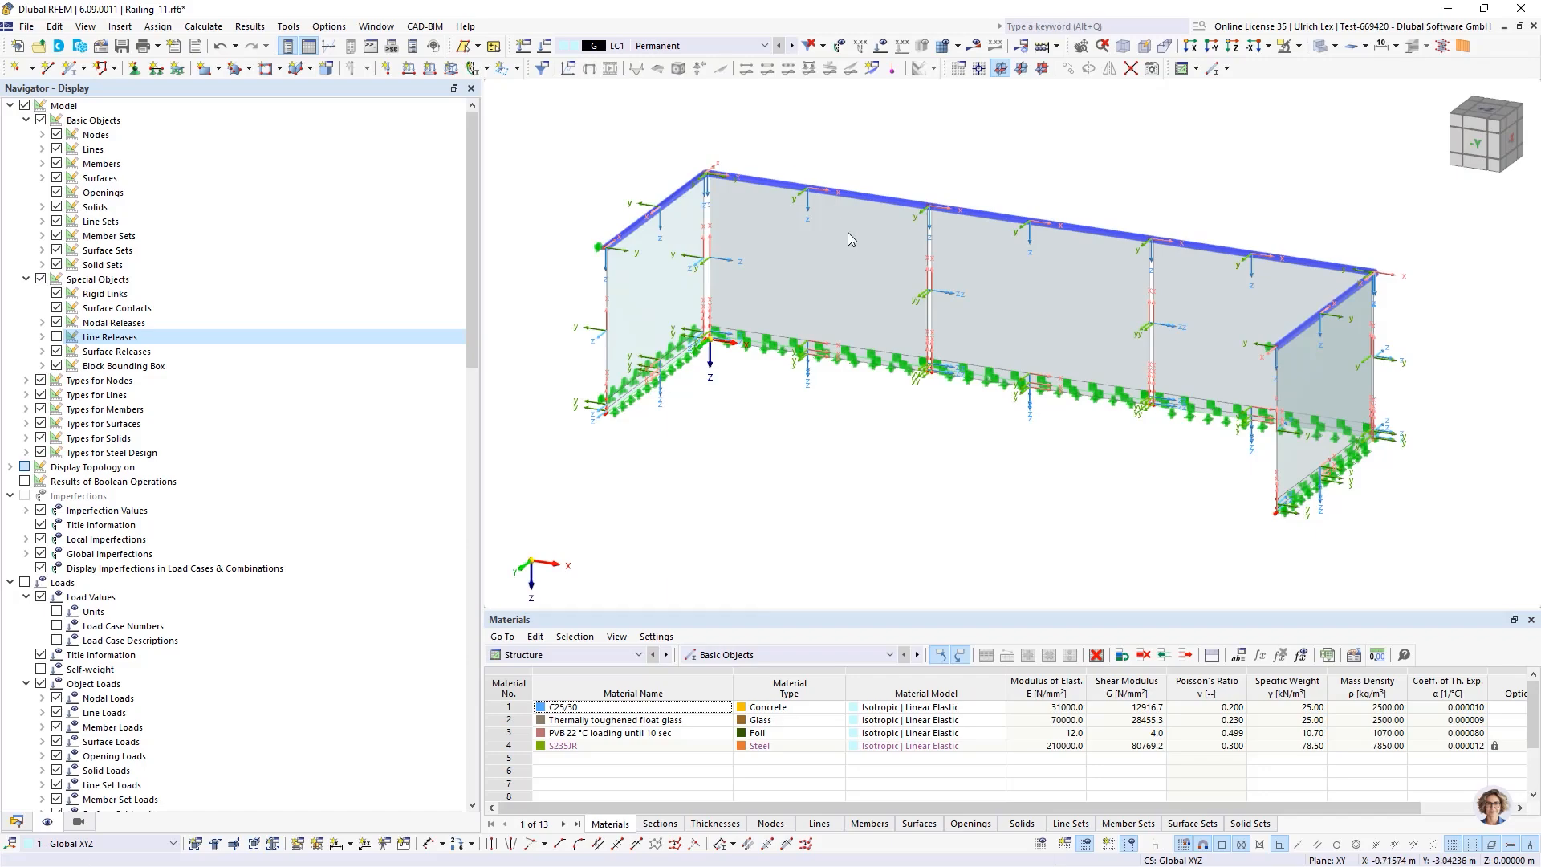
scroll(762, 237, up, 5)
right_click(594, 239)
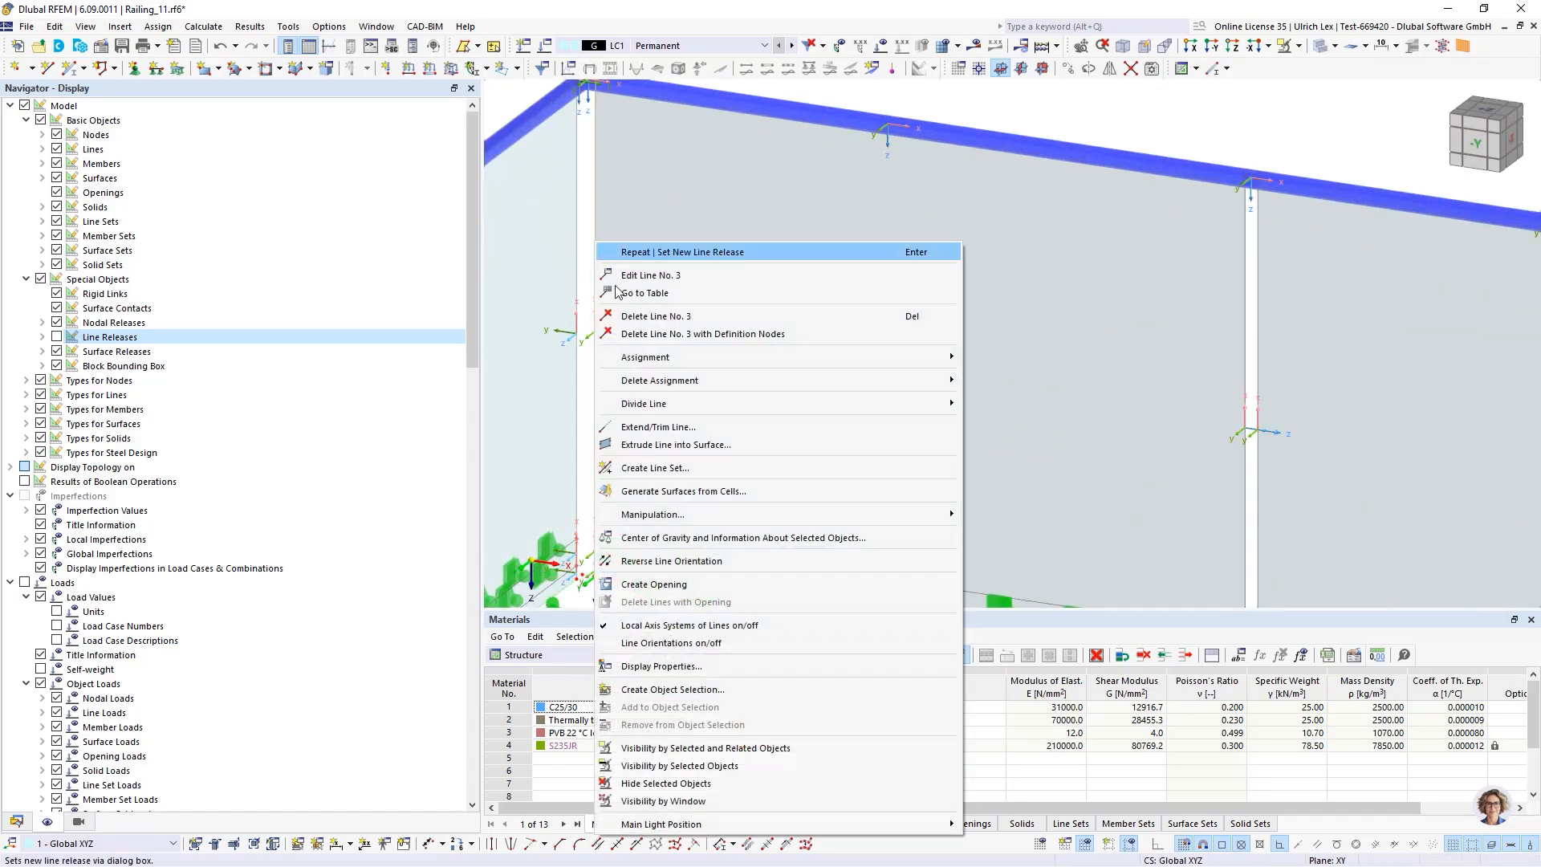
click(683, 624)
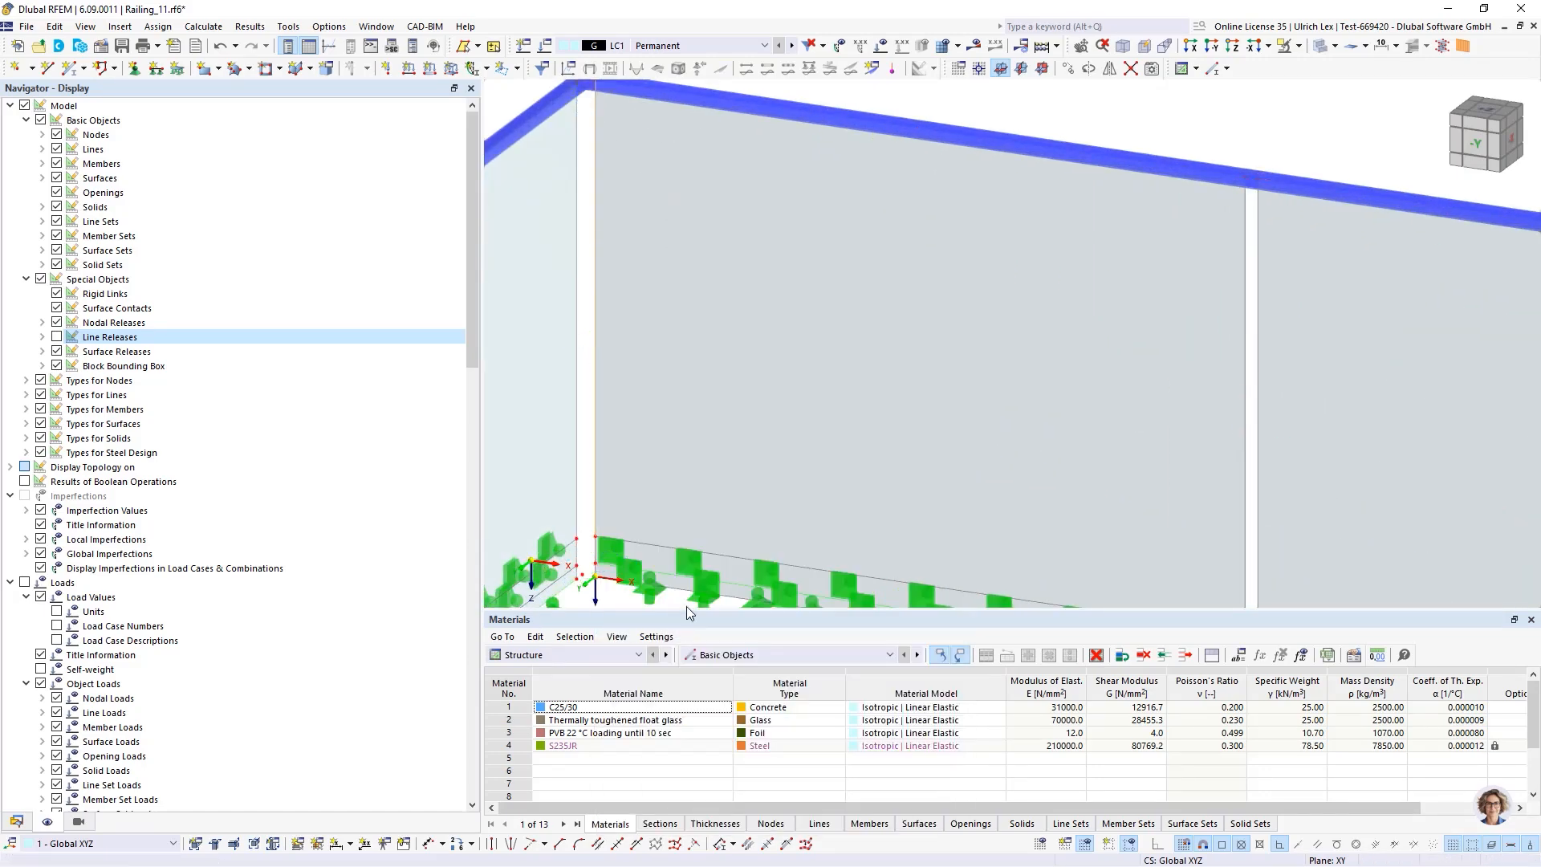
Set the target length of finite elements to 0.05 m in the mesh settings and apply them
scroll(737, 257, down, 4)
scroll(755, 260, down, 1)
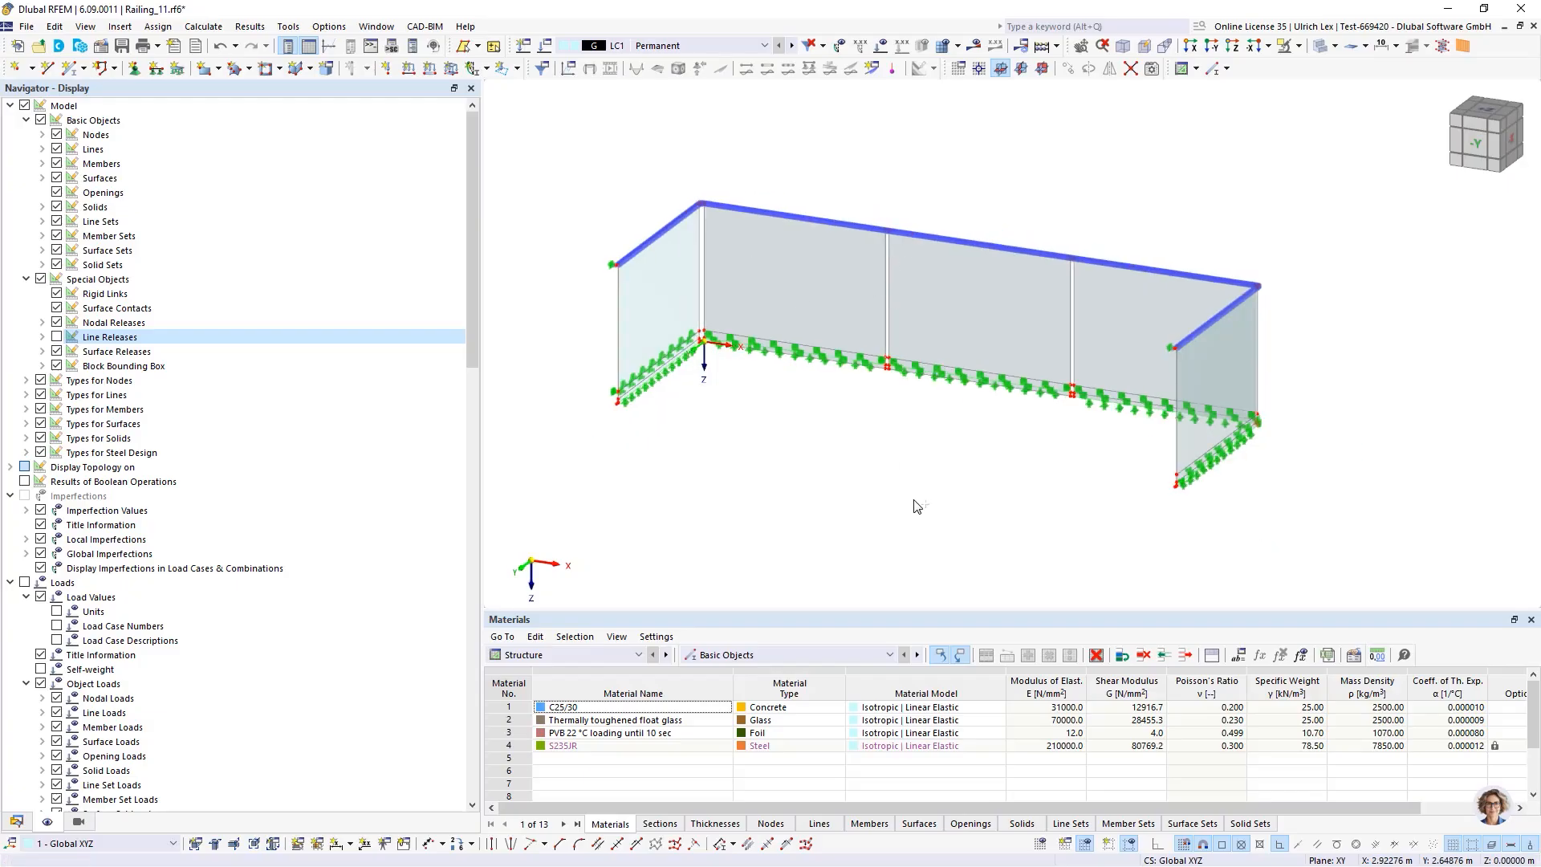
ctrl+middle_drag(916, 503, 896, 487)
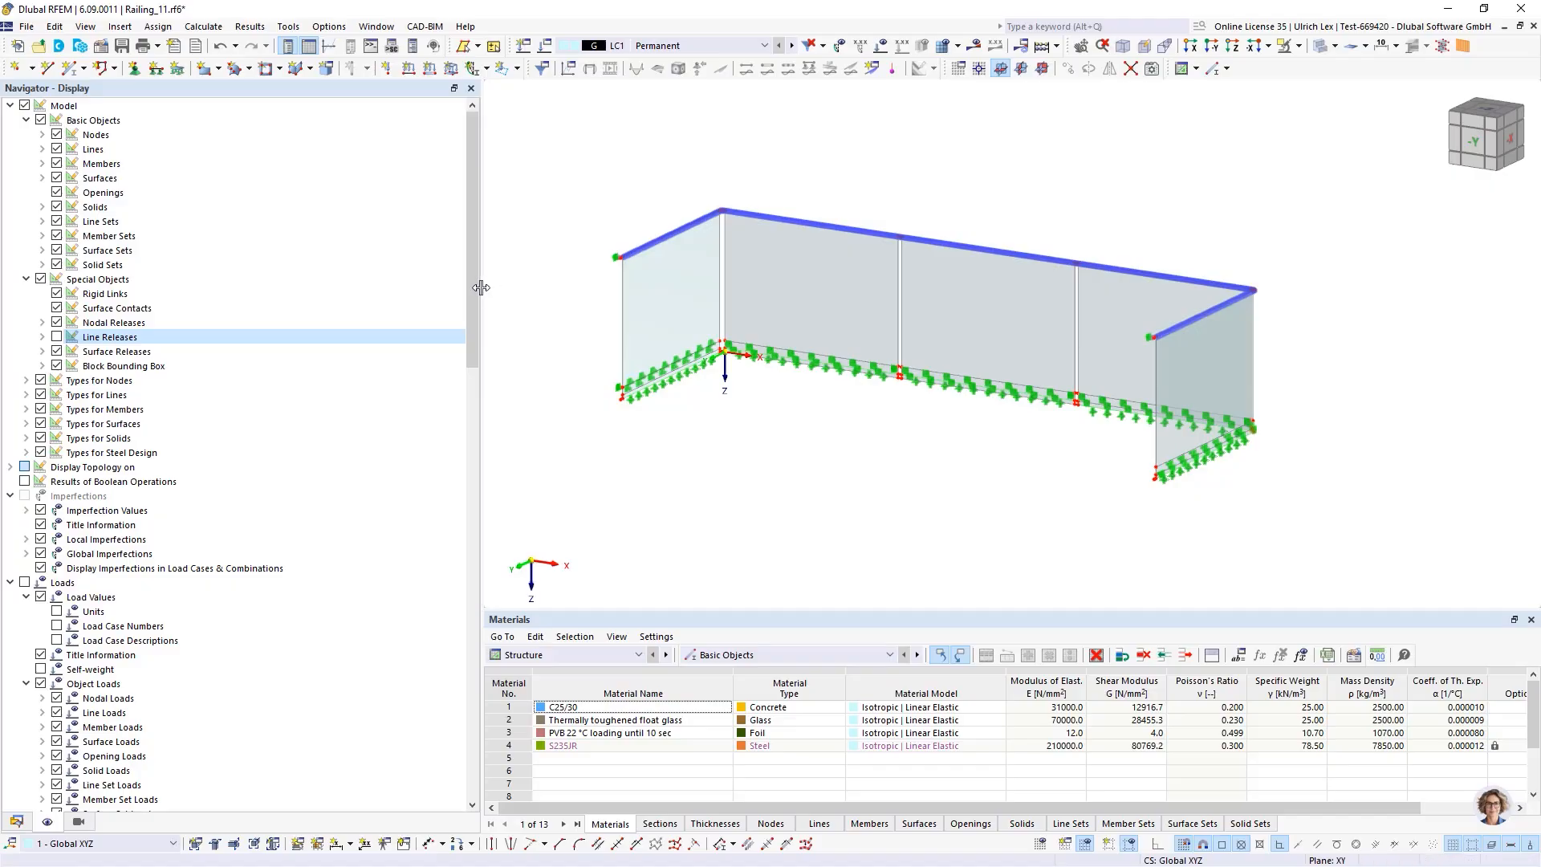
drag(484, 291, 305, 310)
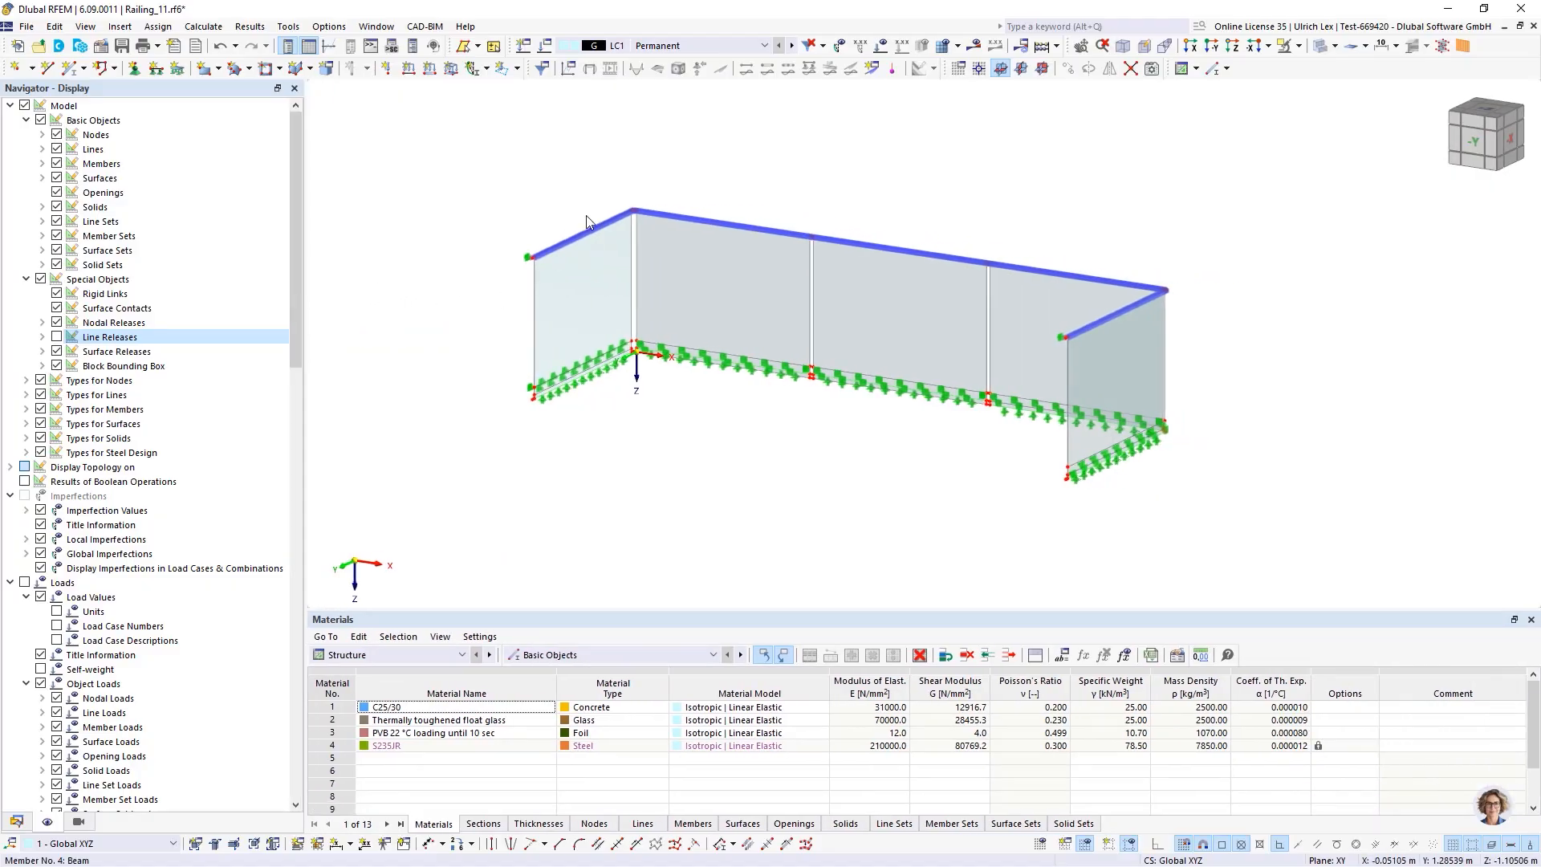
scroll(717, 190, up, 1)
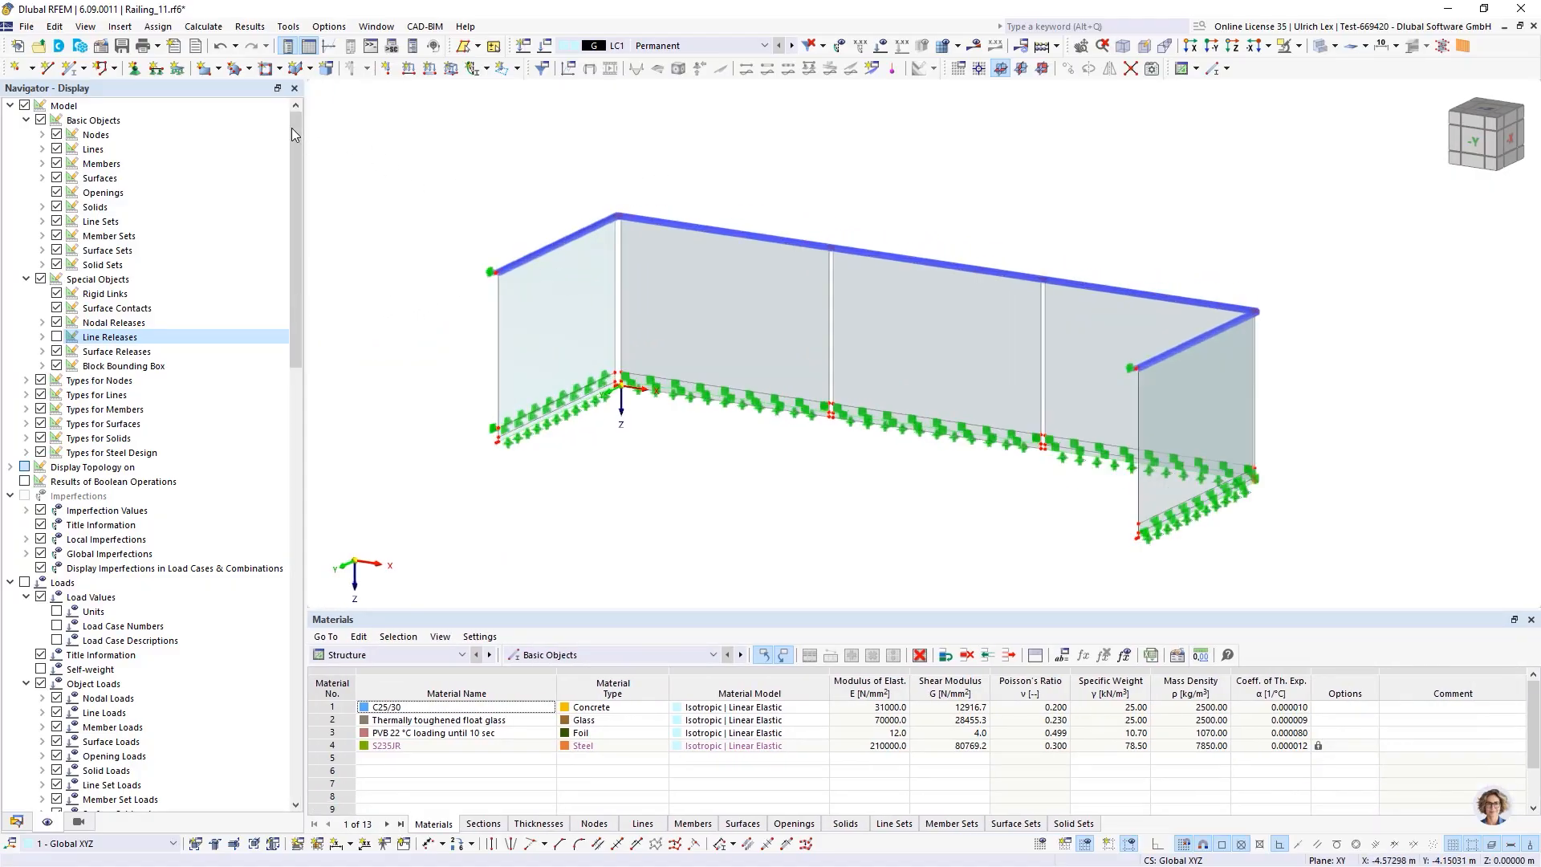
click(203, 27)
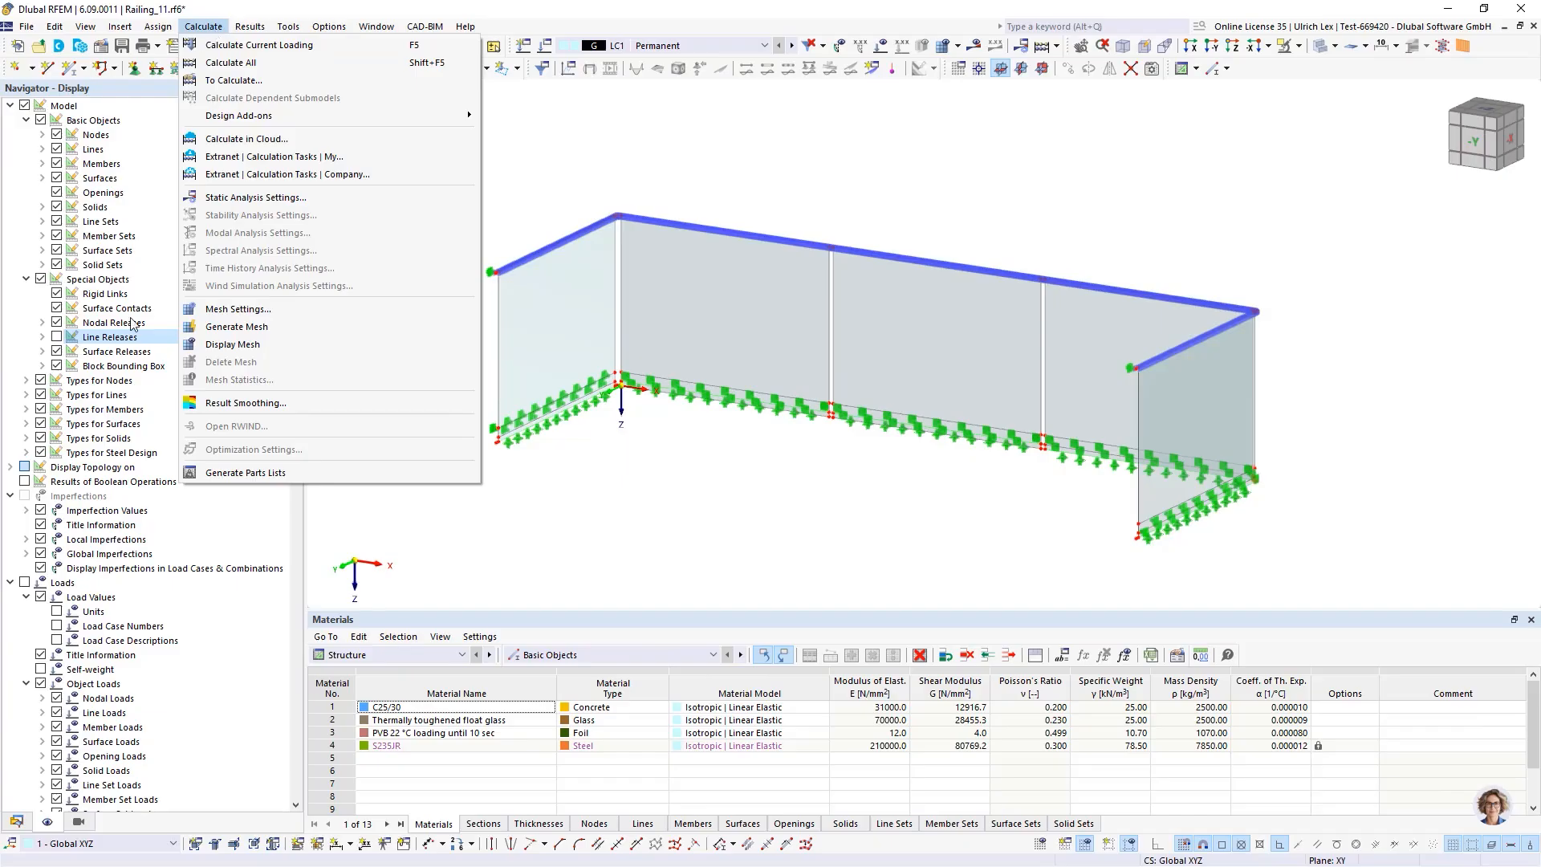
click(286, 310)
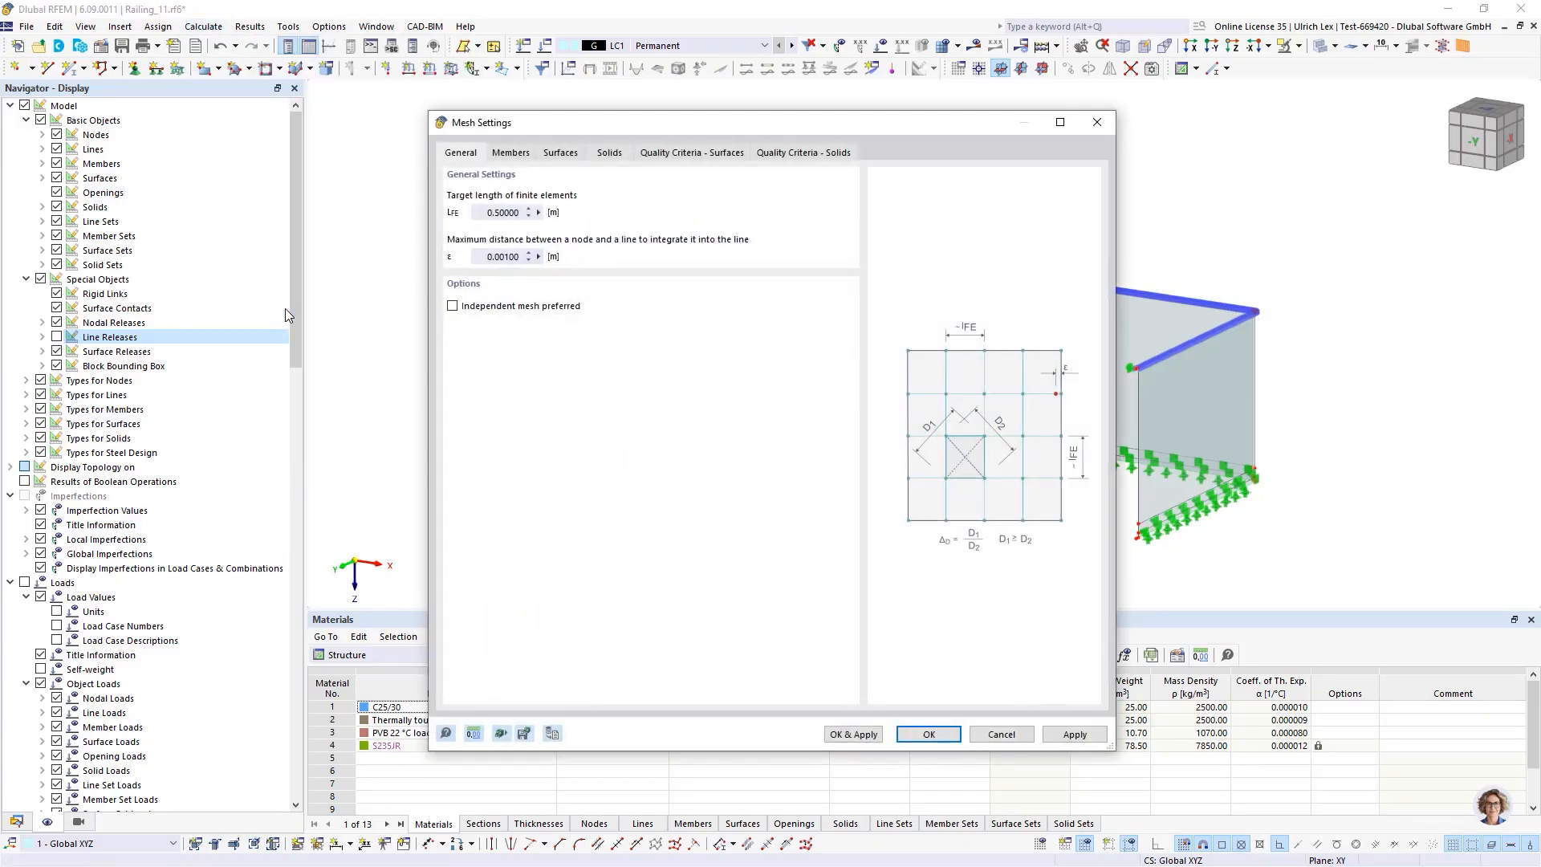
click(496, 213)
click(838, 737)
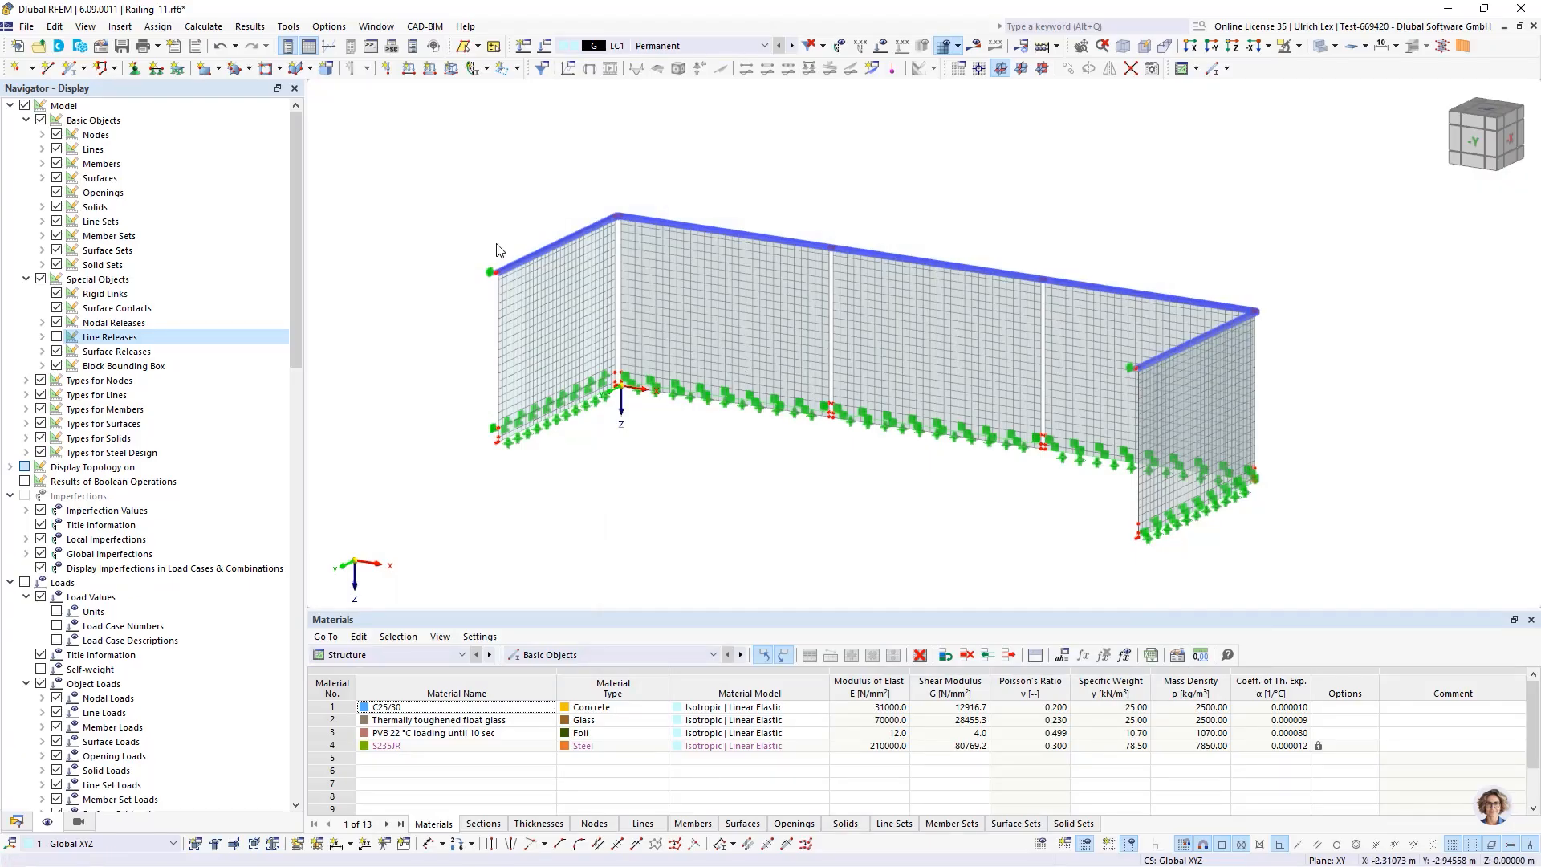
Inspect the generated mesh along the glass panels' bottom edges and supports
scroll(1019, 351, up, 4)
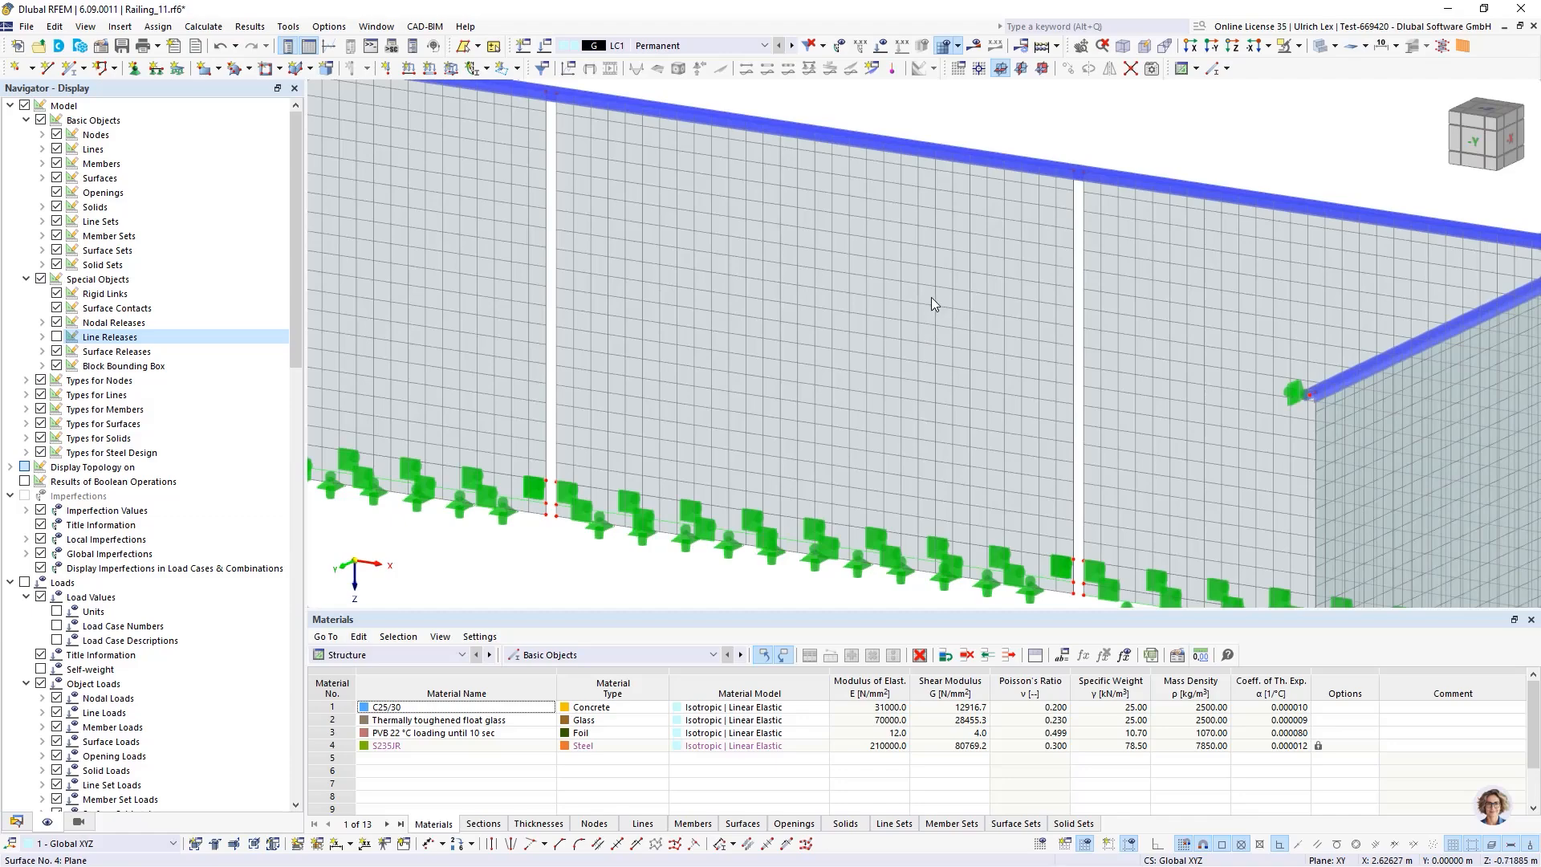
scroll(923, 277, down, 4)
scroll(734, 425, up, 4)
scroll(518, 315, up, 2)
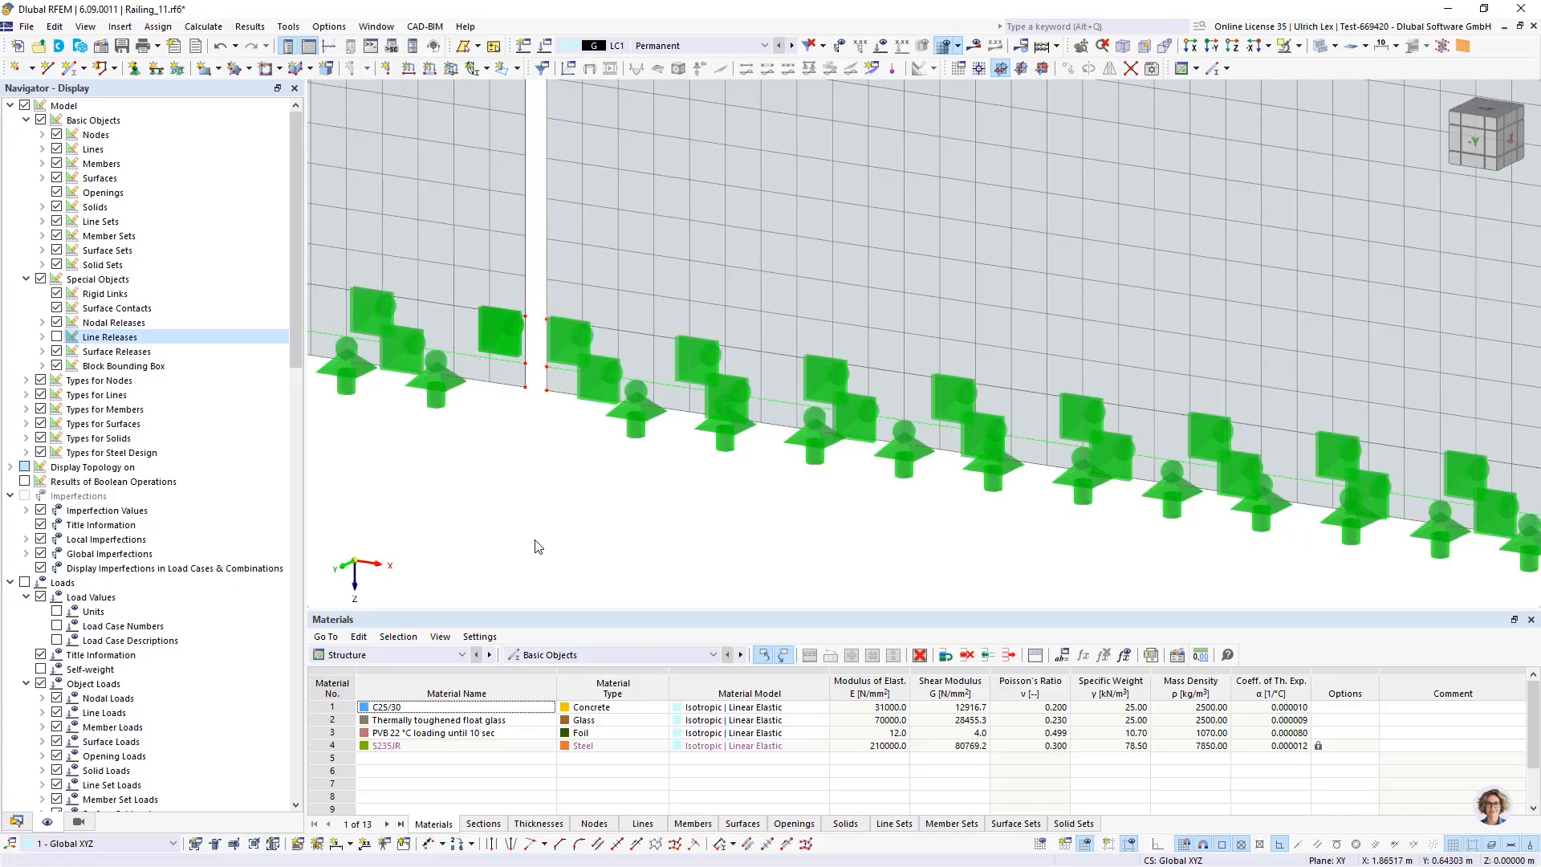
scroll(963, 486, down, 5)
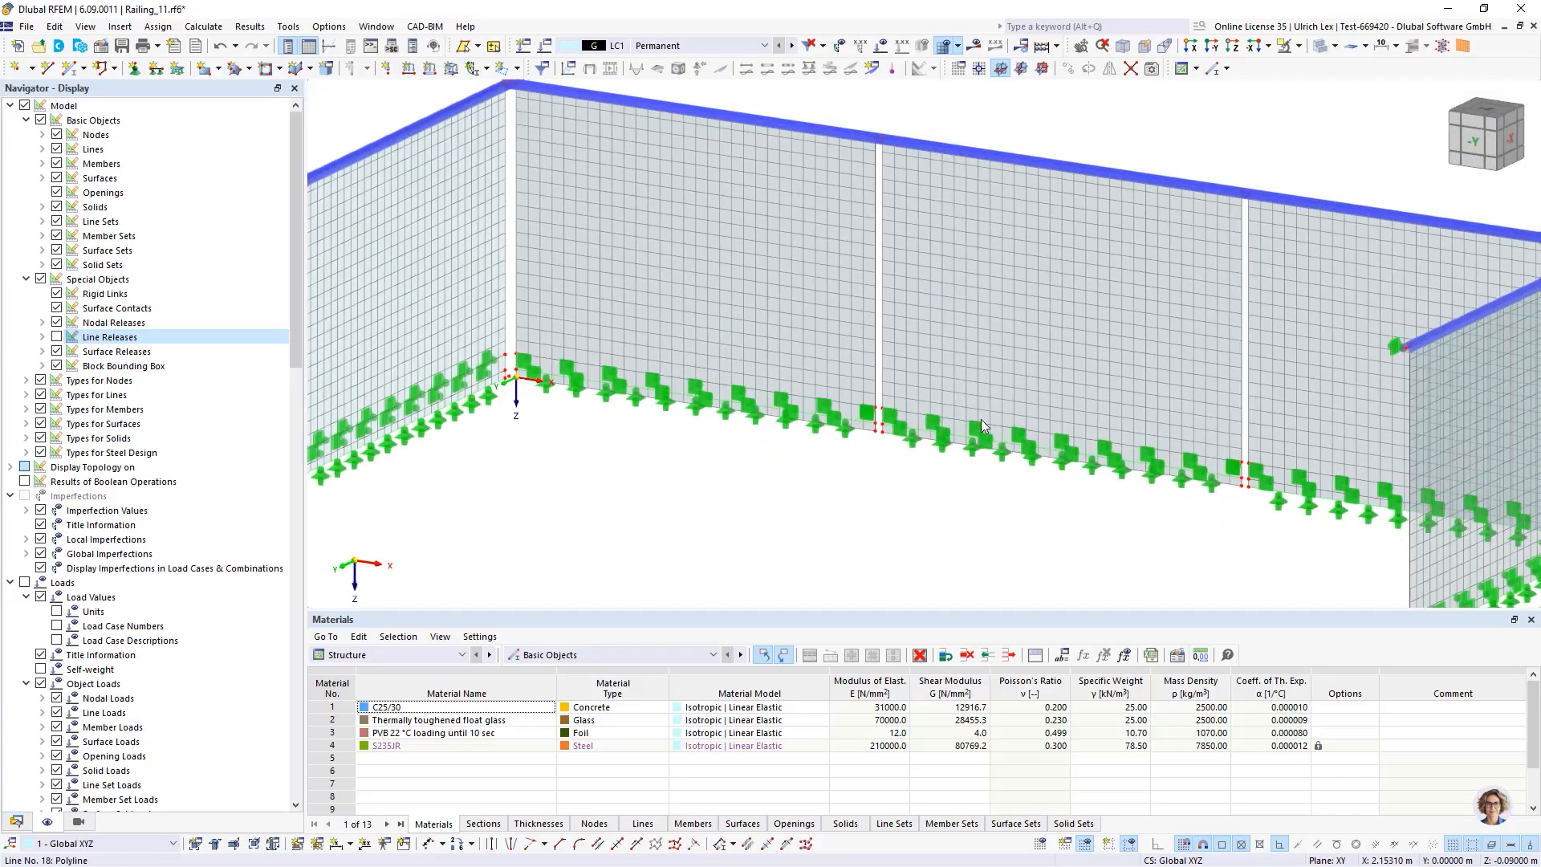
scroll(596, 424, up, 8)
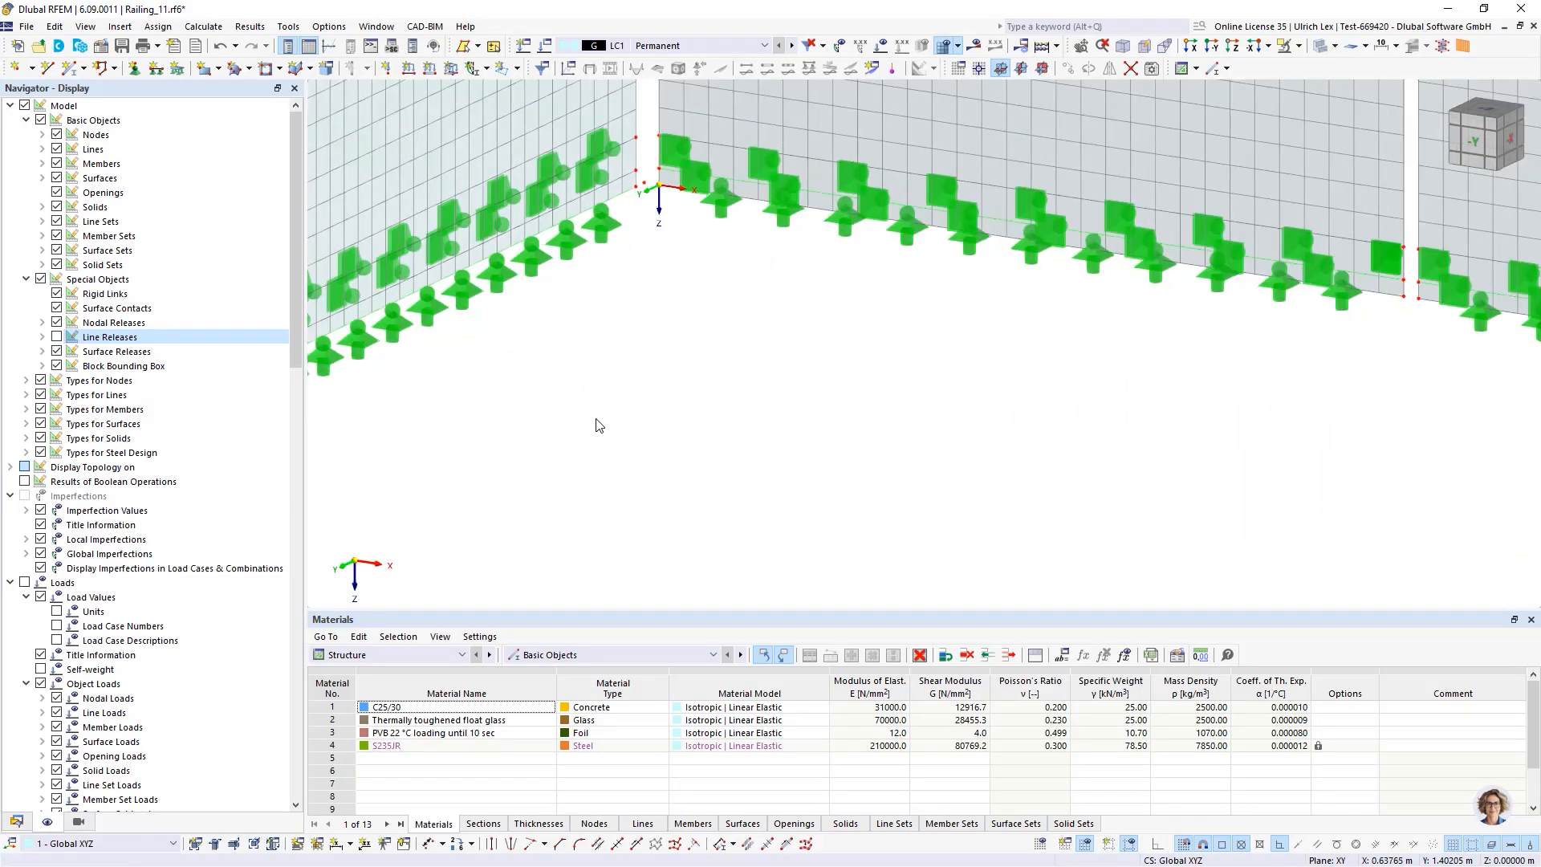
scroll(411, 381, up, 1)
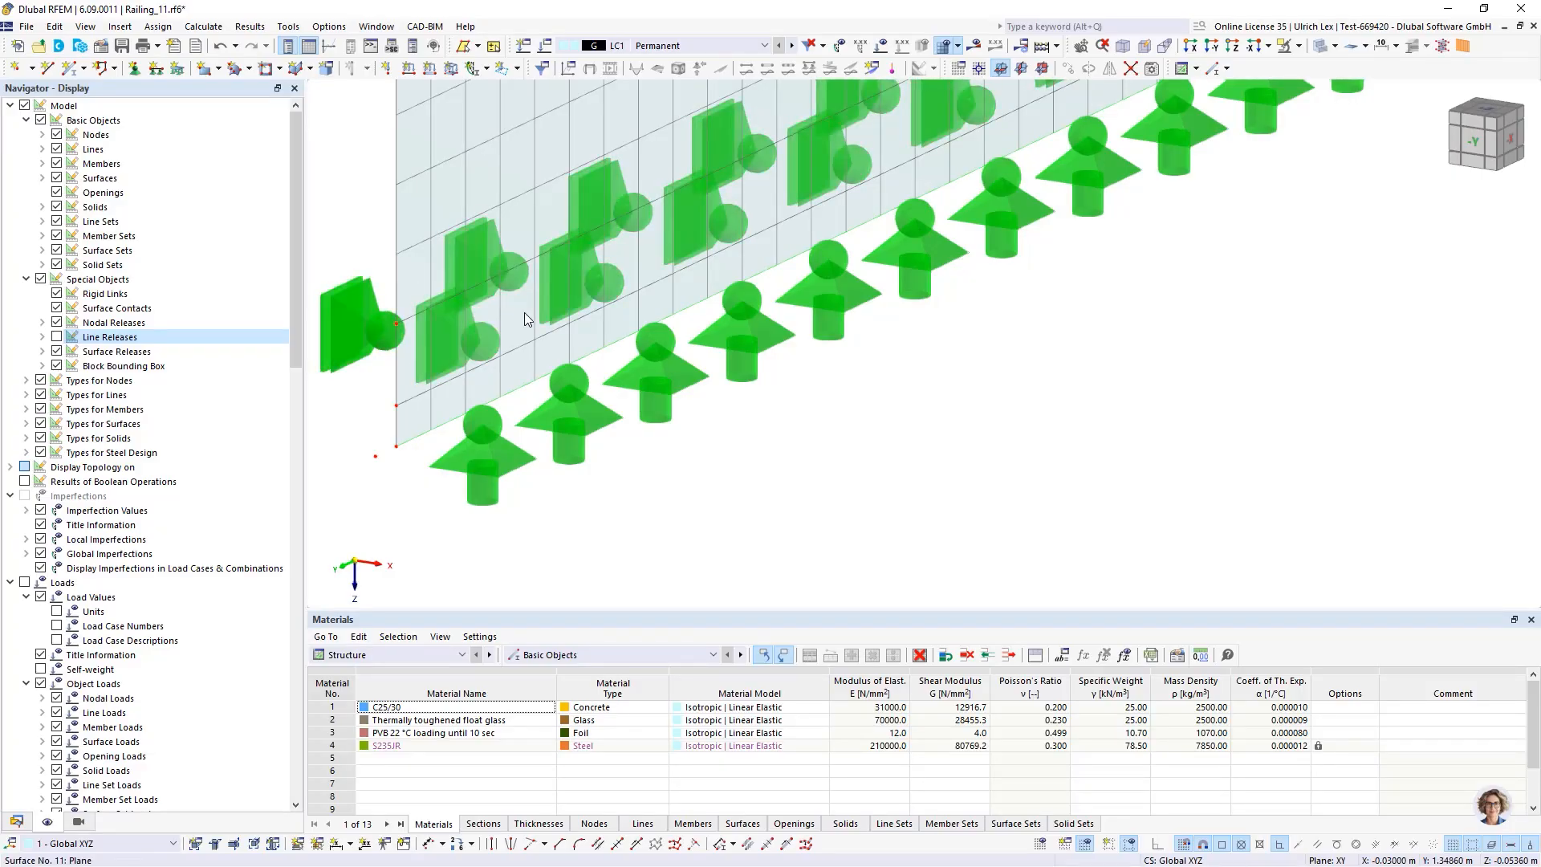
scroll(347, 321, down, 3)
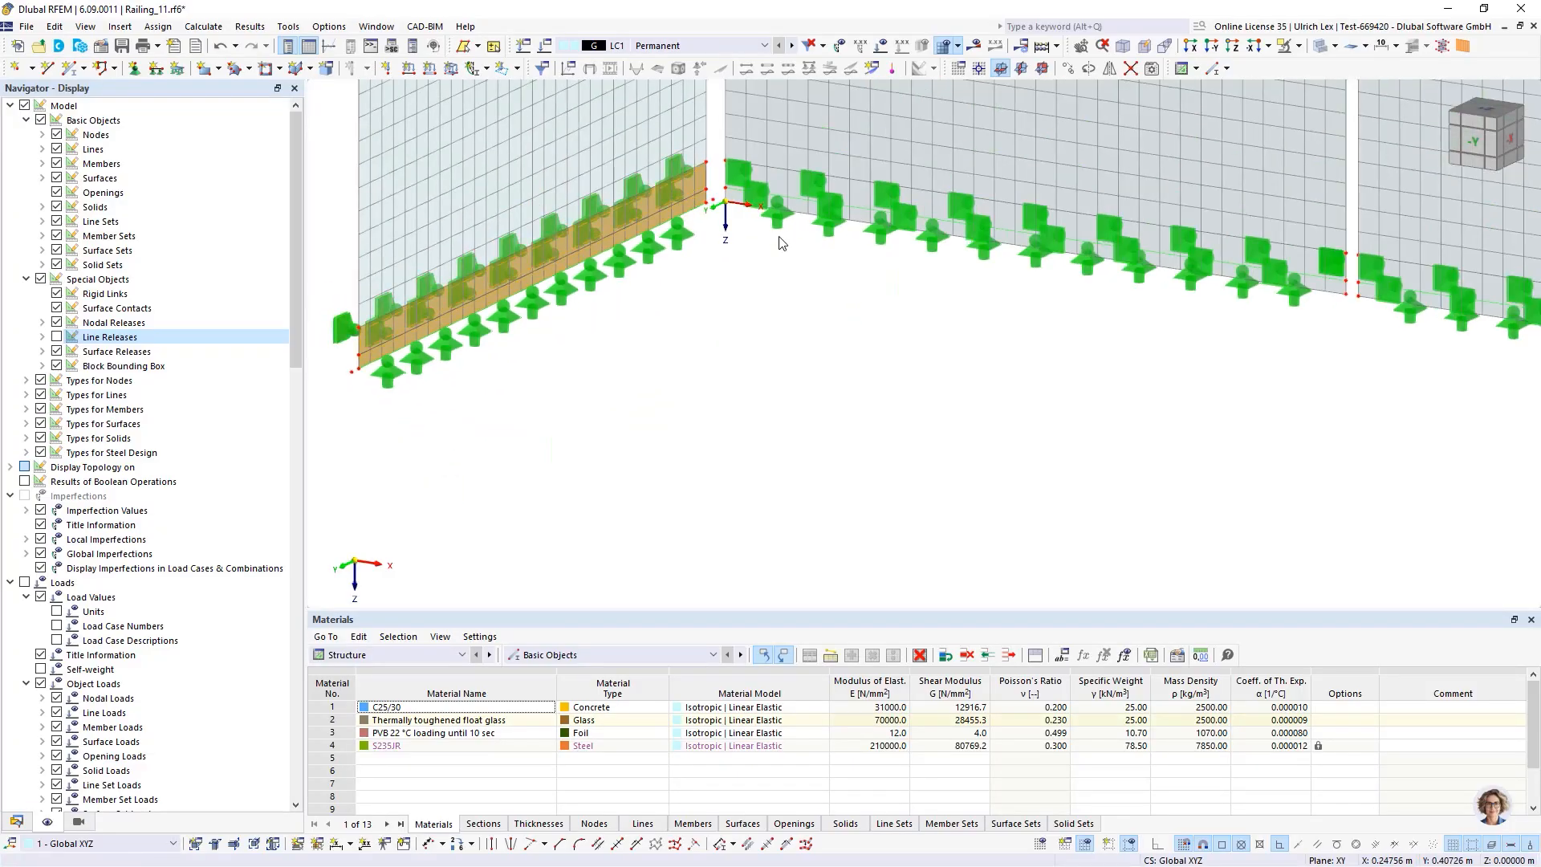
scroll(807, 185, up, 4)
scroll(841, 146, down, 5)
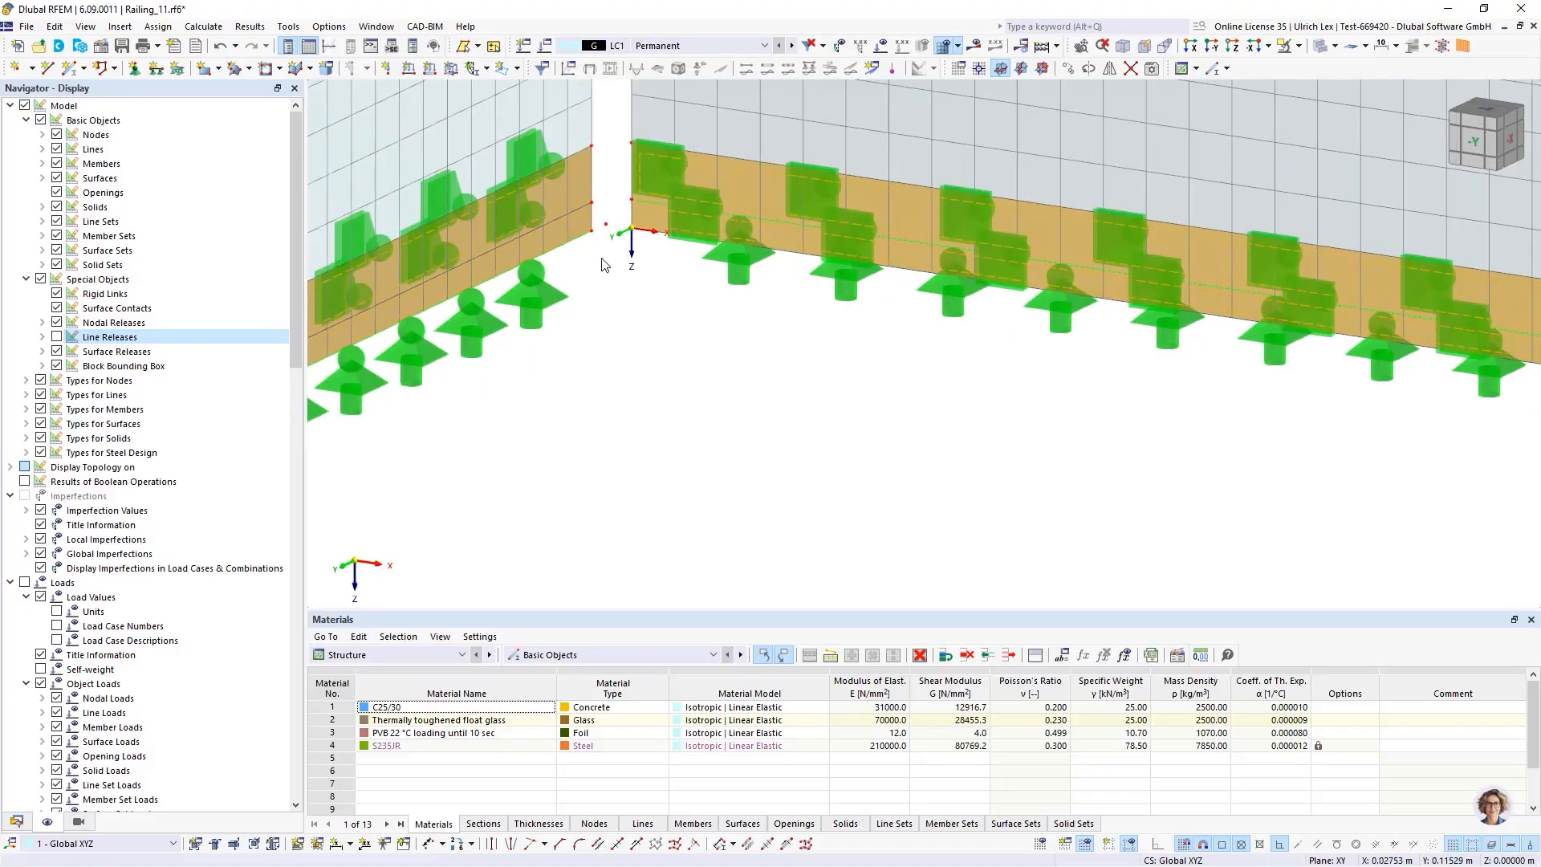
scroll(1129, 258, up, 2)
scroll(1129, 258, down, 3)
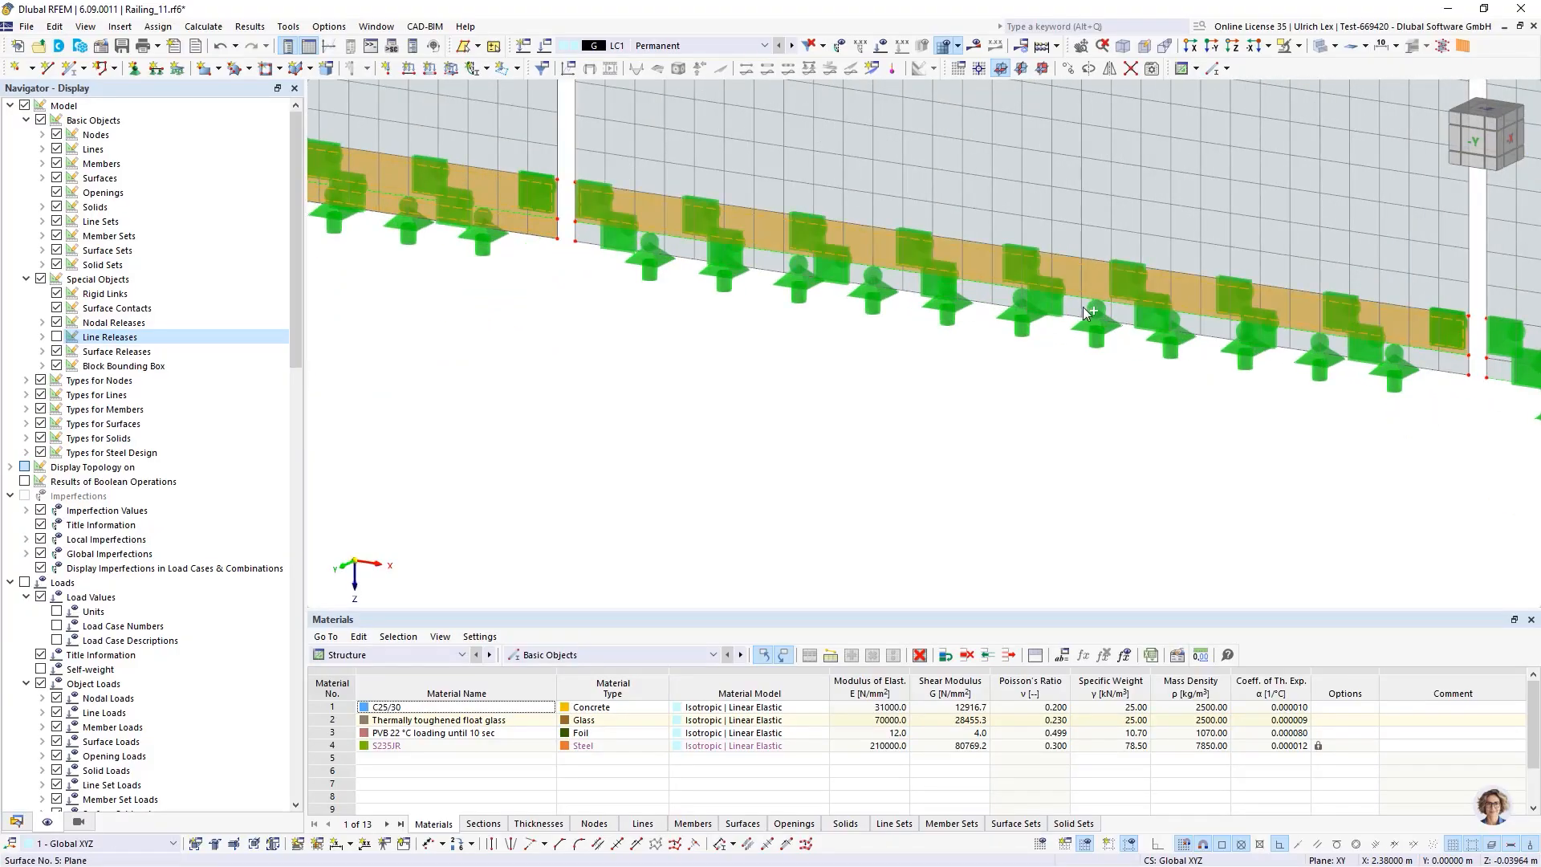
Add a surface mesh refinement with a target FE length of 0.025 m to the glass panel surfaces
scroll(1262, 330, down, 2)
scroll(1261, 330, up, 3)
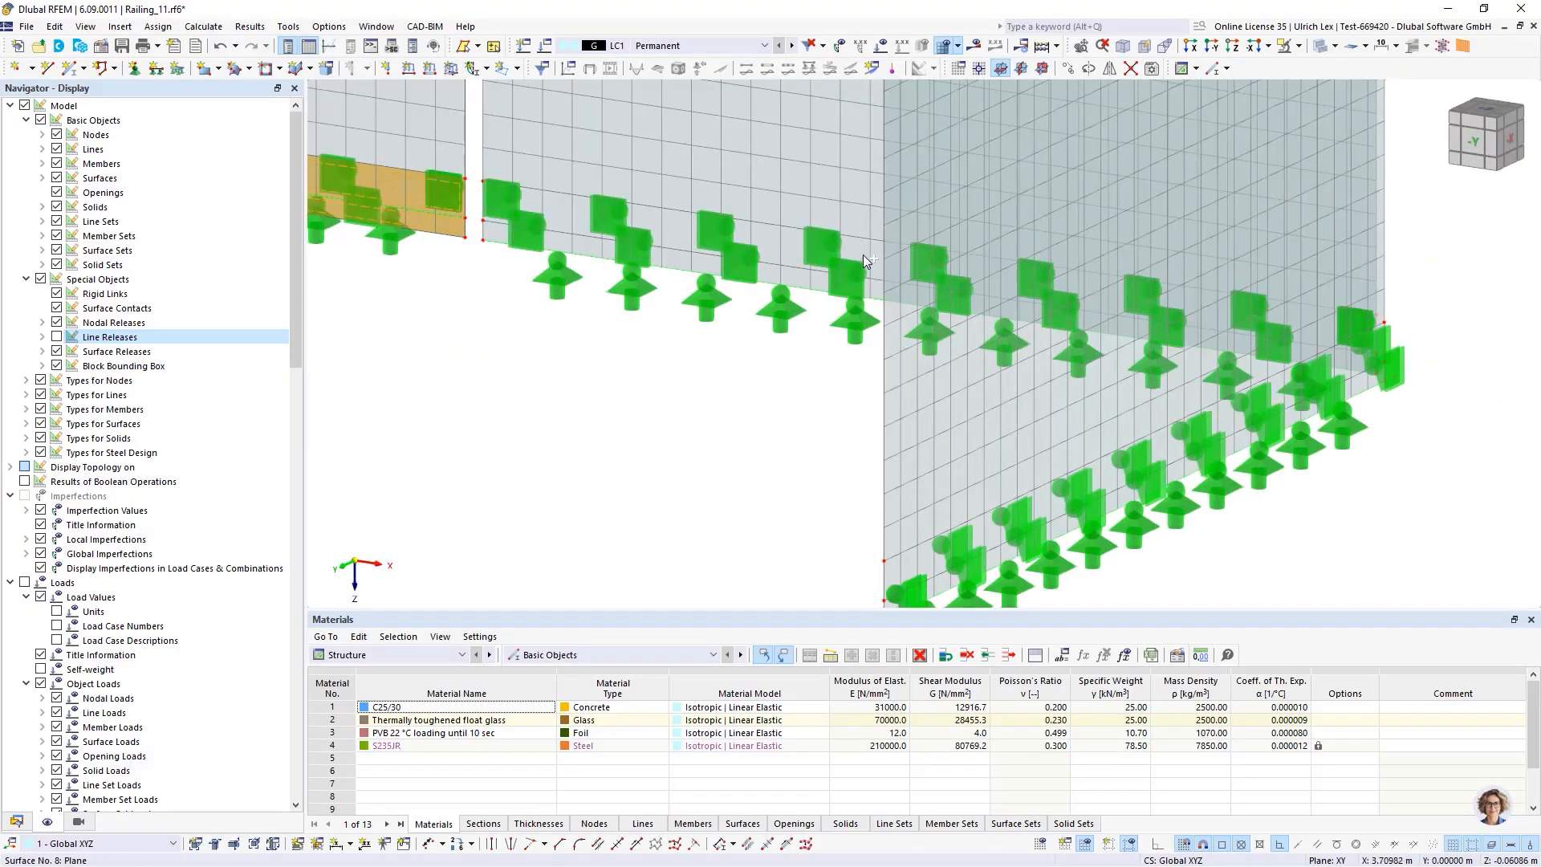
scroll(932, 376, down, 2)
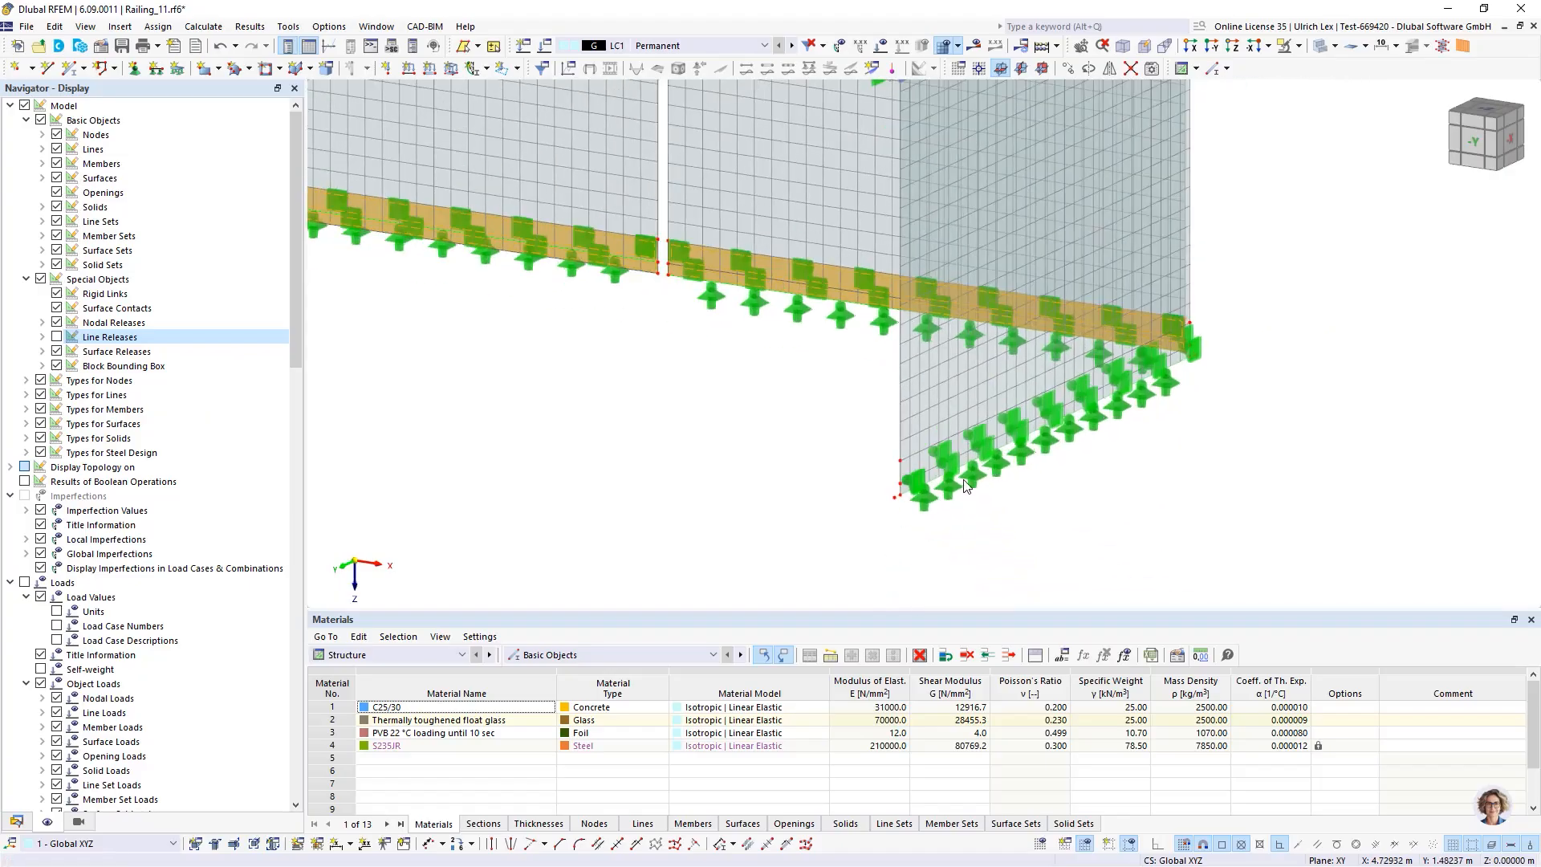
scroll(869, 402, up, 4)
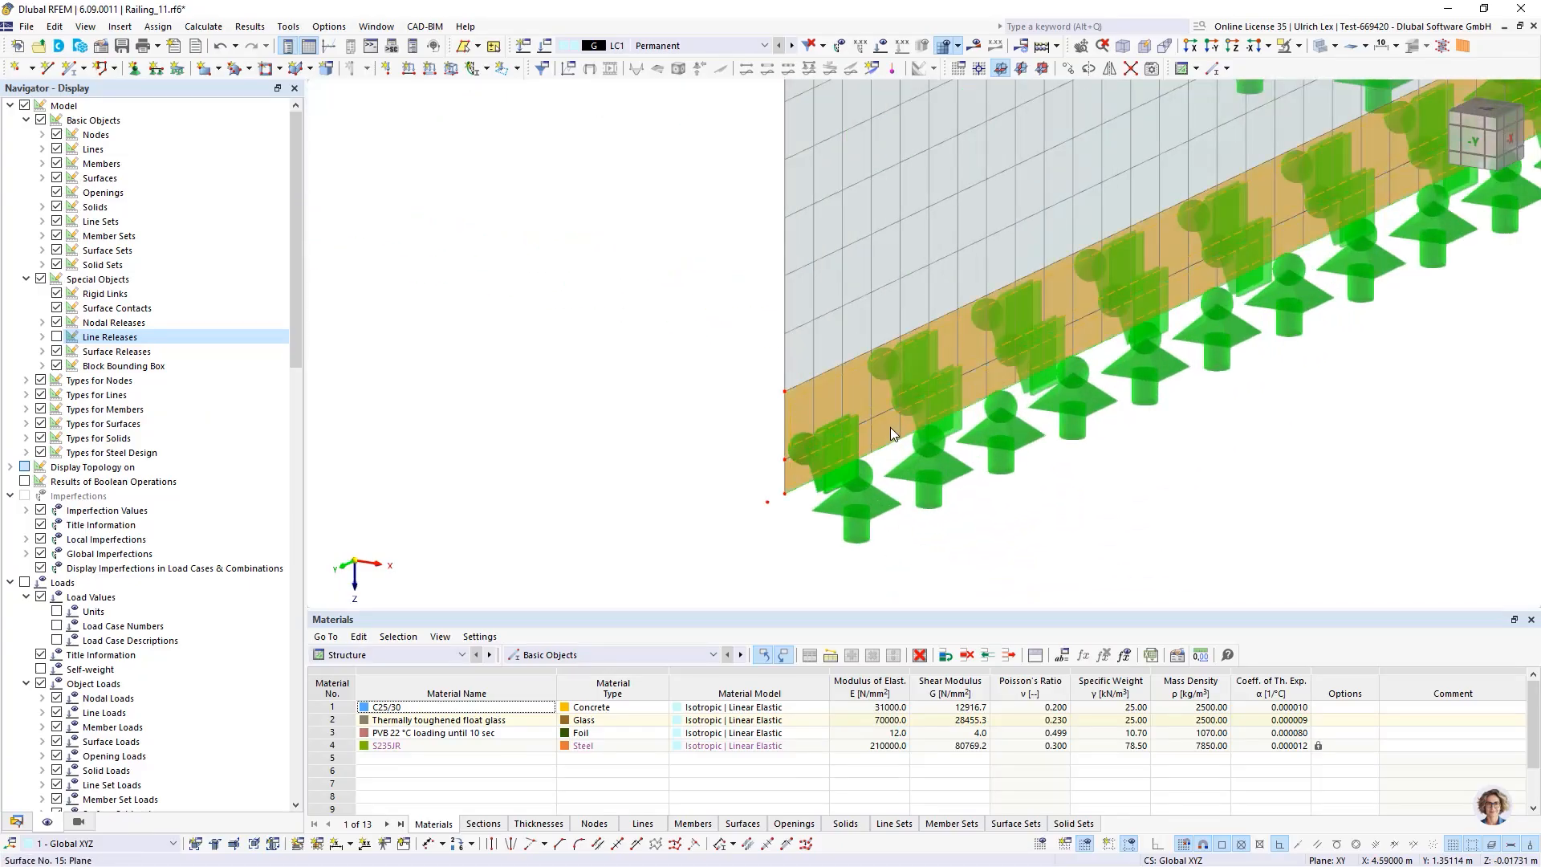
right_click(889, 427)
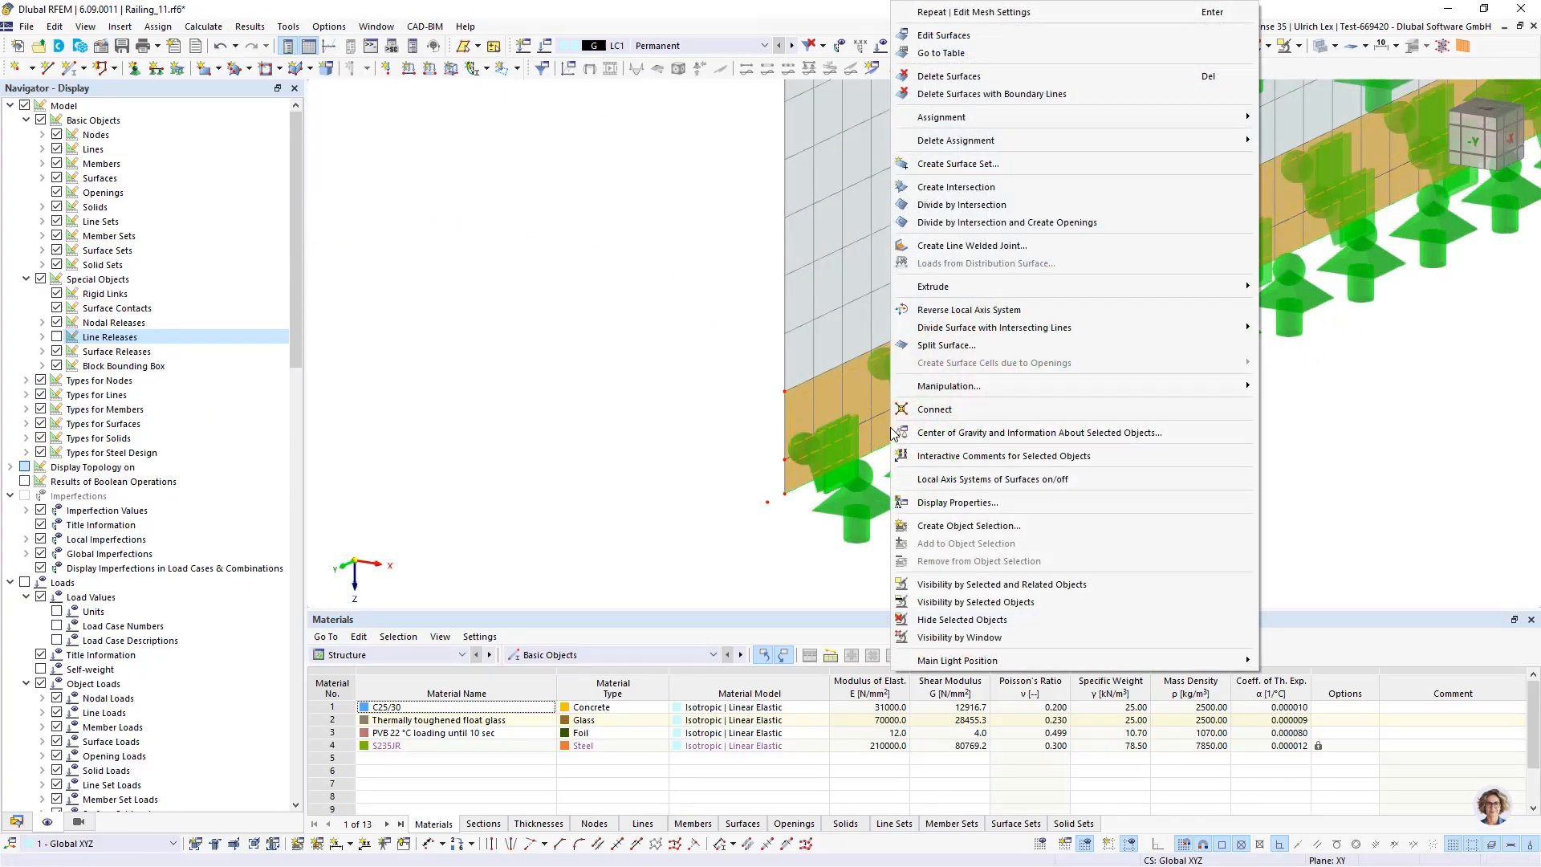
click(996, 35)
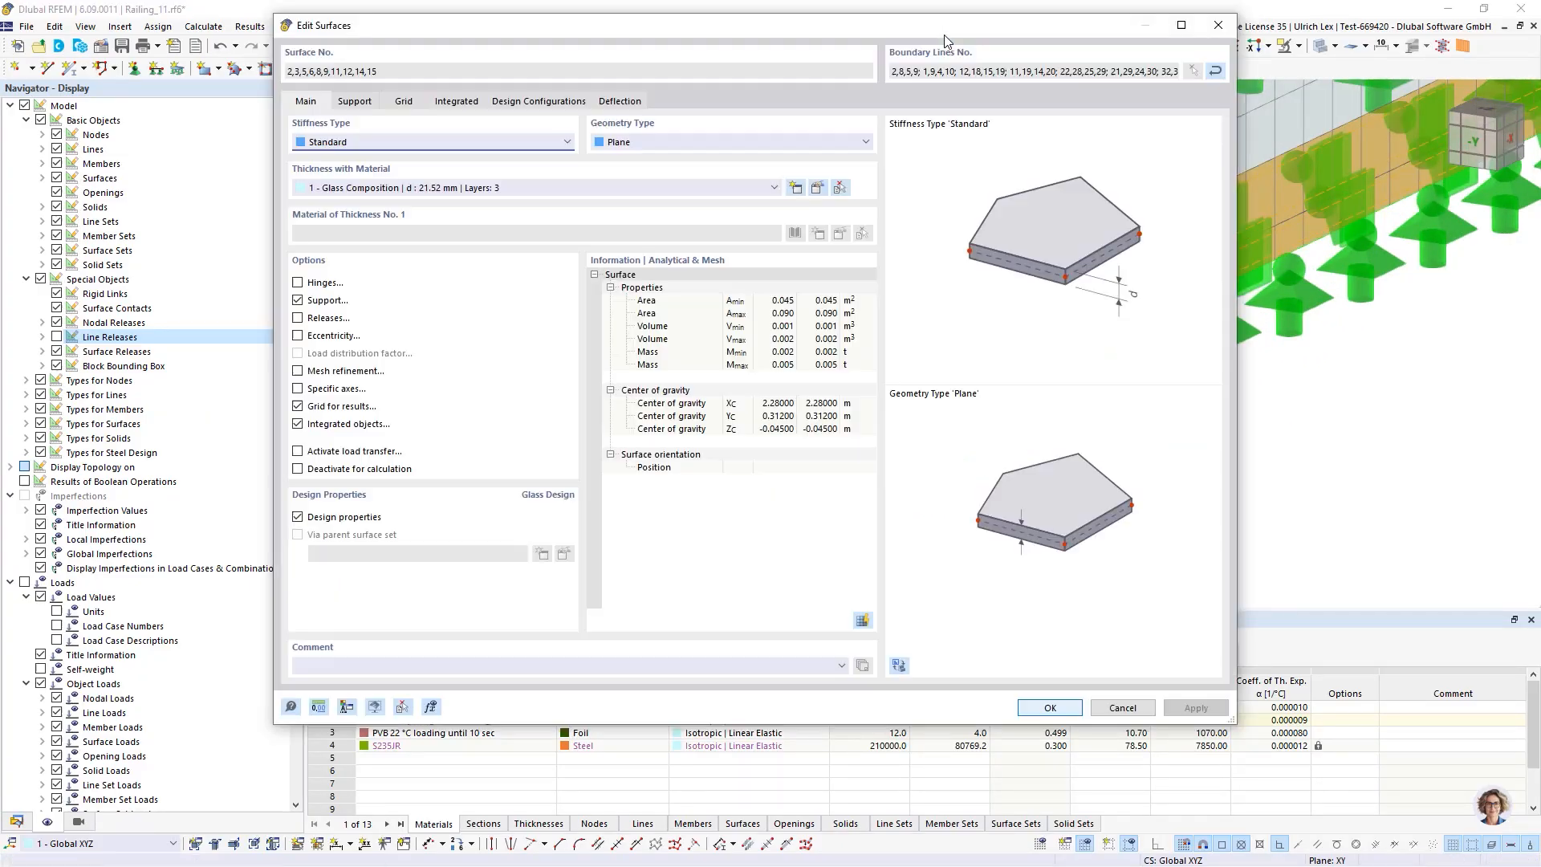
click(298, 372)
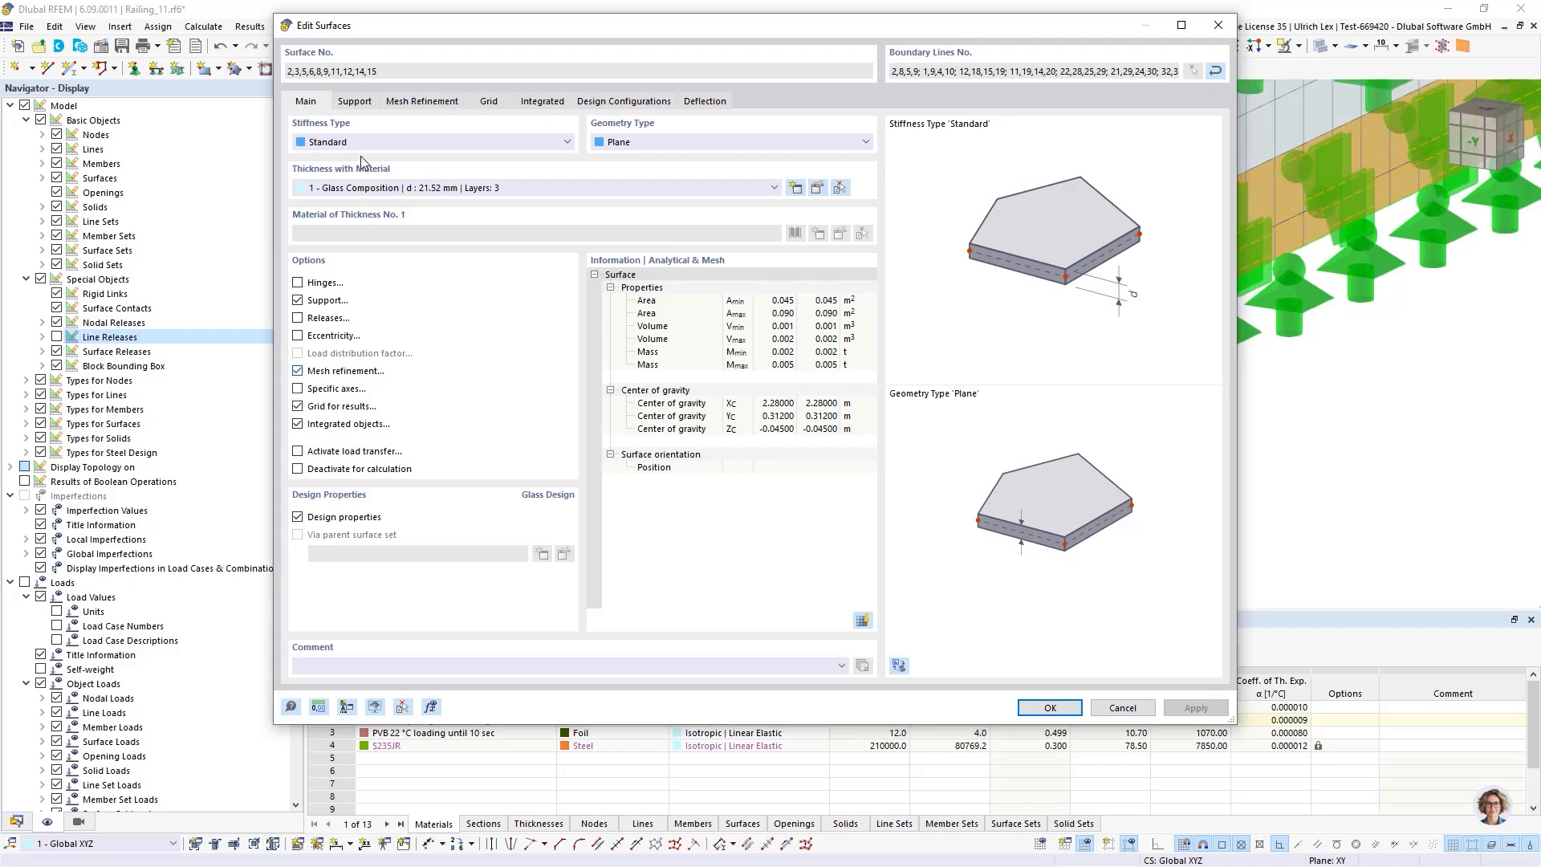
click(407, 105)
click(820, 161)
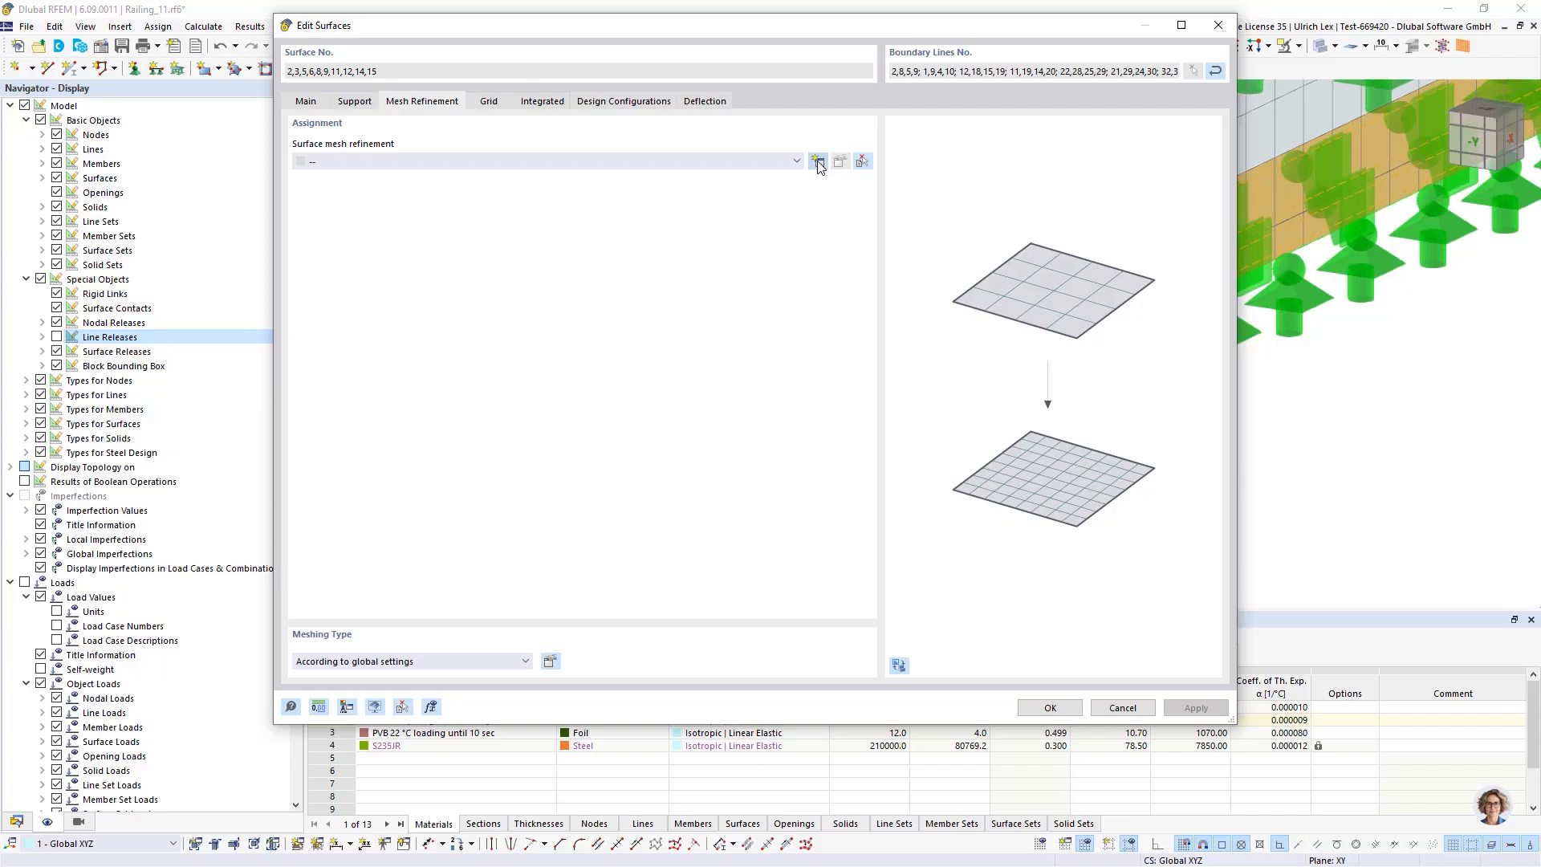
click(552, 236)
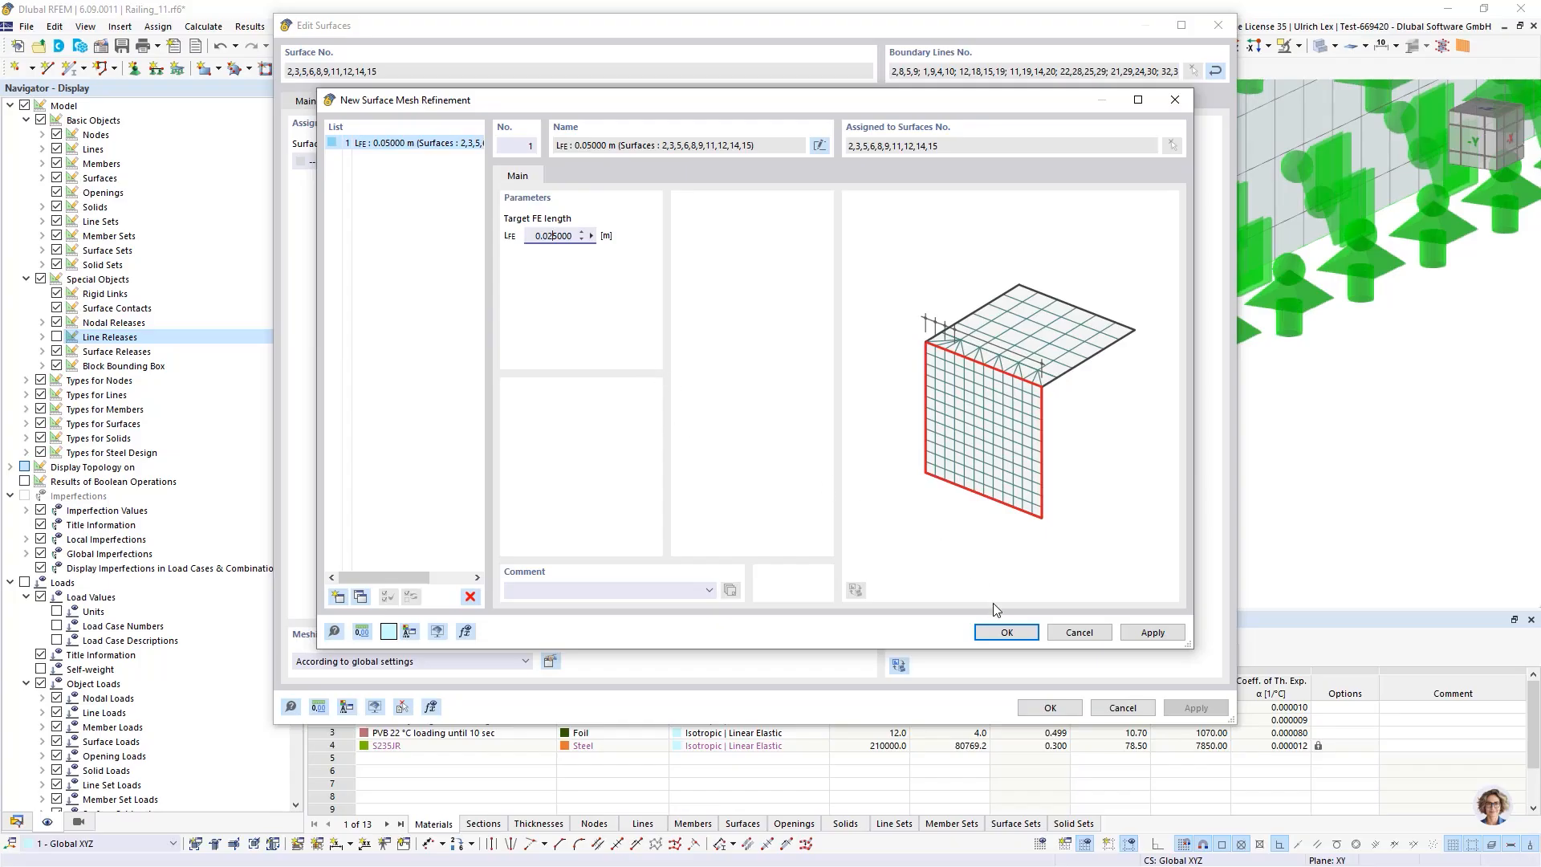
click(1005, 632)
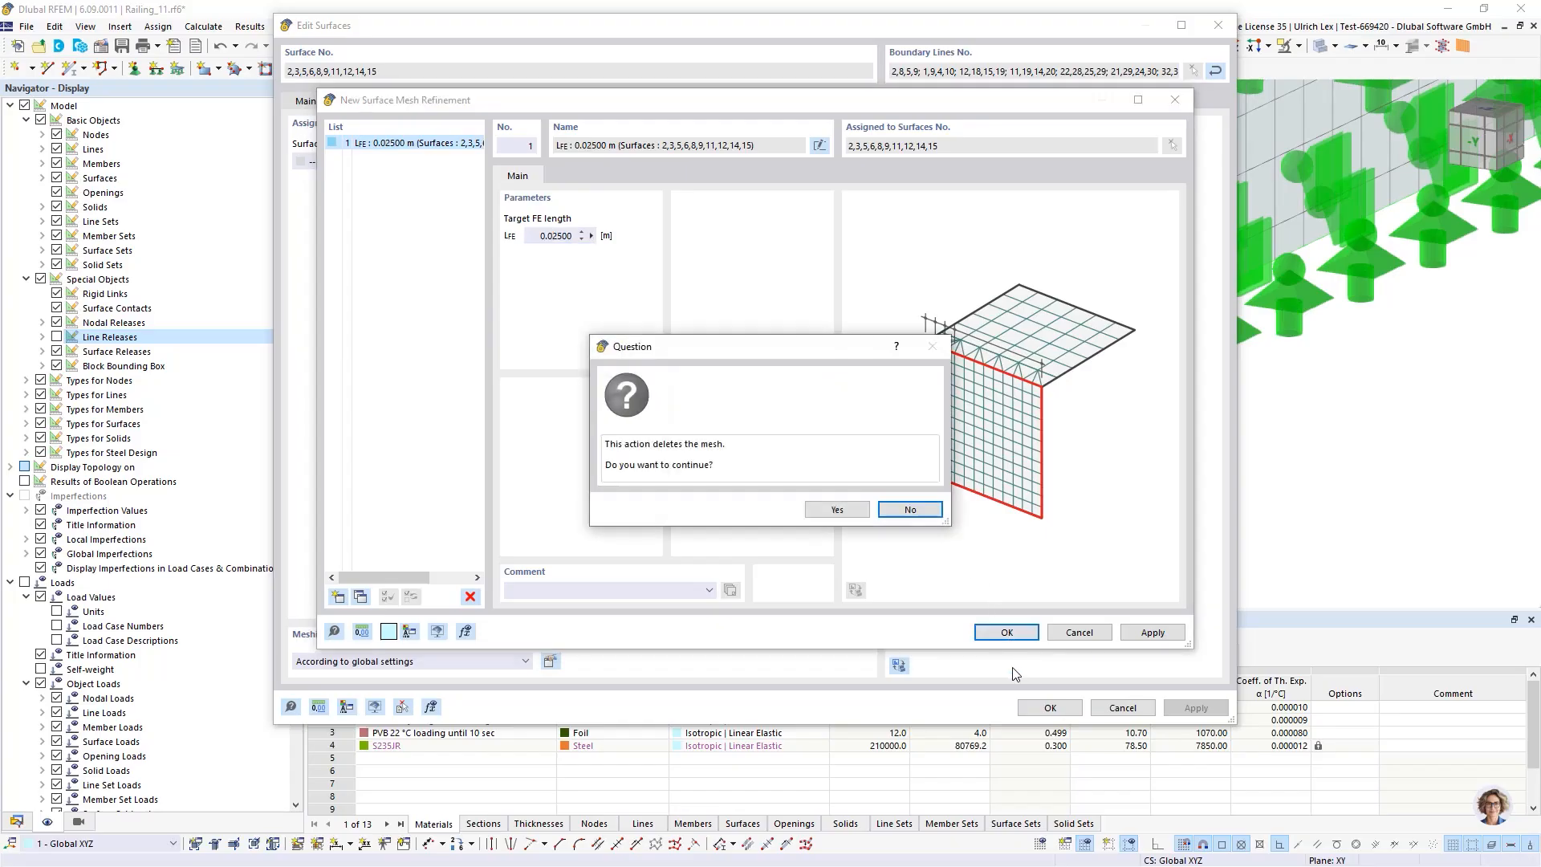
click(842, 512)
click(1049, 707)
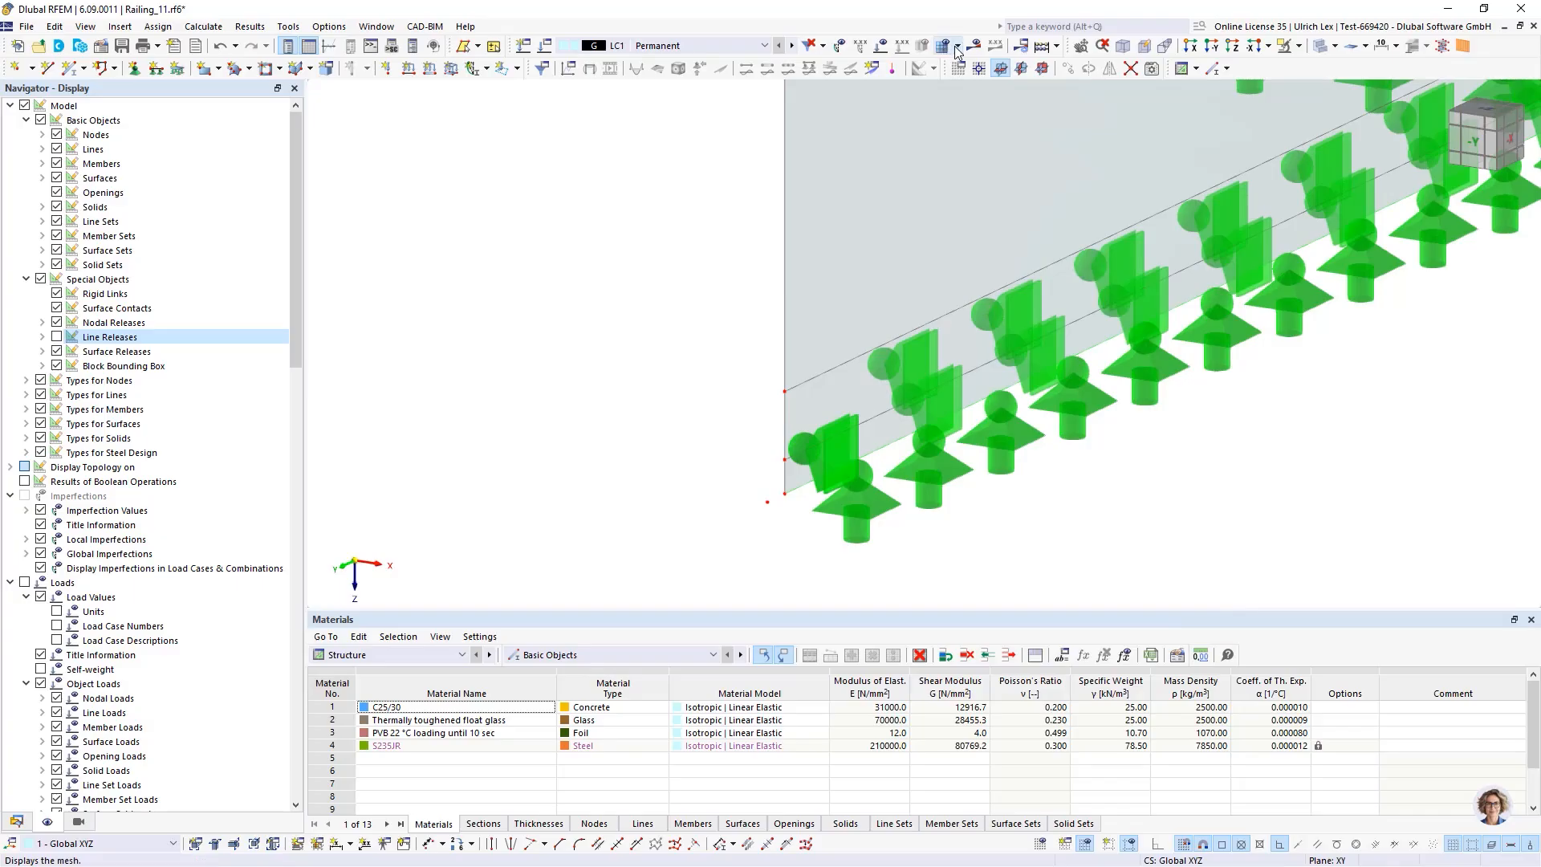
Regenerate the finite element mesh for the whole model
click(958, 46)
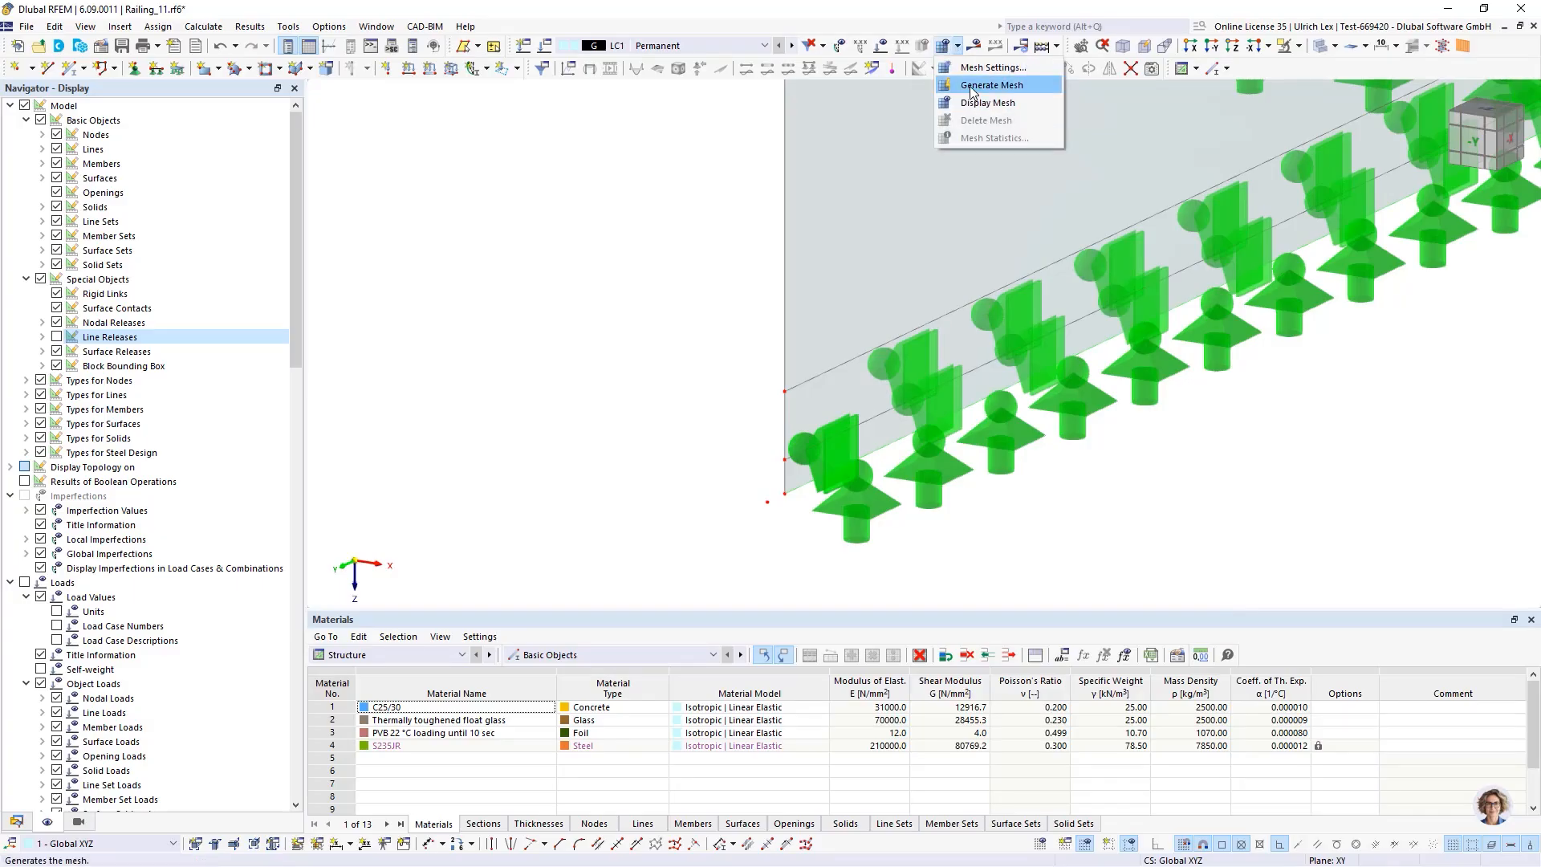
click(972, 86)
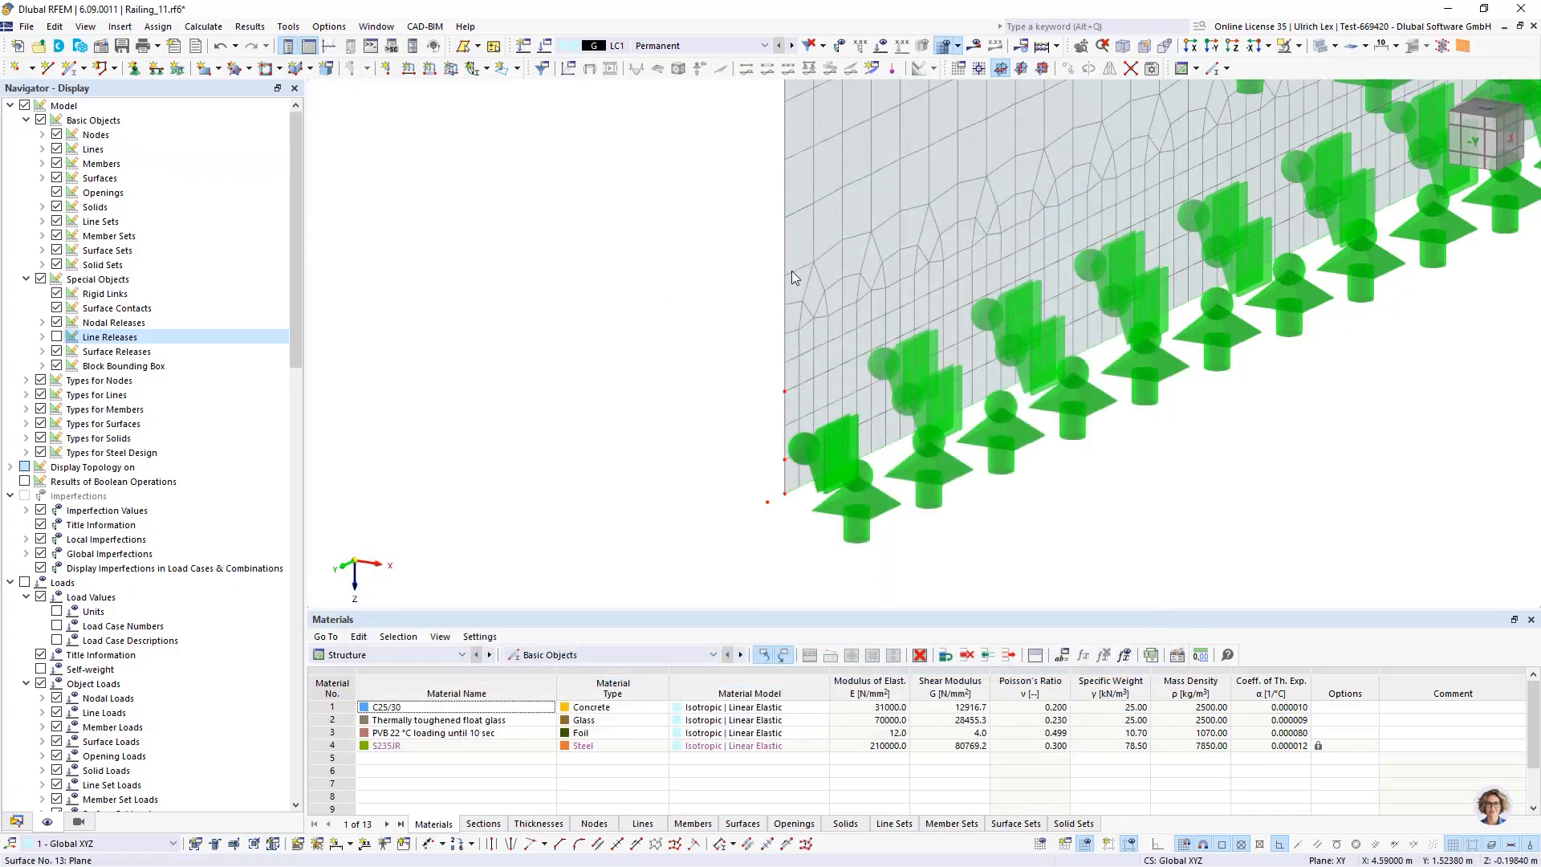
scroll(792, 272, down, 5)
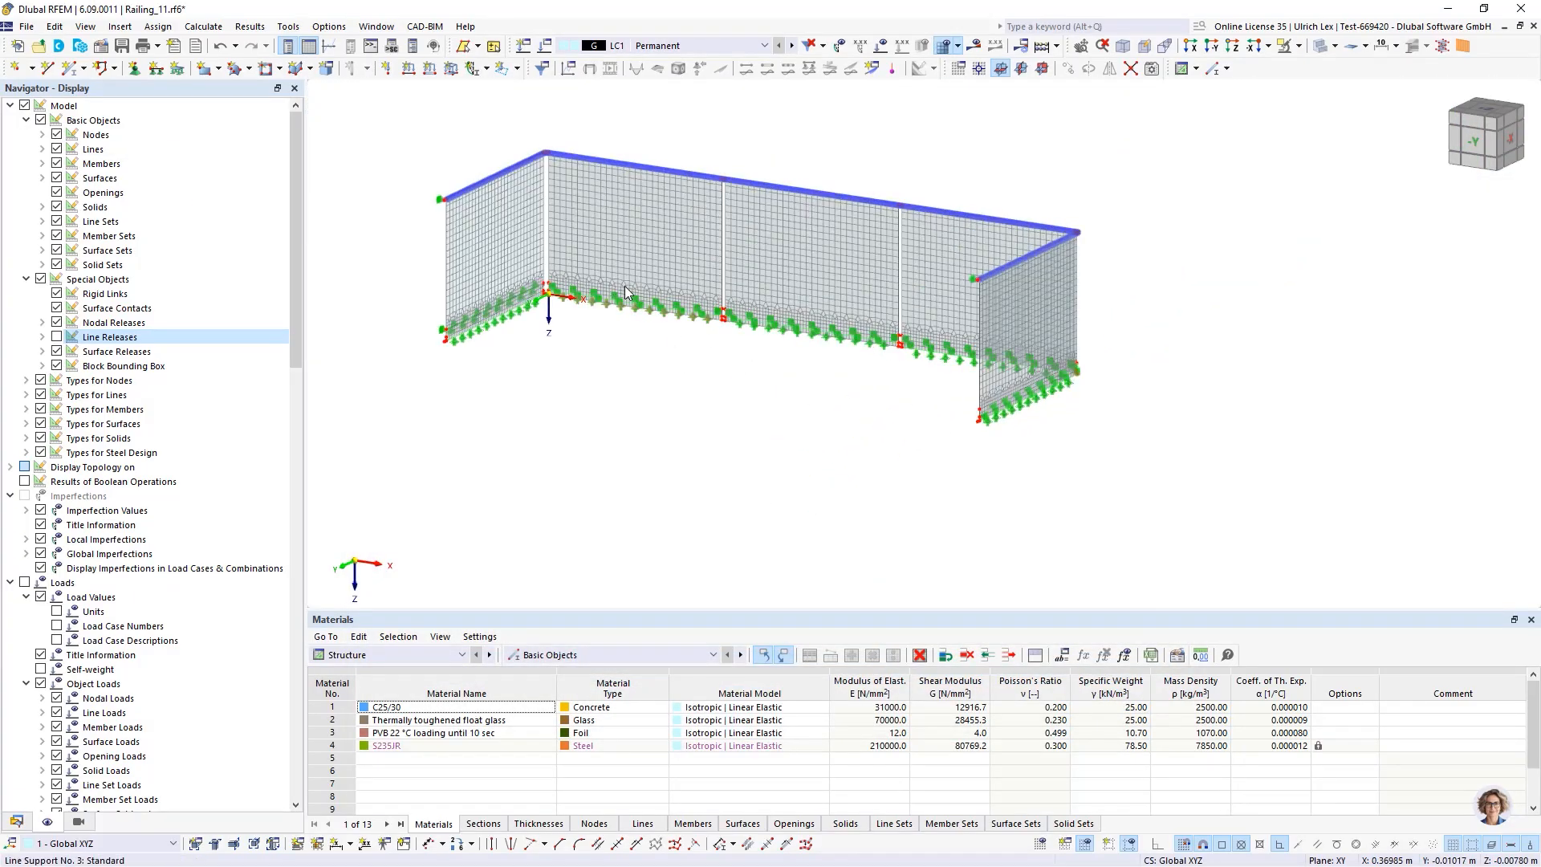
scroll(625, 286, up, 3)
scroll(522, 272, up, 2)
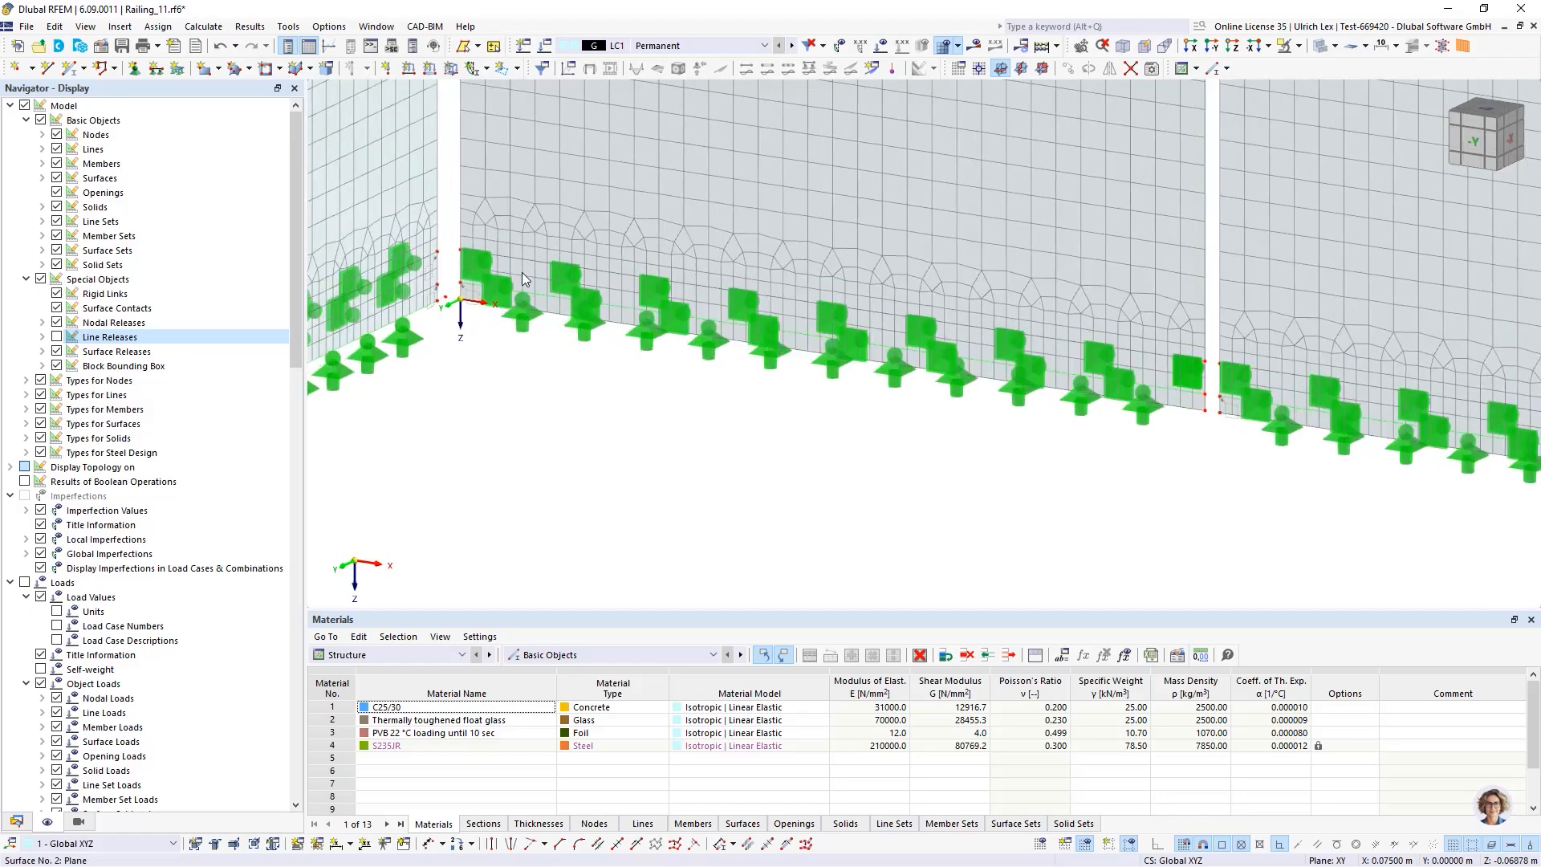
scroll(768, 329, down, 3)
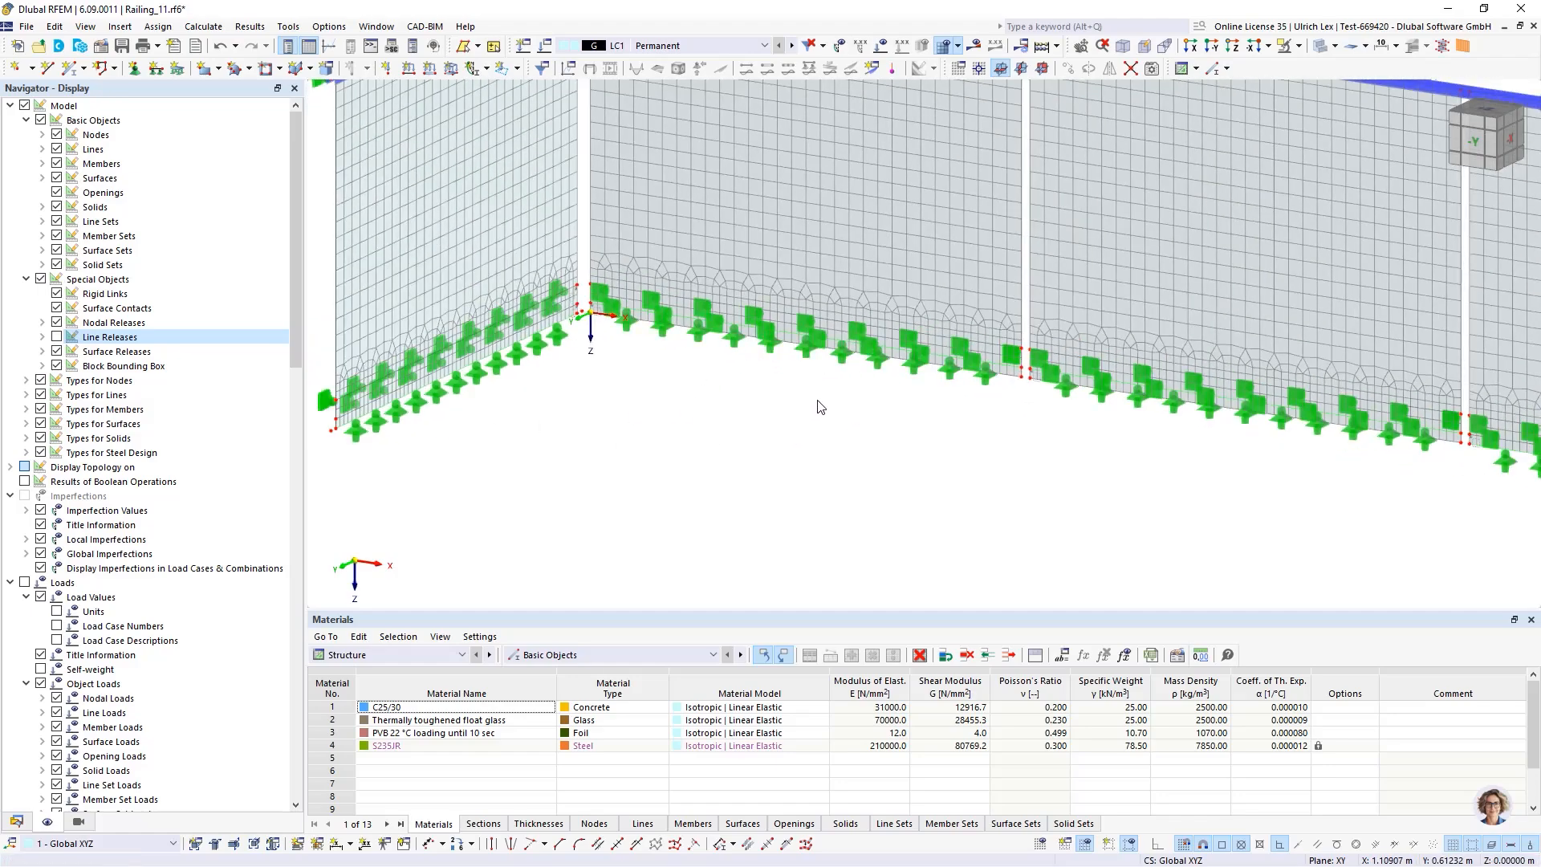
scroll(680, 467, down, 3)
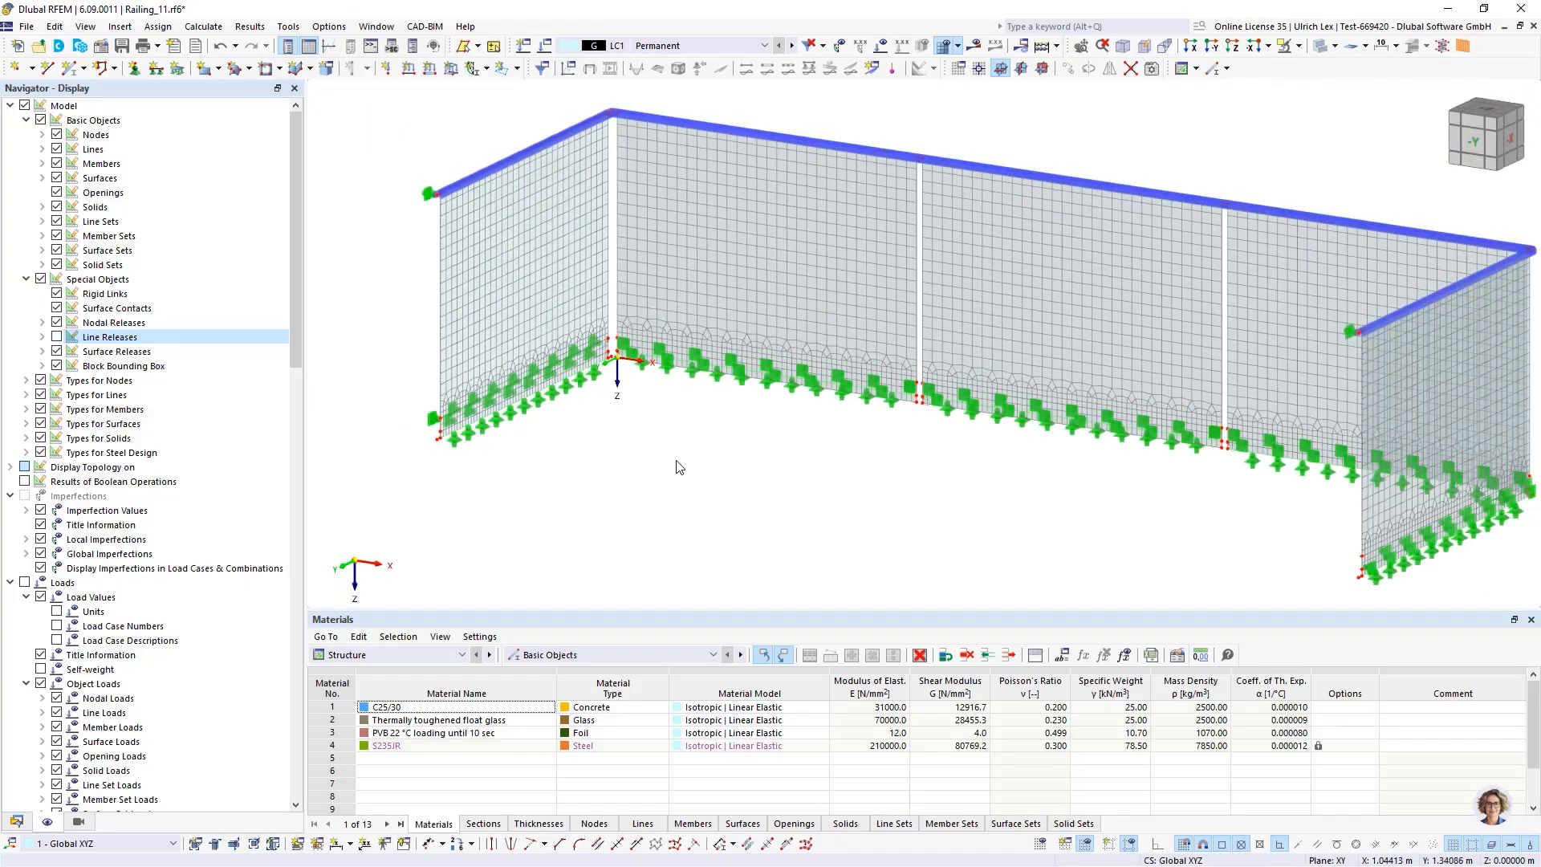
scroll(375, 356, down, 2)
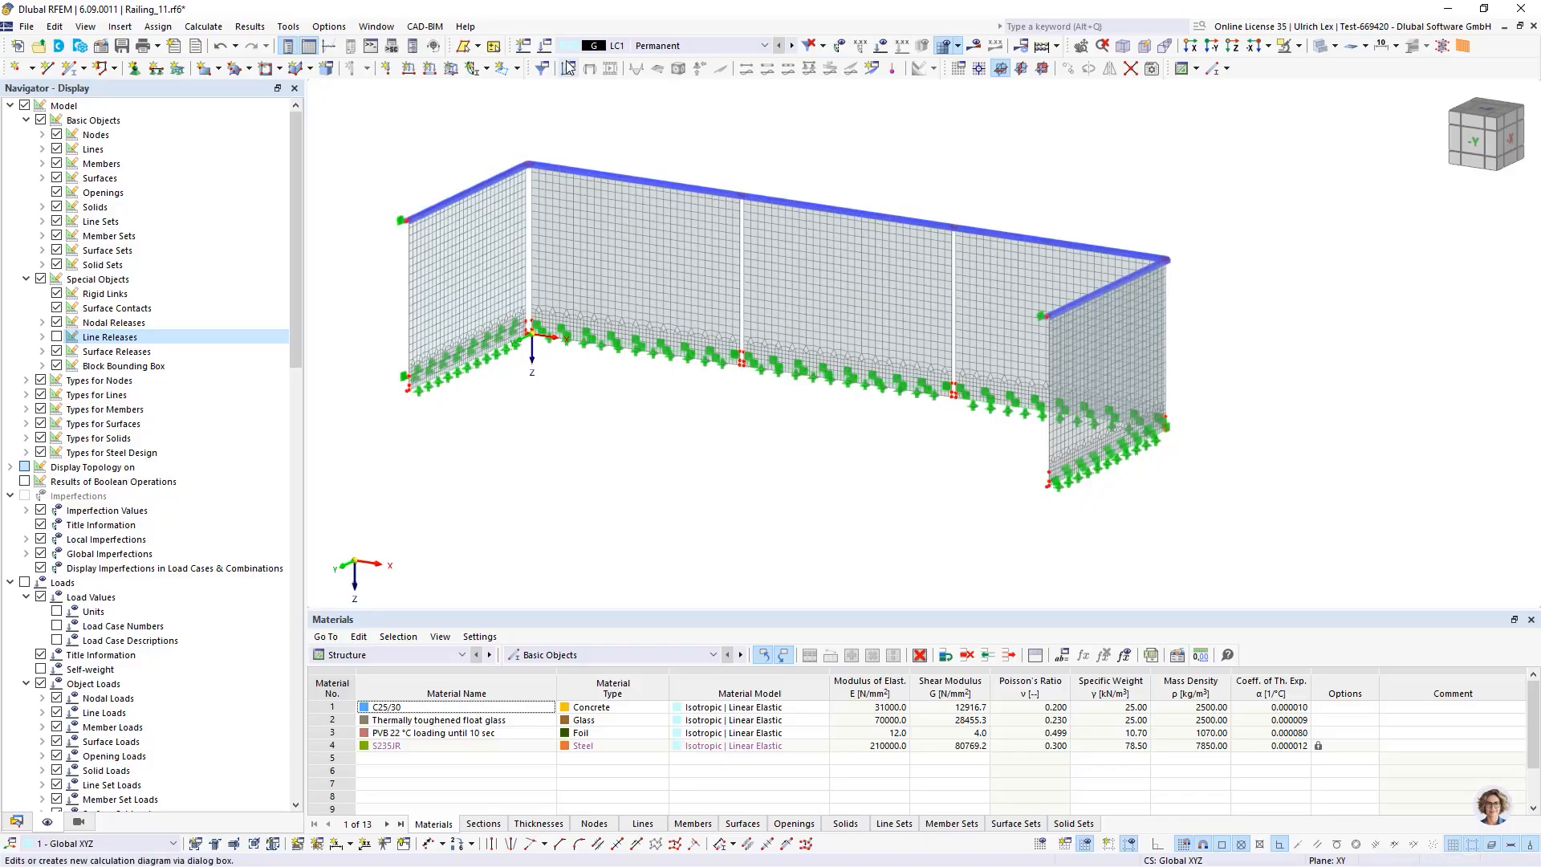
Create load case LC2 with action category Imposed loads – category A: domestic, residential areas and short-term load duration
click(545, 49)
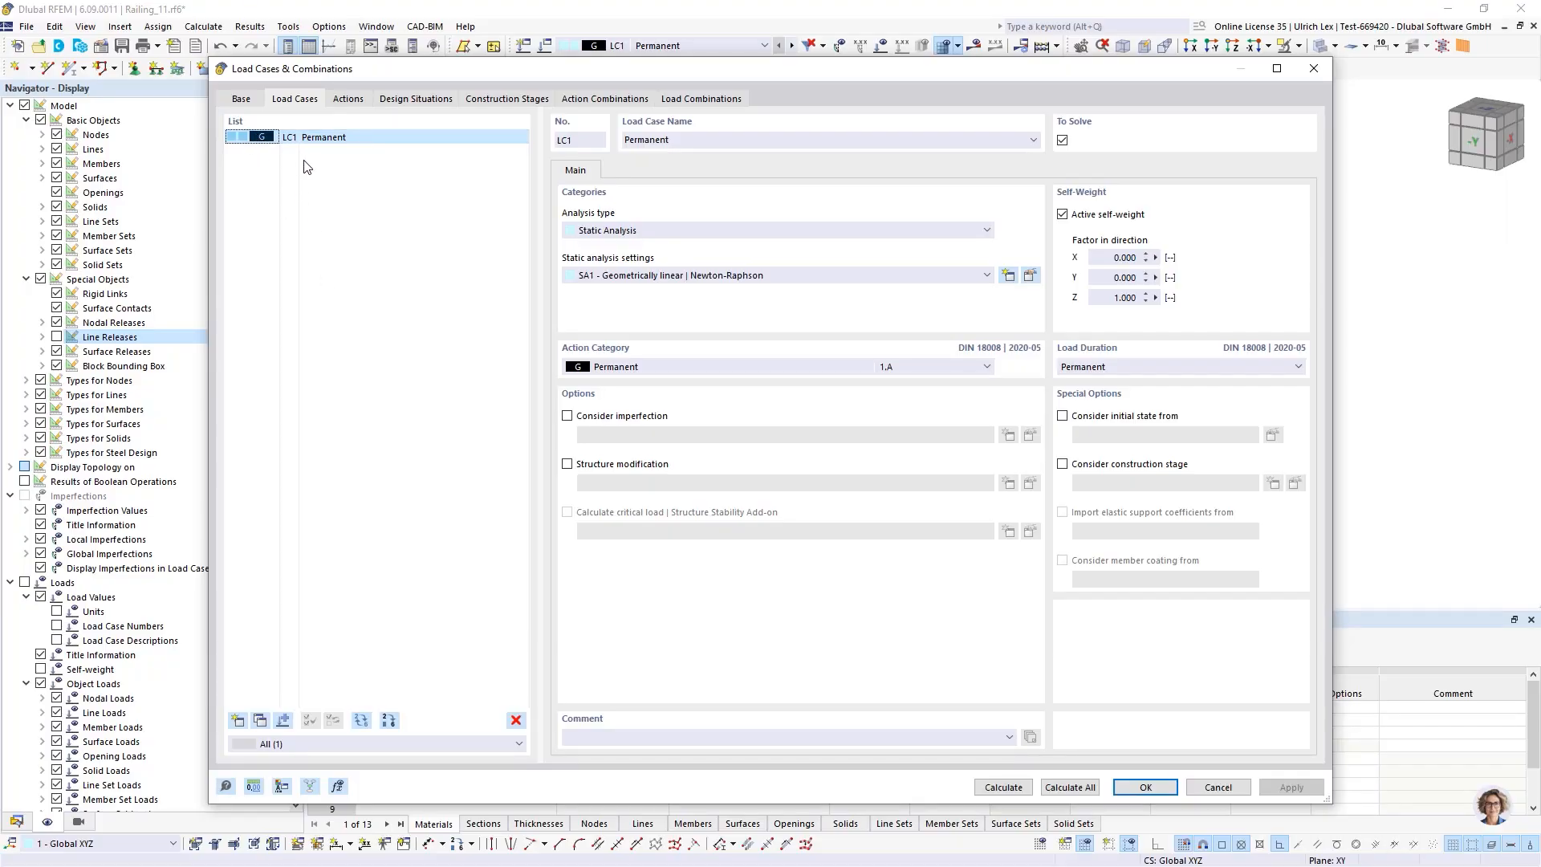
drag(955, 73, 934, 284)
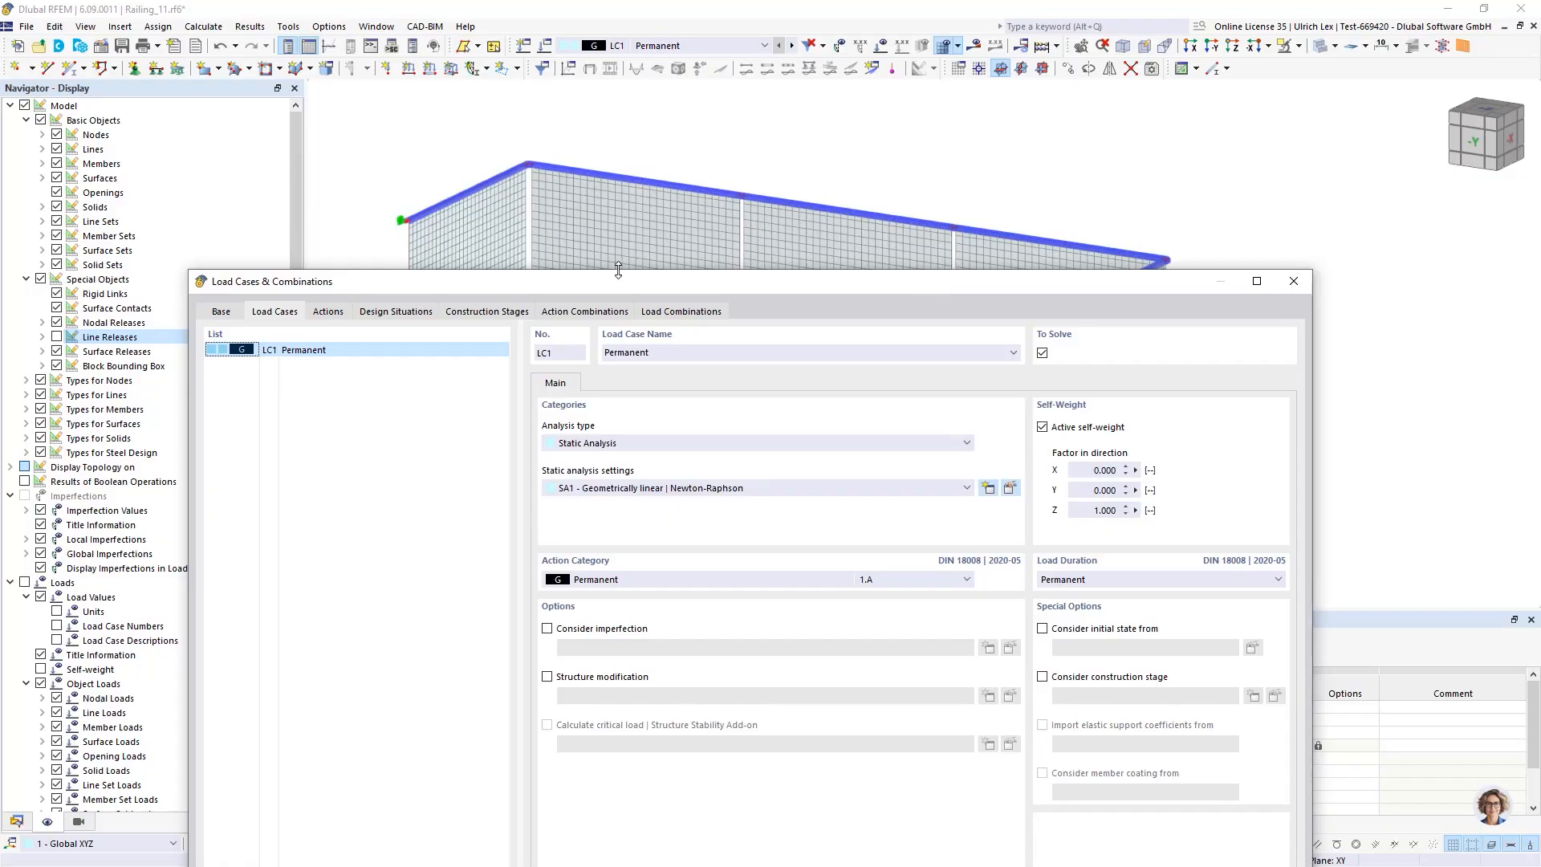
drag(622, 283, 728, 95)
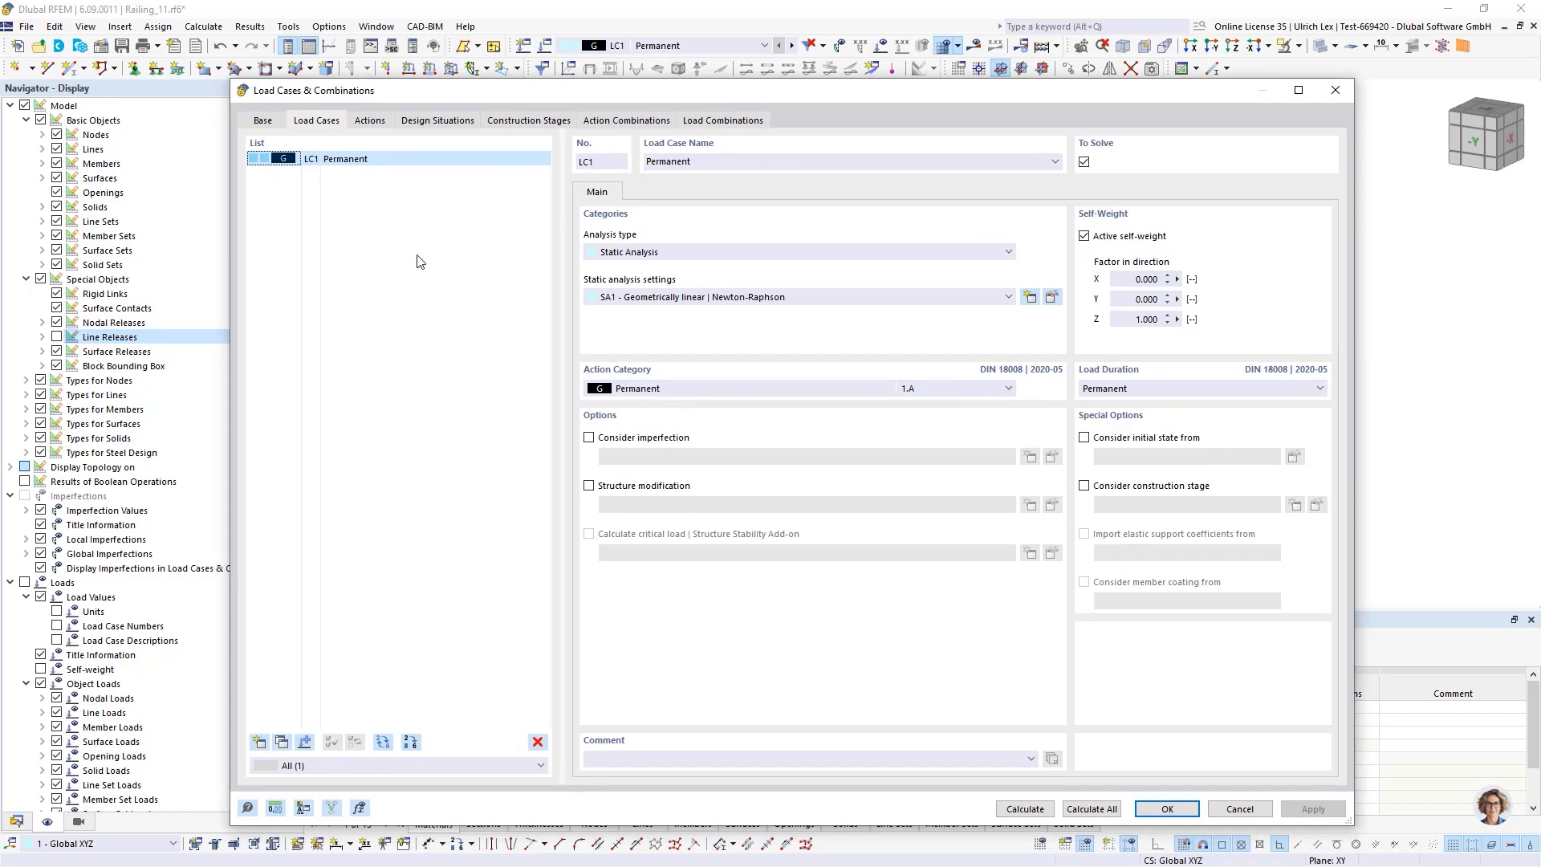
click(260, 742)
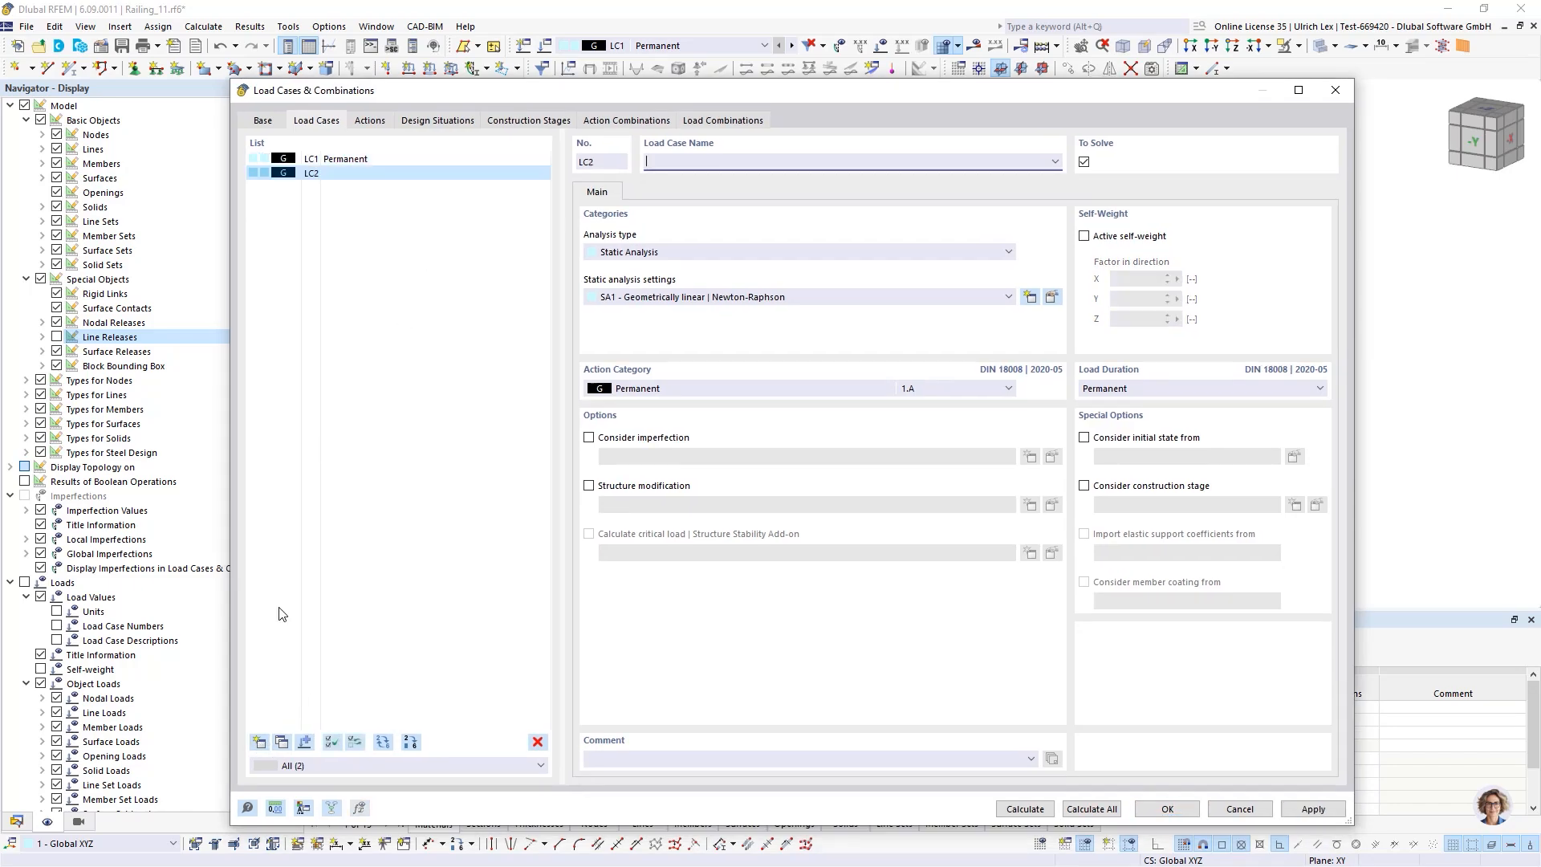
click(734, 389)
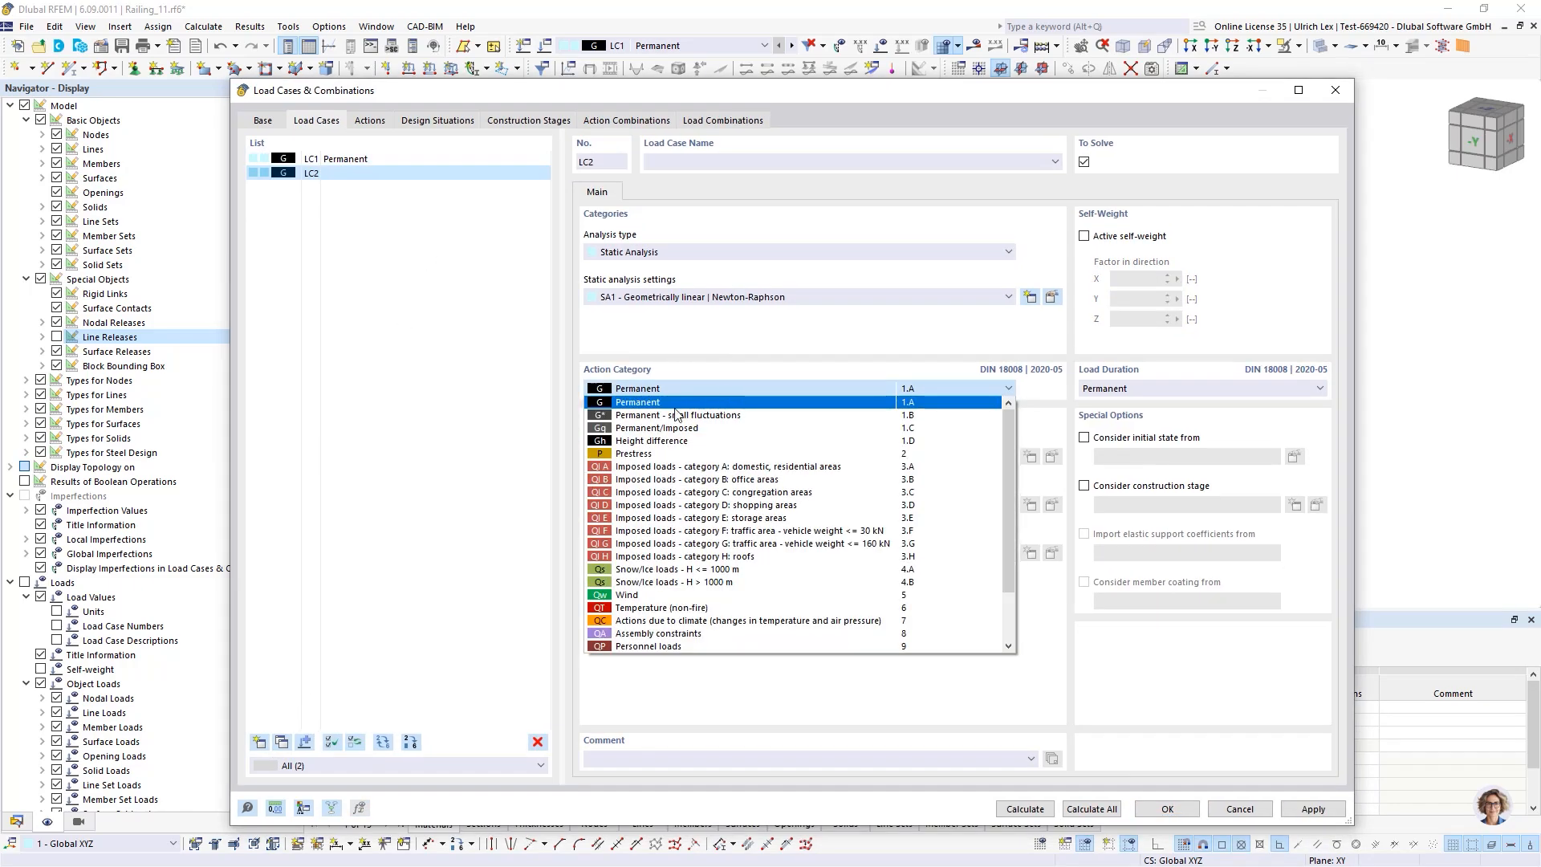
click(660, 467)
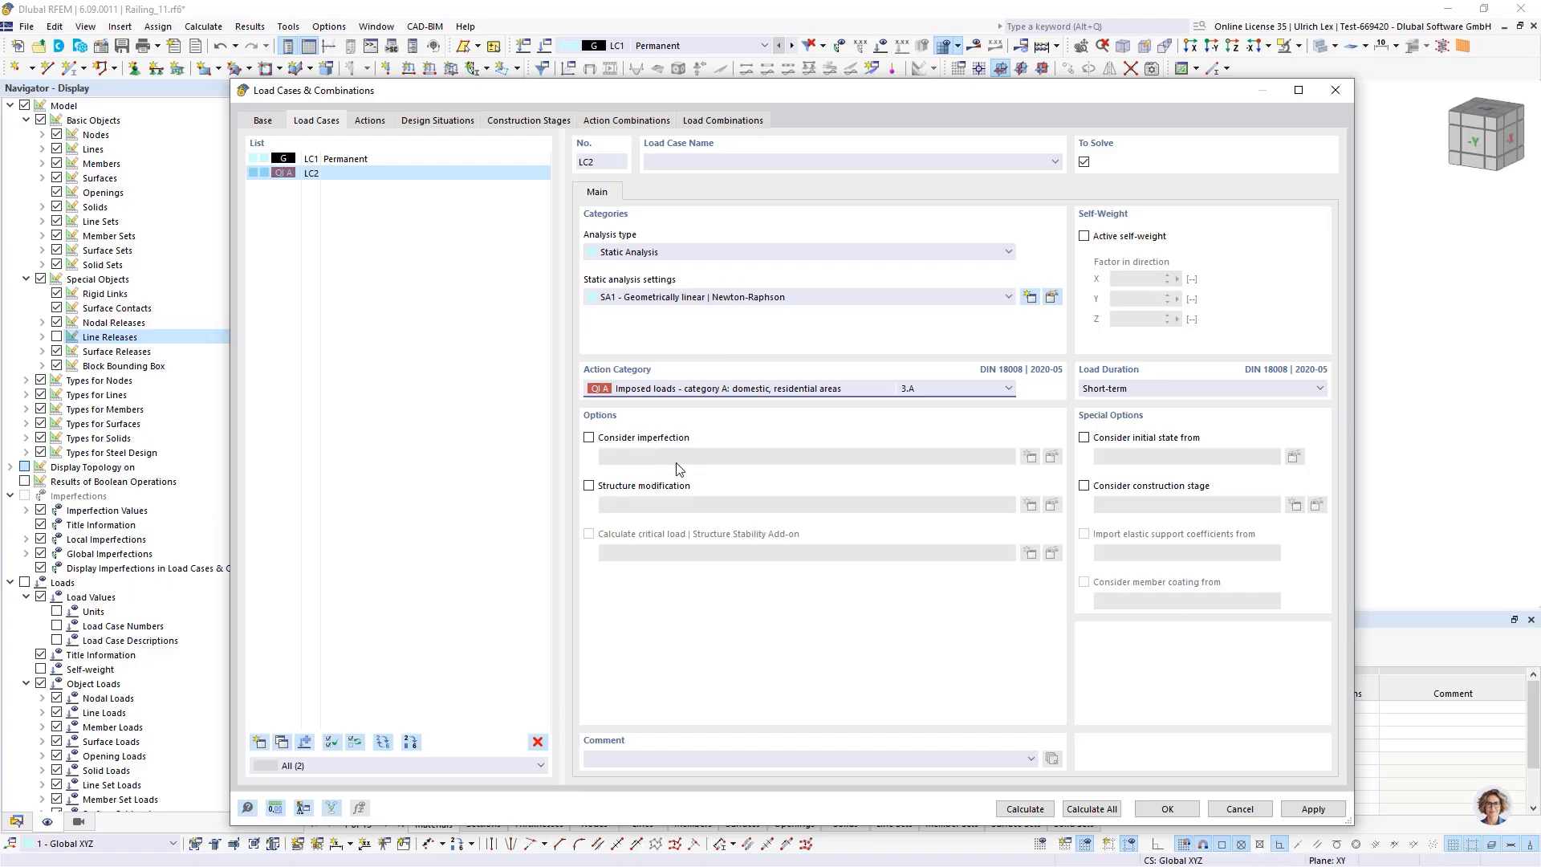
click(263, 120)
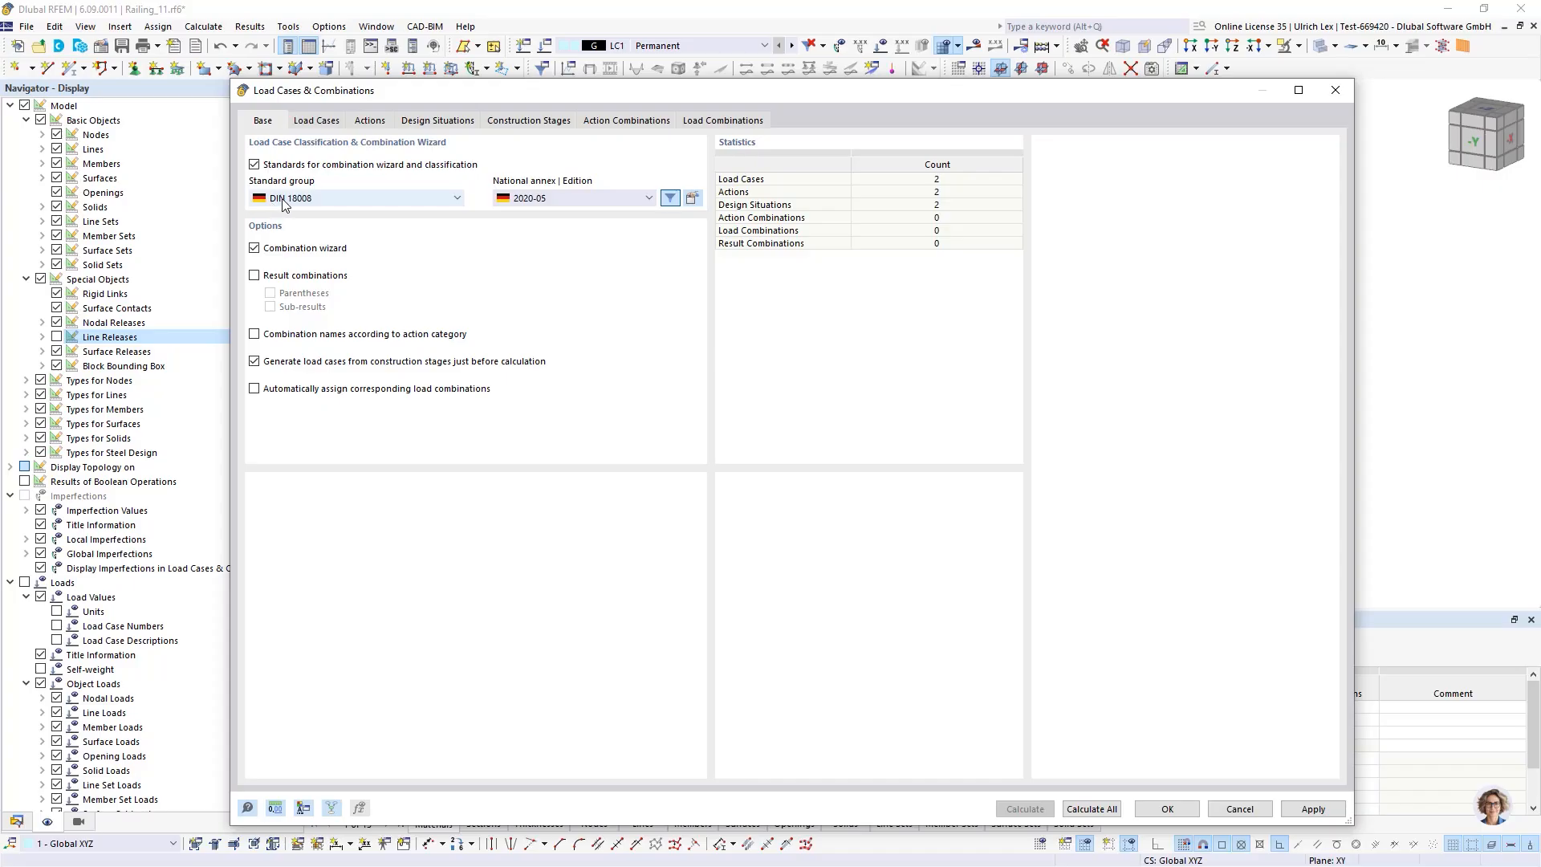
click(303, 124)
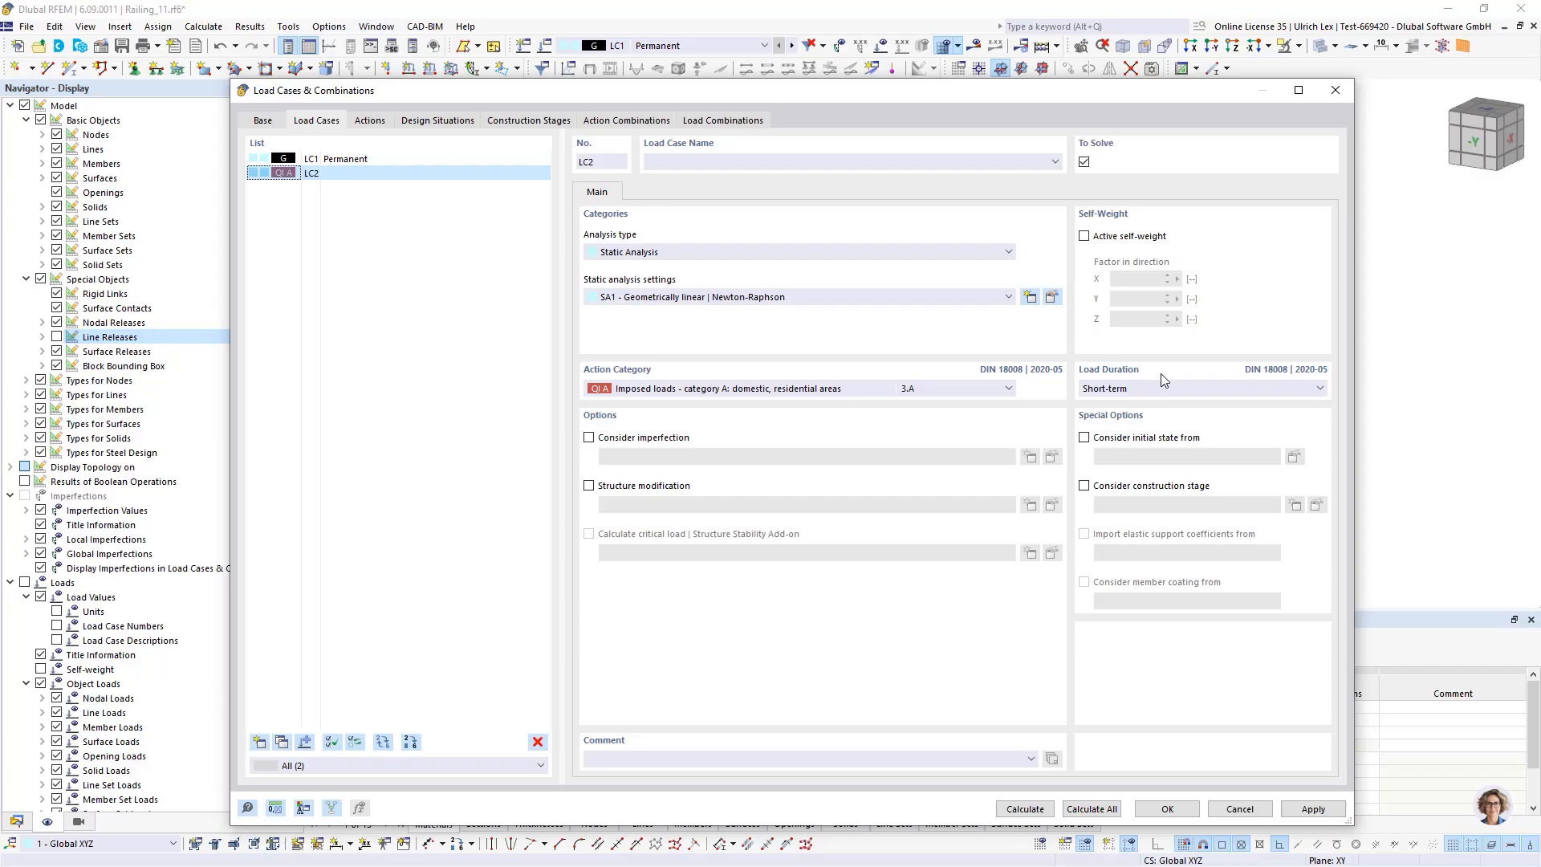
click(1217, 392)
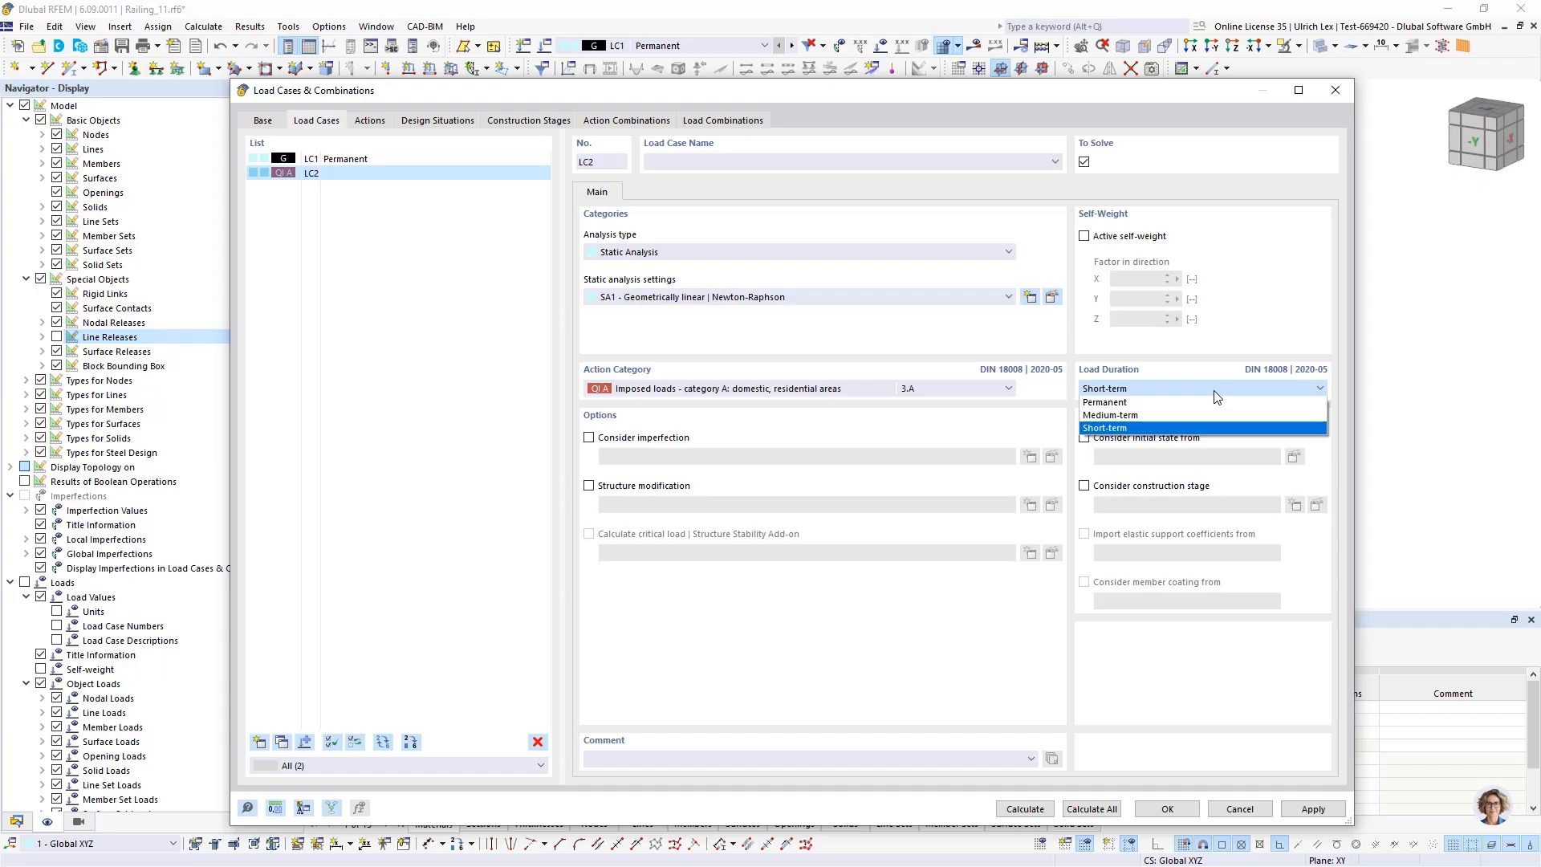
click(1214, 391)
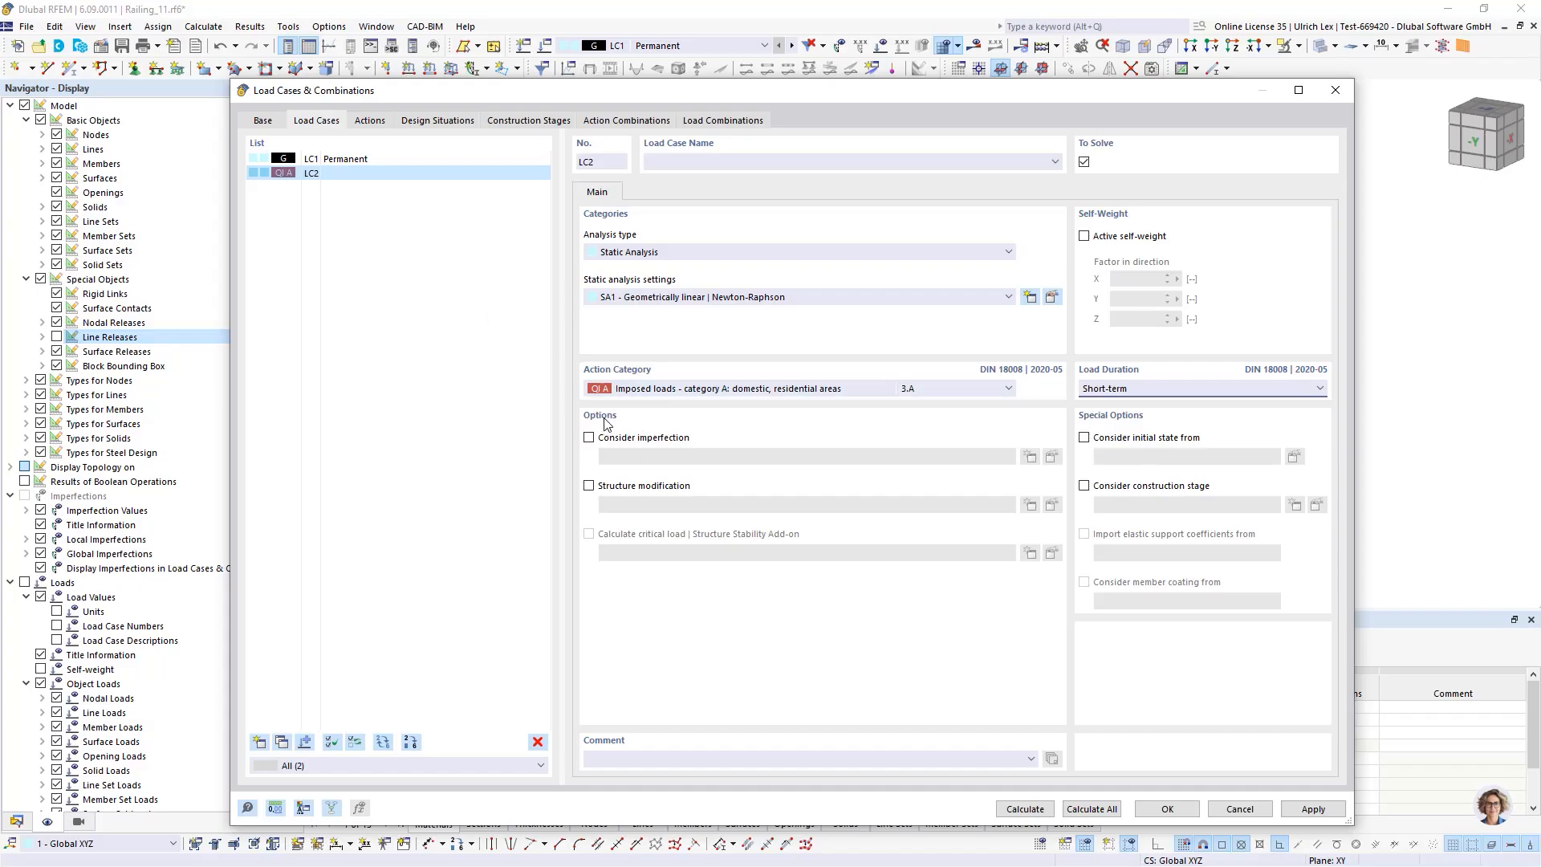
click(1162, 812)
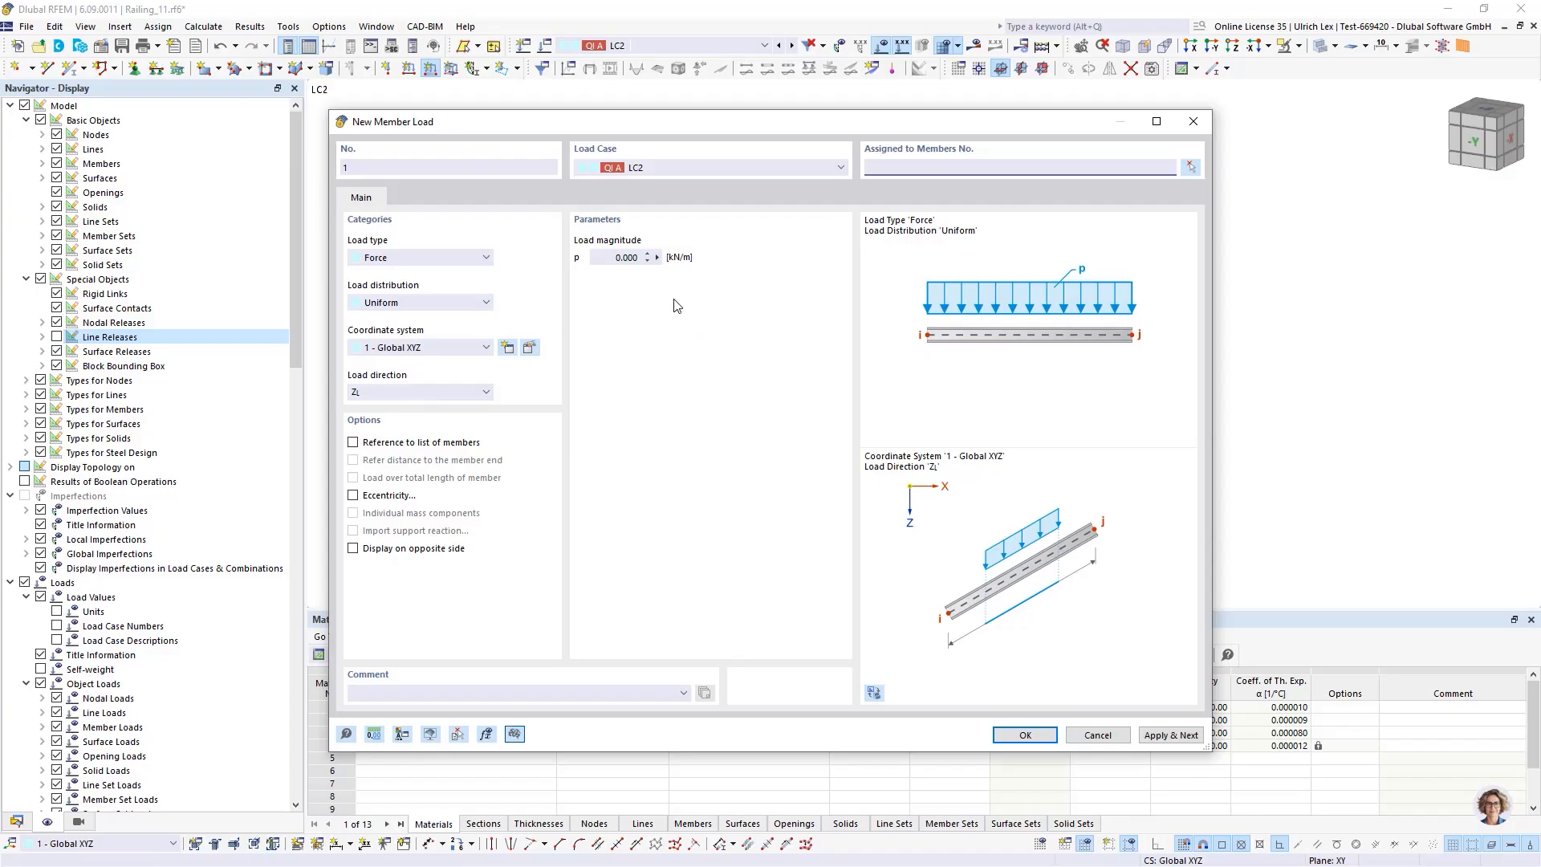
Create a uniform member load of 0.5 kN/m in LC2 on the handrail members 1-3 and 8-11
click(611, 257)
click(1190, 168)
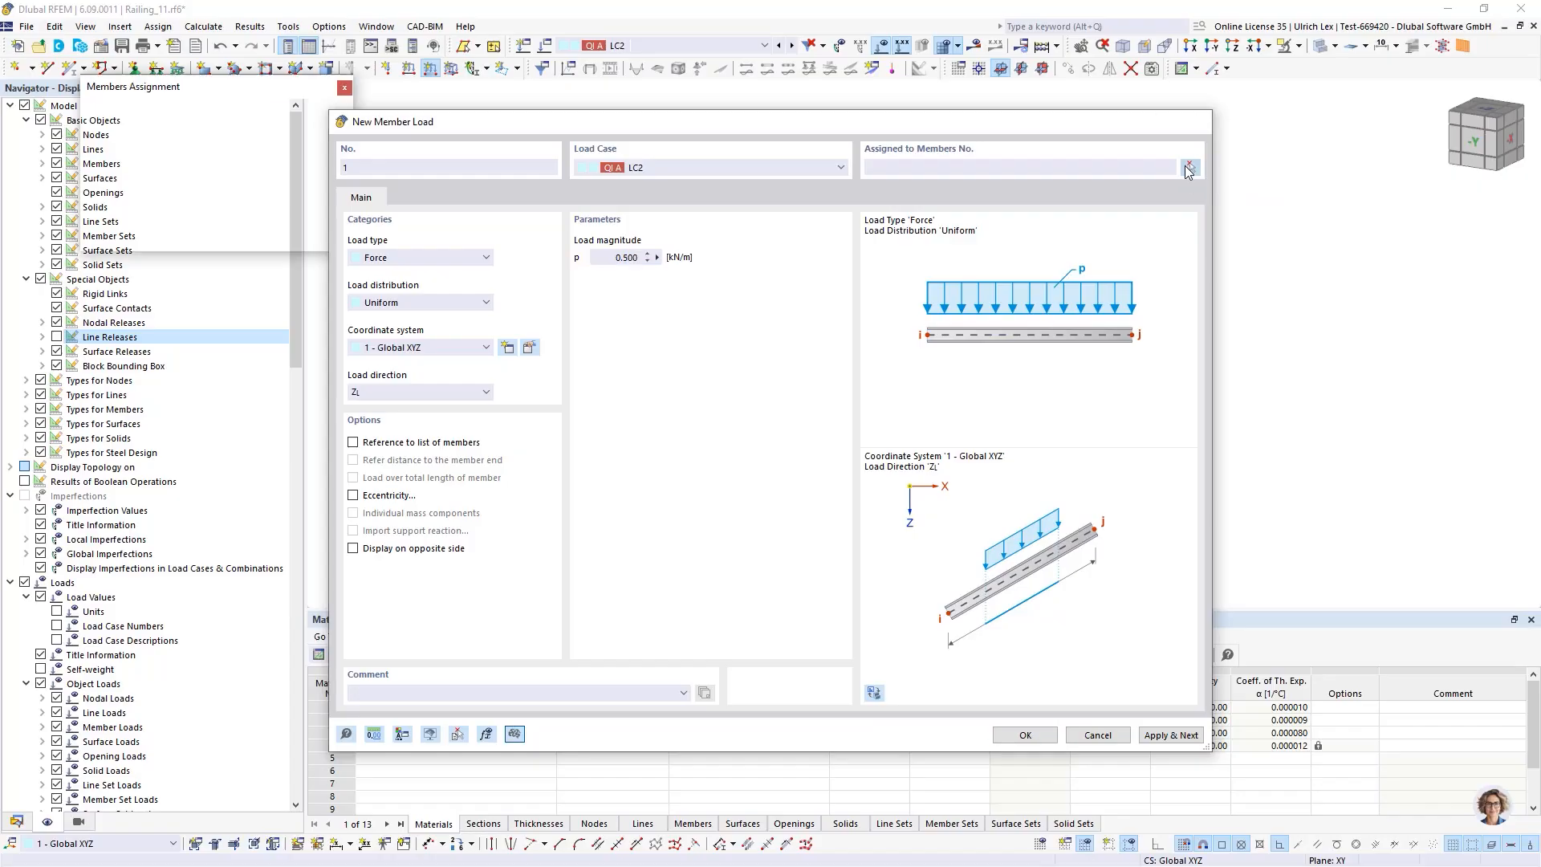
scroll(522, 153, up, 5)
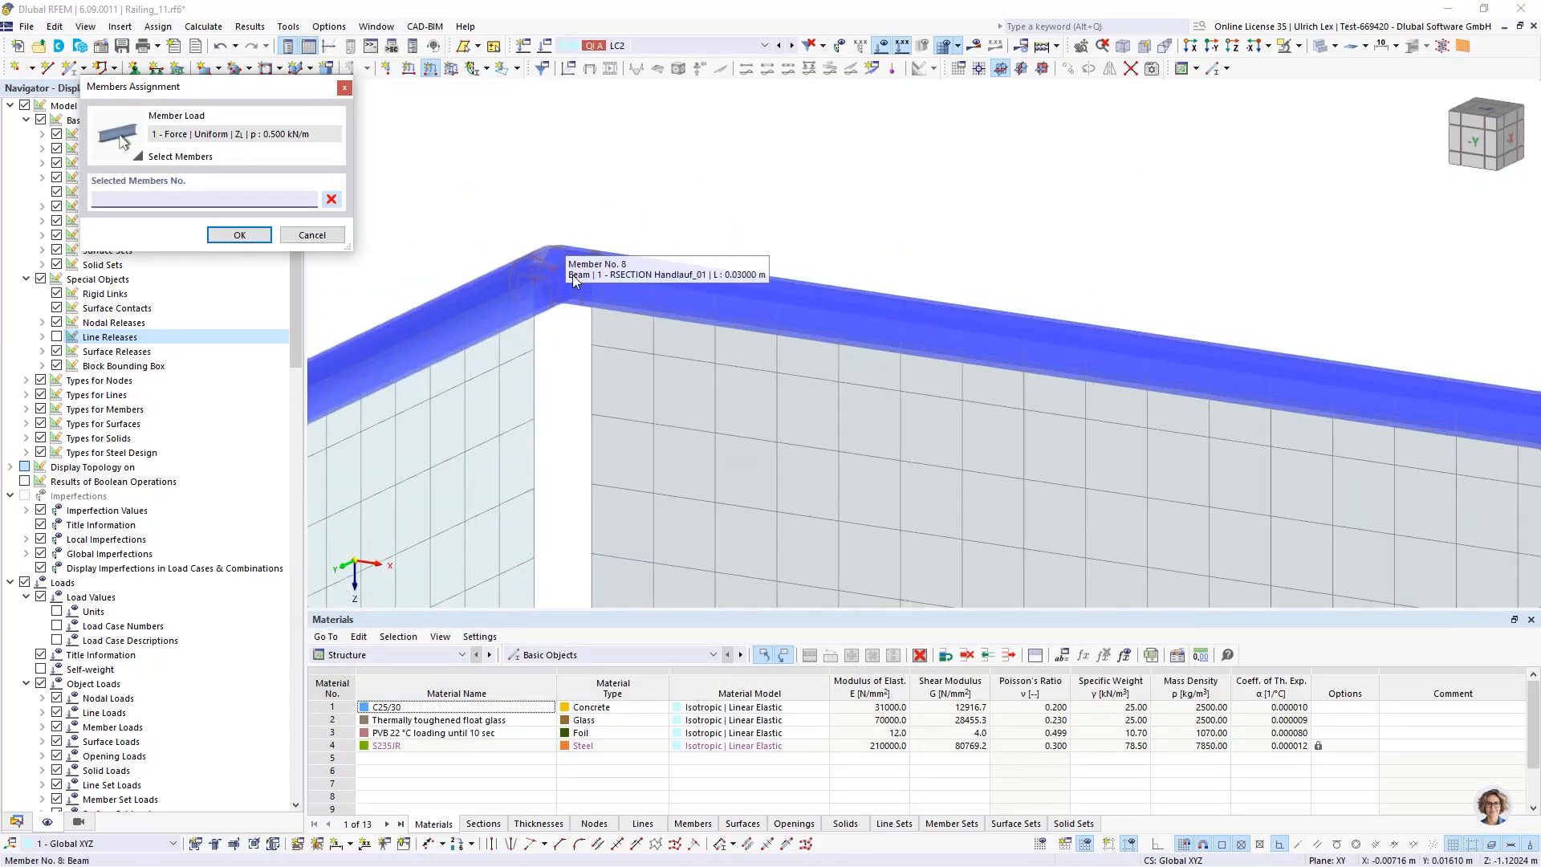
click(583, 284)
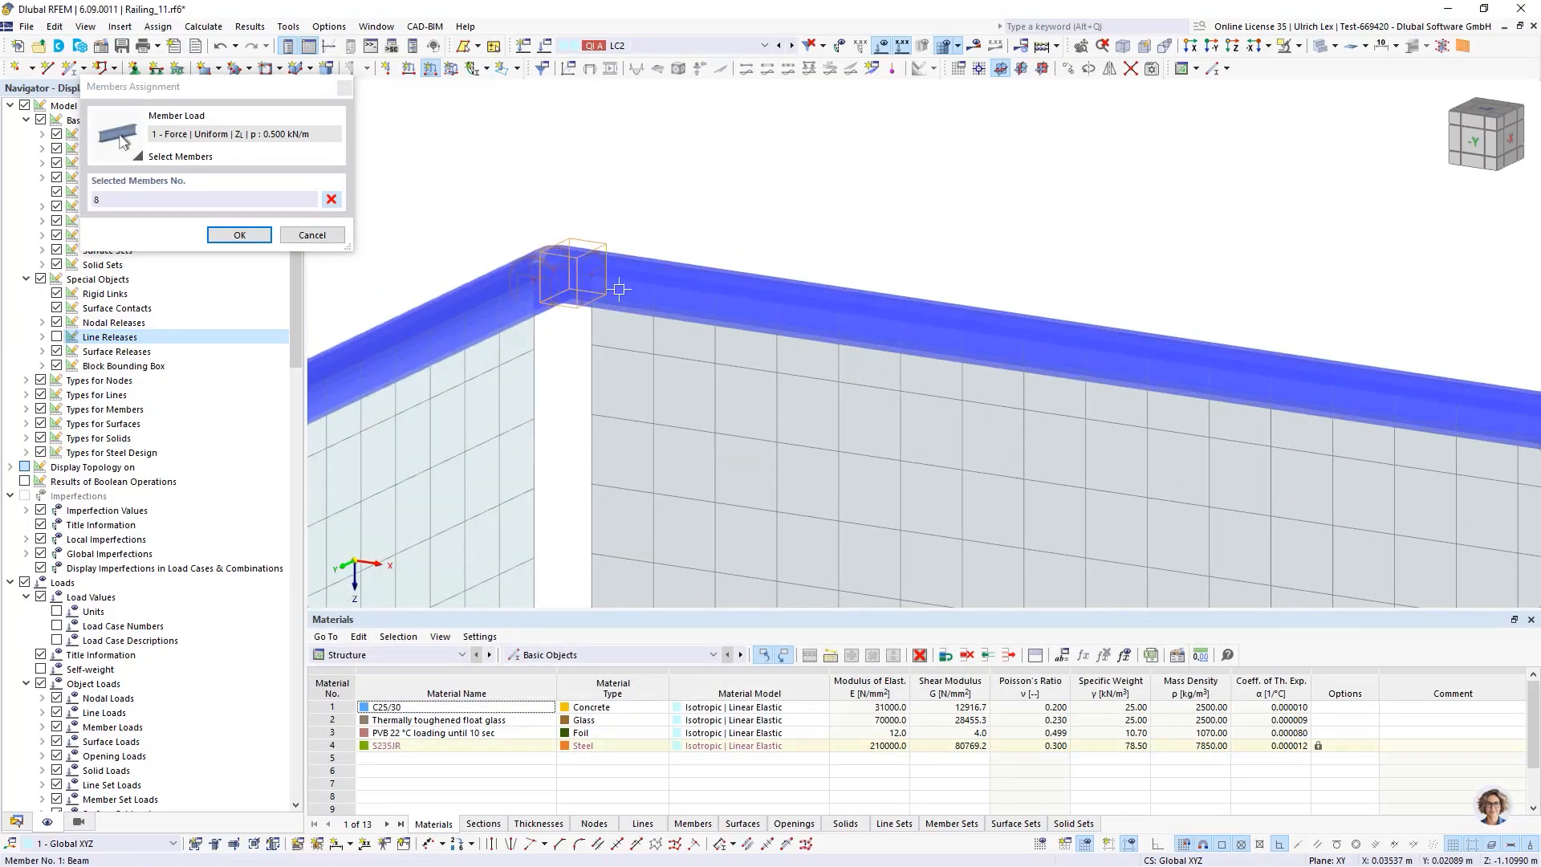
scroll(562, 240, down, 3)
scroll(1054, 274, up, 3)
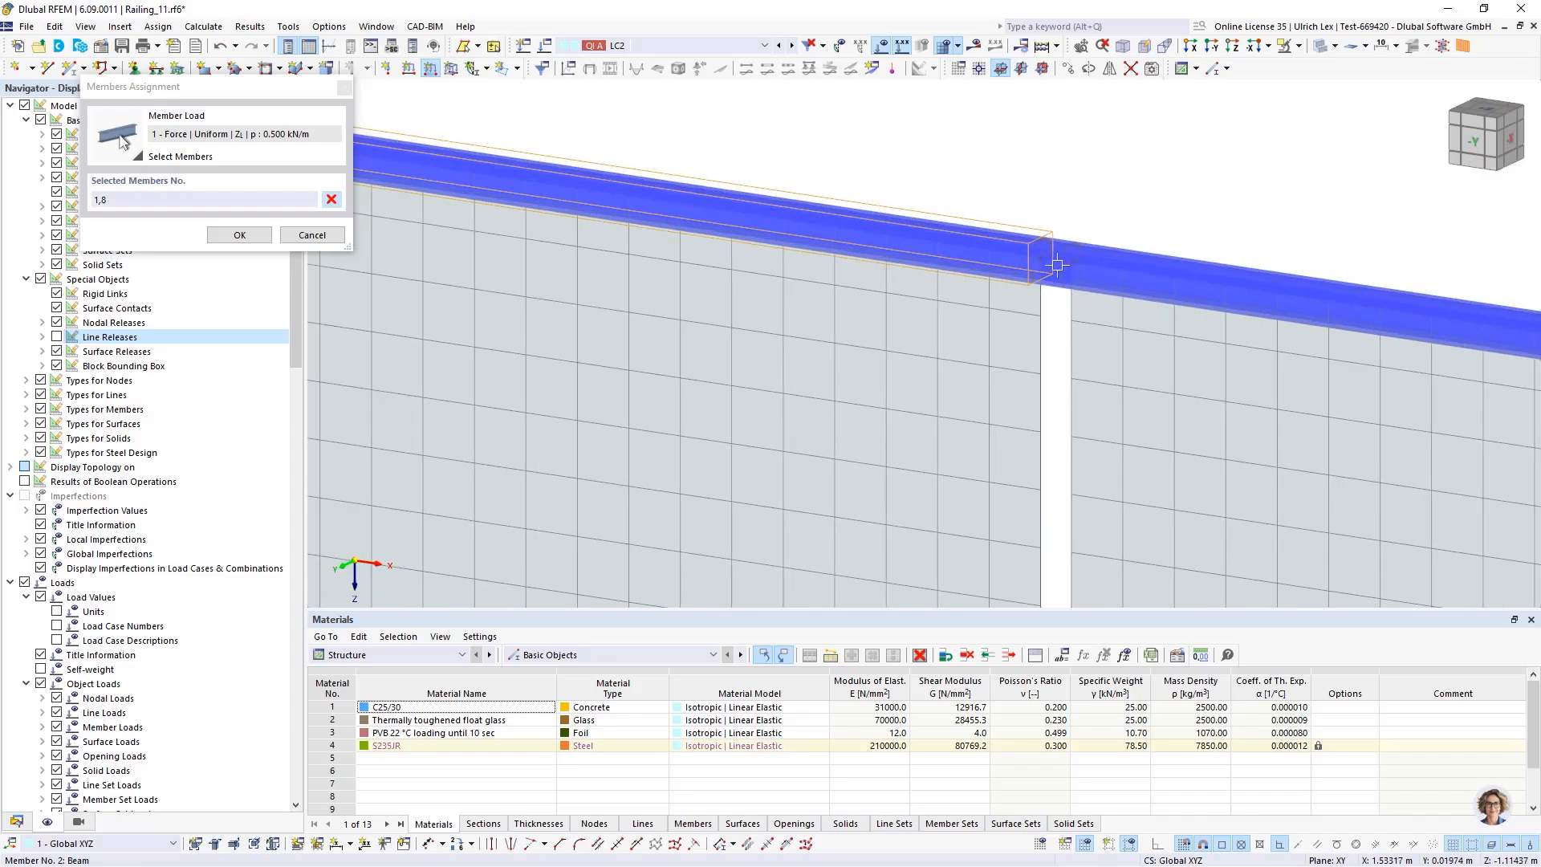
click(1100, 269)
scroll(1010, 158, down, 3)
scroll(1214, 215, up, 4)
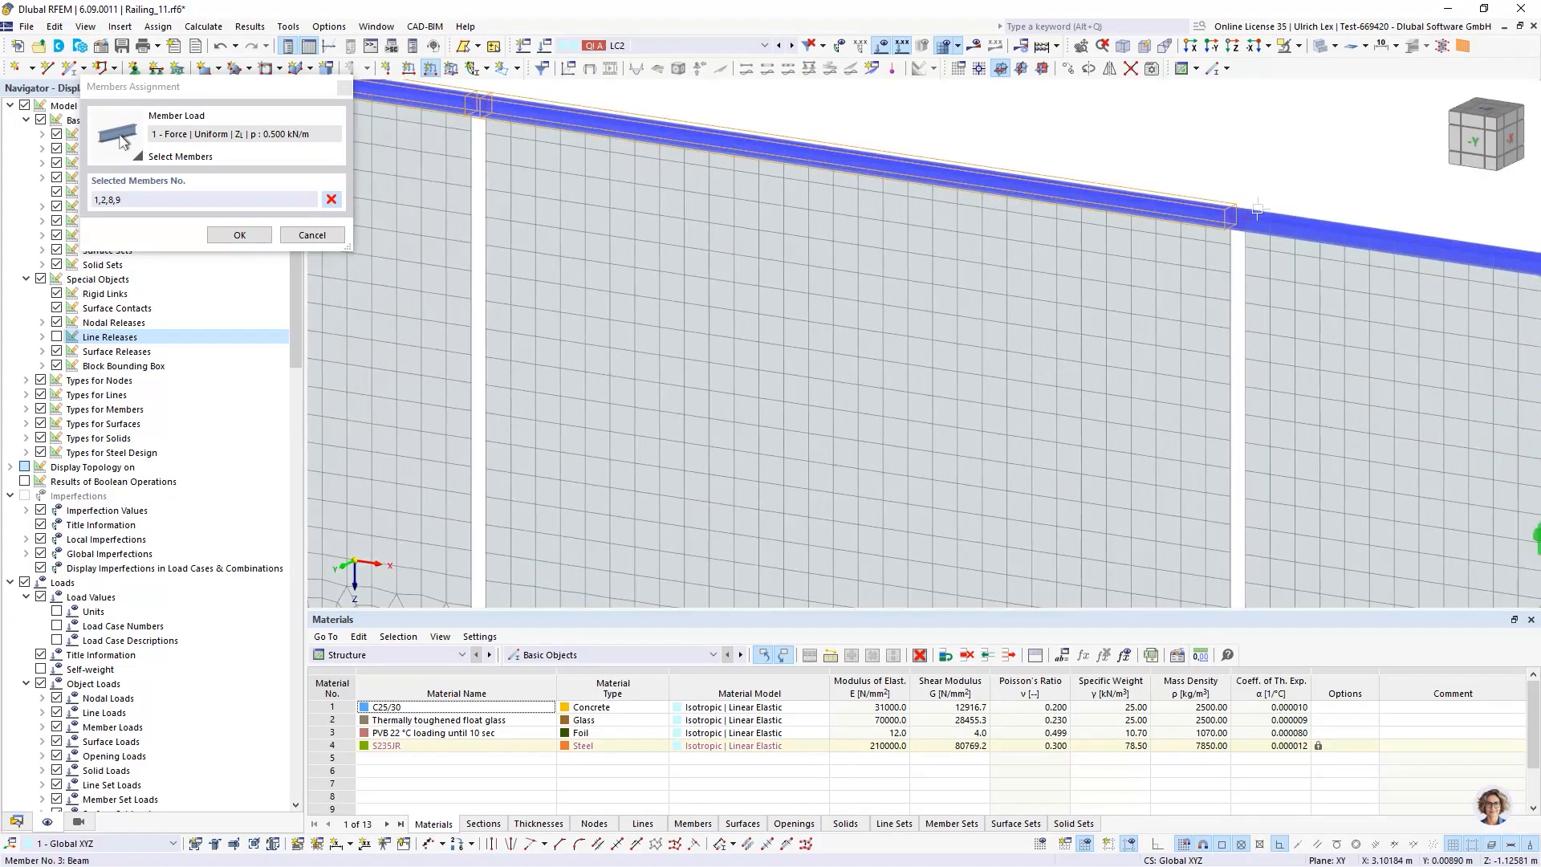
click(1213, 215)
scroll(967, 179, down, 3)
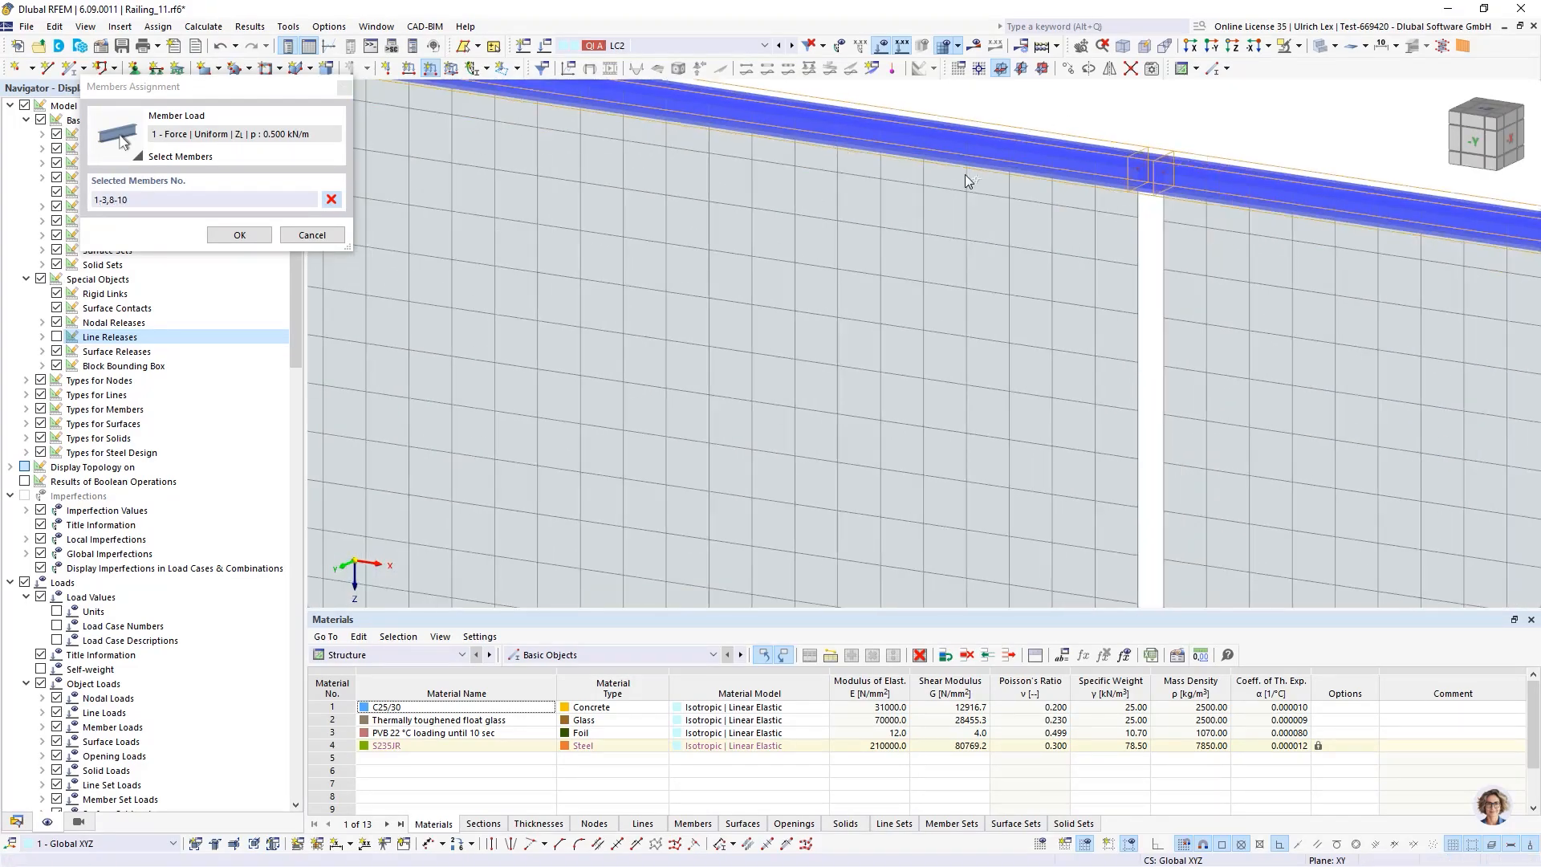
scroll(1139, 231, up, 4)
scroll(1138, 231, up, 3)
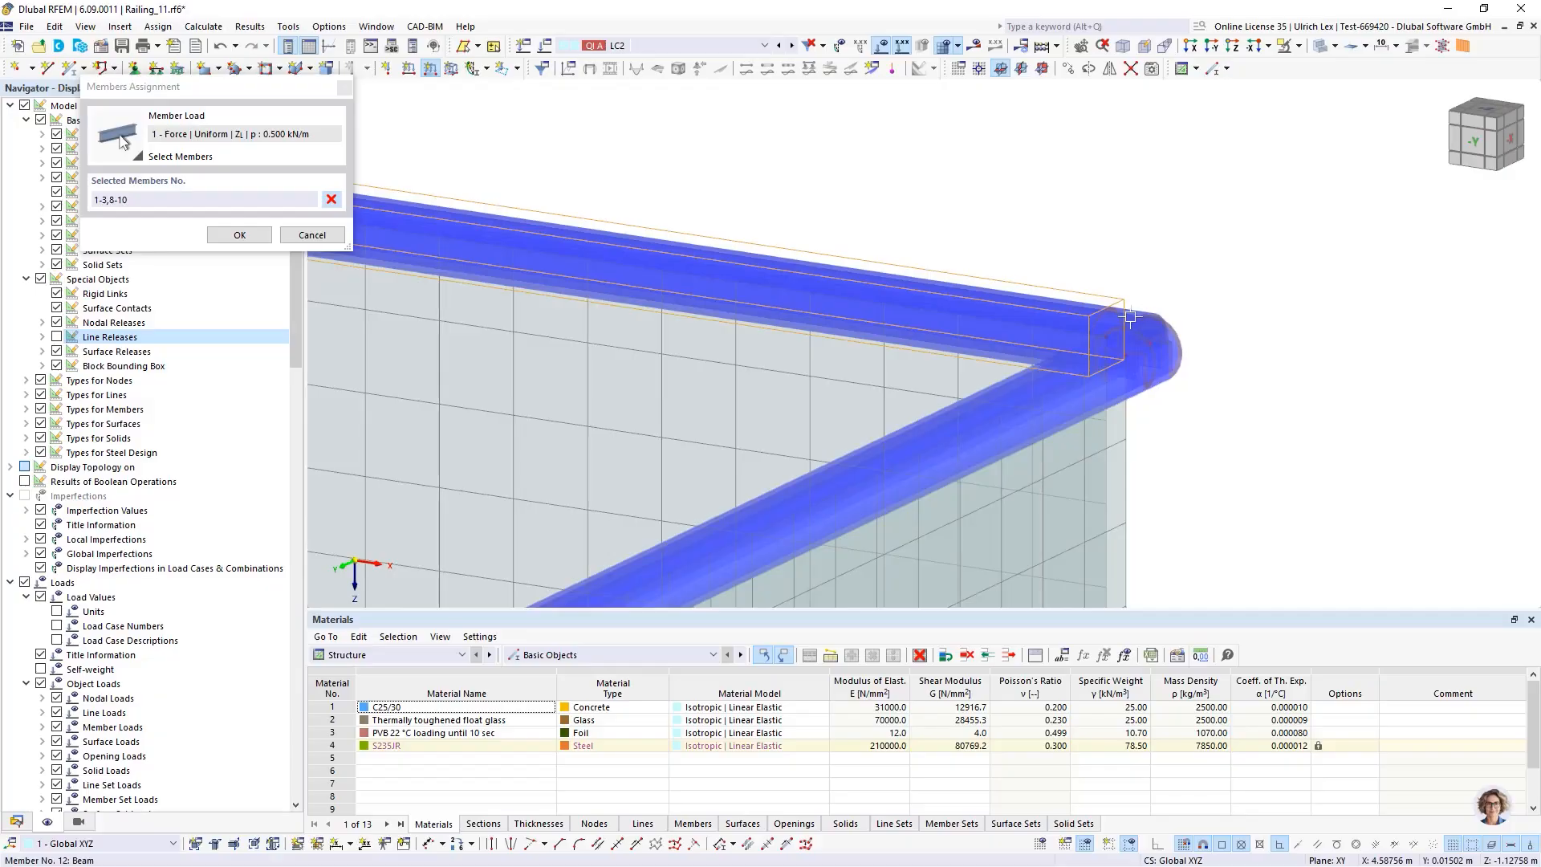
click(1135, 316)
scroll(1203, 347, up, 2)
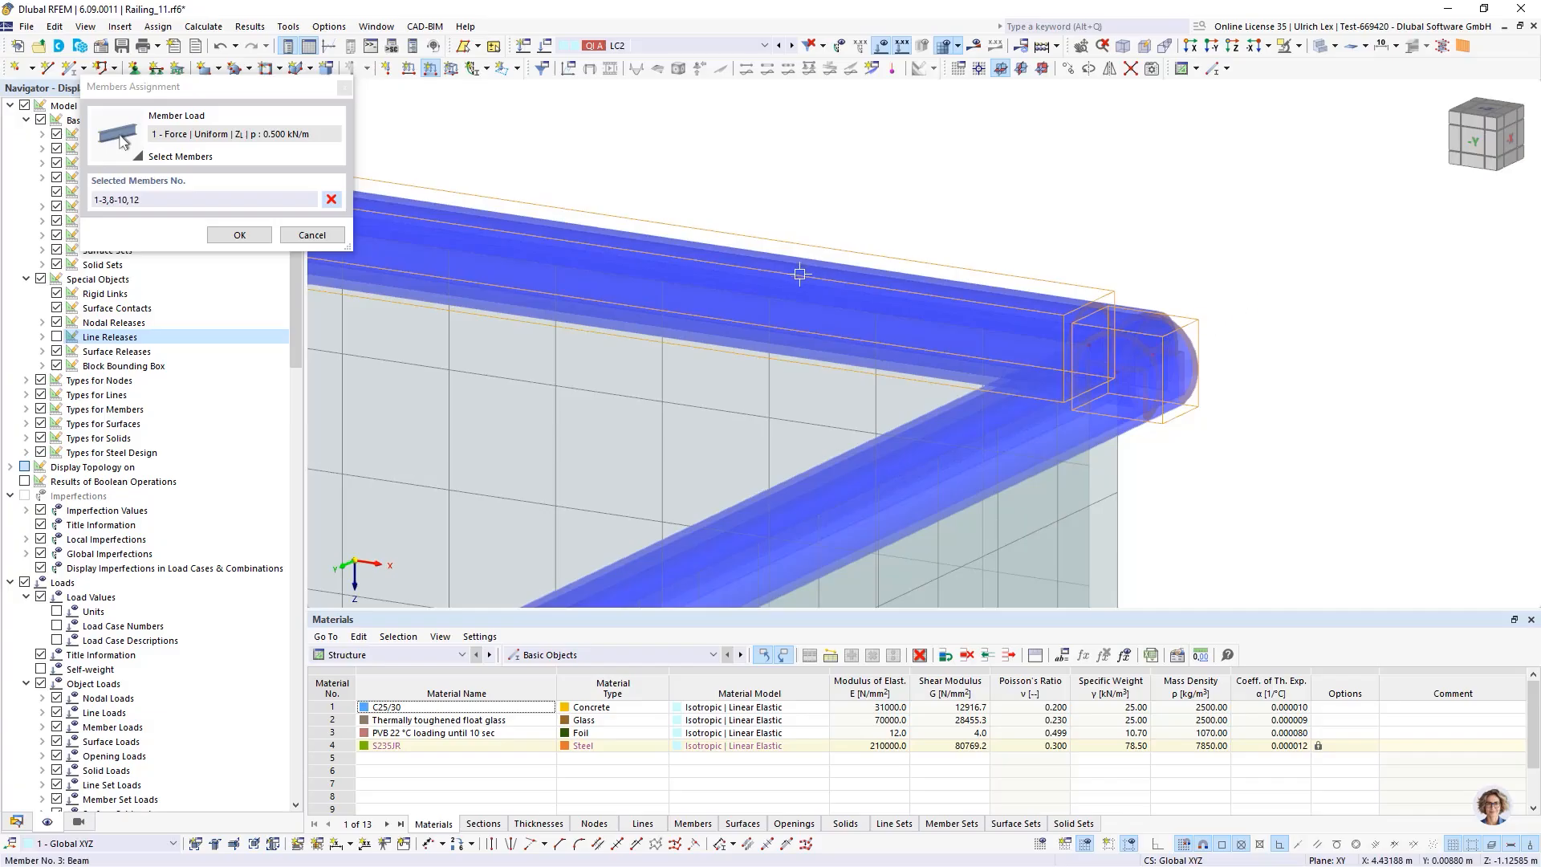
click(1176, 332)
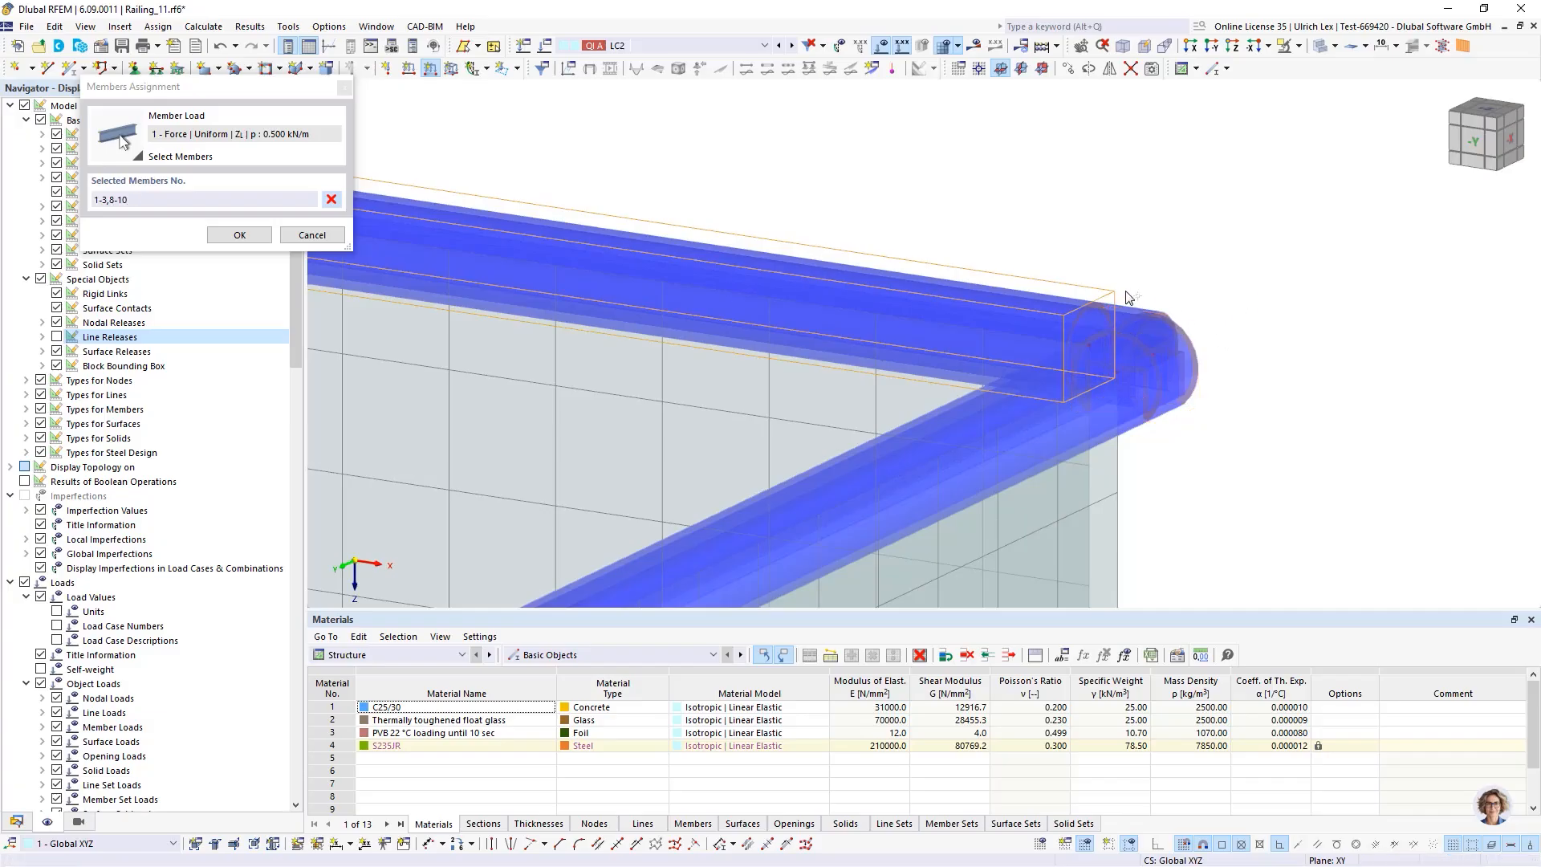
scroll(1256, 219, down, 3)
scroll(1257, 219, down, 2)
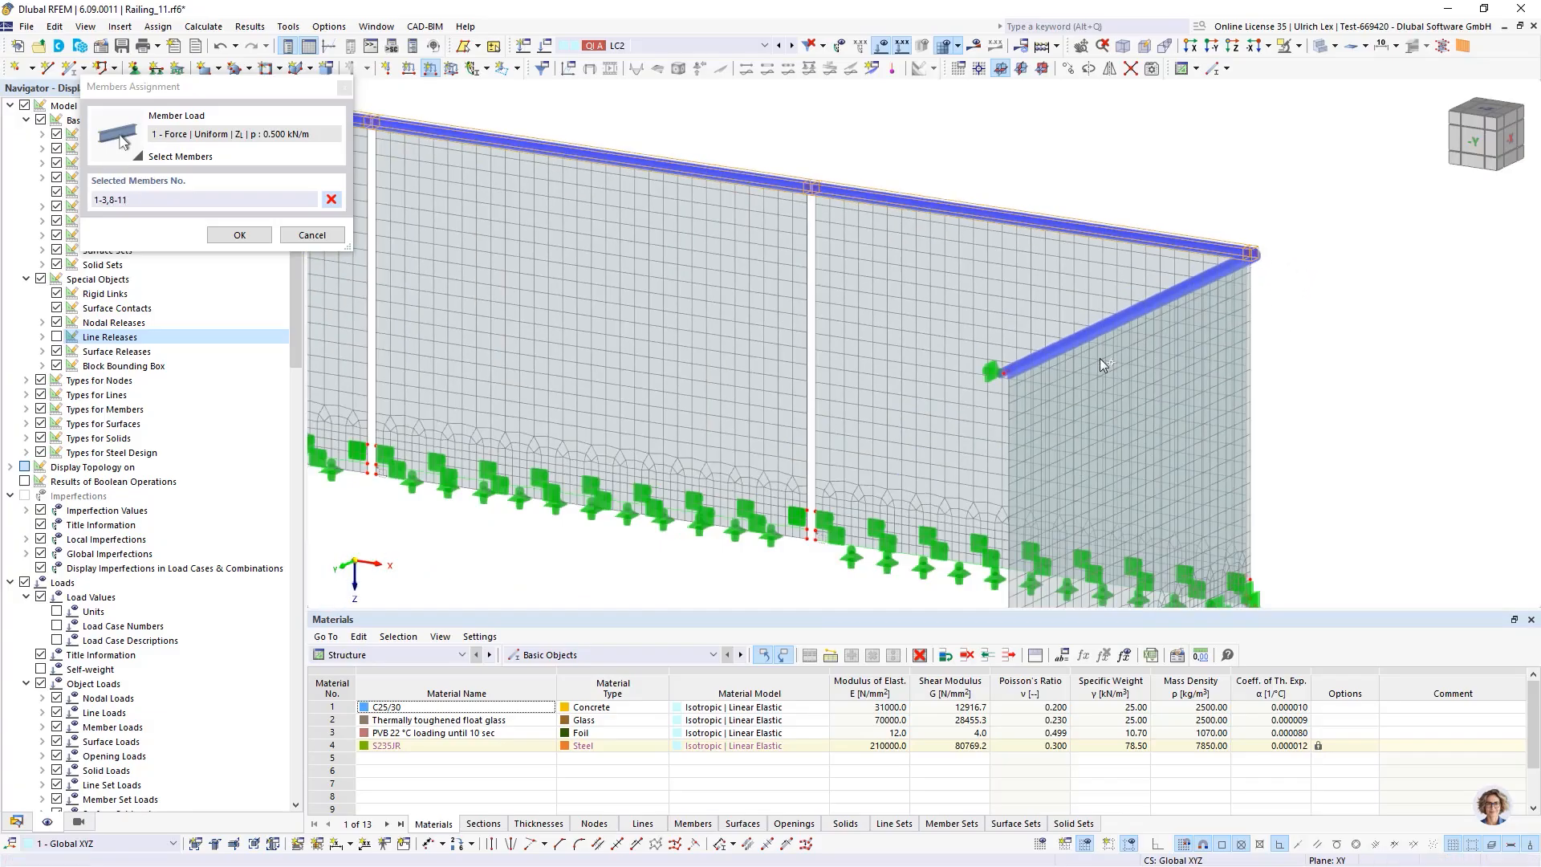
scroll(1134, 373, down, 5)
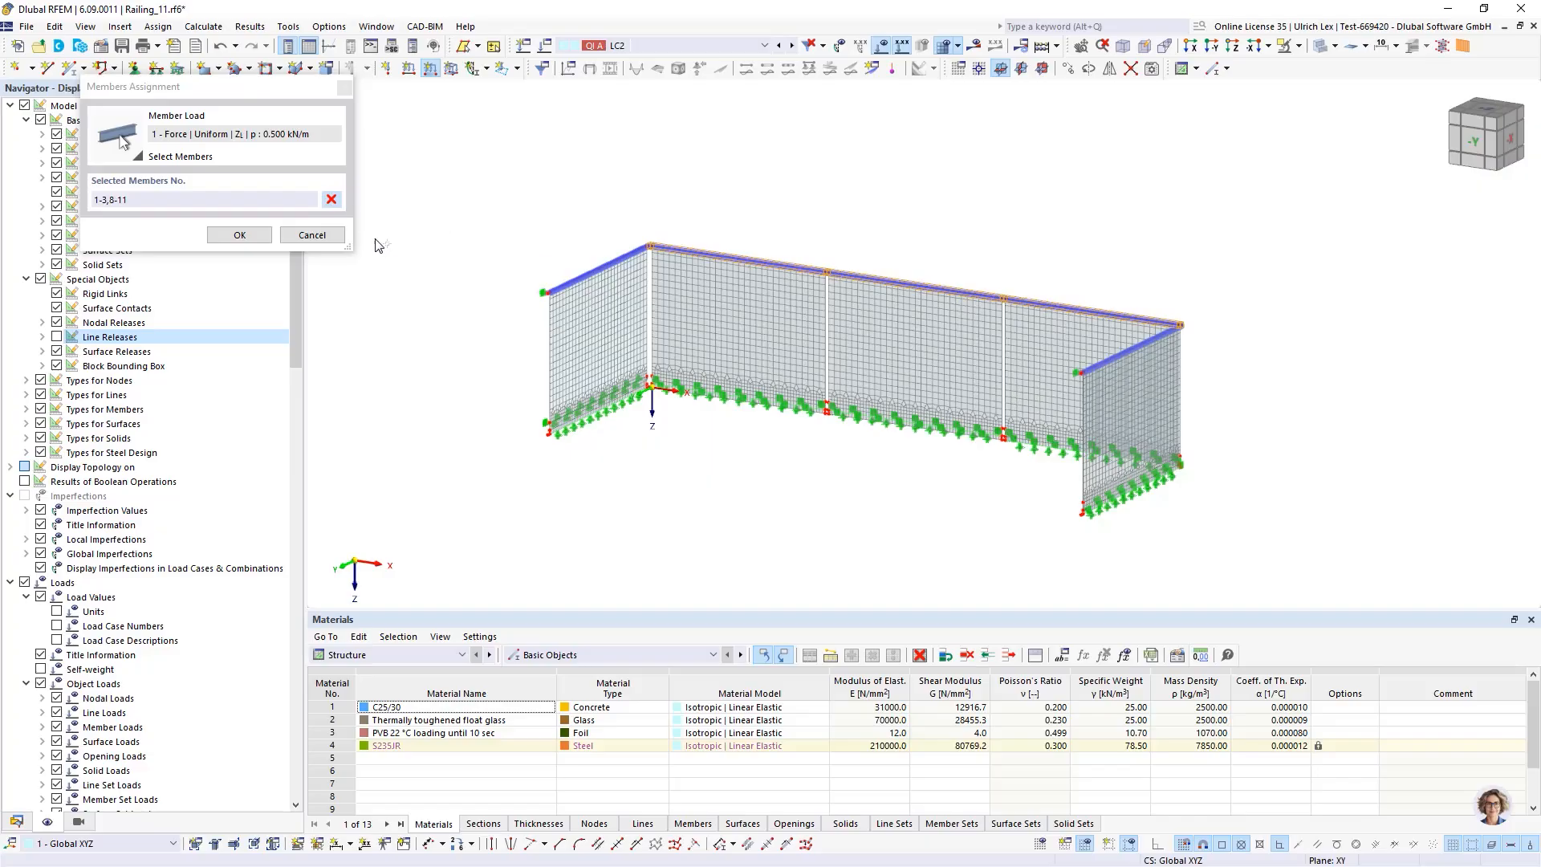
click(240, 235)
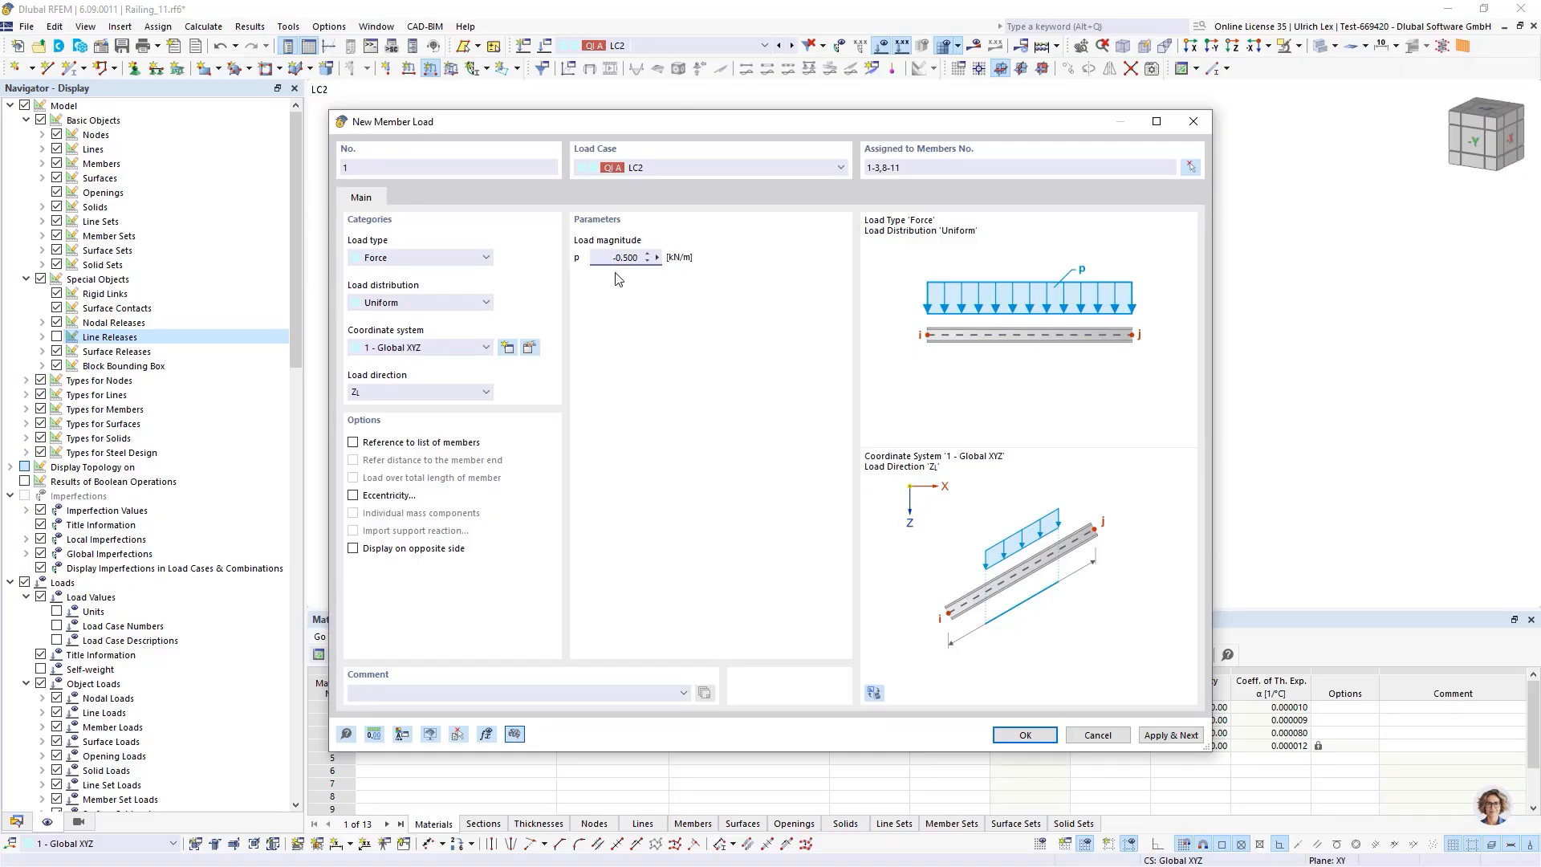
Set the member load direction to global Y on true length and confirm the load
click(399, 392)
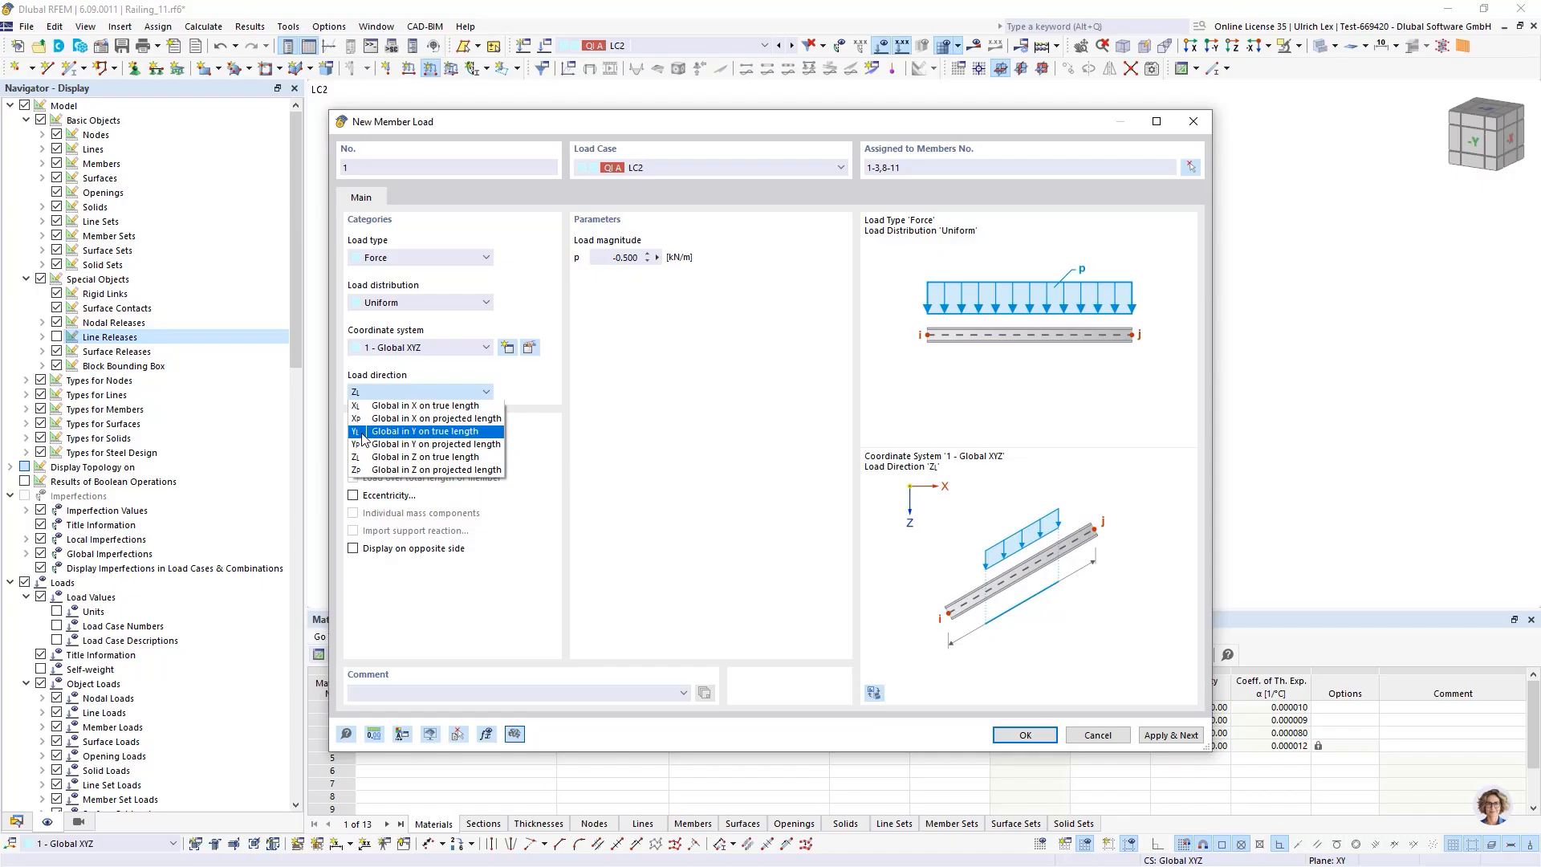
click(363, 433)
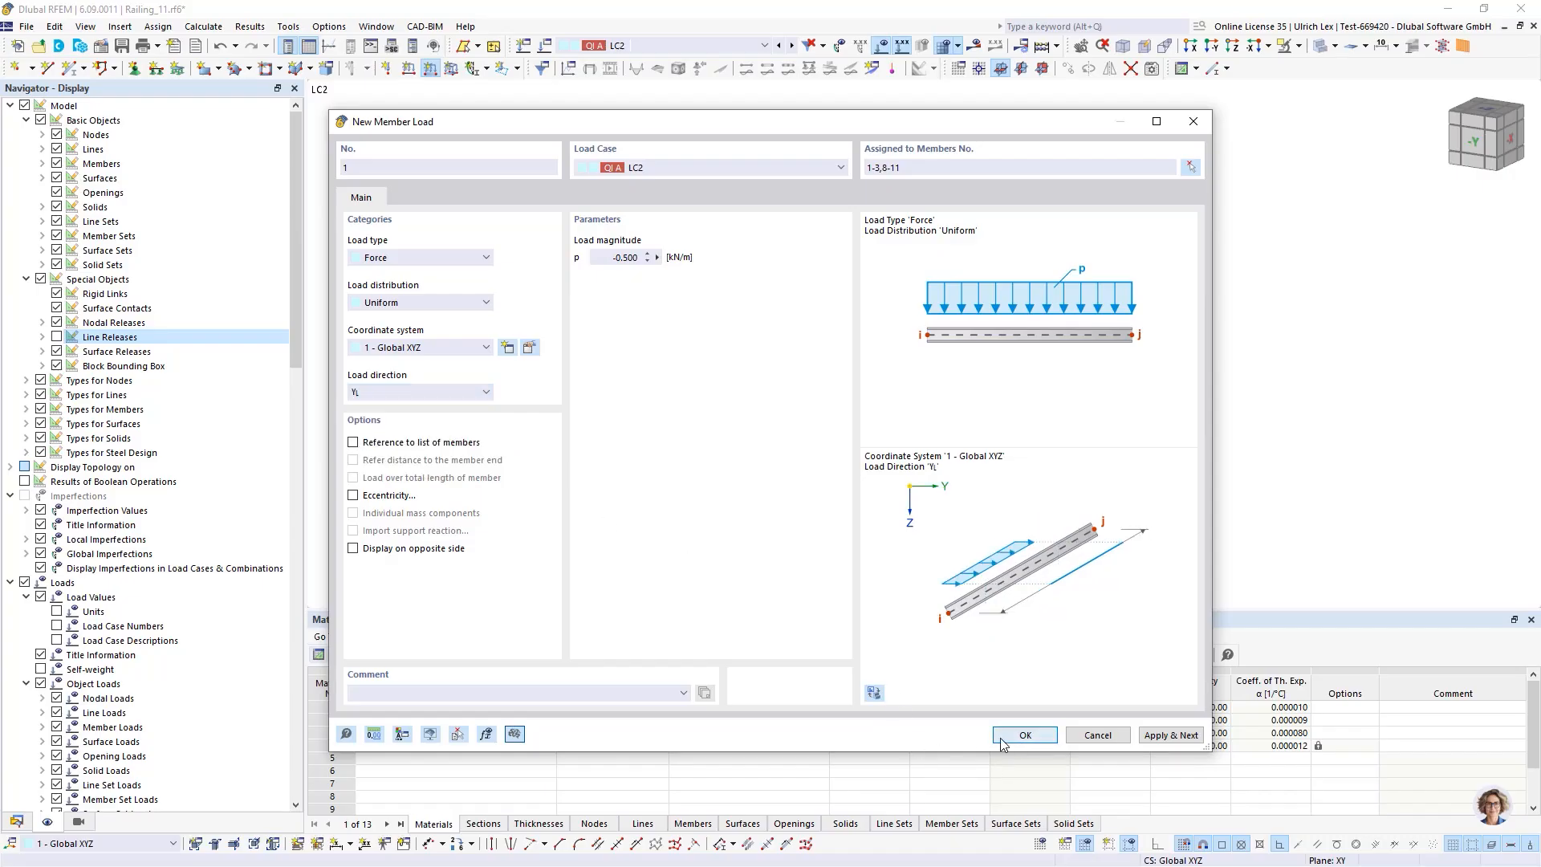
key(Return)
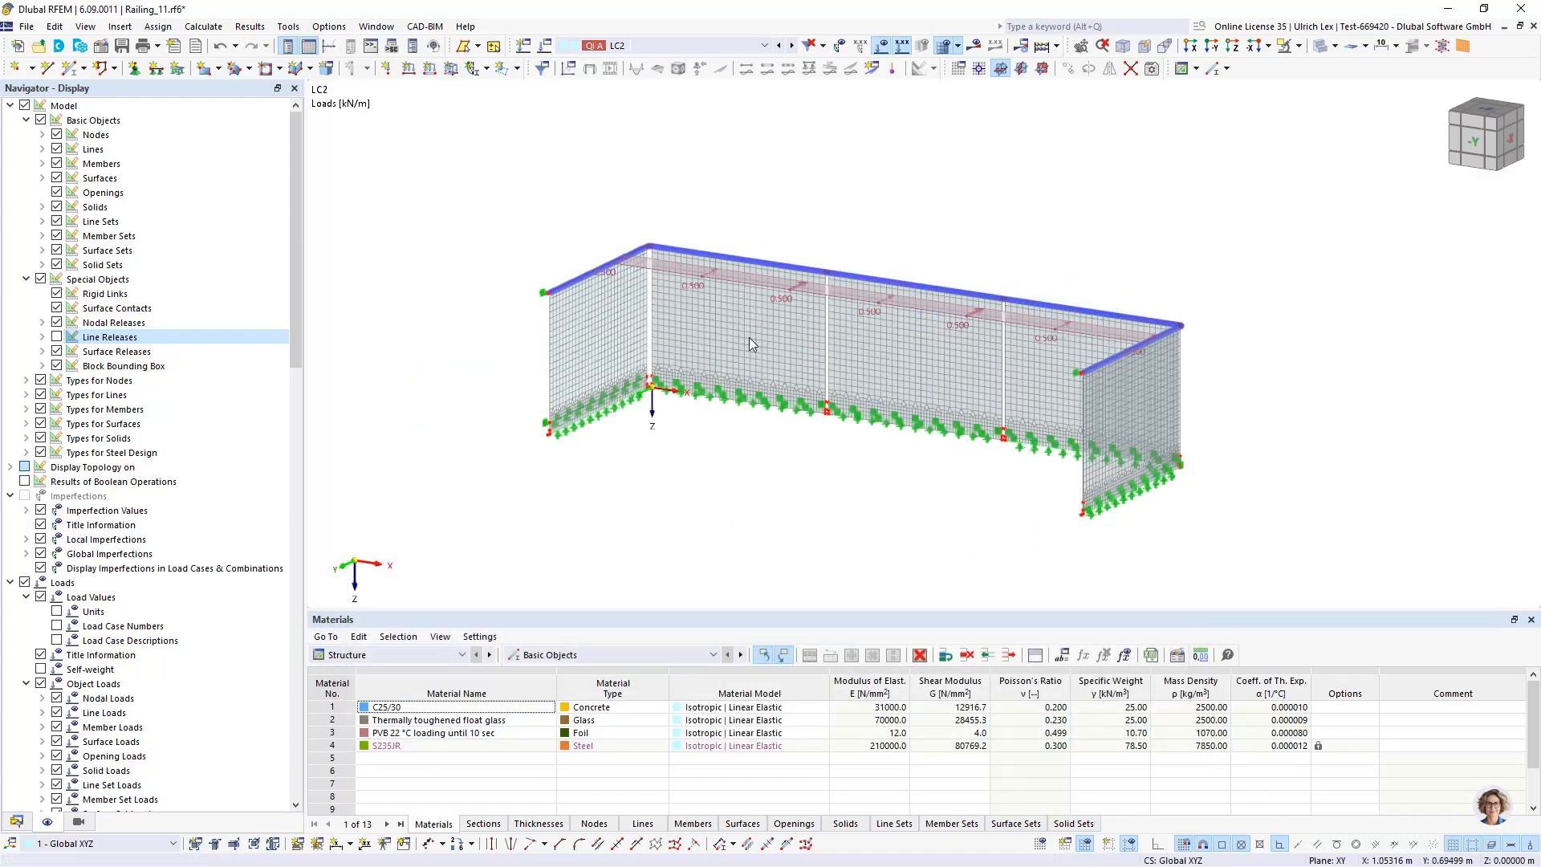
Calculate the model
ctrl+middle_drag(826, 409, 869, 522)
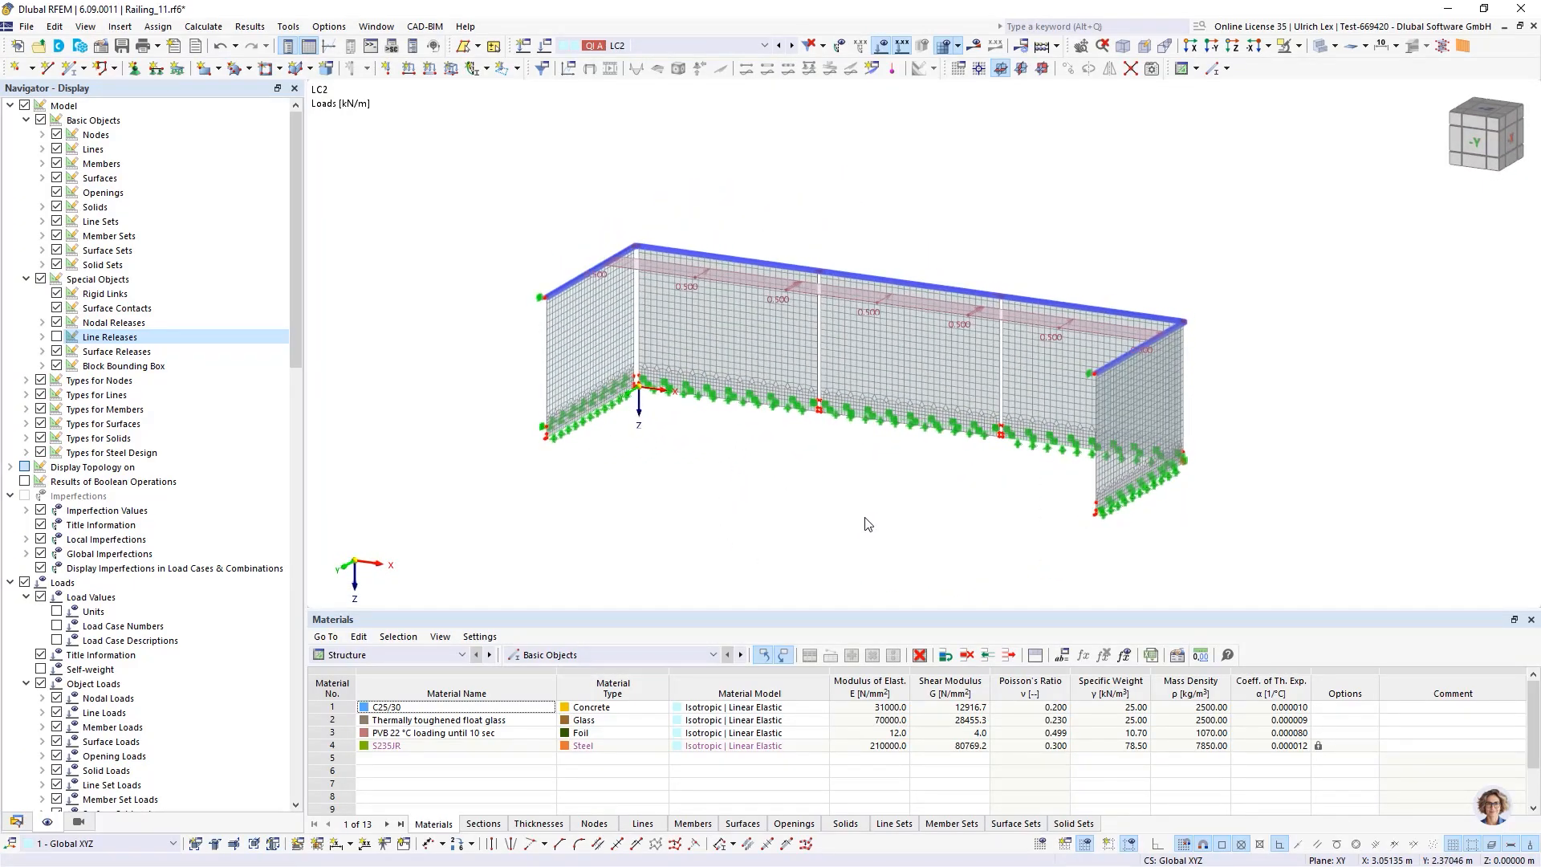
scroll(1220, 487, up, 3)
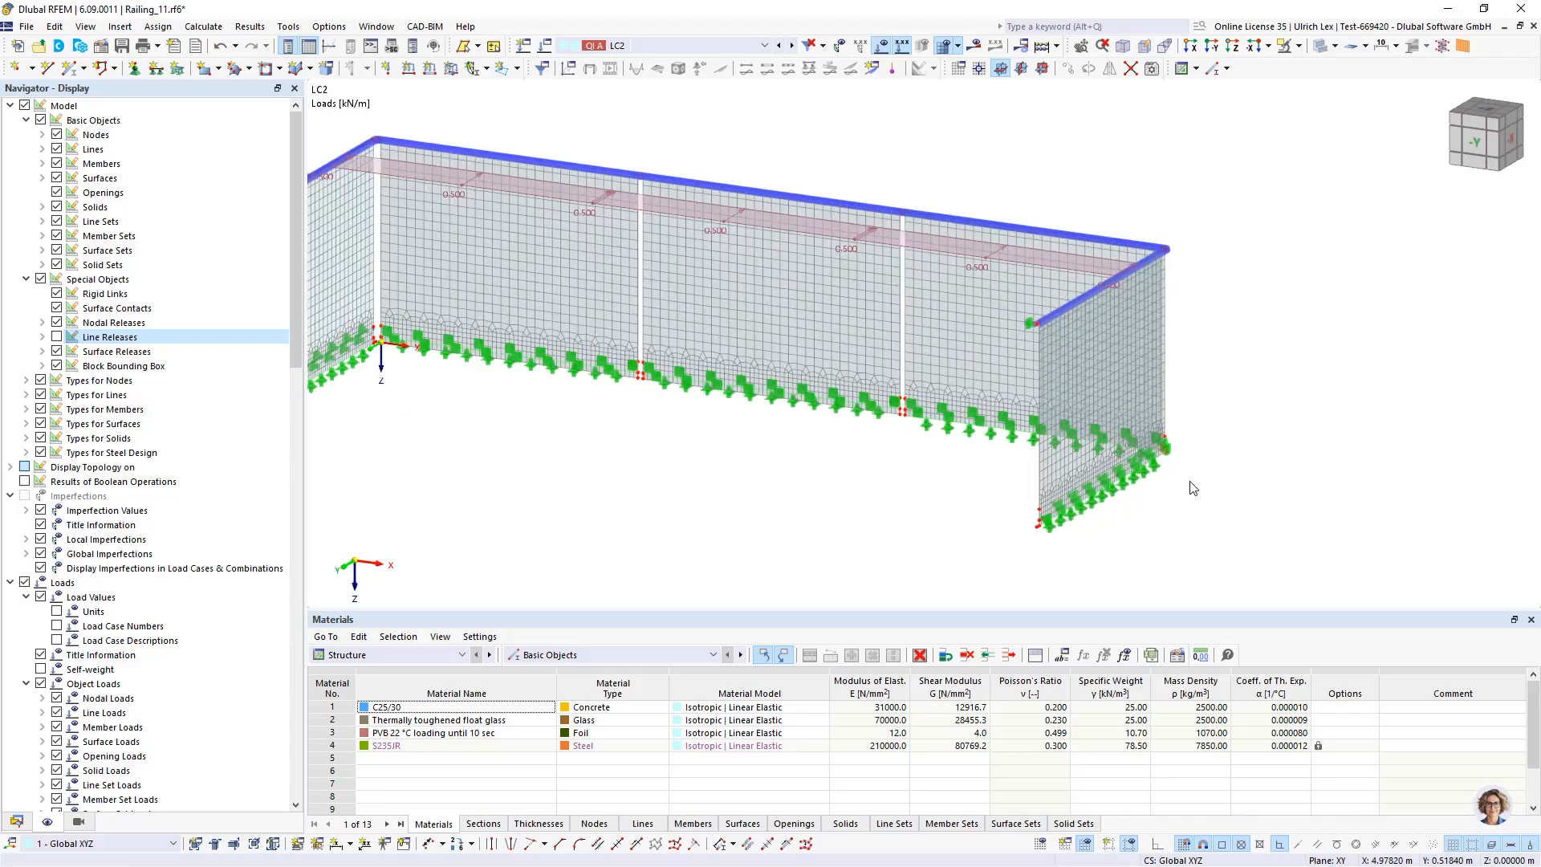
scroll(1188, 475, down, 2)
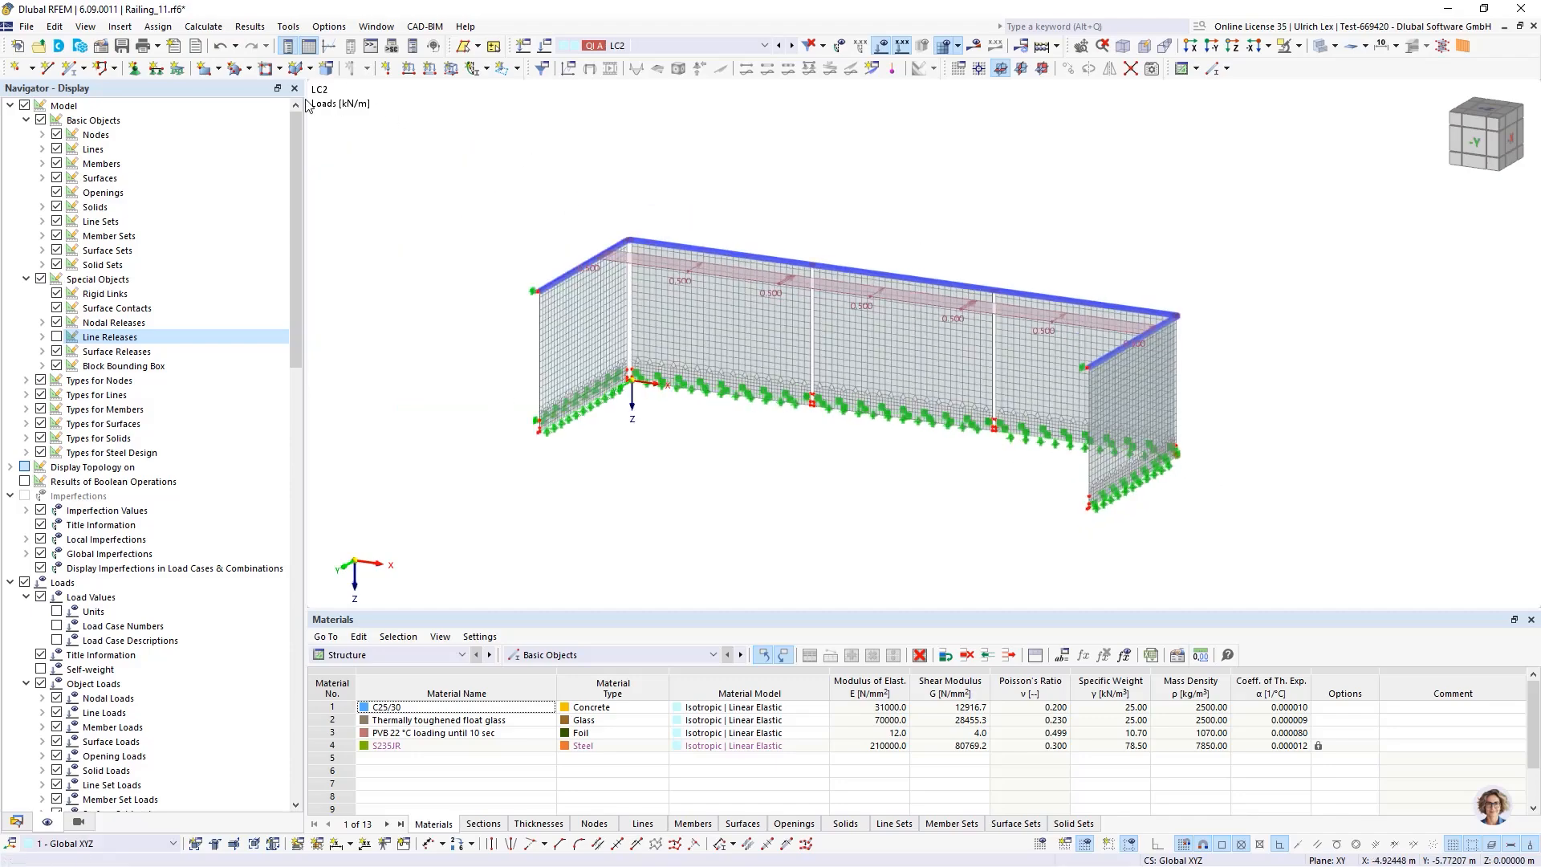
click(122, 46)
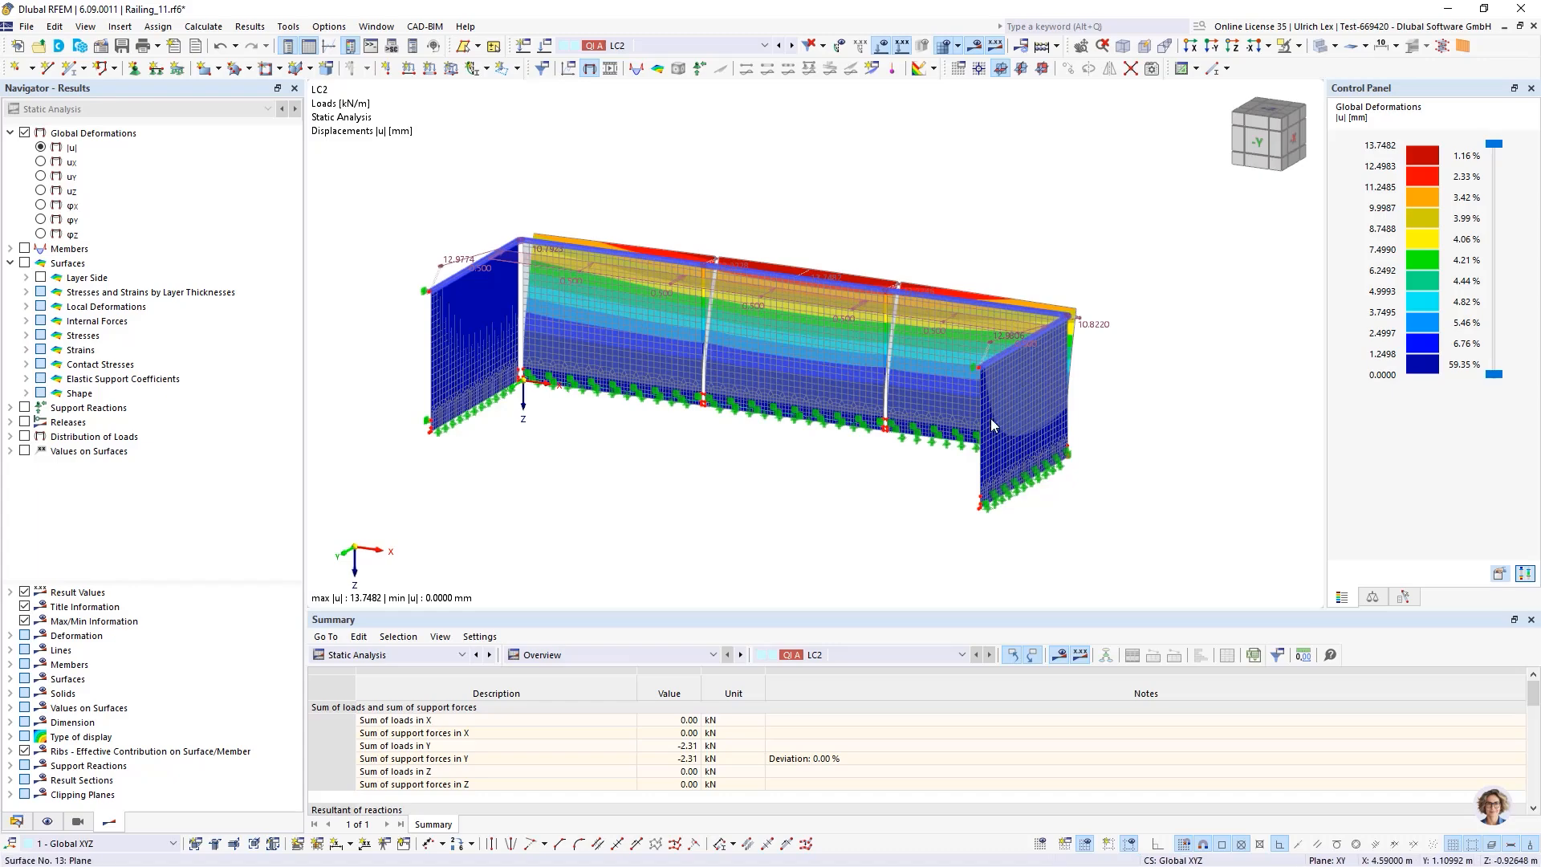
Examine the global deformations of the railing under LC2 from different angles
ctrl+middle_drag(895, 460, 831, 476)
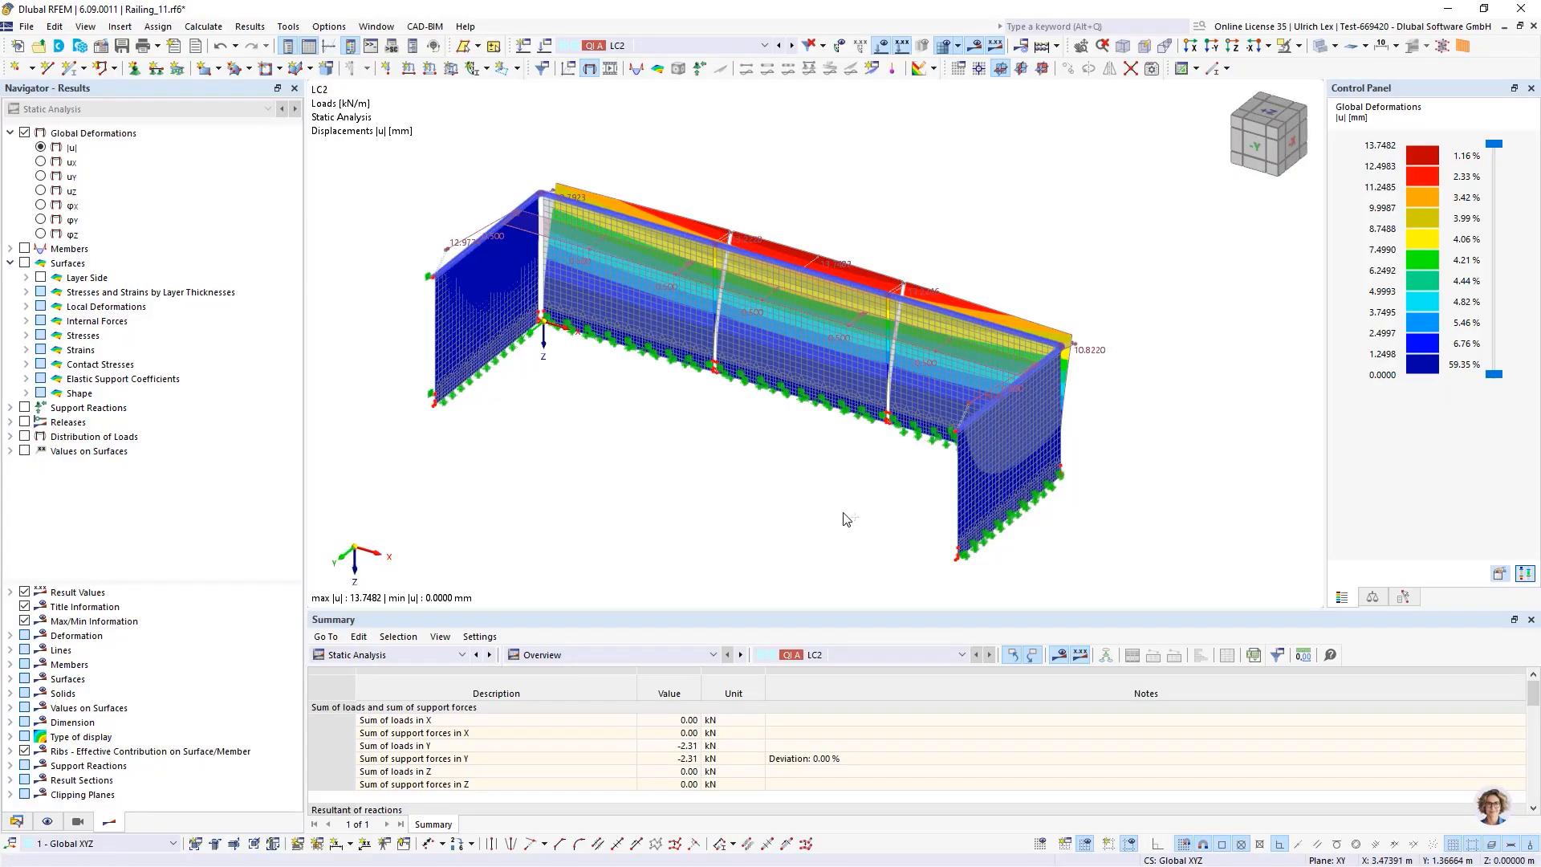
ctrl+middle_drag(844, 518, 805, 487)
scroll(562, 210, up, 5)
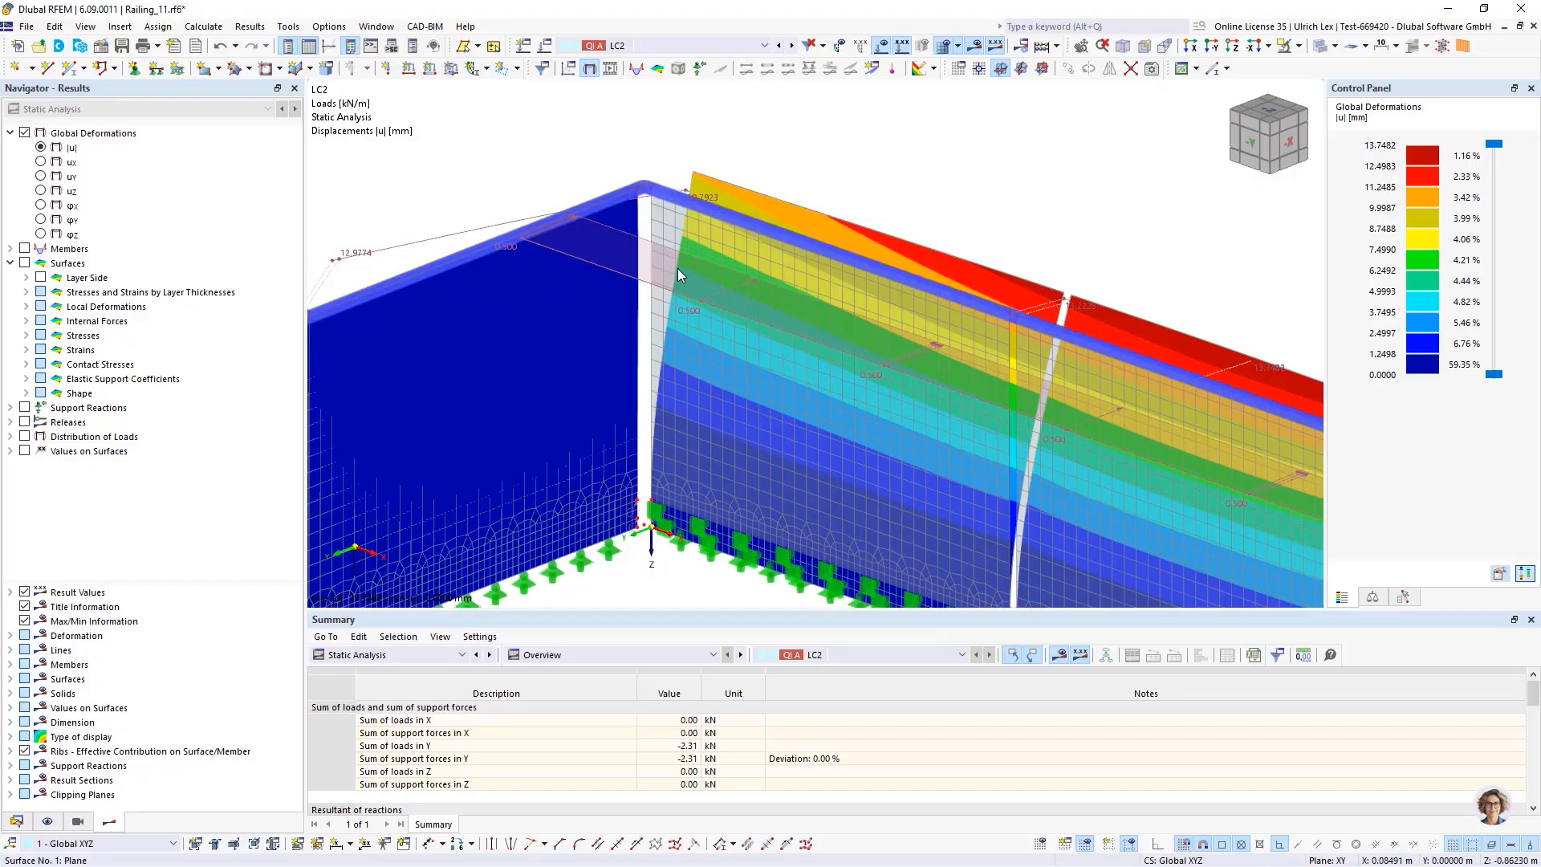
scroll(677, 269, down, 5)
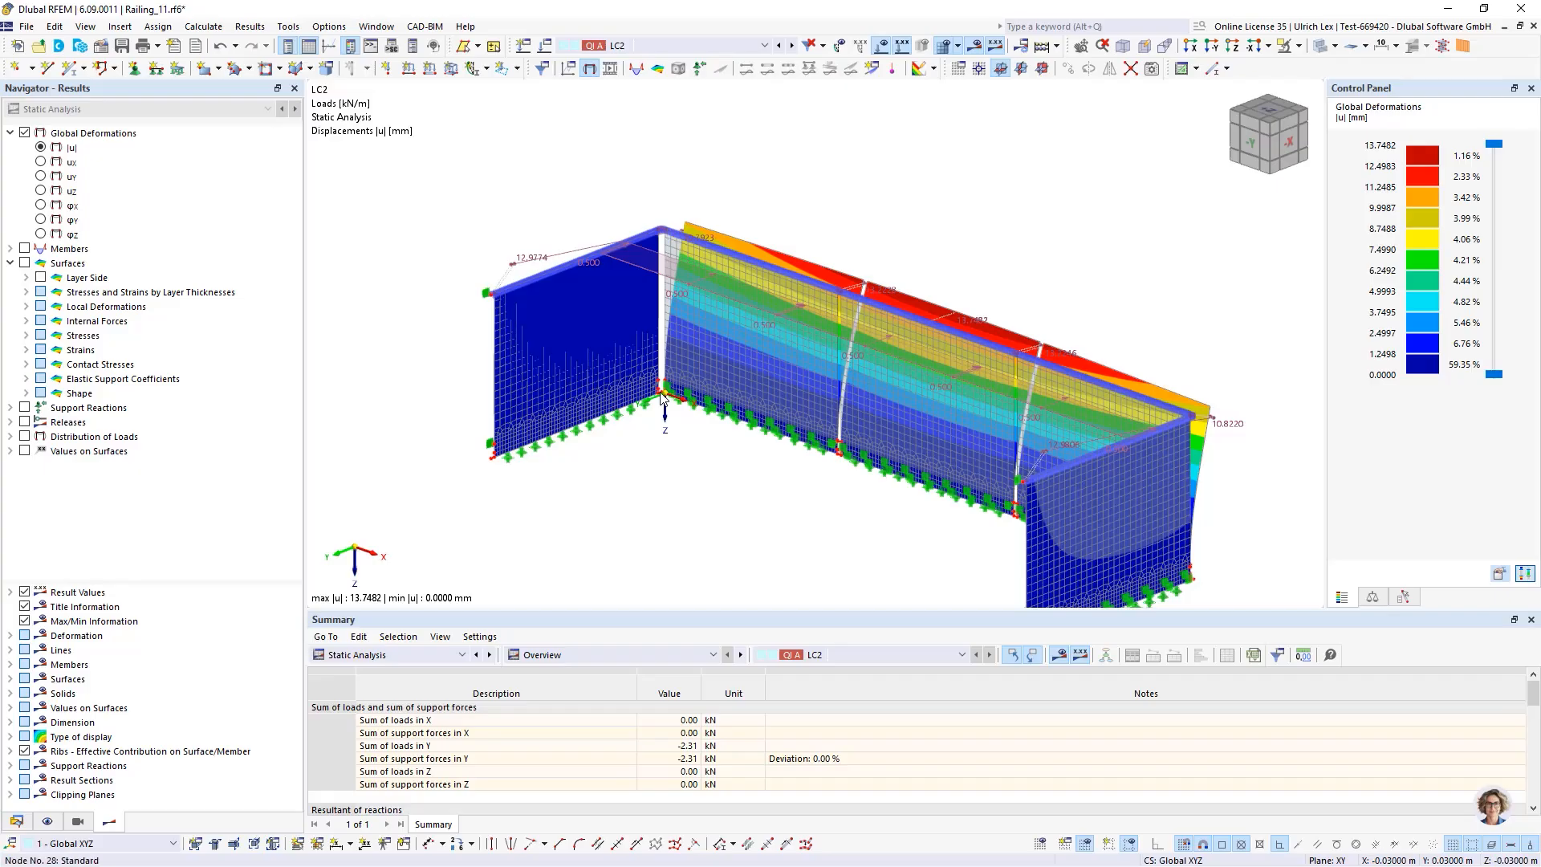
ctrl+middle_drag(718, 506, 773, 500)
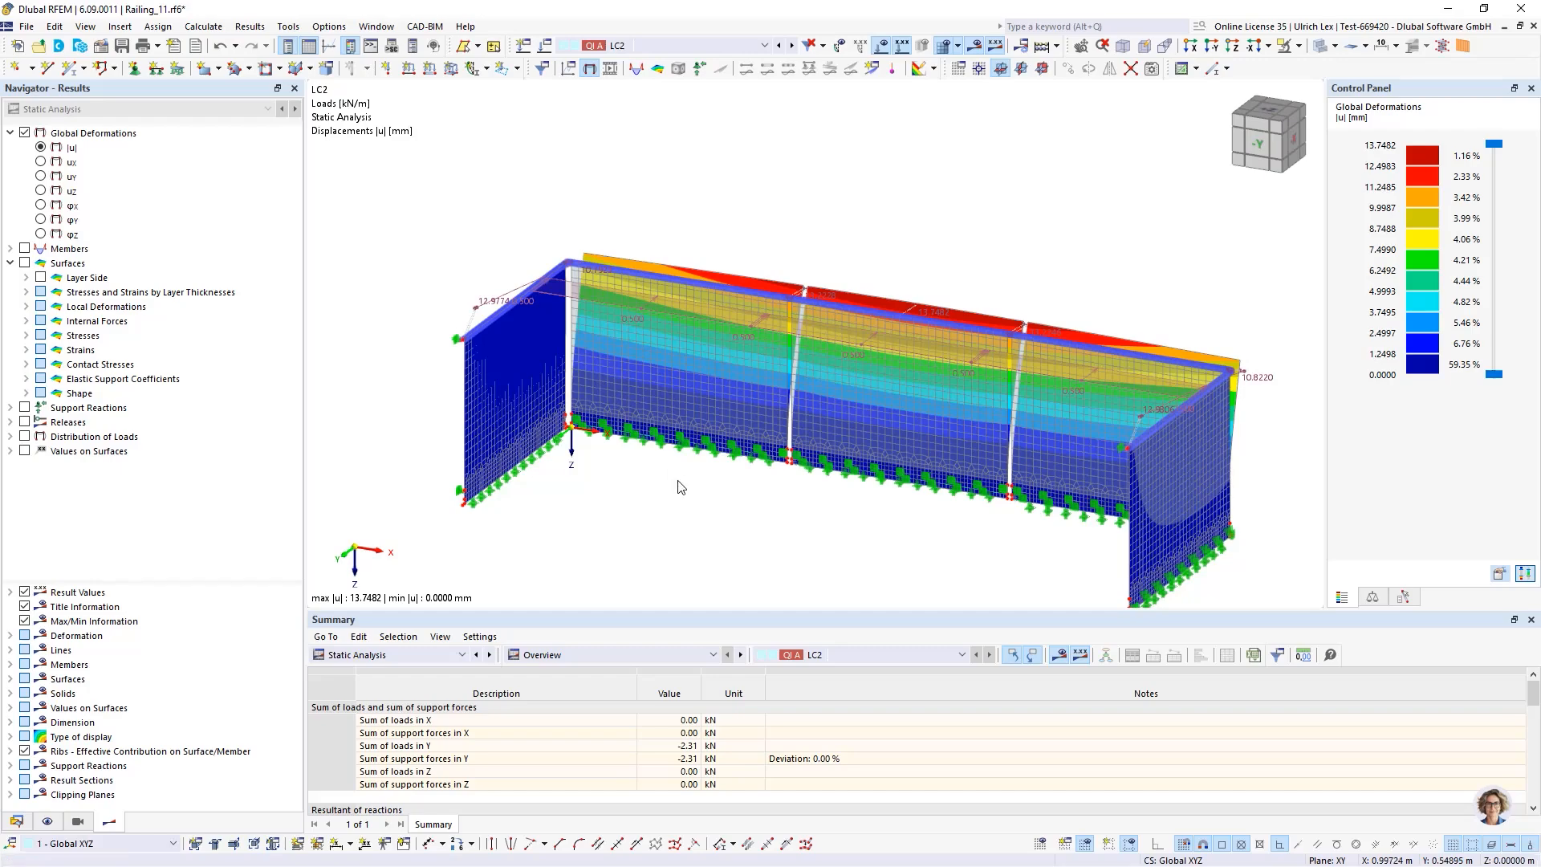
scroll(458, 343, down, 2)
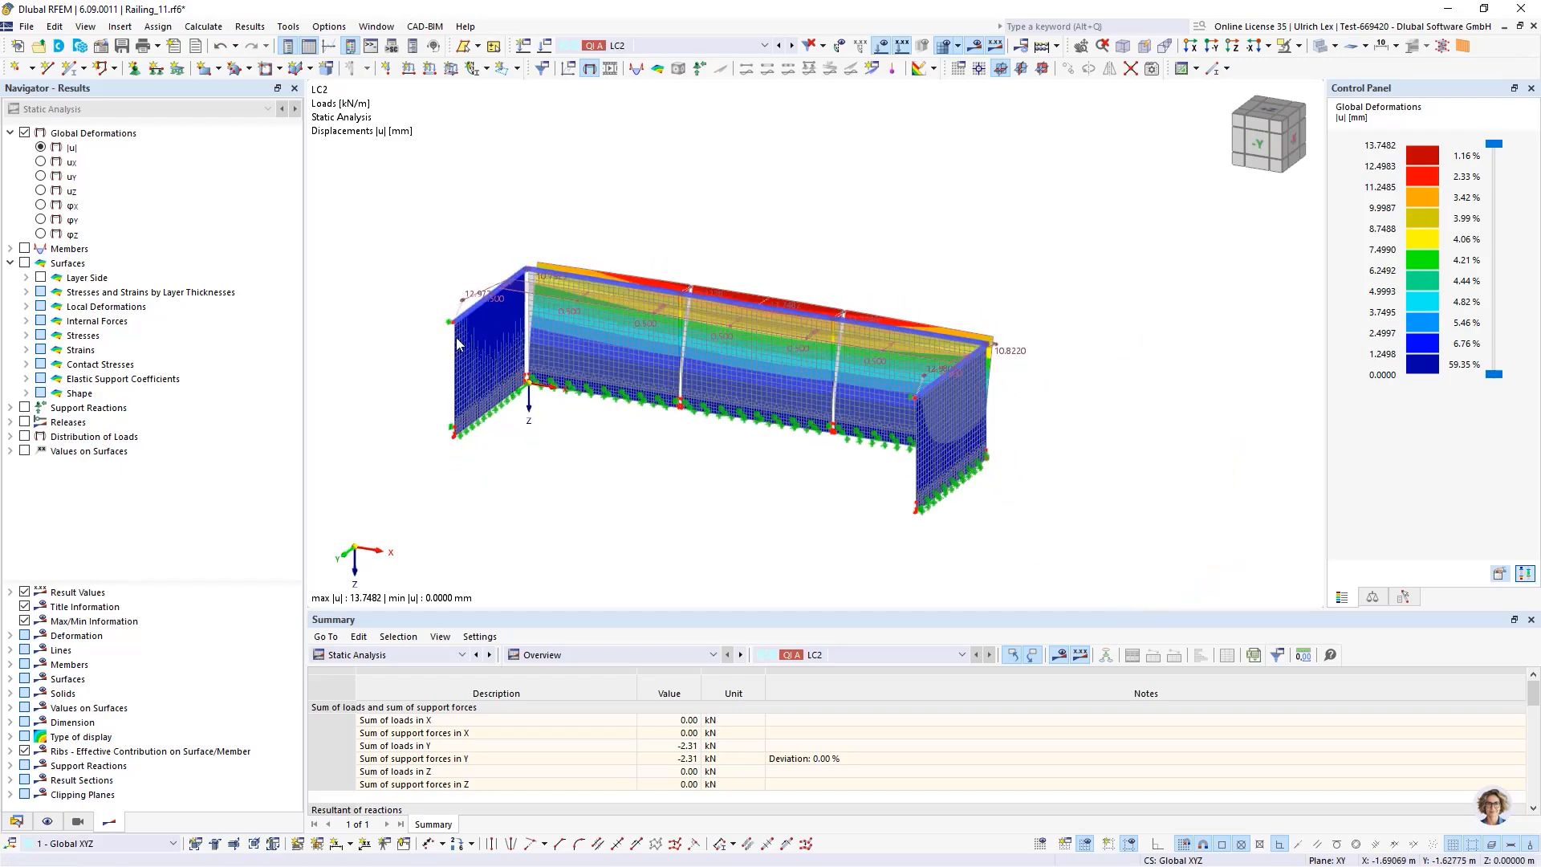
mouse_move(542, 433)
ctrl+middle_down()
mouse_move(718, 433)
mouse_move(538, 451)
ctrl+middle_up()
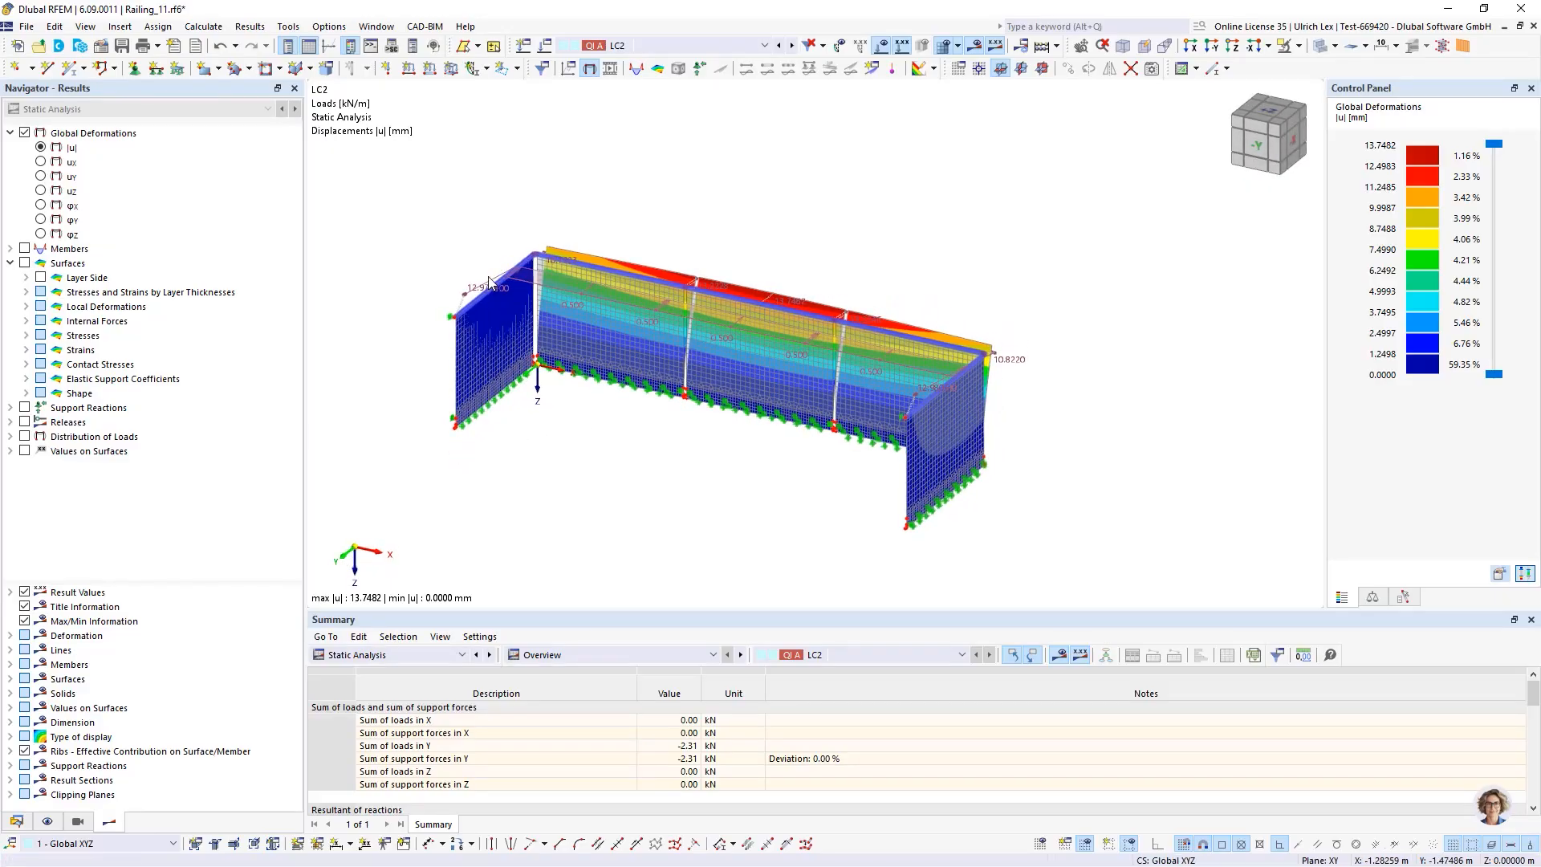
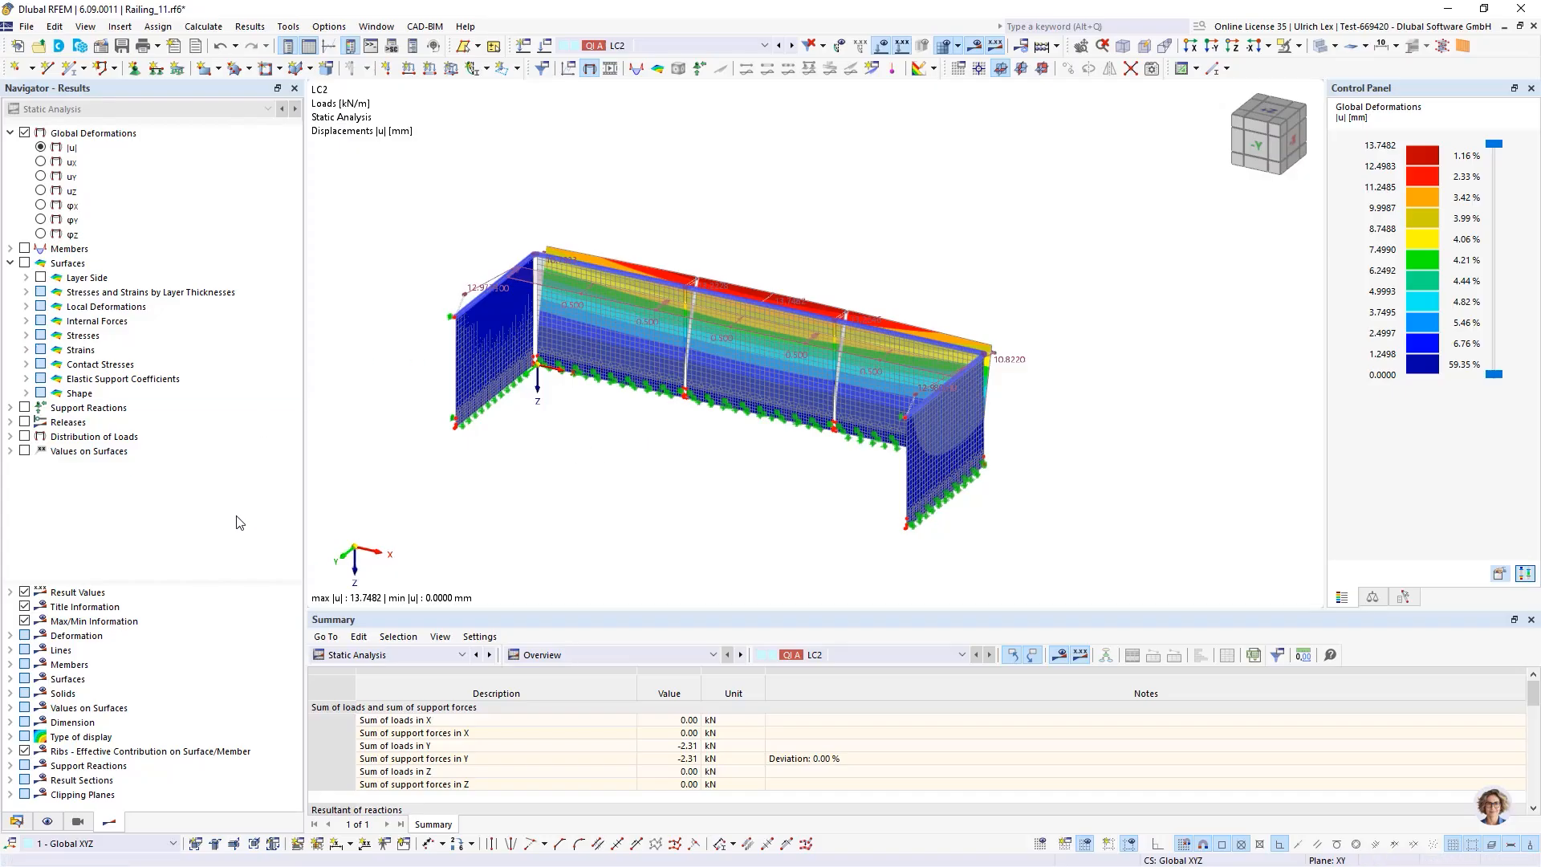
Start a new construction stage from the model data navigator
click(17, 822)
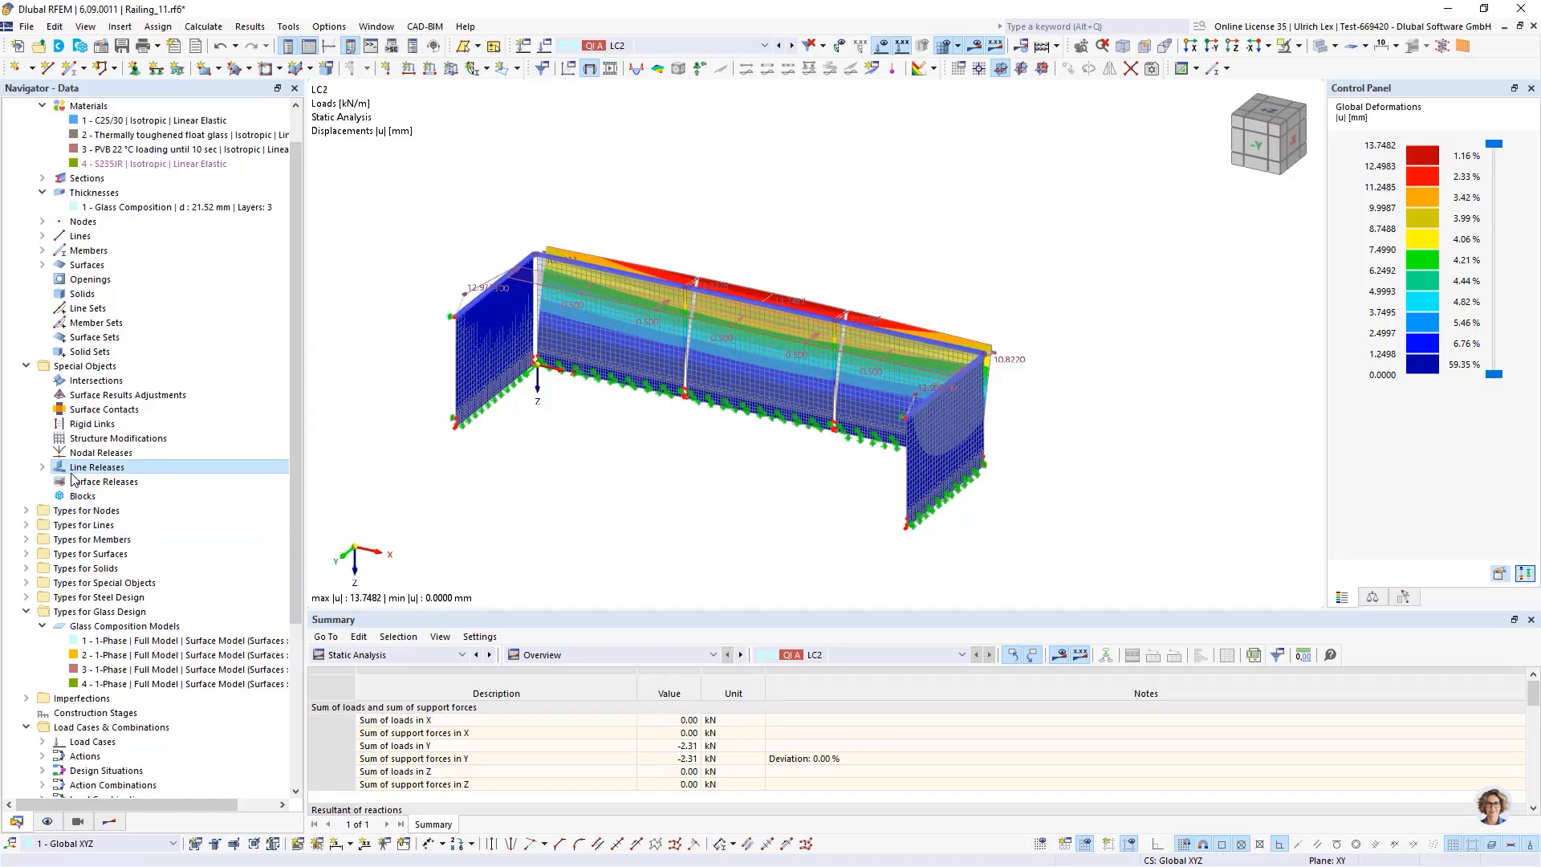
scroll(64, 530, down, 3)
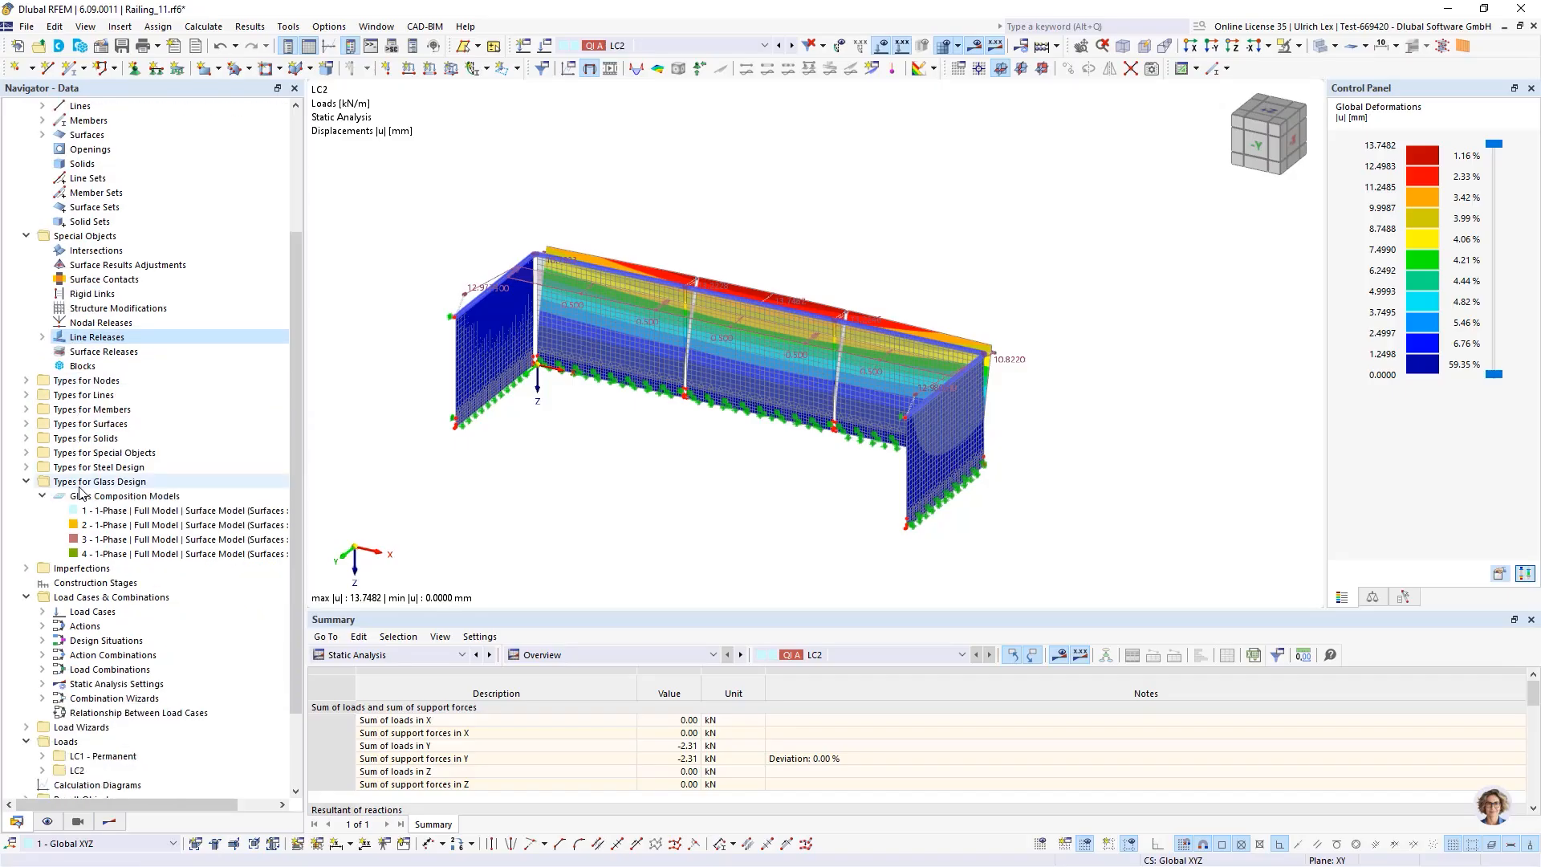
right_click(84, 587)
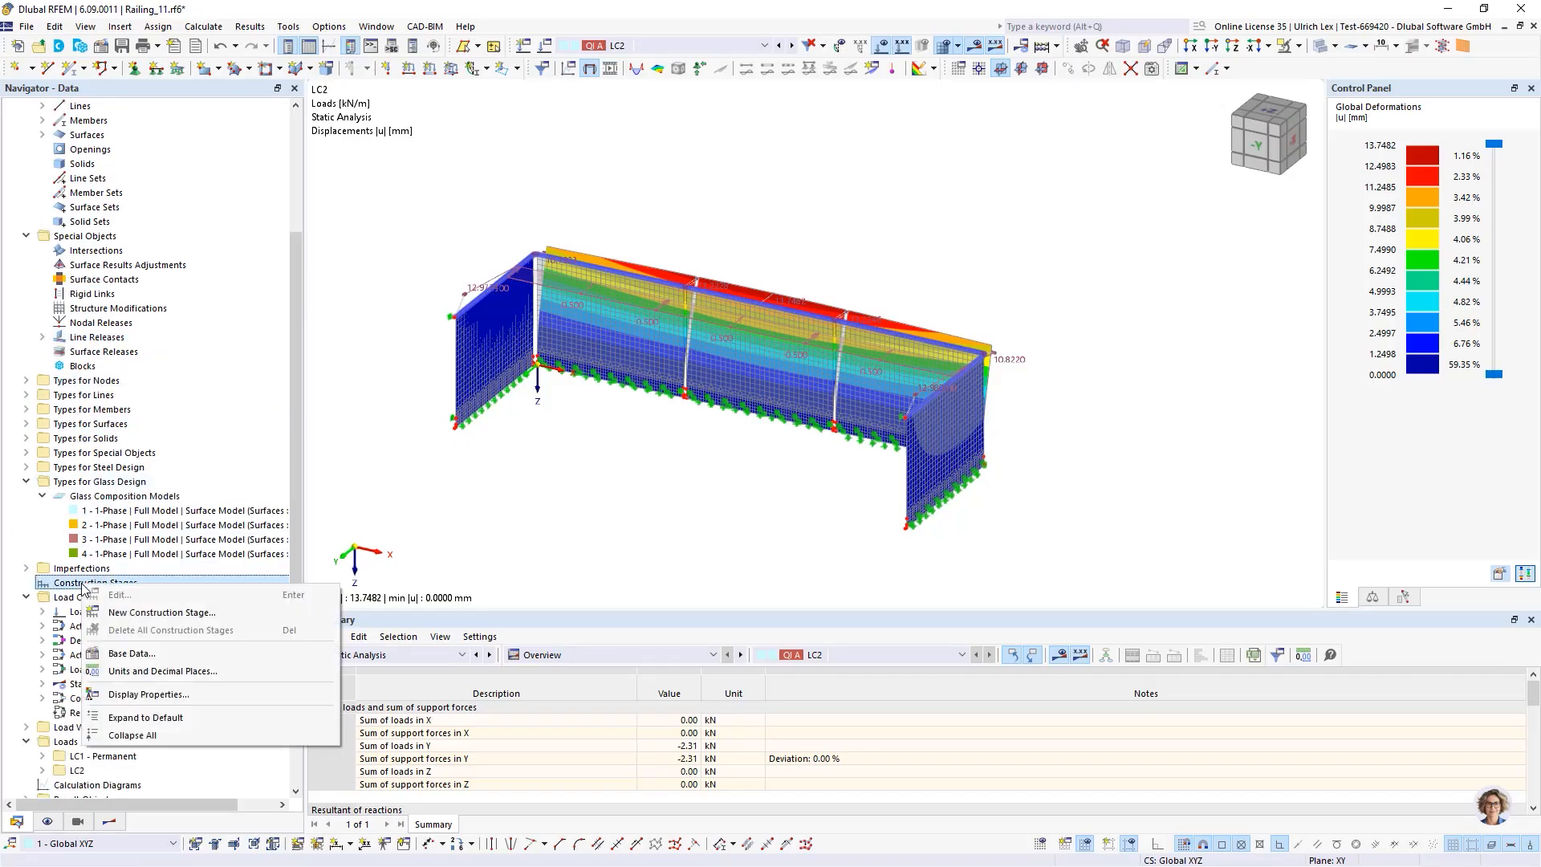
click(112, 613)
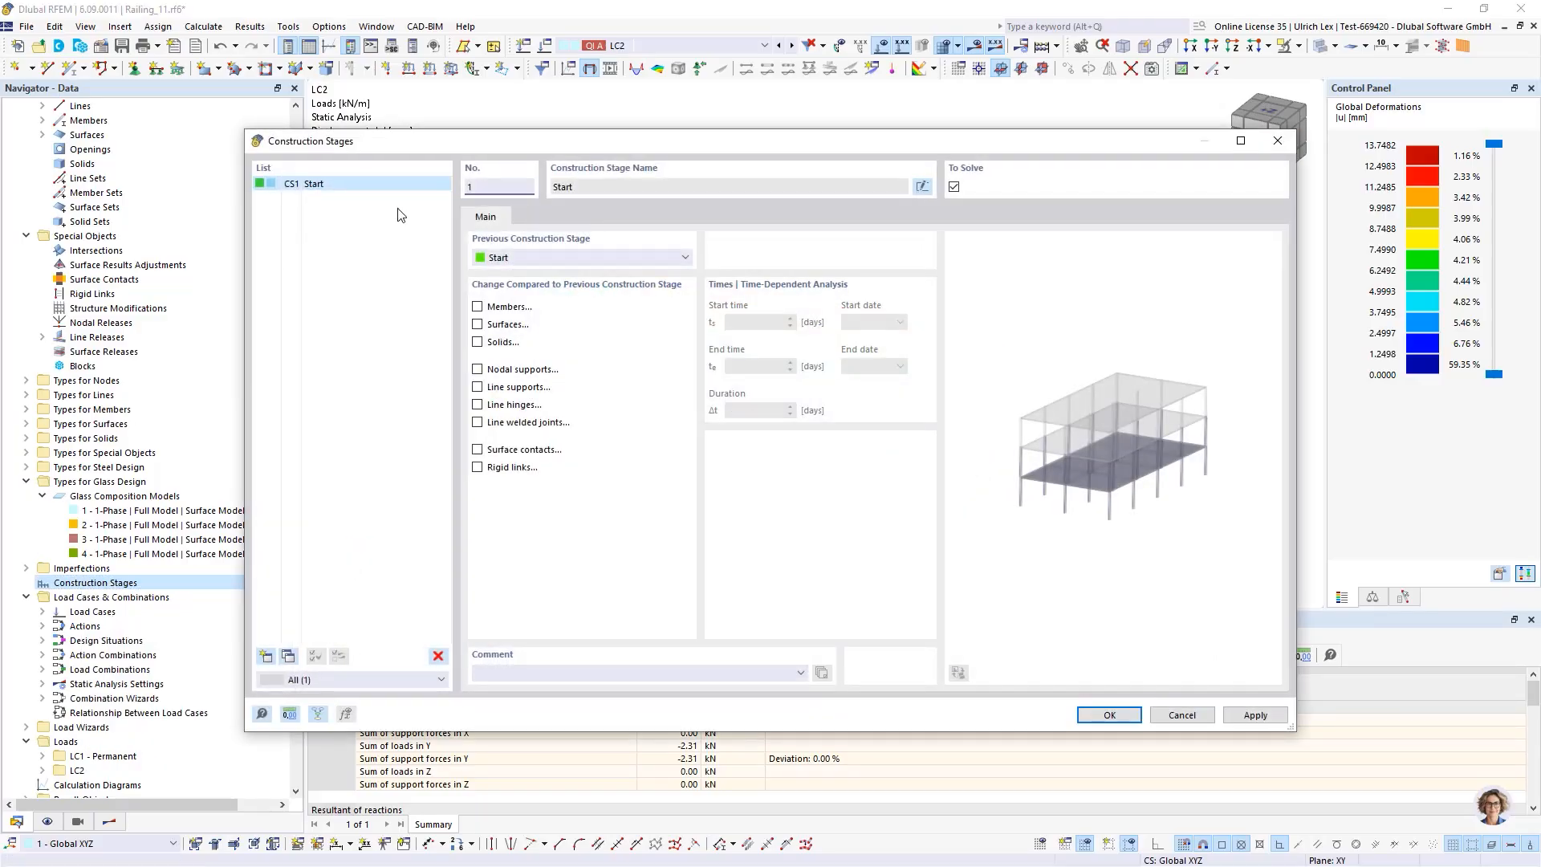
Enable member changes for the first construction stage CS1
drag(497, 152, 566, 258)
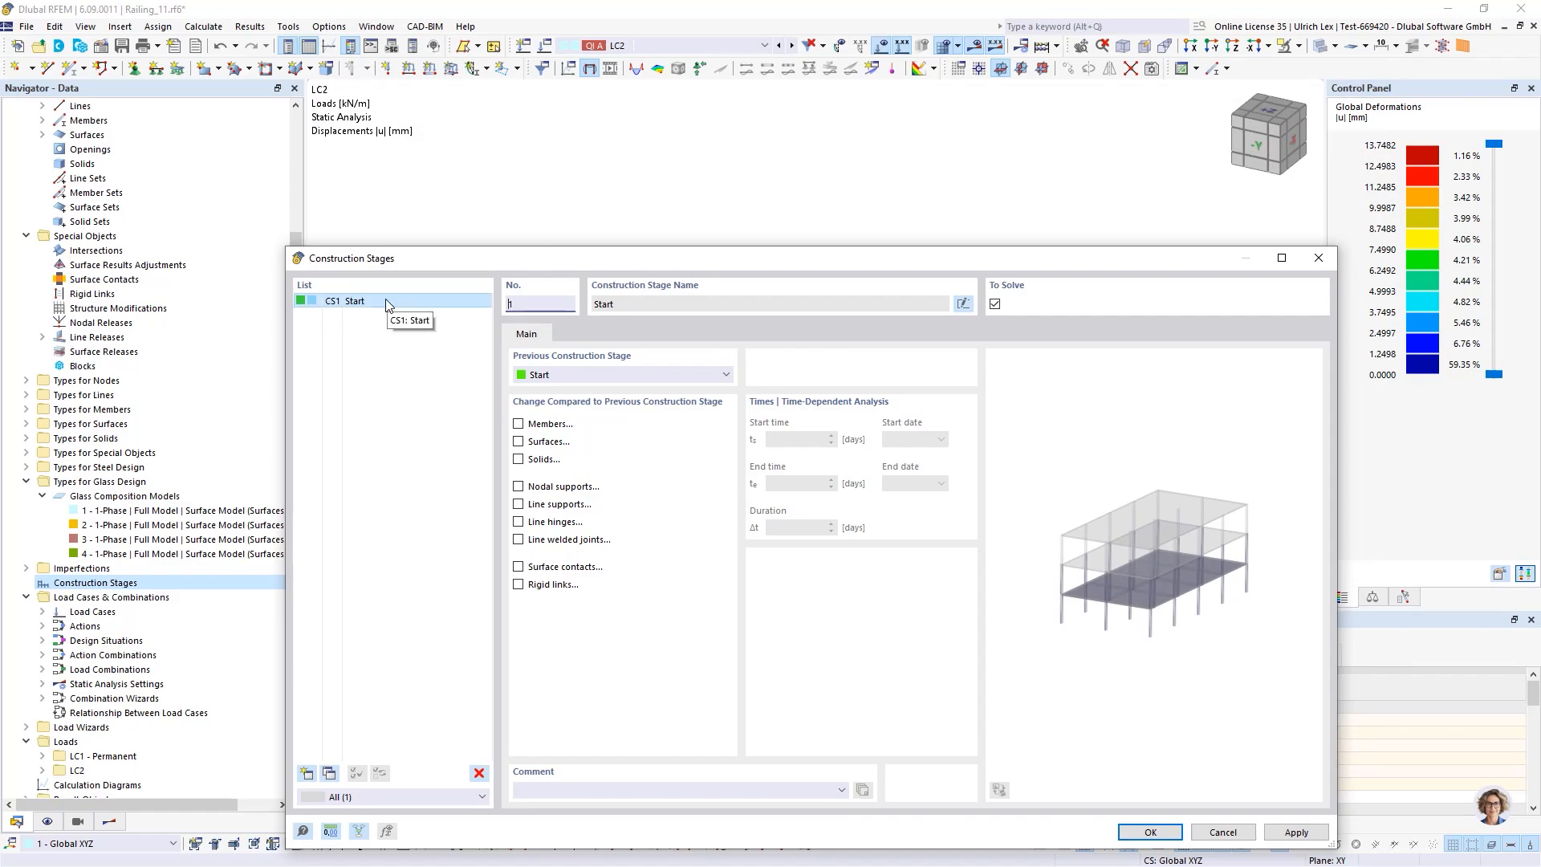
click(518, 425)
click(586, 340)
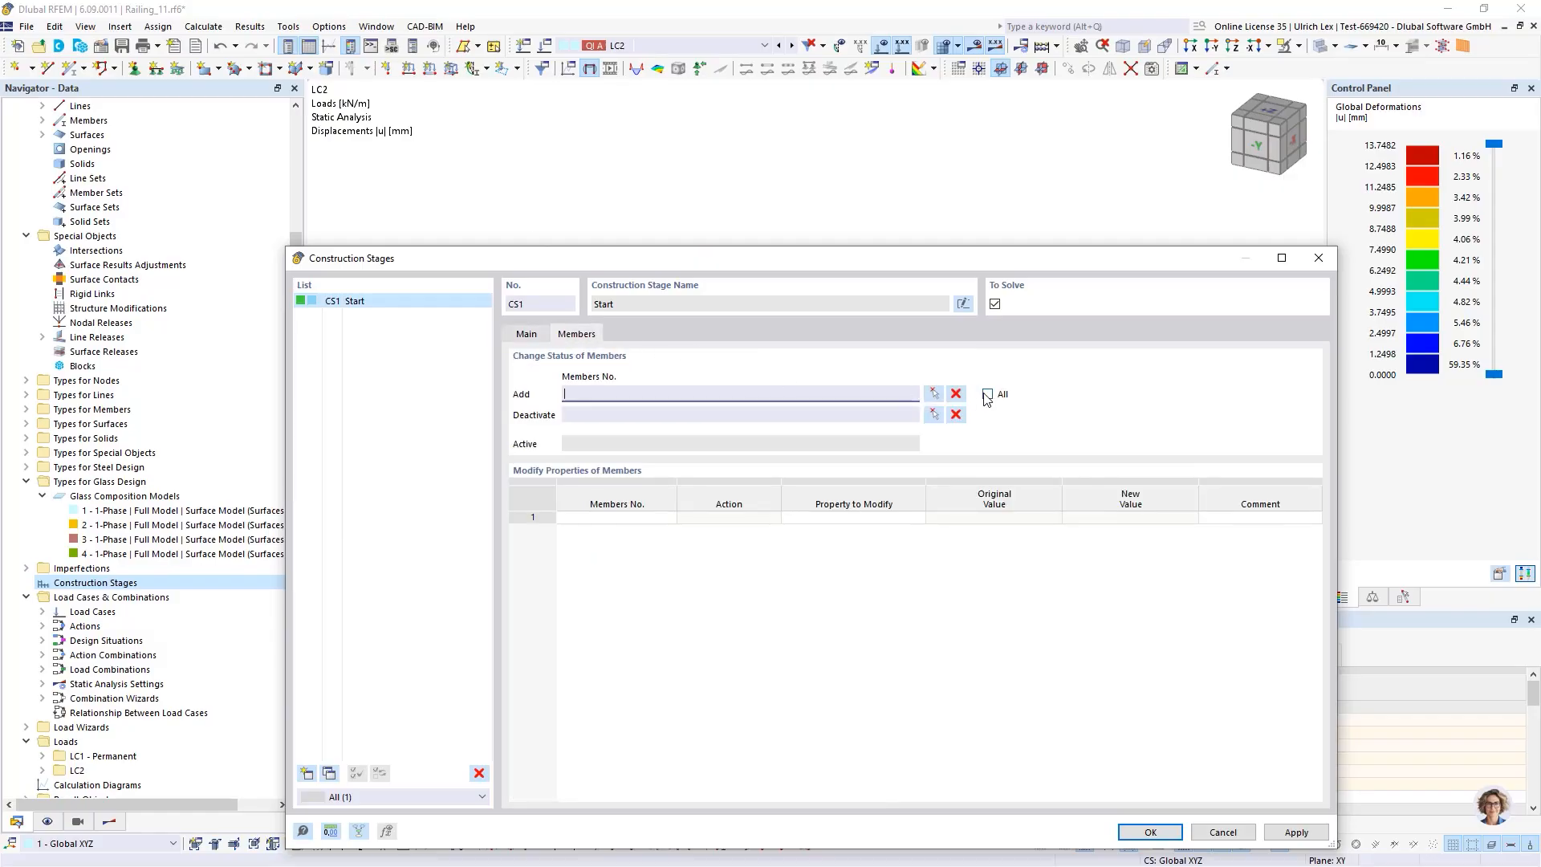
click(526, 334)
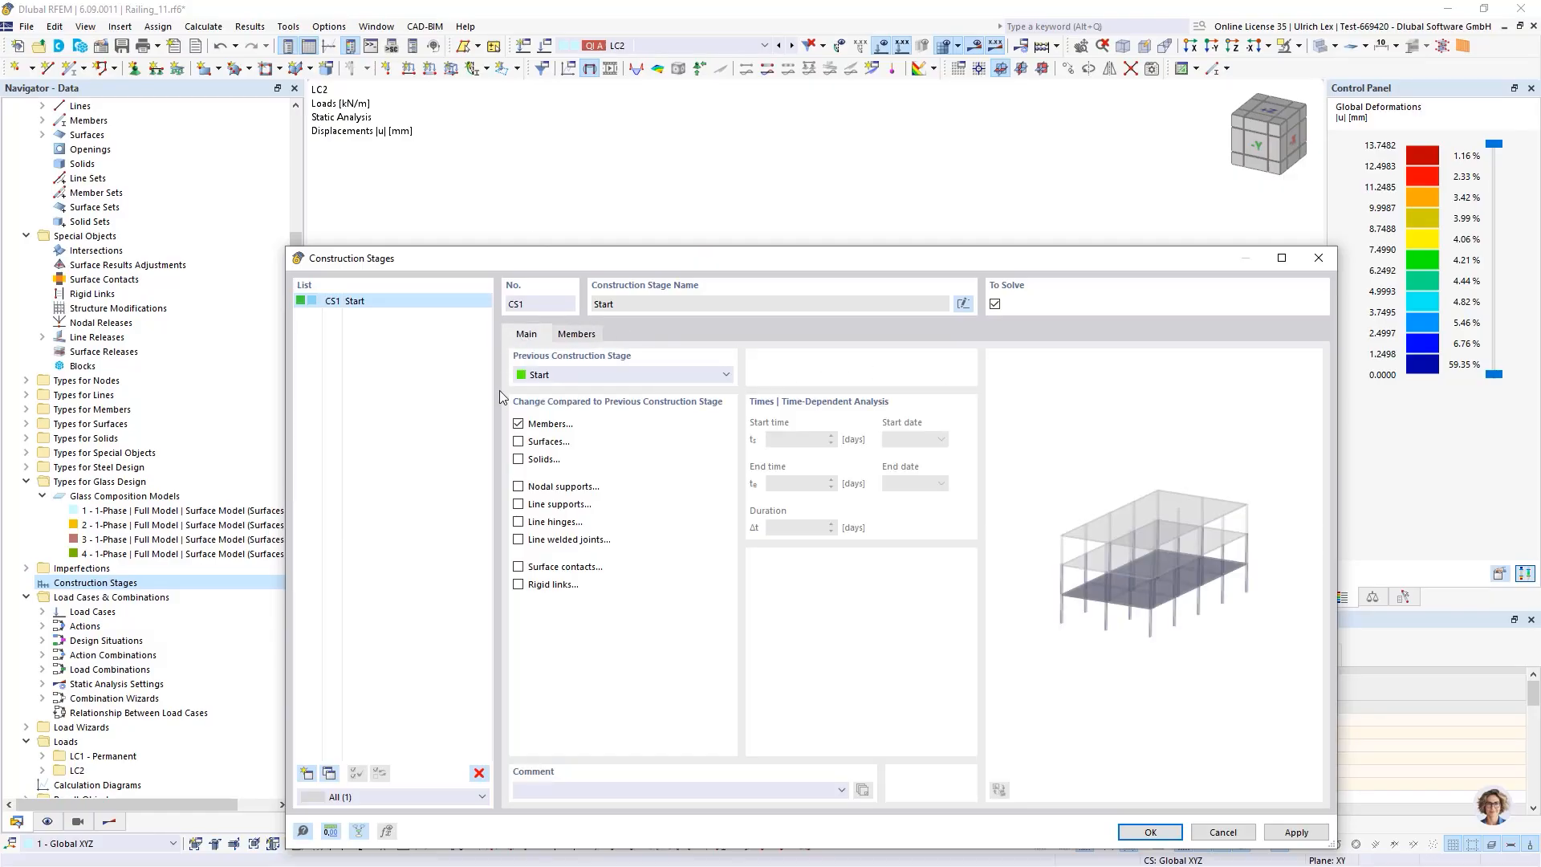
Enable surface changes in CS1 and add all railing surfaces 1-15 by window-selecting them in the model
click(518, 441)
click(631, 337)
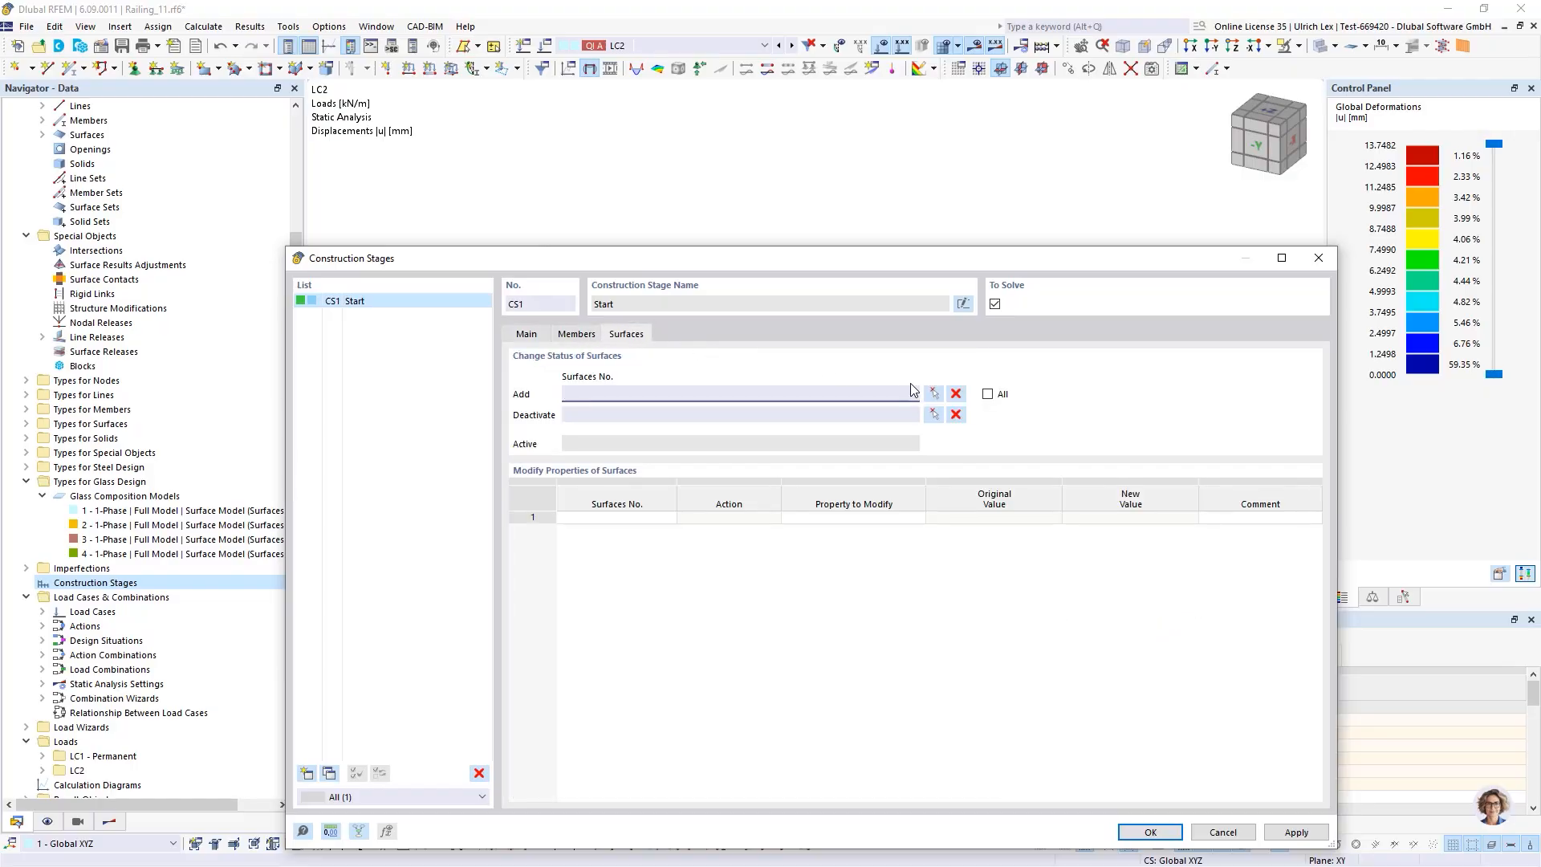
click(933, 393)
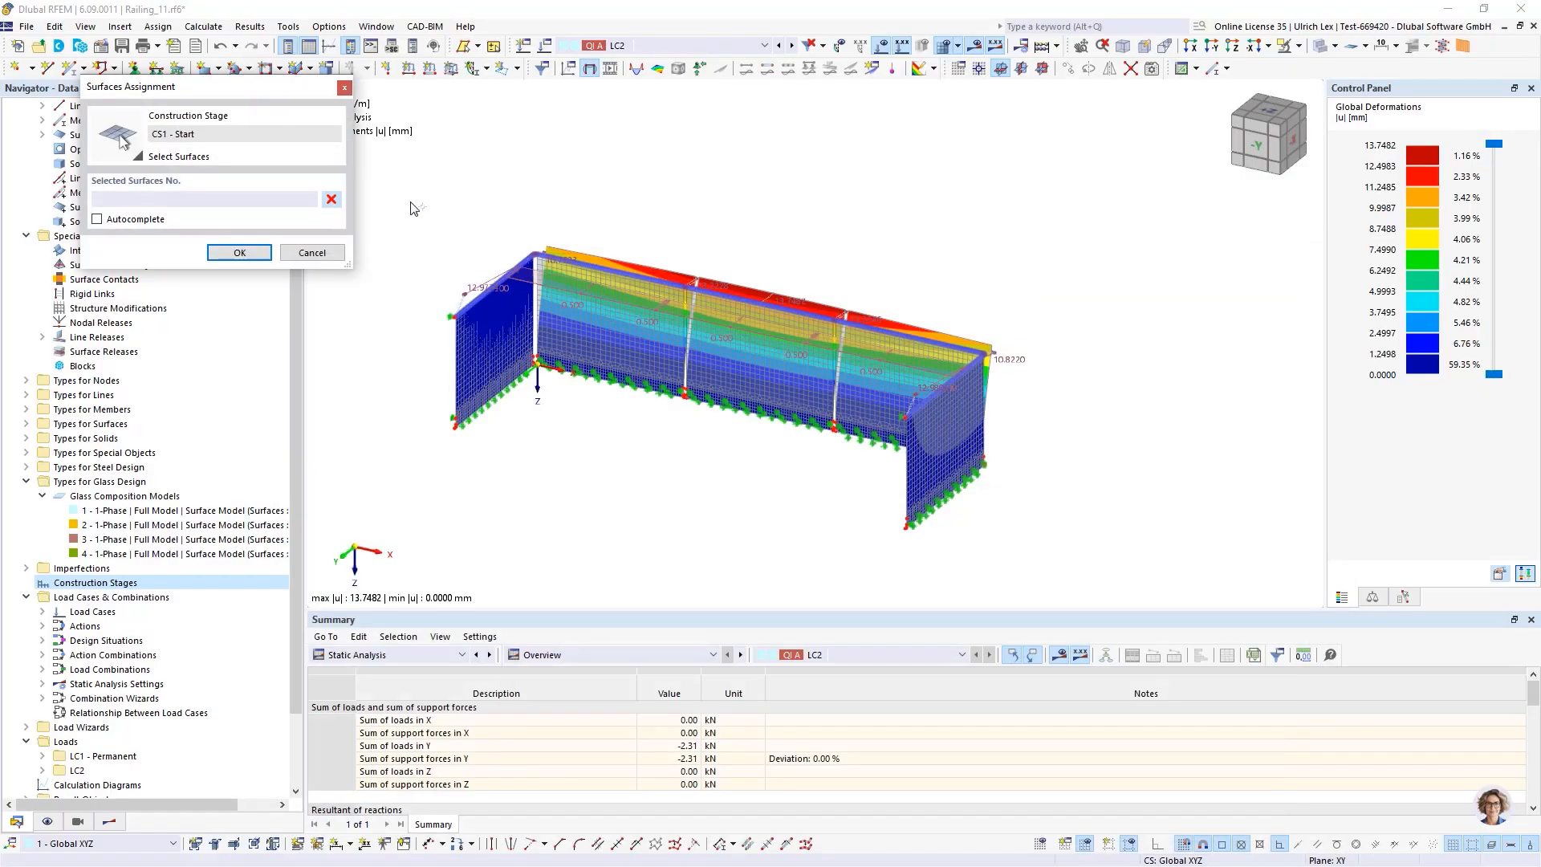
drag(383, 201, 1072, 602)
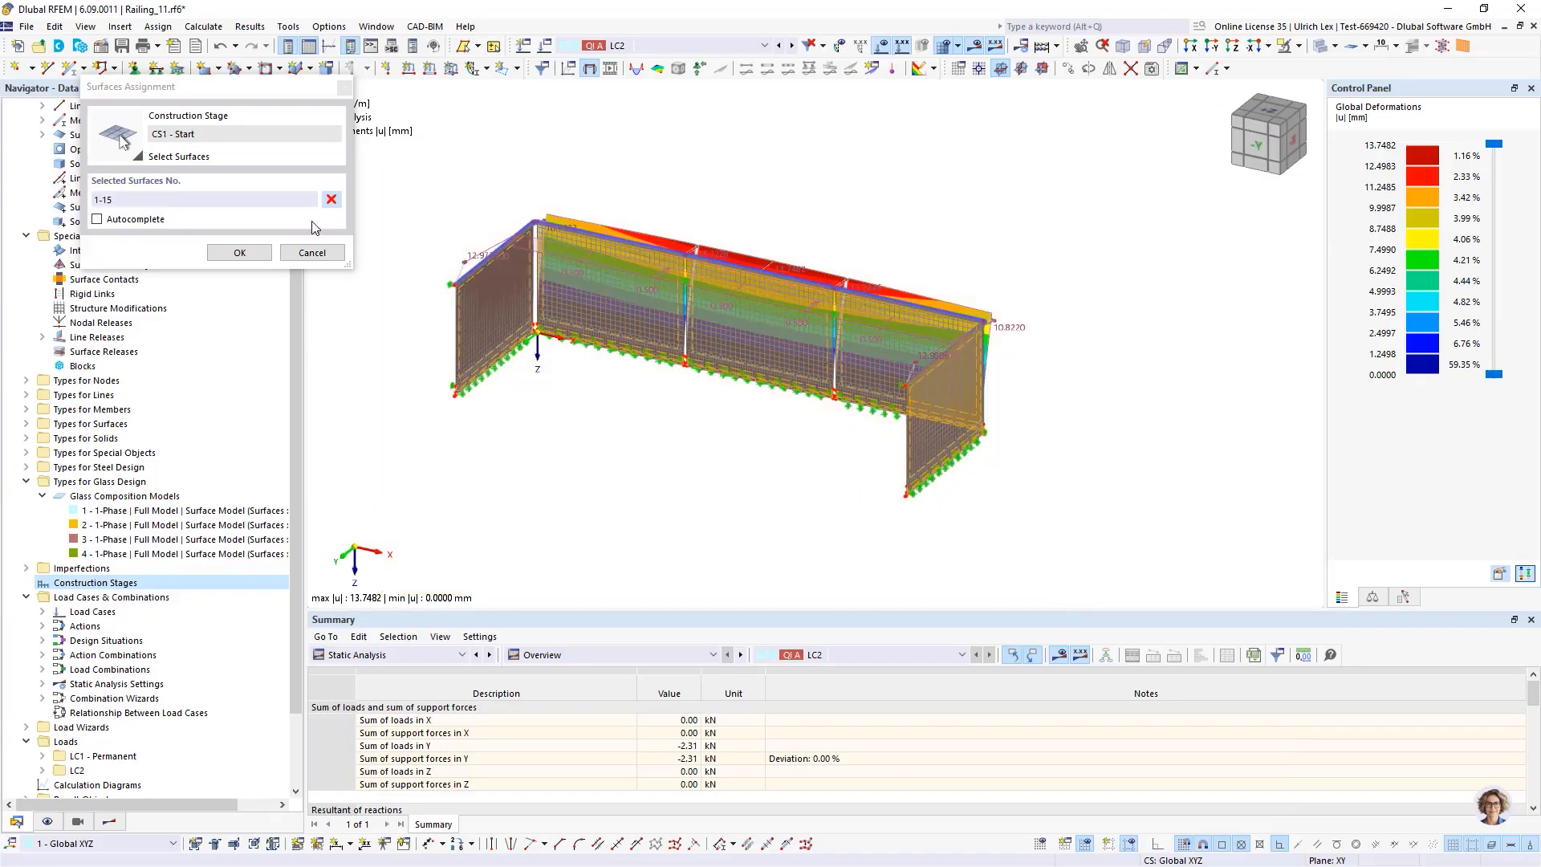
click(240, 252)
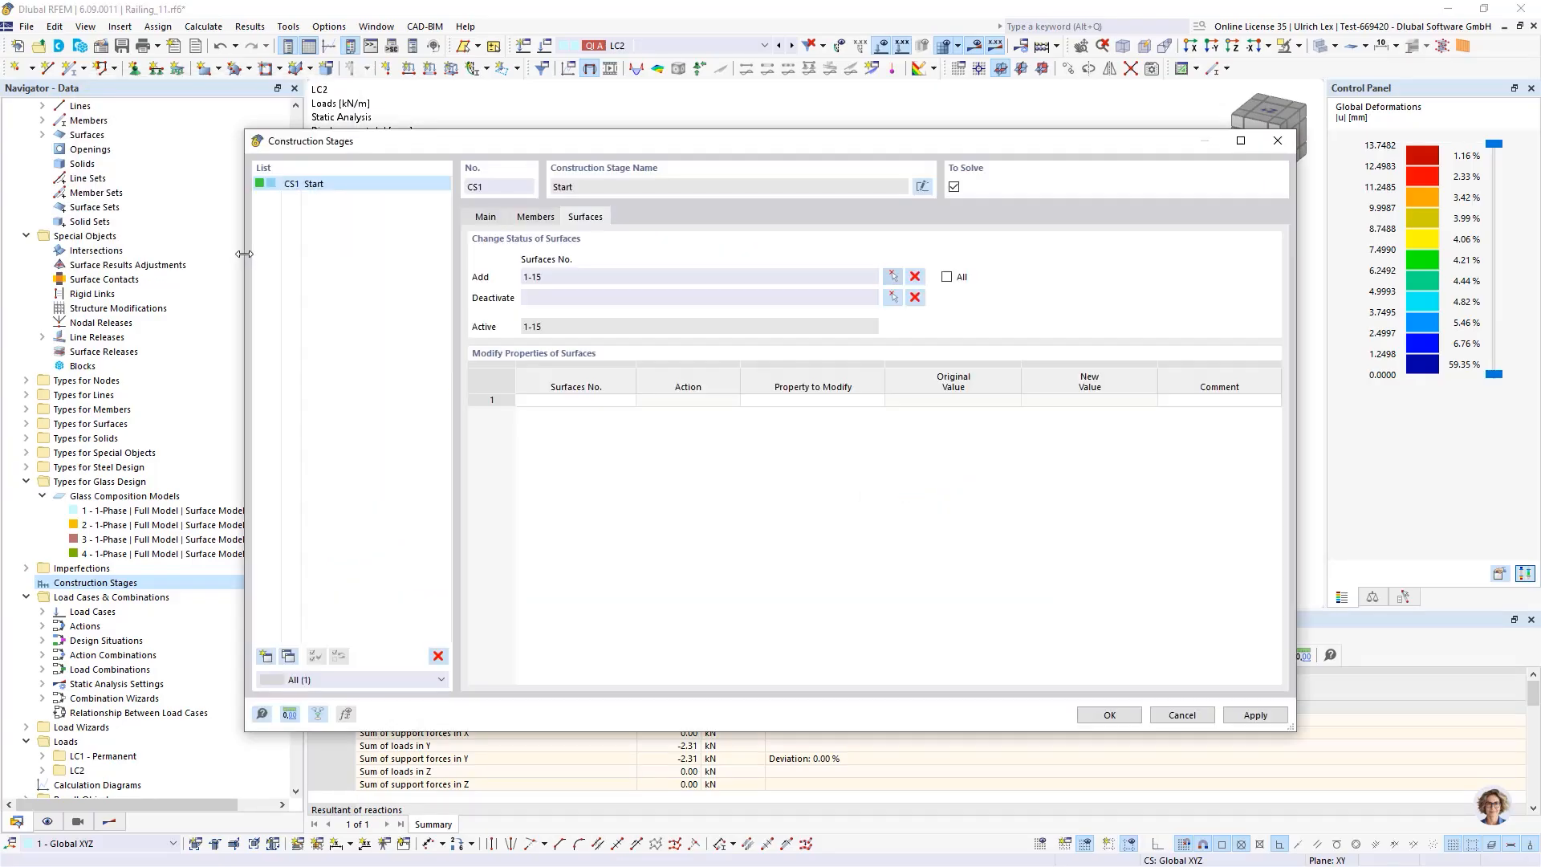
Enable nodal supports in CS1 and activate supports on all nodes
click(476, 217)
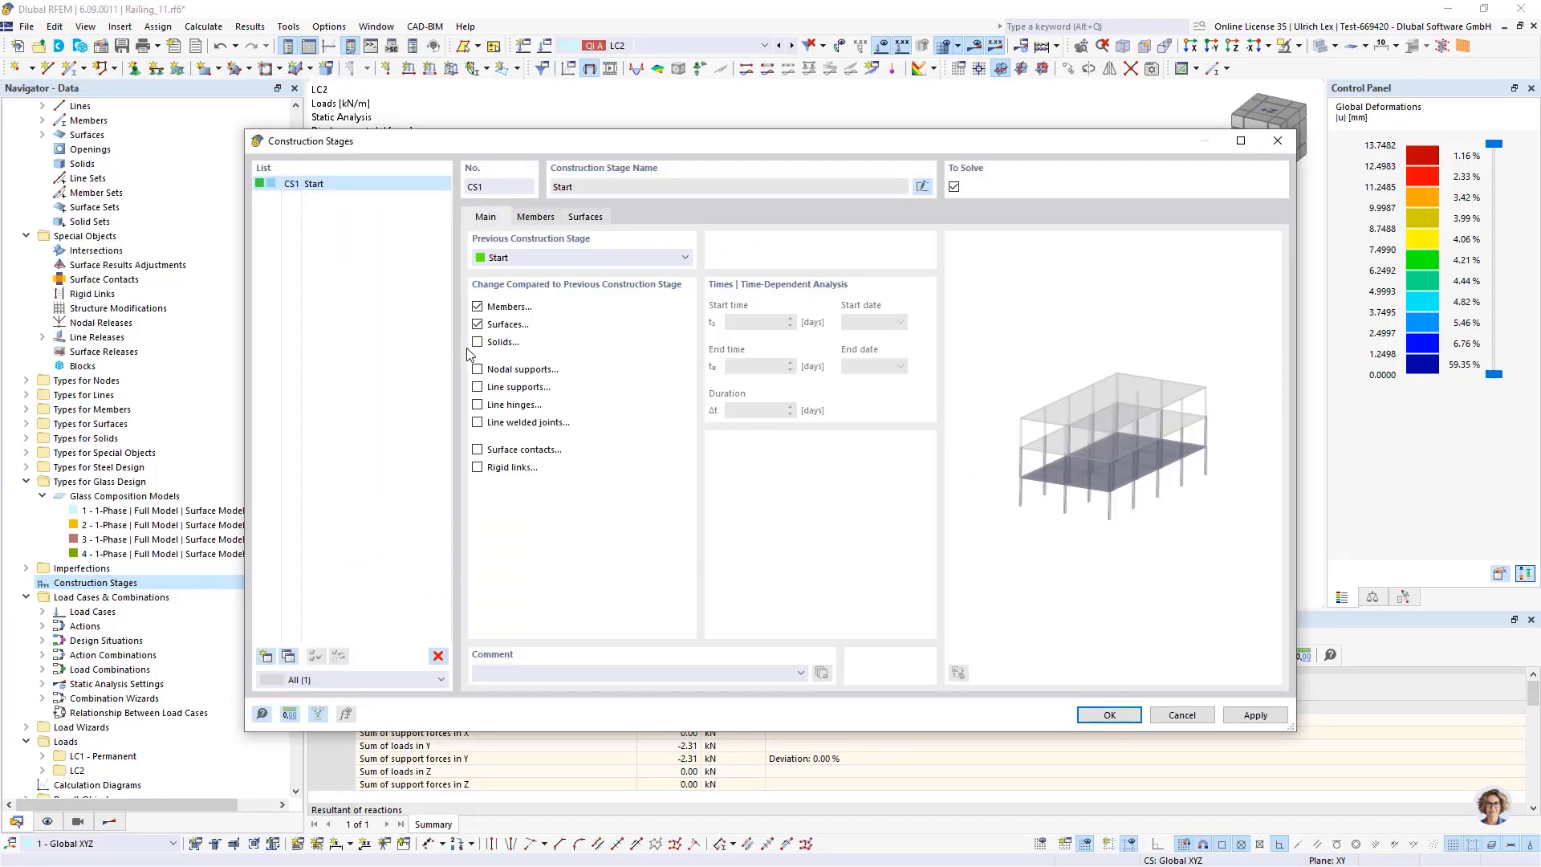
click(478, 370)
click(655, 219)
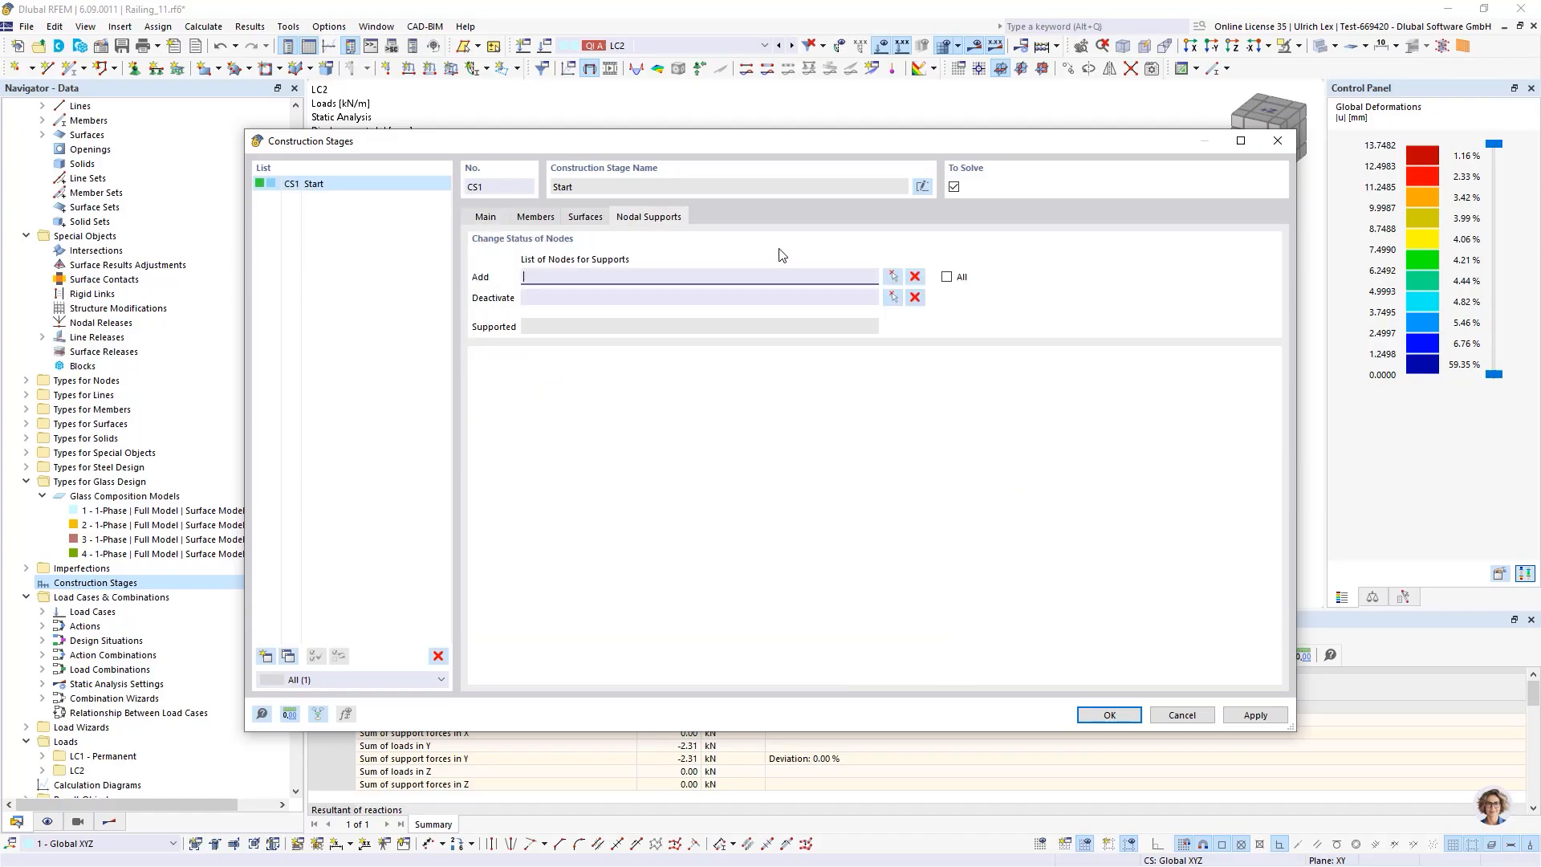
click(948, 278)
Enable line supports in CS1 and add the supported lines 9,19,30,40,50 picked in the model
click(487, 219)
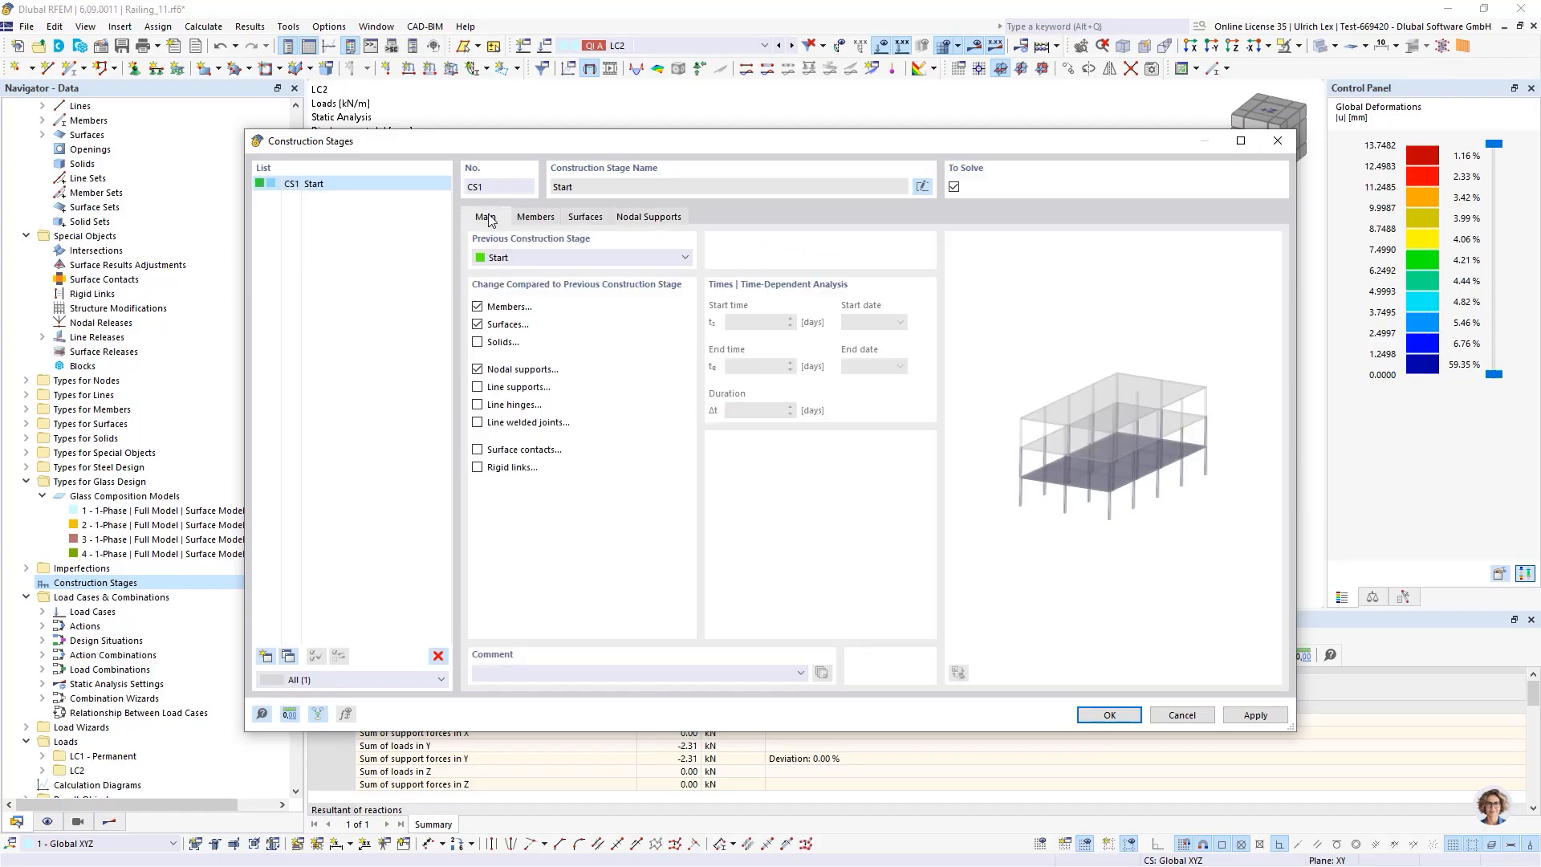
click(478, 388)
click(700, 222)
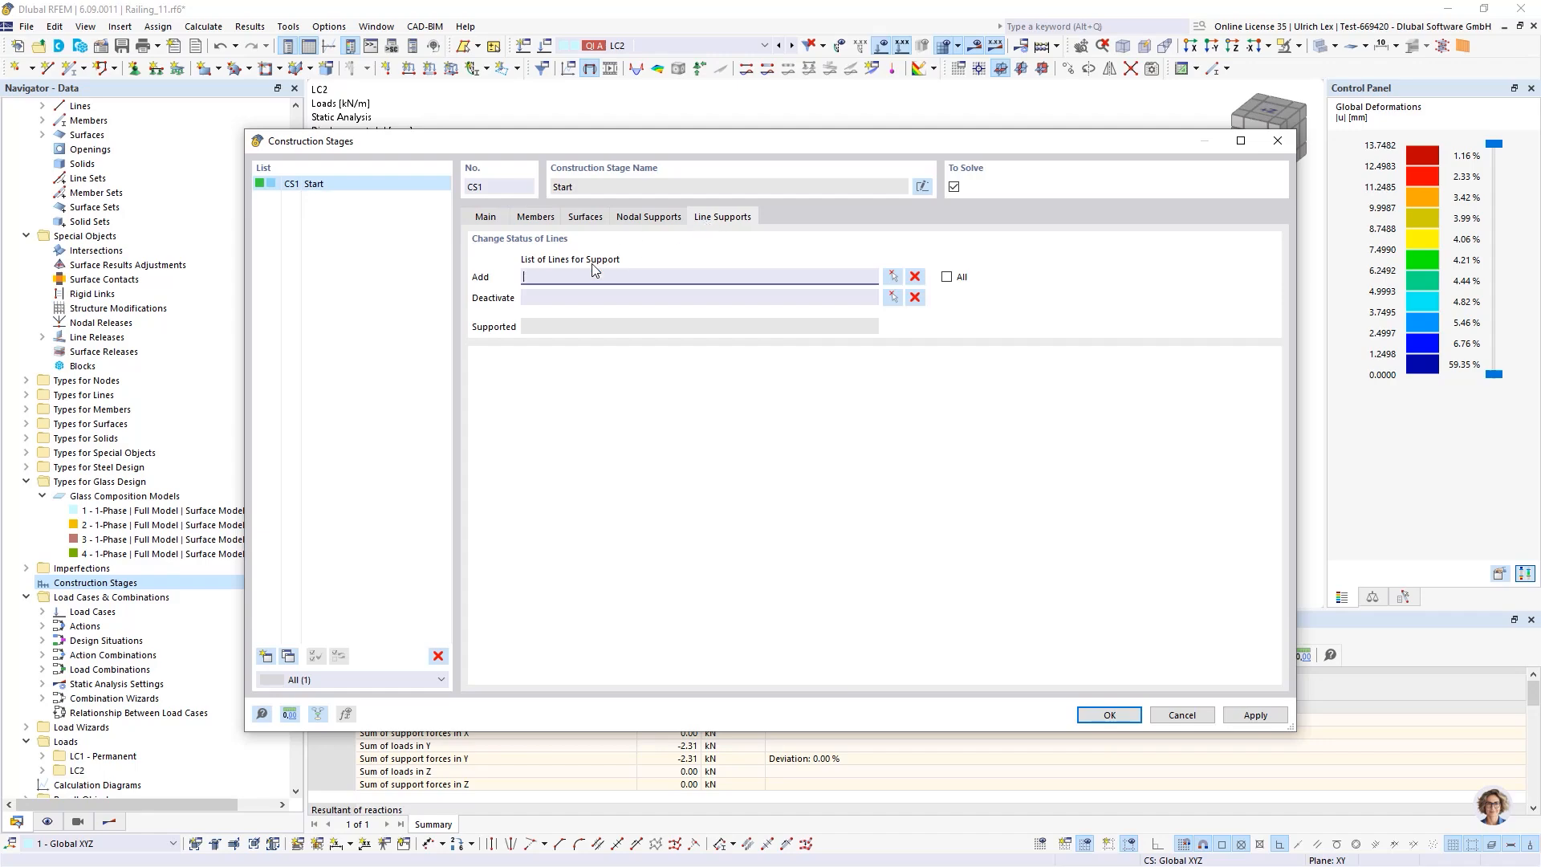
click(893, 276)
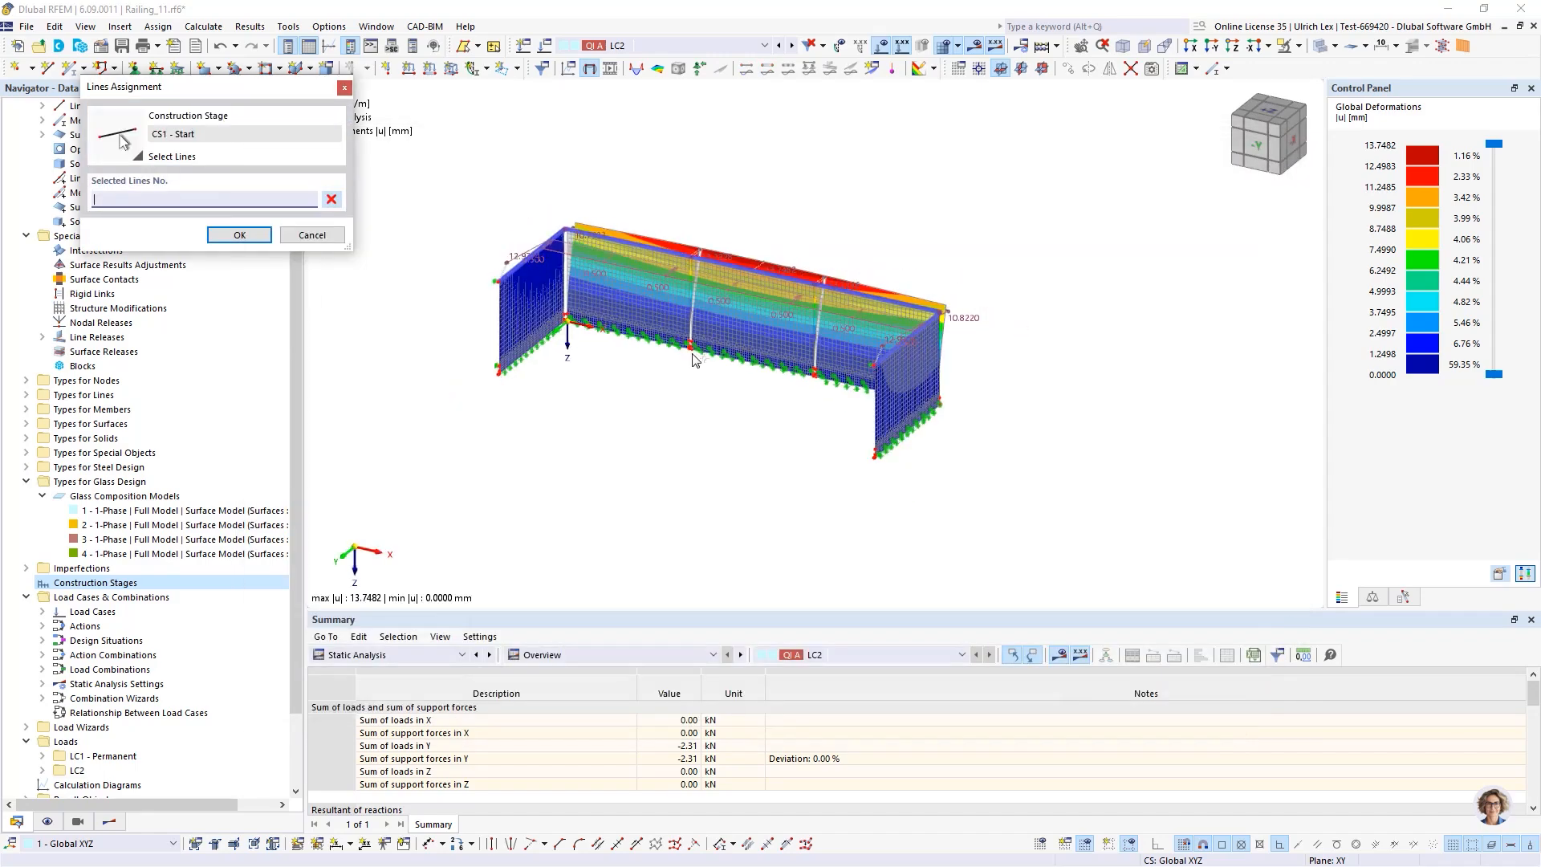
ctrl+middle_drag(659, 422, 712, 363)
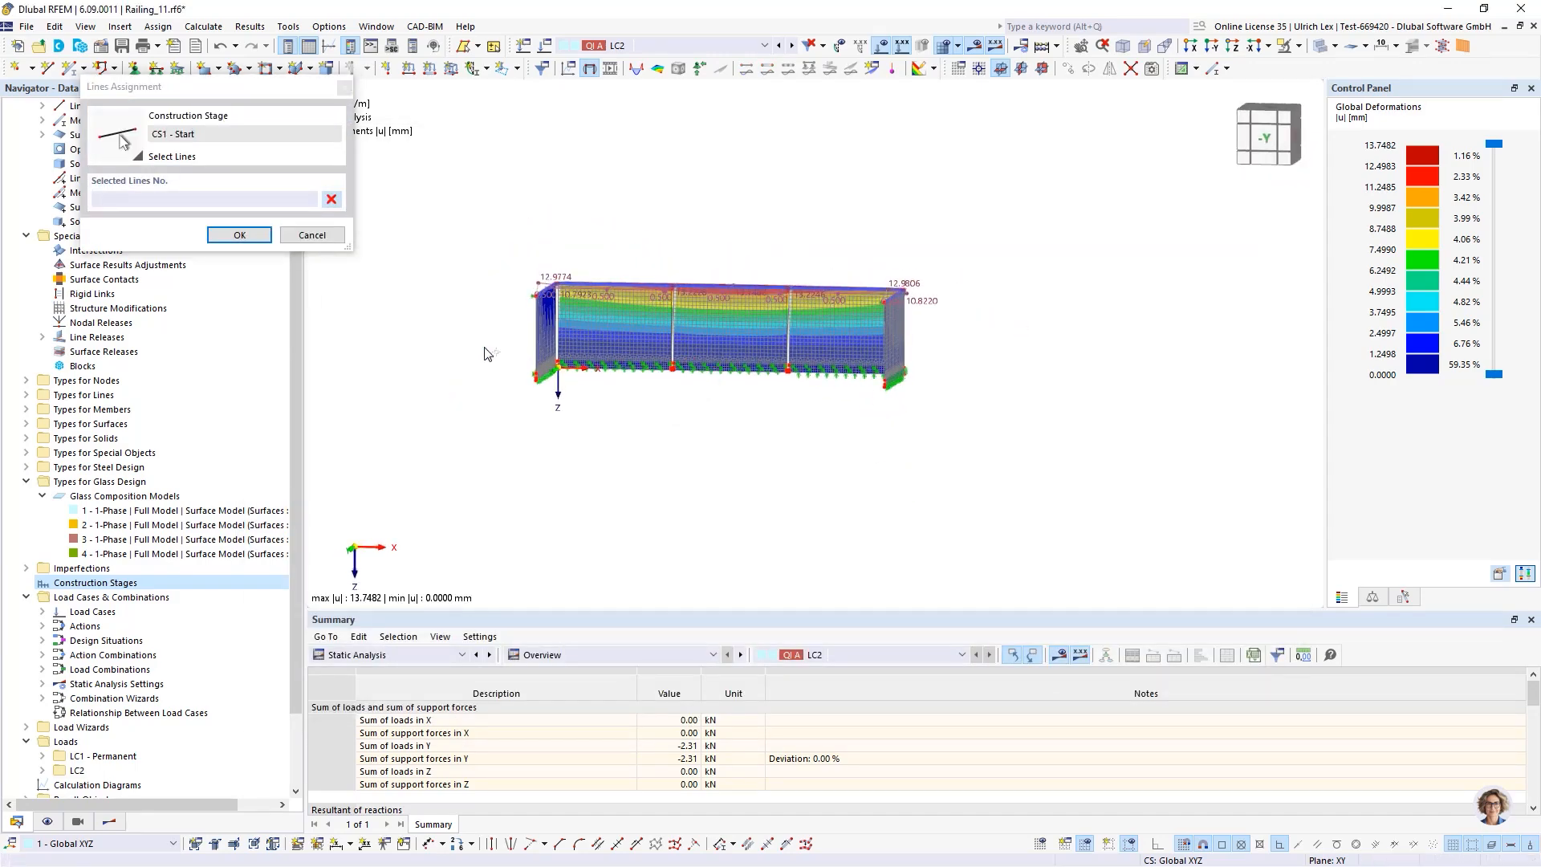
drag(483, 347, 969, 444)
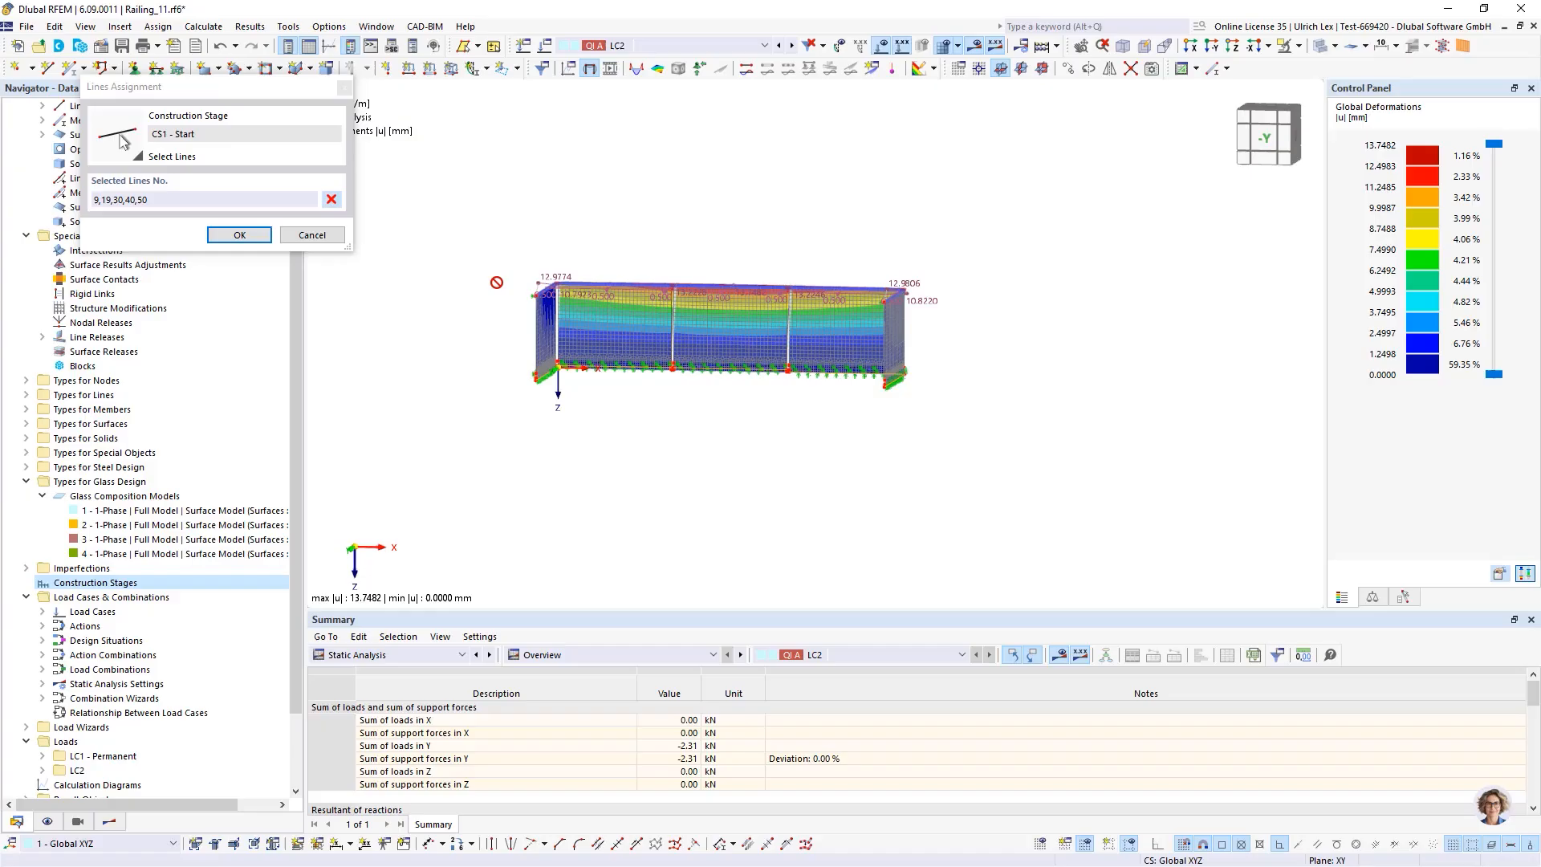
click(261, 237)
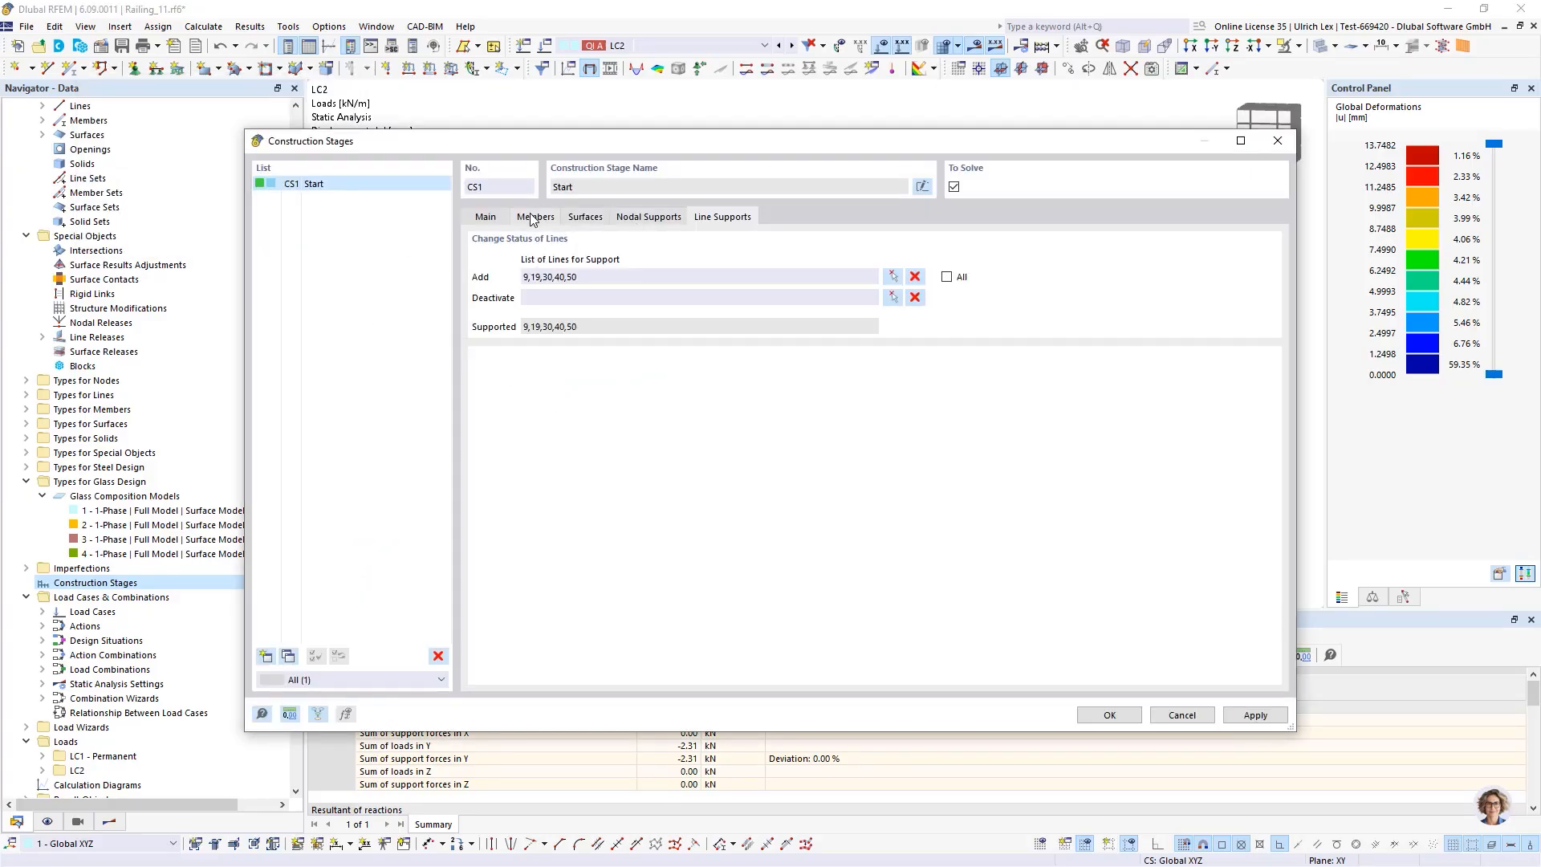
Add a second construction stage CS2 as a copy of CS1
click(496, 220)
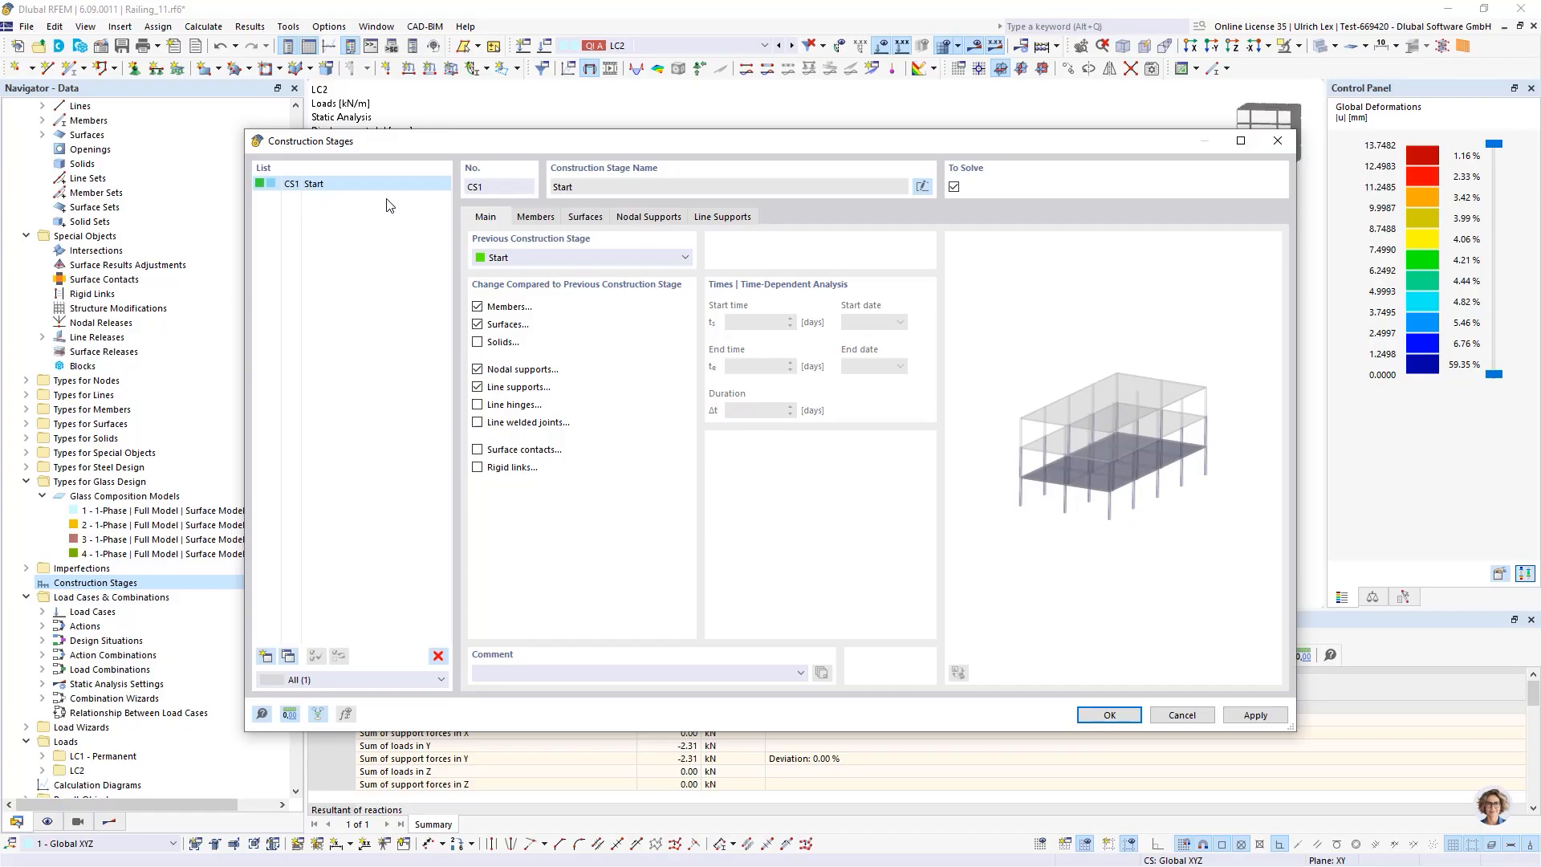
drag(899, 154, 843, 450)
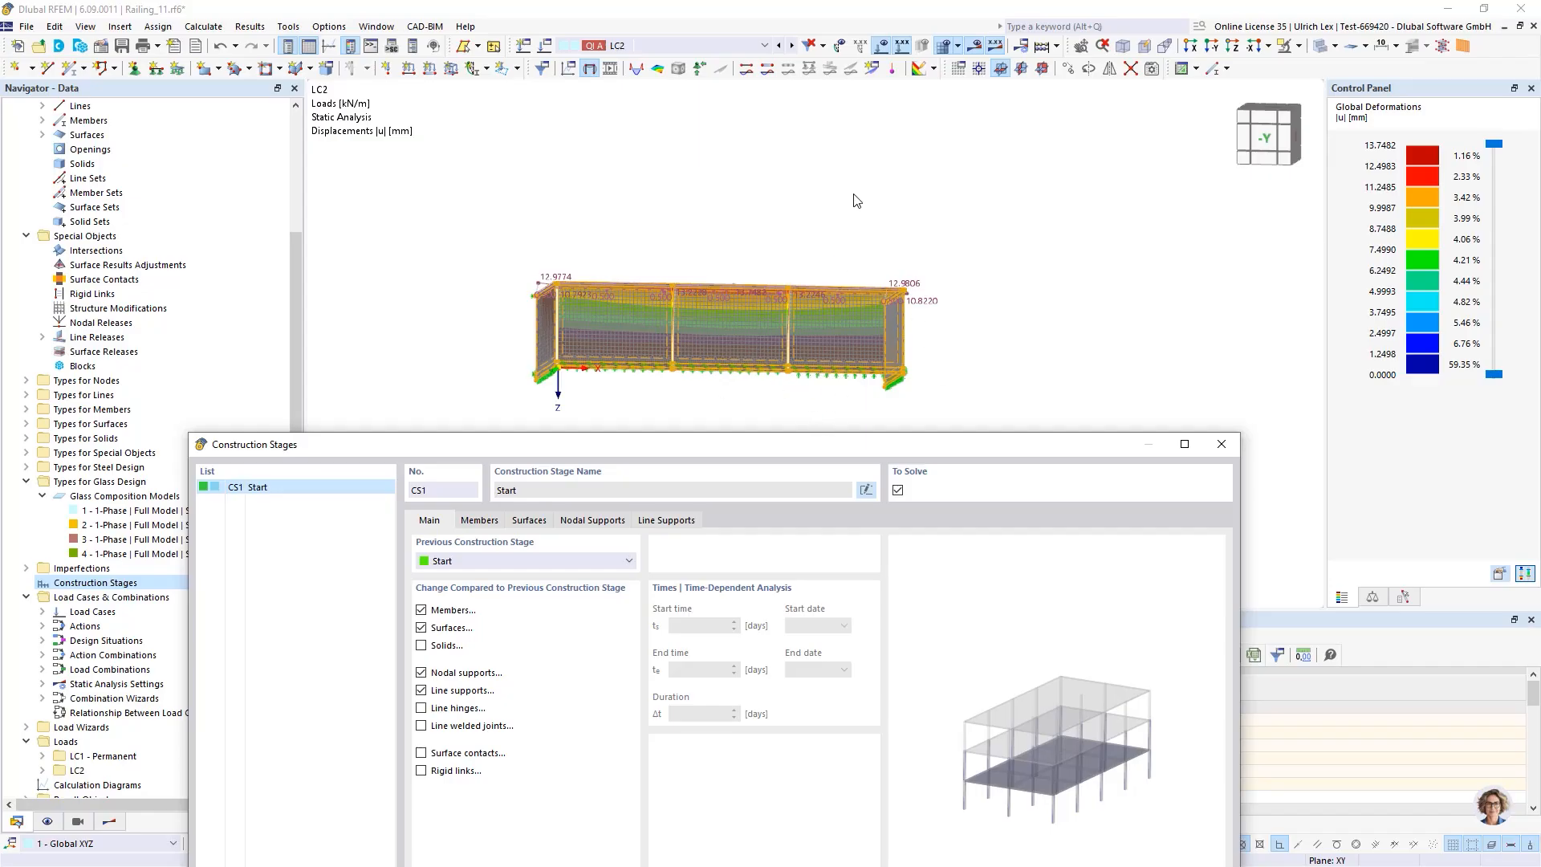
drag(552, 444, 597, 137)
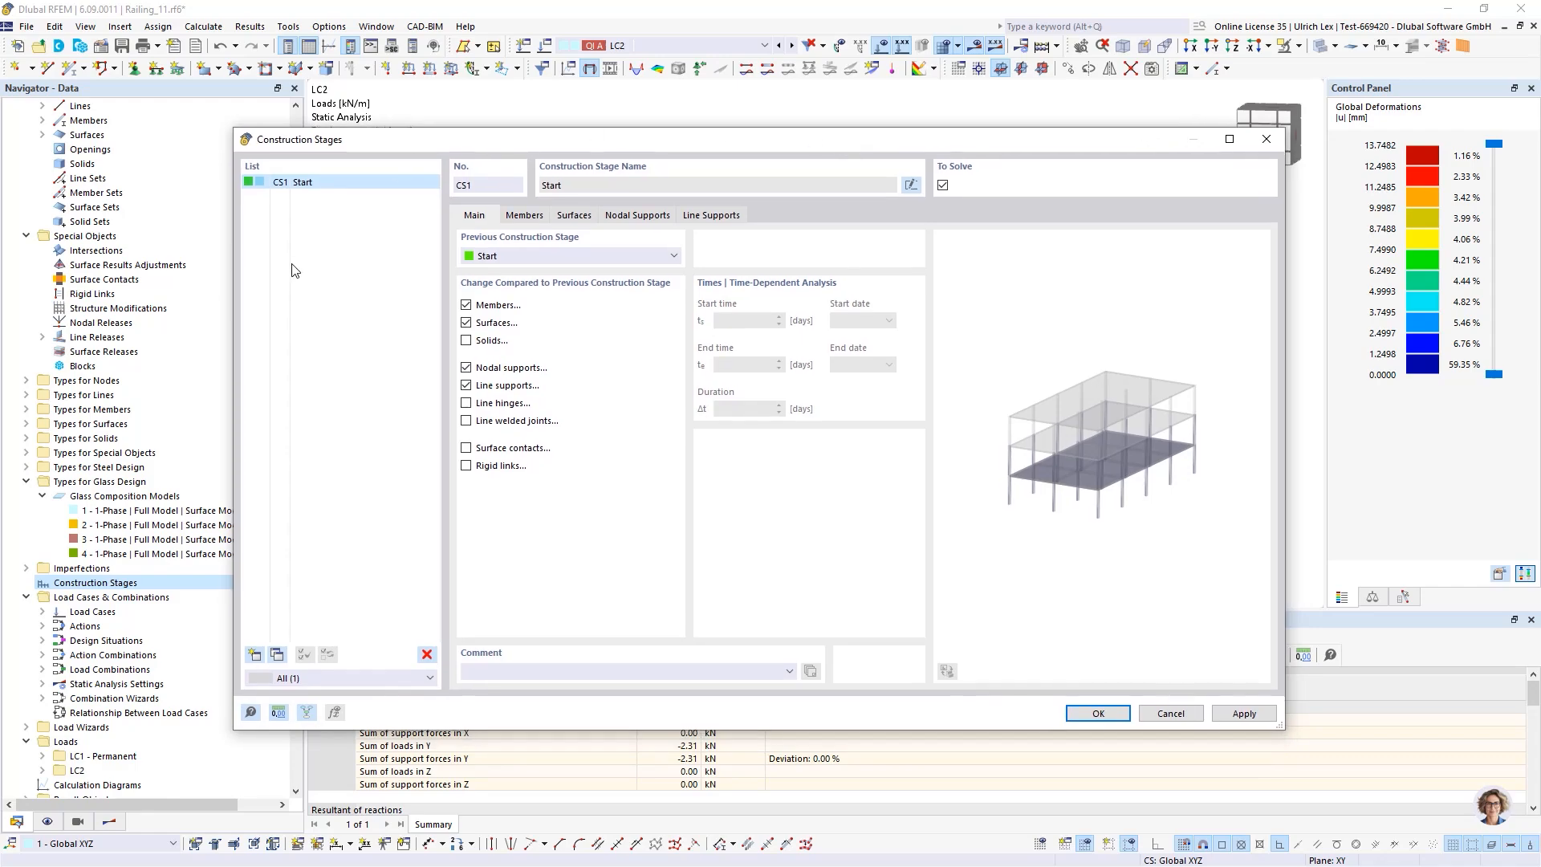
click(278, 655)
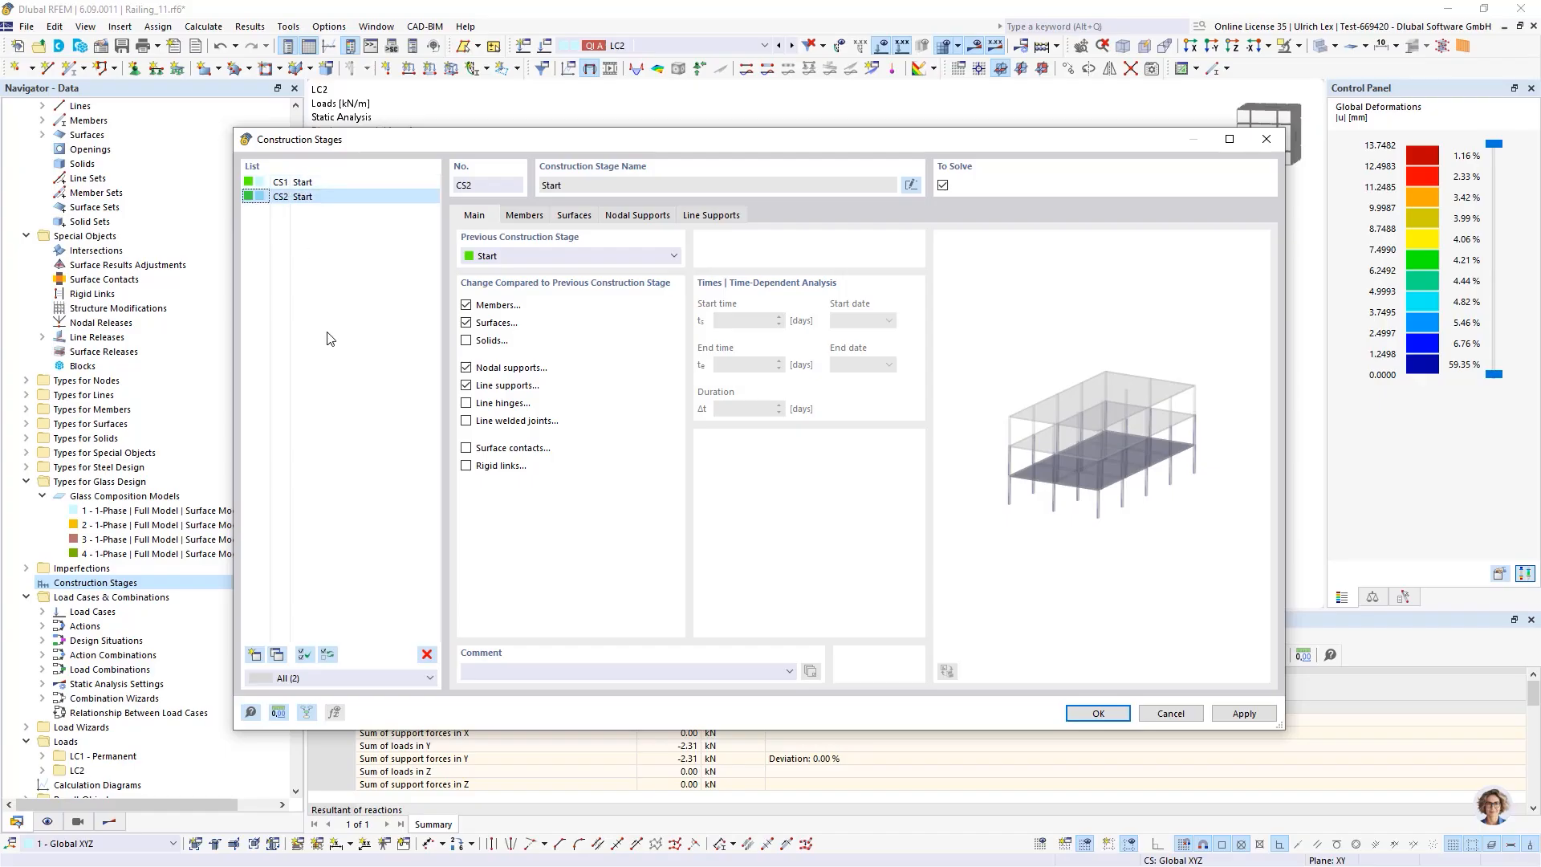
Deactivate the glass surfaces 1-3 in CS2 by picking them in the model
click(568, 218)
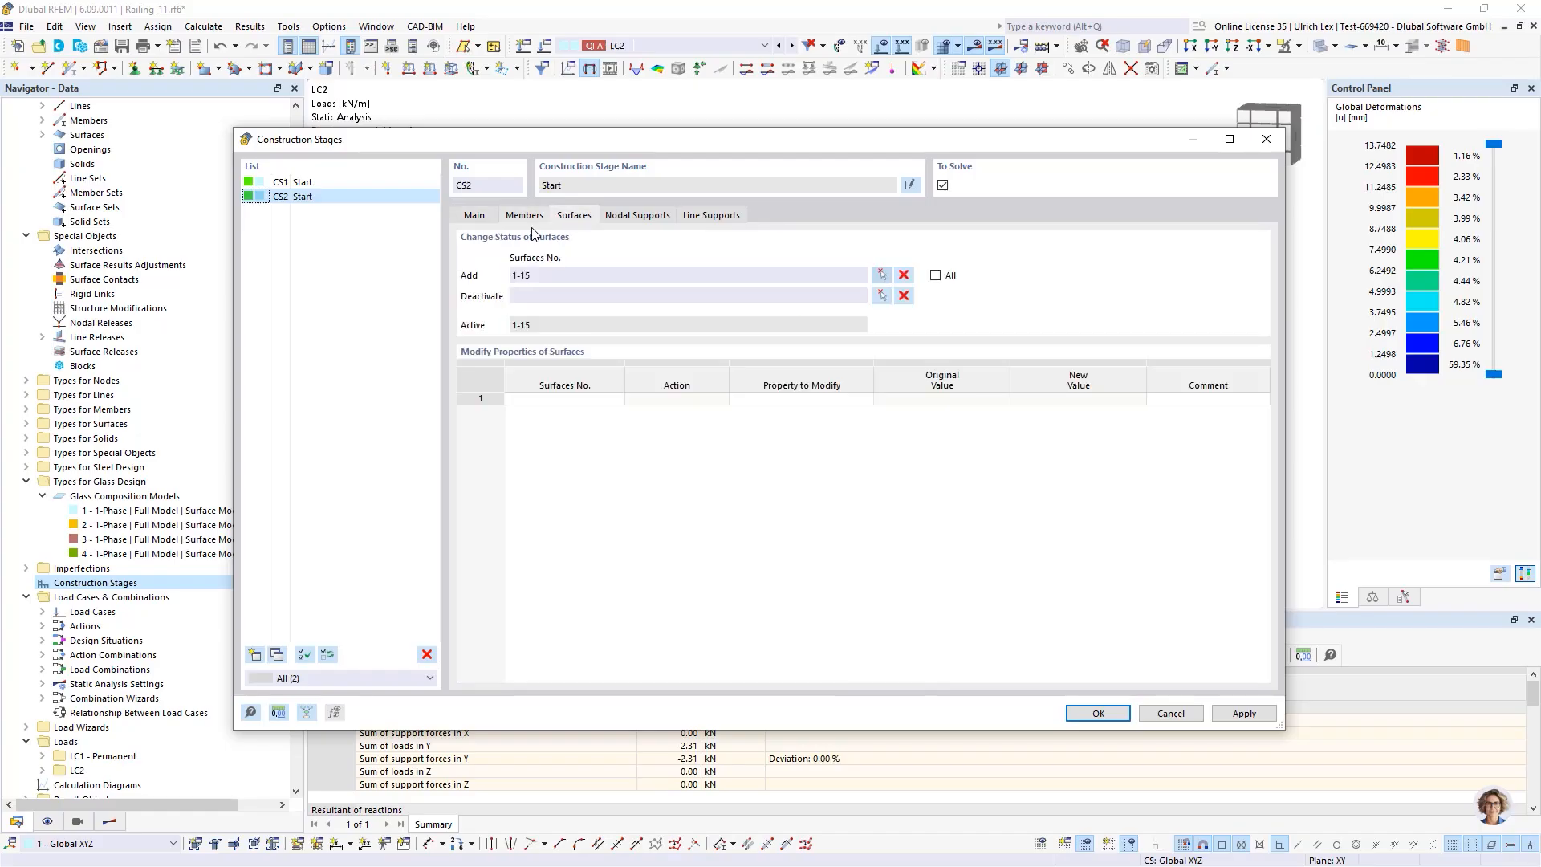
click(880, 297)
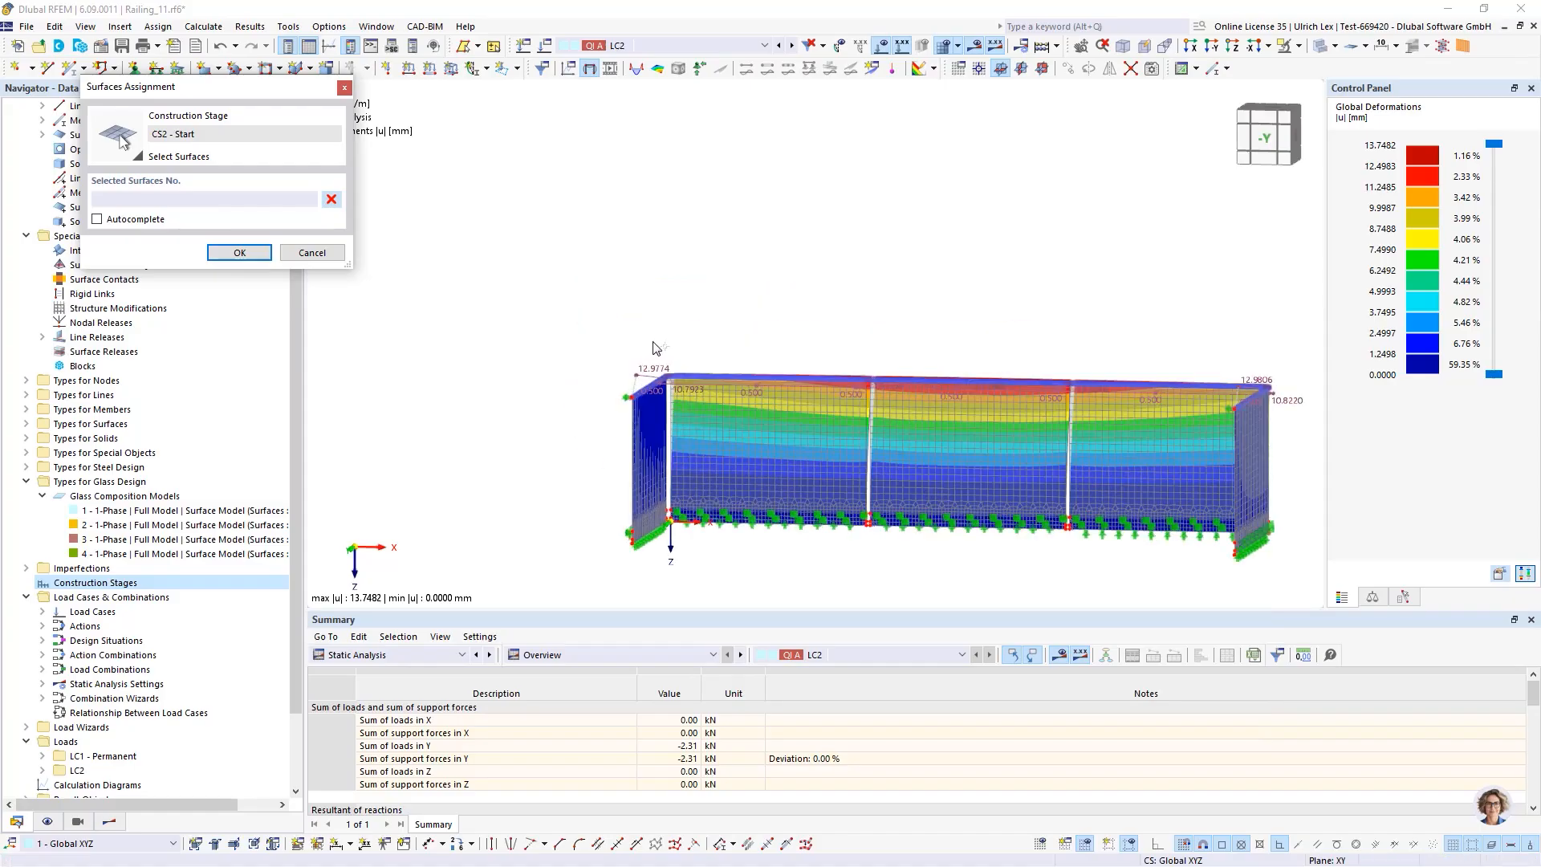
scroll(660, 357, up, 2)
scroll(827, 434, up, 2)
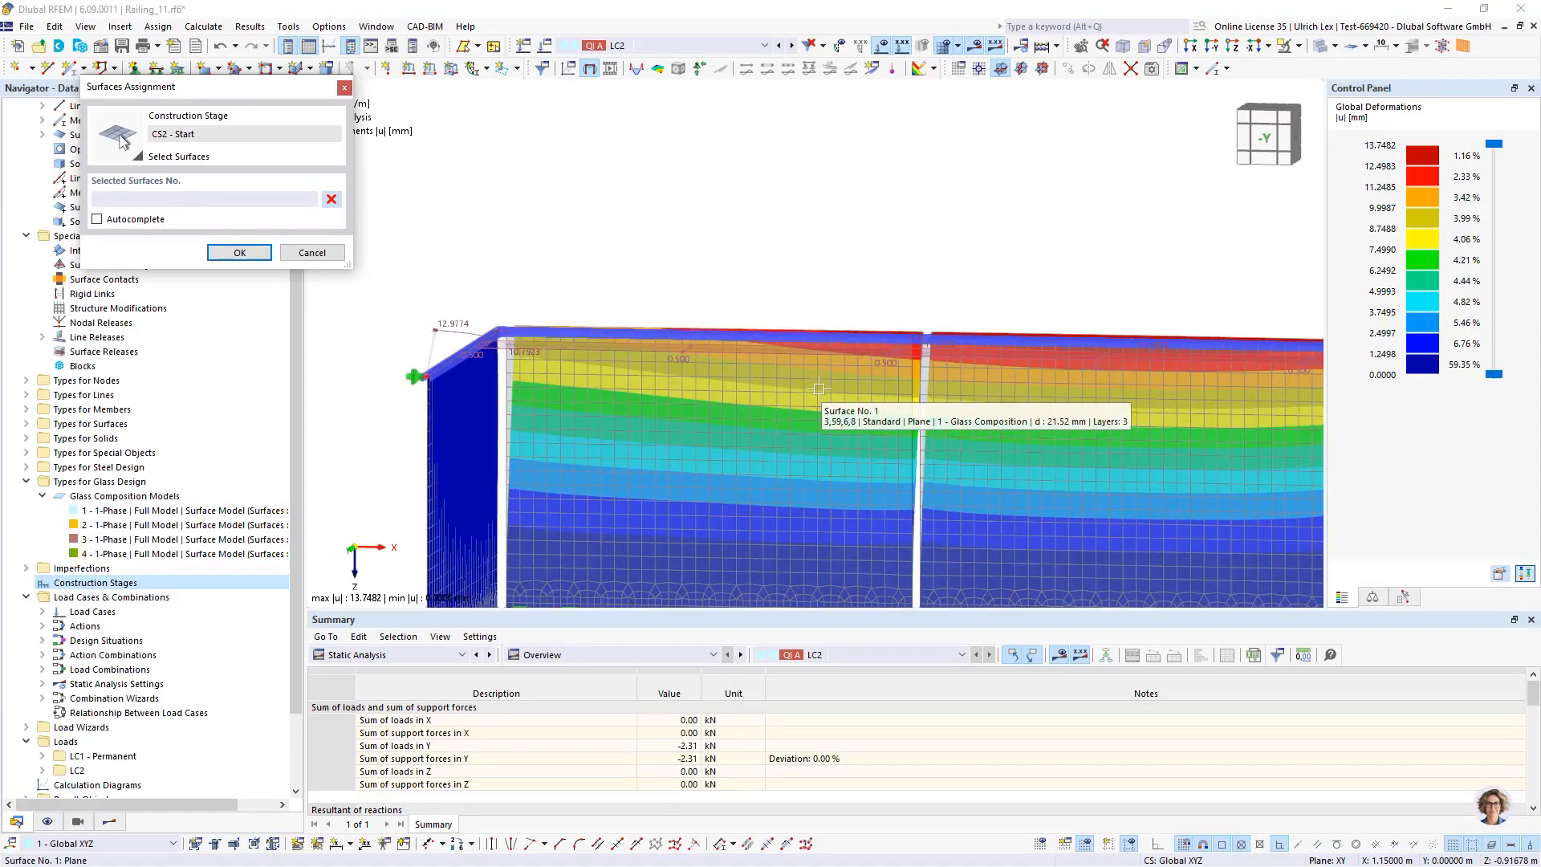
scroll(795, 377, down, 3)
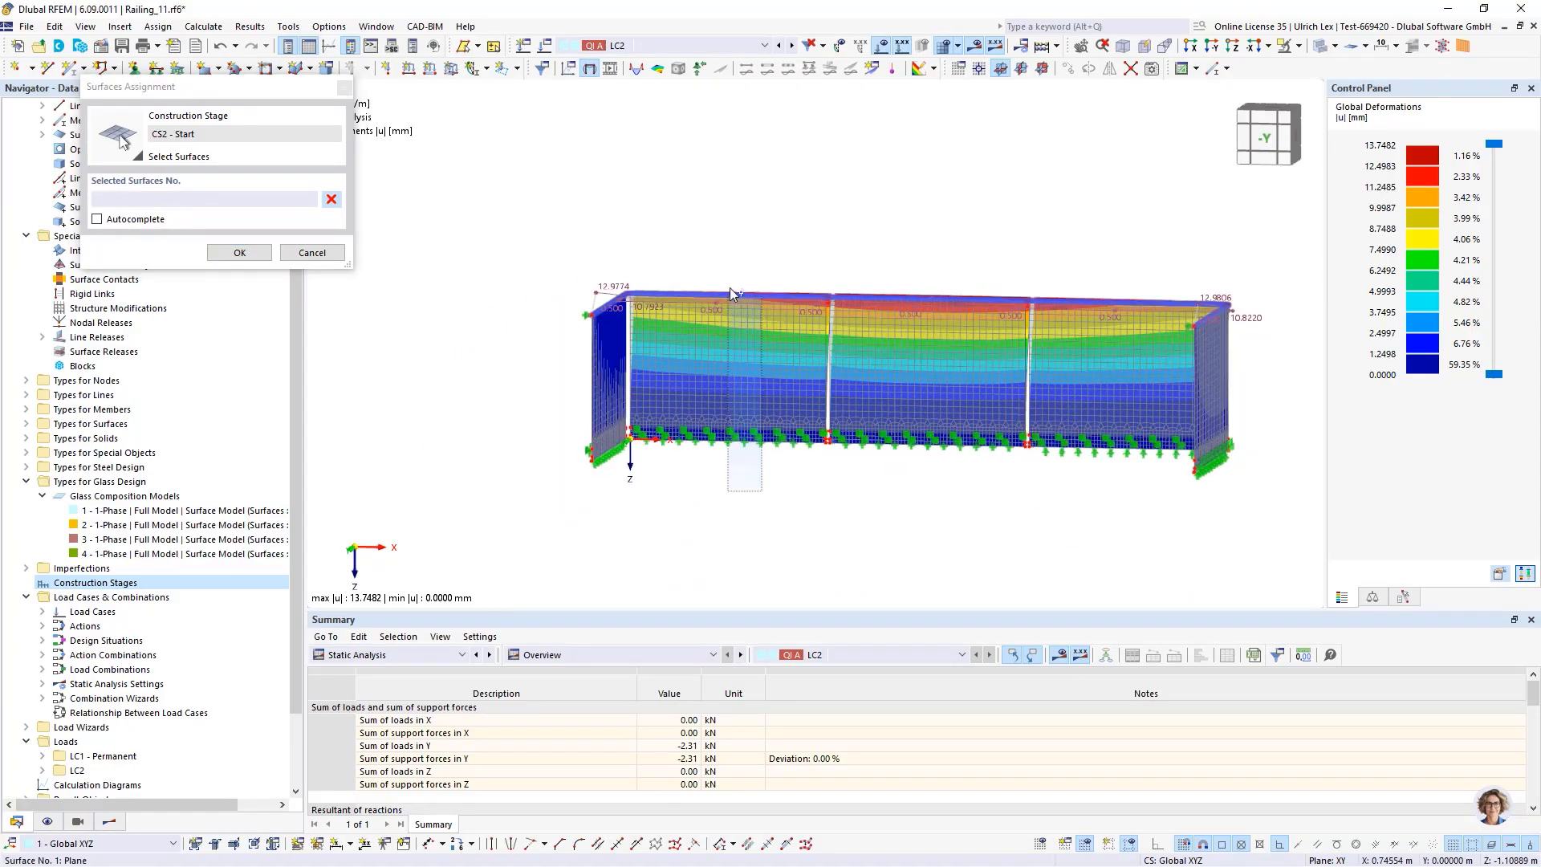
click(731, 399)
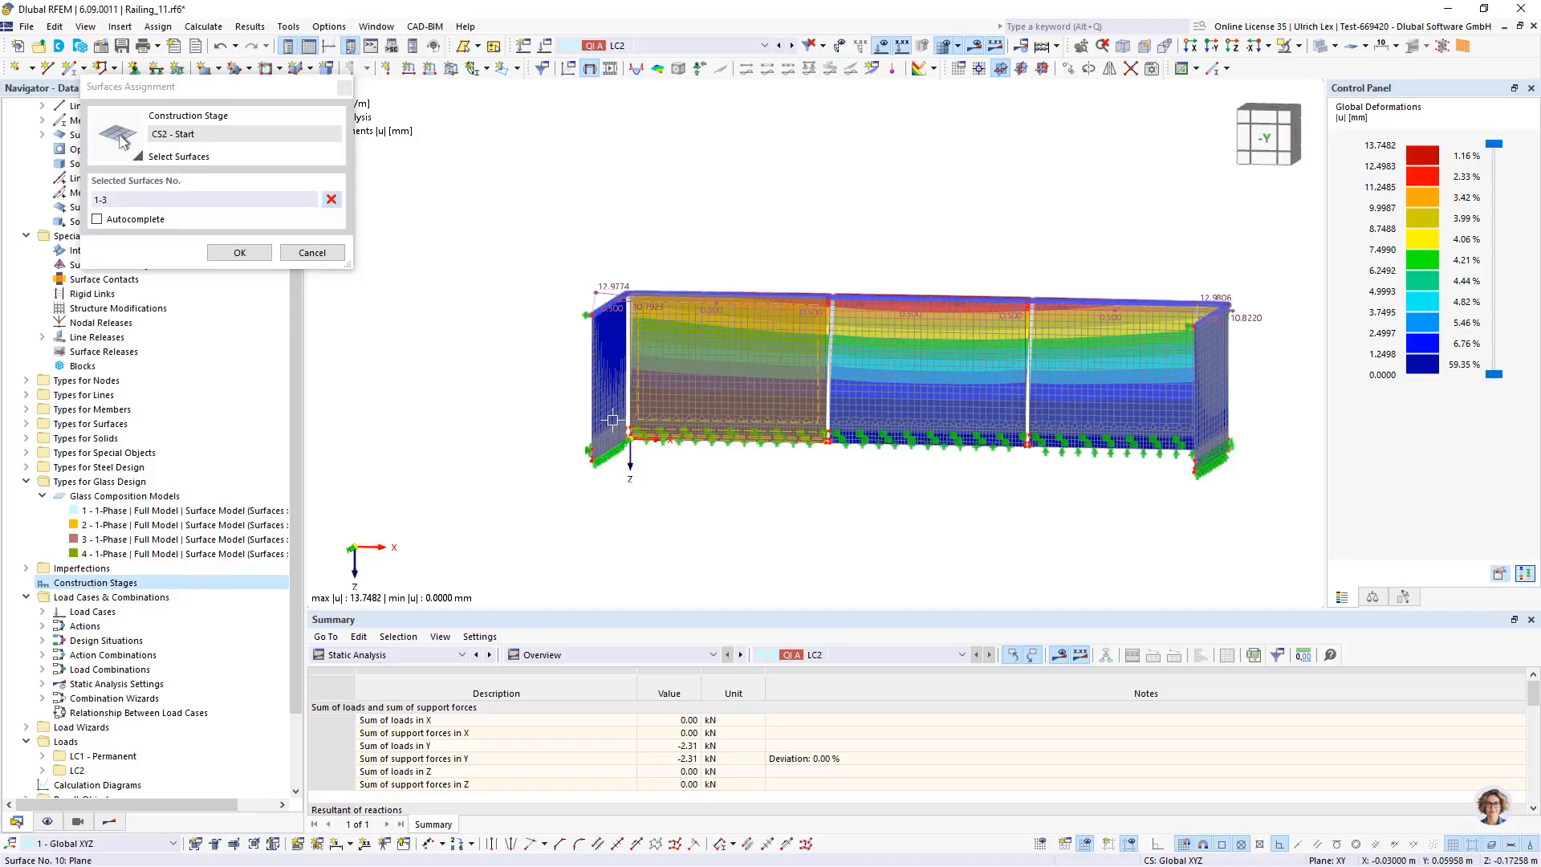
click(255, 254)
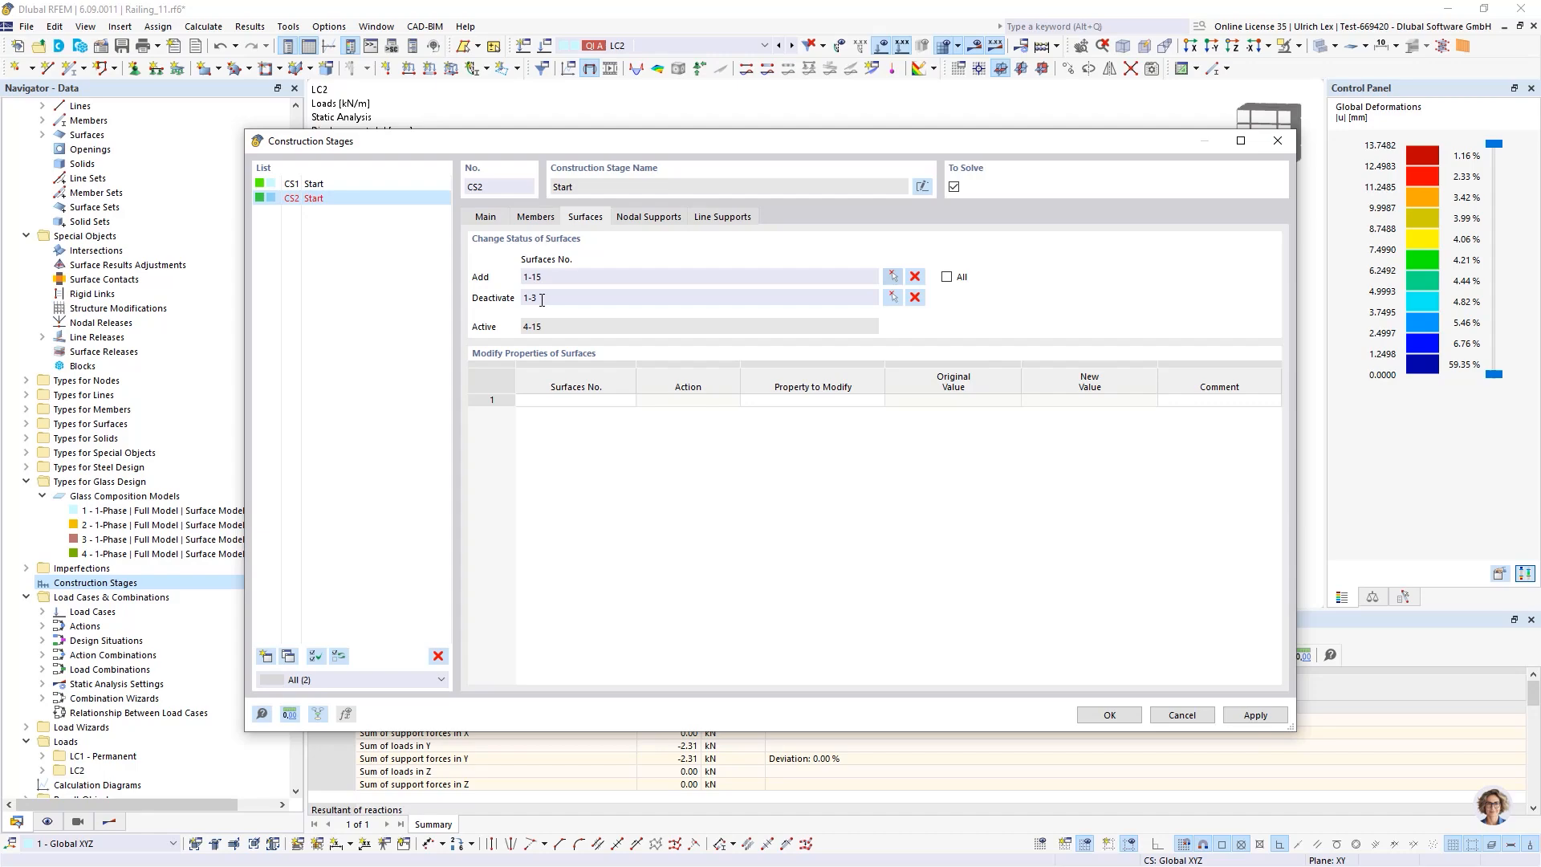
Set CS2's supported lines to 19,30,40,50
click(713, 219)
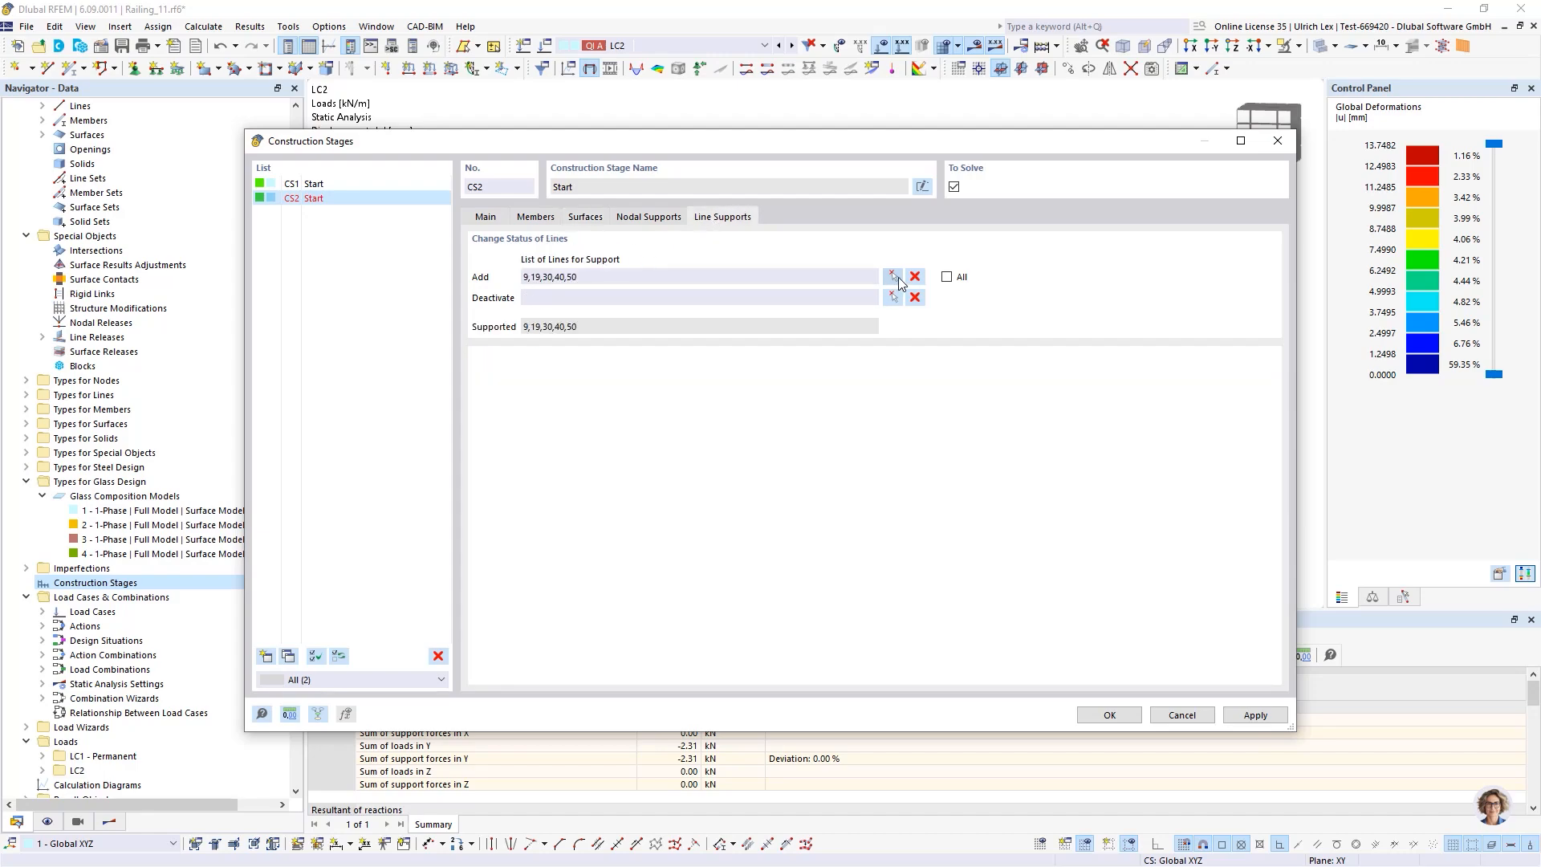
click(891, 276)
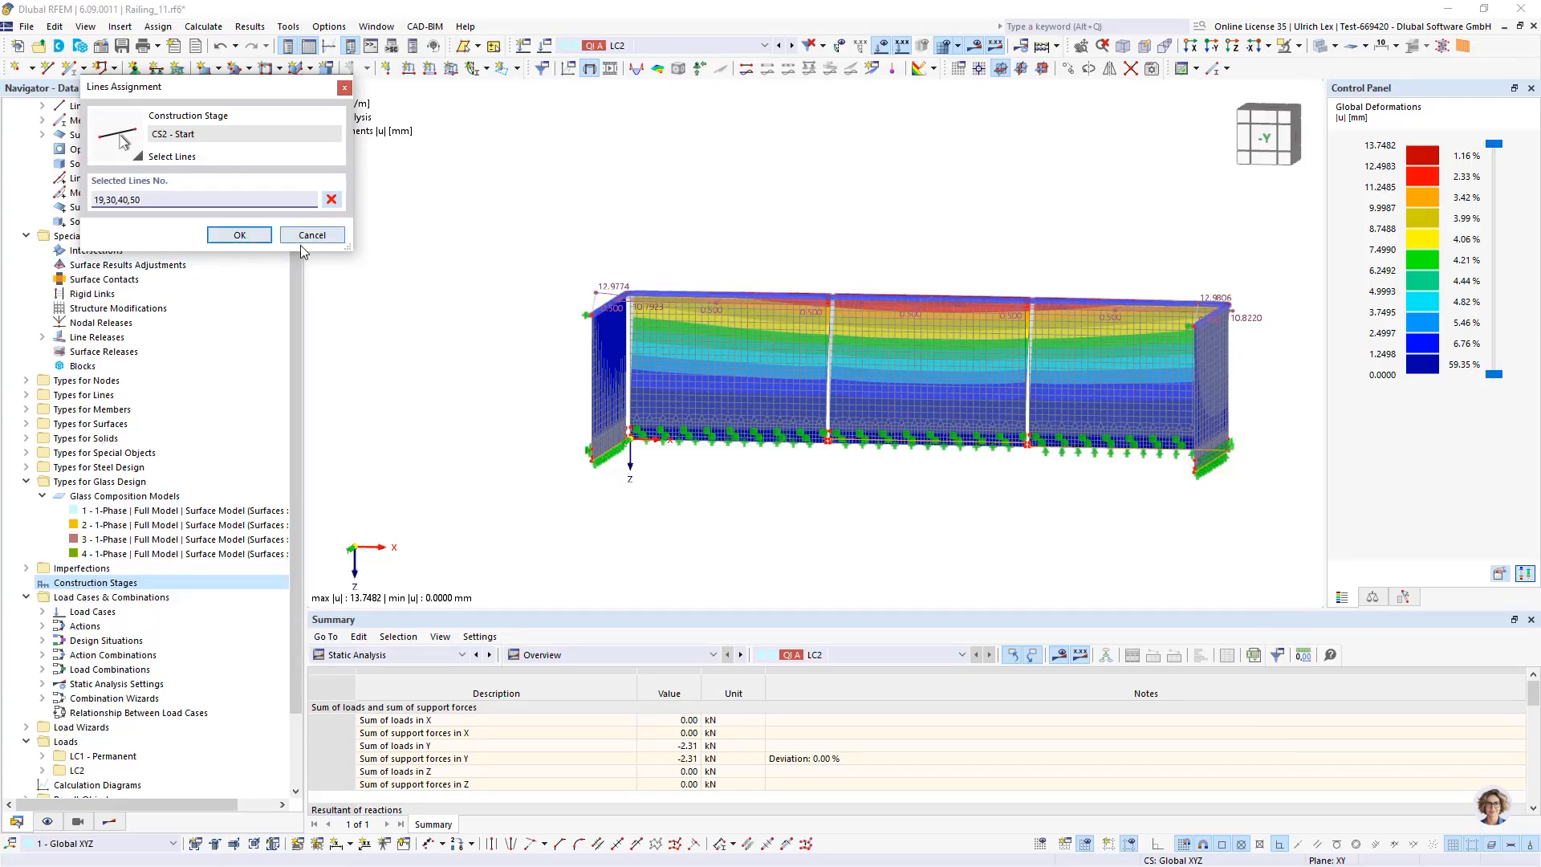
click(243, 235)
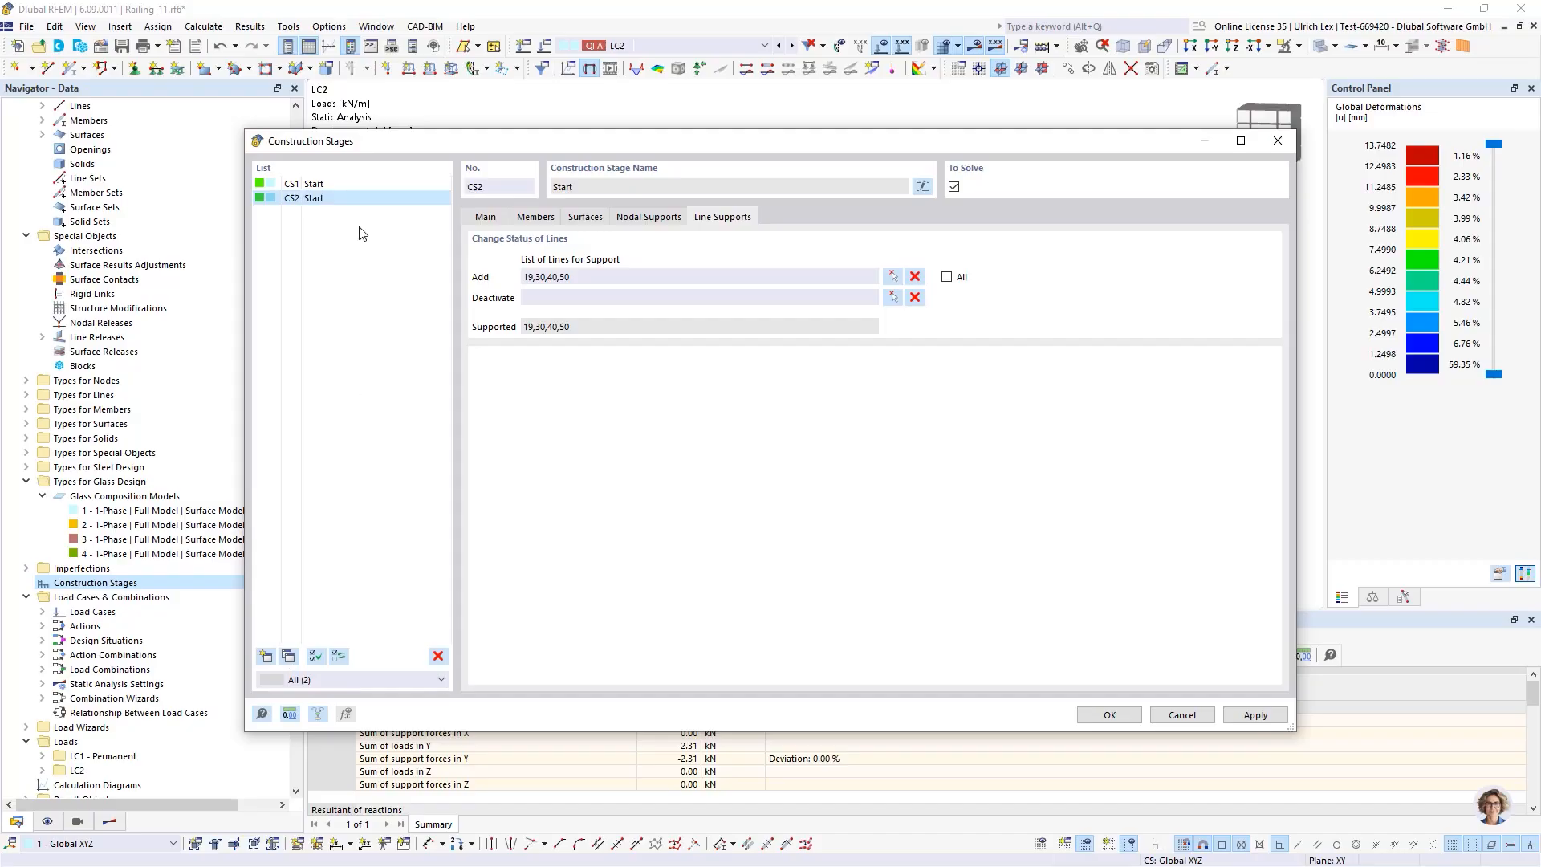
Add a third construction stage CS3 as a copy of CS1
click(345, 186)
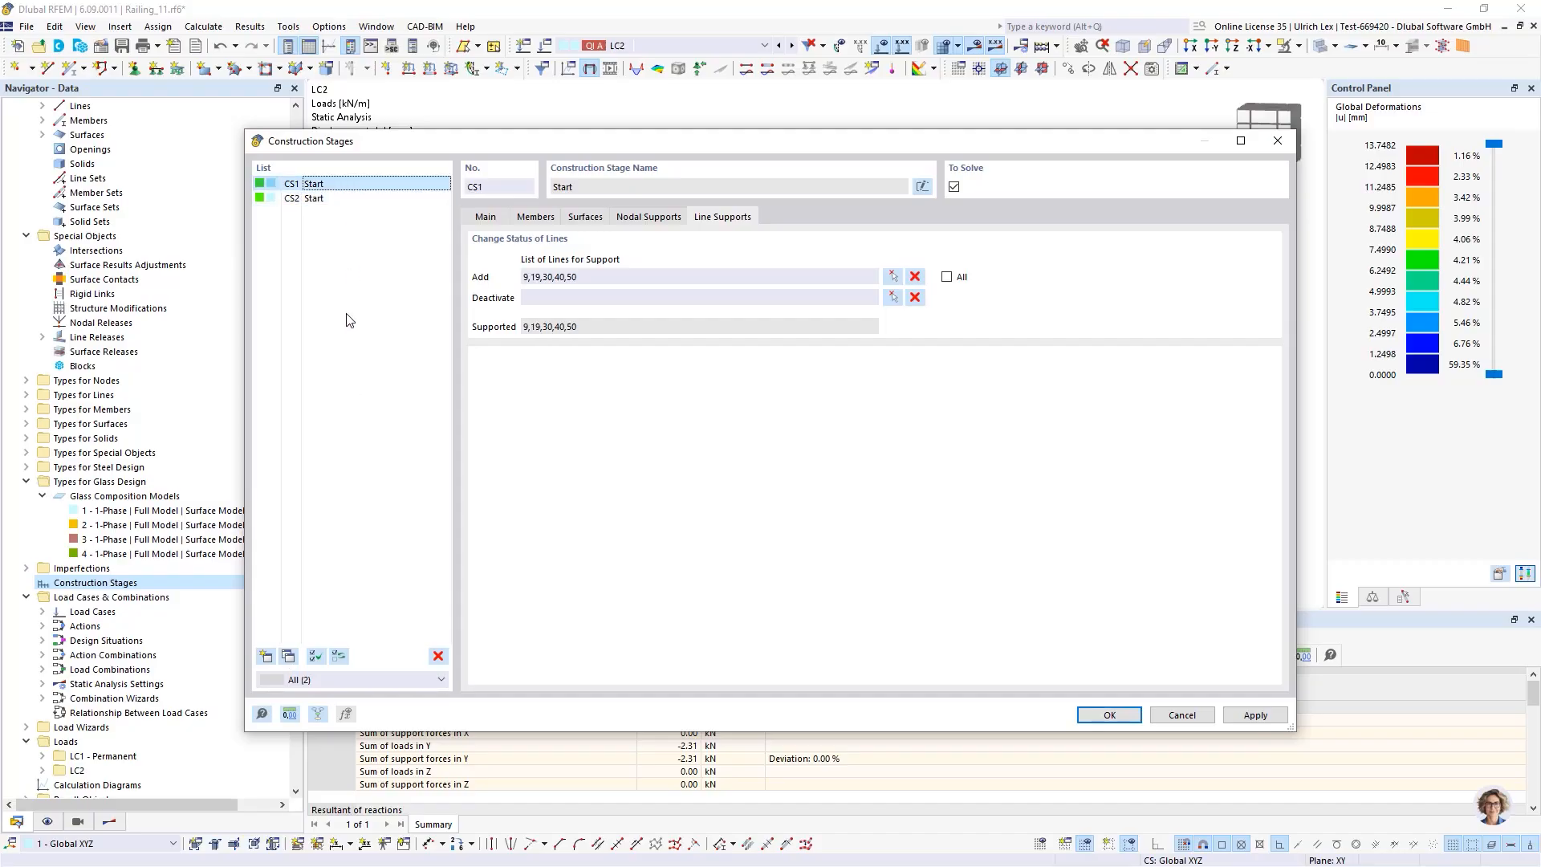
click(288, 656)
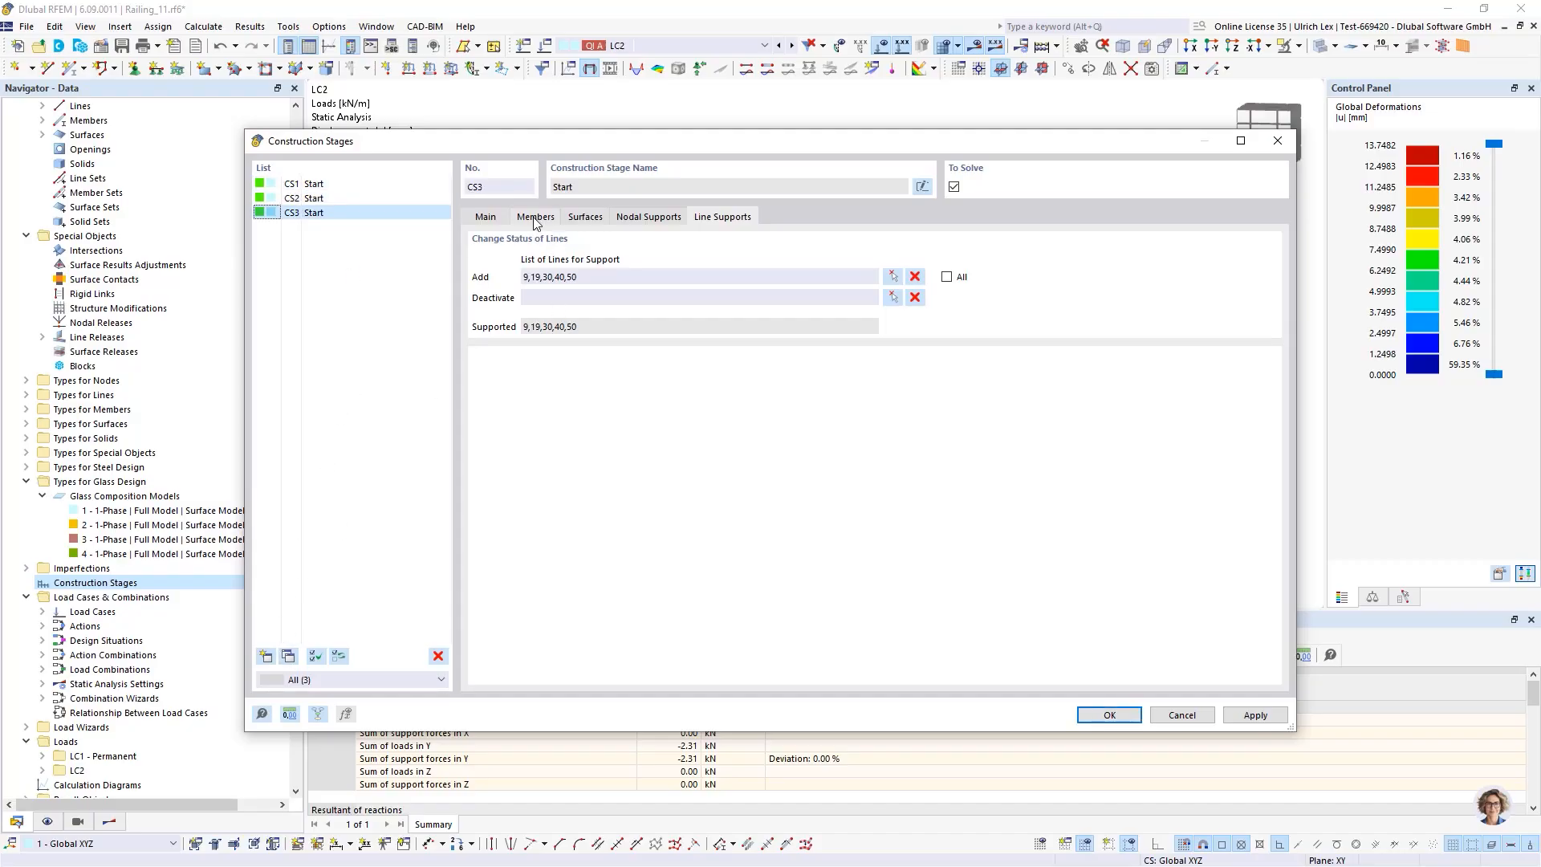
Deactivate the glass surfaces 4-6 in CS3 by picking them in the model
click(603, 220)
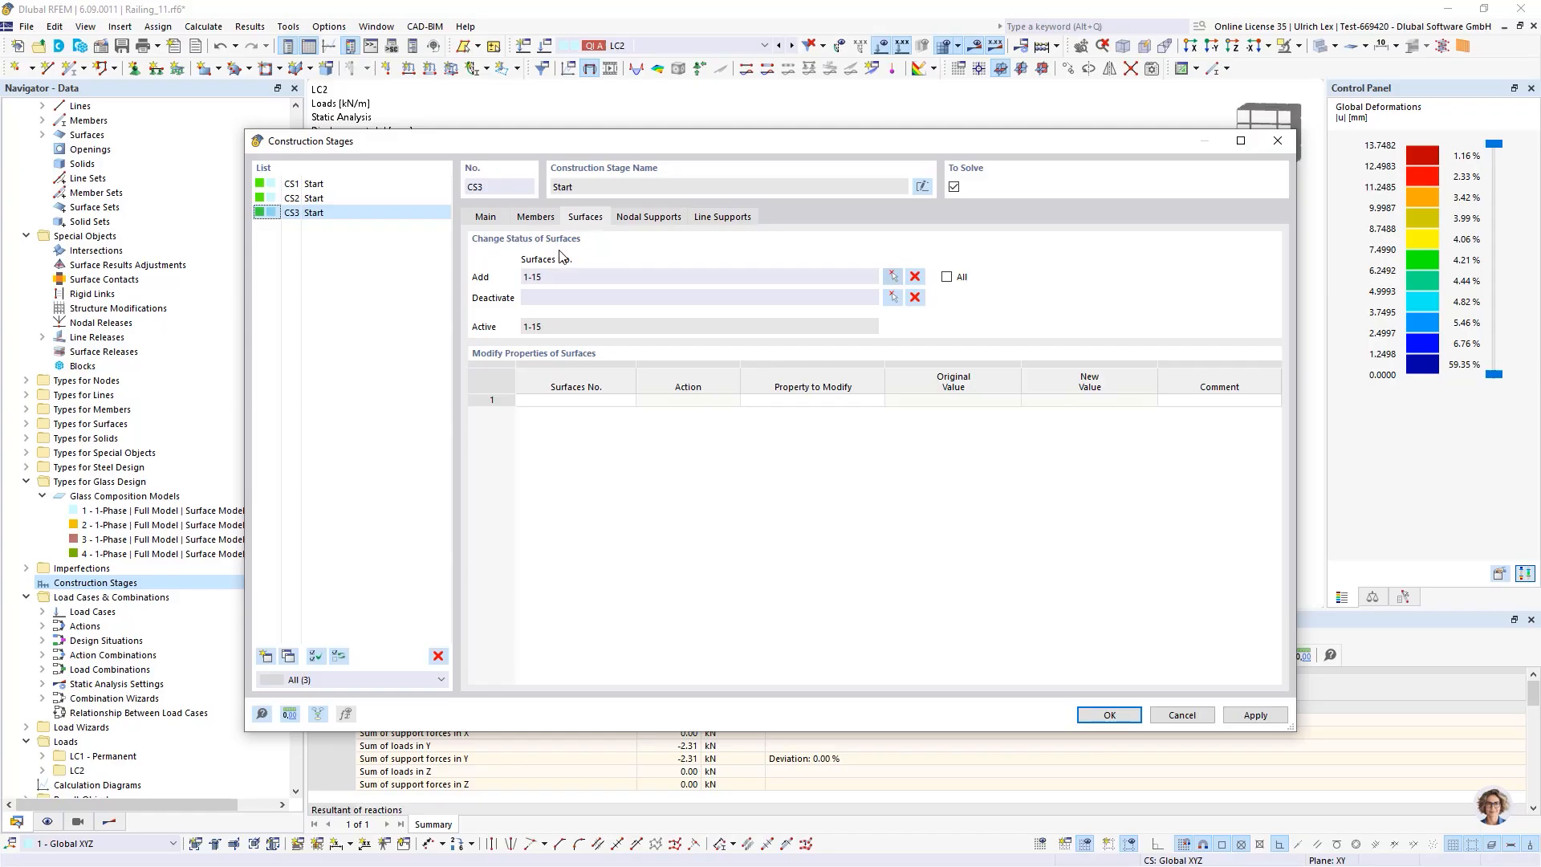
click(892, 297)
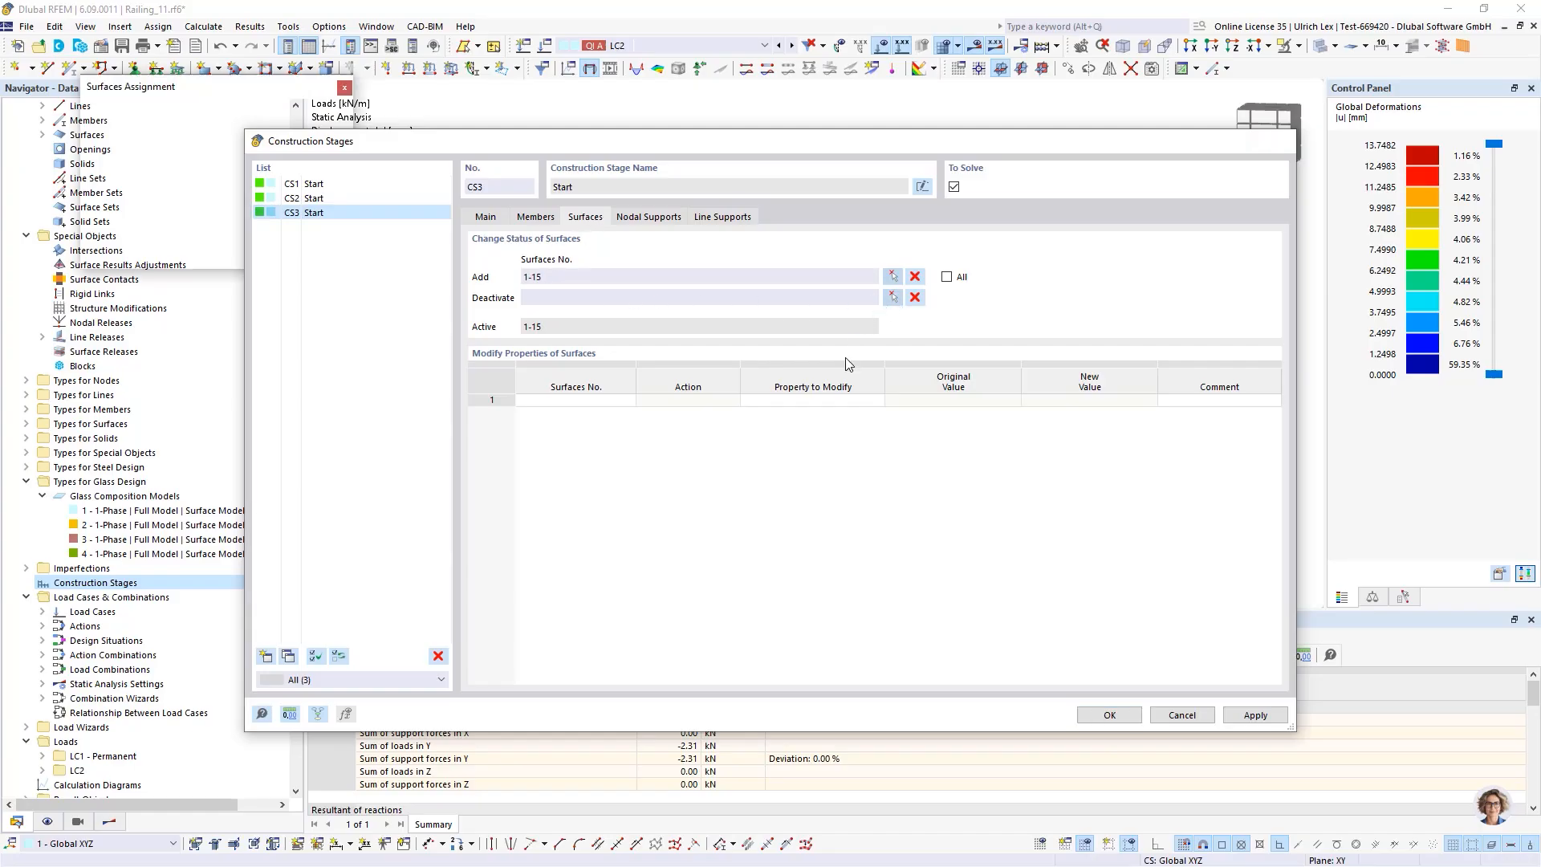
click(905, 291)
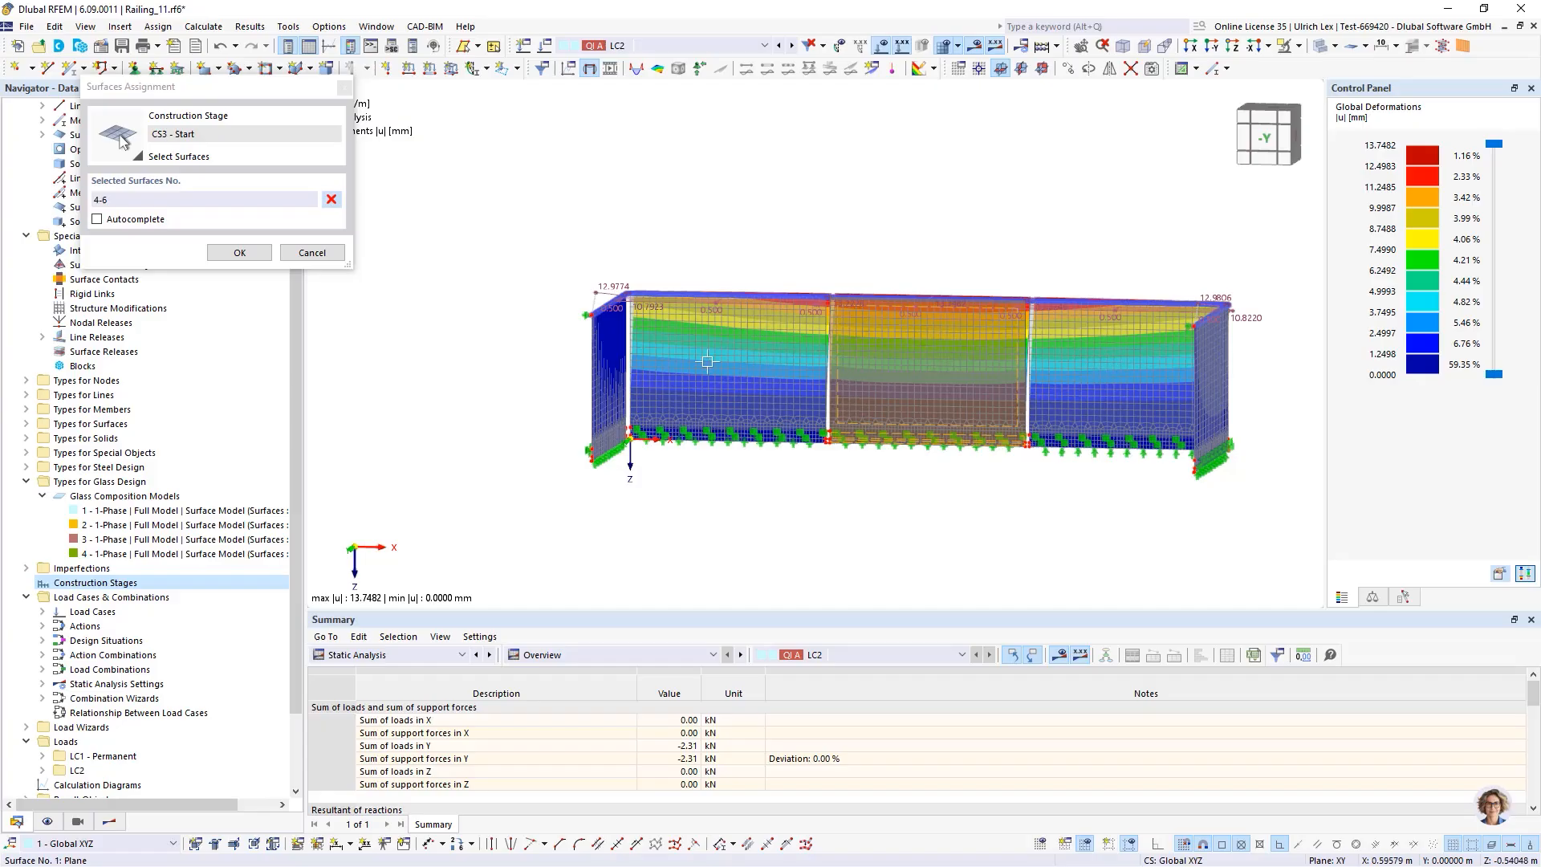
click(233, 254)
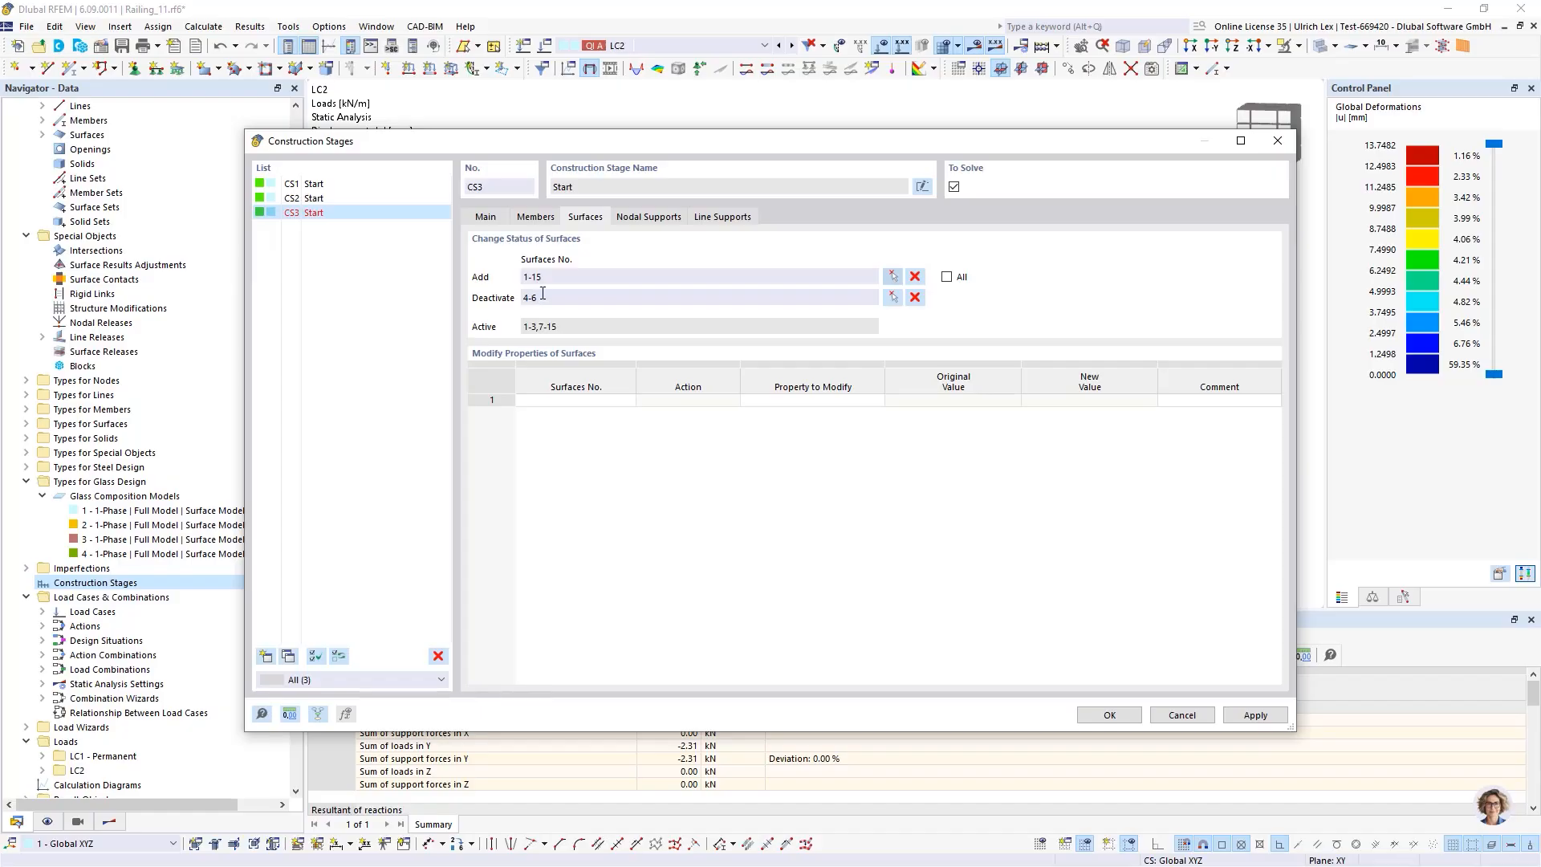
Set CS3's supported lines to 9,30,40,50 picked in the model and close the construction stages dialog
click(733, 222)
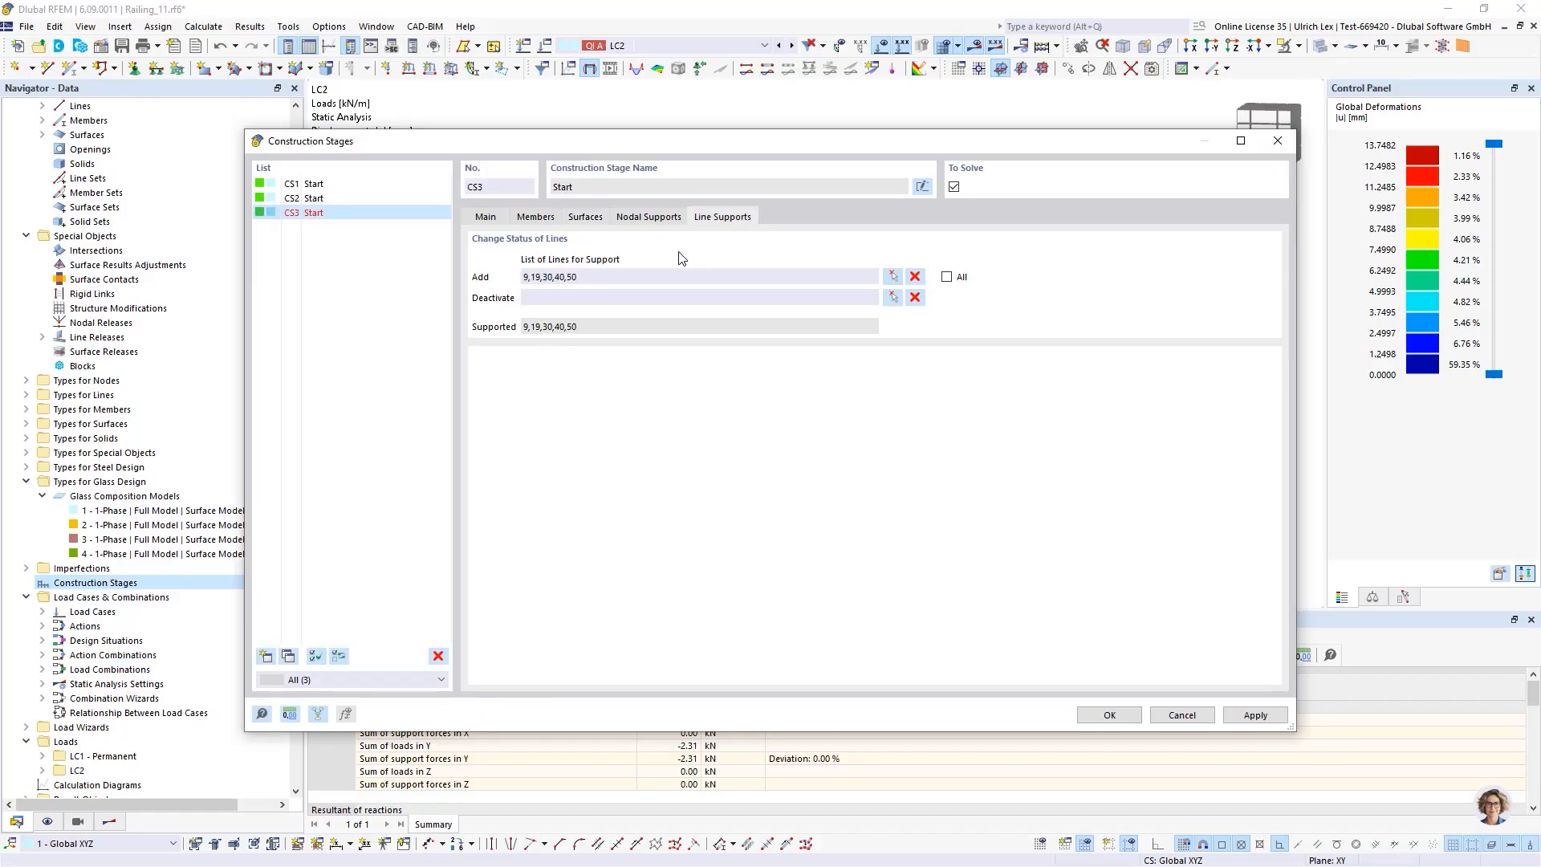
click(895, 278)
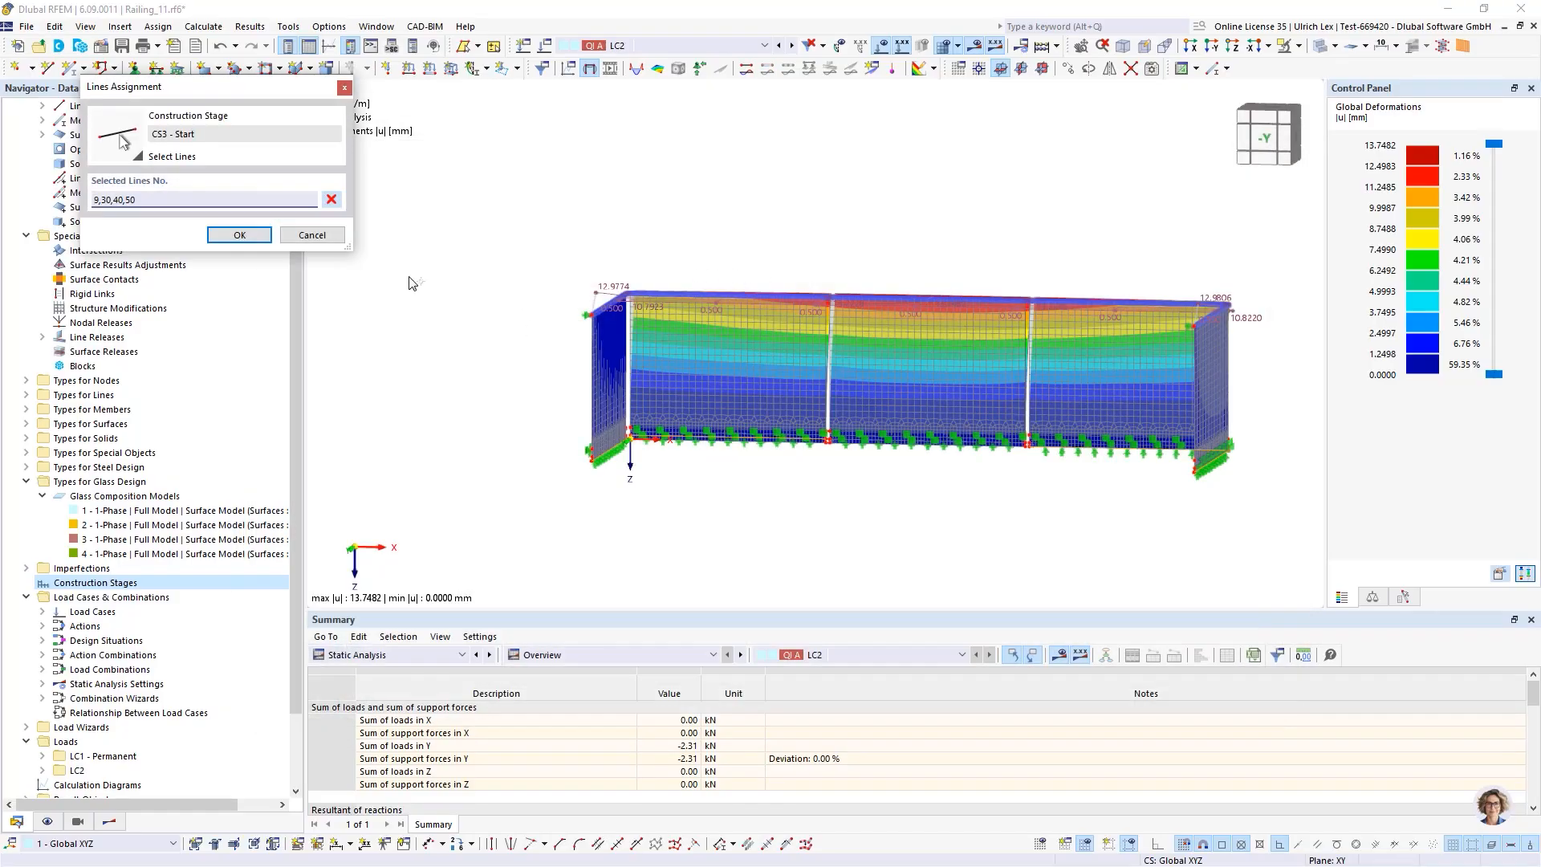
click(240, 236)
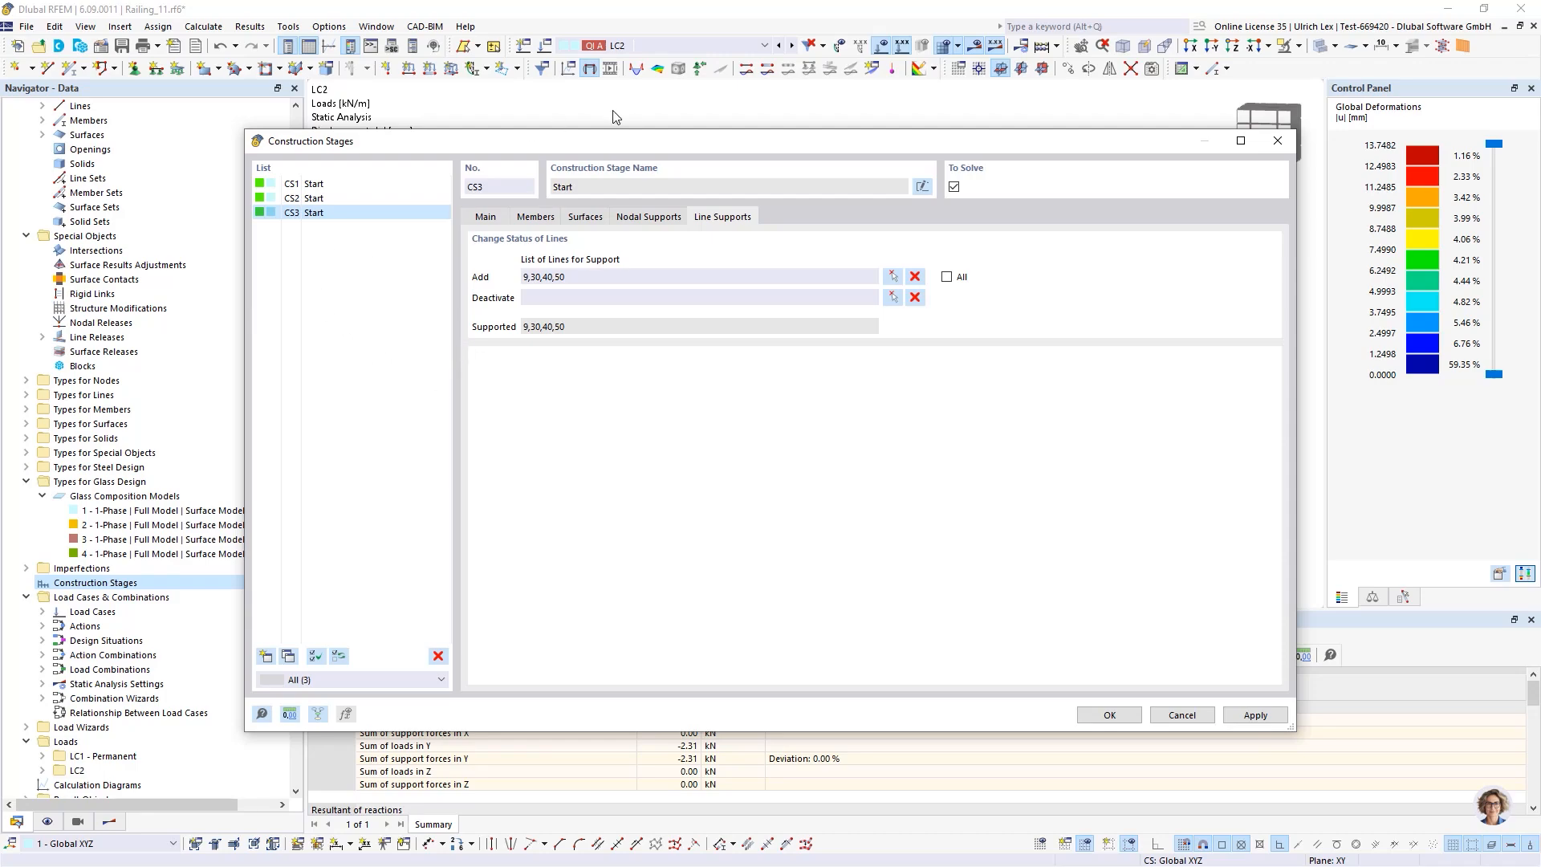
drag(653, 140, 597, 429)
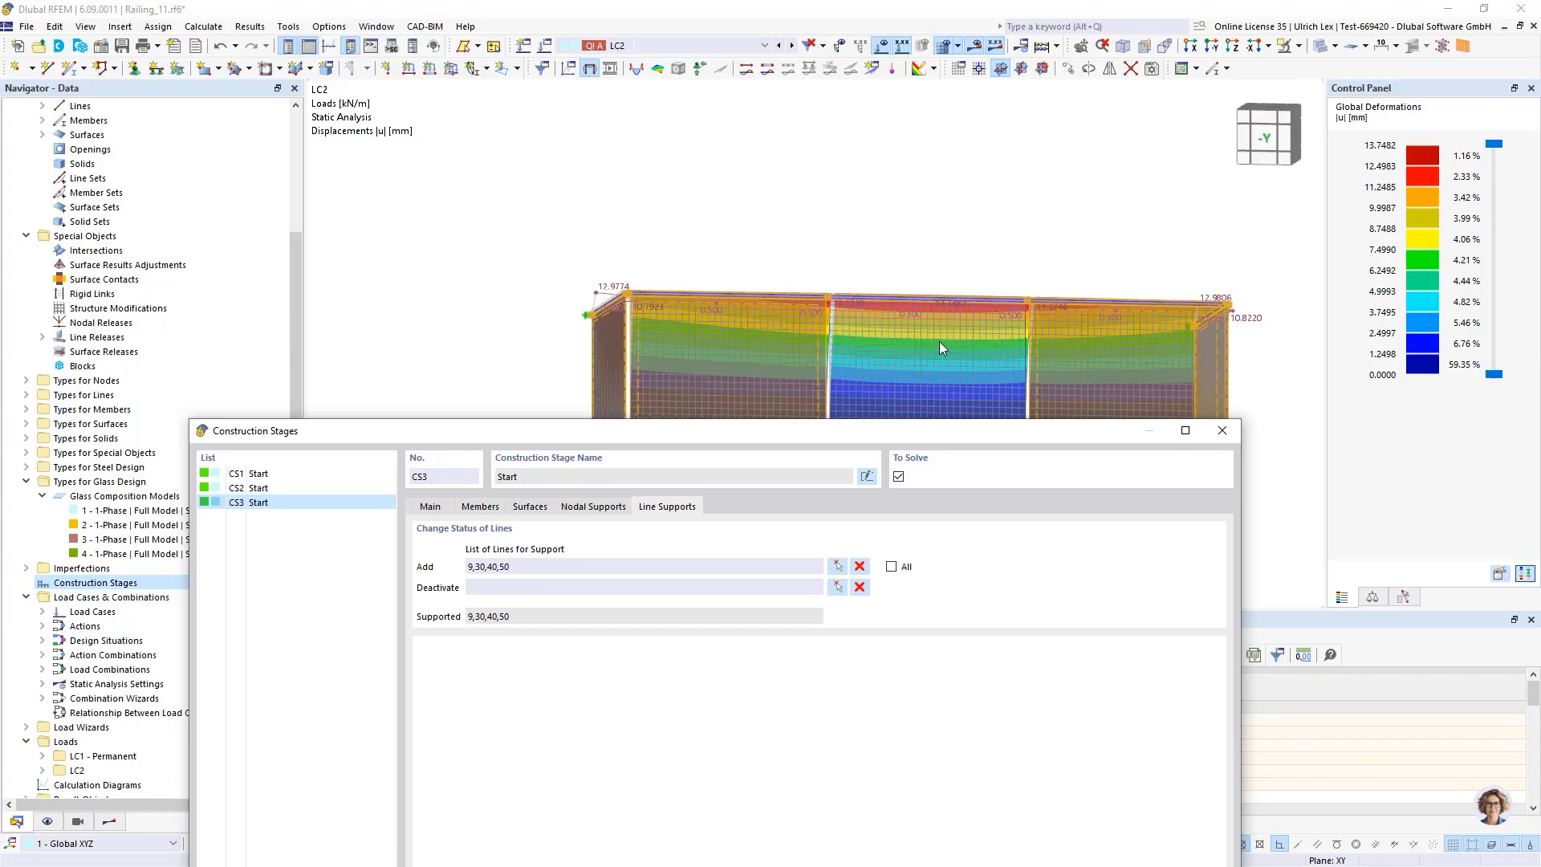
drag(816, 435, 788, 111)
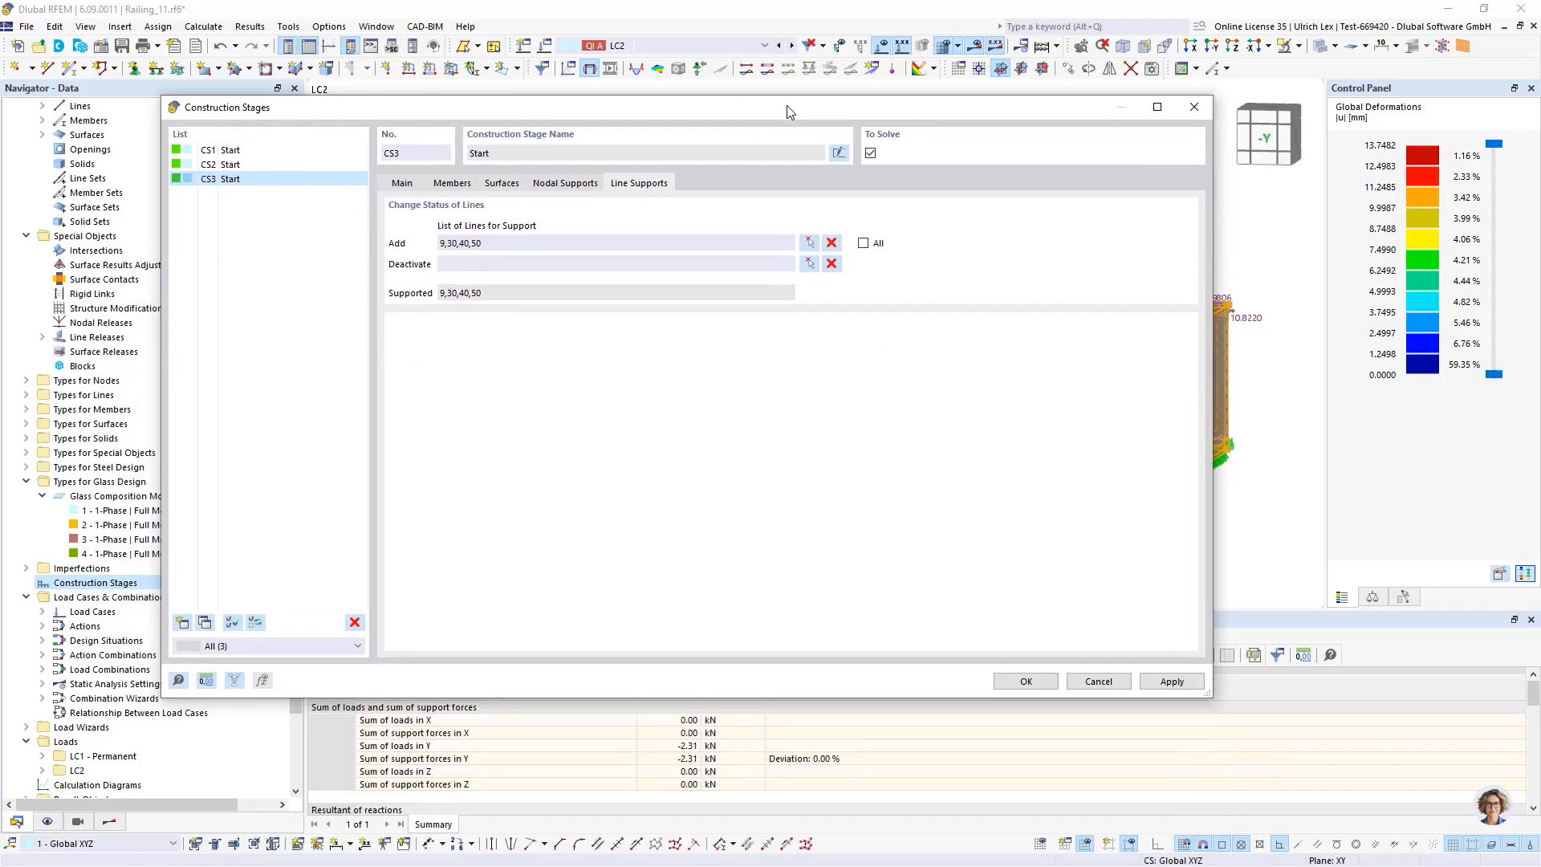
click(1027, 682)
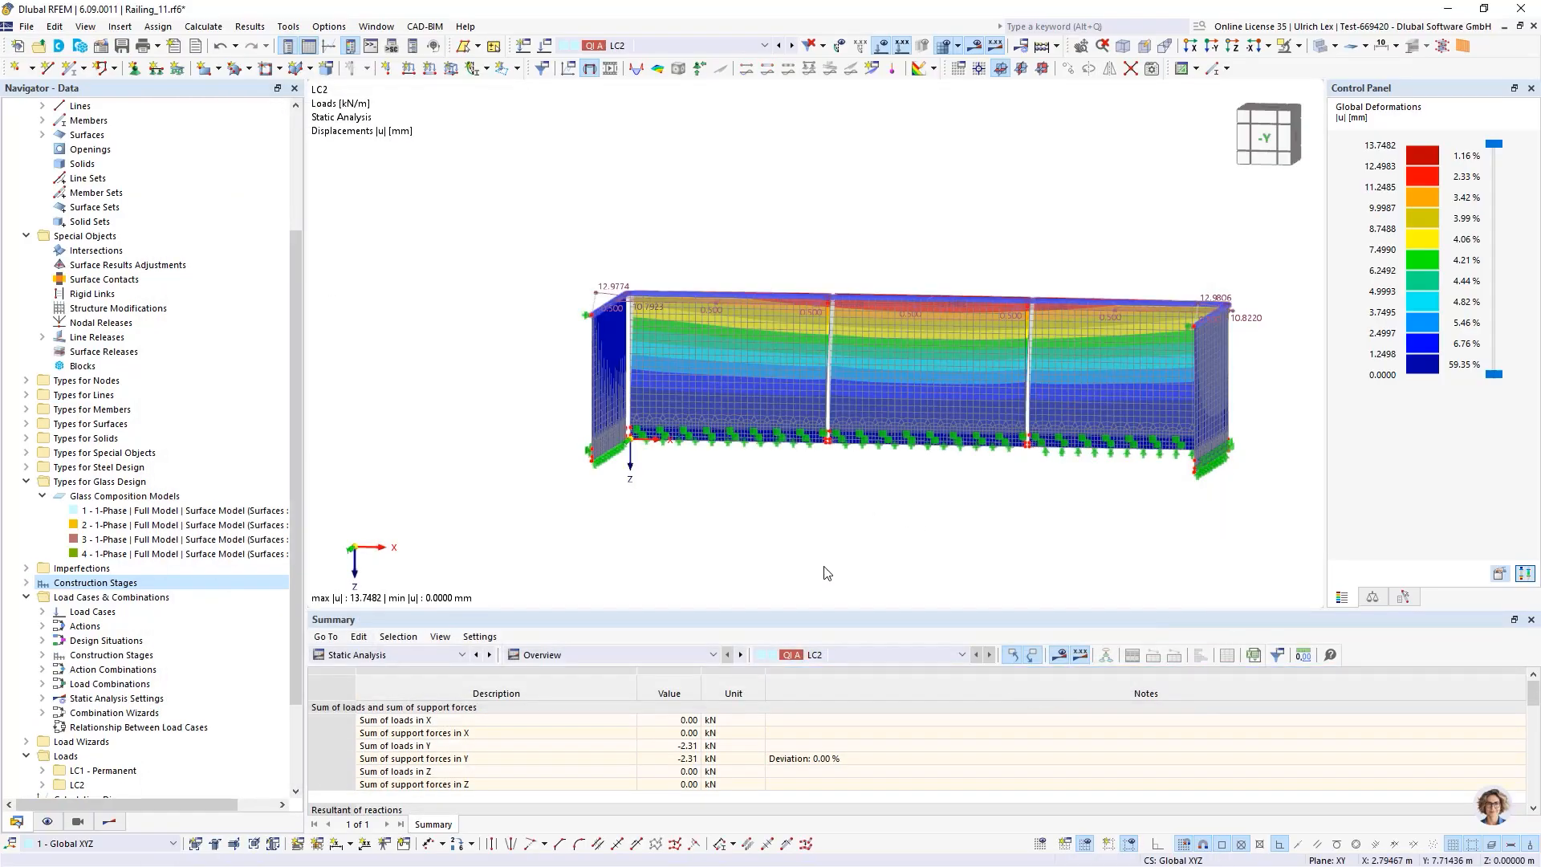
Create a new Phase Thickness based on the glass composition thickness 1, using only layer 3
scroll(82, 312, up, 4)
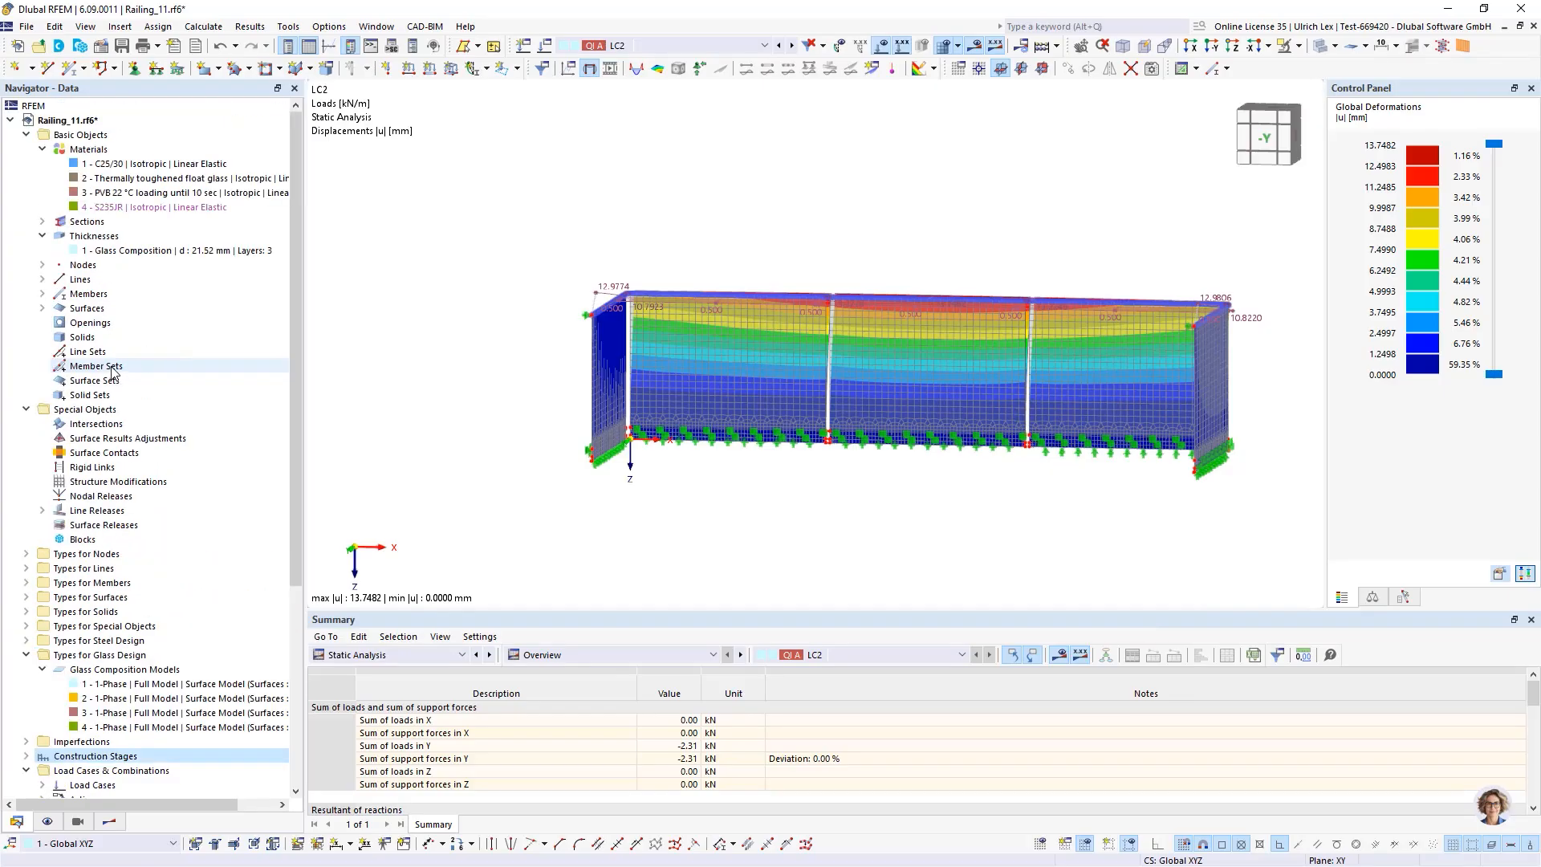
right_click(102, 238)
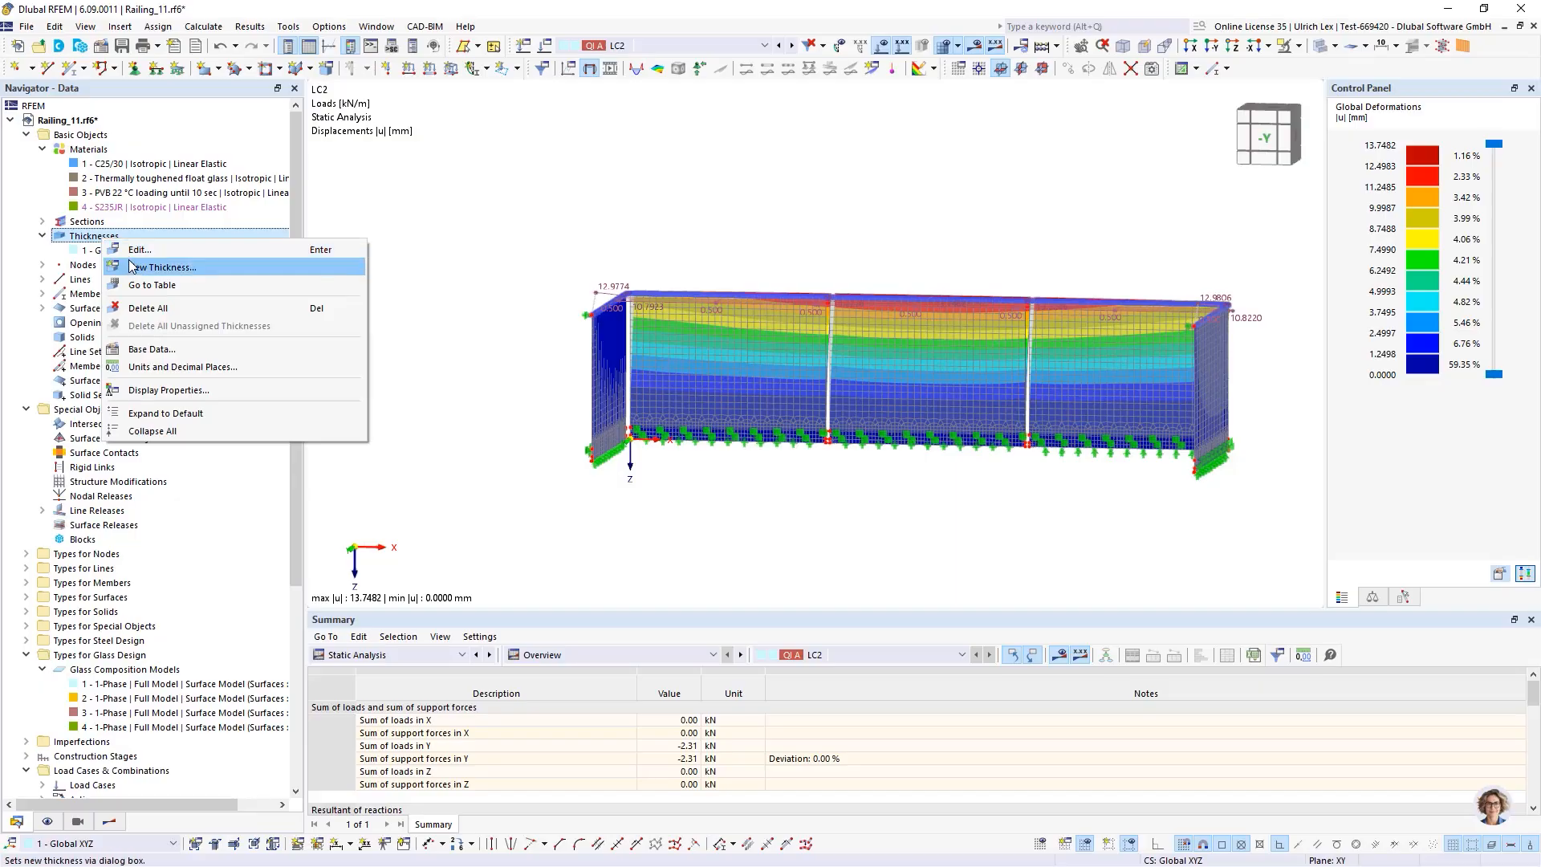
click(134, 267)
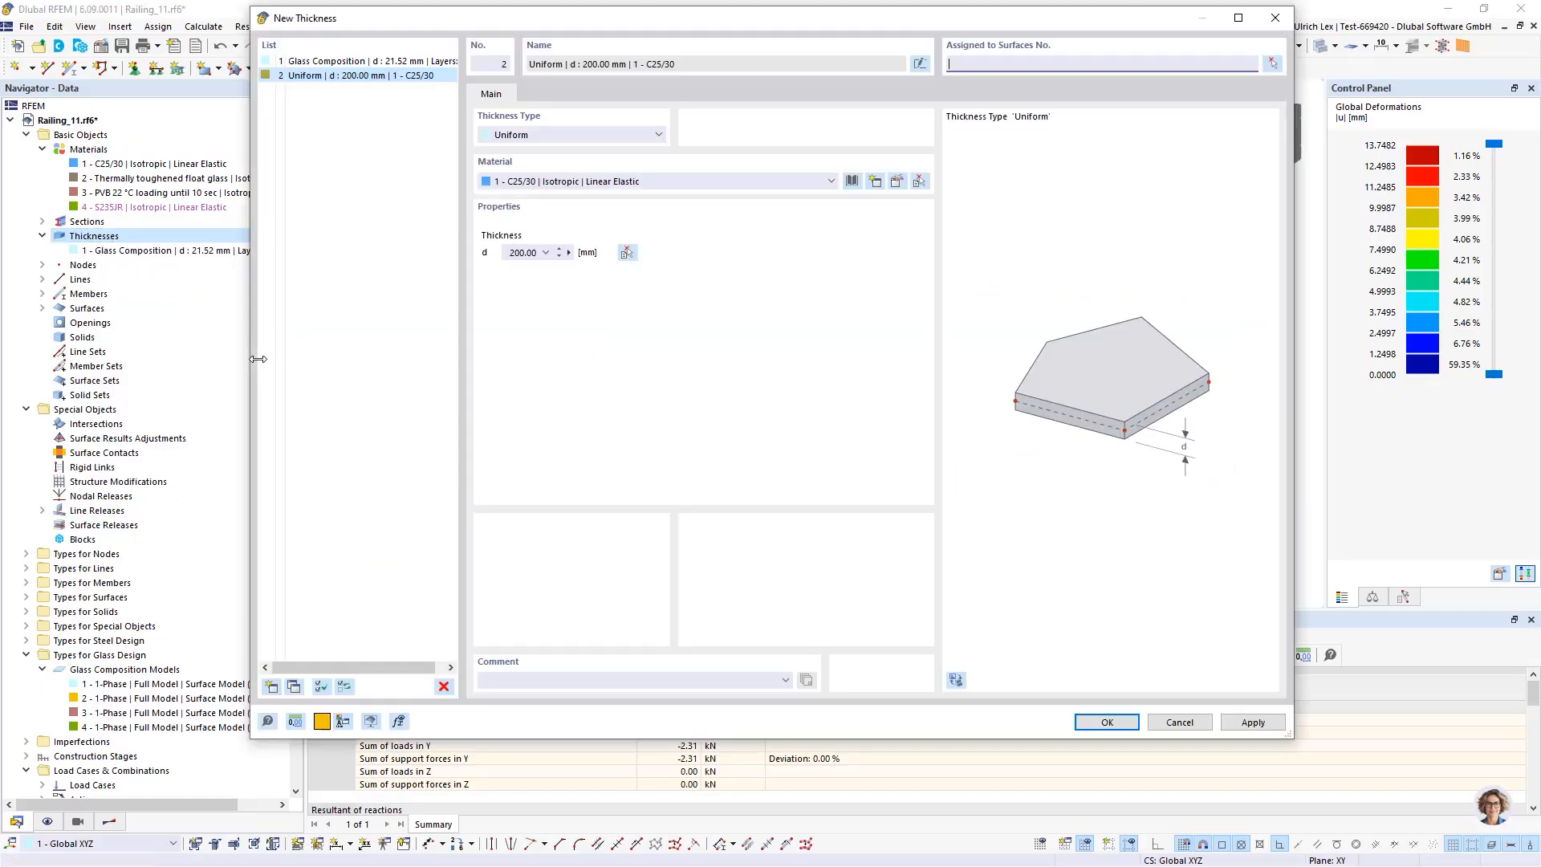
drag(658, 19, 653, 62)
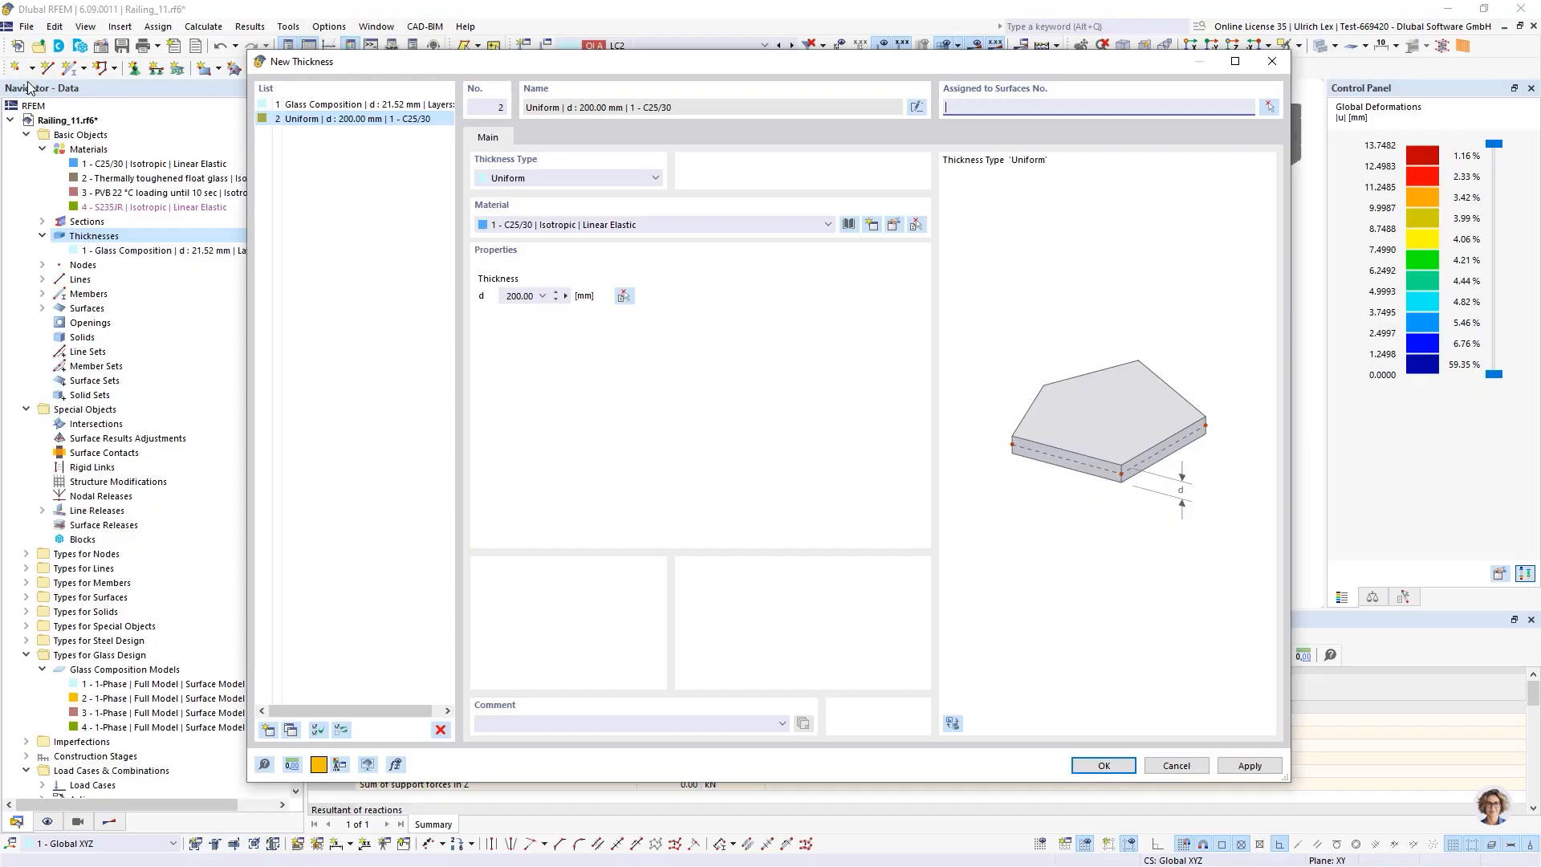
click(542, 178)
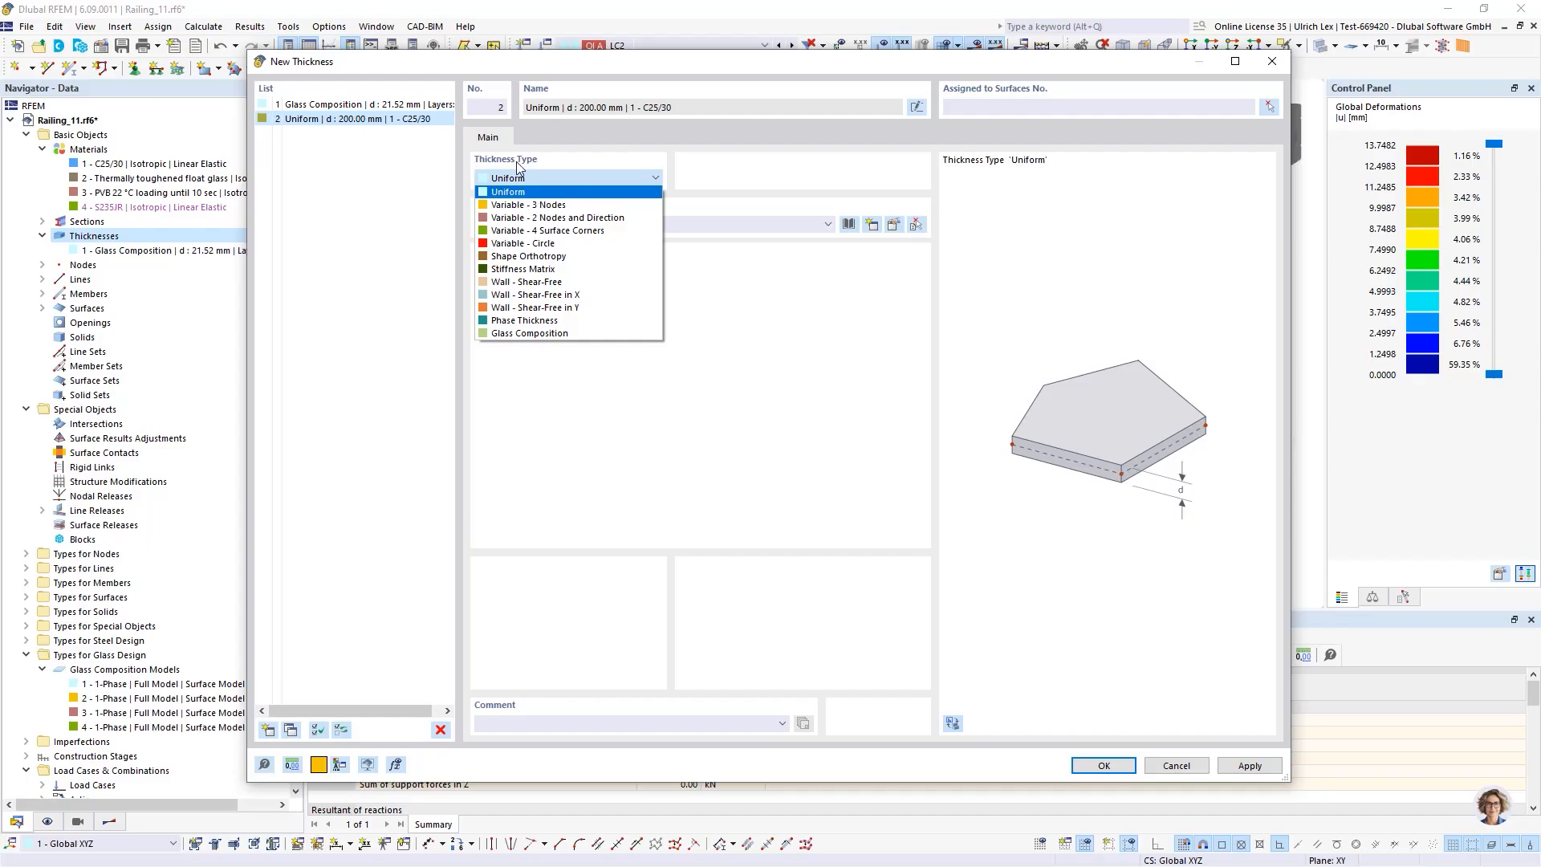
click(592, 320)
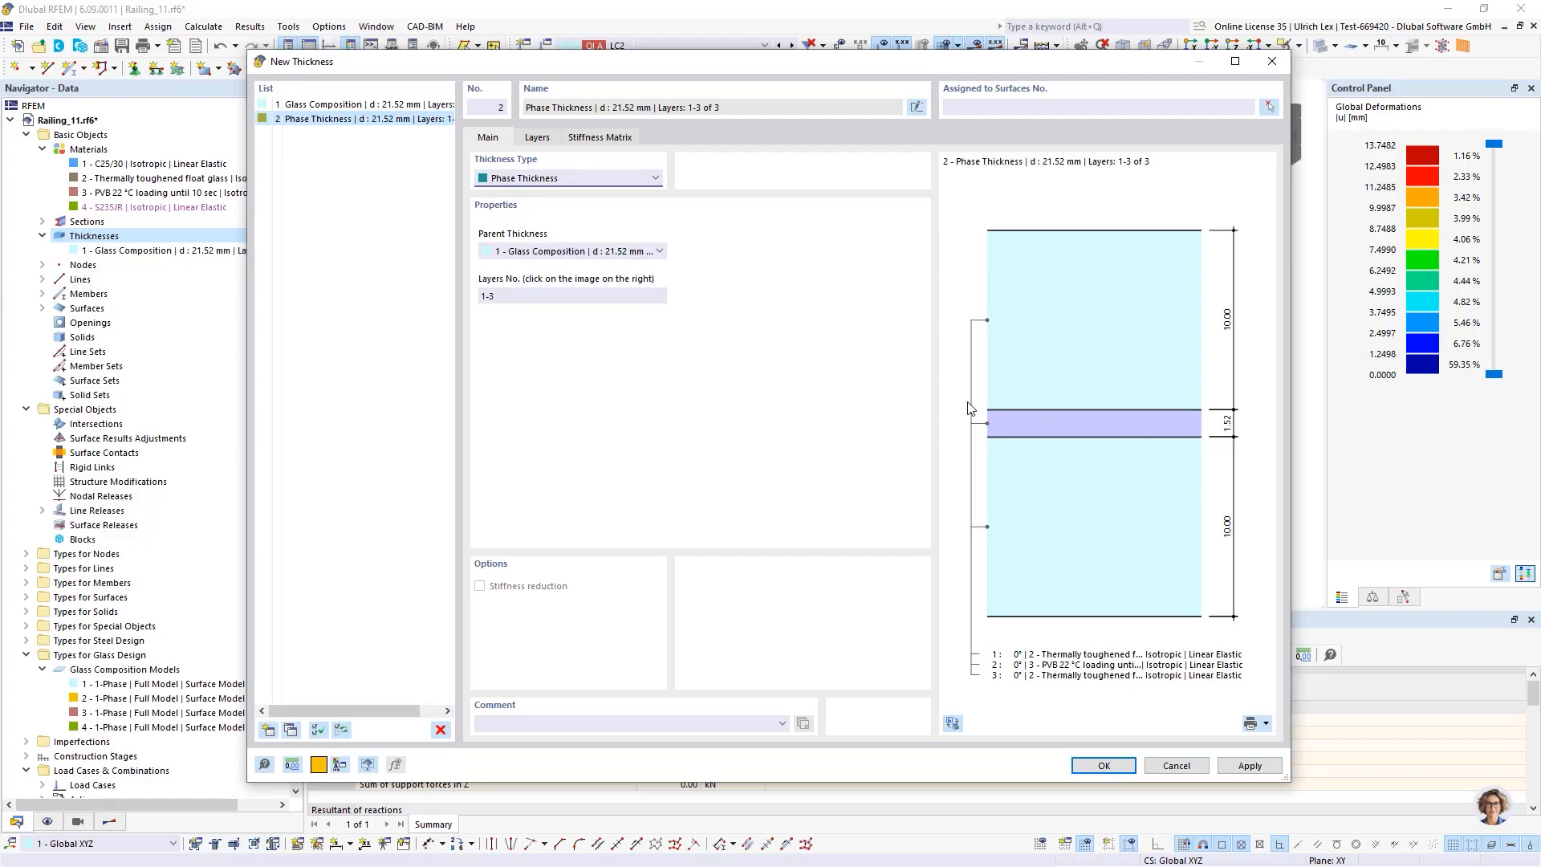
click(1134, 346)
click(1056, 415)
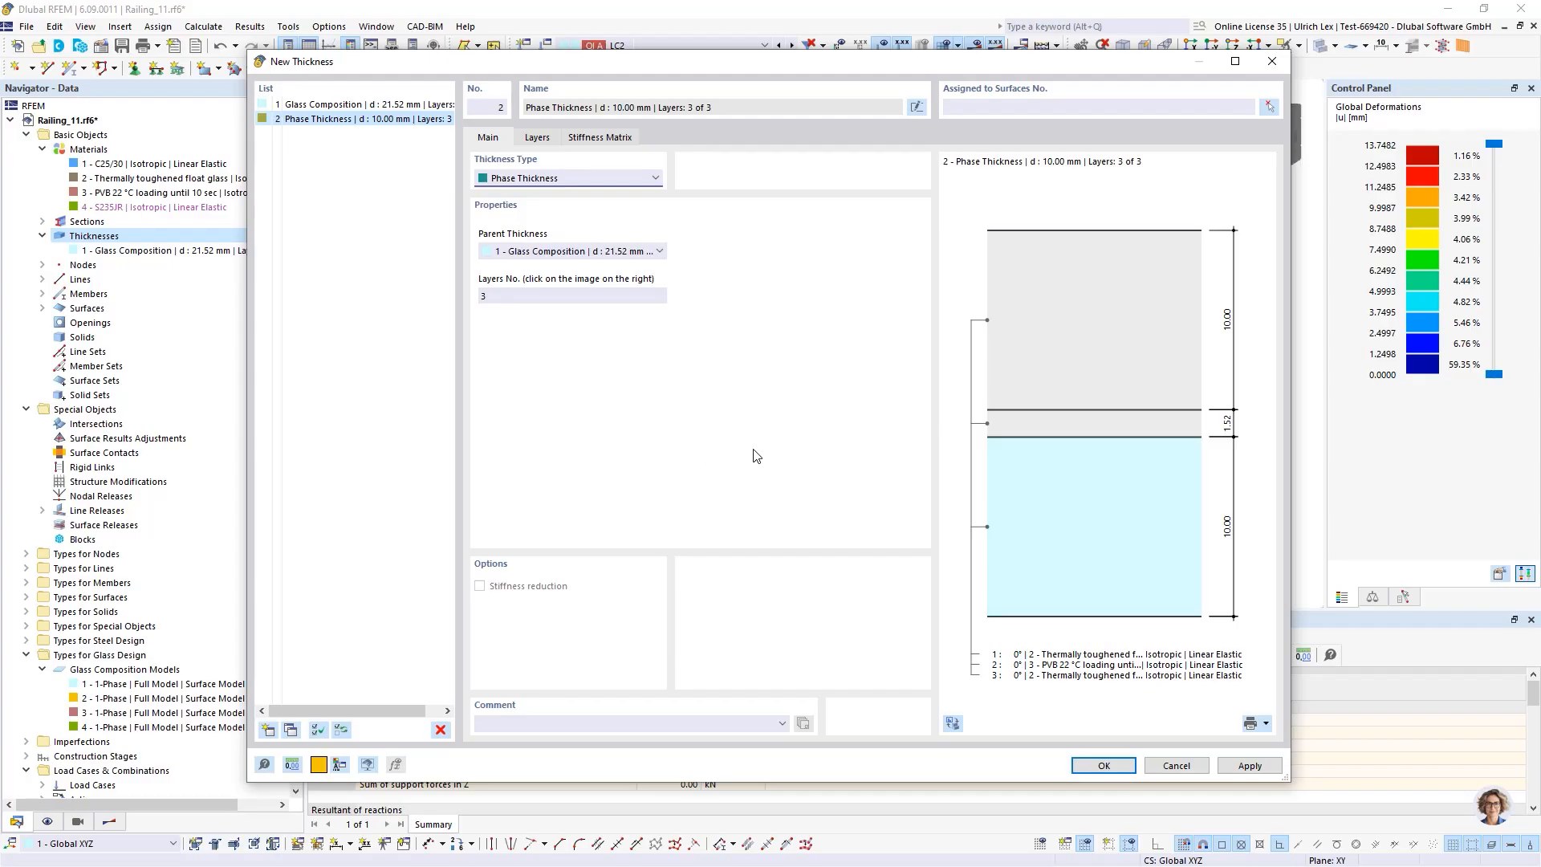
click(1118, 763)
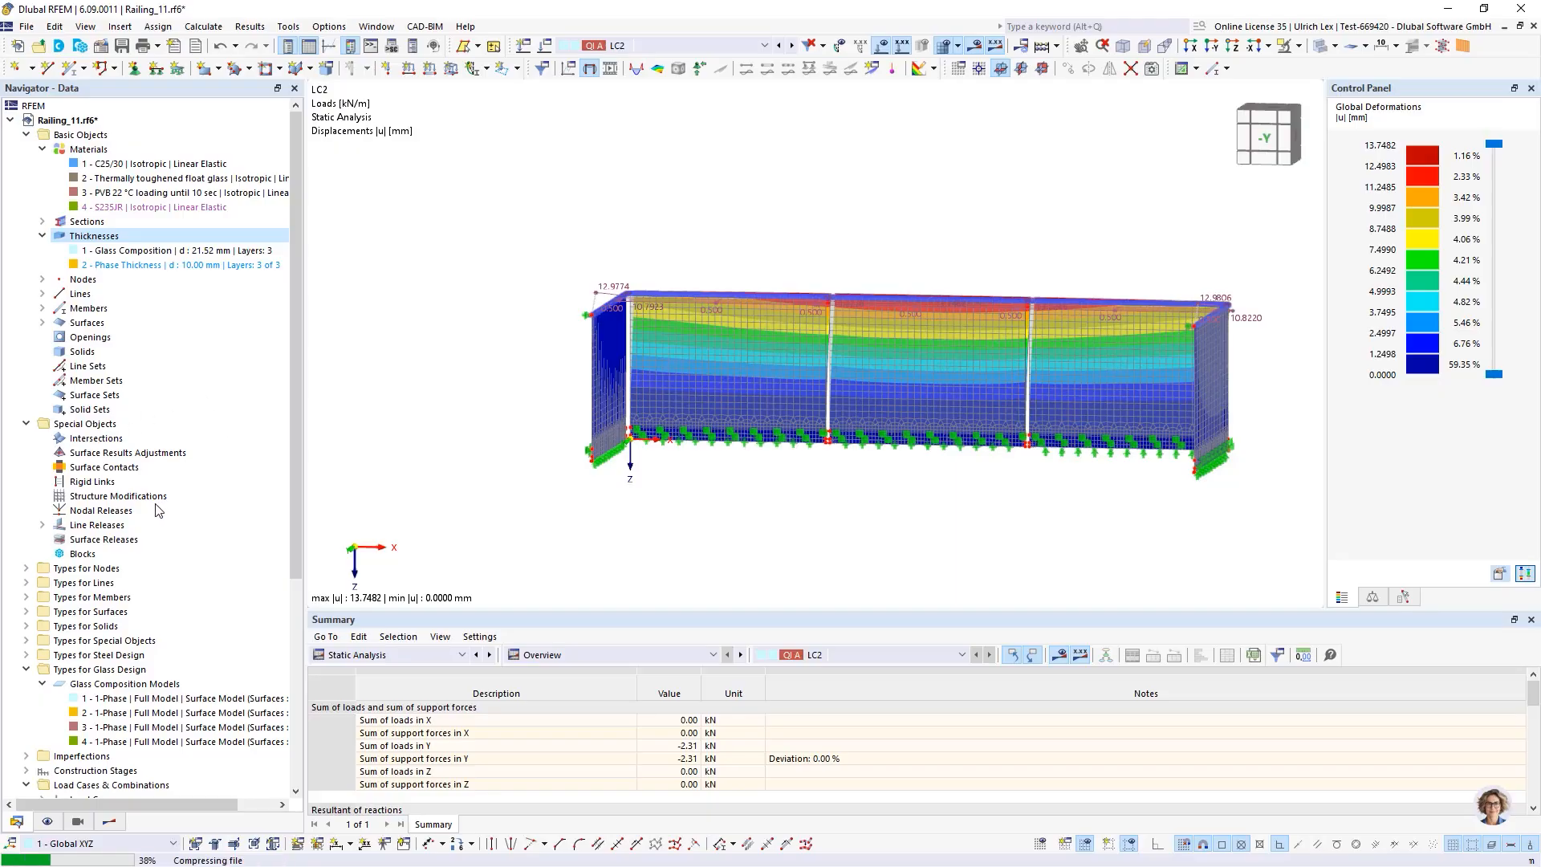
Add a fourth construction stage CS4 as a copy of CS1
scroll(95, 581, down, 2)
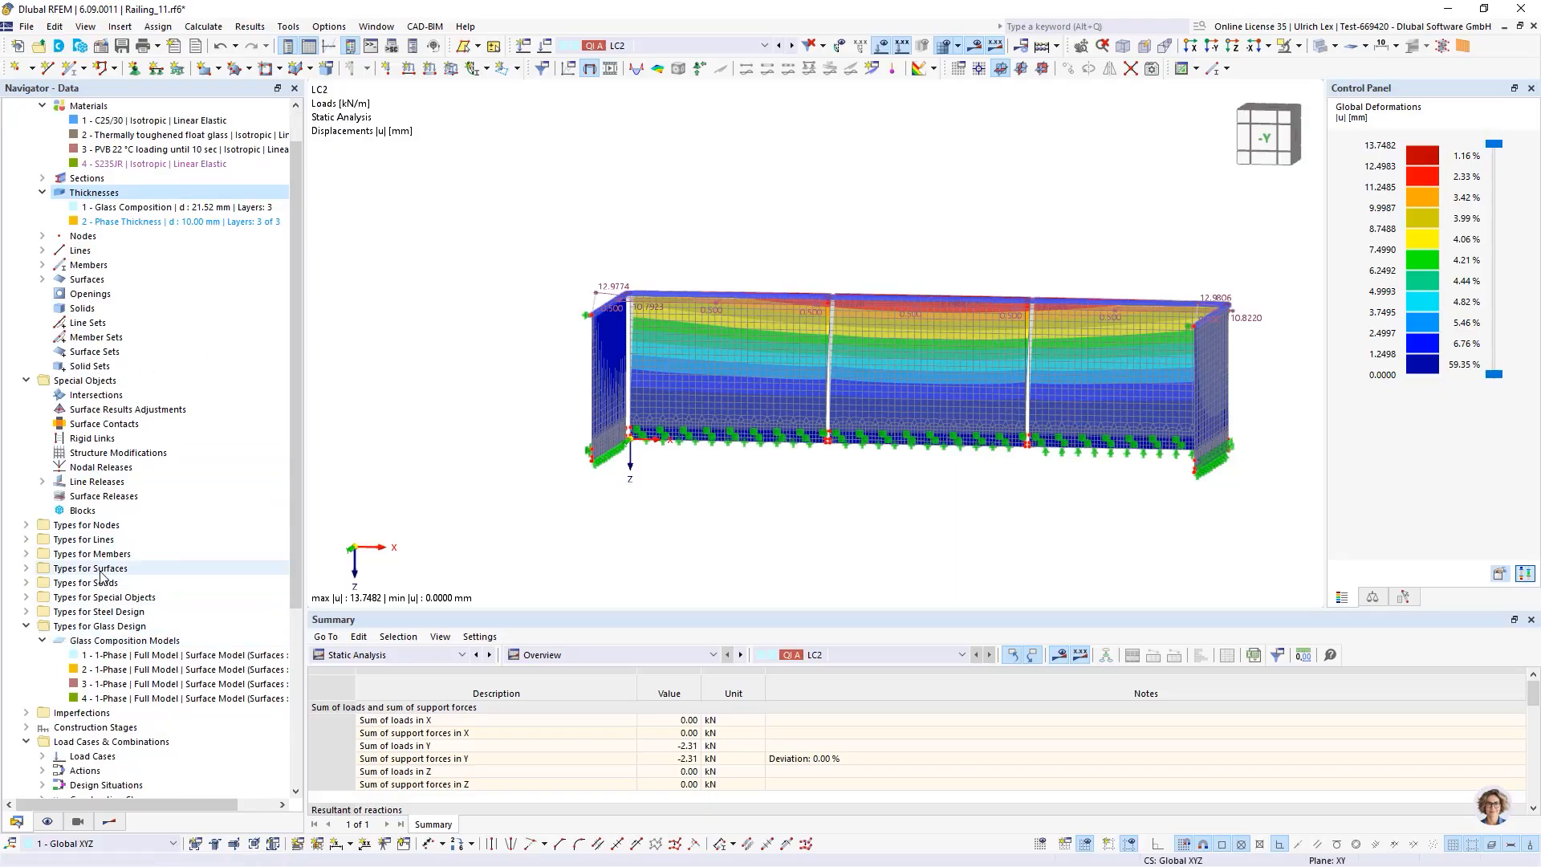
double_click(95, 684)
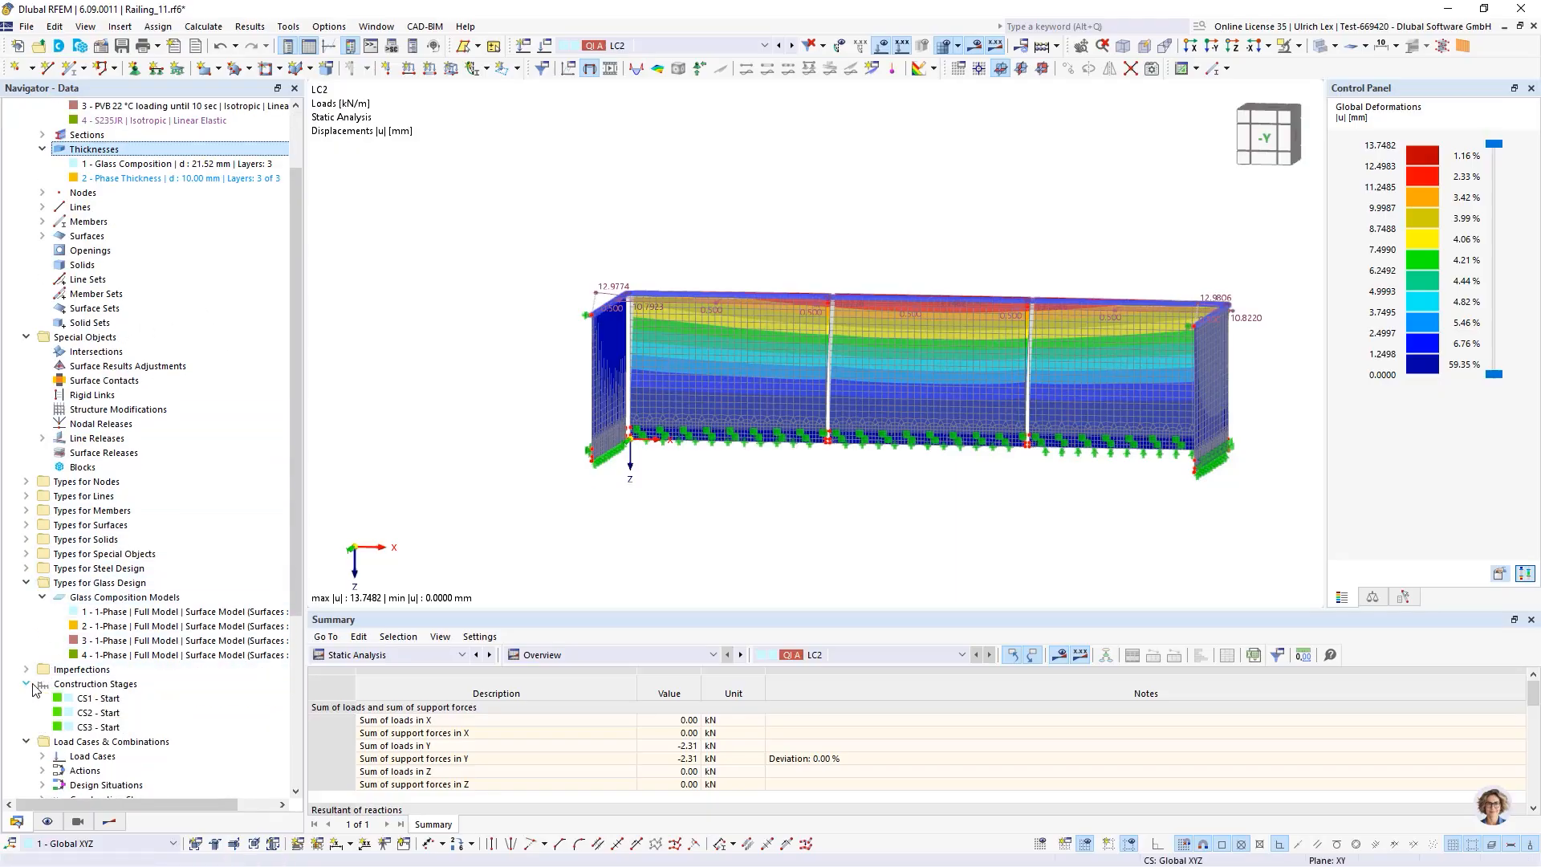
right_click(90, 688)
click(121, 715)
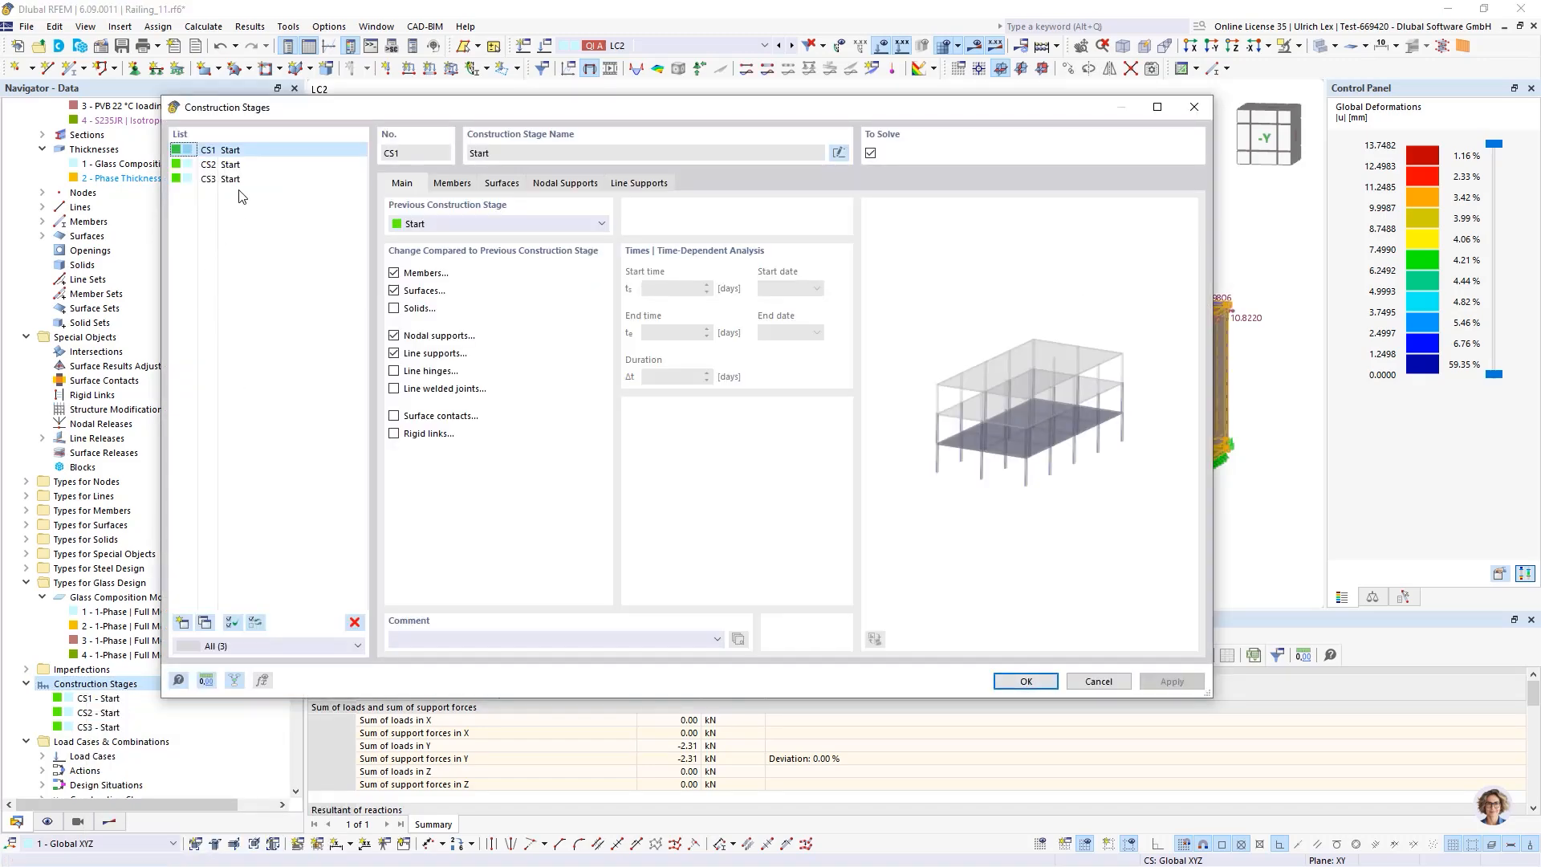
click(207, 623)
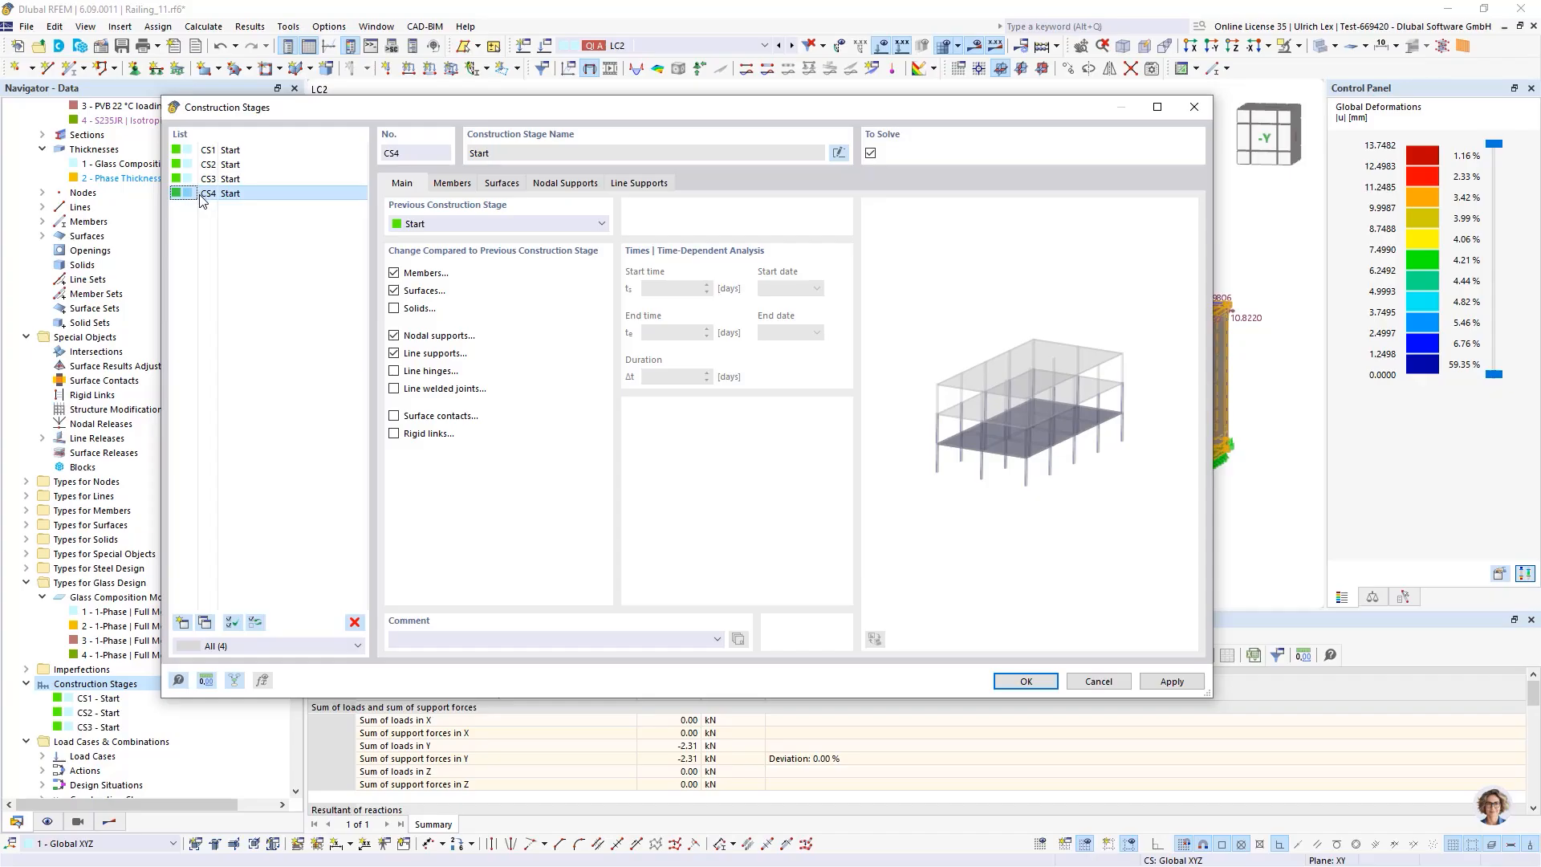
Add a surface property modification in CS4 for surfaces 4-6 picked in the model
click(502, 184)
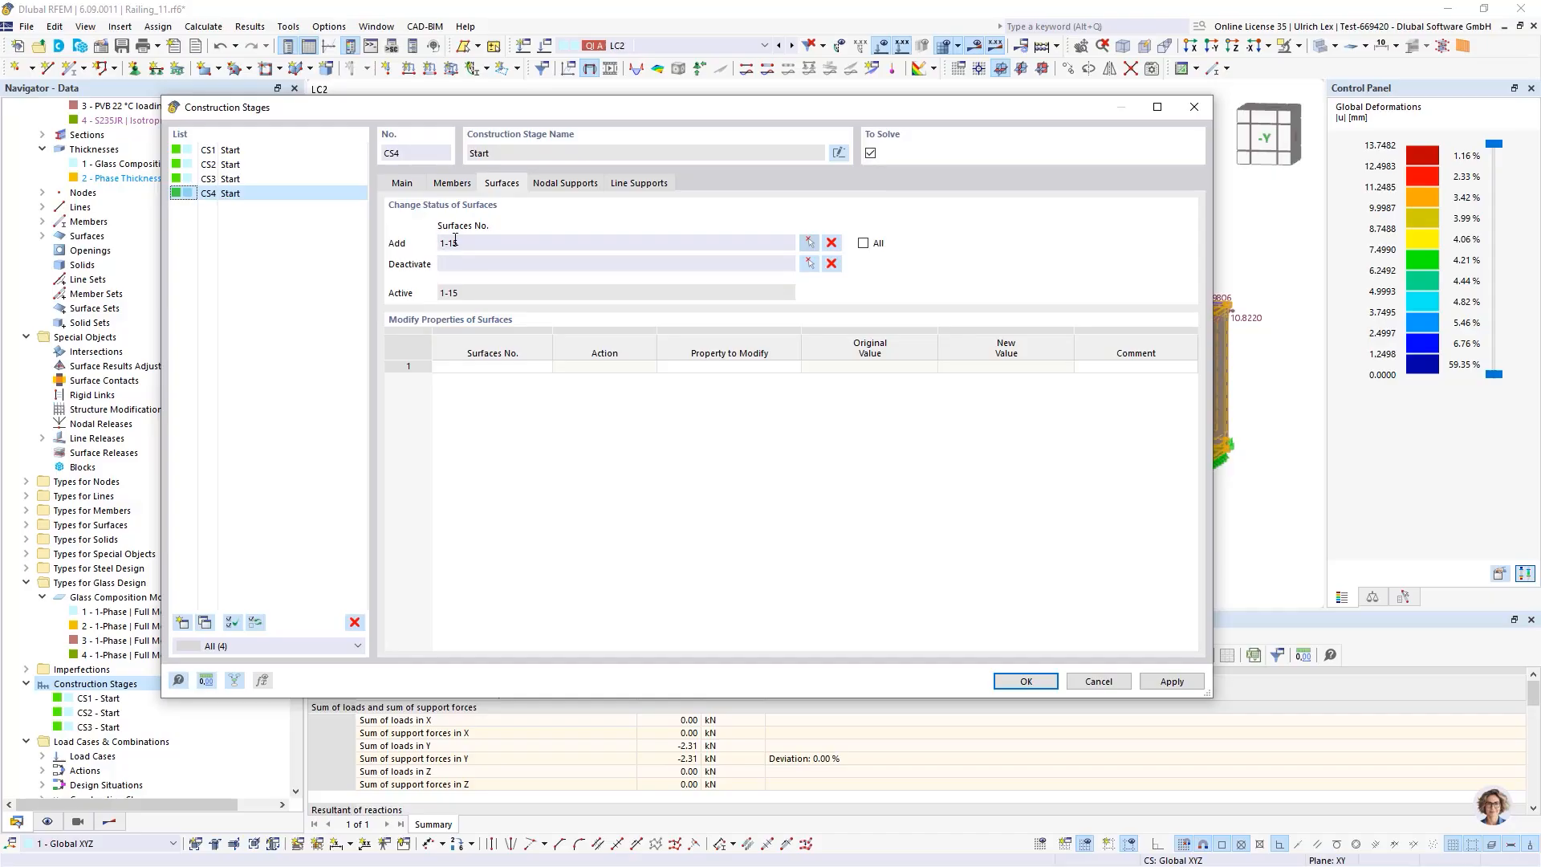
click(464, 366)
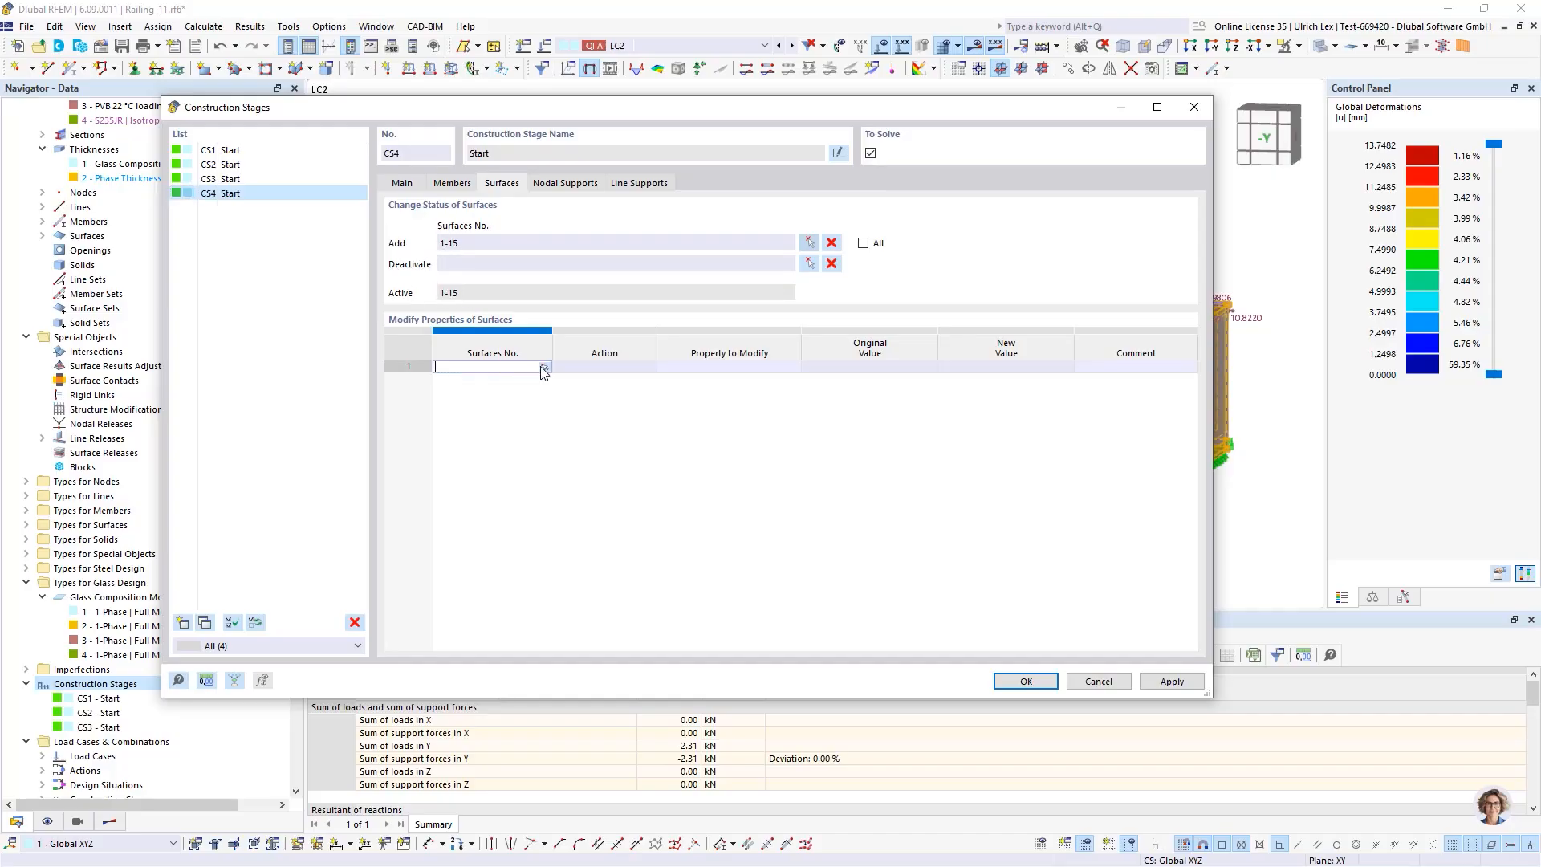
click(545, 367)
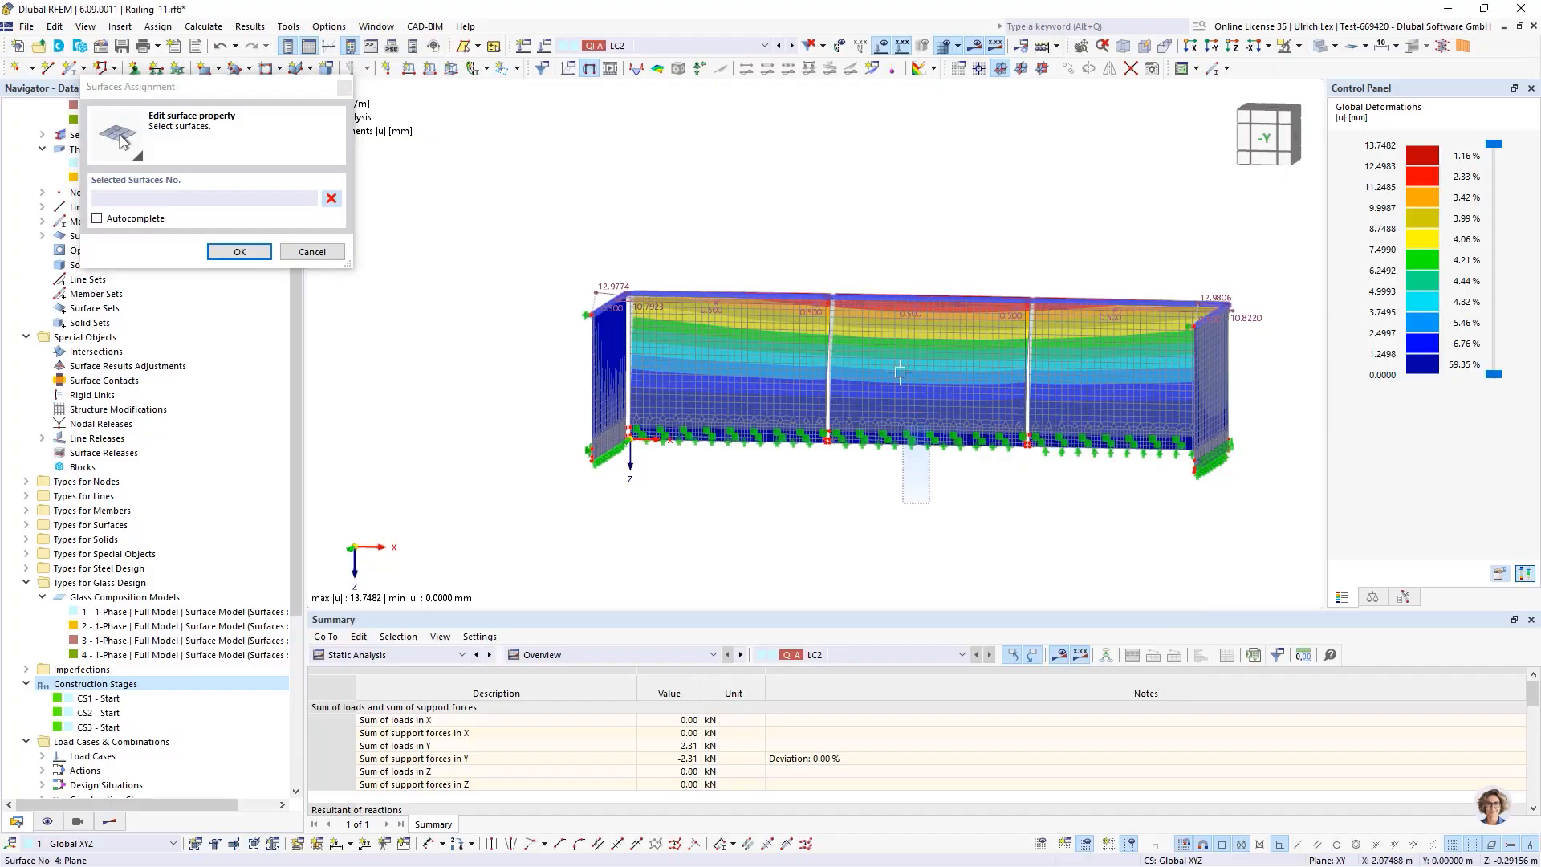
click(904, 290)
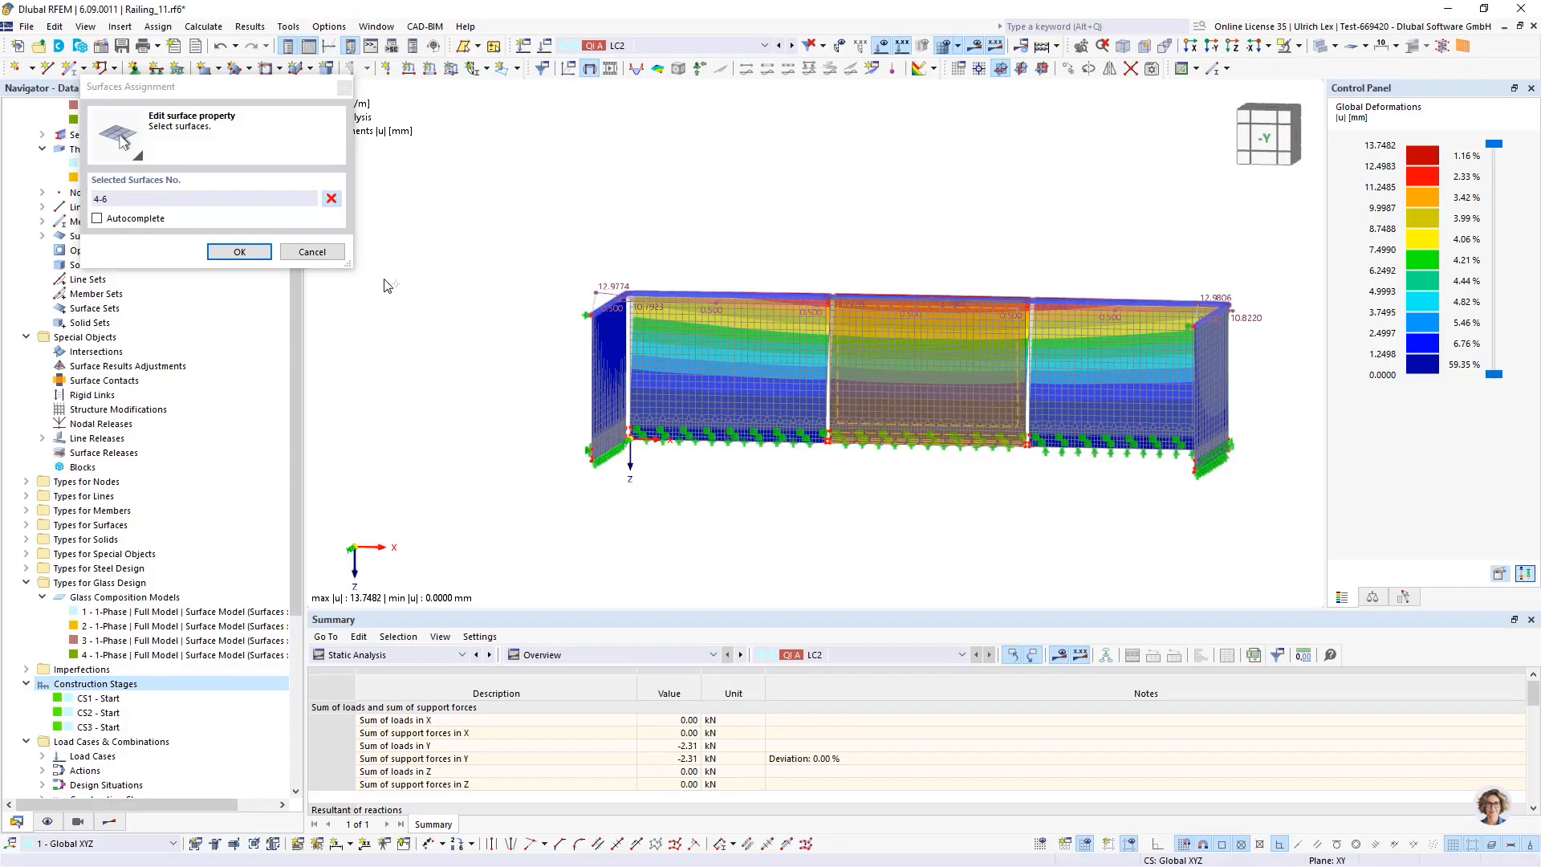
click(239, 252)
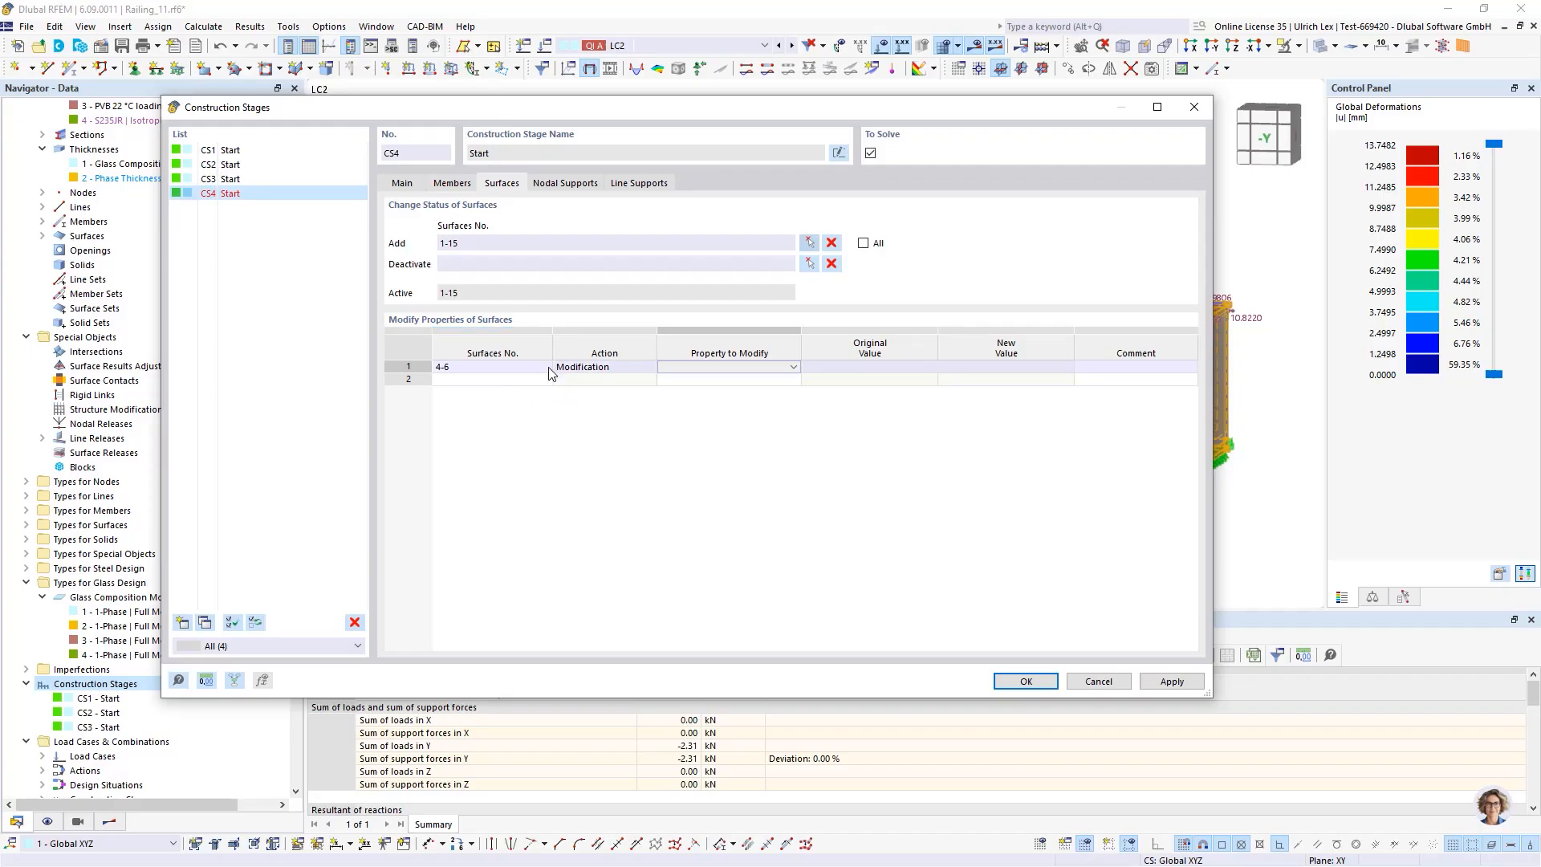
Modify the thickness of surfaces 4-6 in CS4 to the phase thickness 2 and close the dialog
click(764, 367)
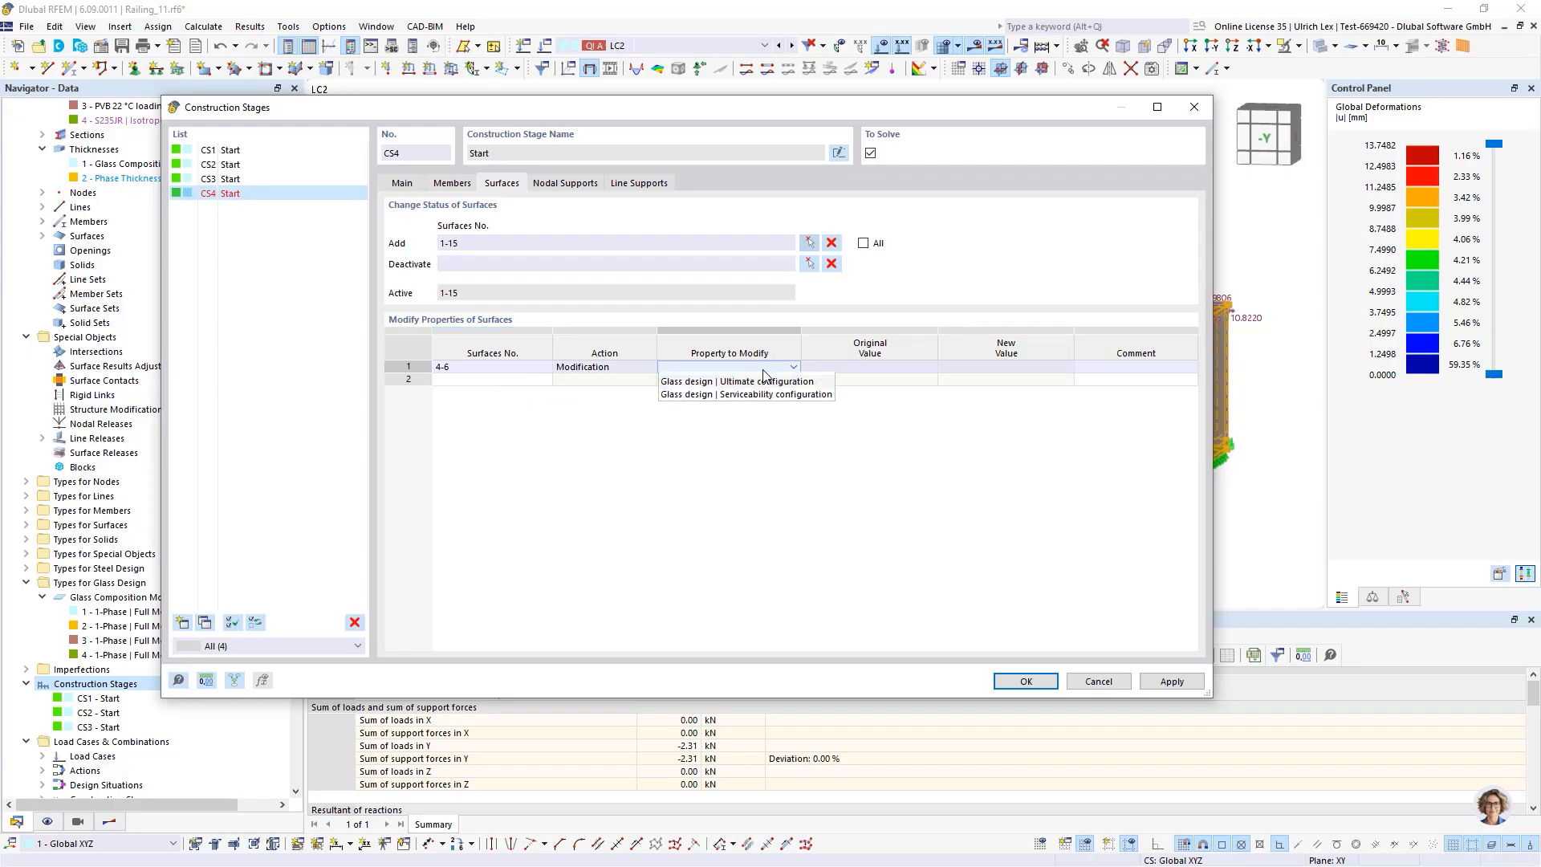
click(700, 380)
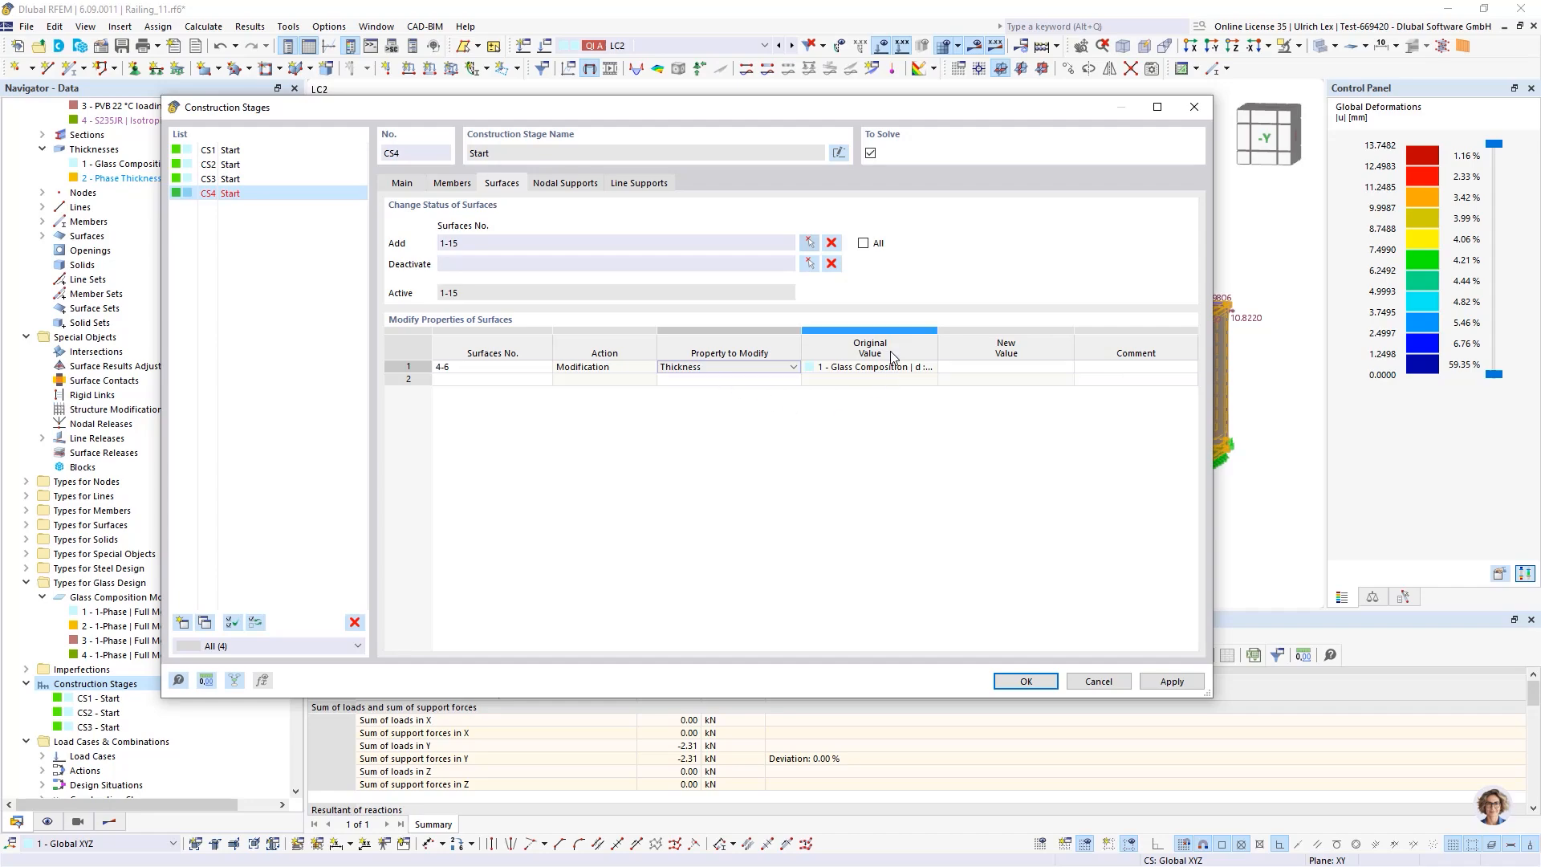
click(848, 371)
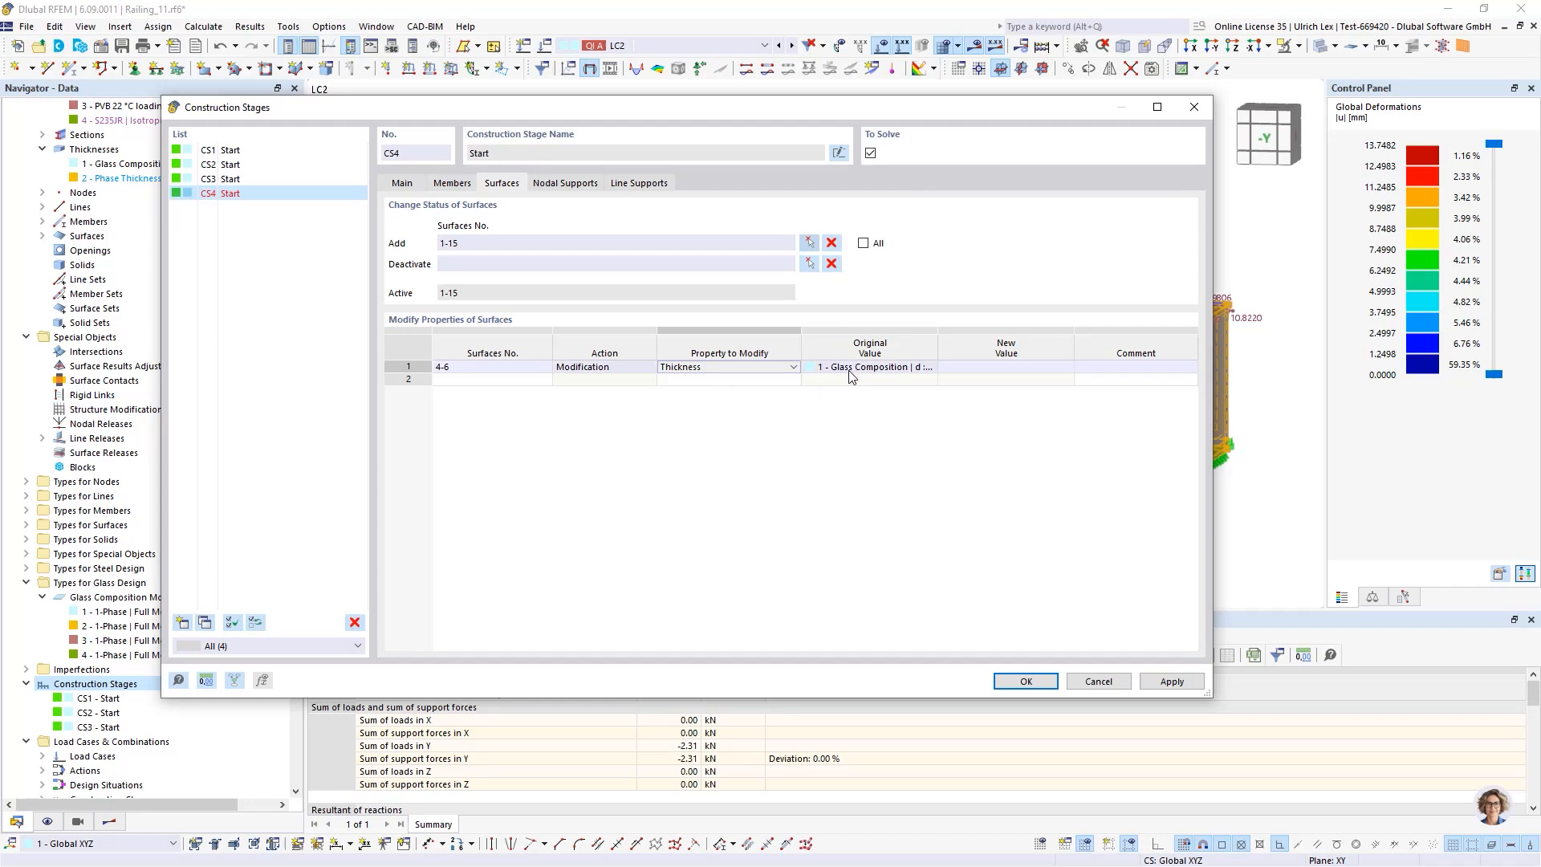
click(966, 367)
click(1055, 367)
click(1041, 379)
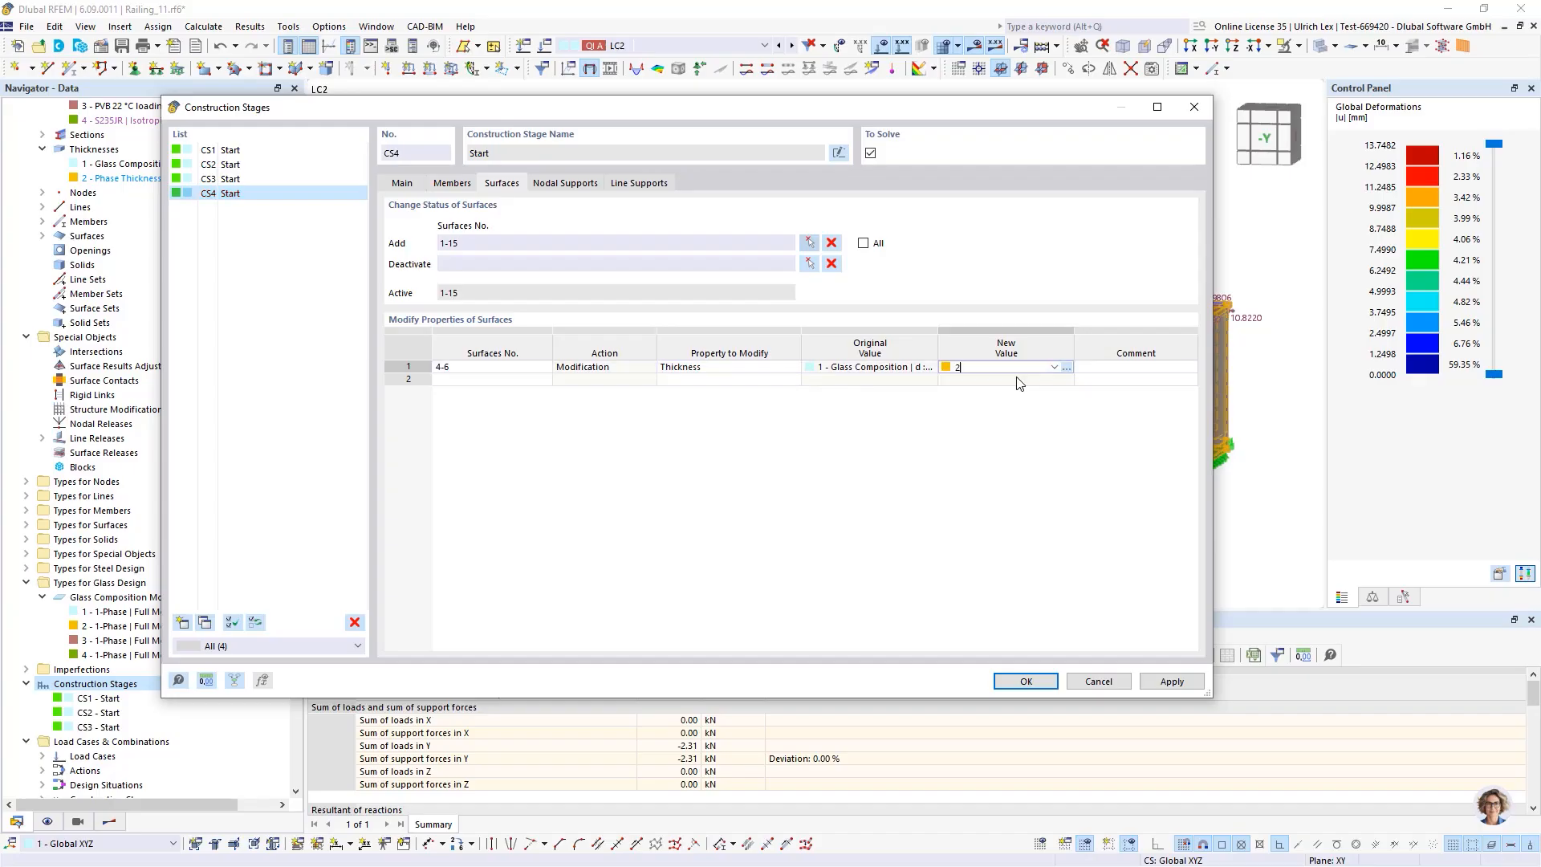
click(975, 370)
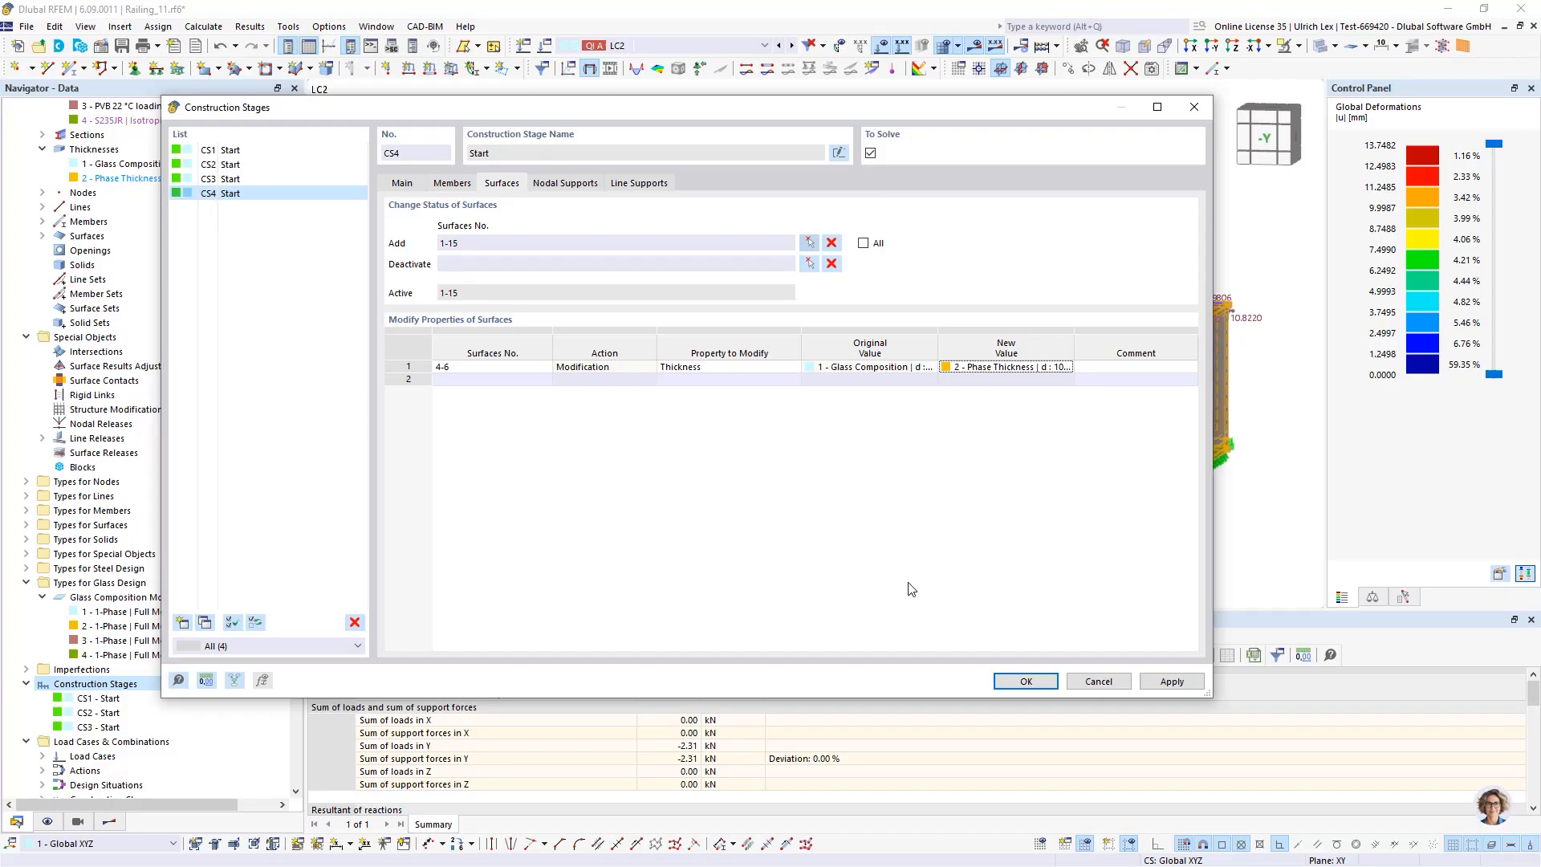
click(1011, 684)
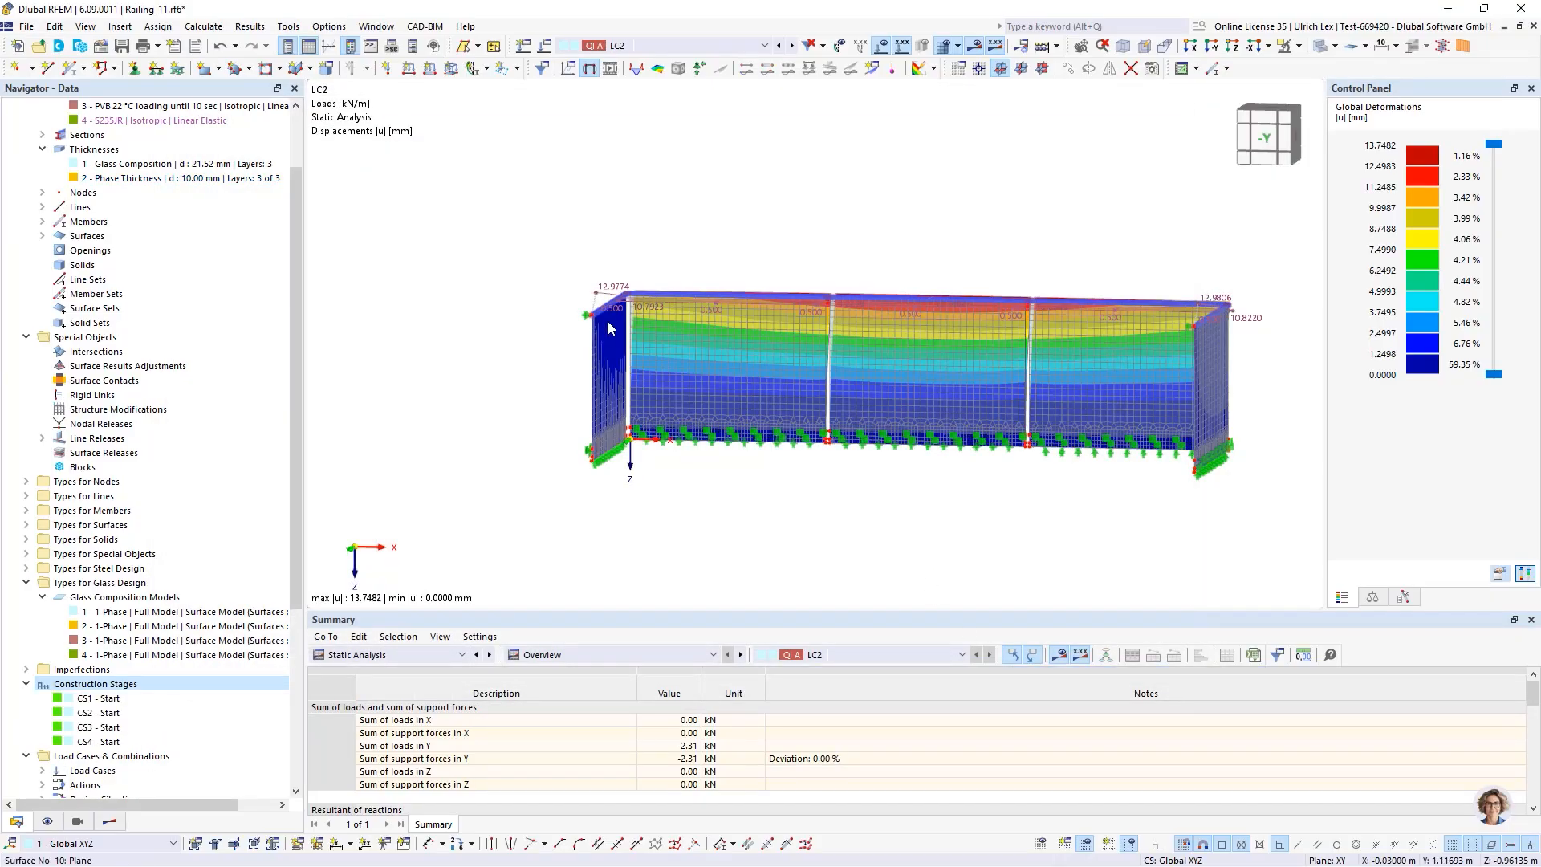
Display construction stage CS1 in the model view and turn off the mesh display
click(716, 41)
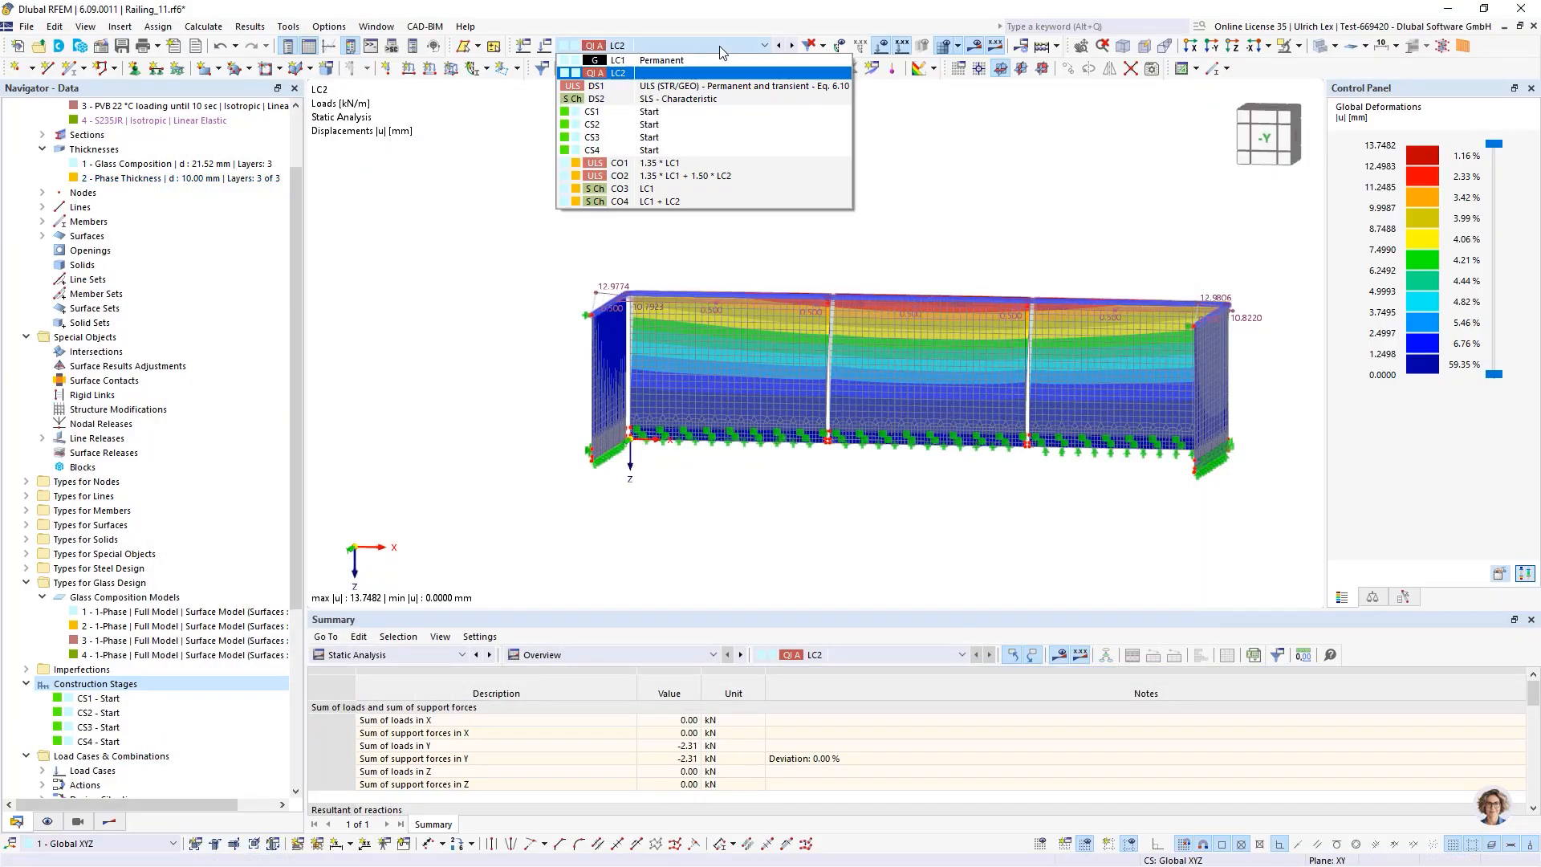
click(692, 113)
scroll(440, 193, down, 3)
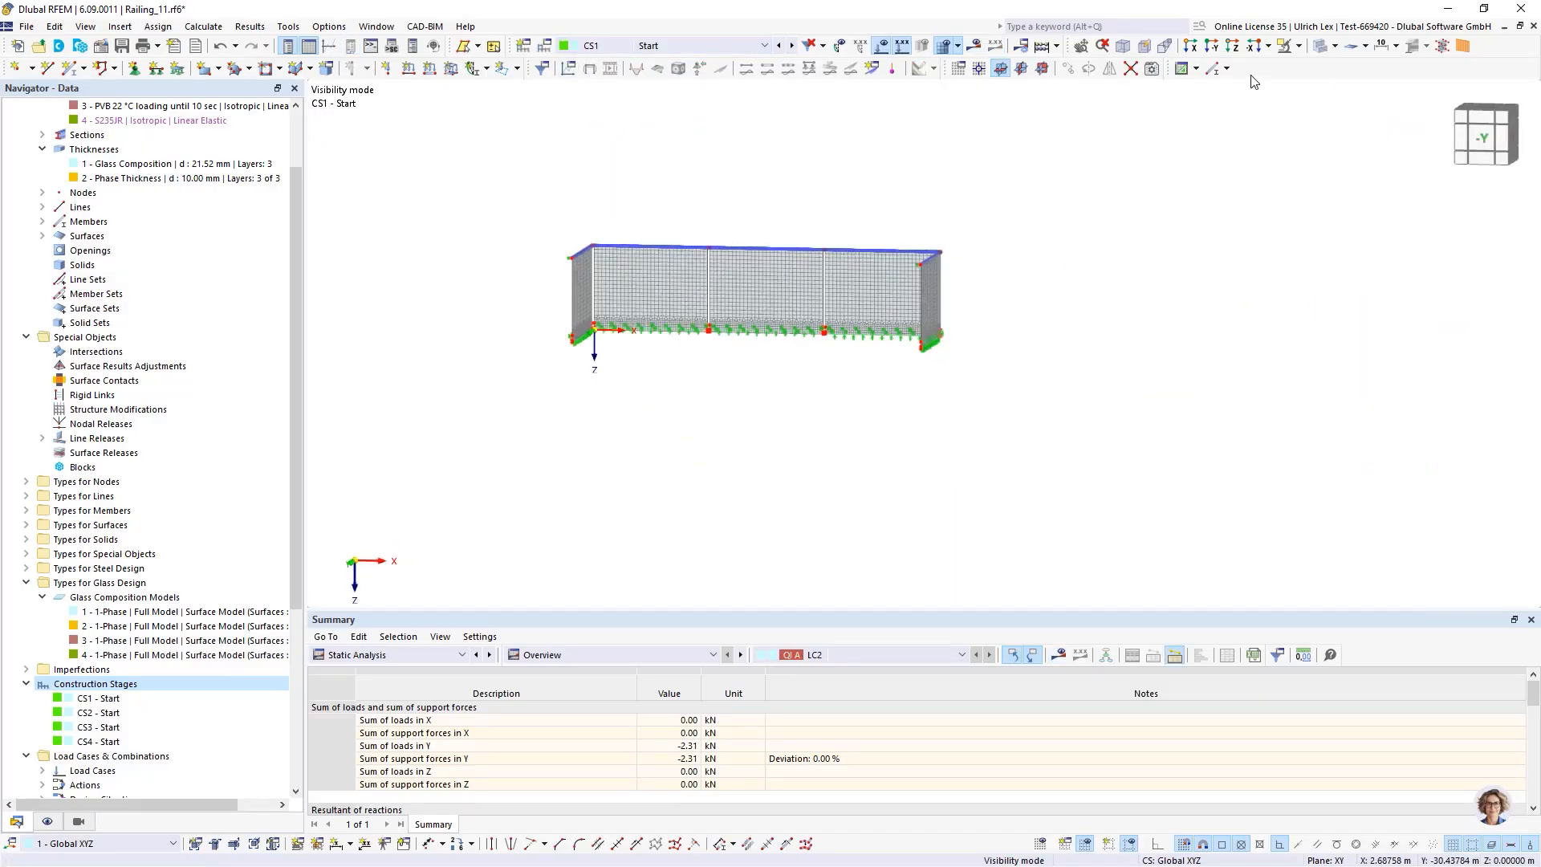
click(1325, 48)
click(1324, 49)
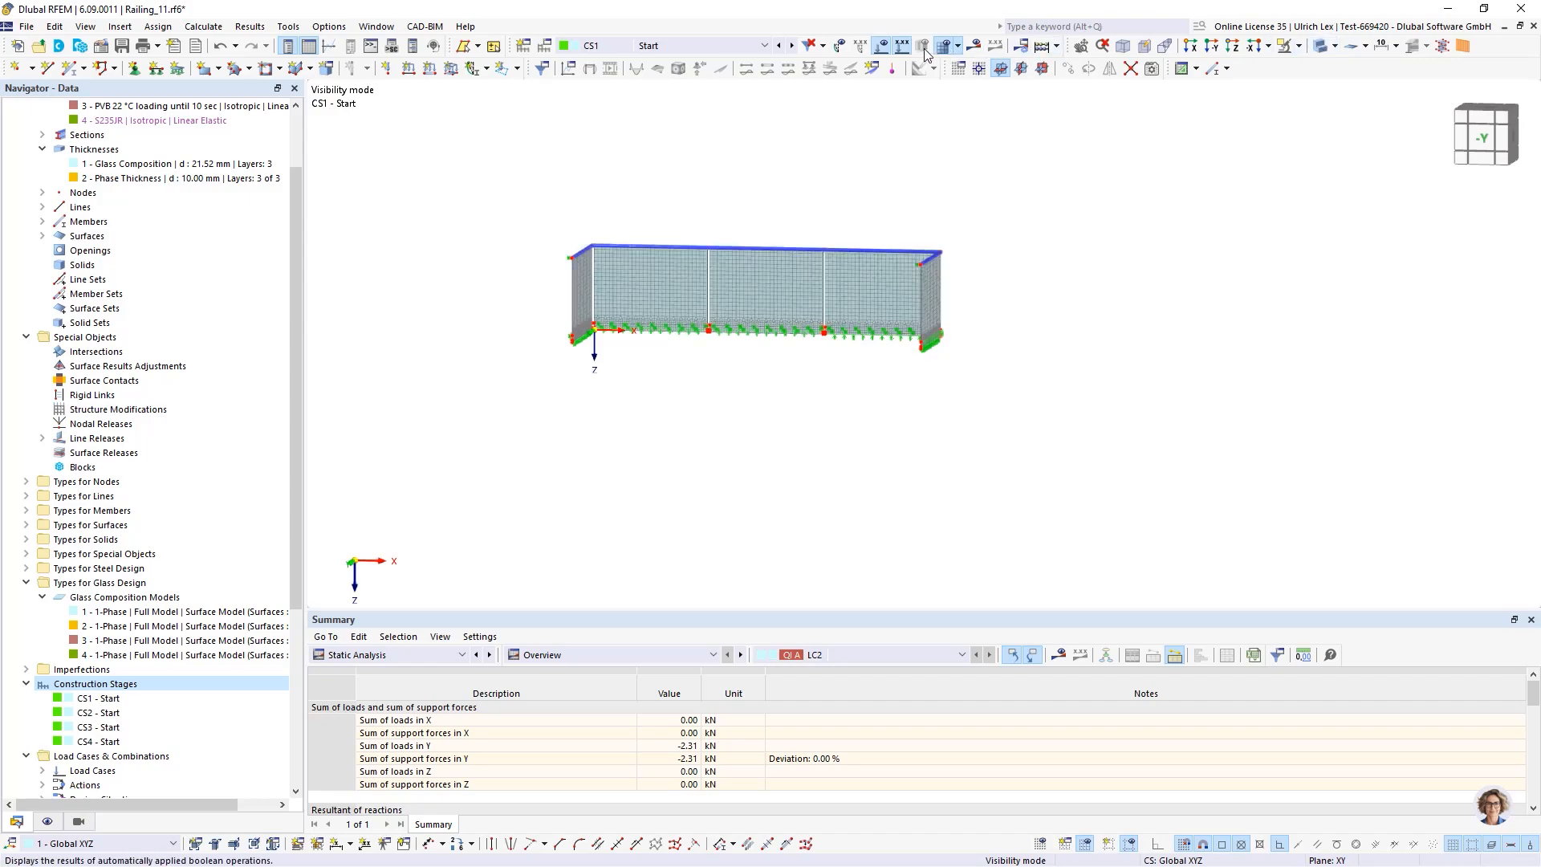
click(958, 48)
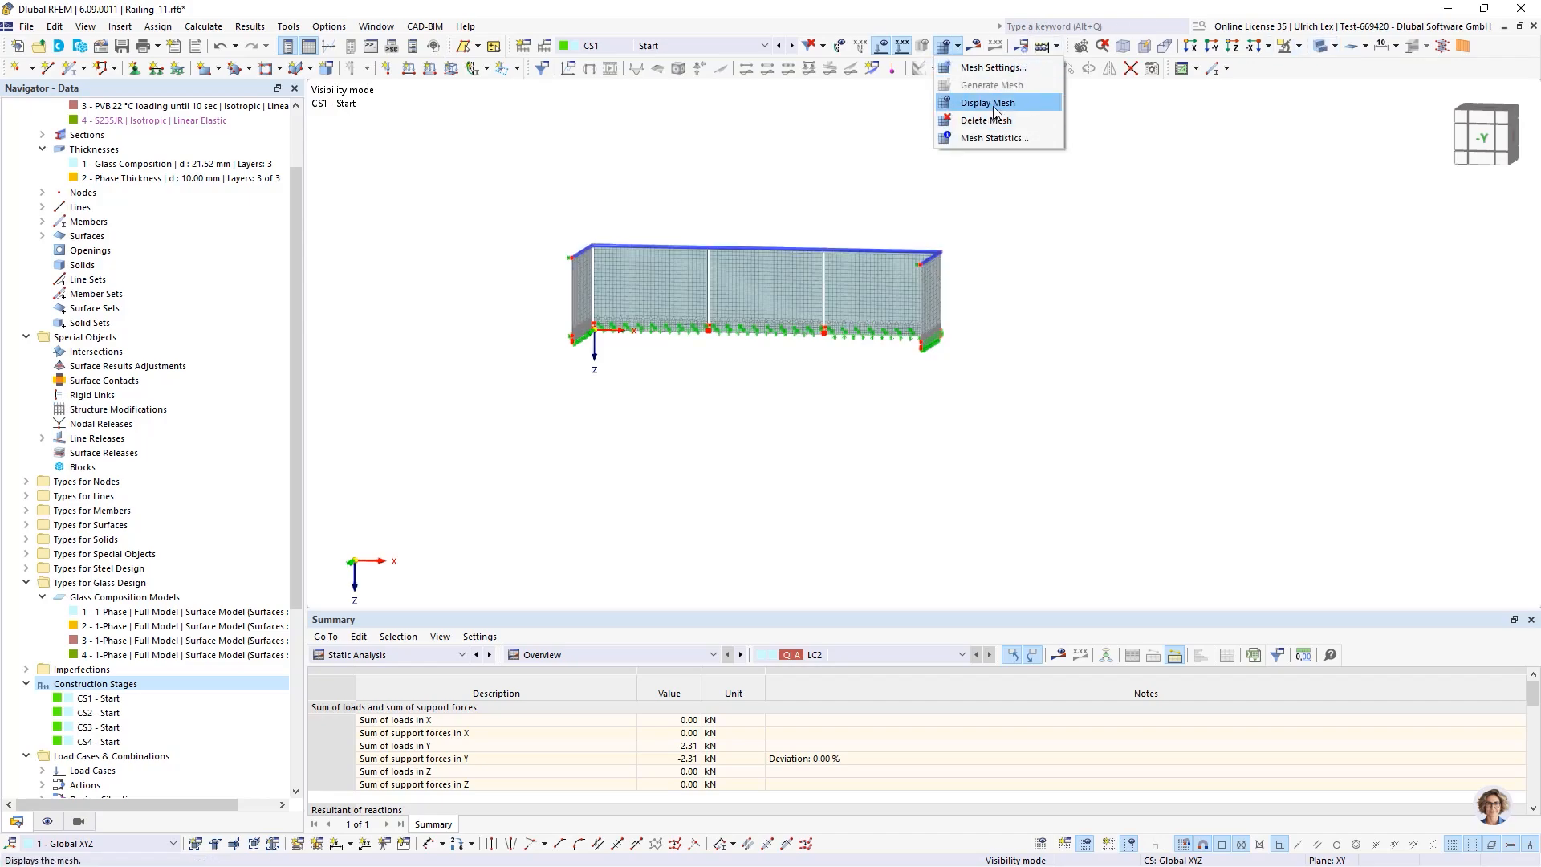
click(994, 105)
scroll(794, 240, up, 2)
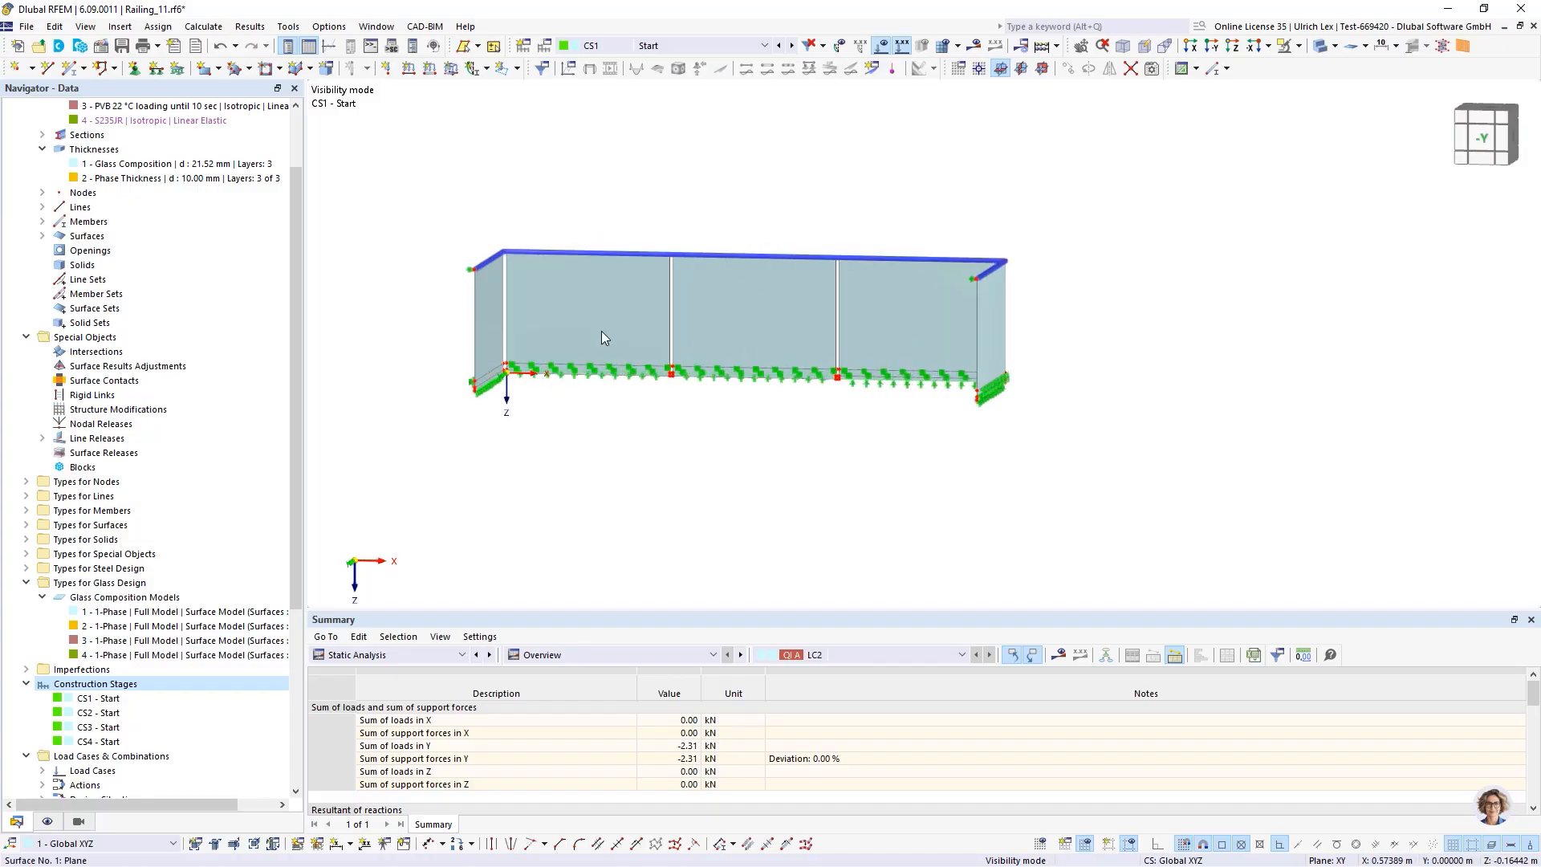
Step through construction stages CS2, CS3 and CS4 to examine which glass panes each one removes
click(793, 46)
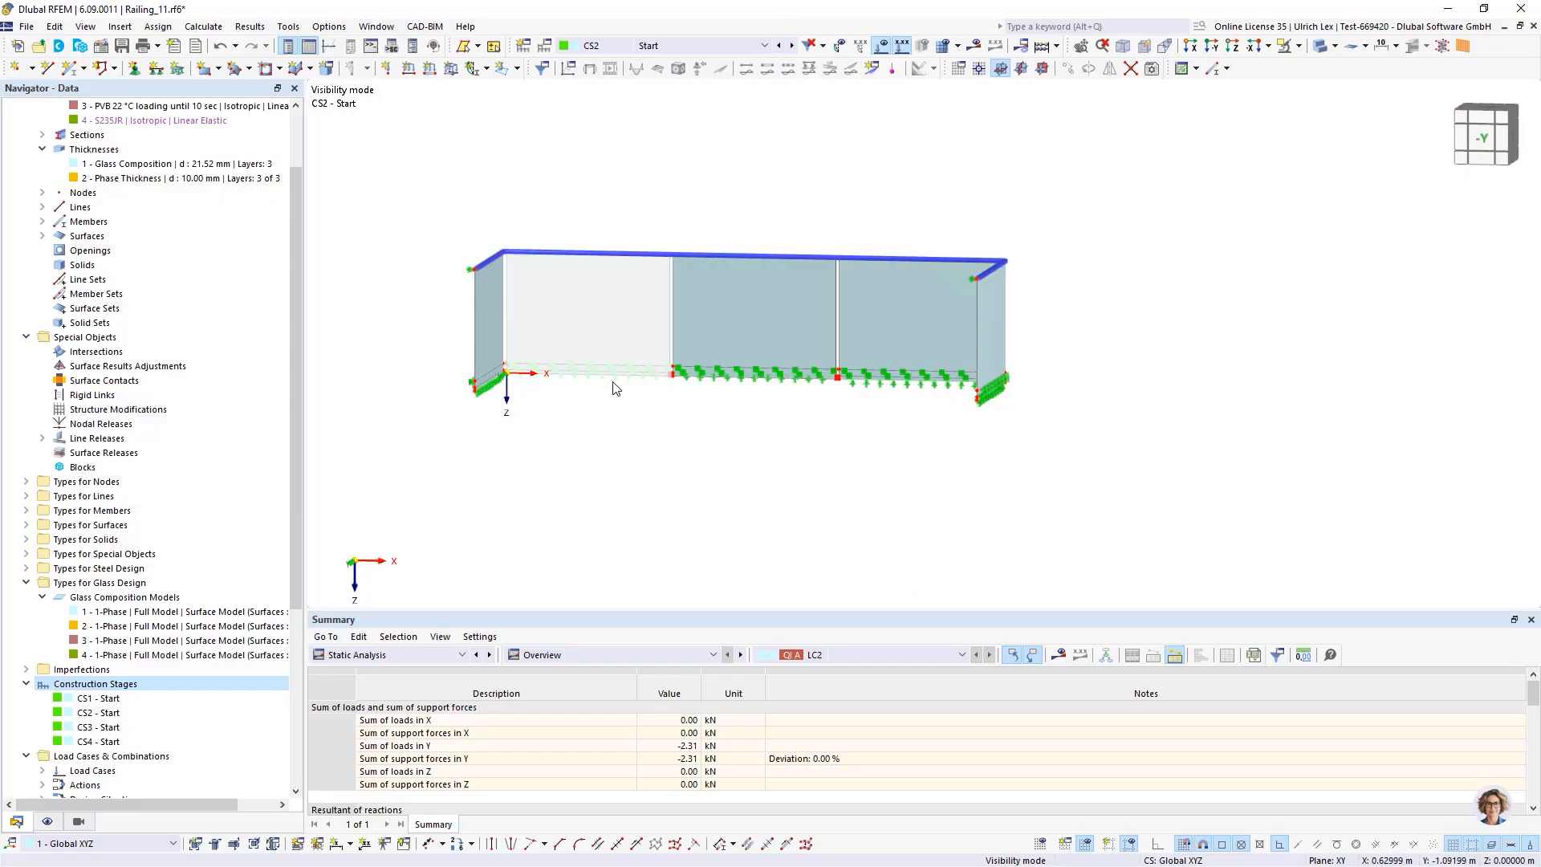
click(793, 46)
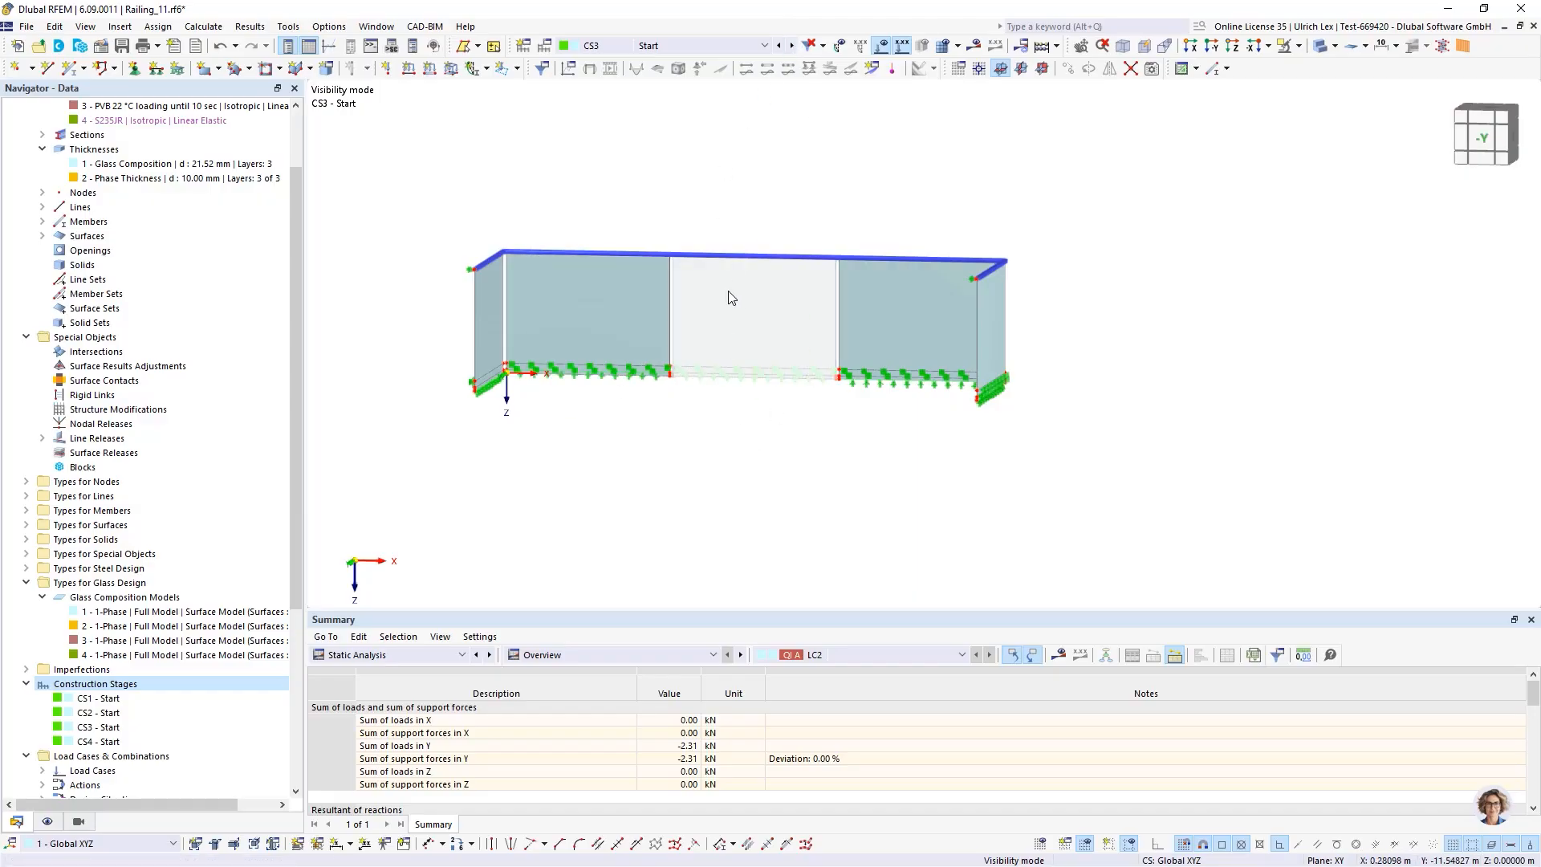
click(794, 47)
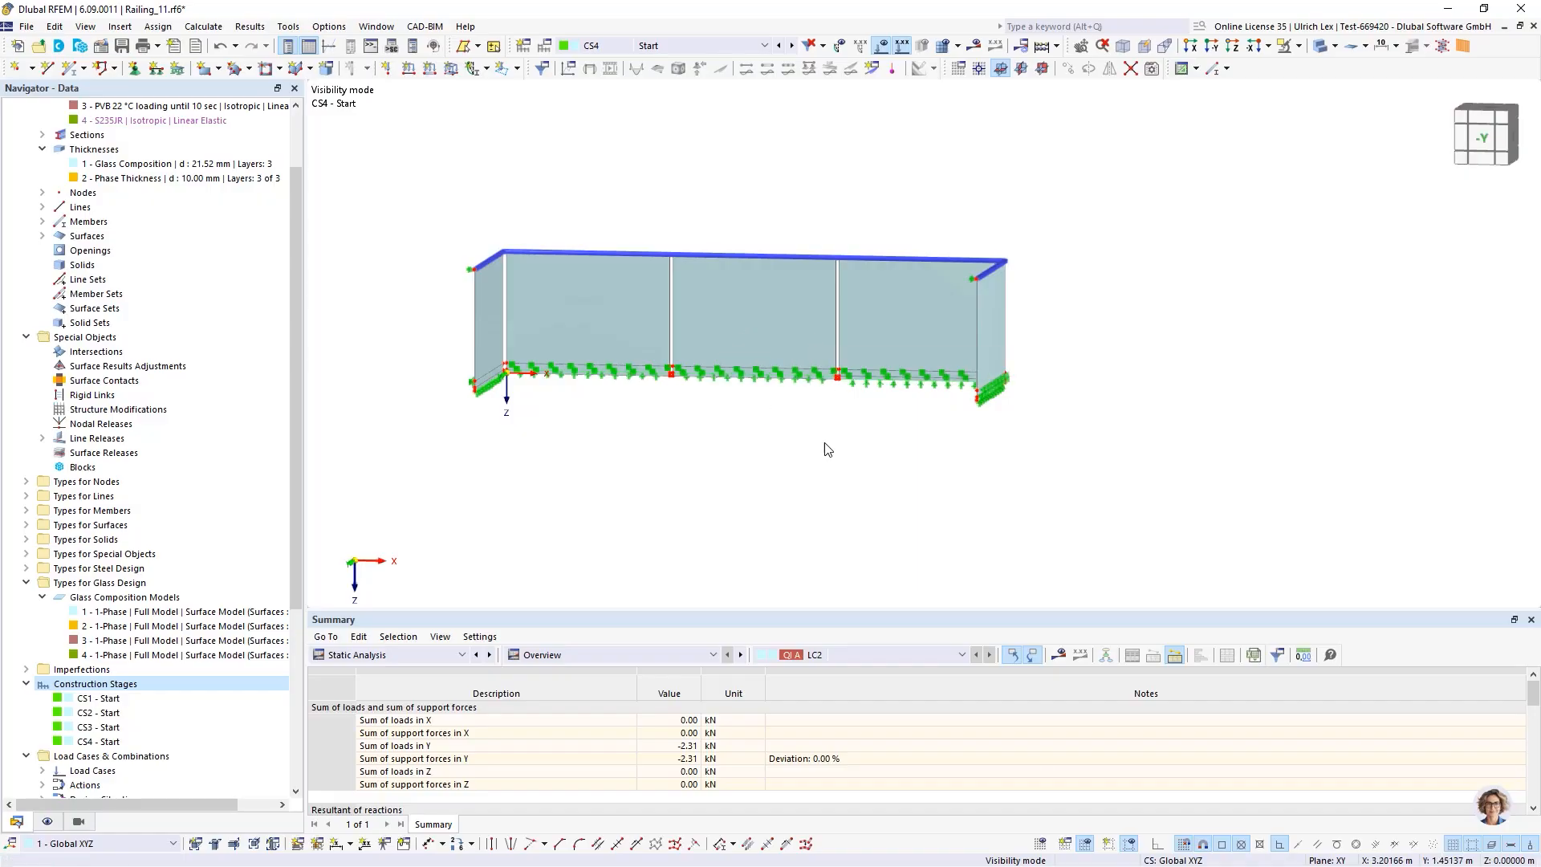
Open the load cases and combinations settings and assign LC1 and LC2 to construction stage CS1
click(545, 48)
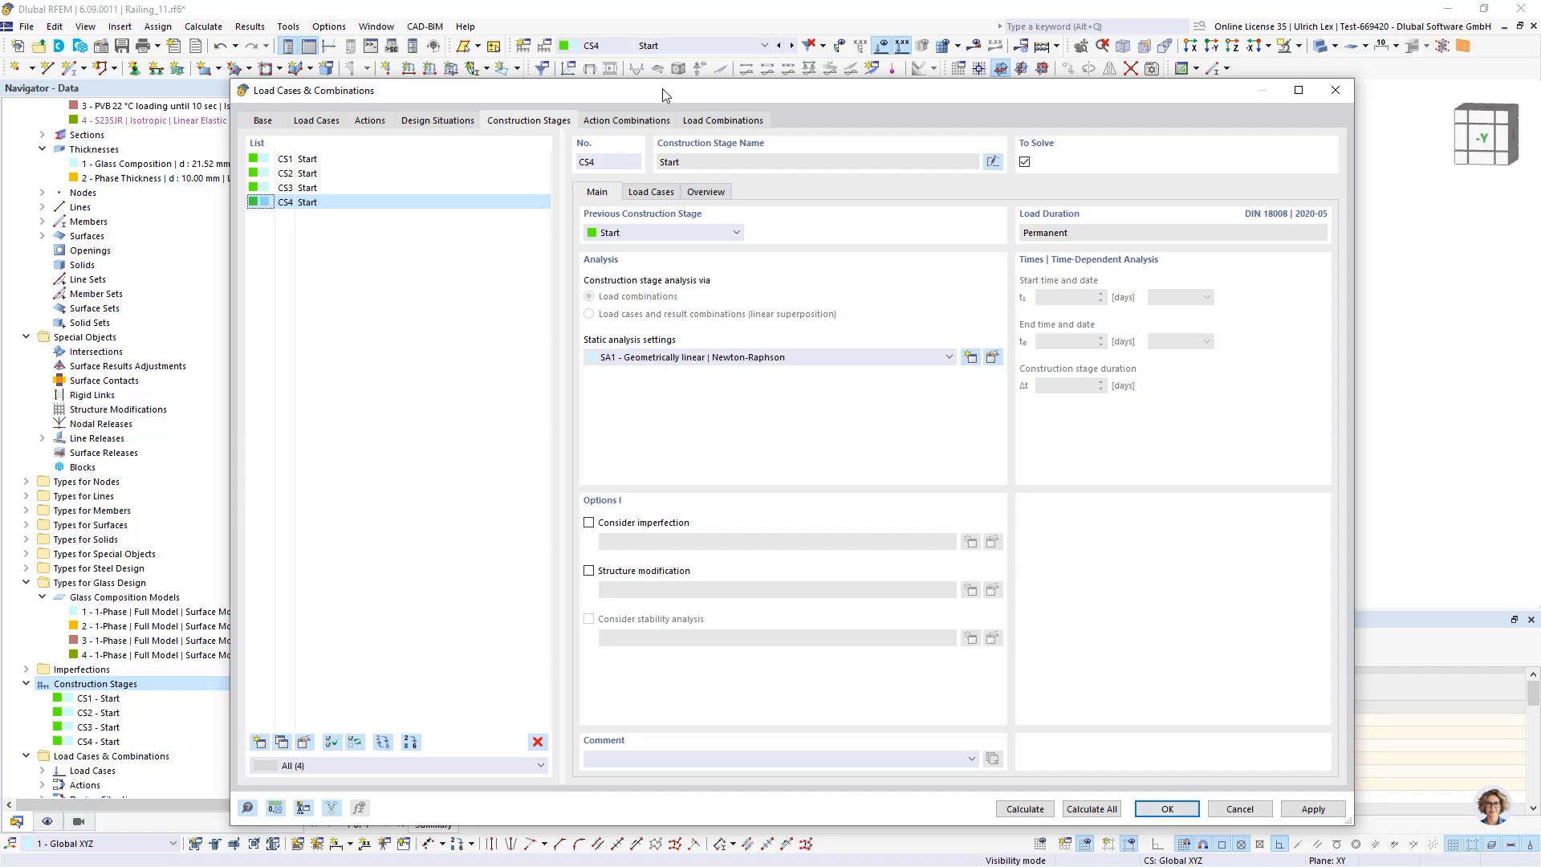
drag(663, 88, 699, 86)
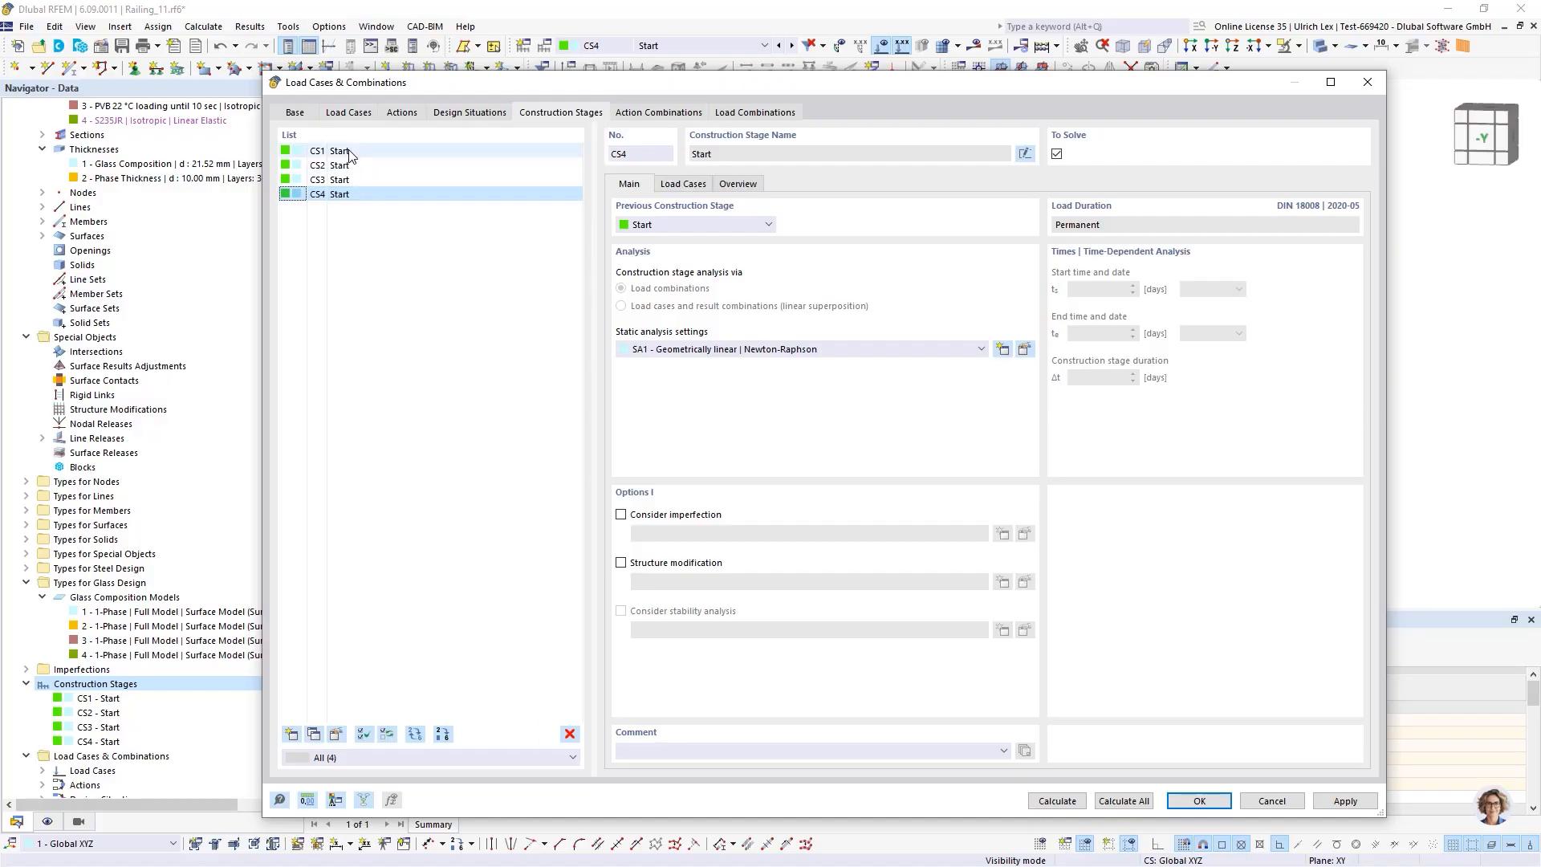
click(383, 153)
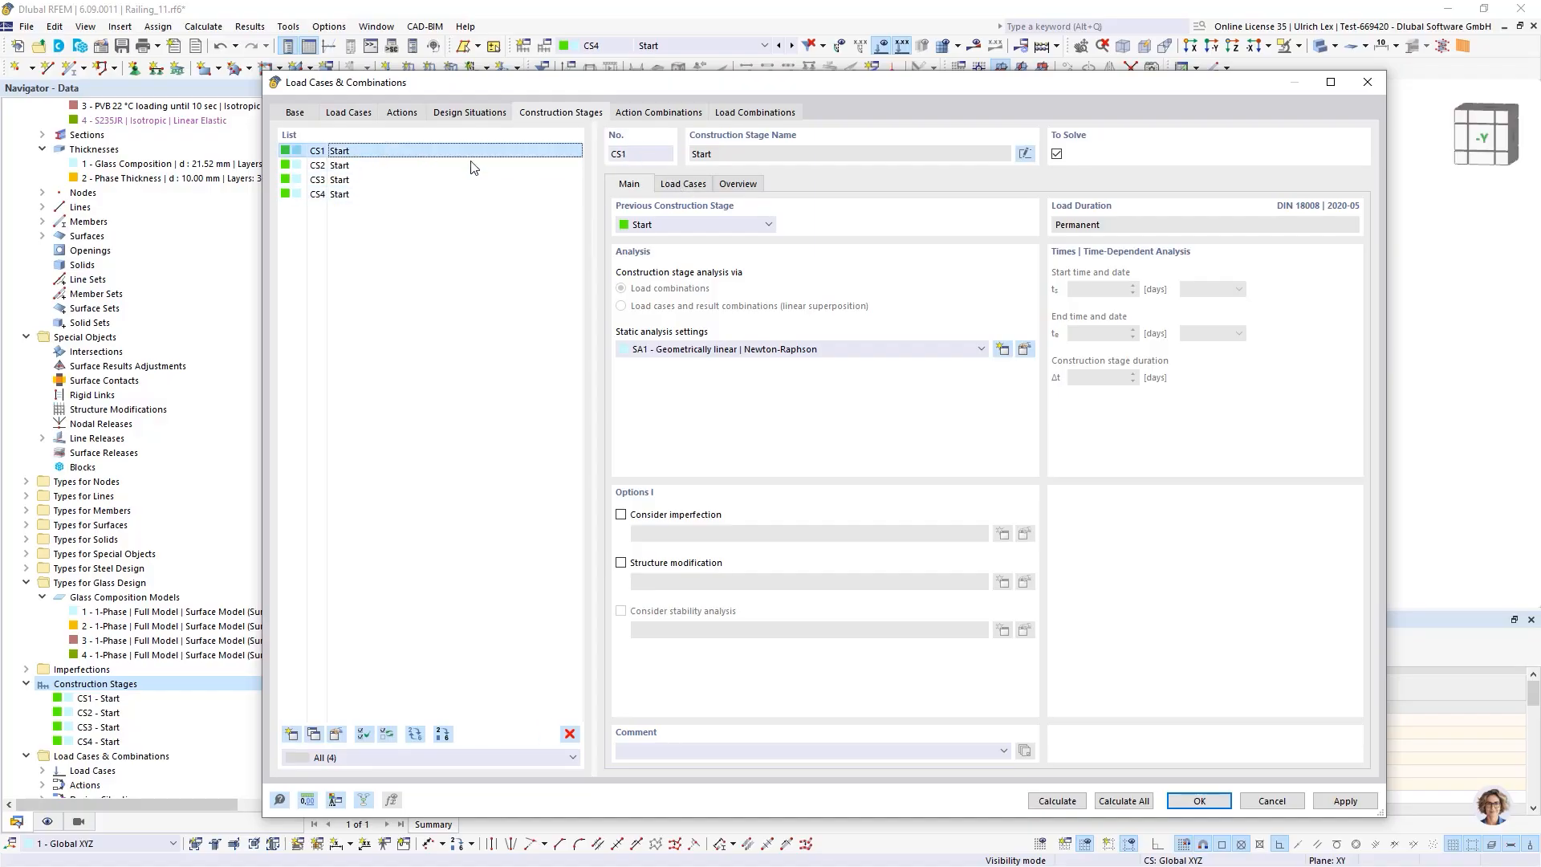
click(688, 185)
click(646, 222)
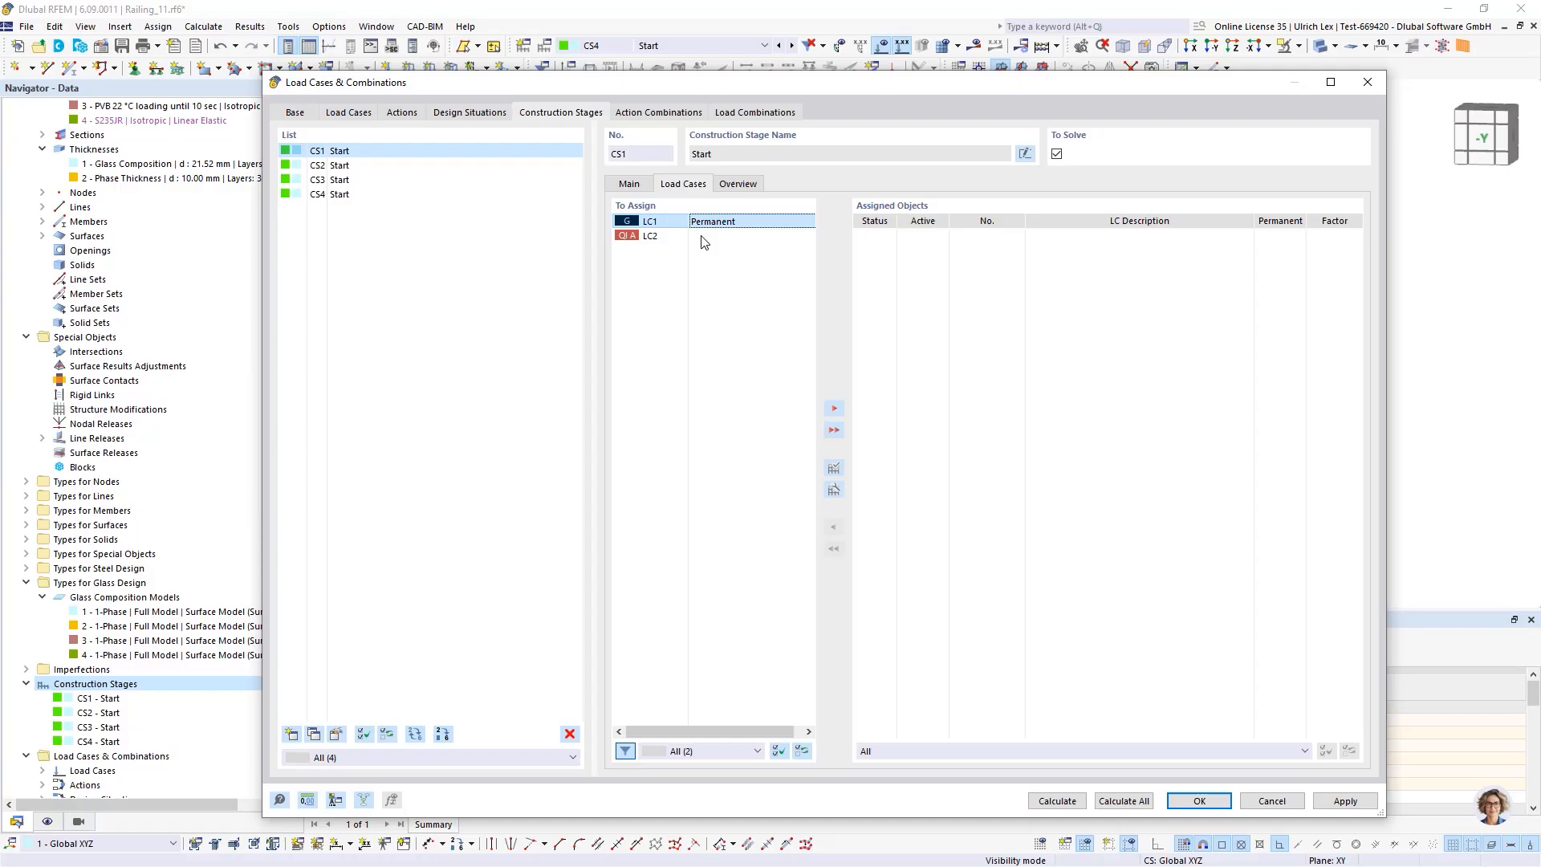
shift+click(648, 236)
click(834, 409)
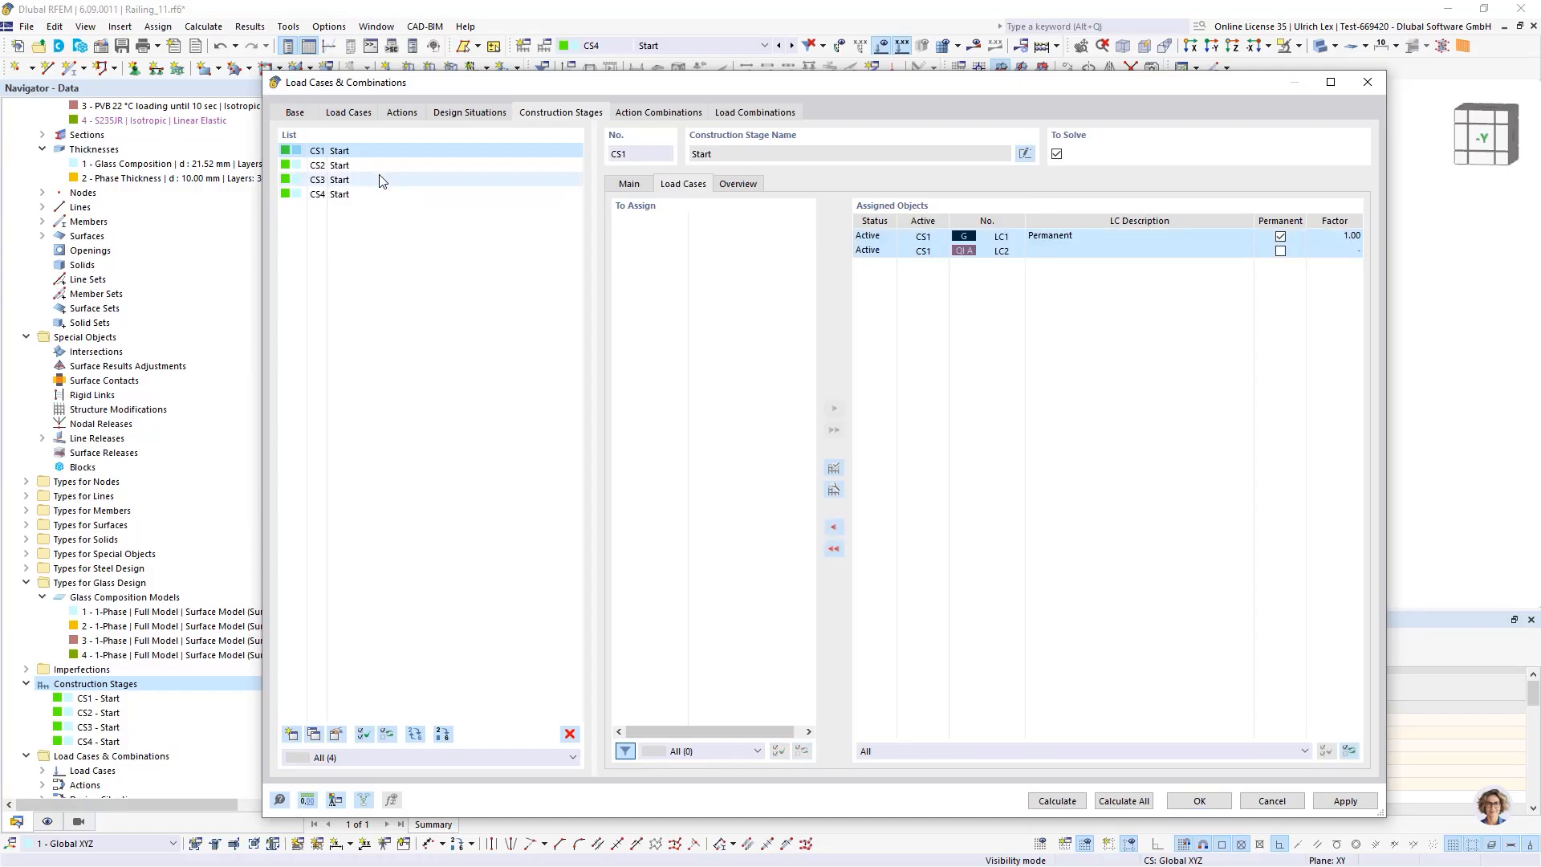
Assign load cases LC1 and LC2 to construction stage CS2
click(378, 166)
click(646, 222)
shift+click(650, 235)
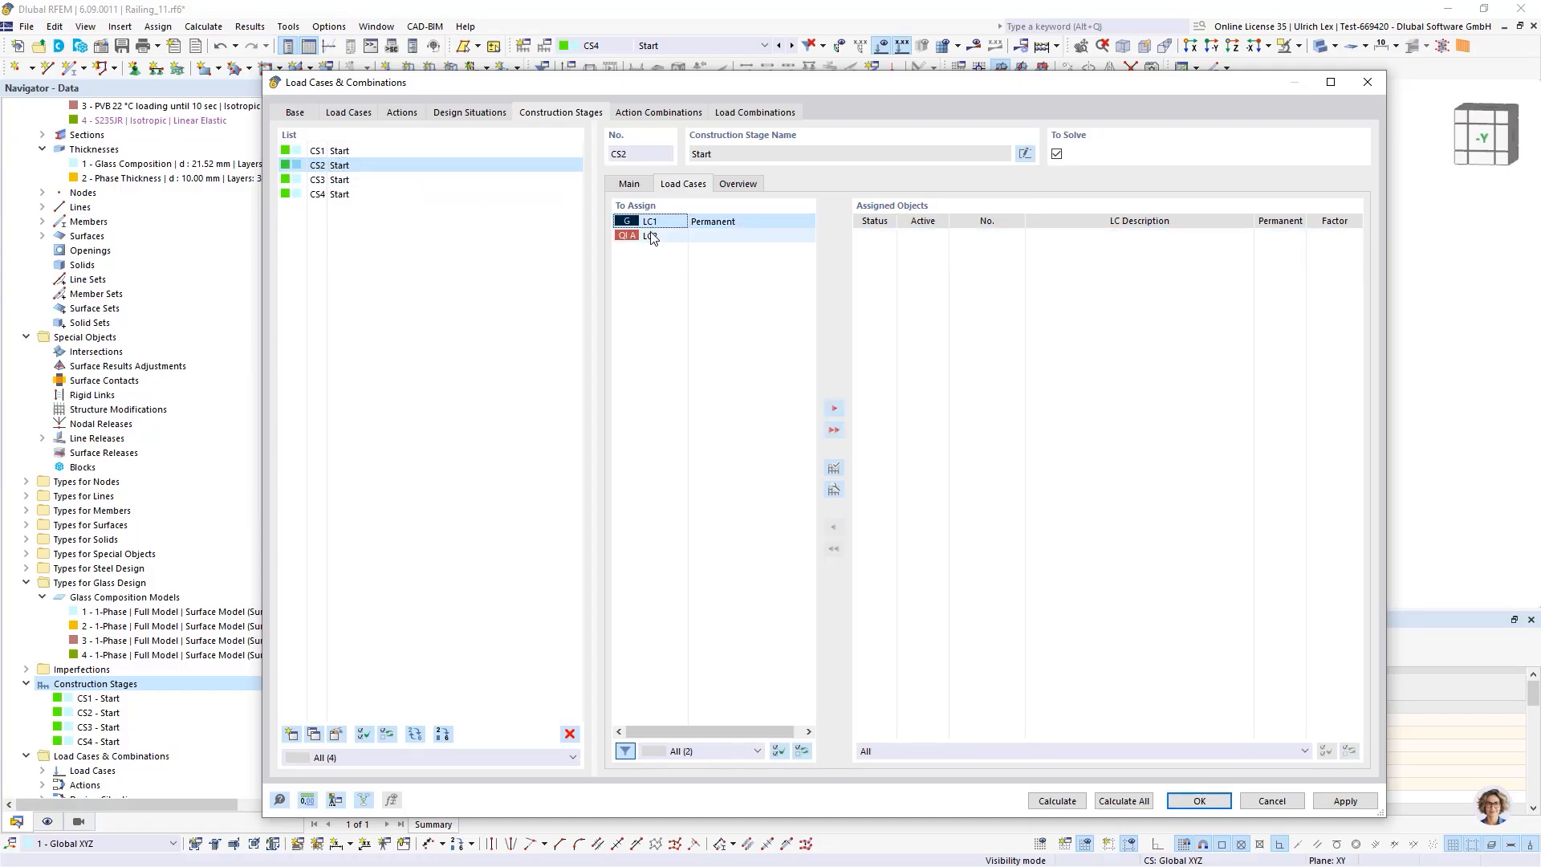
click(834, 407)
Assign load case LC2 to construction stage CS3
click(341, 180)
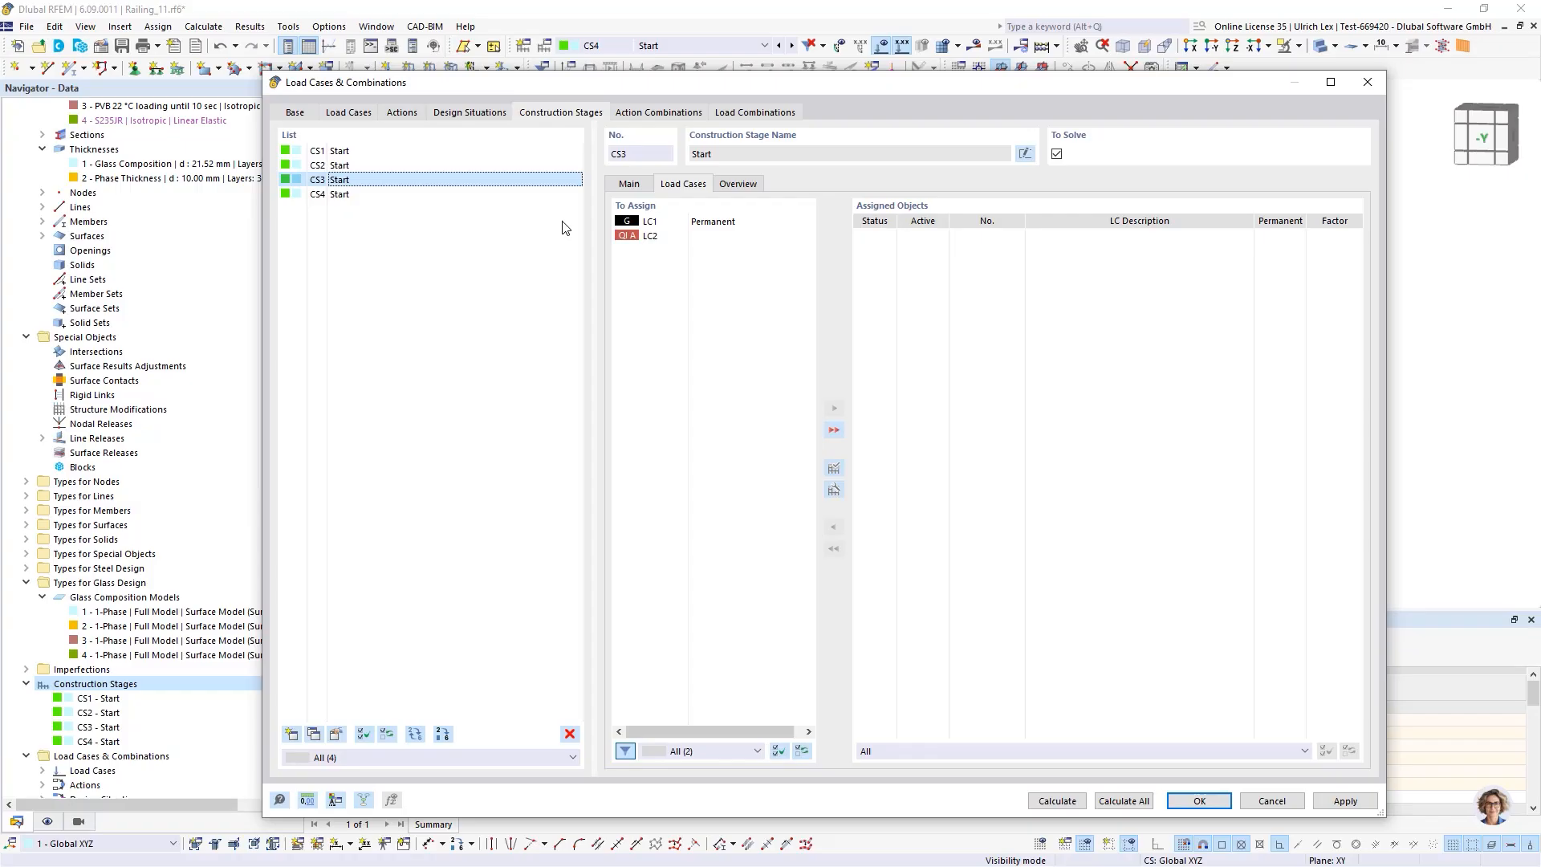
click(650, 235)
click(834, 408)
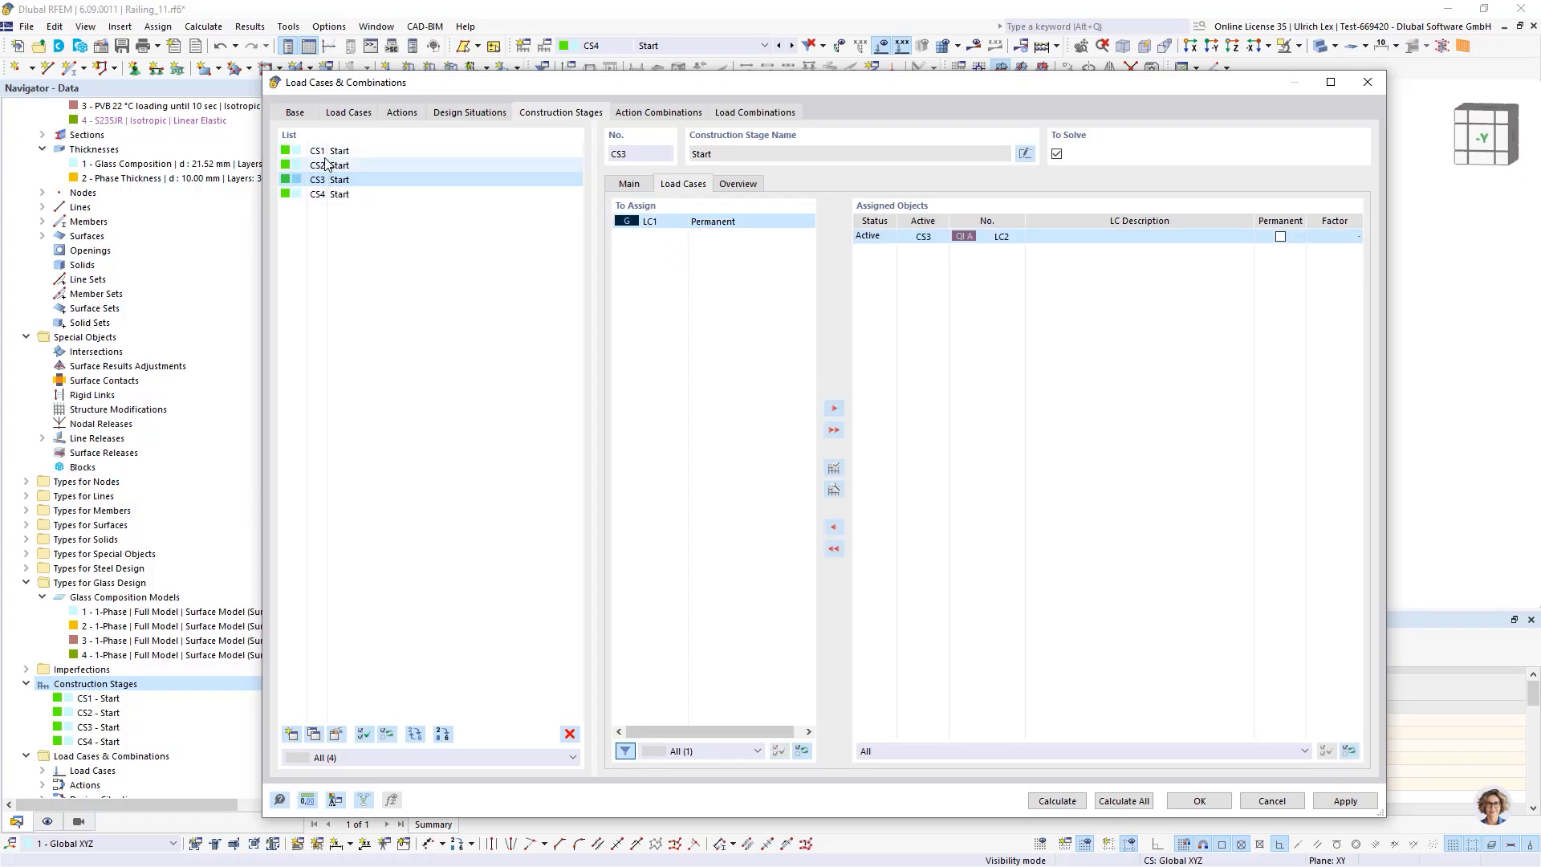
Assign load cases LC1 and LC2 to construction stage CS4
click(344, 194)
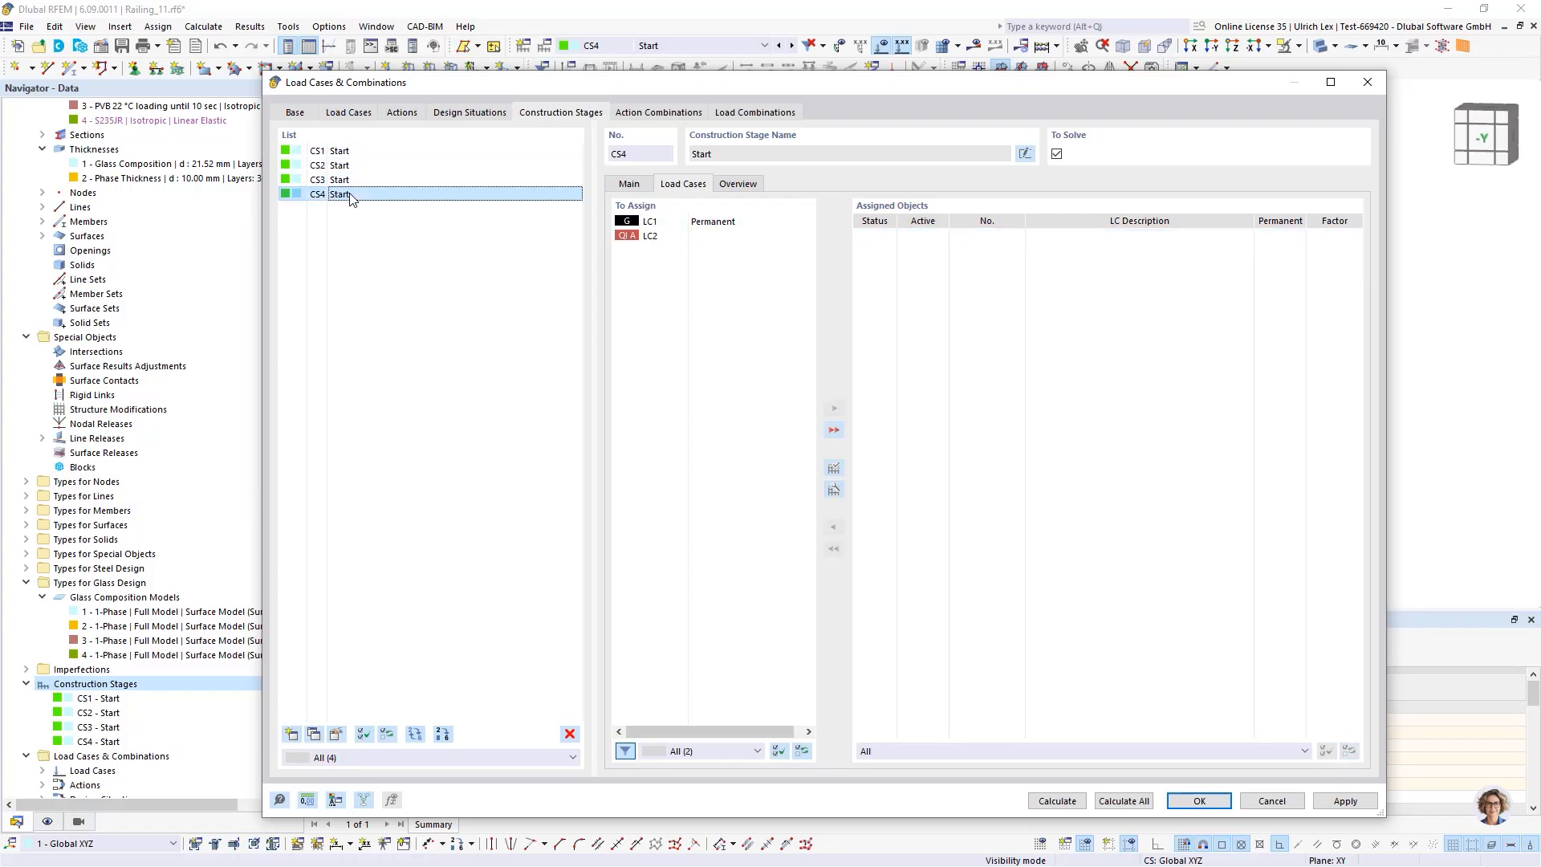
shift+click(680, 236)
click(835, 411)
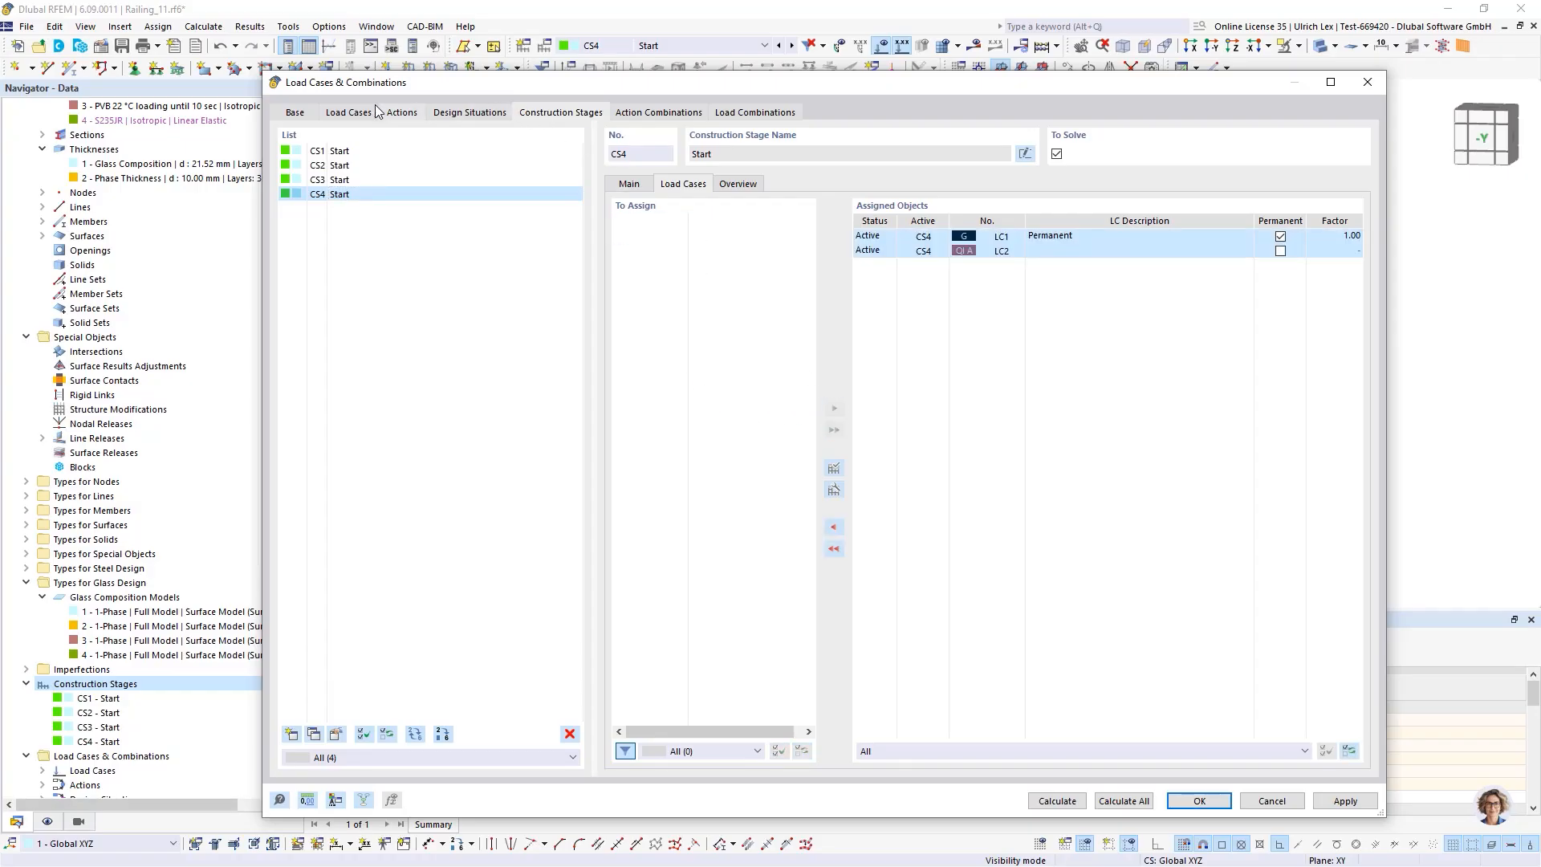
Deactivate Glass Design for the SLS - Characteristic design situation DS2
click(494, 115)
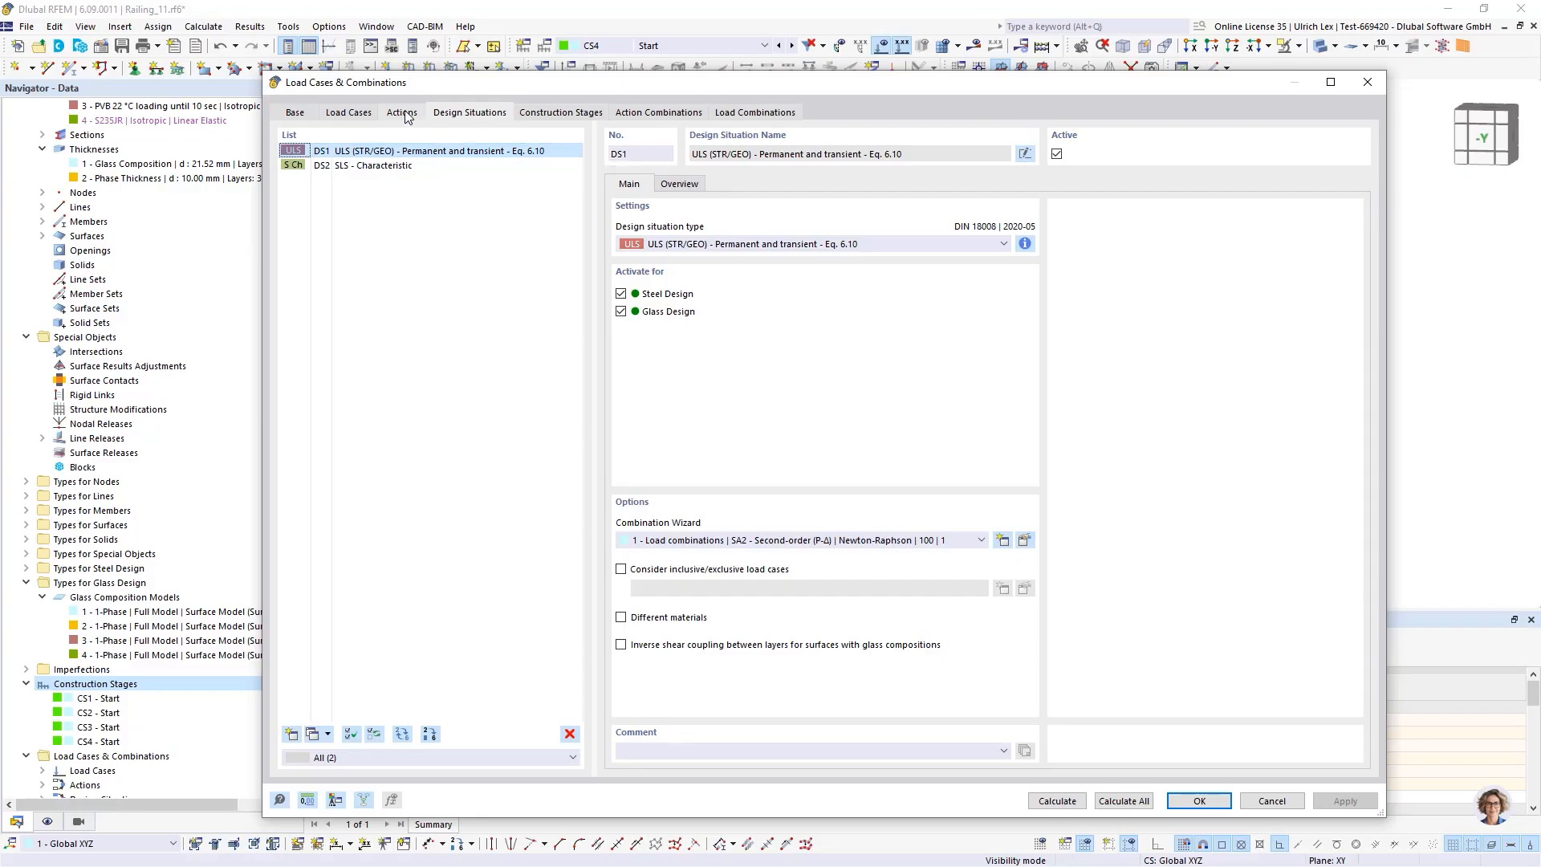
drag(504, 84, 500, 59)
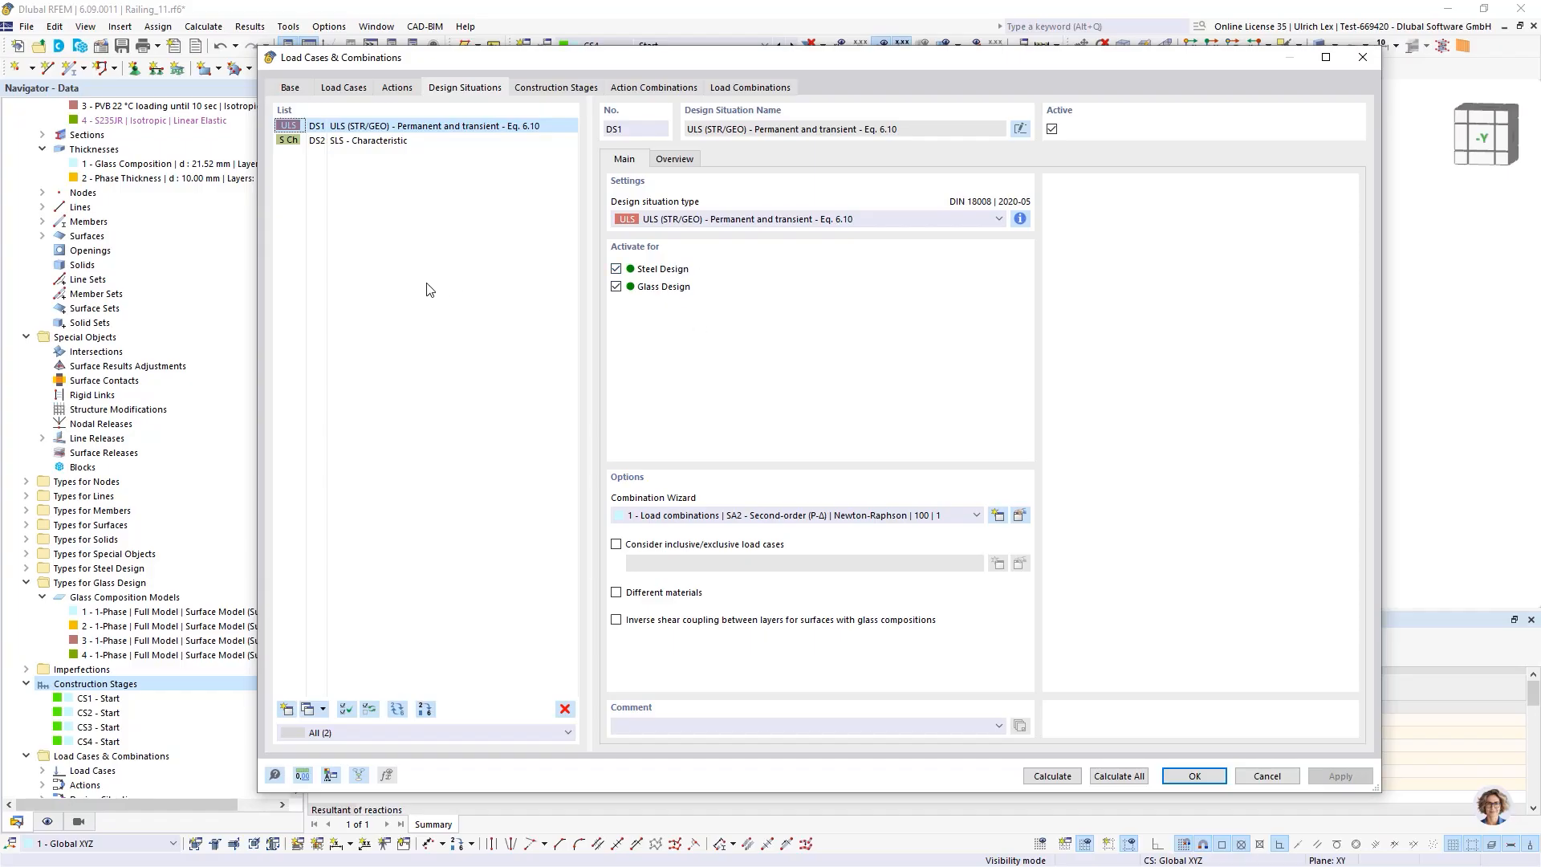
click(353, 142)
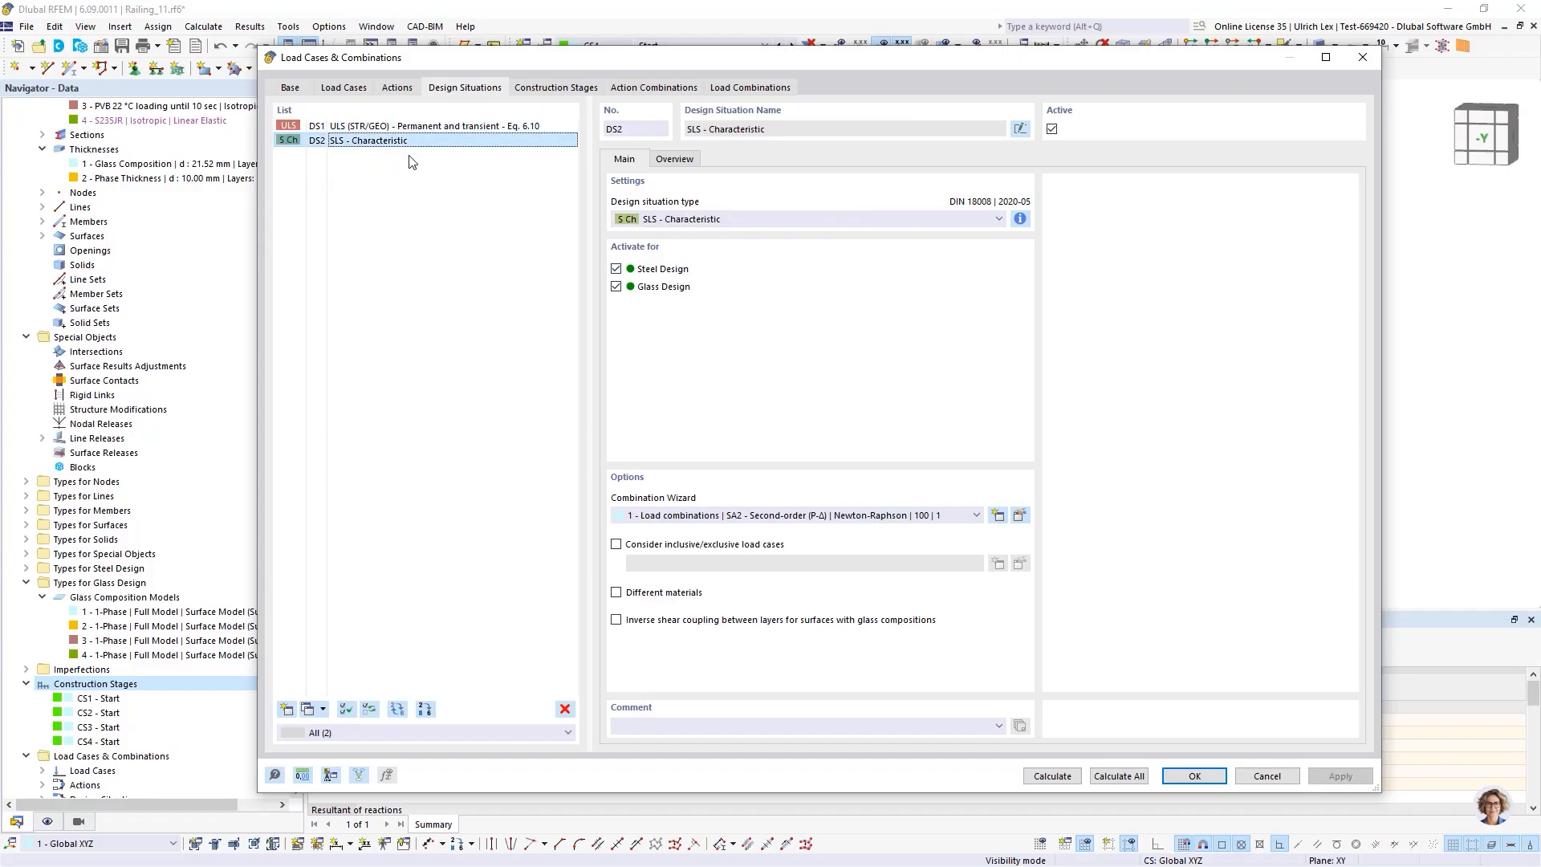
click(616, 287)
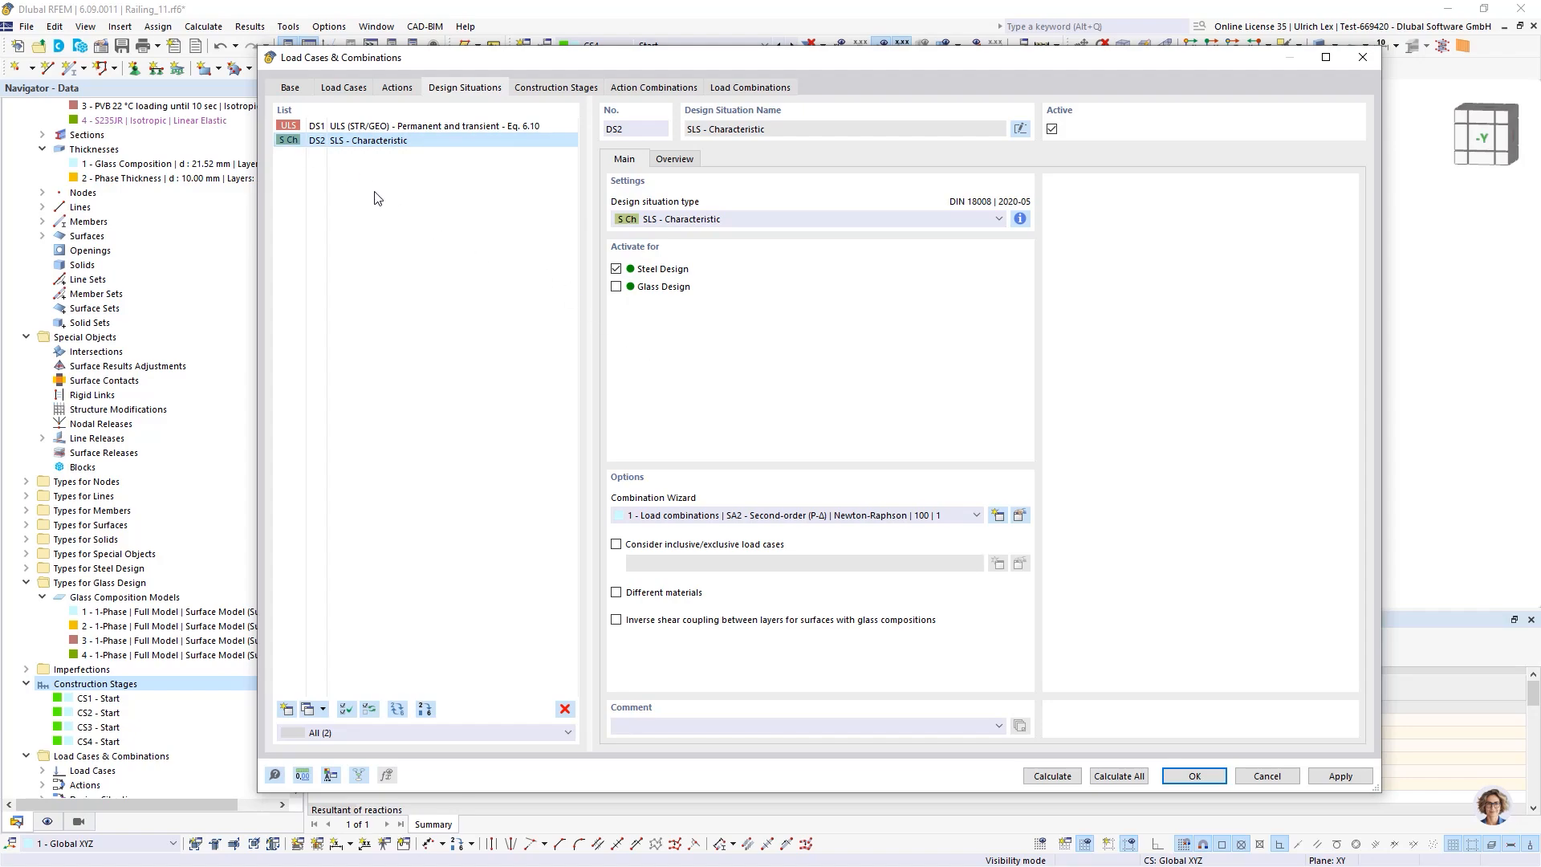
Edit DS1's combination wizard: delete wizard 2 and set wizard 1's static analysis to SA1 - Geometrically linear
click(369, 128)
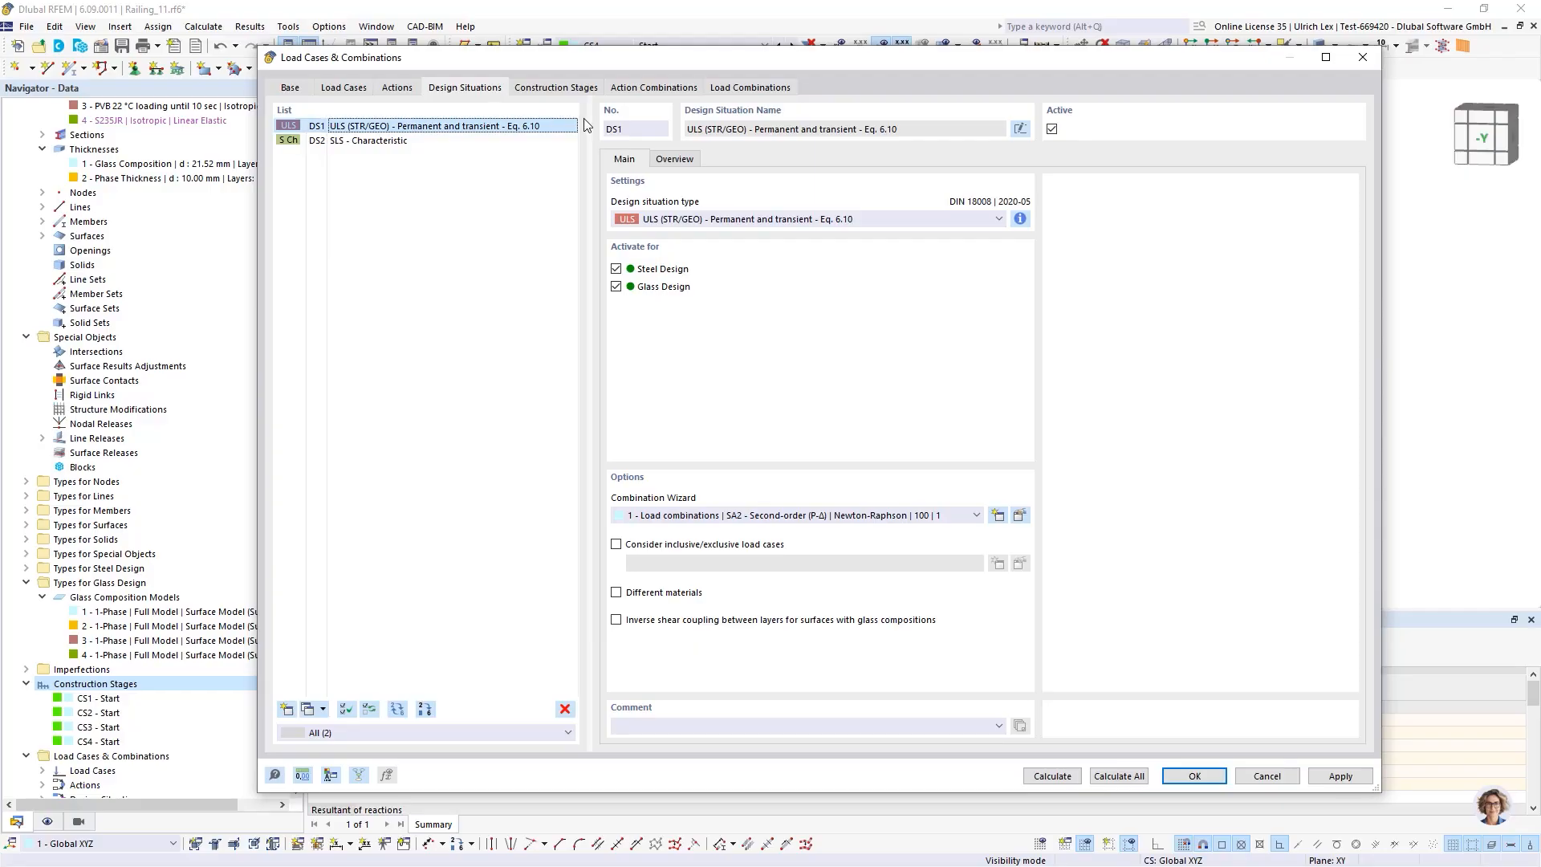
click(579, 88)
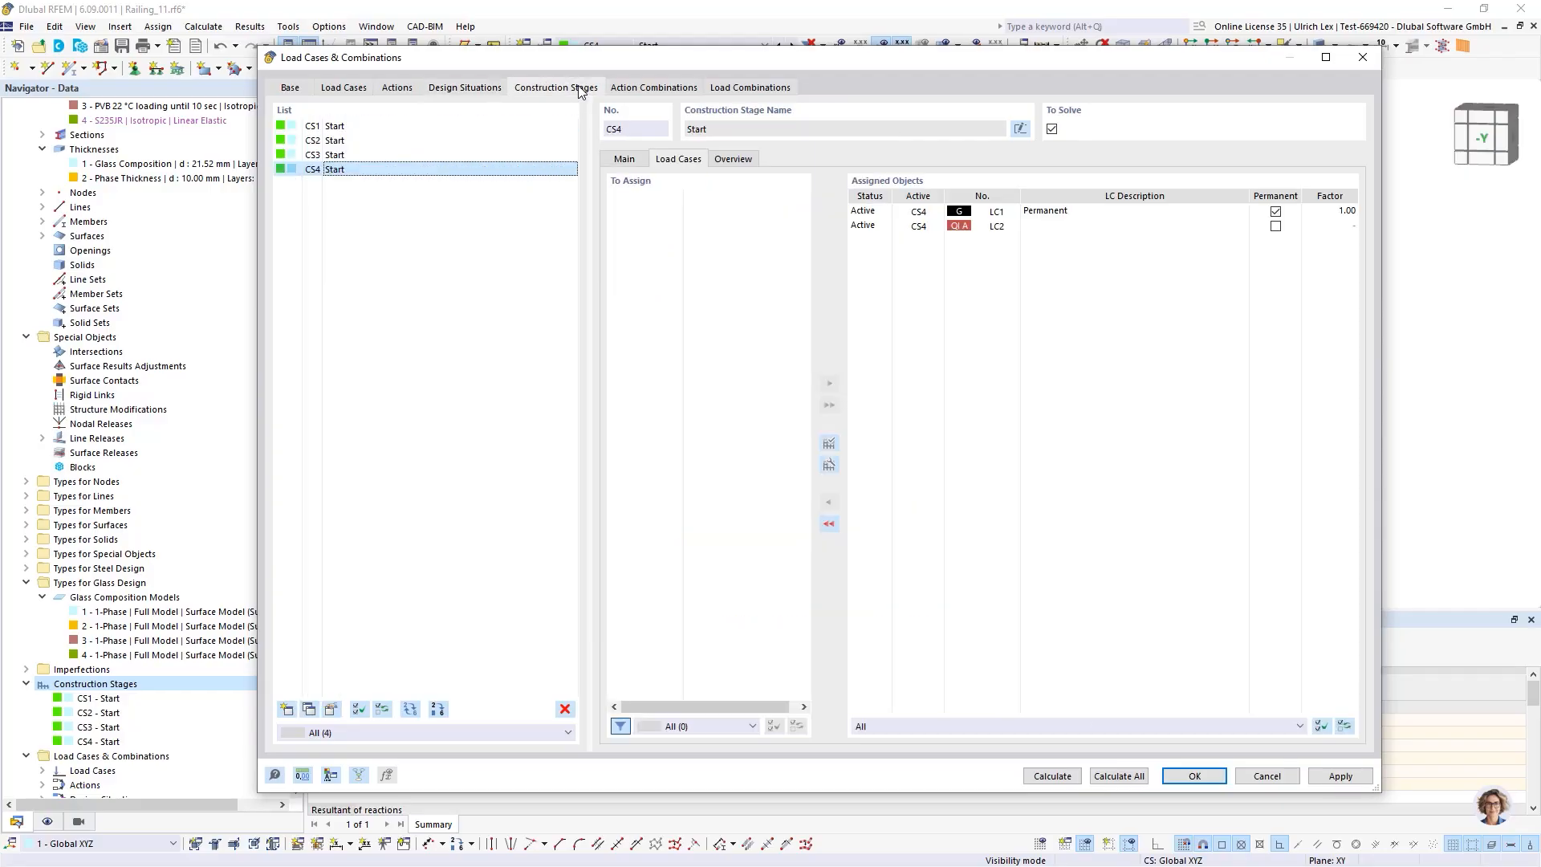
click(454, 93)
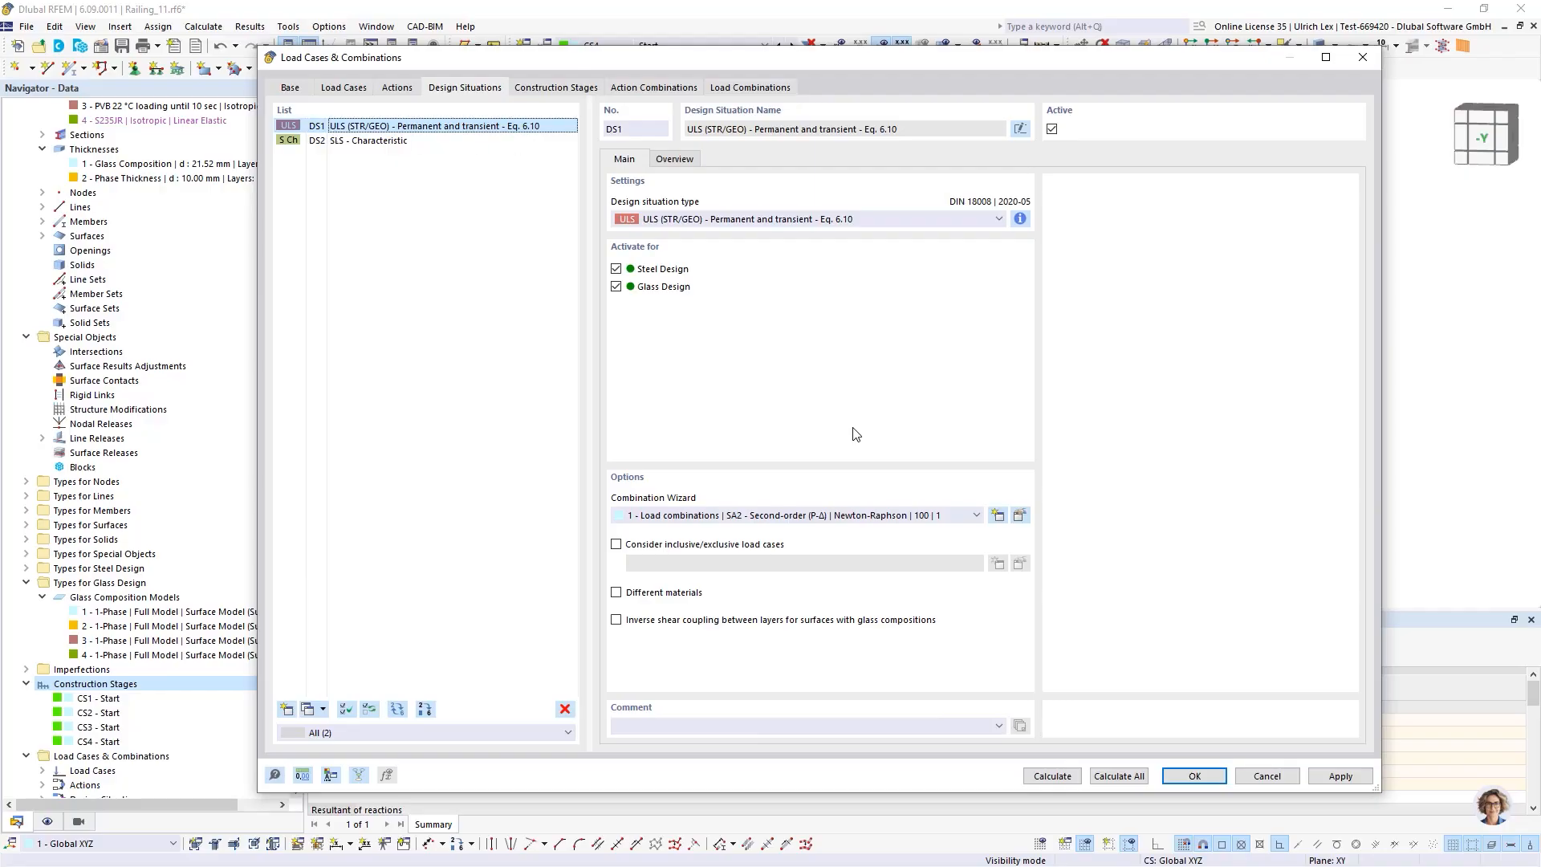
click(1020, 516)
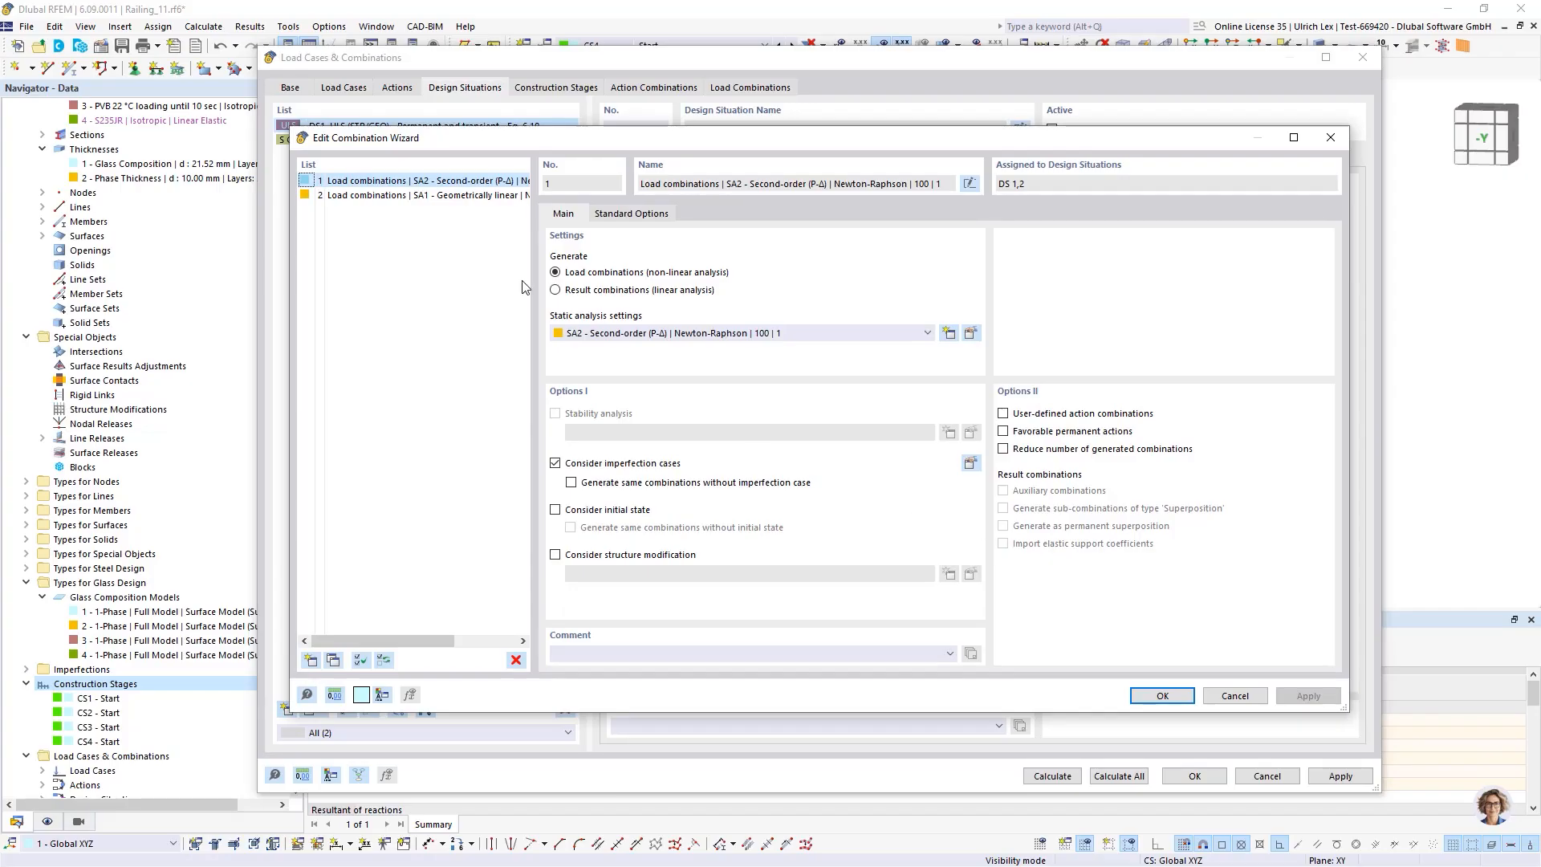
click(349, 196)
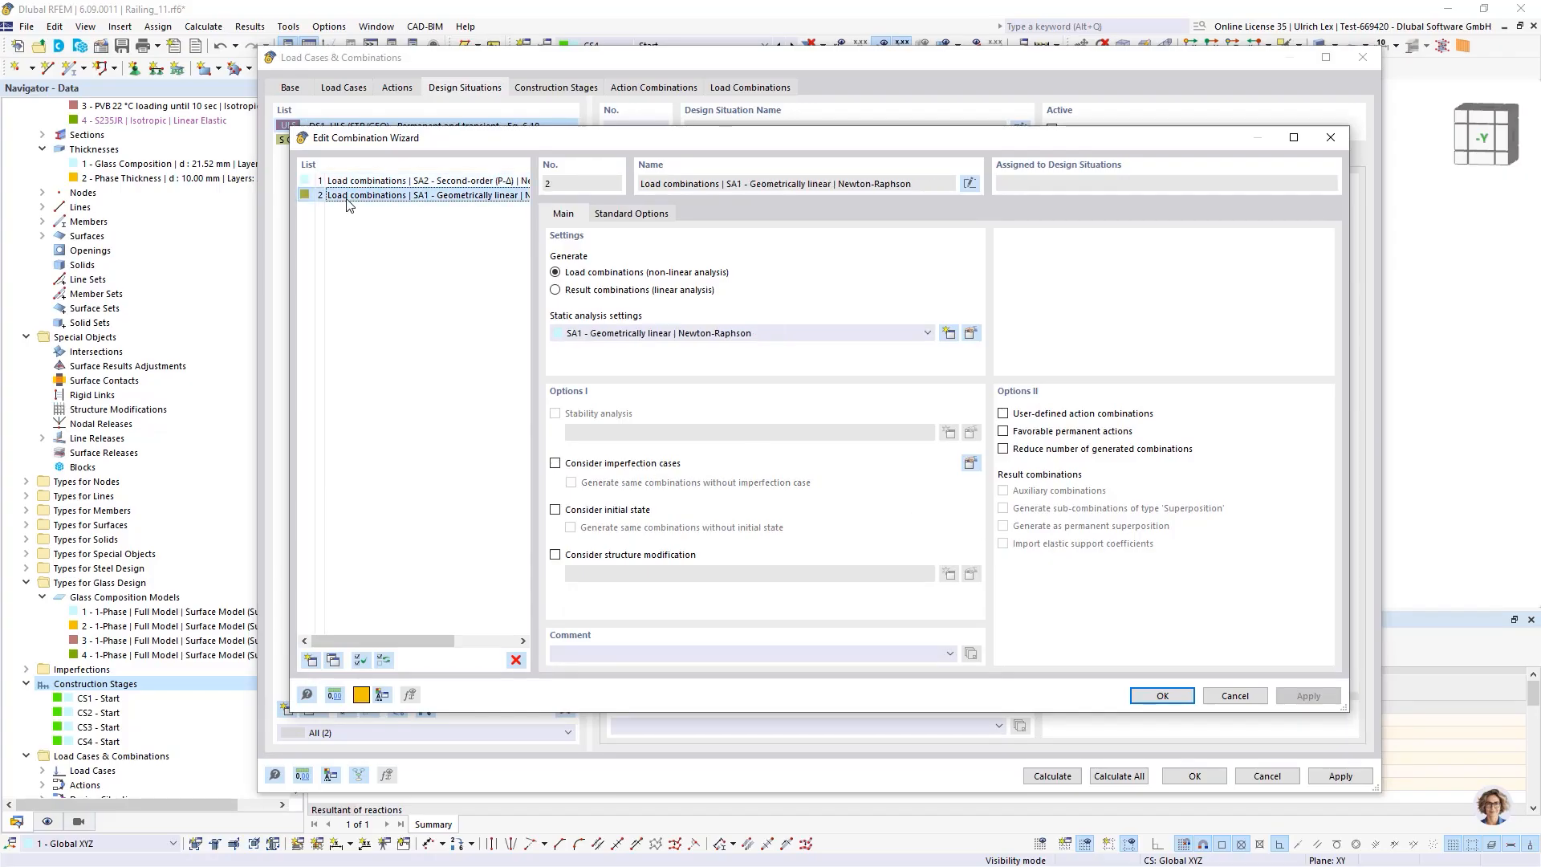
click(516, 659)
click(786, 499)
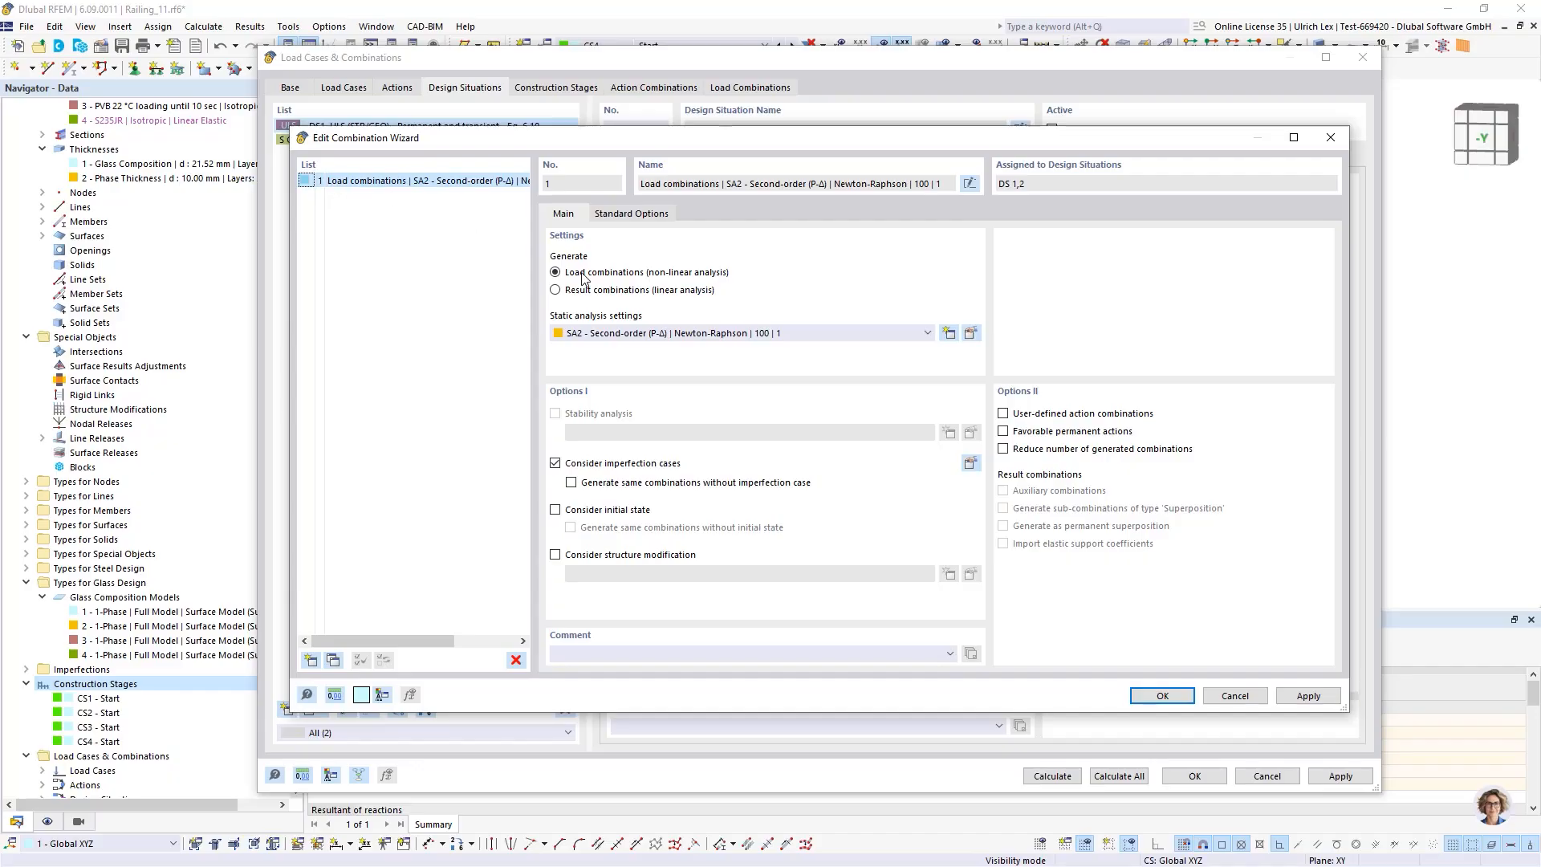
click(795, 333)
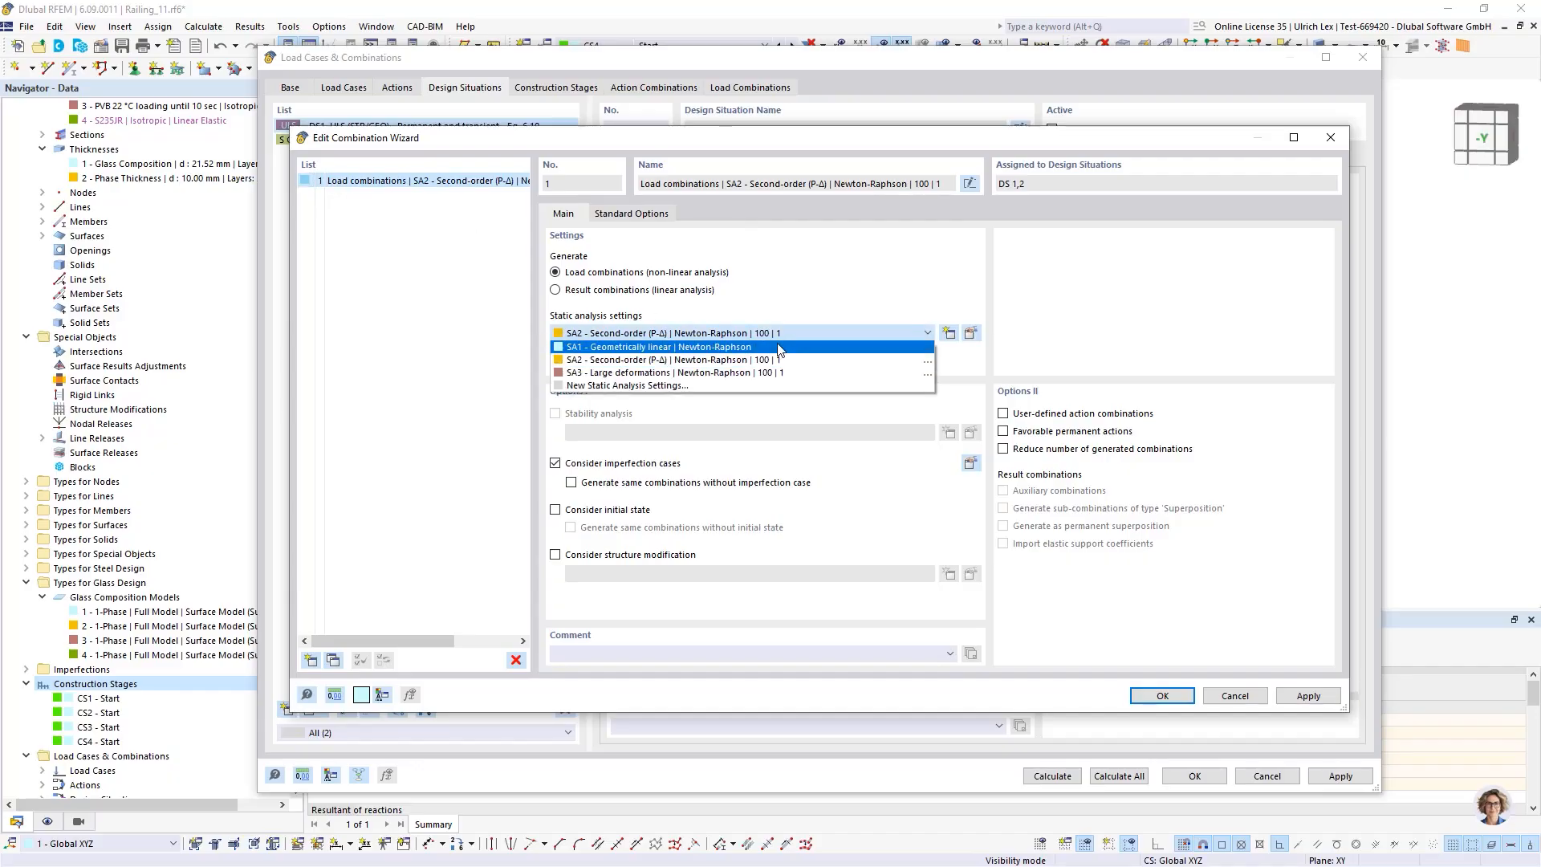
click(778, 347)
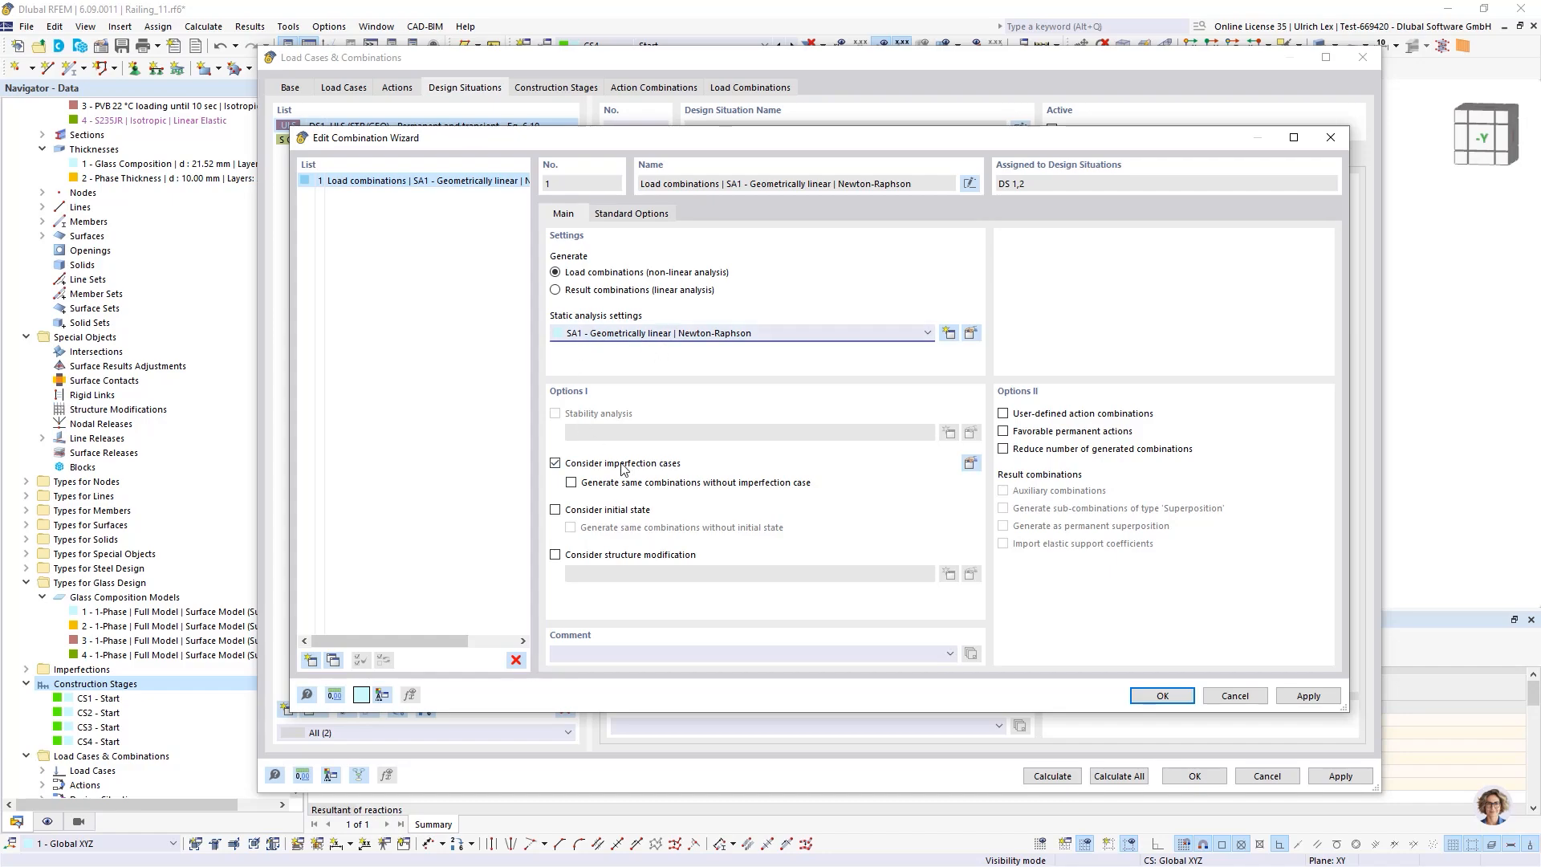
Enable Consider initial state in the combination wizard and assign CS1 as the initial state
click(555, 510)
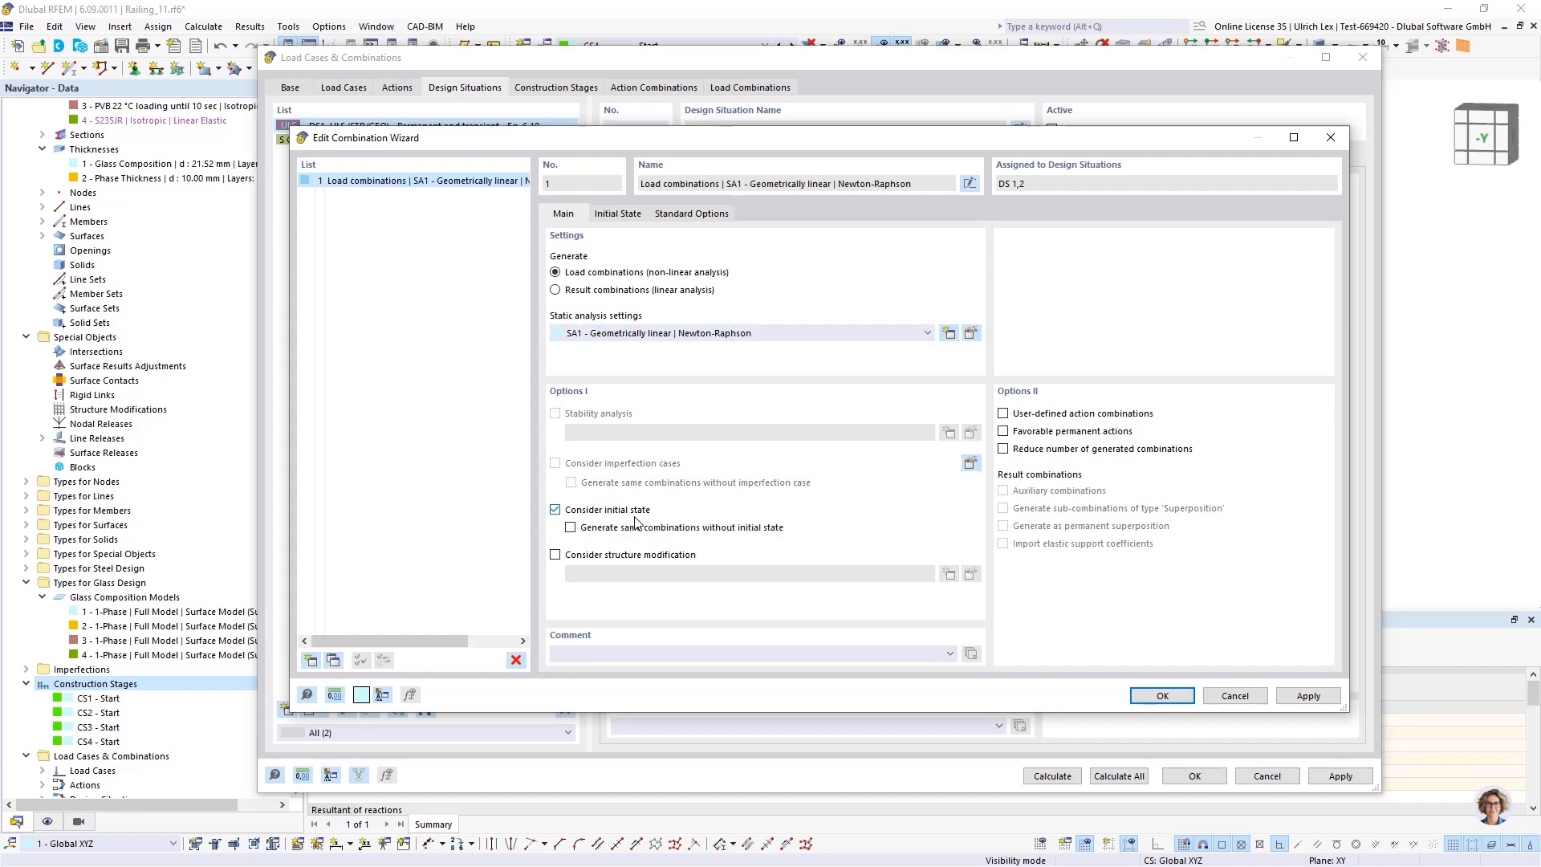
click(620, 213)
double_click(591, 281)
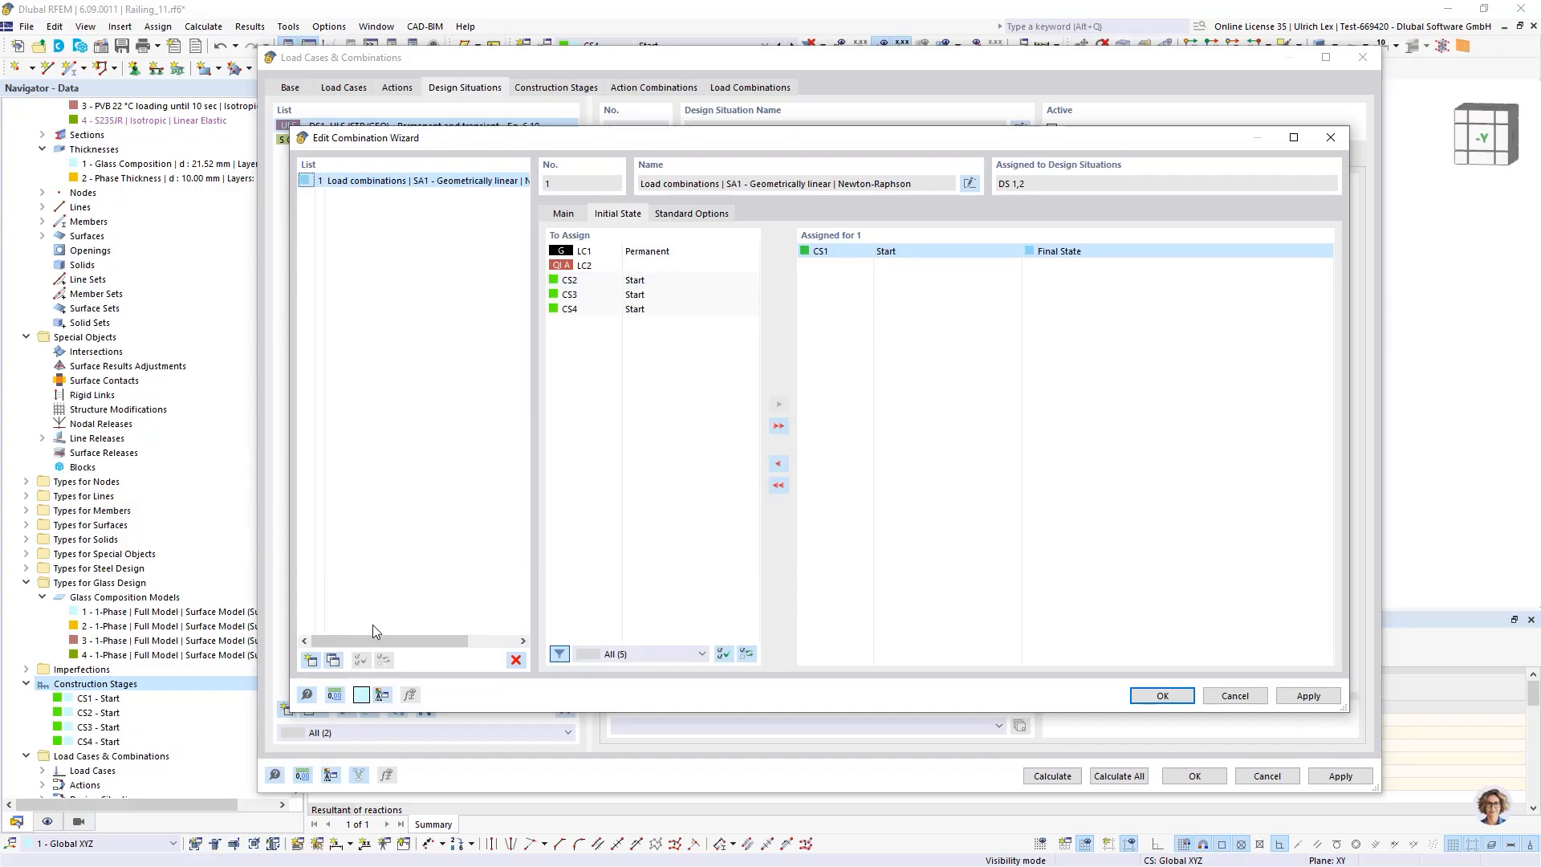
Add a second combination wizard whose initial state is construction stage CS2
drag(608, 139, 699, 143)
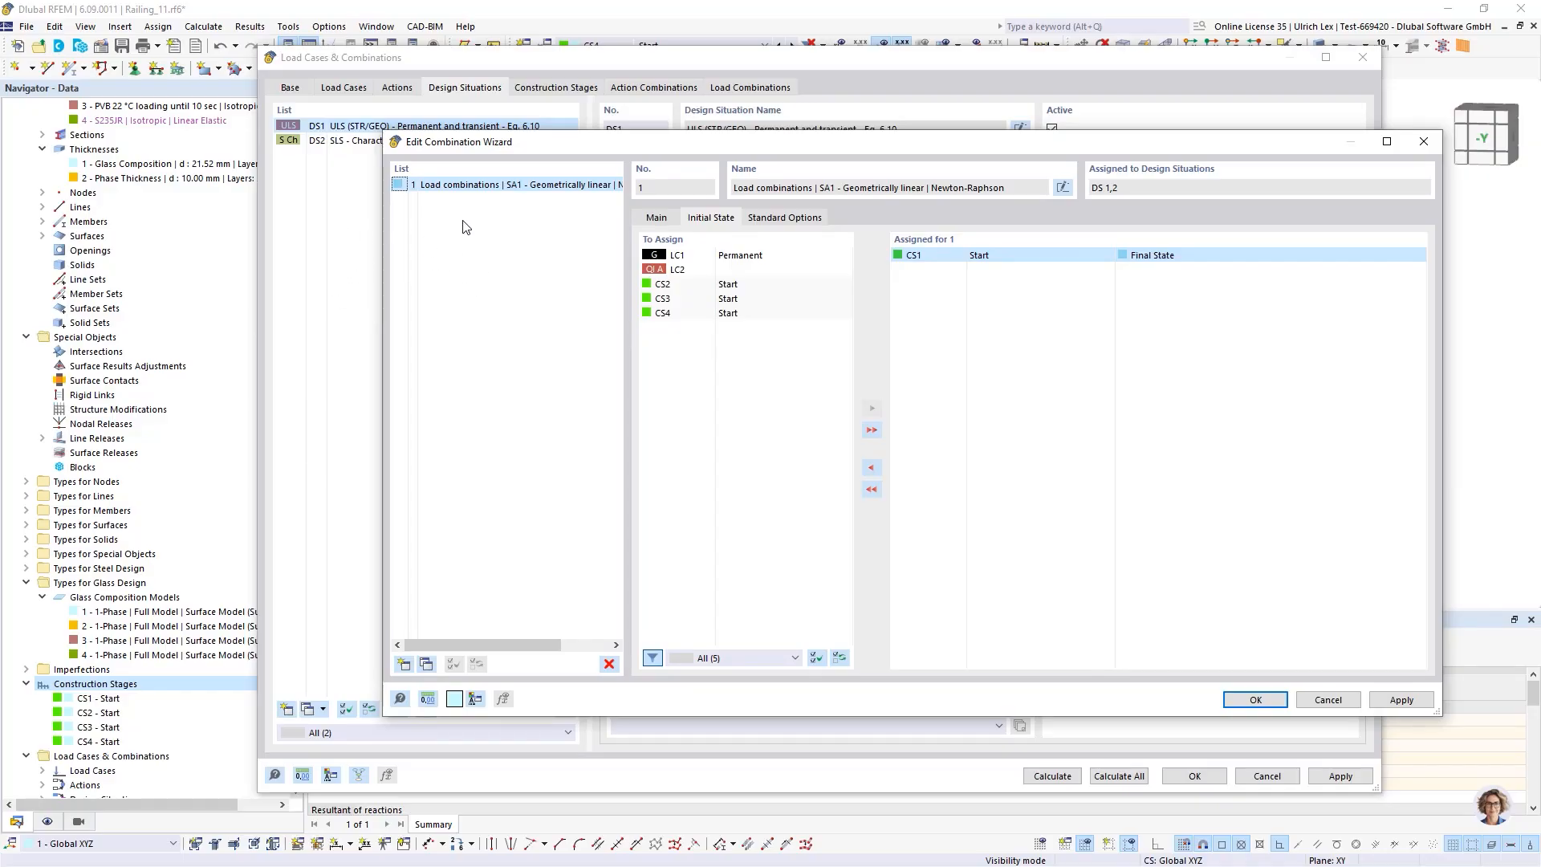
drag(580, 141, 558, 135)
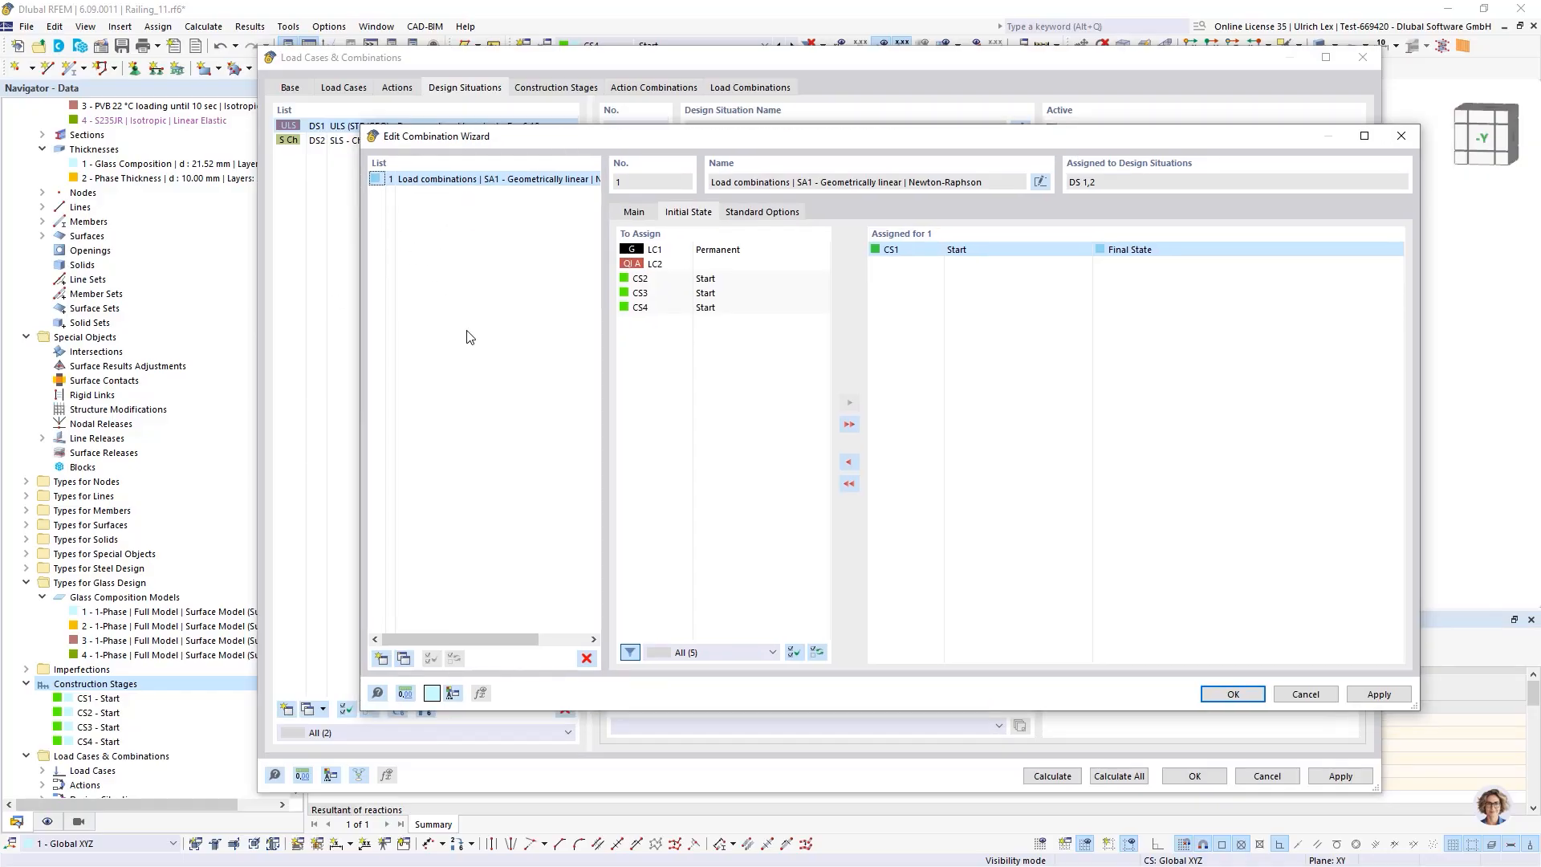
click(403, 660)
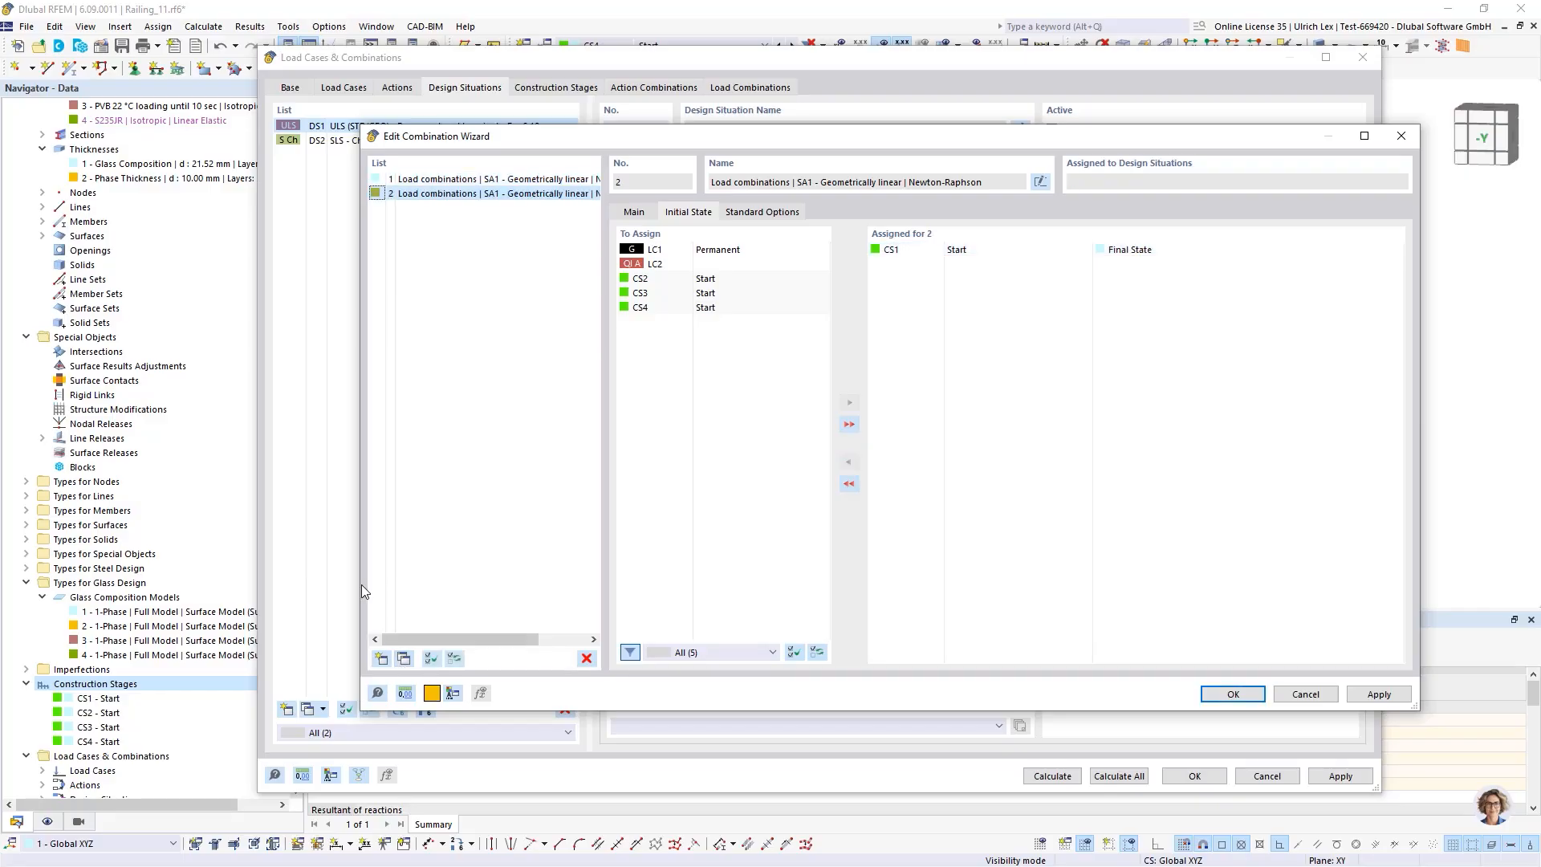
double_click(672, 286)
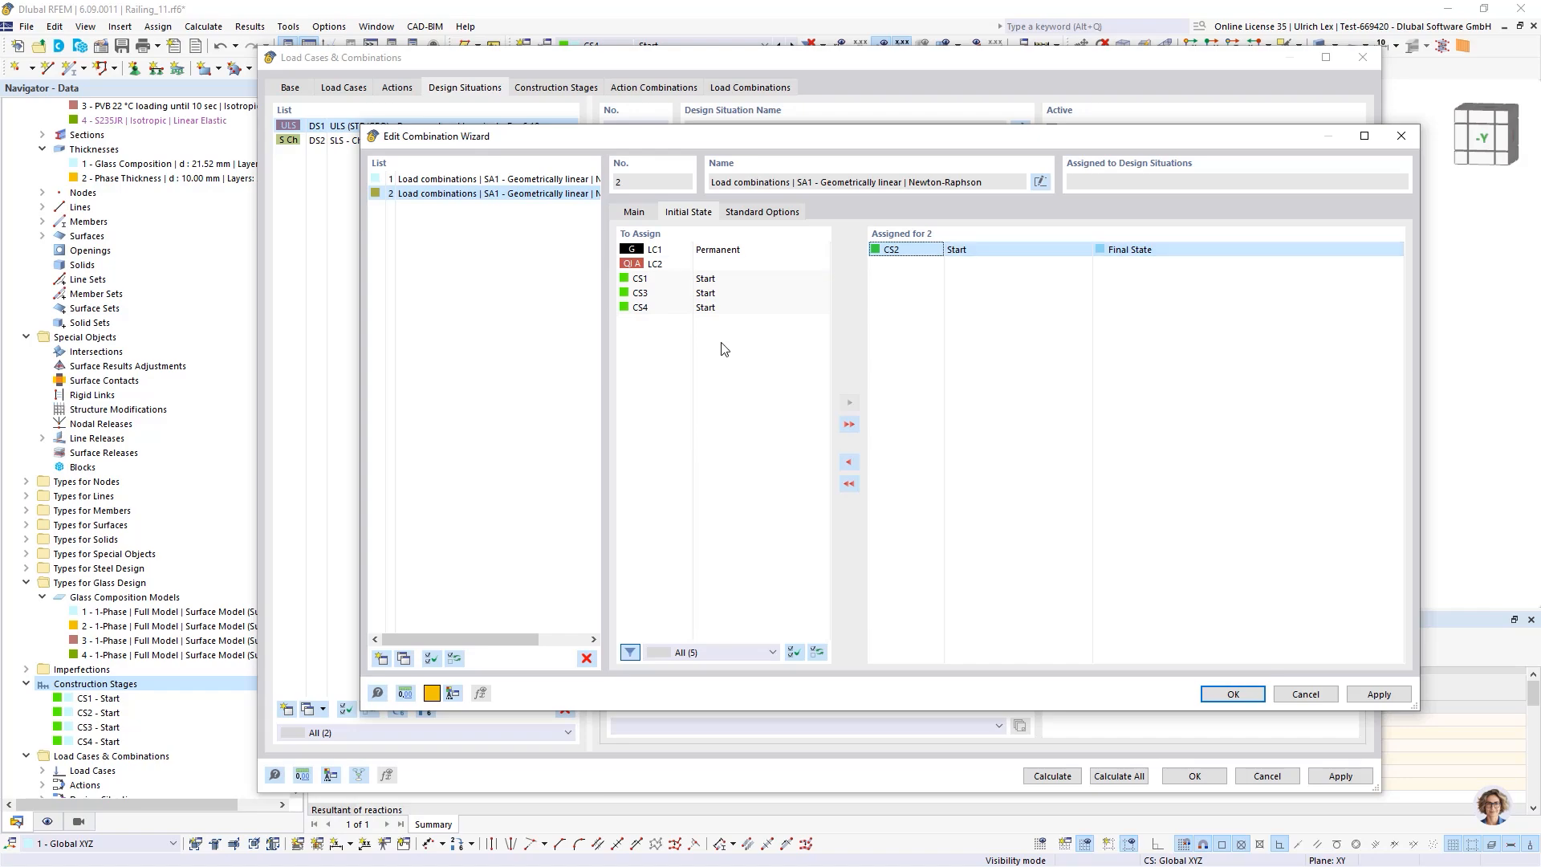
Add a third combination wizard with construction stage CS3 as its initial state and confirm the wizard dialog
click(404, 658)
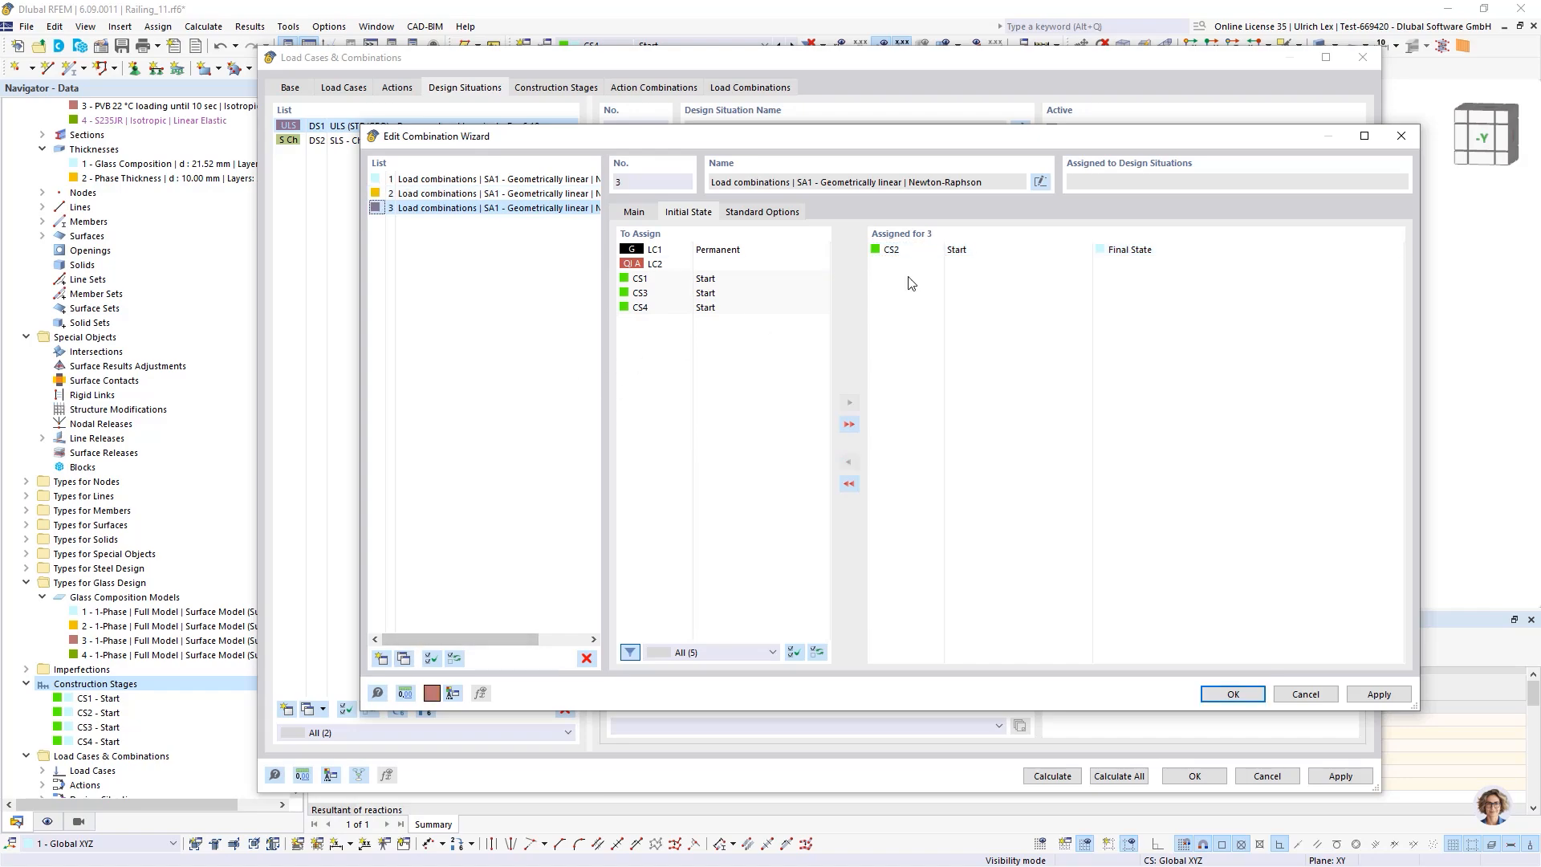
double_click(912, 251)
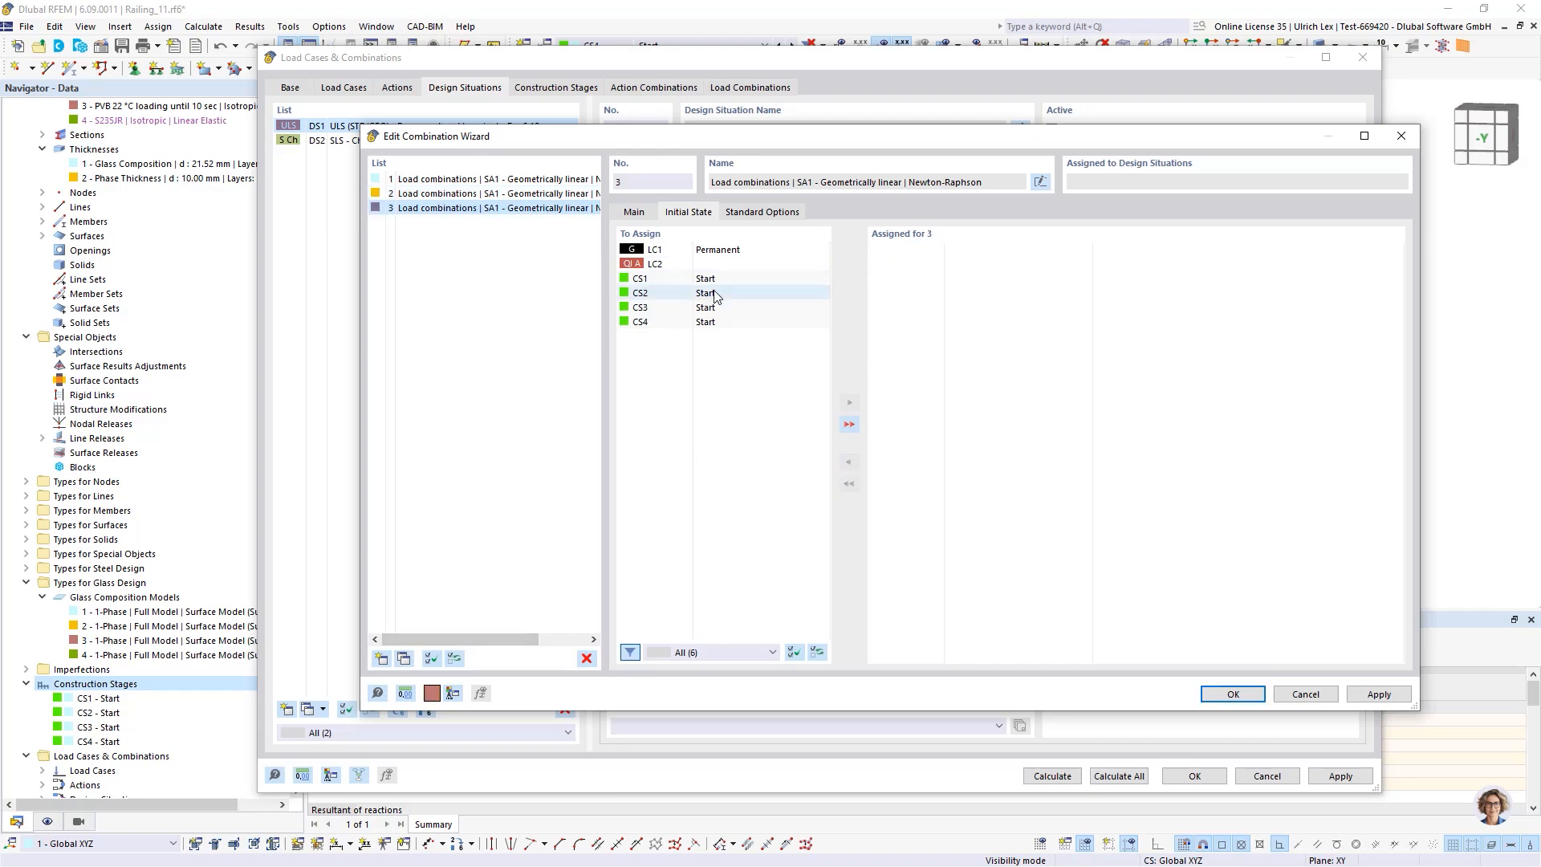
double_click(676, 307)
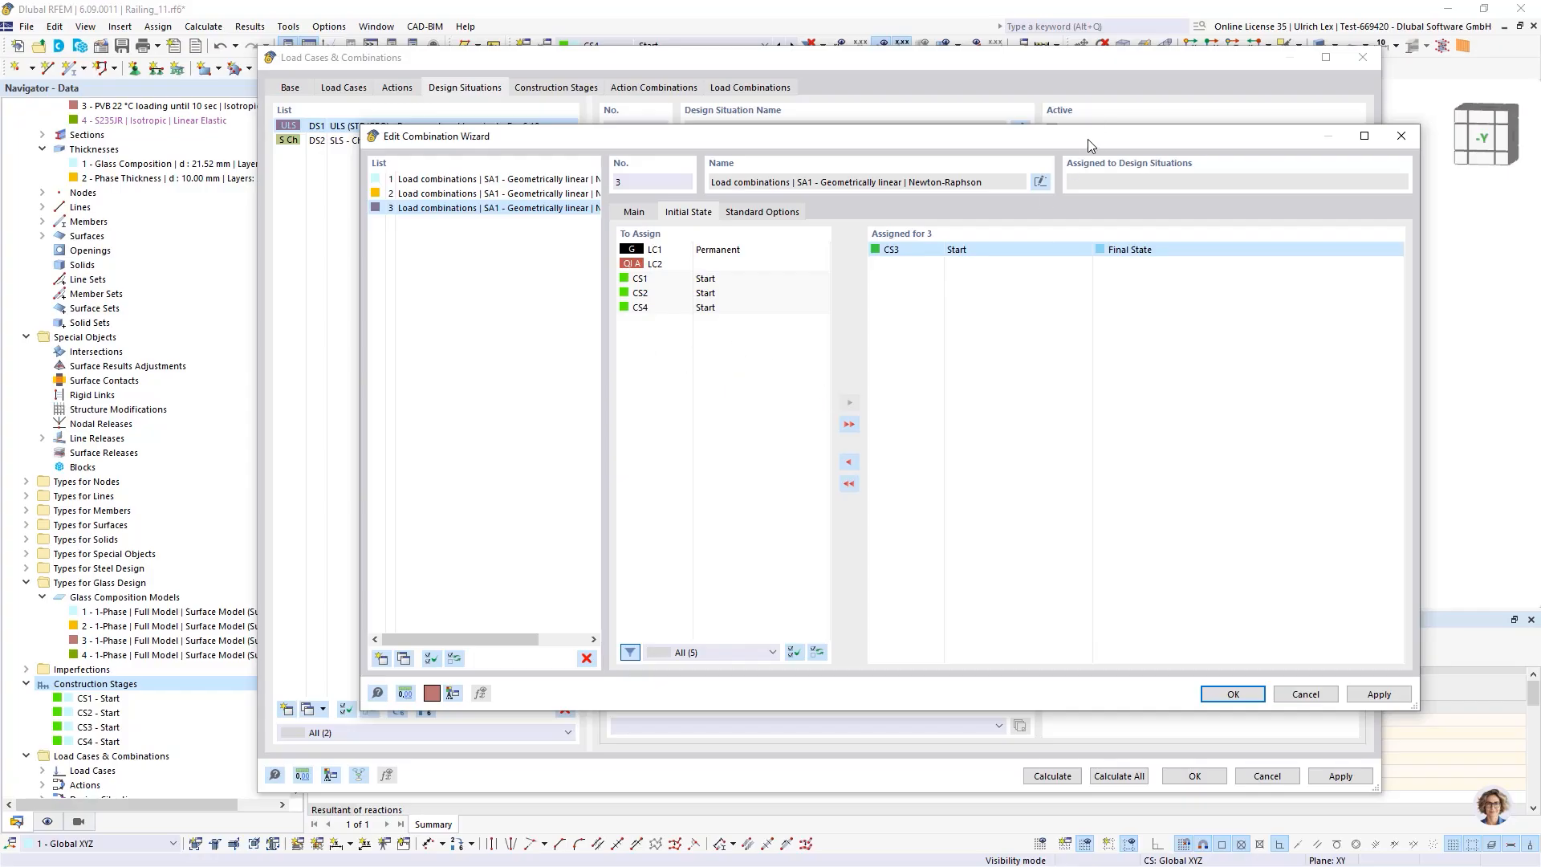
drag(1090, 142, 1091, 198)
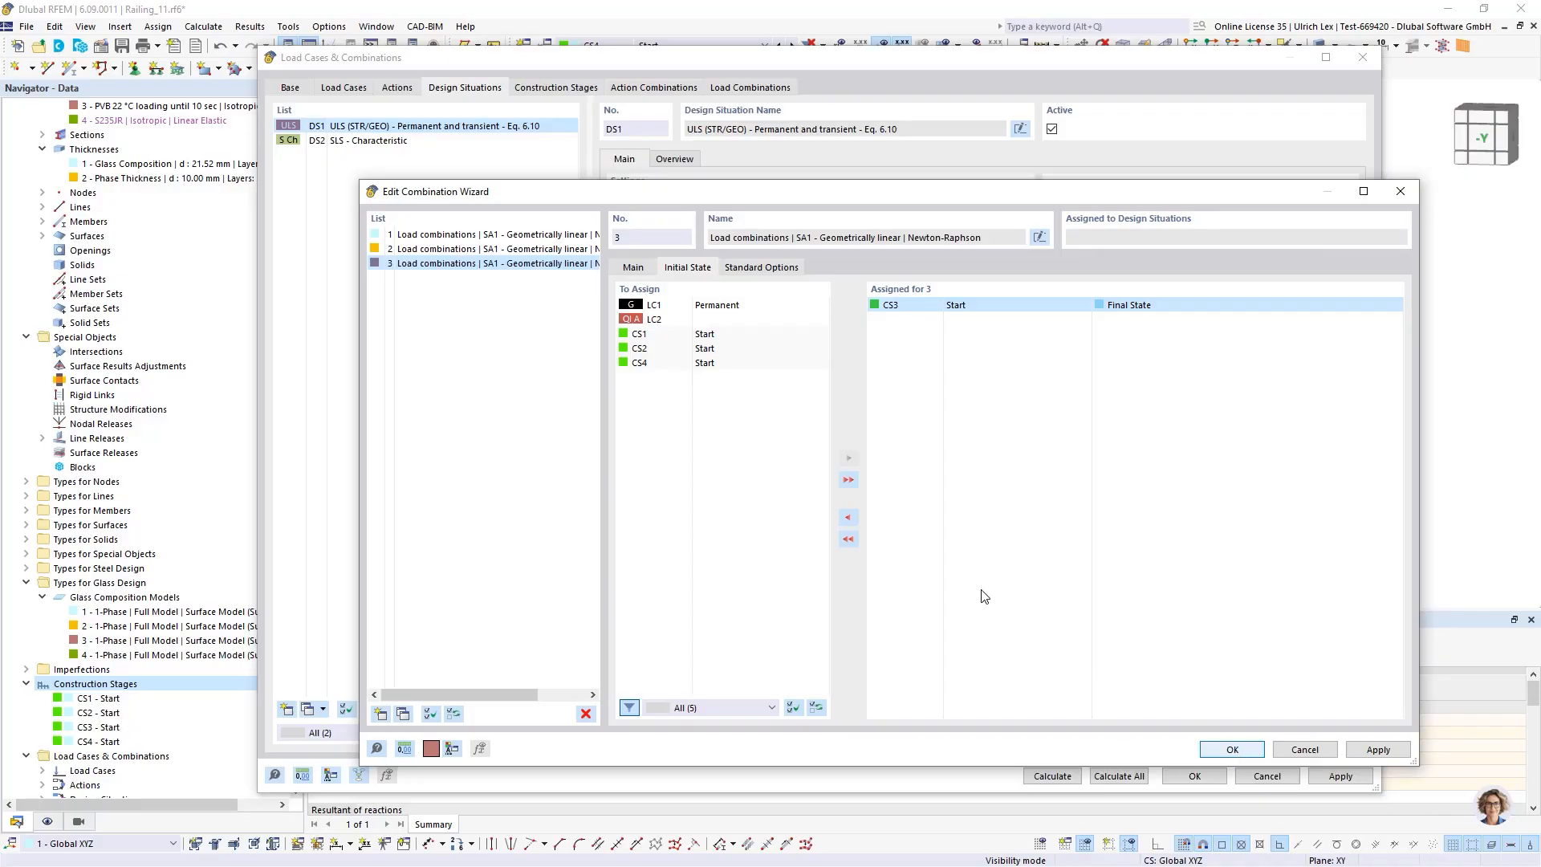
click(635, 269)
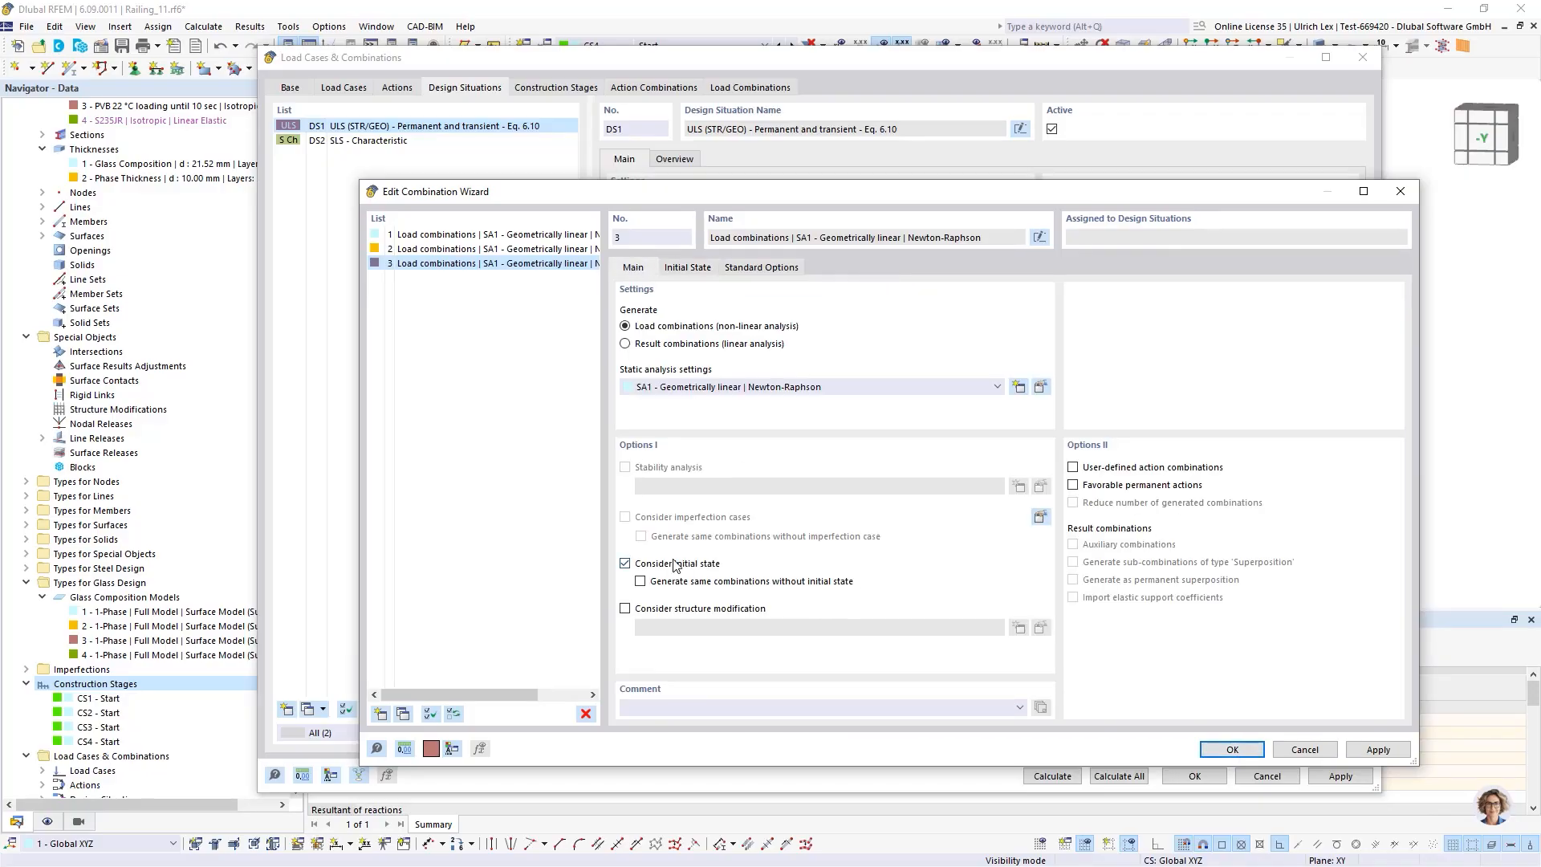
click(1232, 749)
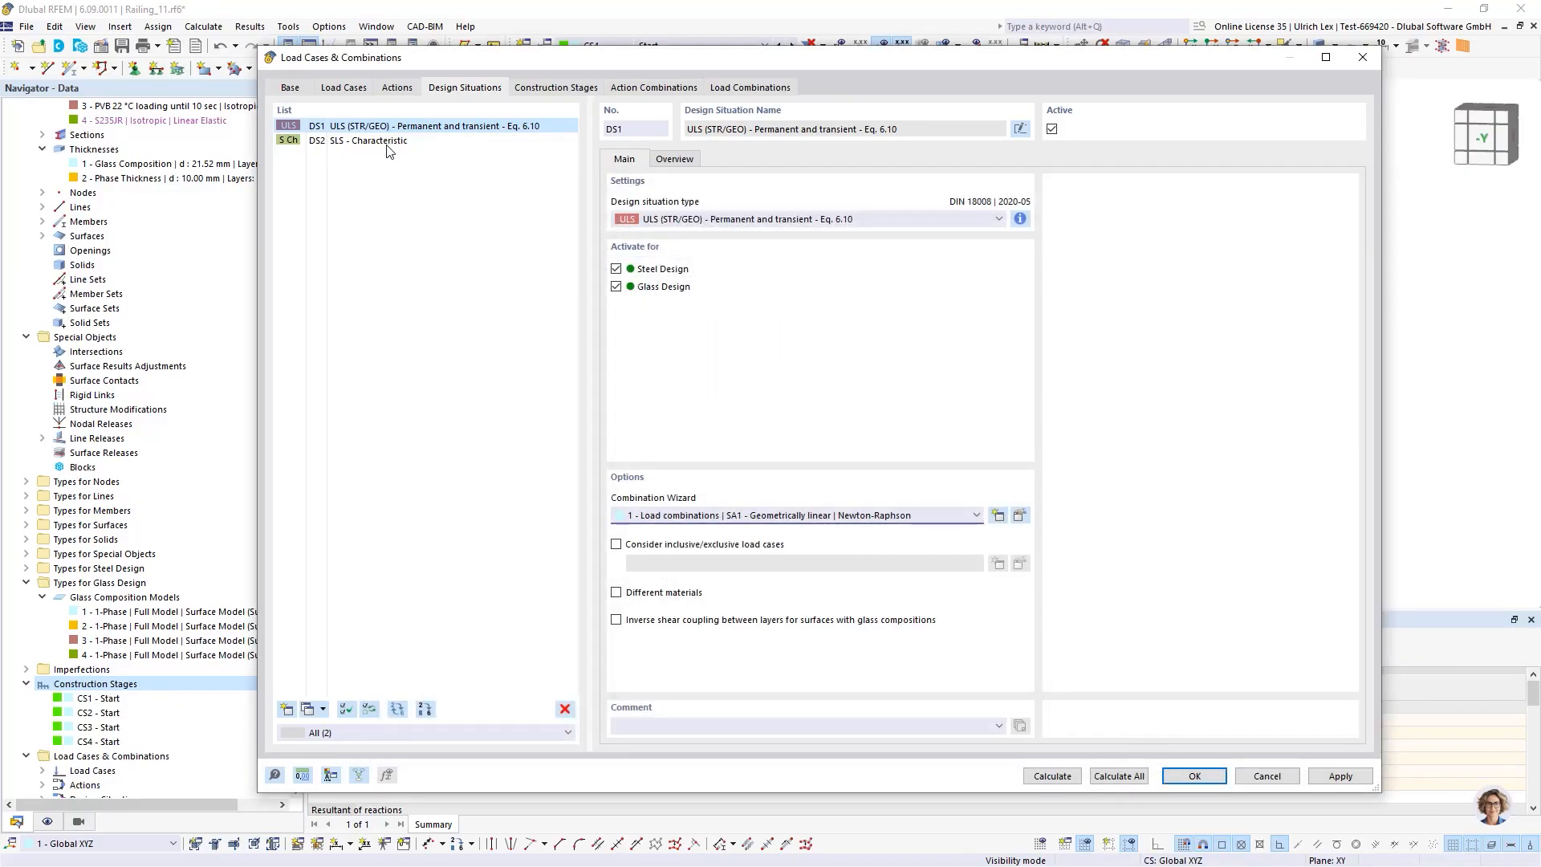
Add a new ULS design situation DS3 using combination wizard 2
click(307, 709)
click(728, 515)
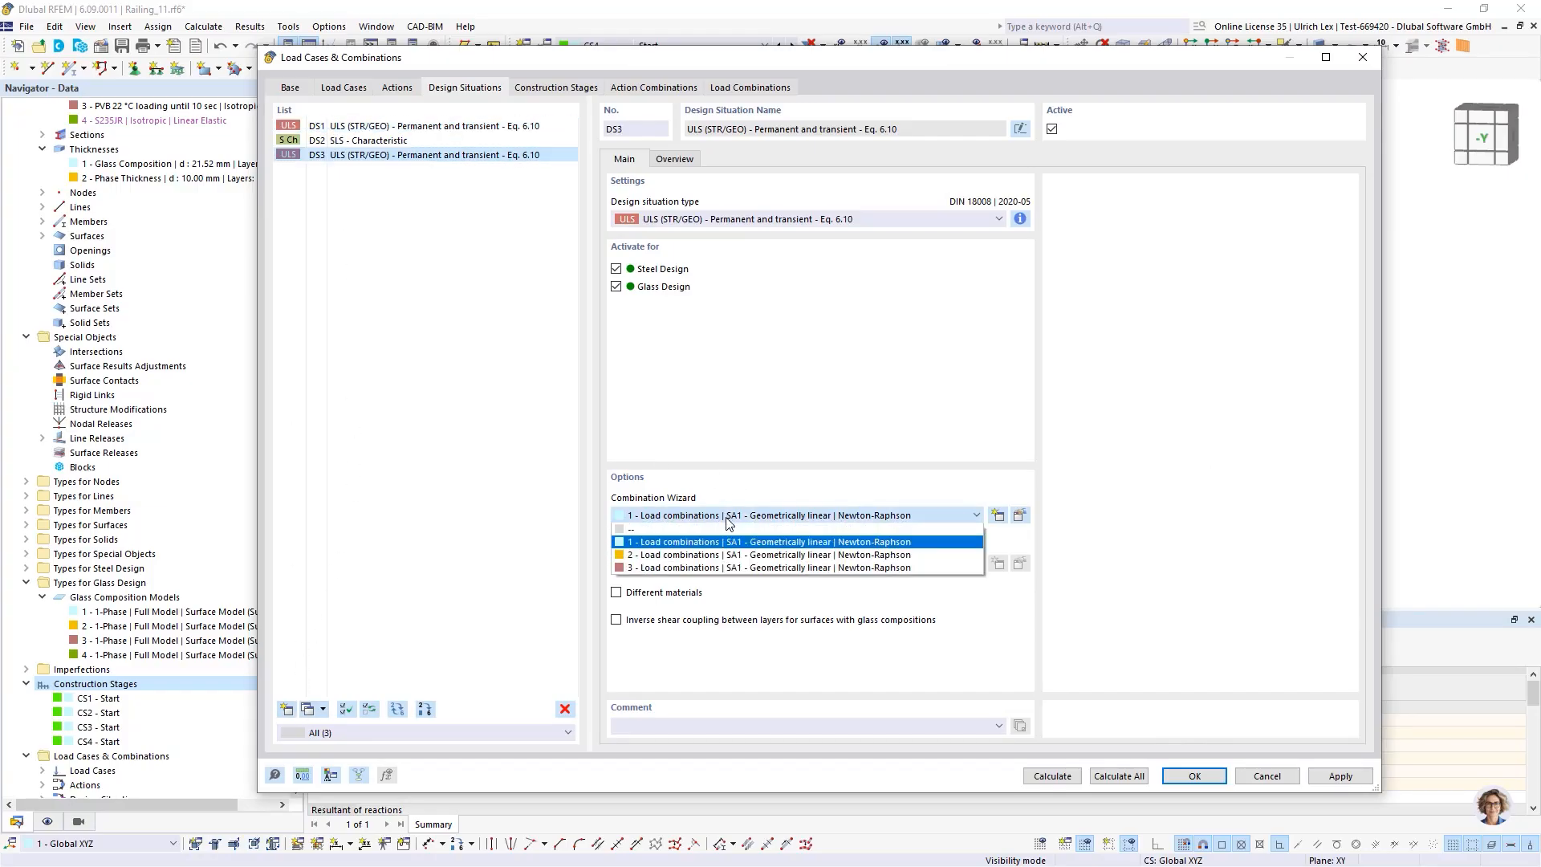
click(714, 554)
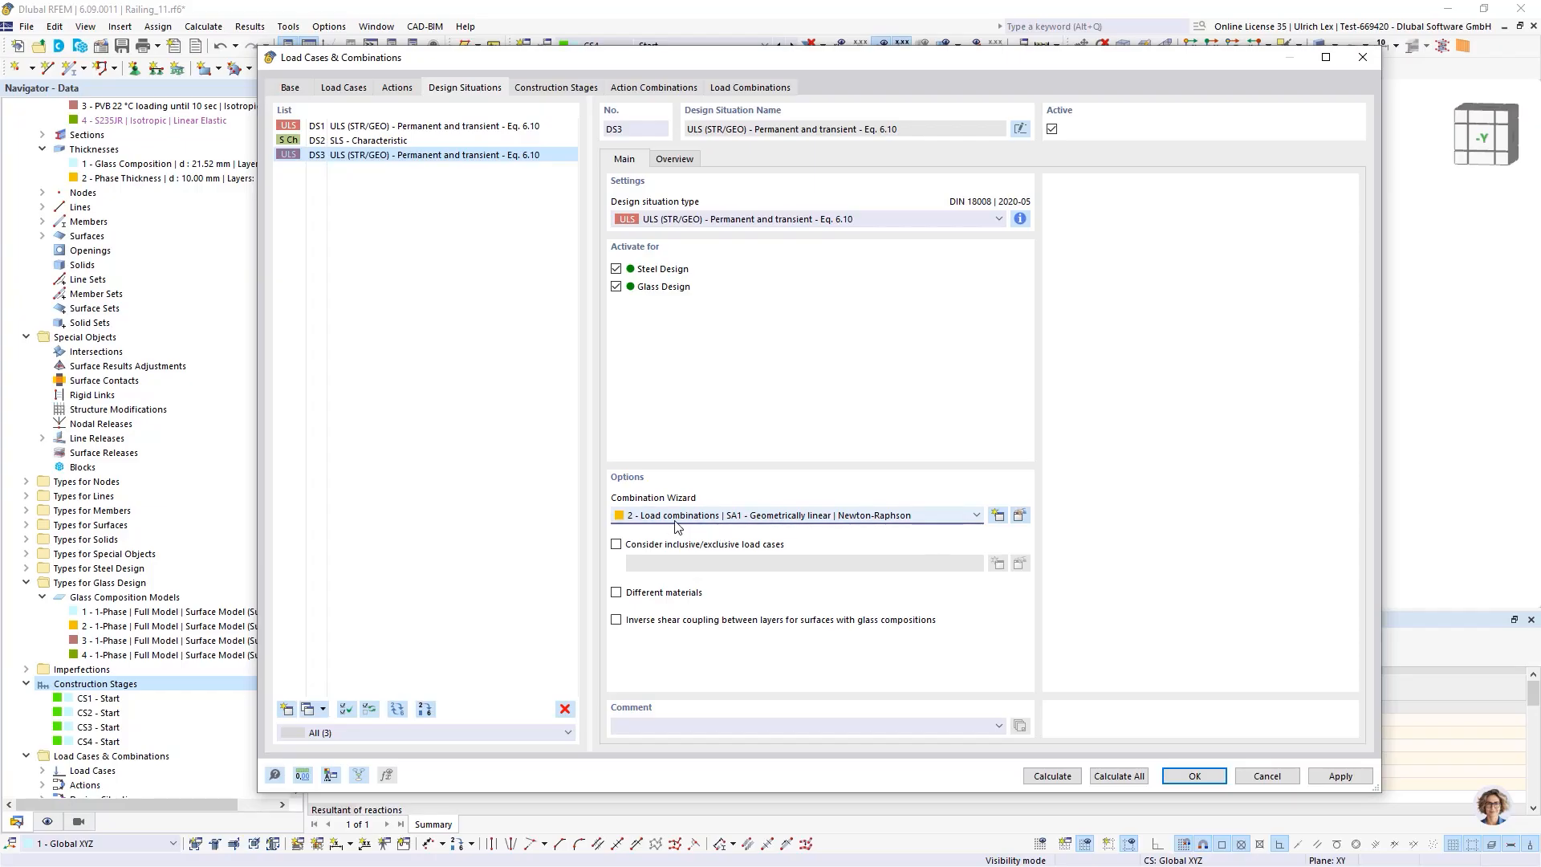
Add a new ULS design situation DS4 using combination wizard 3
click(308, 711)
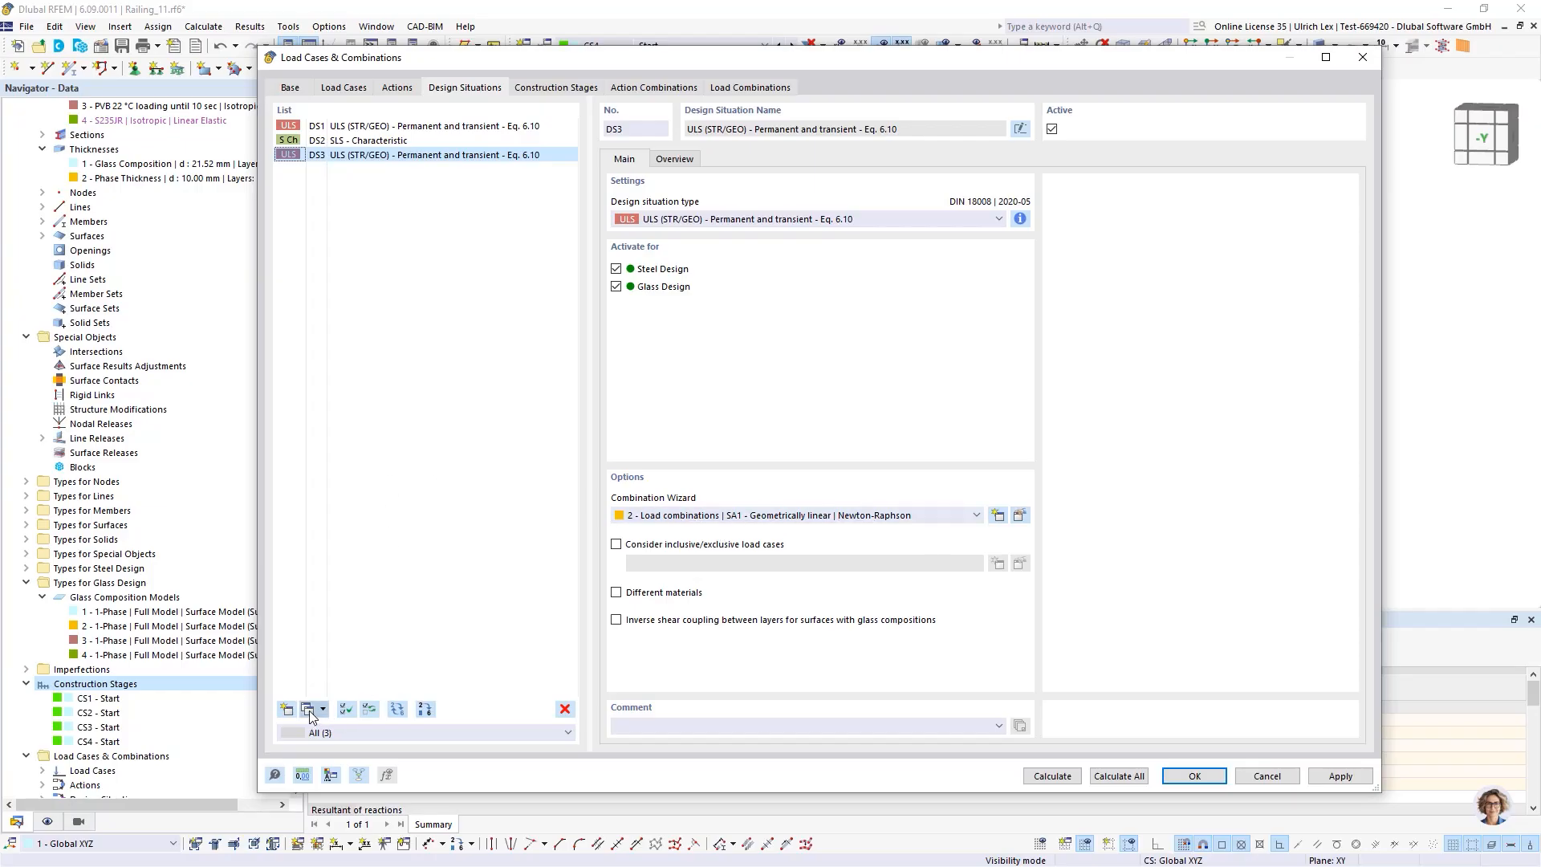
click(677, 515)
click(674, 564)
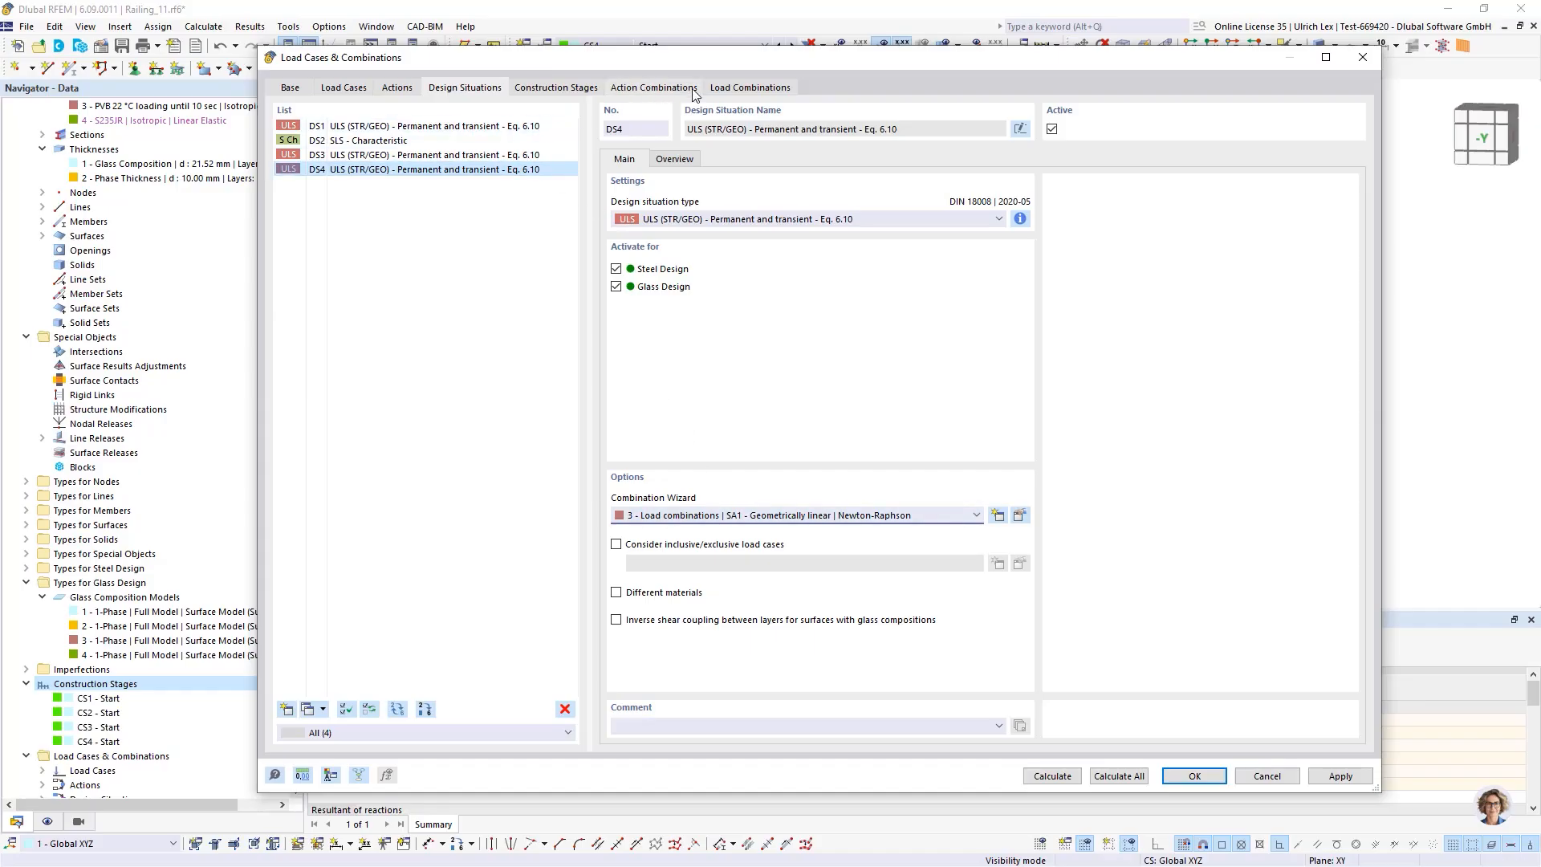
Review the generated load combinations and the design situations' main and overview settings
click(753, 88)
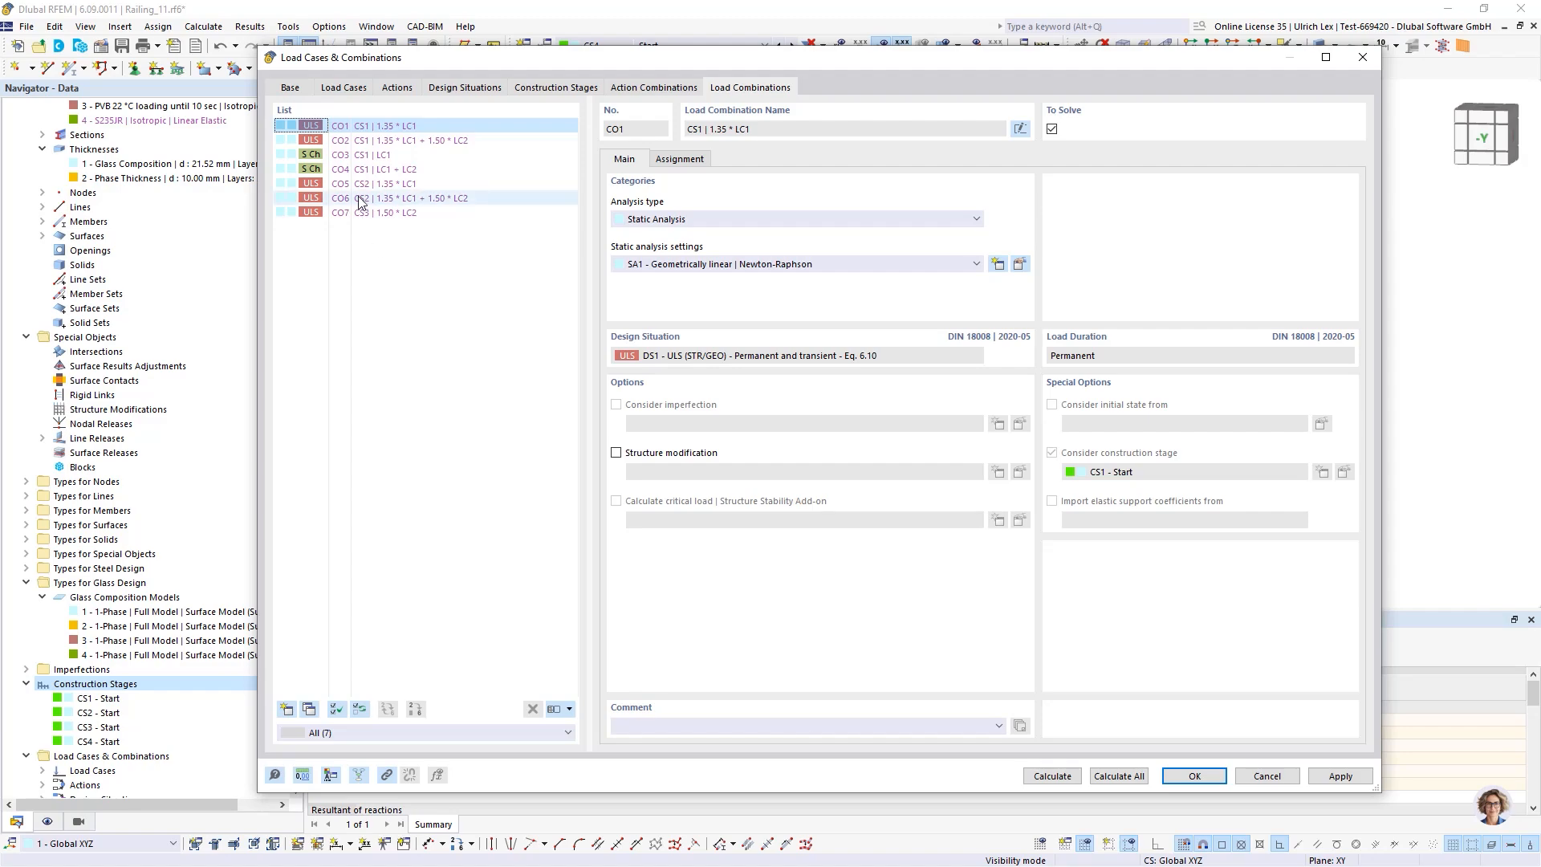
click(394, 214)
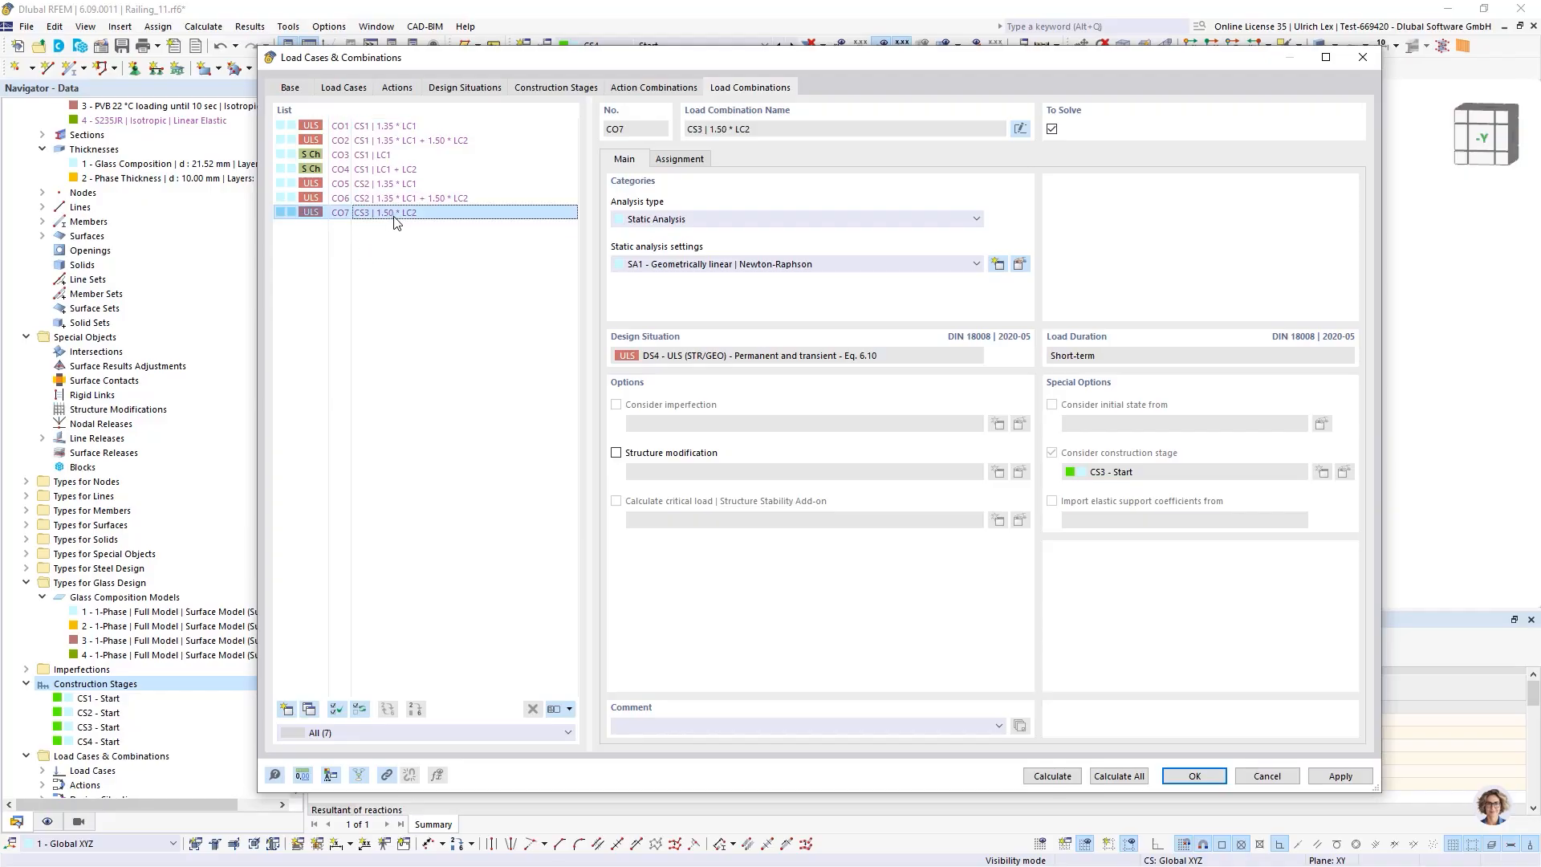
click(353, 90)
click(461, 90)
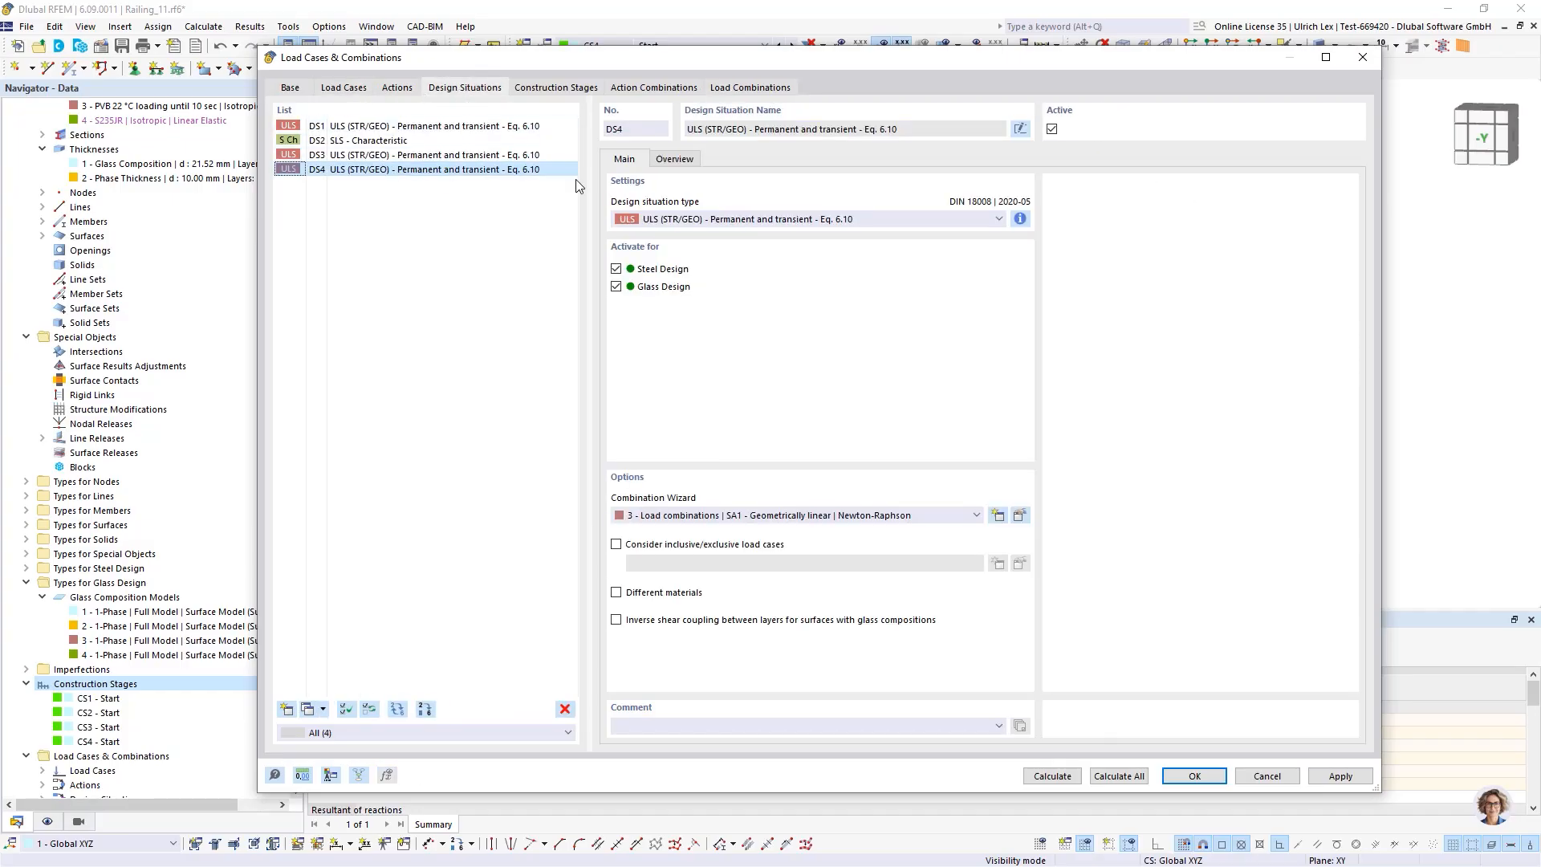
click(674, 160)
click(627, 159)
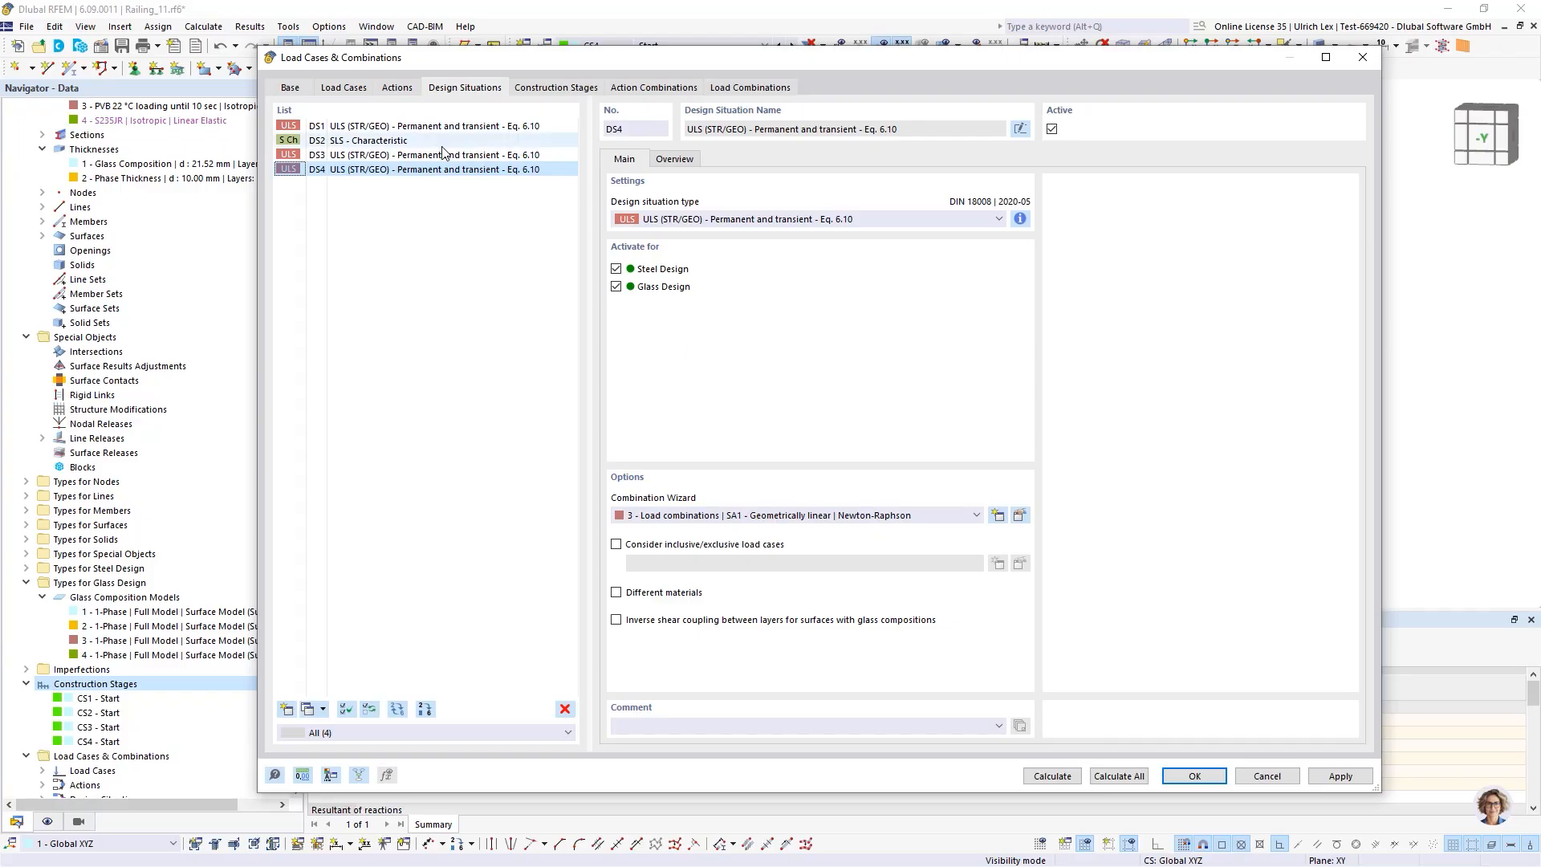
Assign load case LC1 to construction stage CS3
click(534, 90)
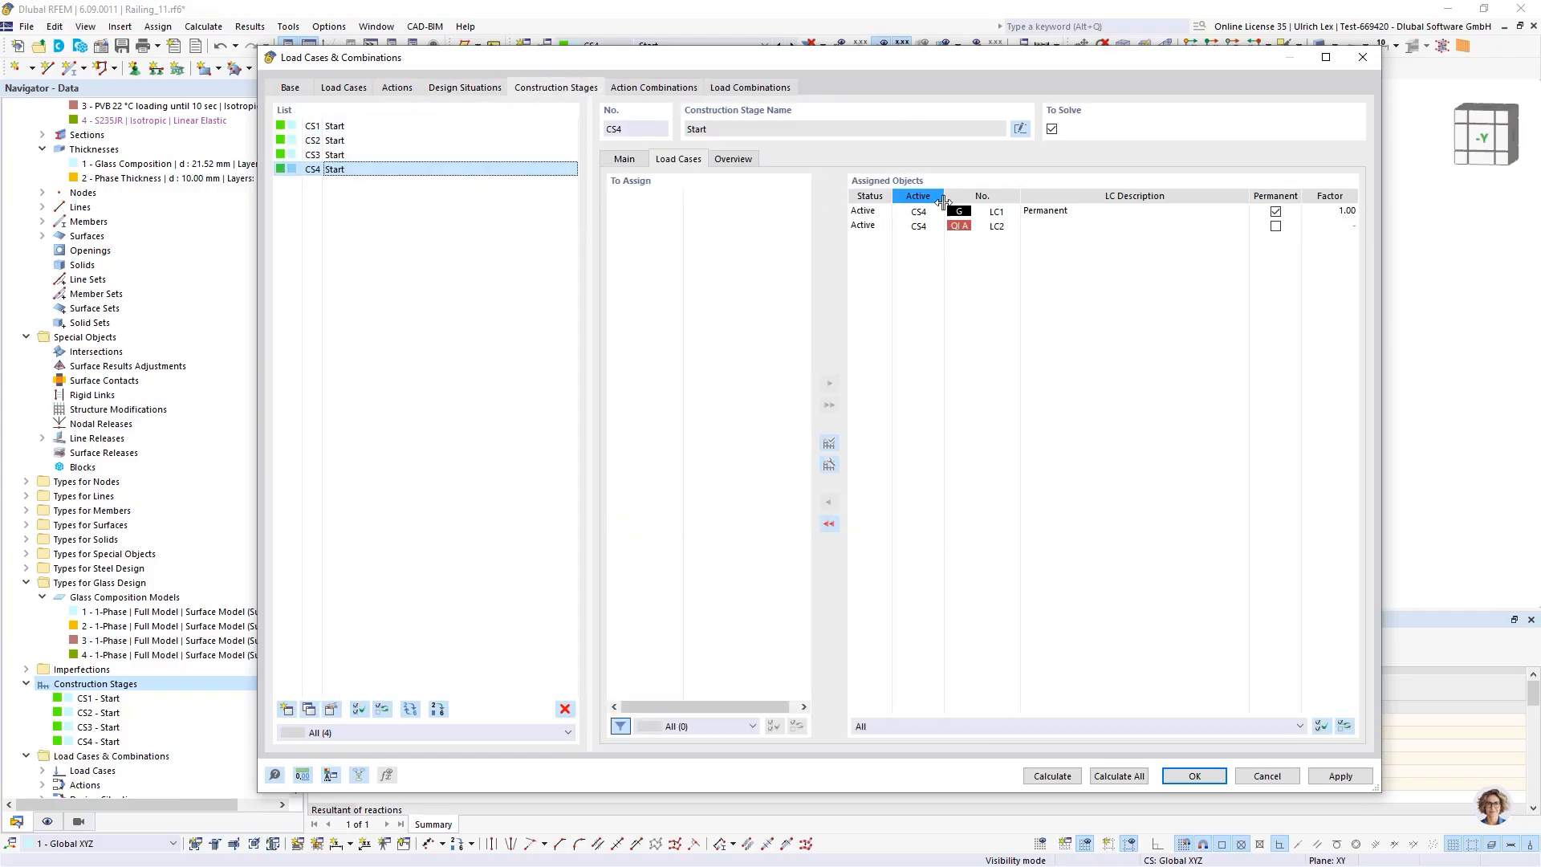
click(375, 157)
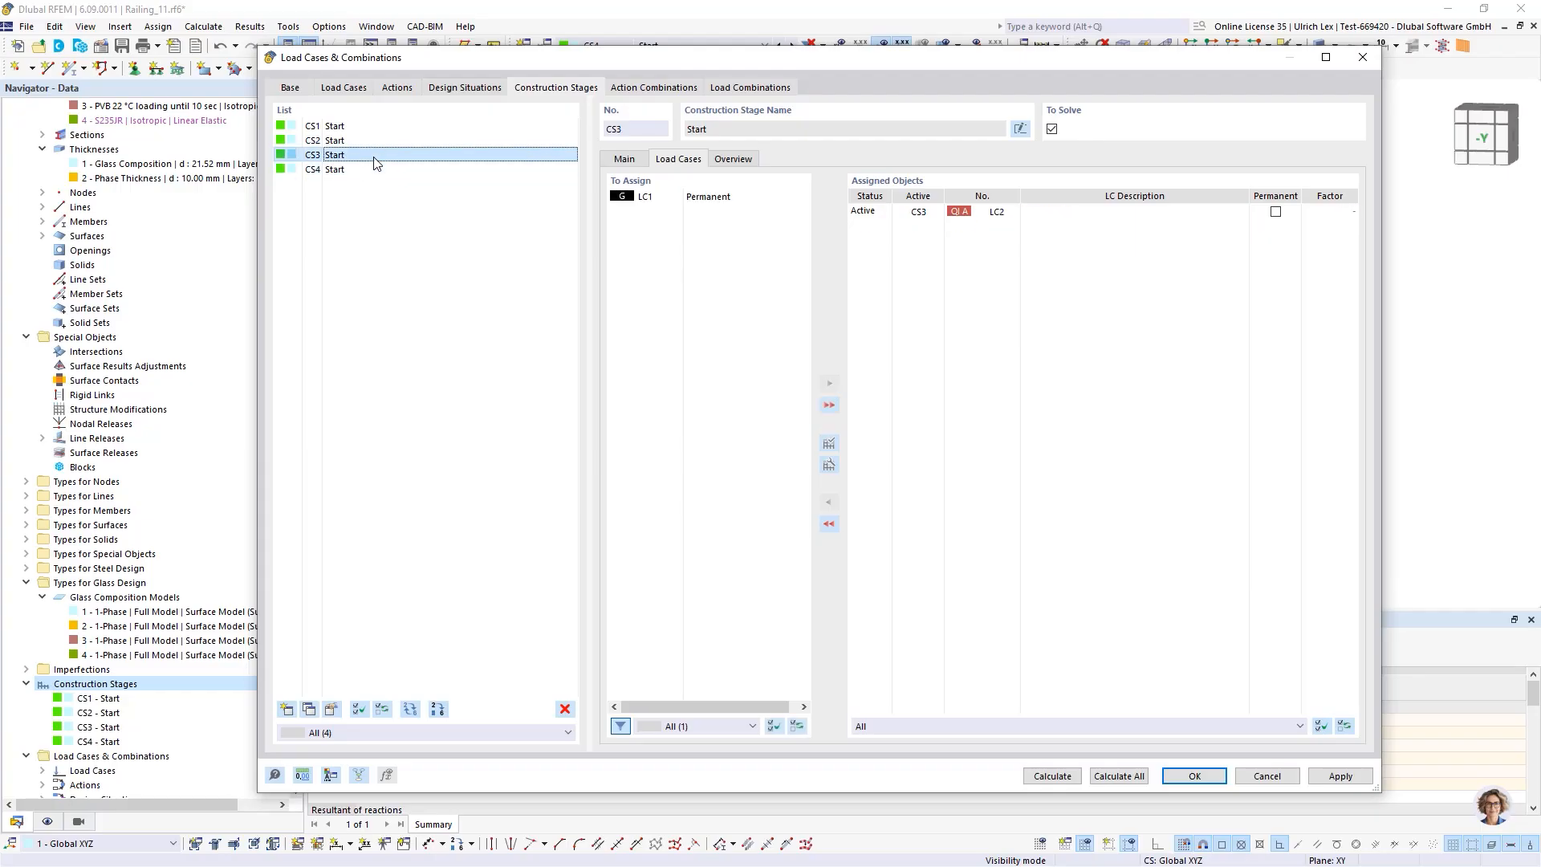
double_click(681, 199)
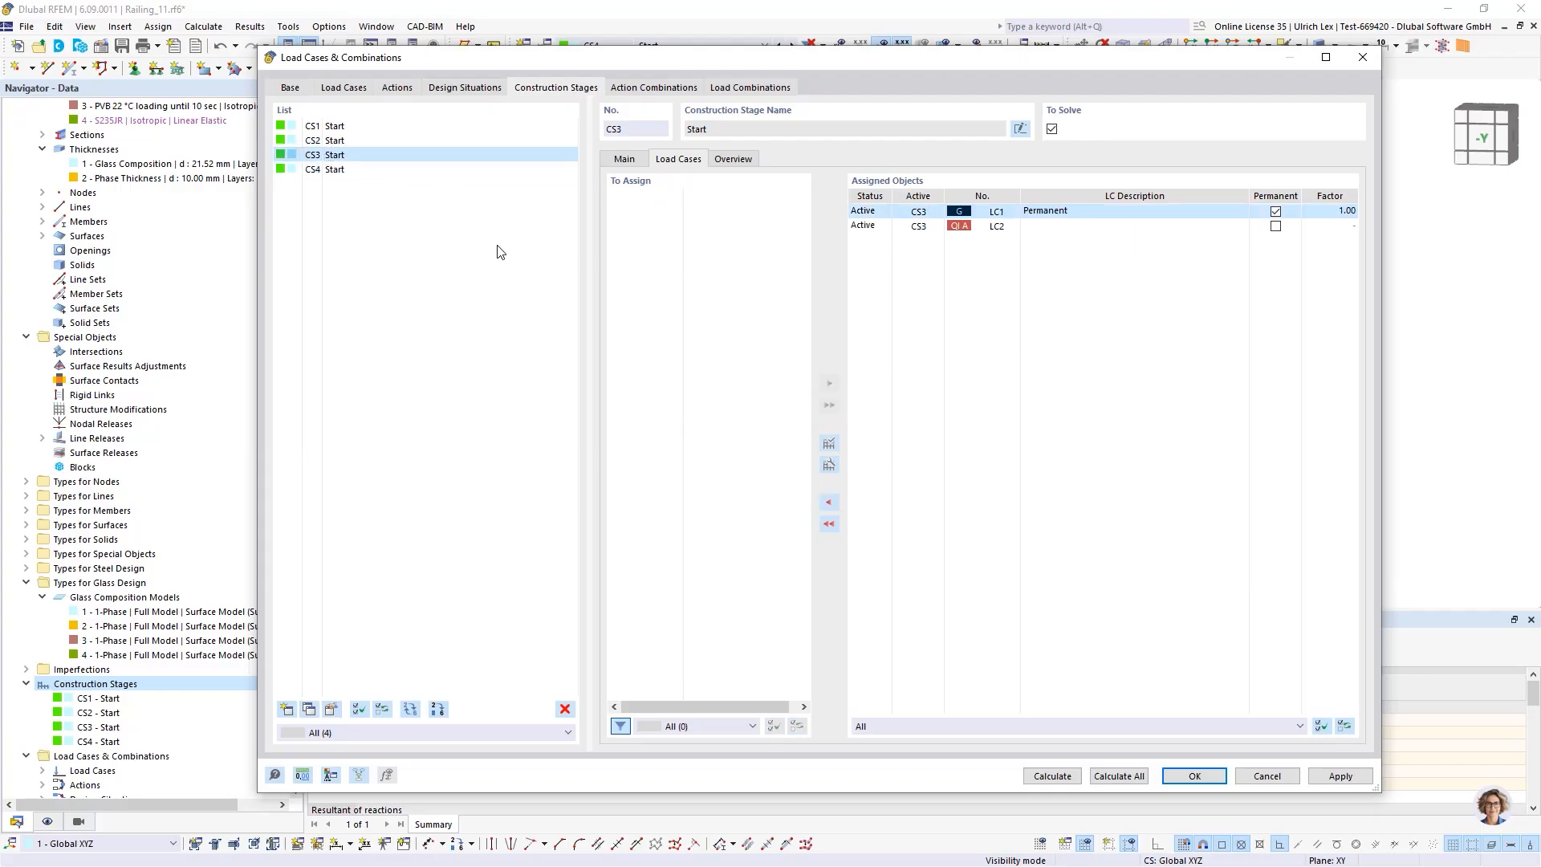
Review the regenerated load combinations CO7 and CO8 and the other tabs of the load cases dialog
click(712, 90)
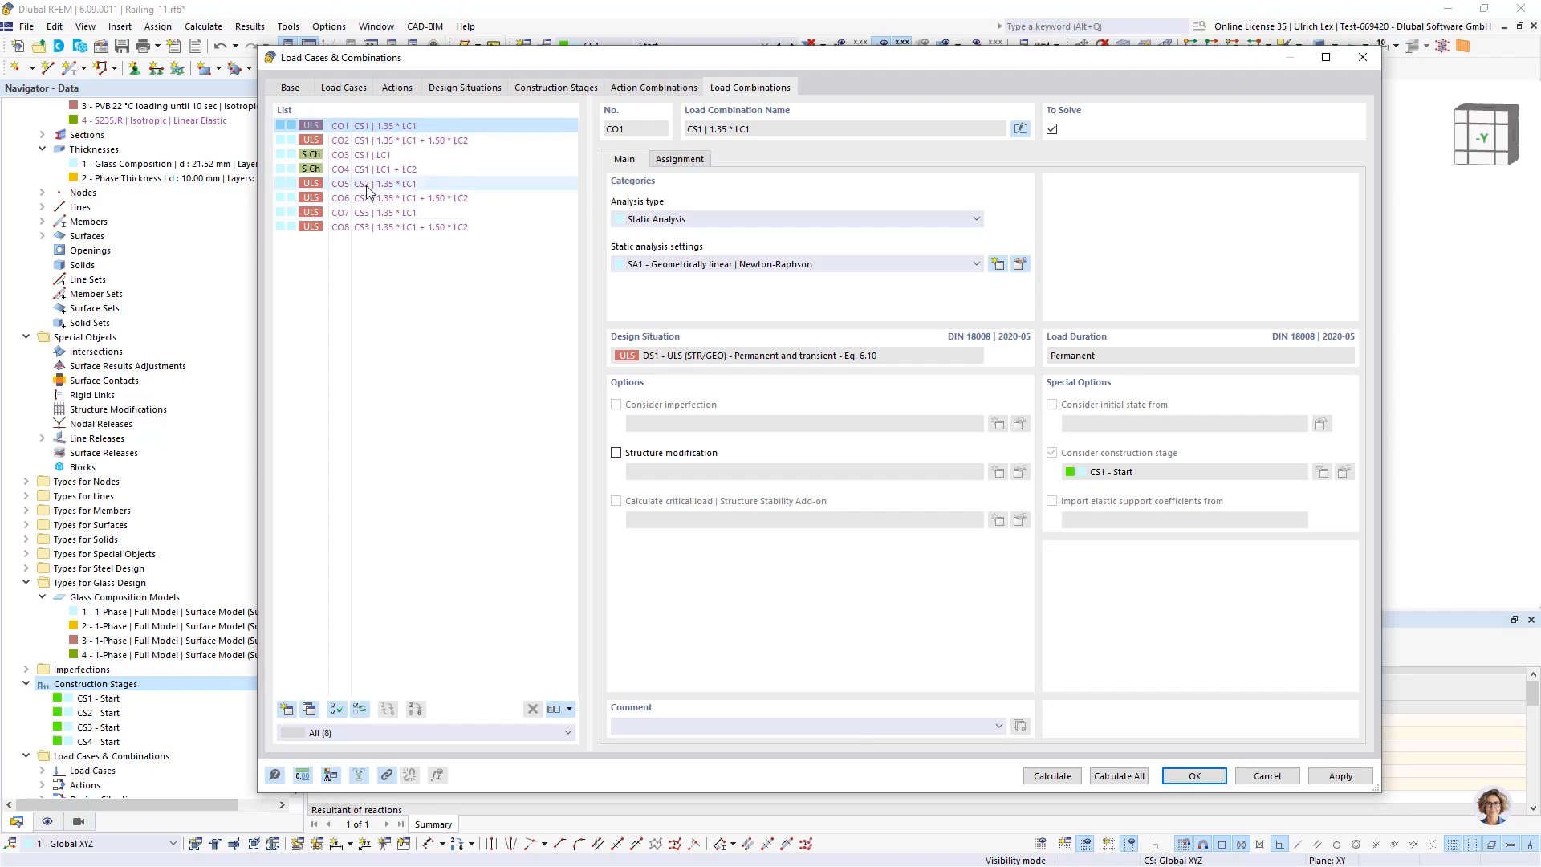
click(367, 214)
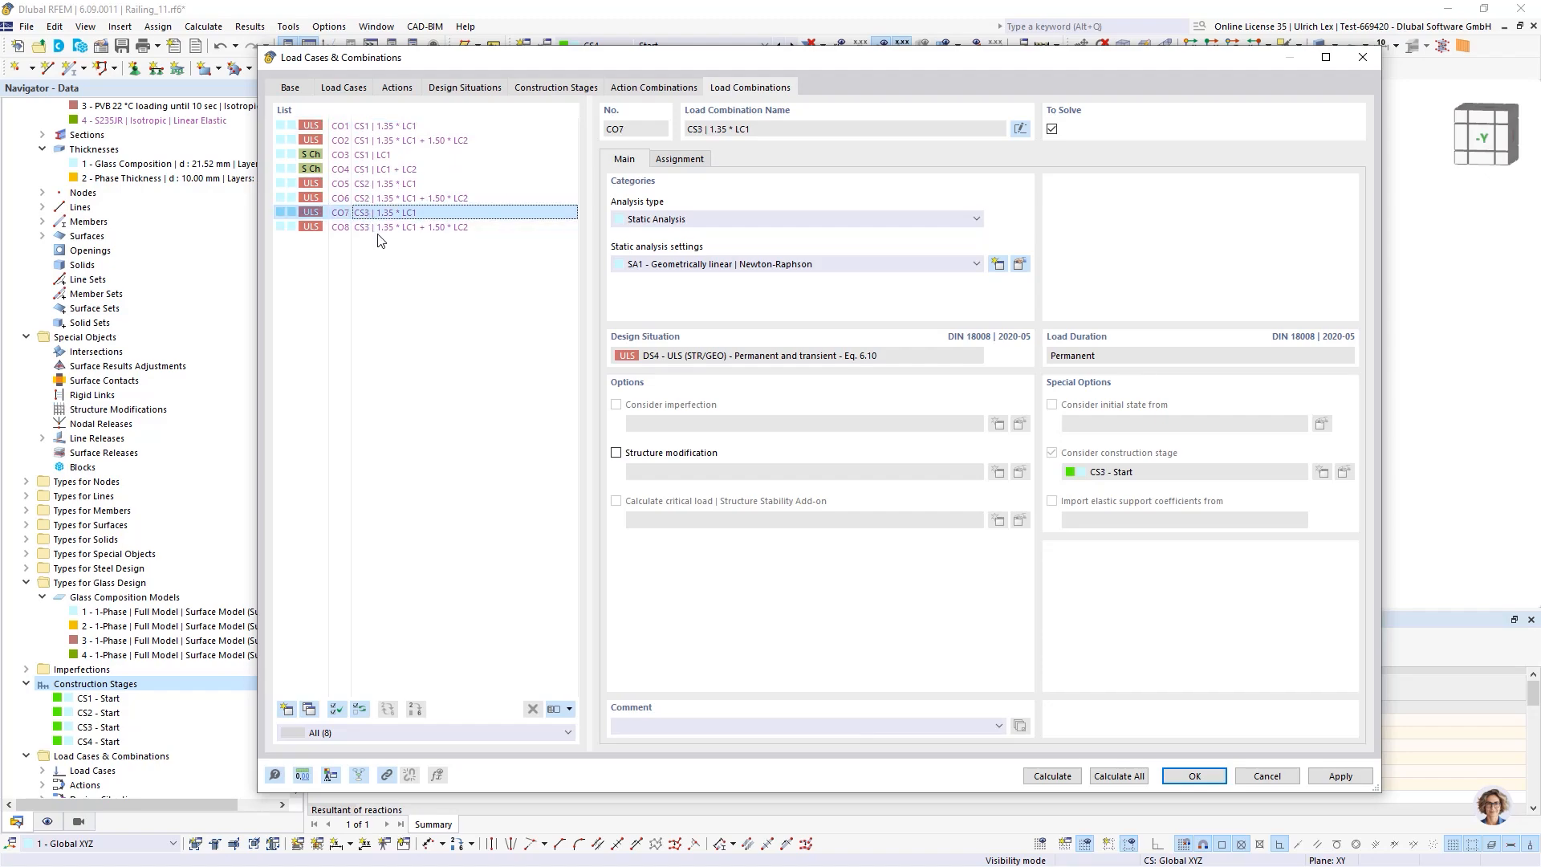
click(425, 308)
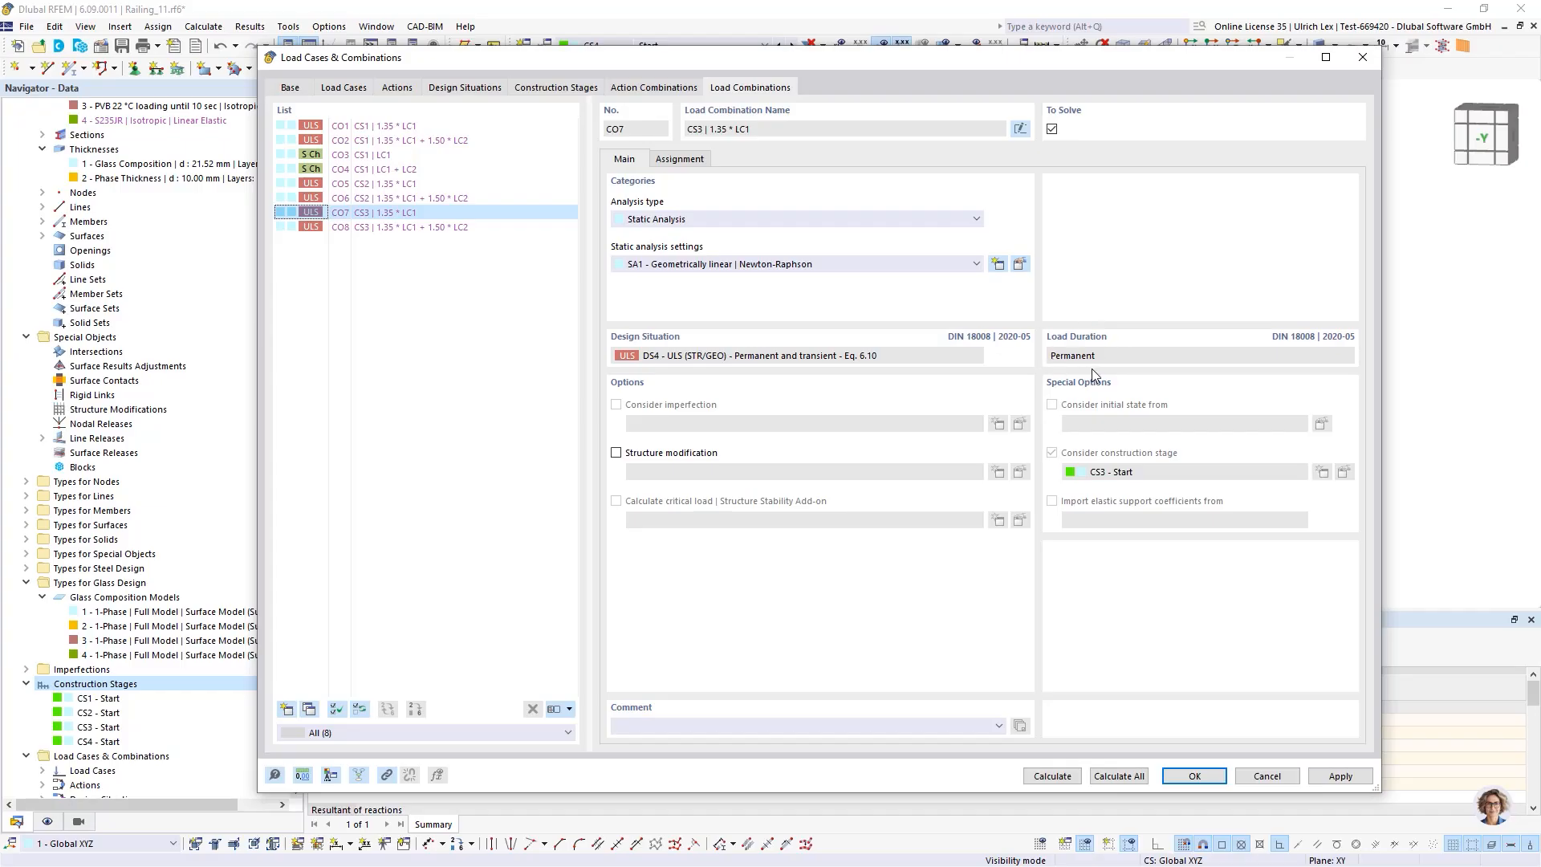
click(406, 228)
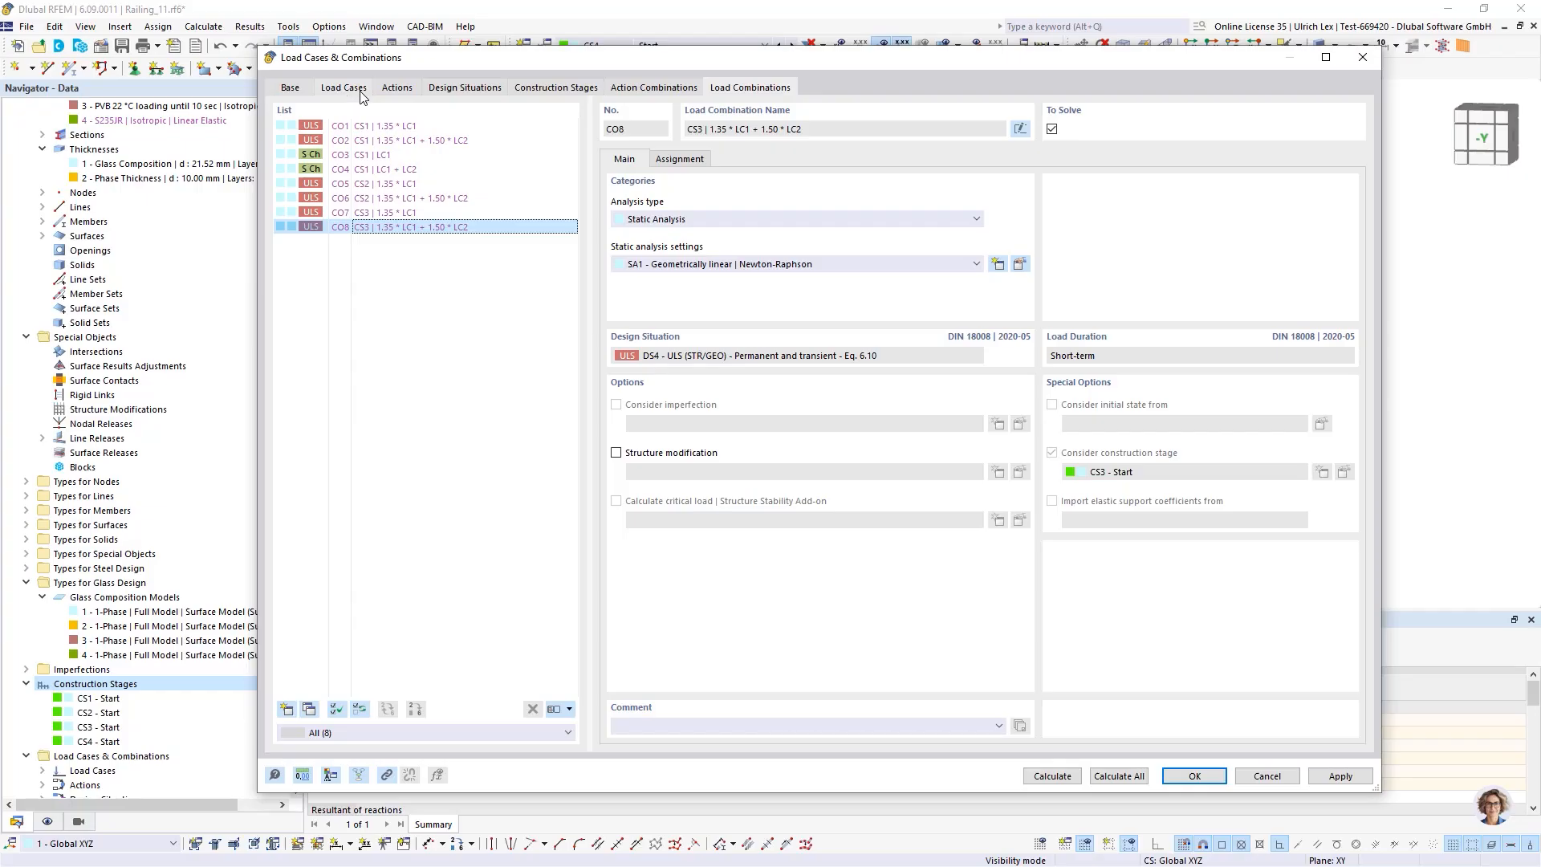
click(442, 288)
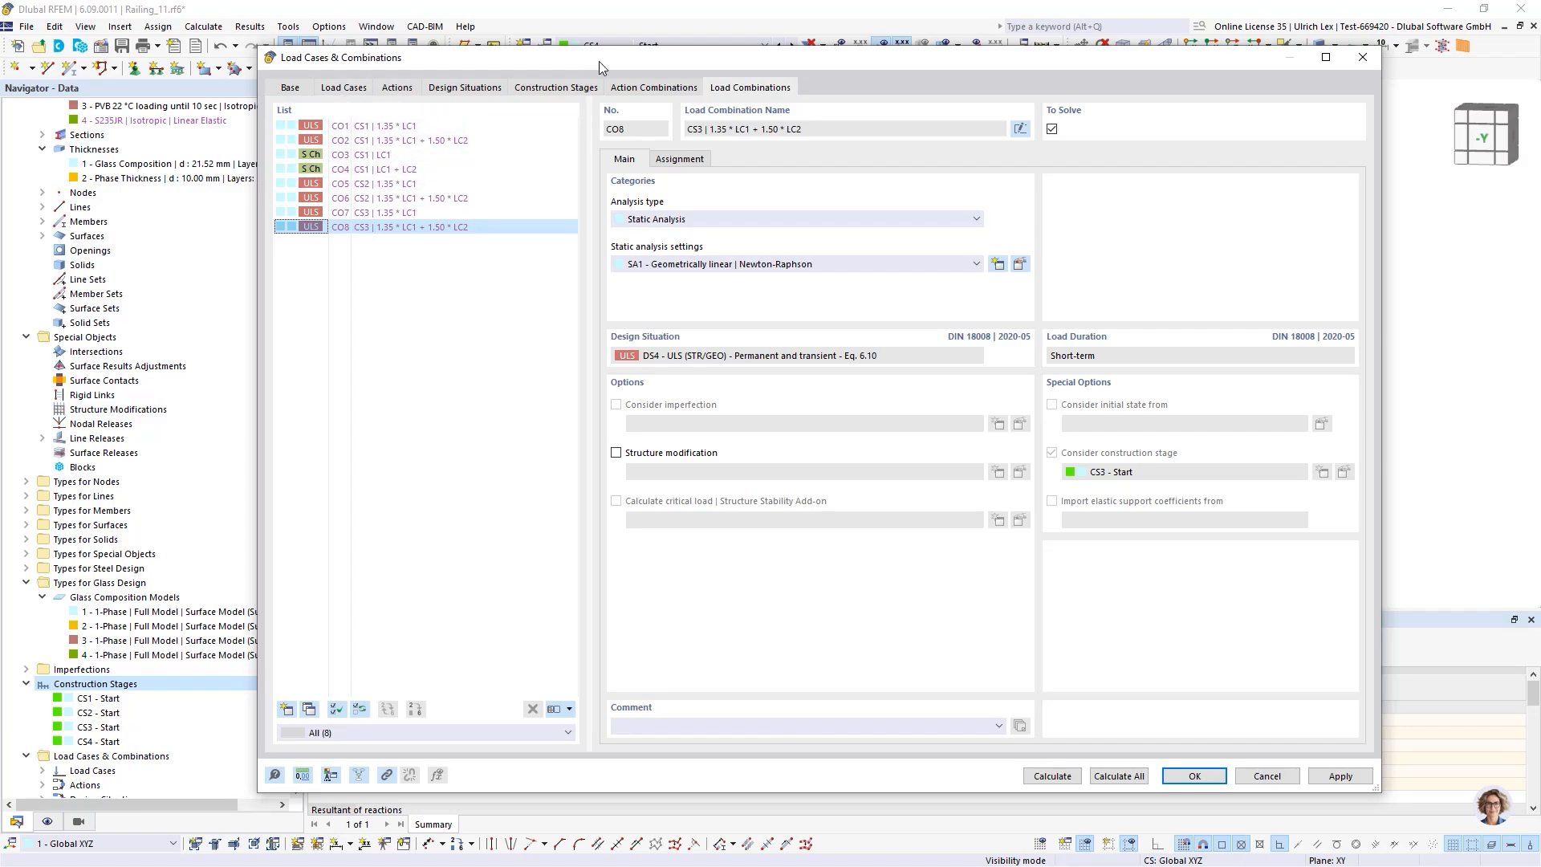
drag(599, 61, 618, 57)
click(417, 85)
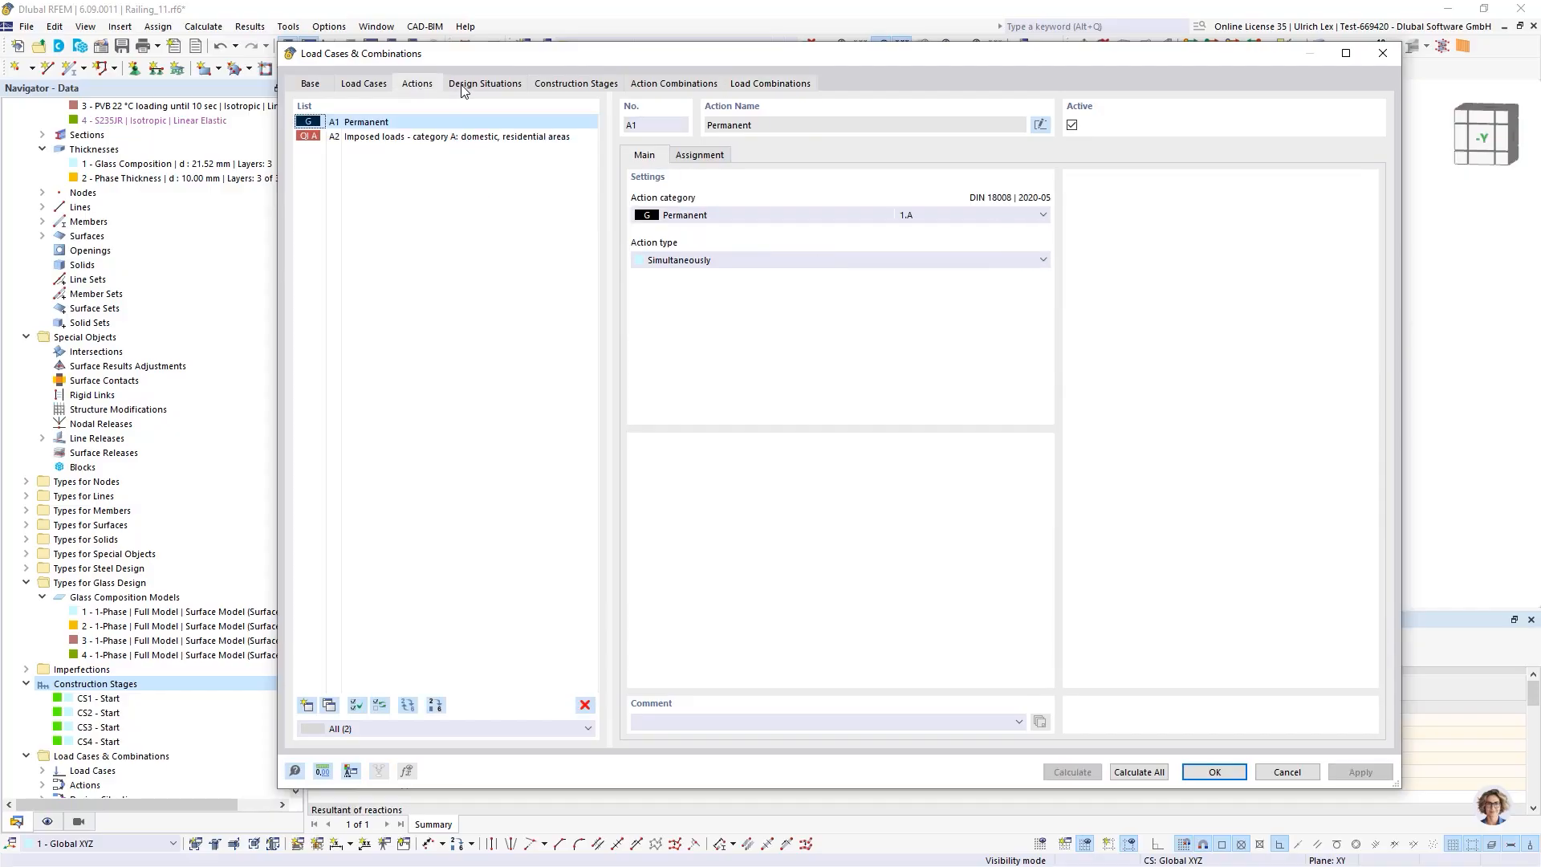
click(478, 86)
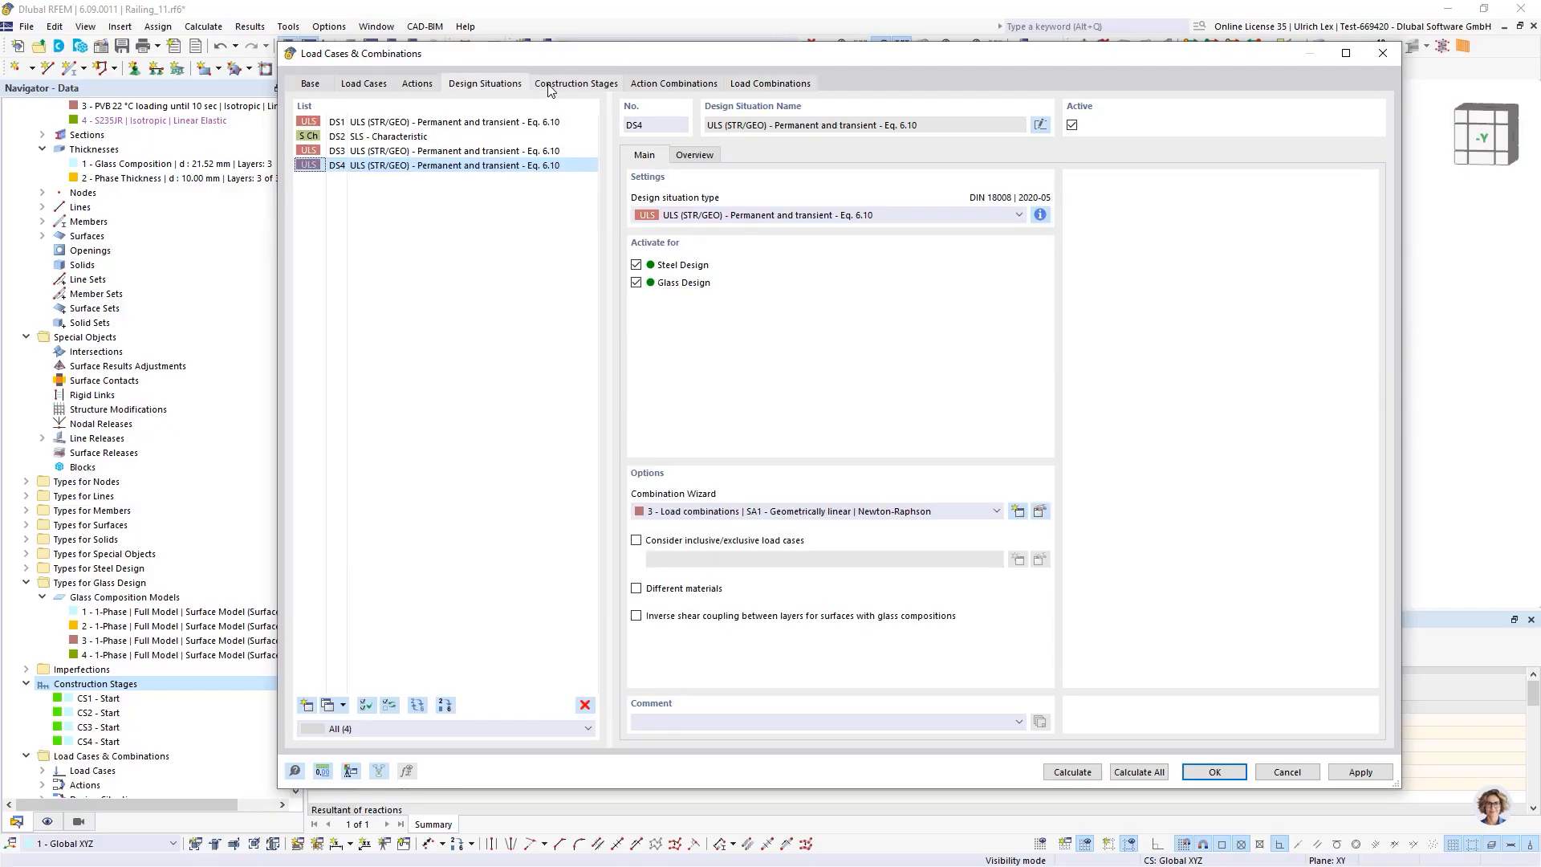
click(322, 89)
click(364, 86)
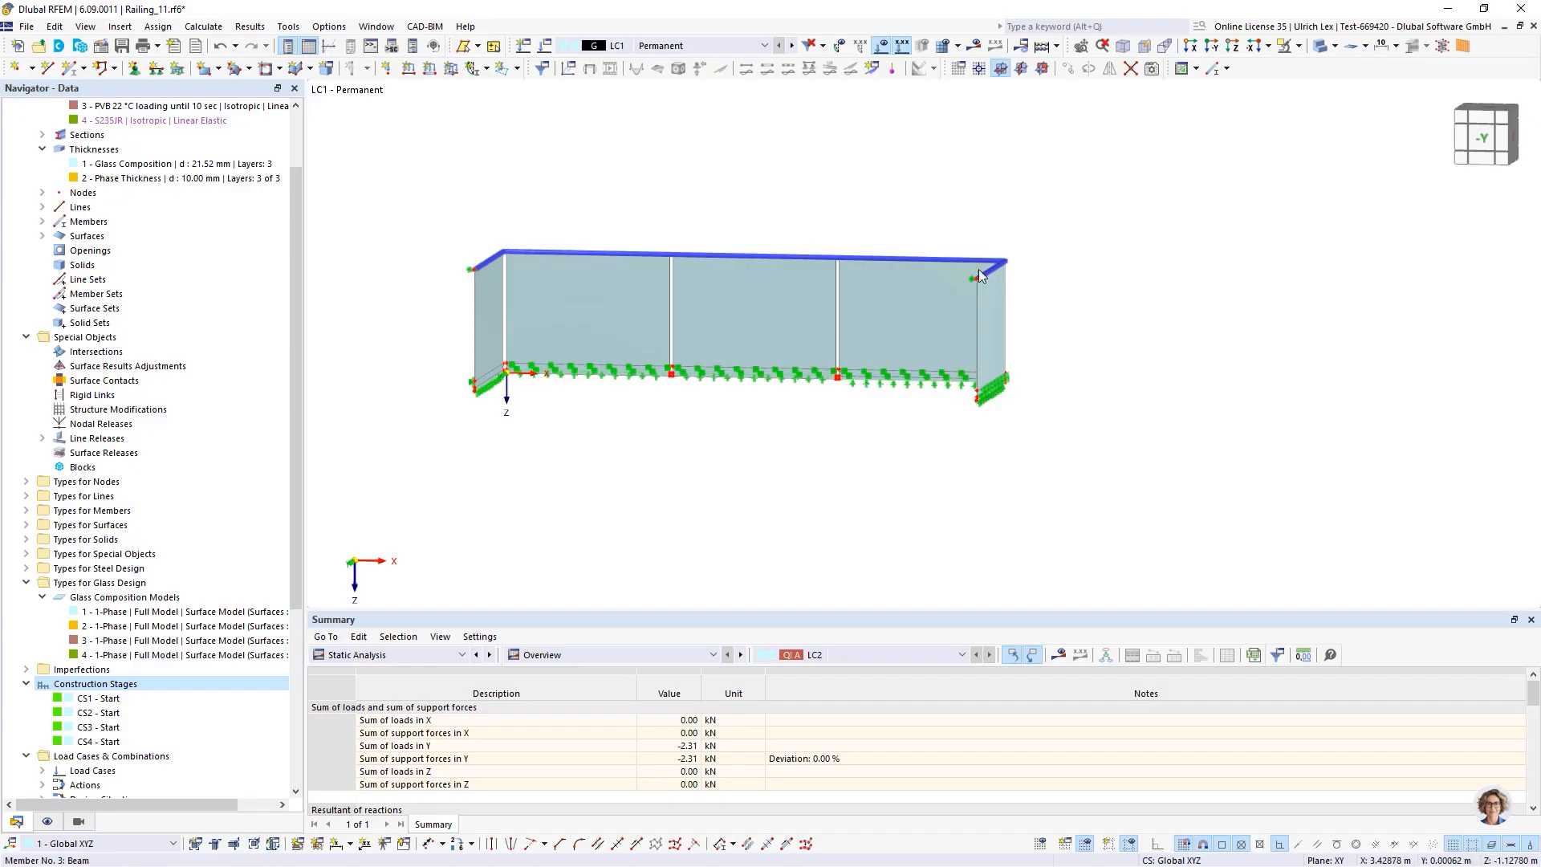
Select the handrail members and disable Perform stability design in their steel design ultimate configuration
drag(416, 160, 1094, 321)
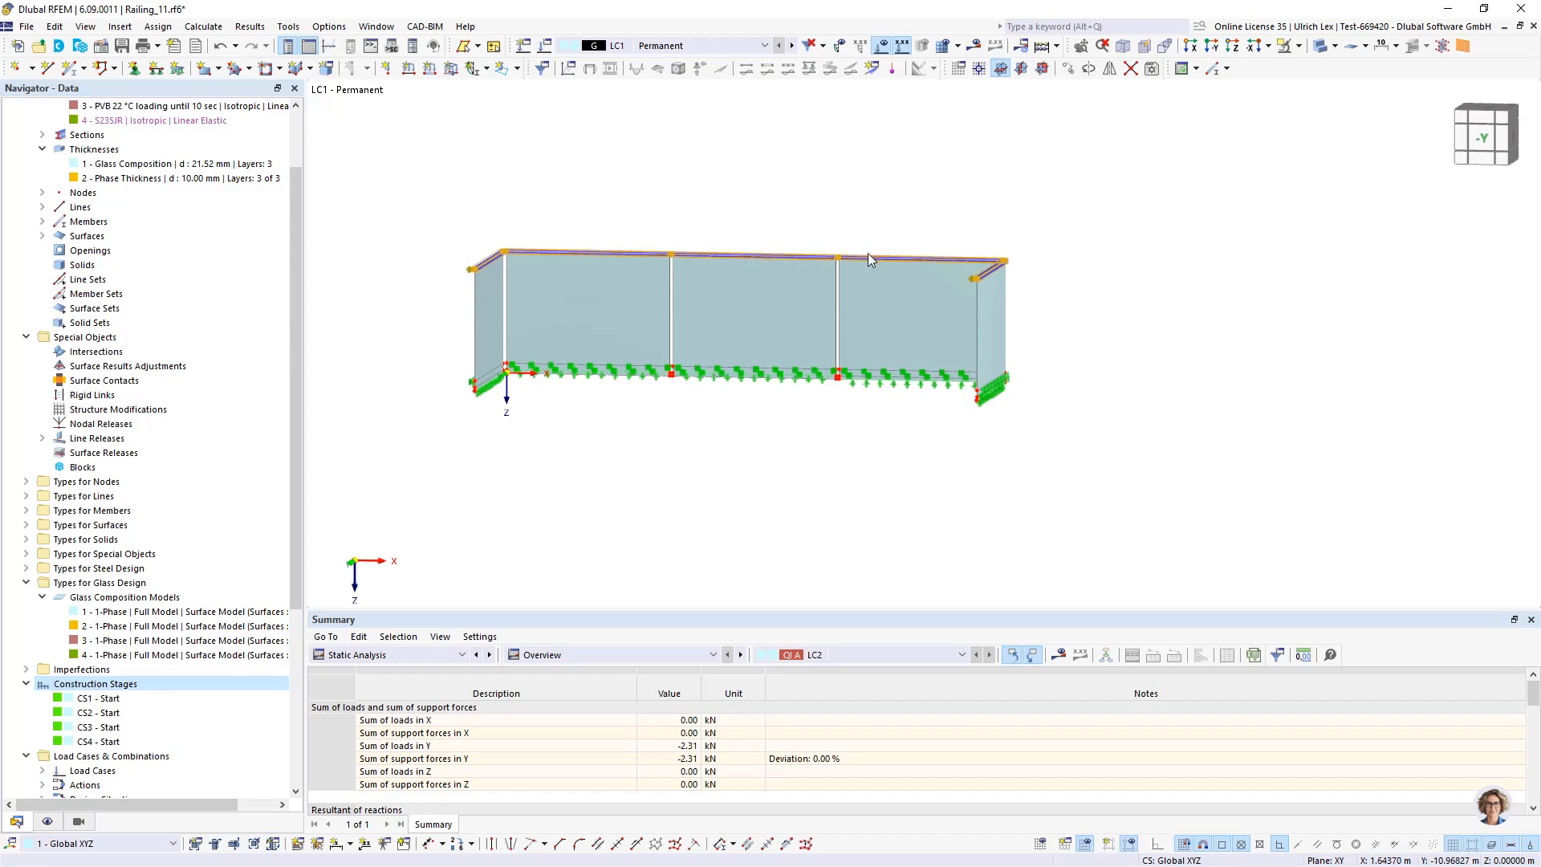
scroll(811, 250, up, 5)
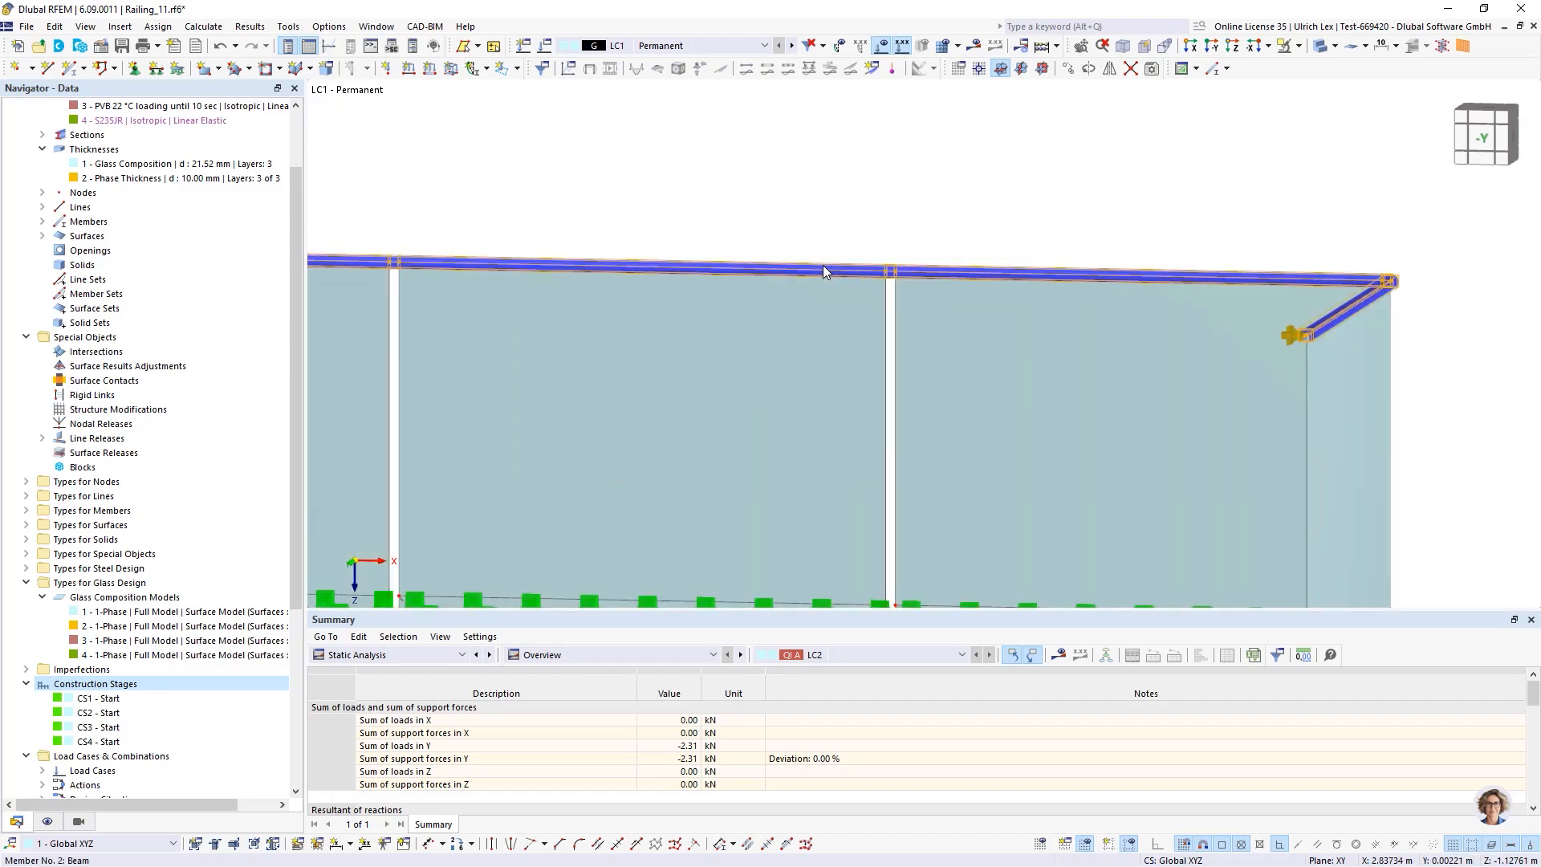
right_click(823, 265)
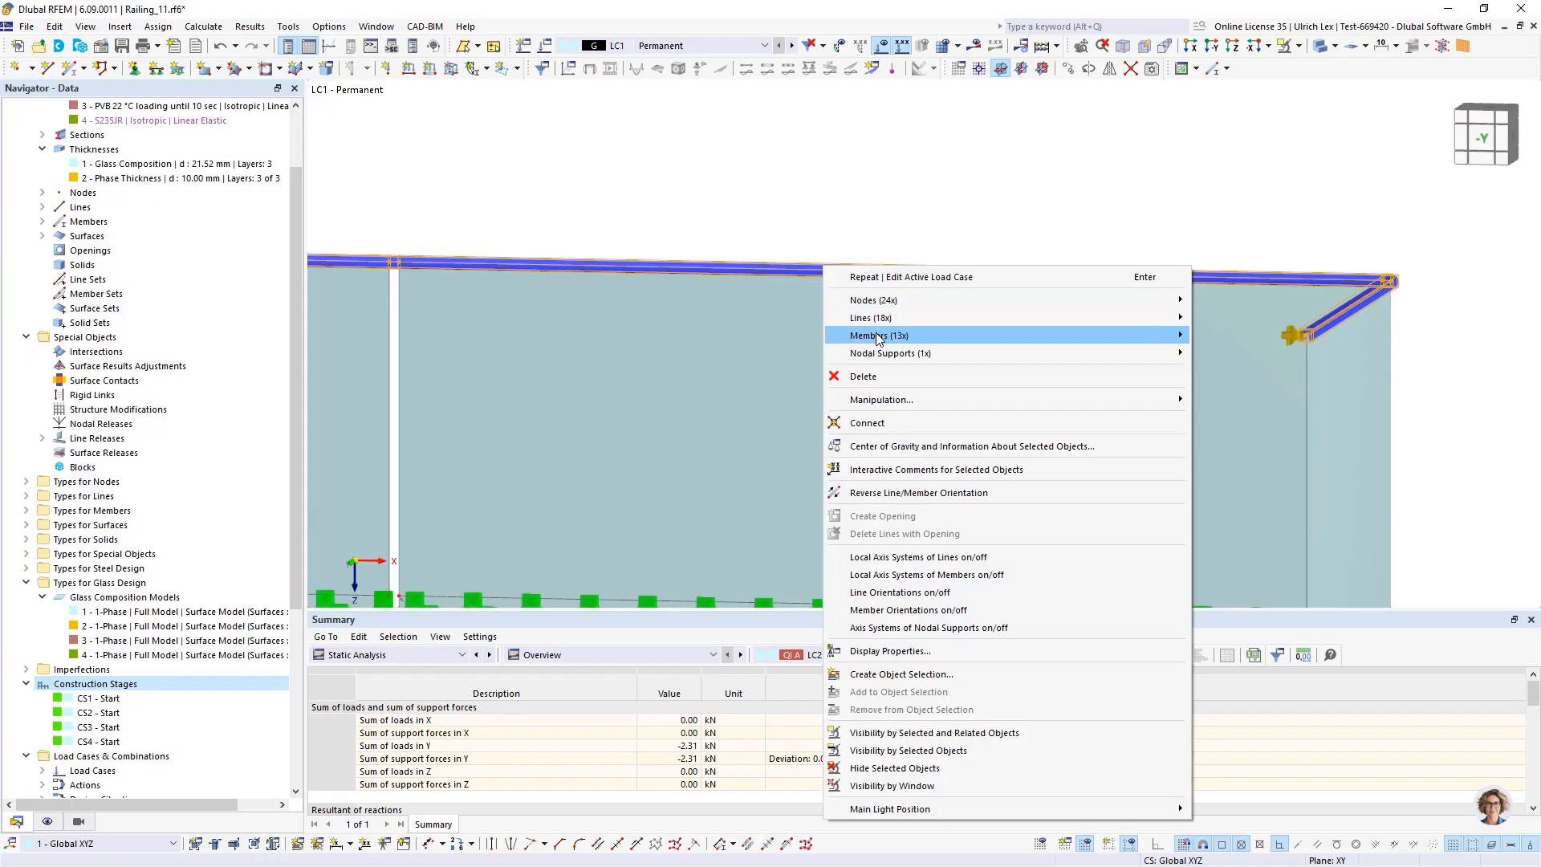
mouse_move(1156, 341)
click(1271, 338)
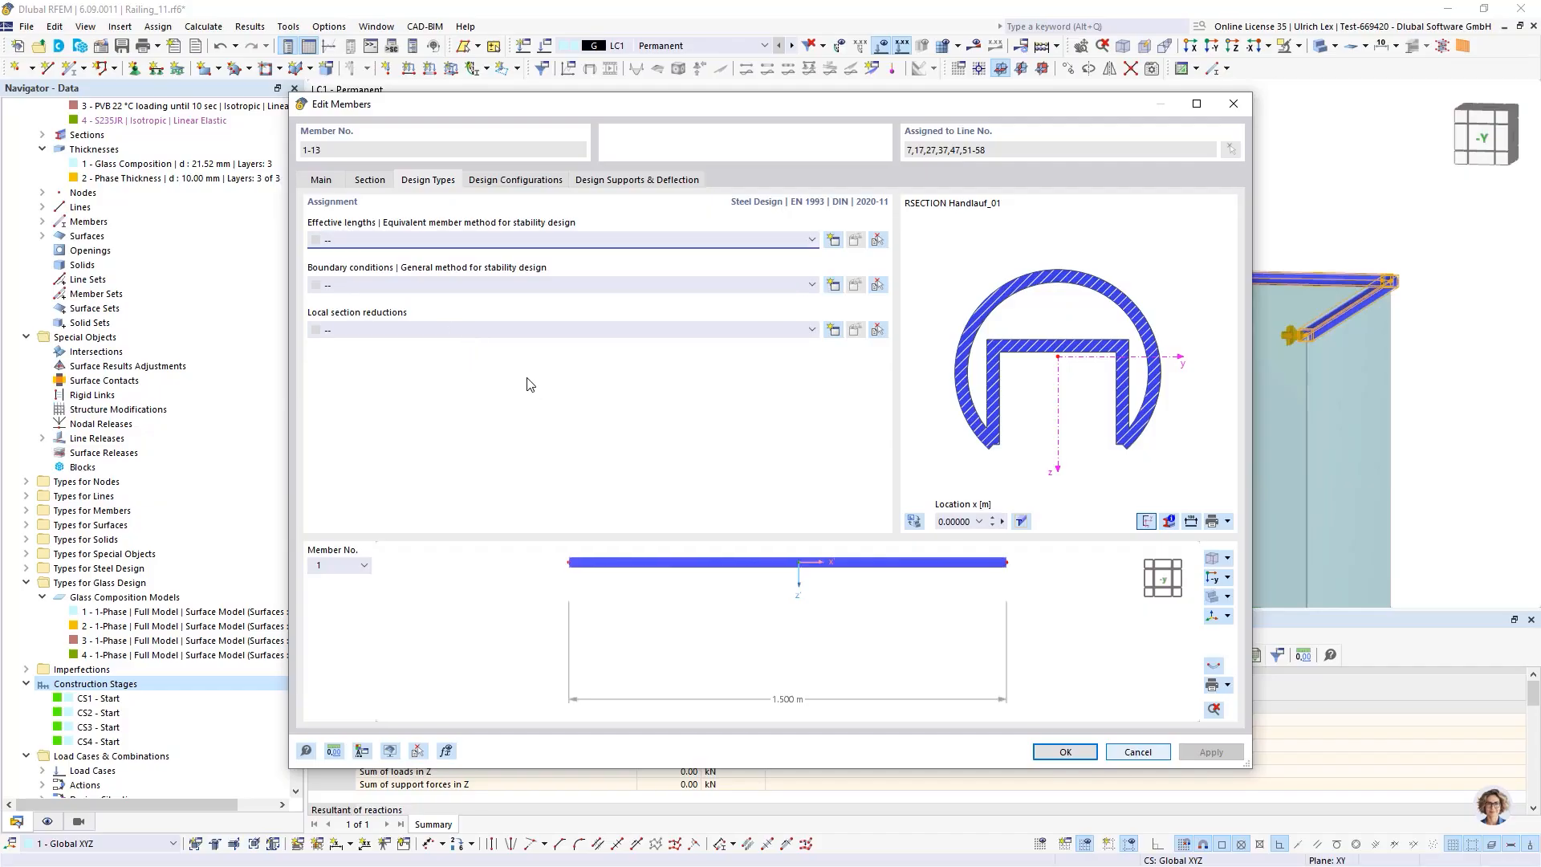
click(525, 181)
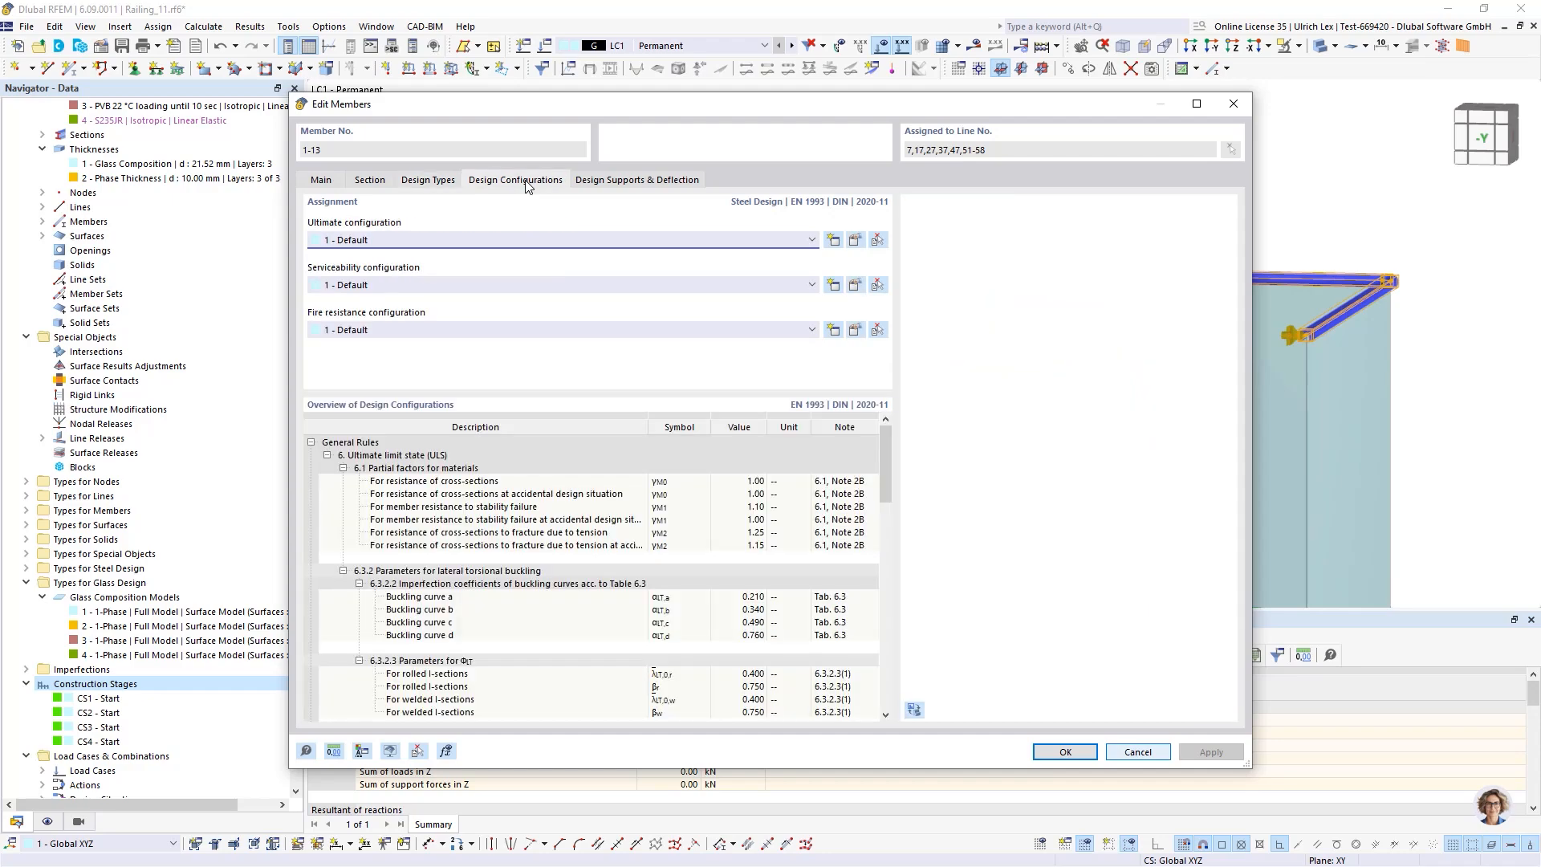
click(831, 240)
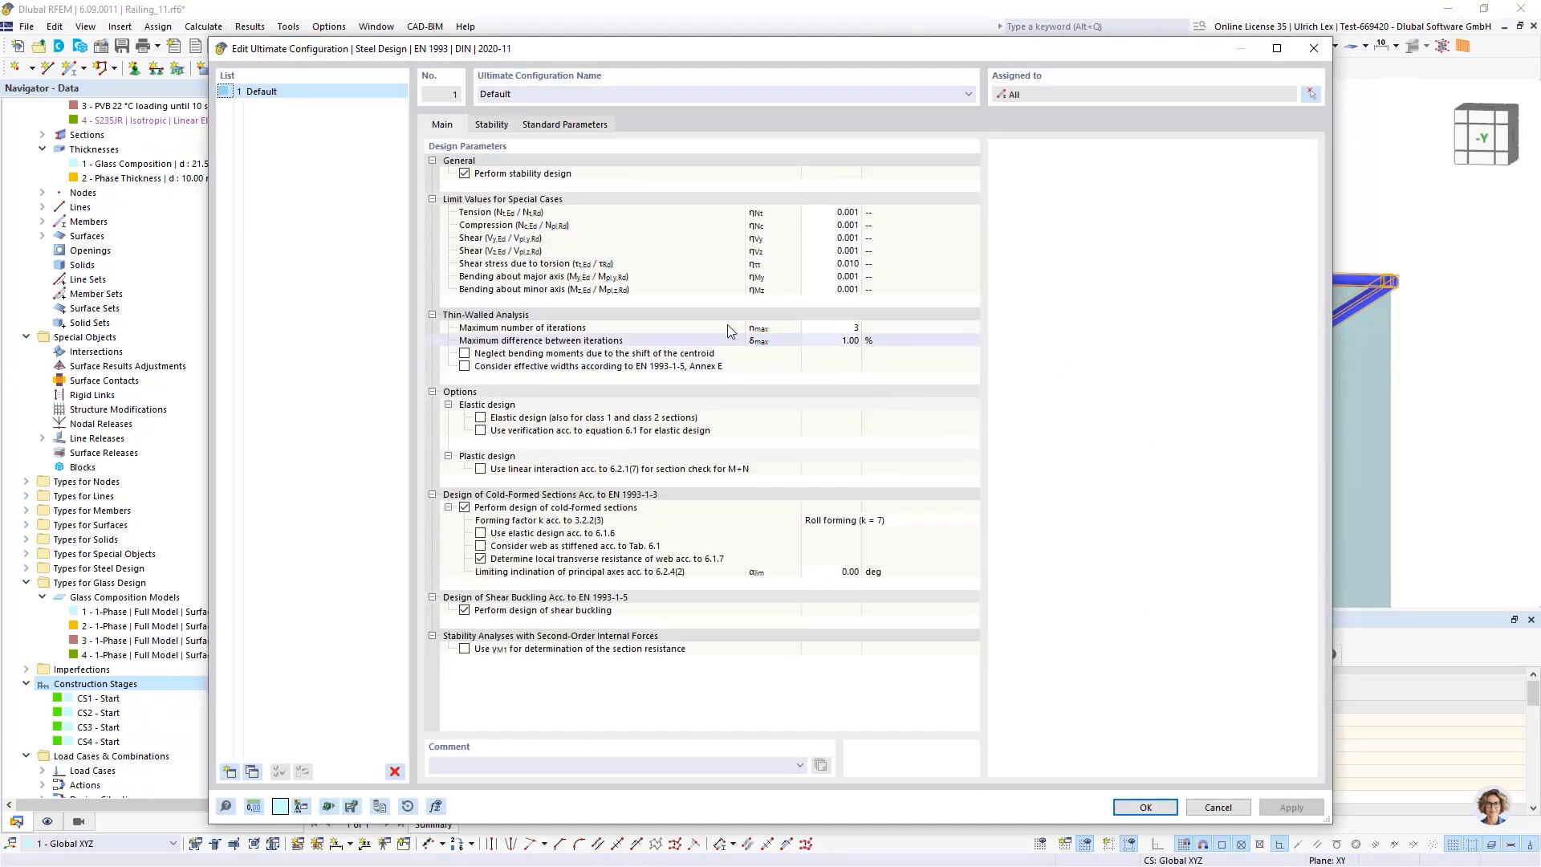
click(465, 174)
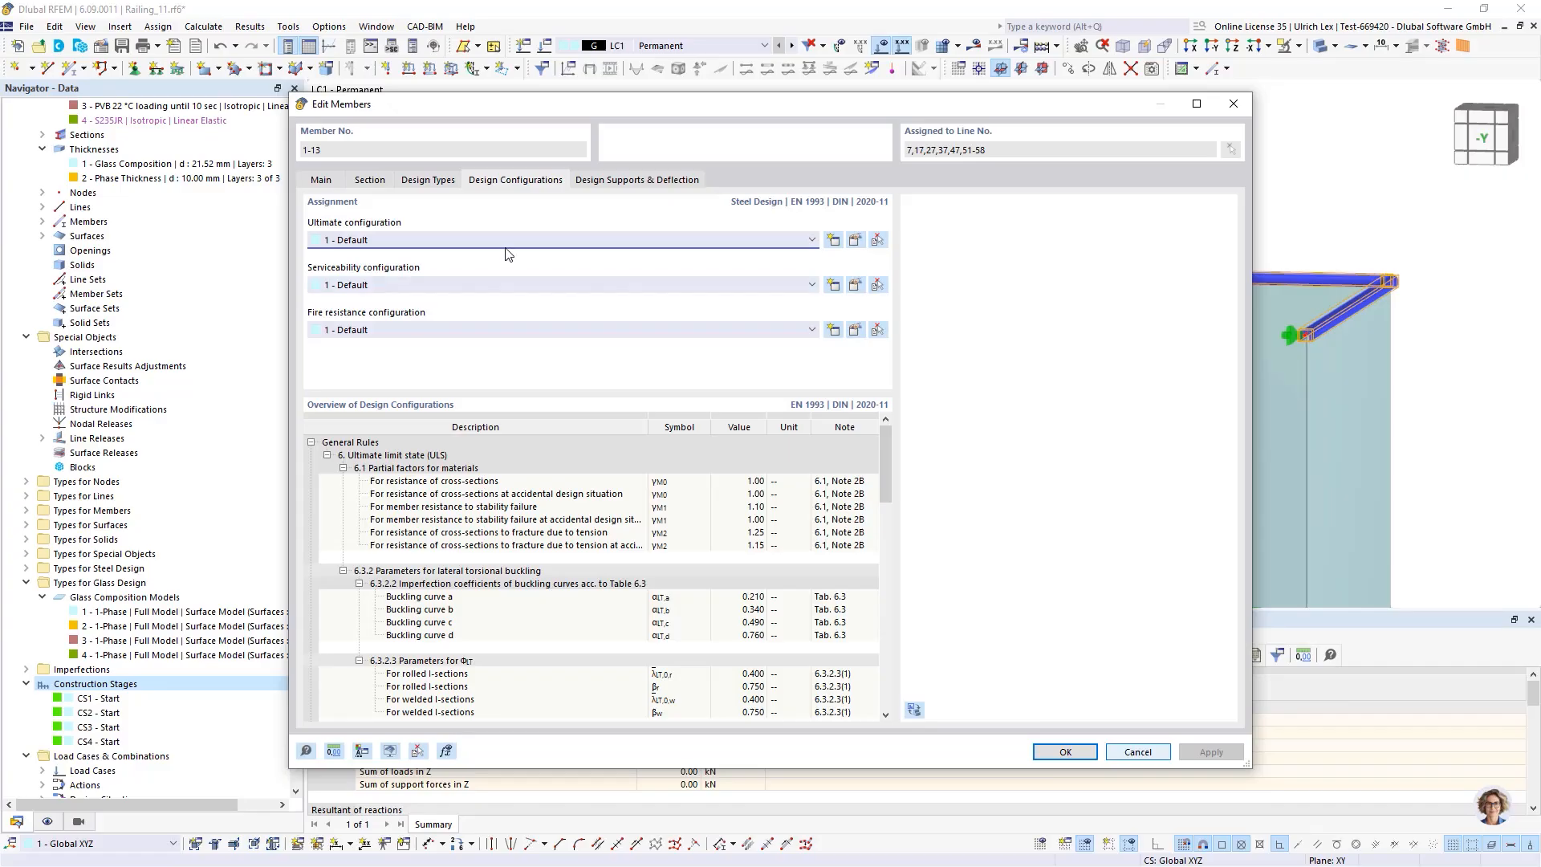
Review the handrail members' design supports and deflection settings and confirm the member edits
click(623, 185)
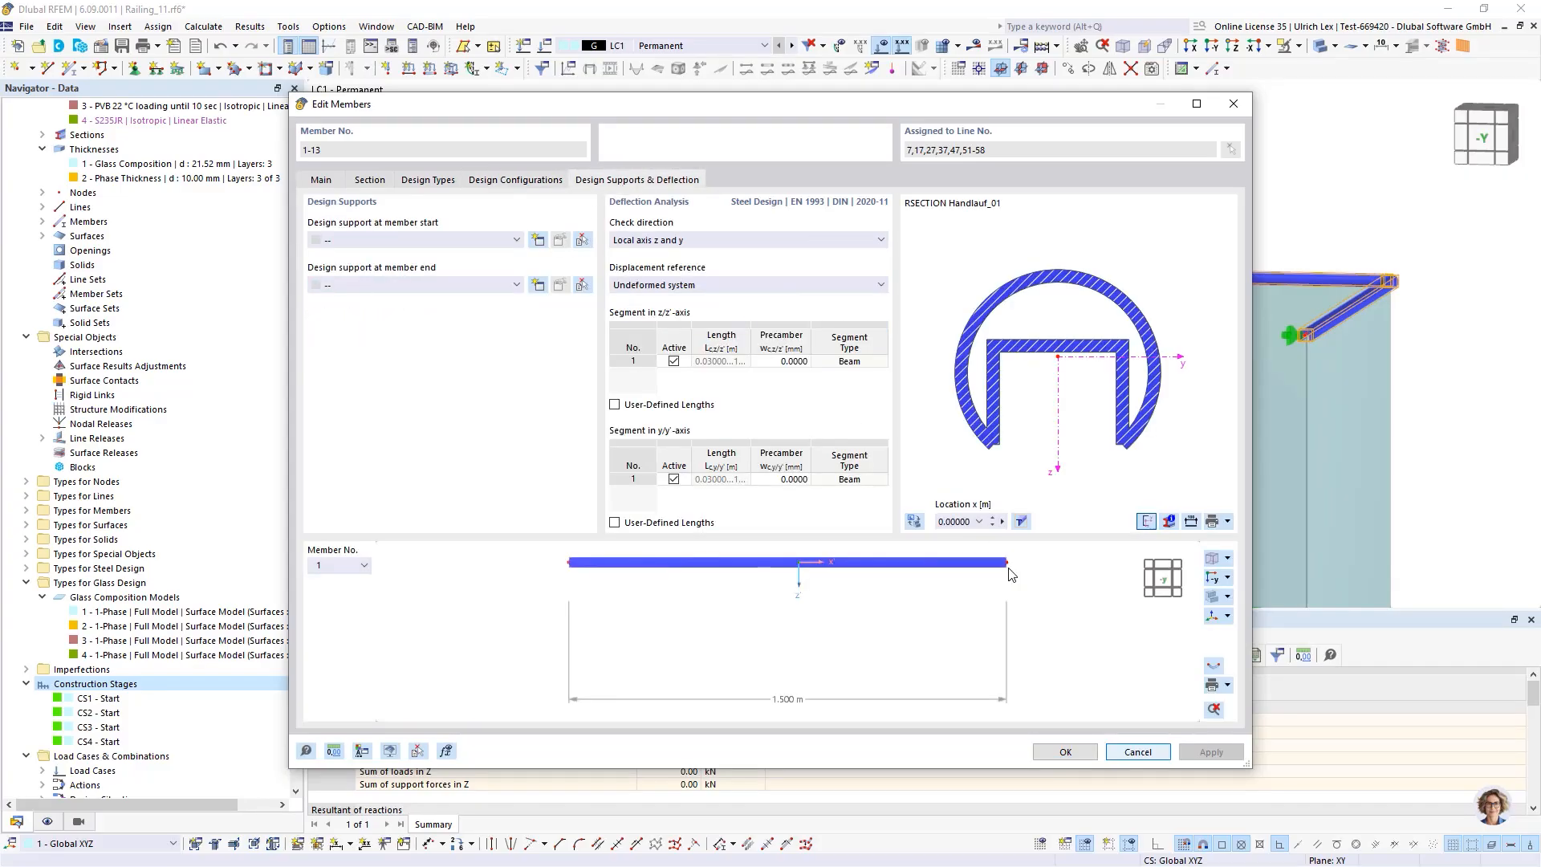
click(1061, 752)
scroll(88, 409, down, 6)
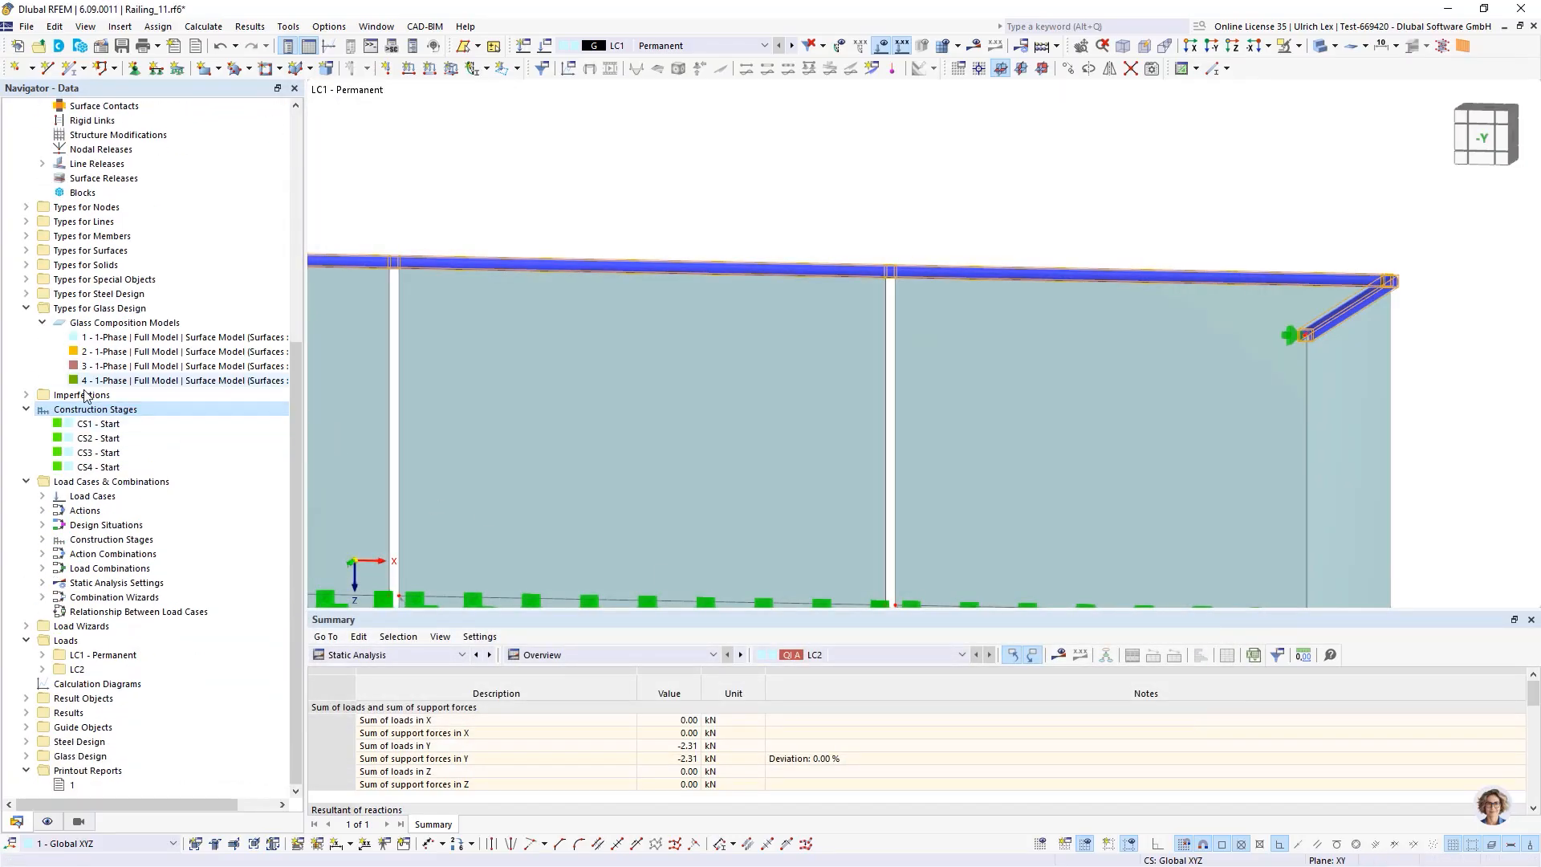
Disable the Serviceability and Fire Resistance configurations in the steel design global settings
right_click(80, 744)
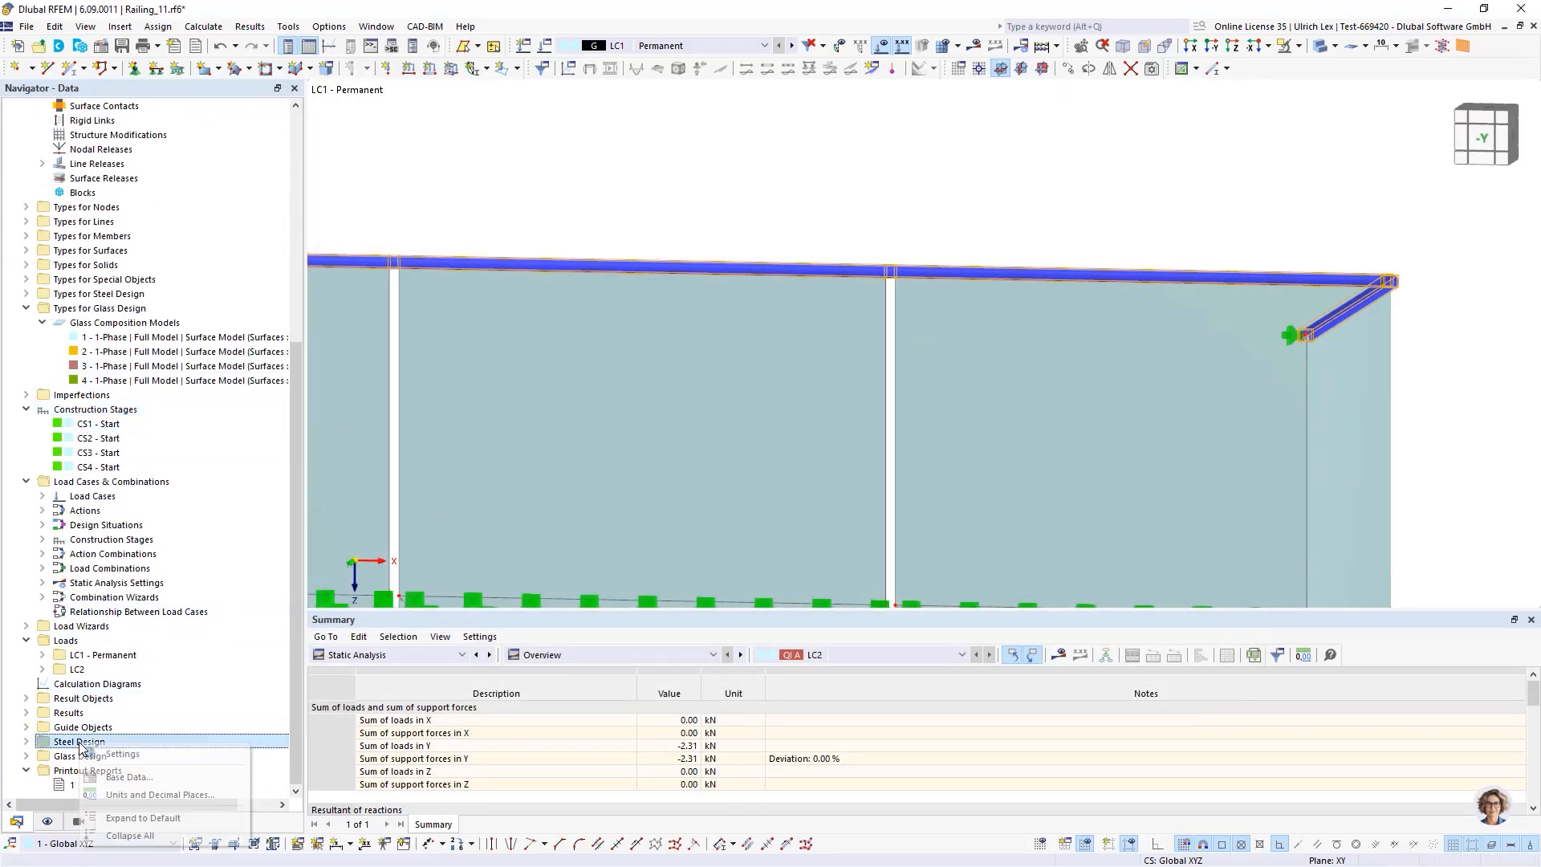
click(122, 754)
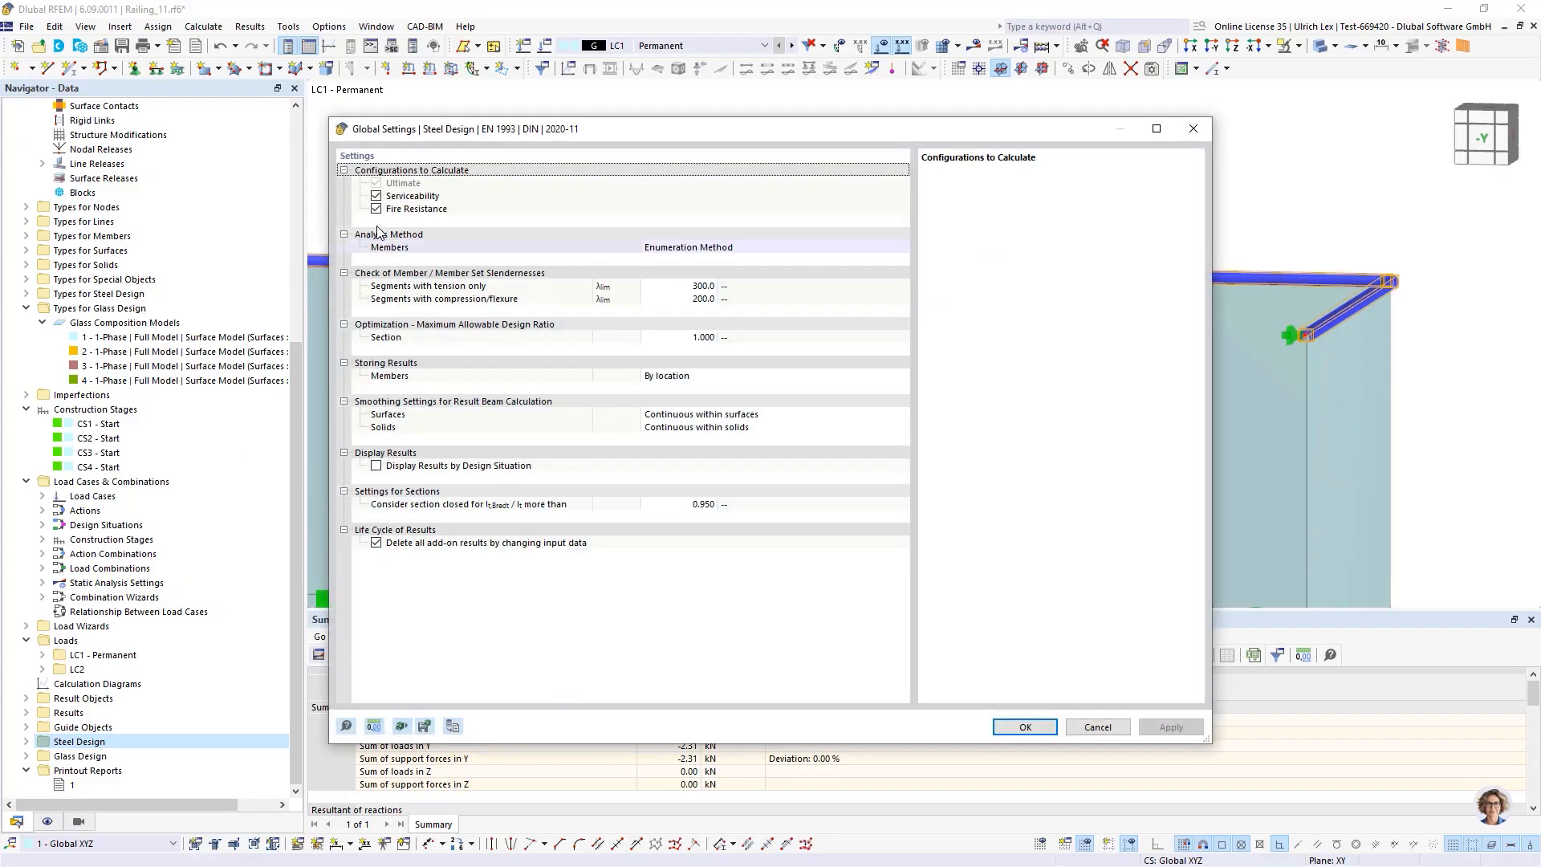
click(376, 209)
click(376, 209)
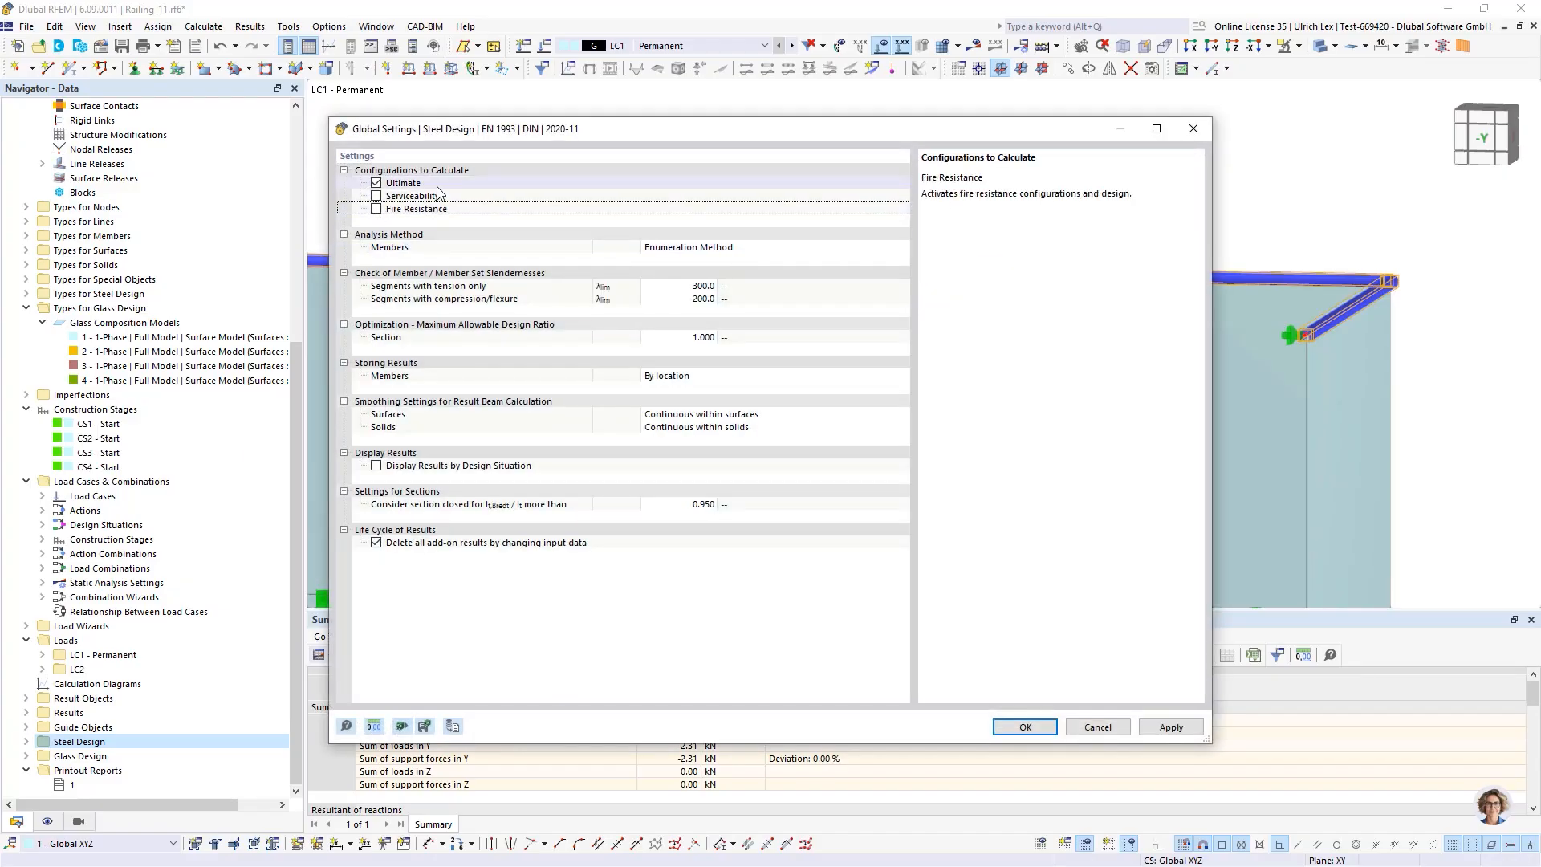
click(1026, 727)
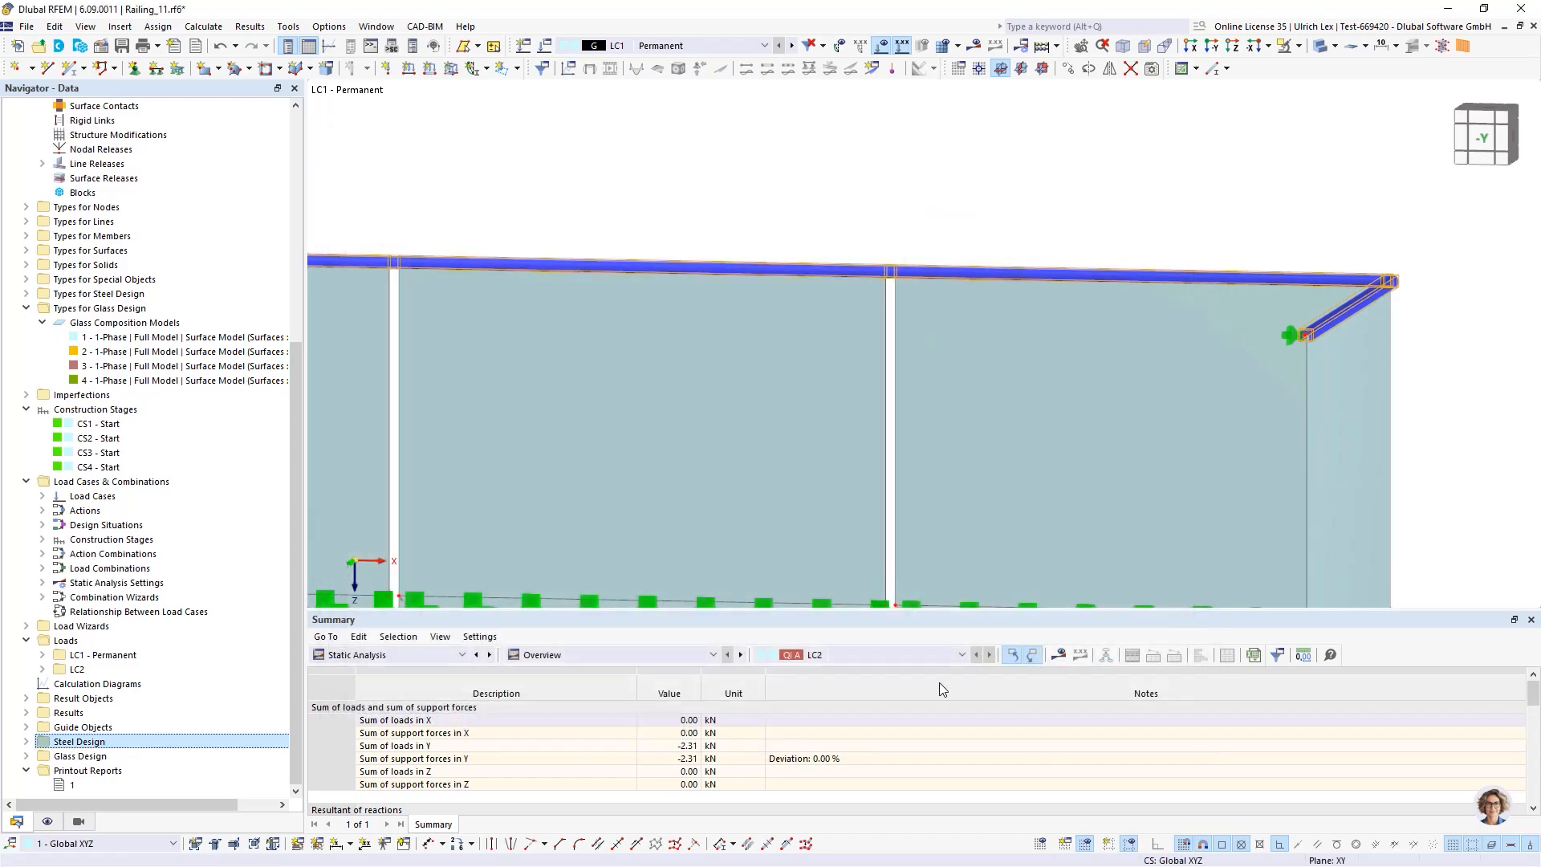
Save the model and run Calculate All for all load cases, combinations and design add-ons
scroll(1016, 149, down, 3)
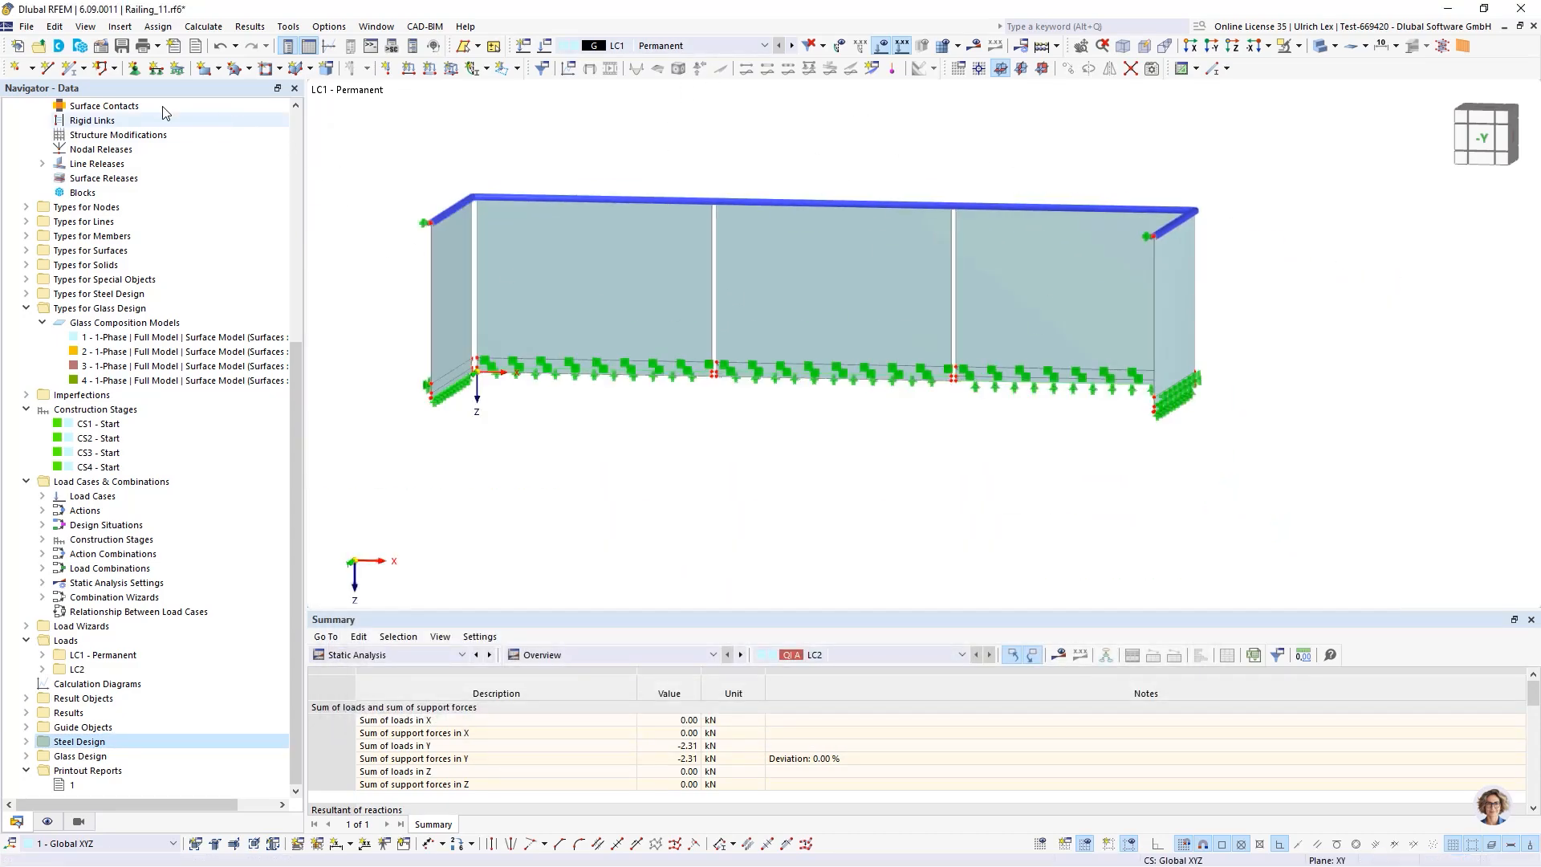
click(122, 47)
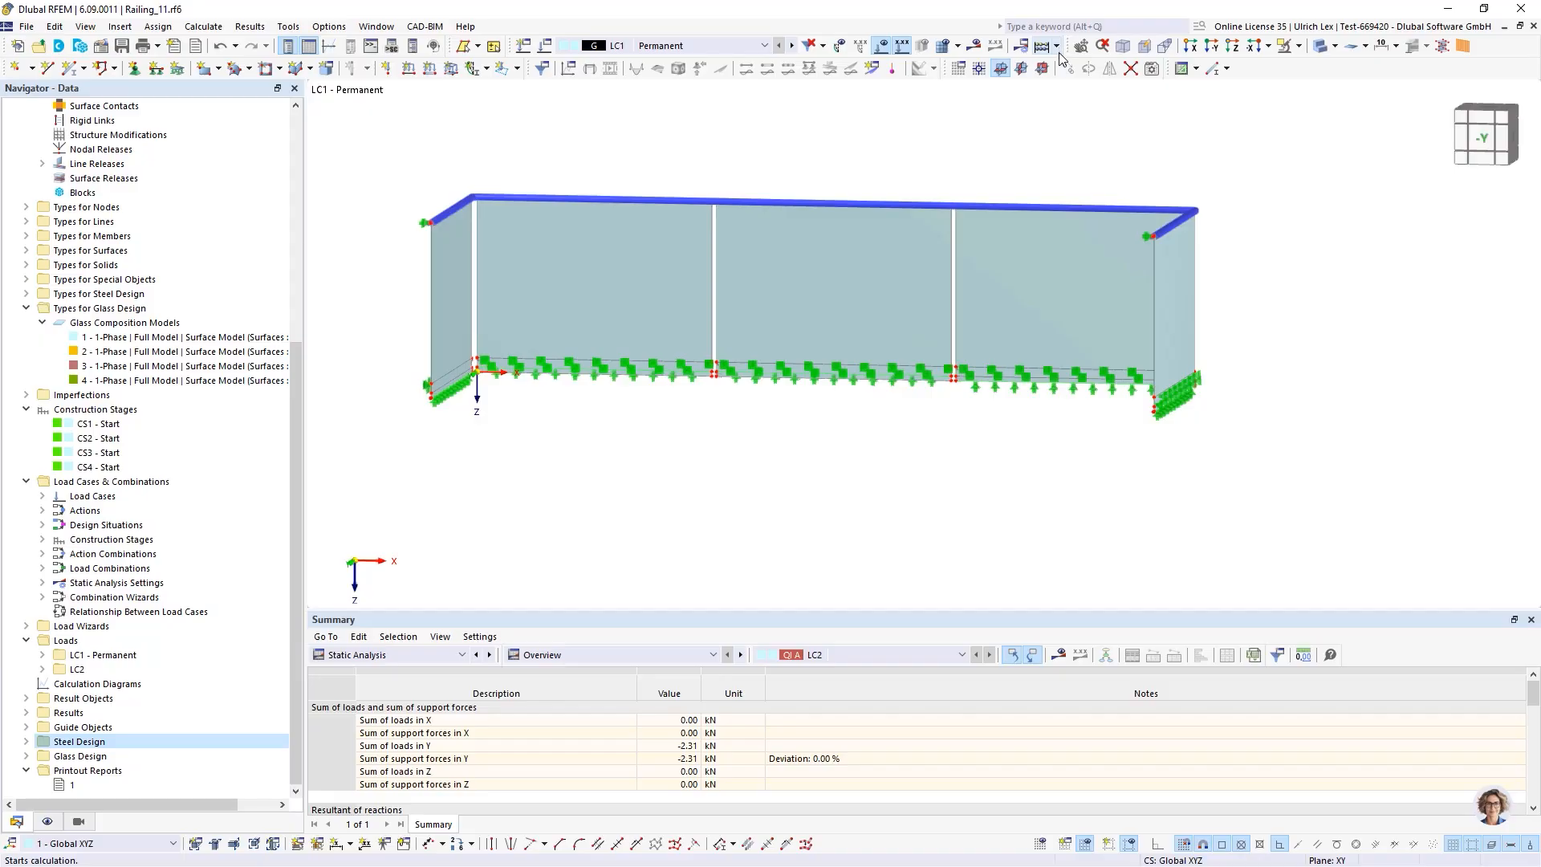
click(1058, 46)
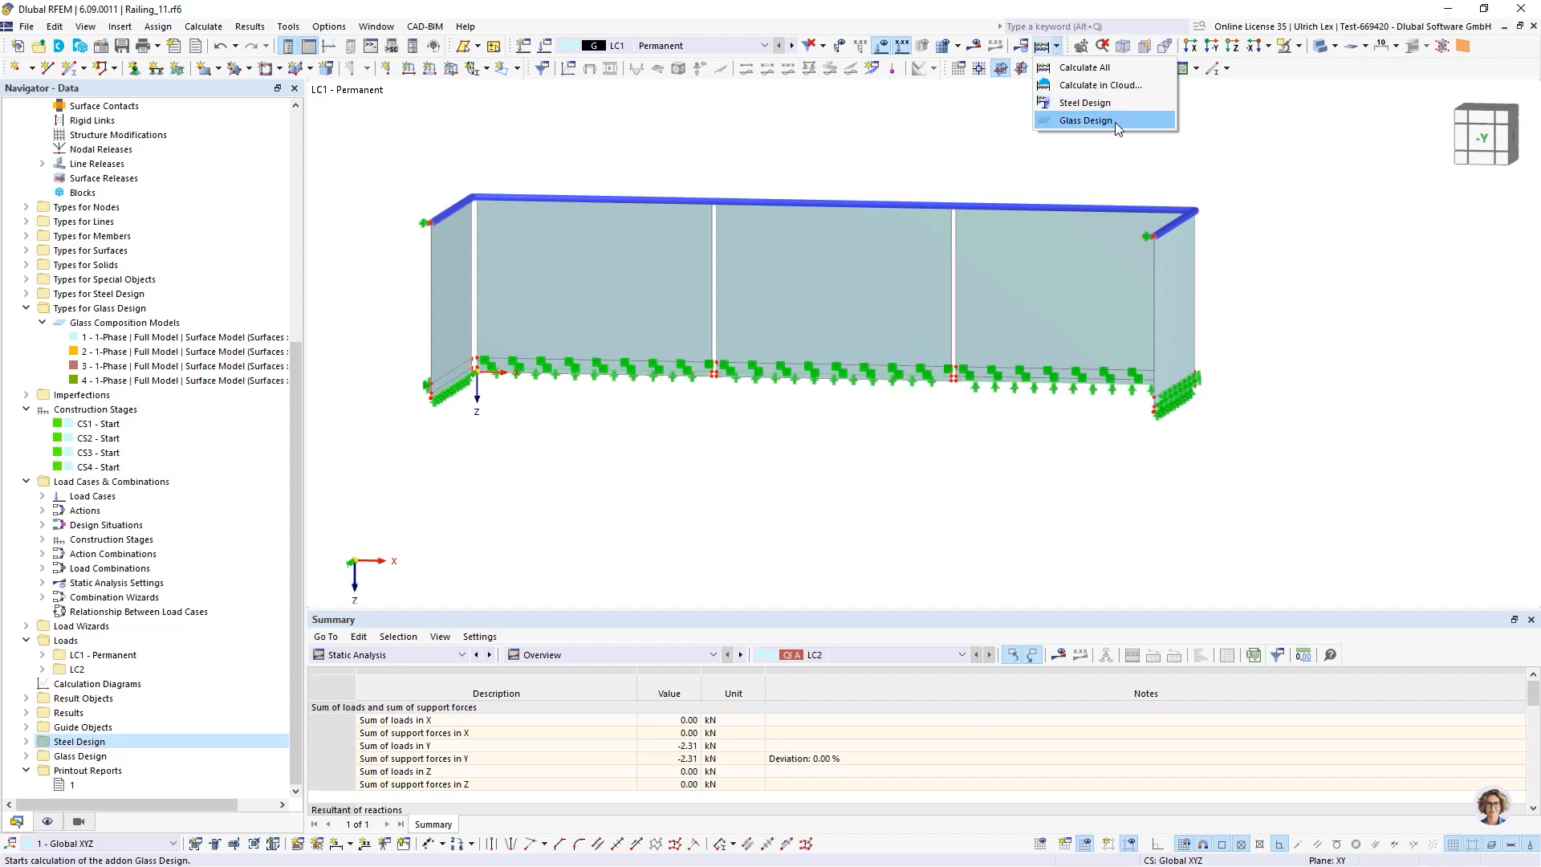
click(1043, 46)
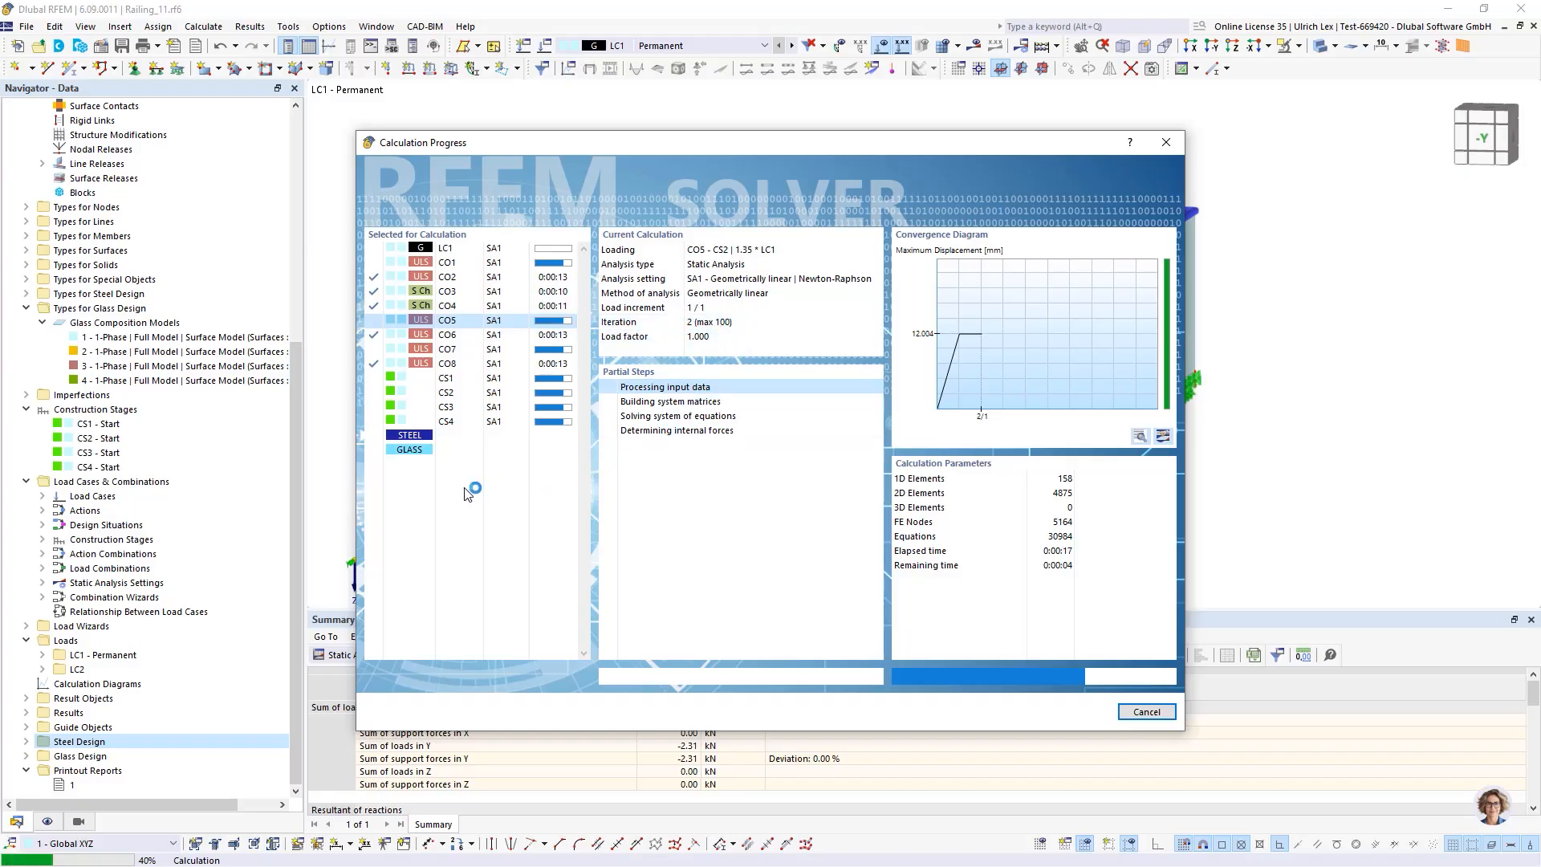
drag(866, 151, 891, 114)
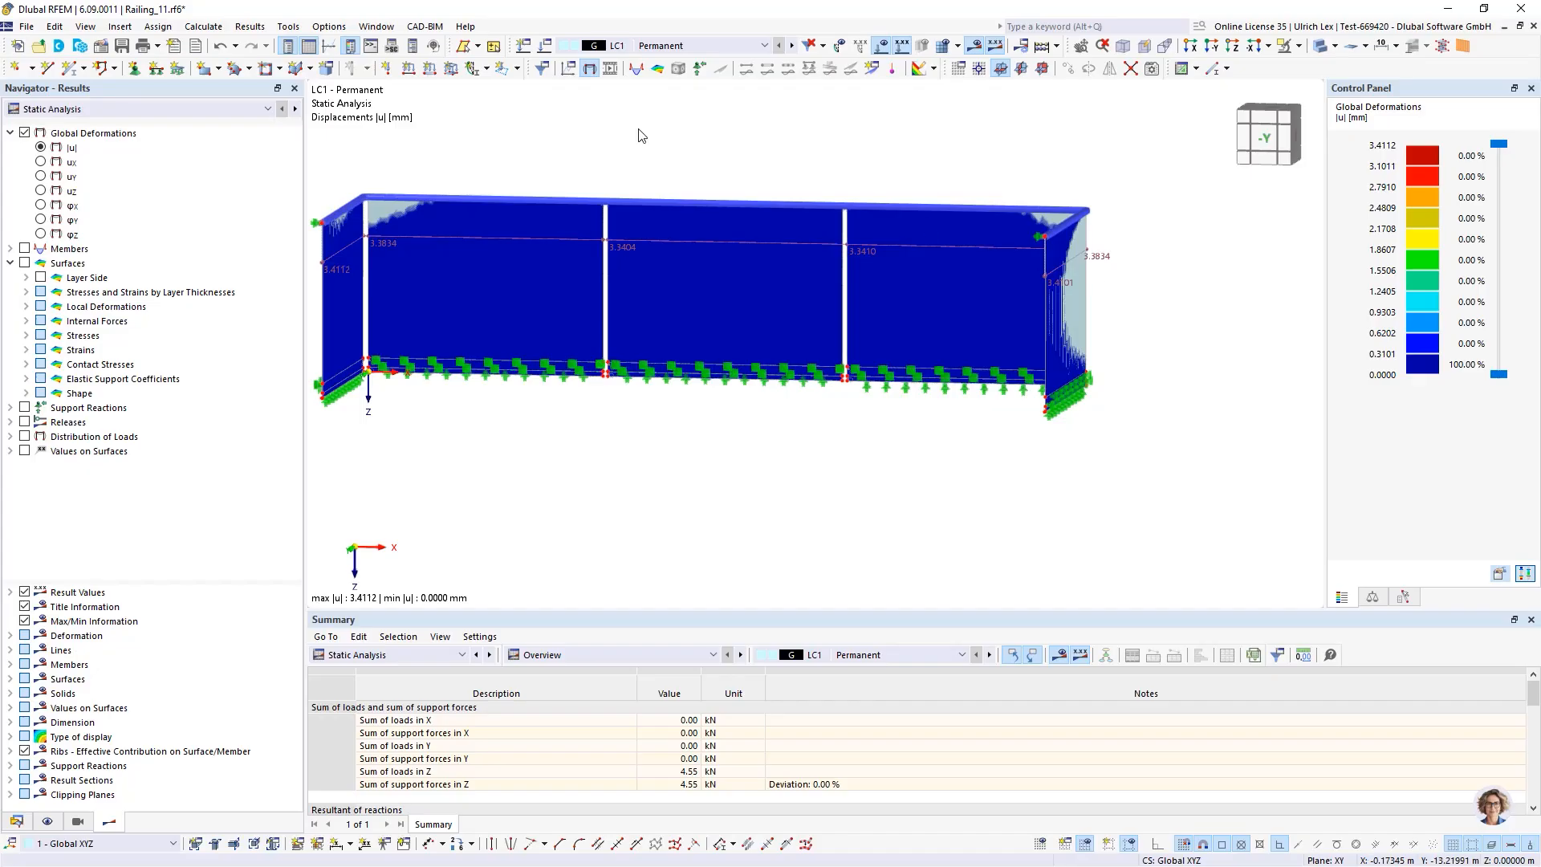
Display the global deformation results for construction stage CS1 and combinations CO2, CO6 and CO8
click(734, 46)
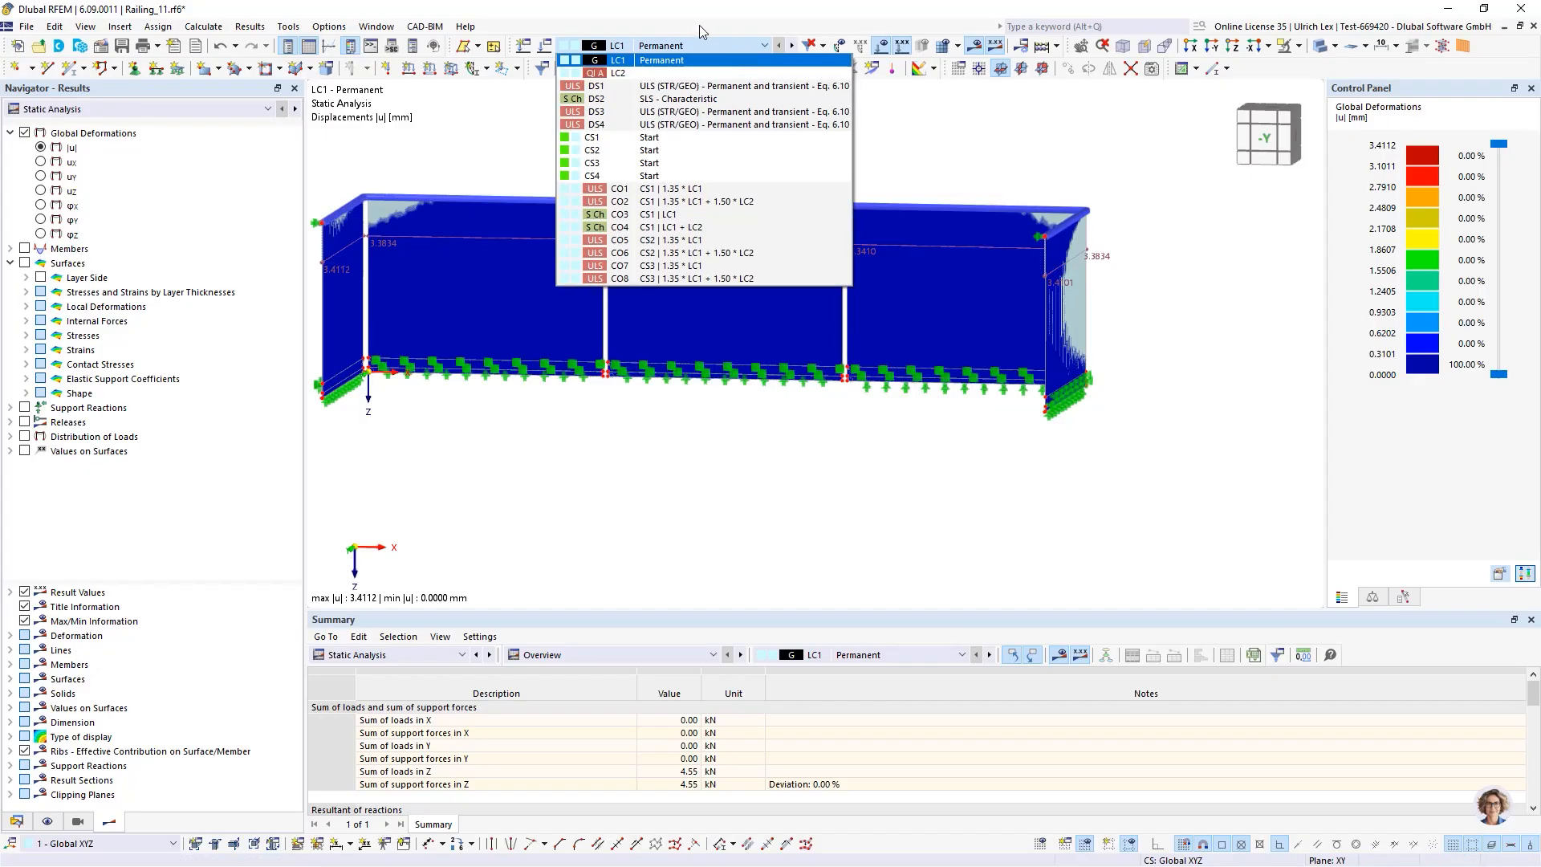
click(699, 140)
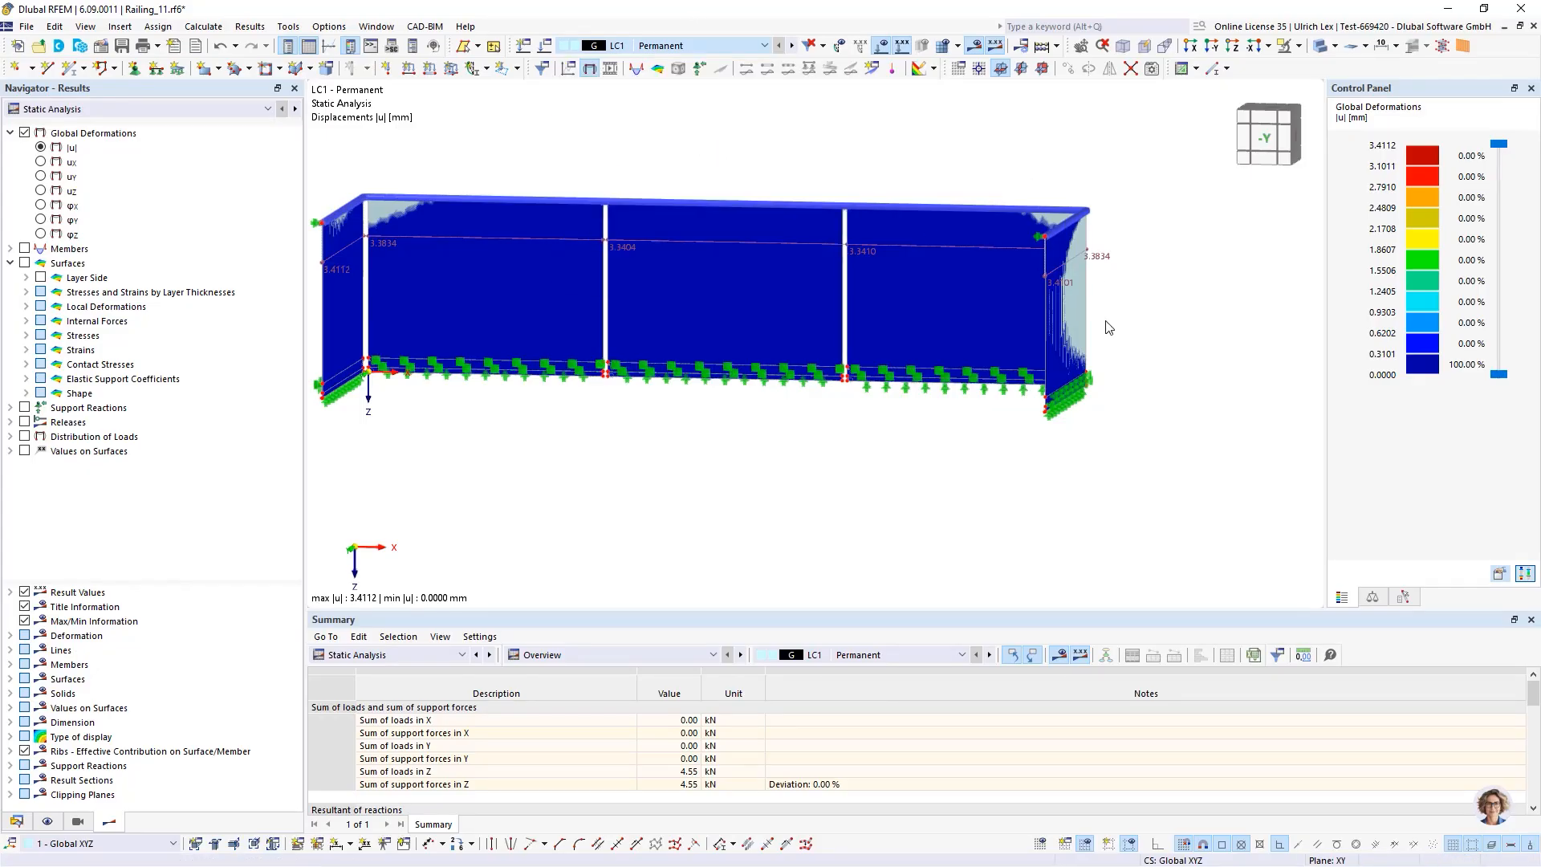
scroll(1108, 328, down, 2)
ctrl+middle_drag(1067, 351, 1000, 382)
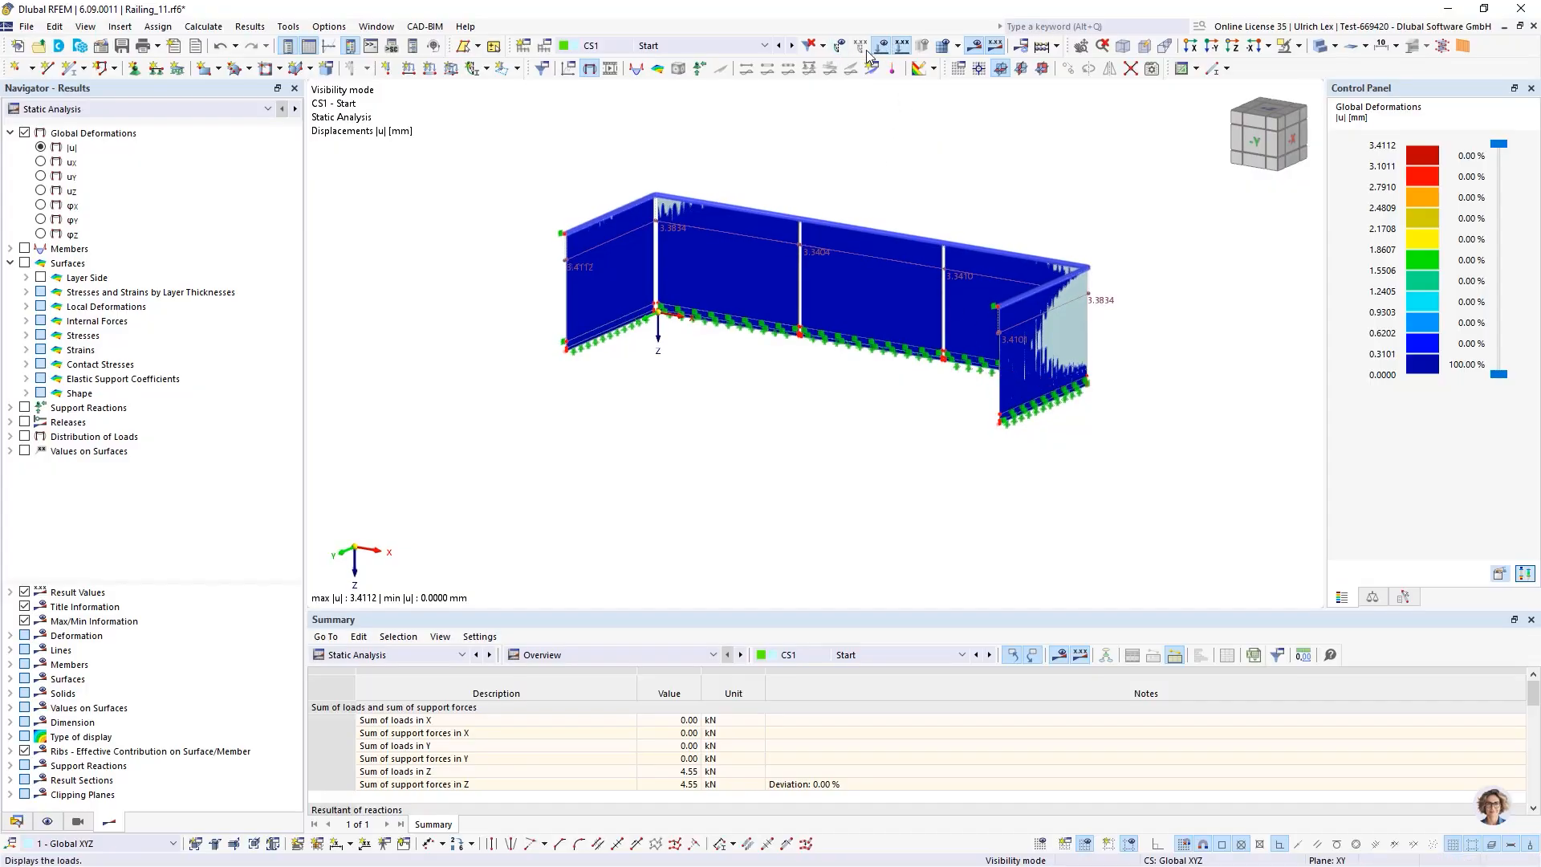
click(767, 45)
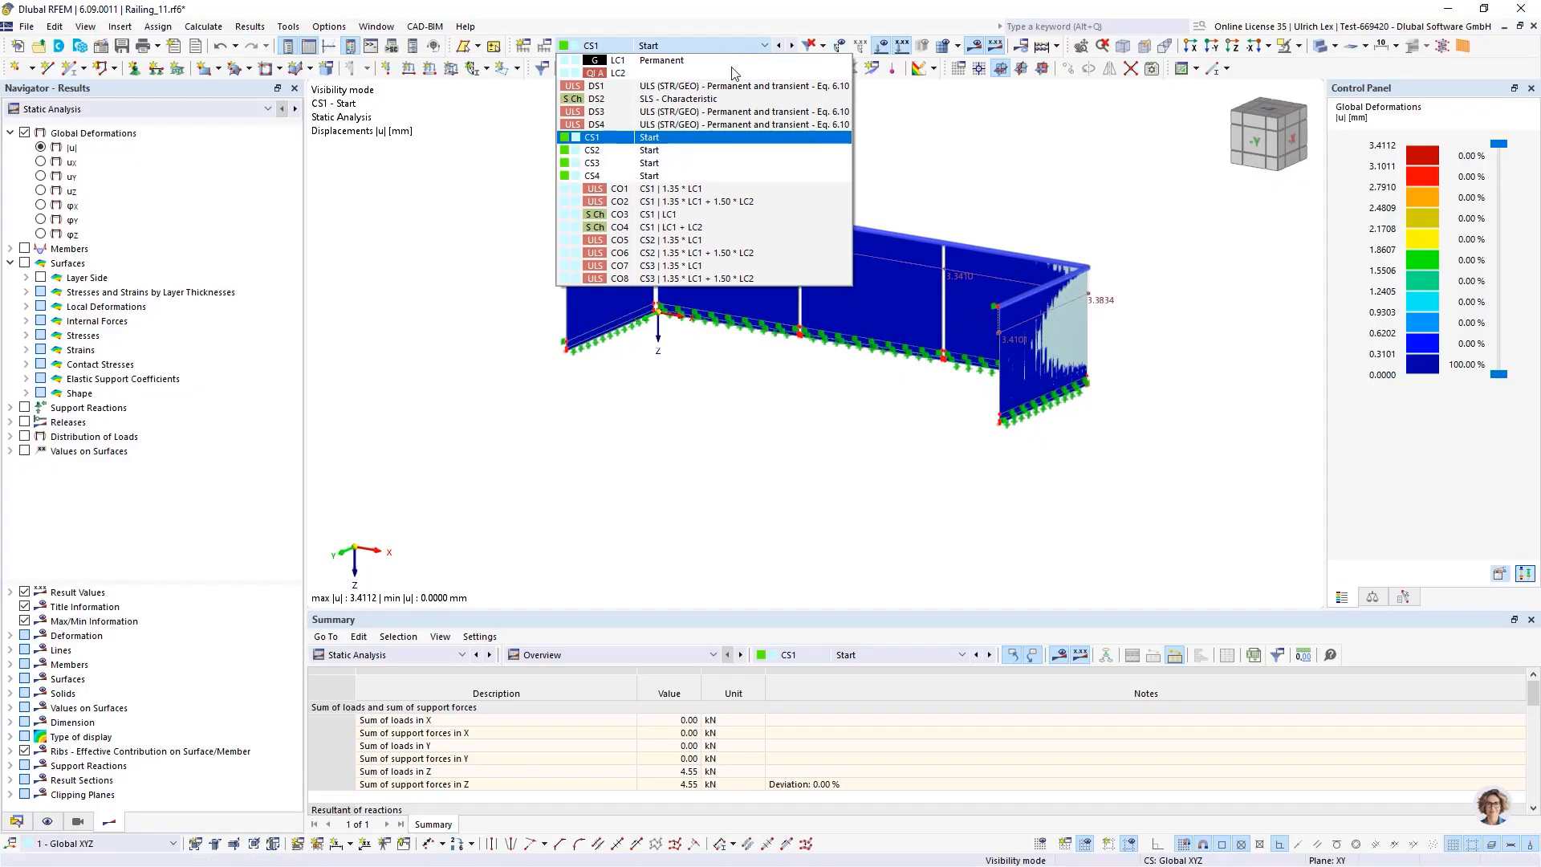
click(707, 201)
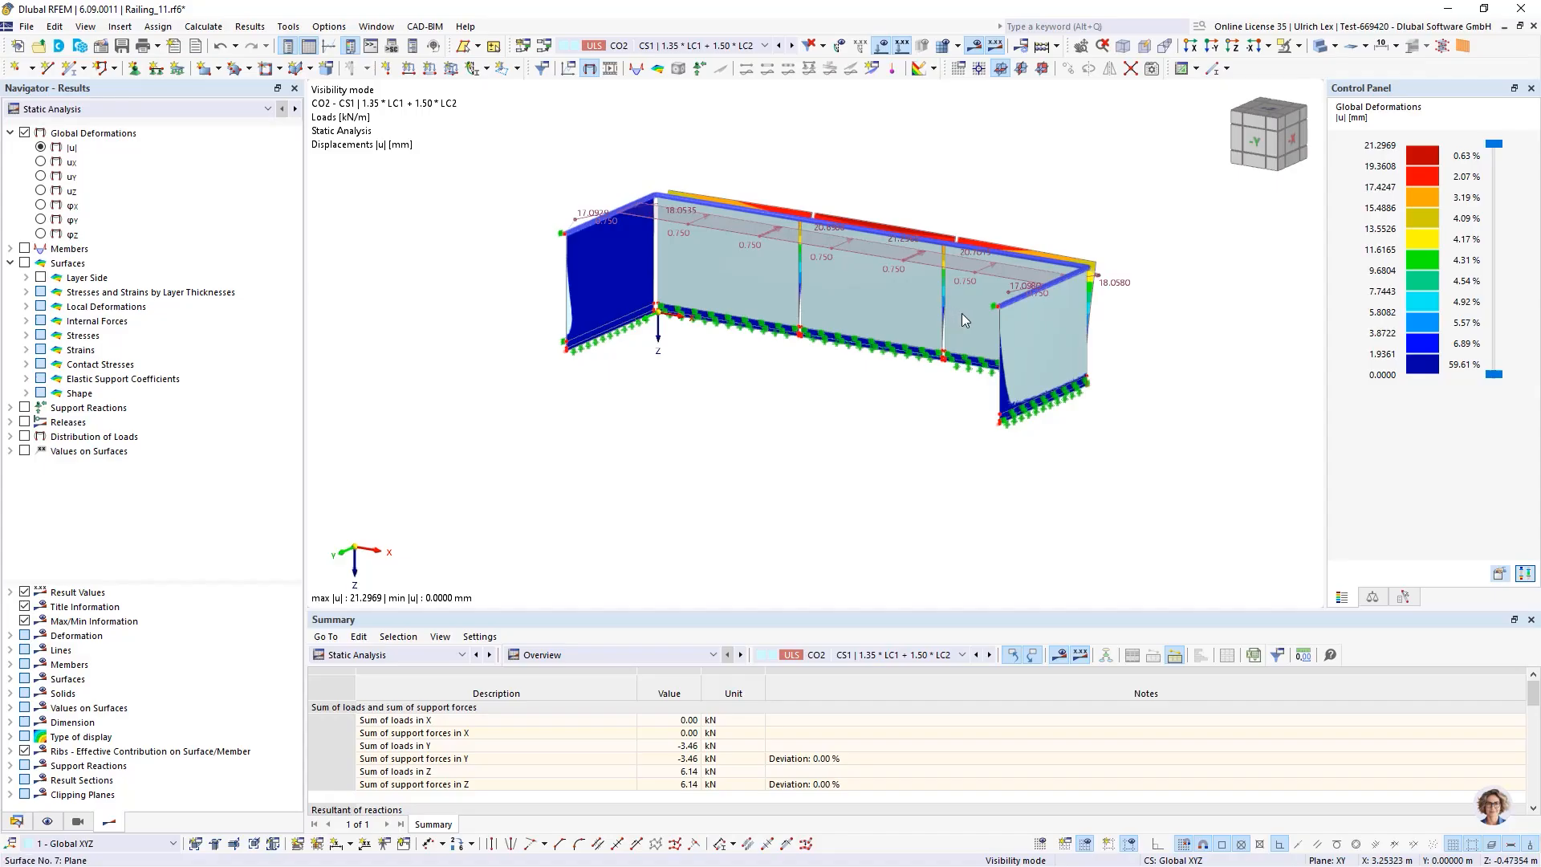
click(767, 48)
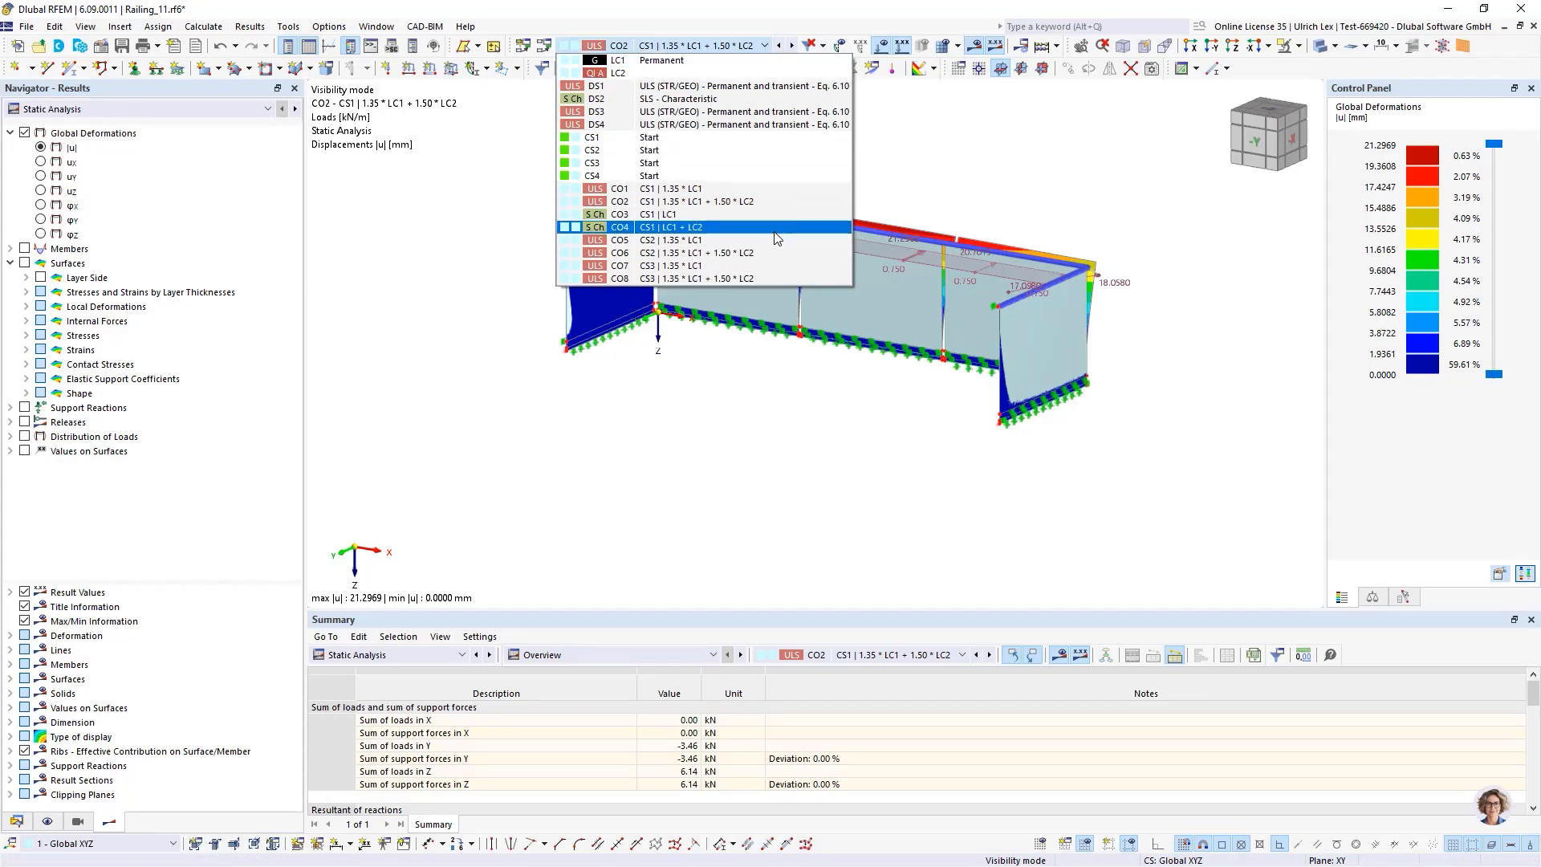
click(773, 254)
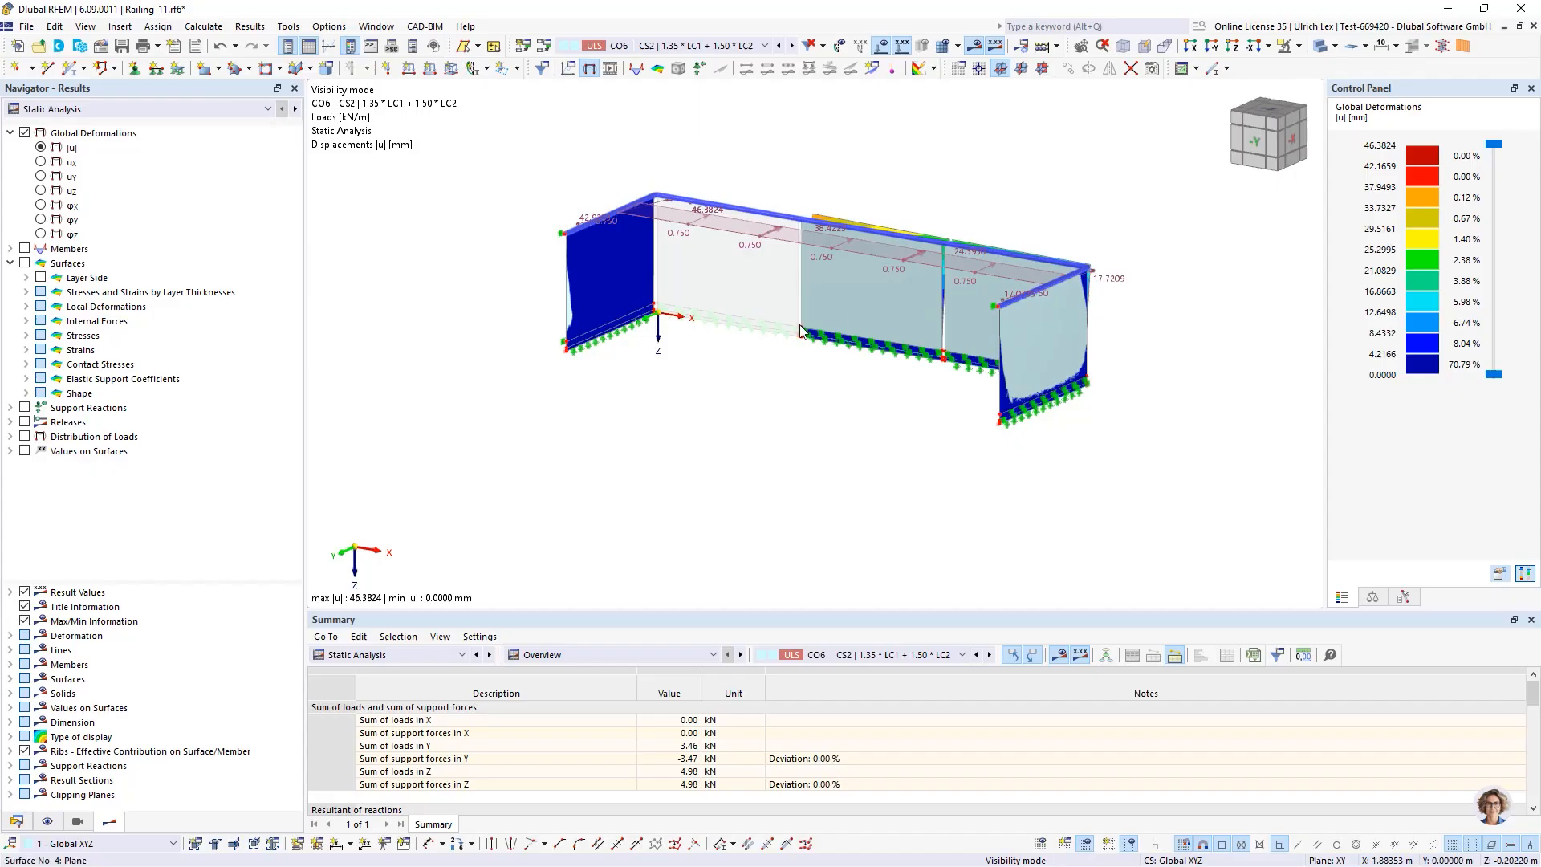
click(712, 46)
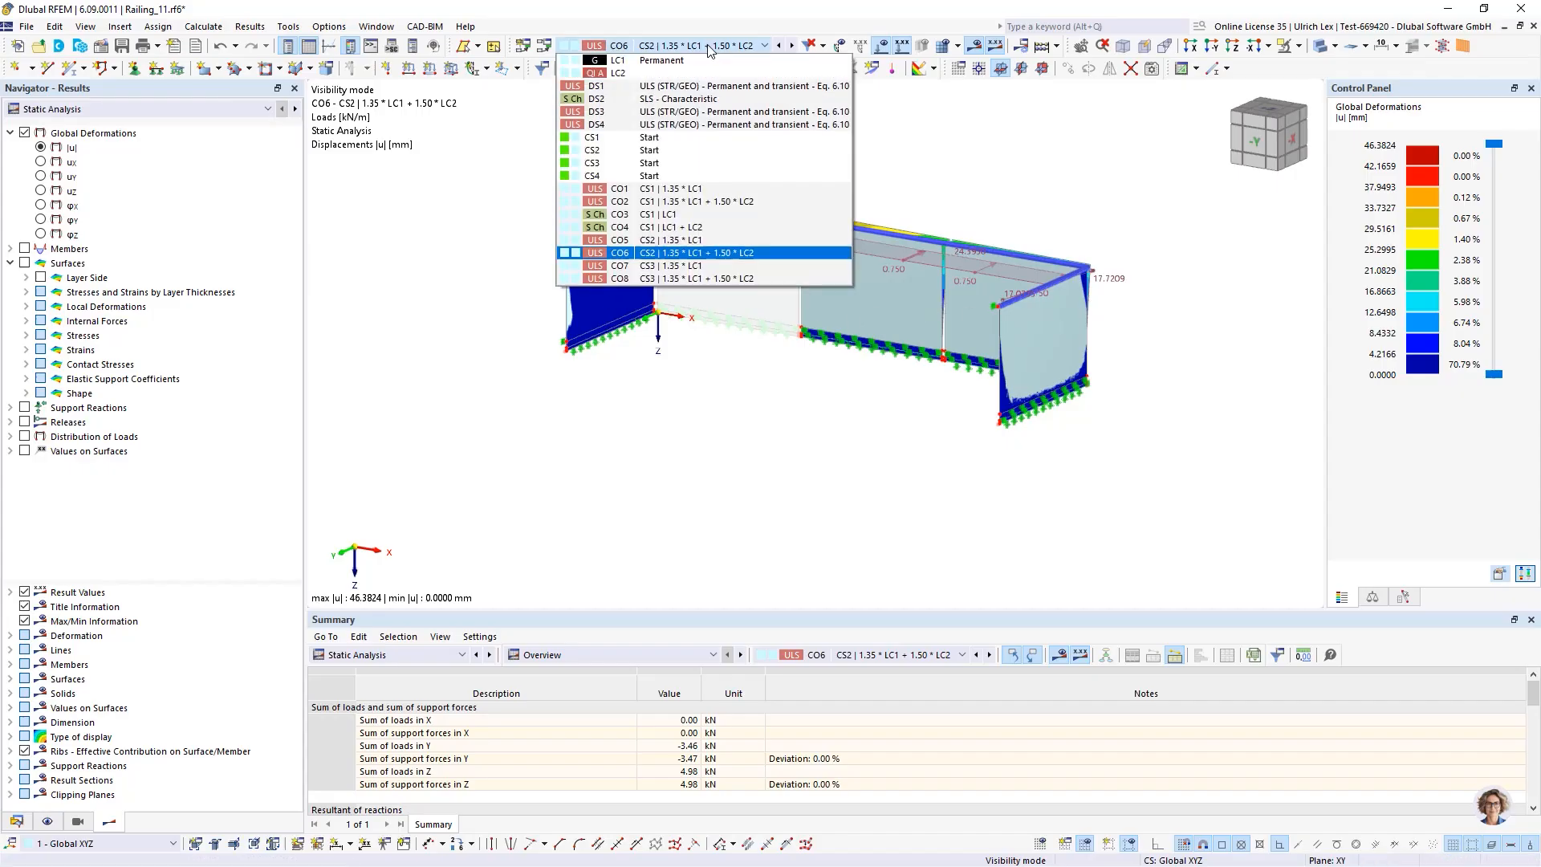
click(694, 285)
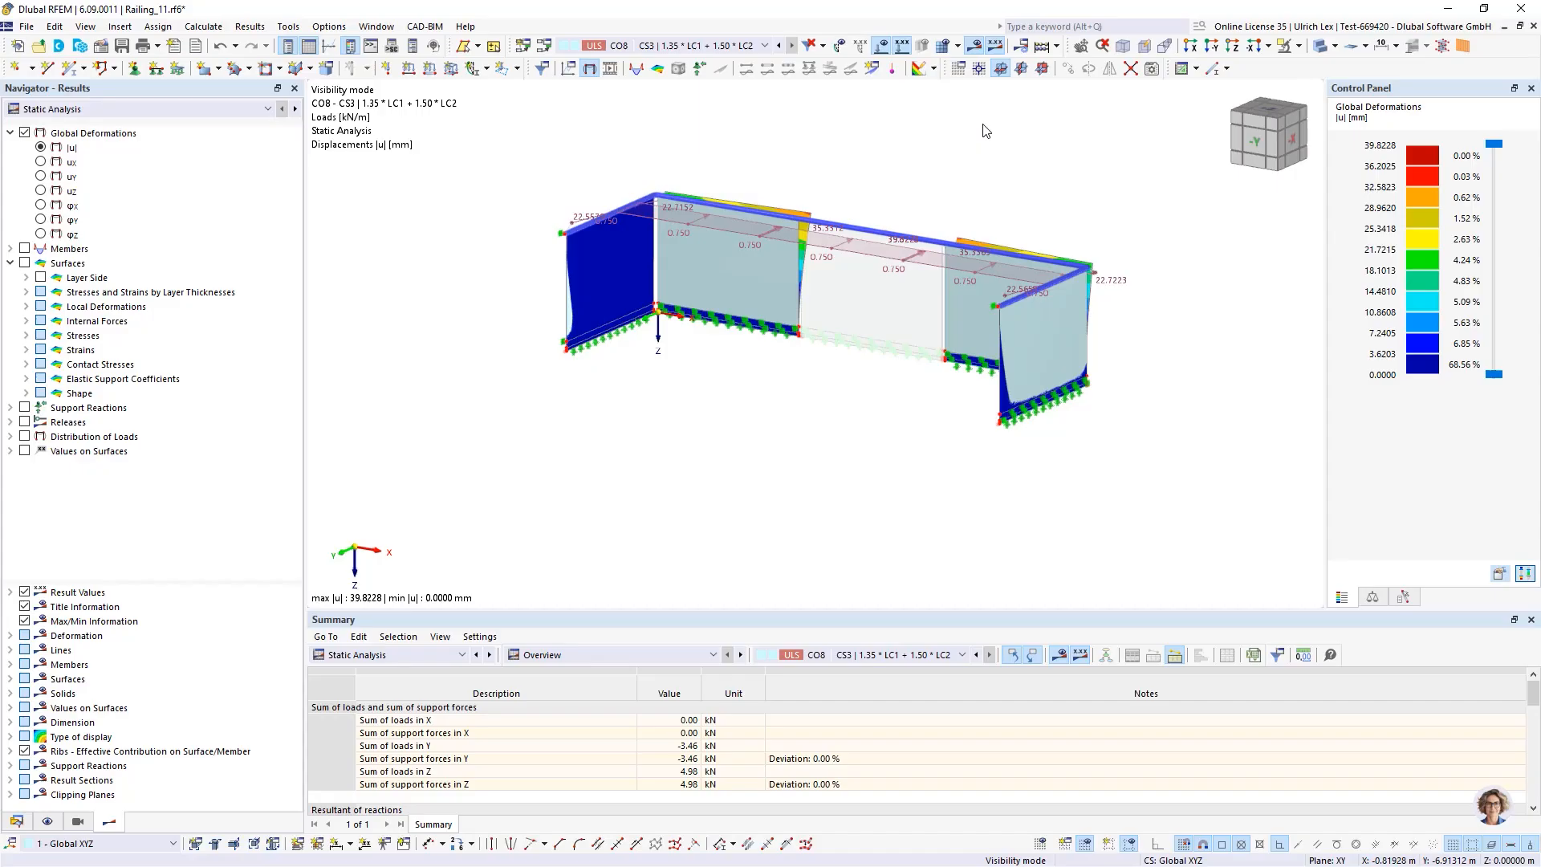
Check the available result types in the results navigator and display the CO2 deformations again
click(251, 113)
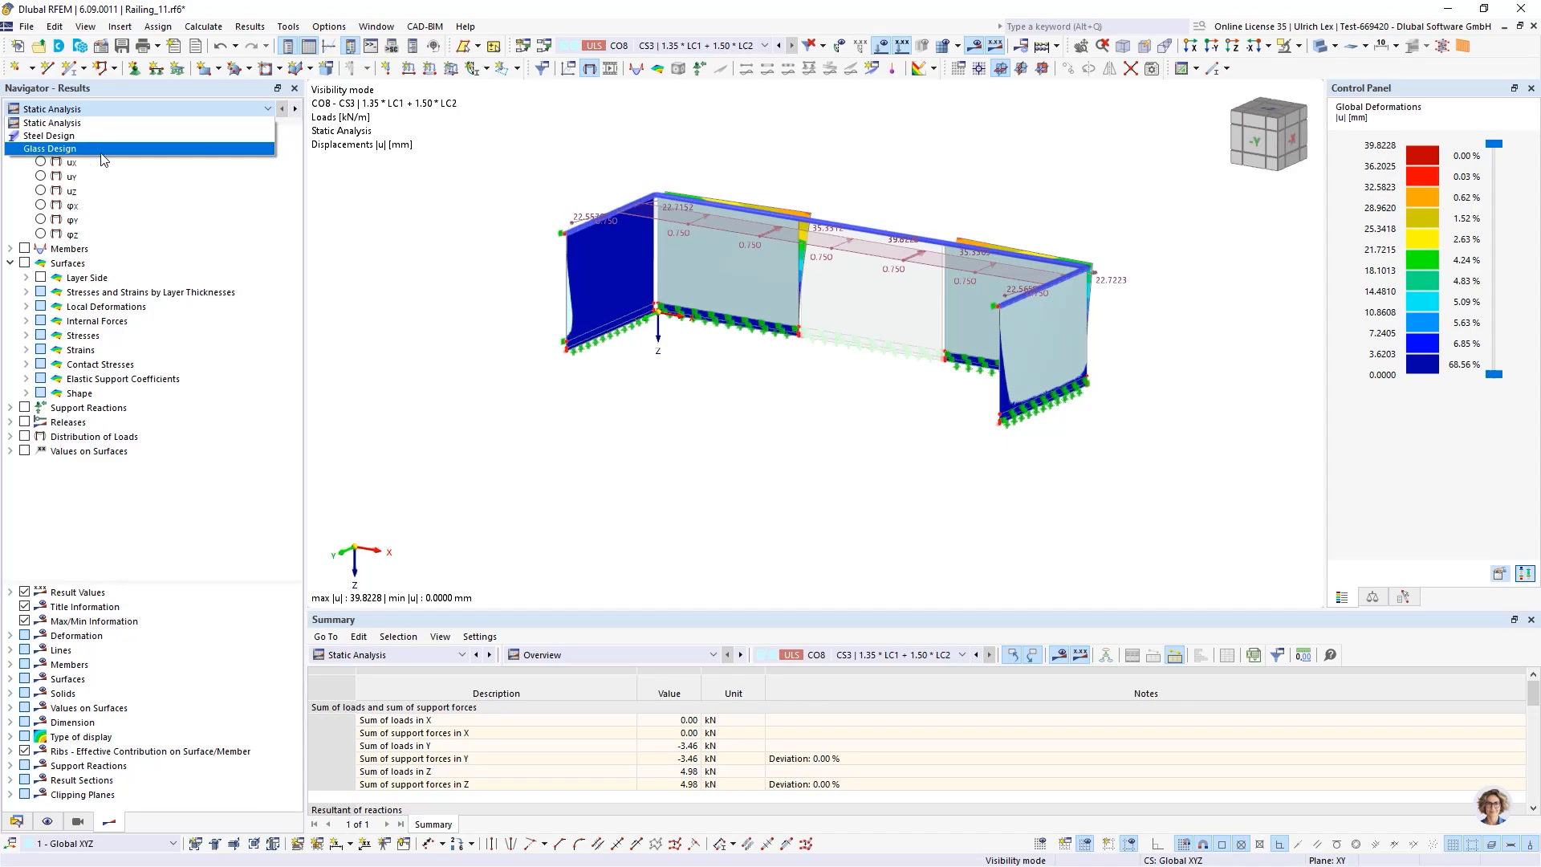
click(90, 123)
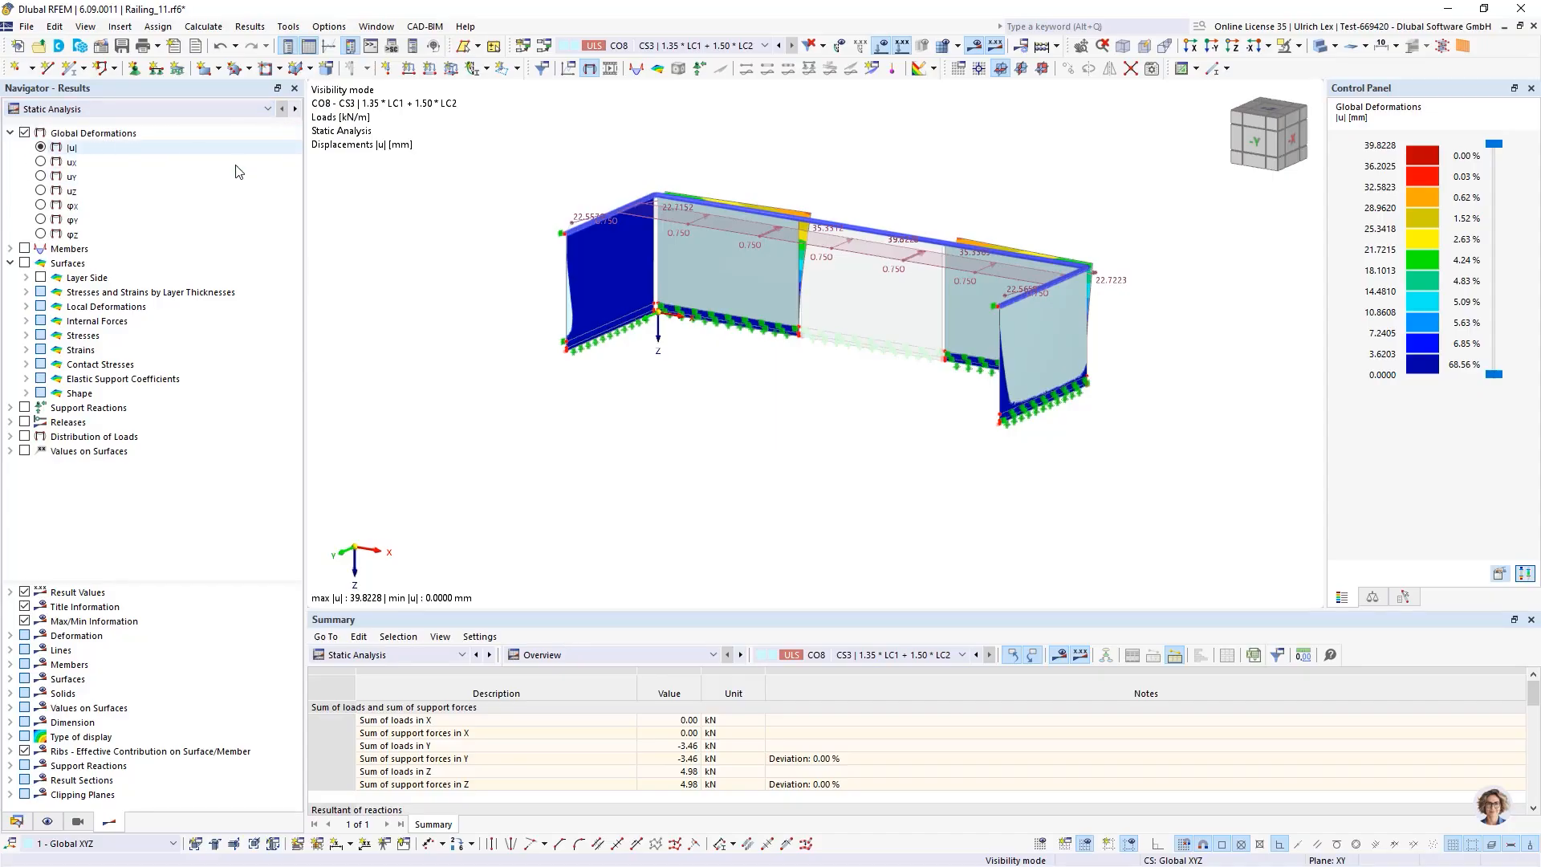
click(764, 45)
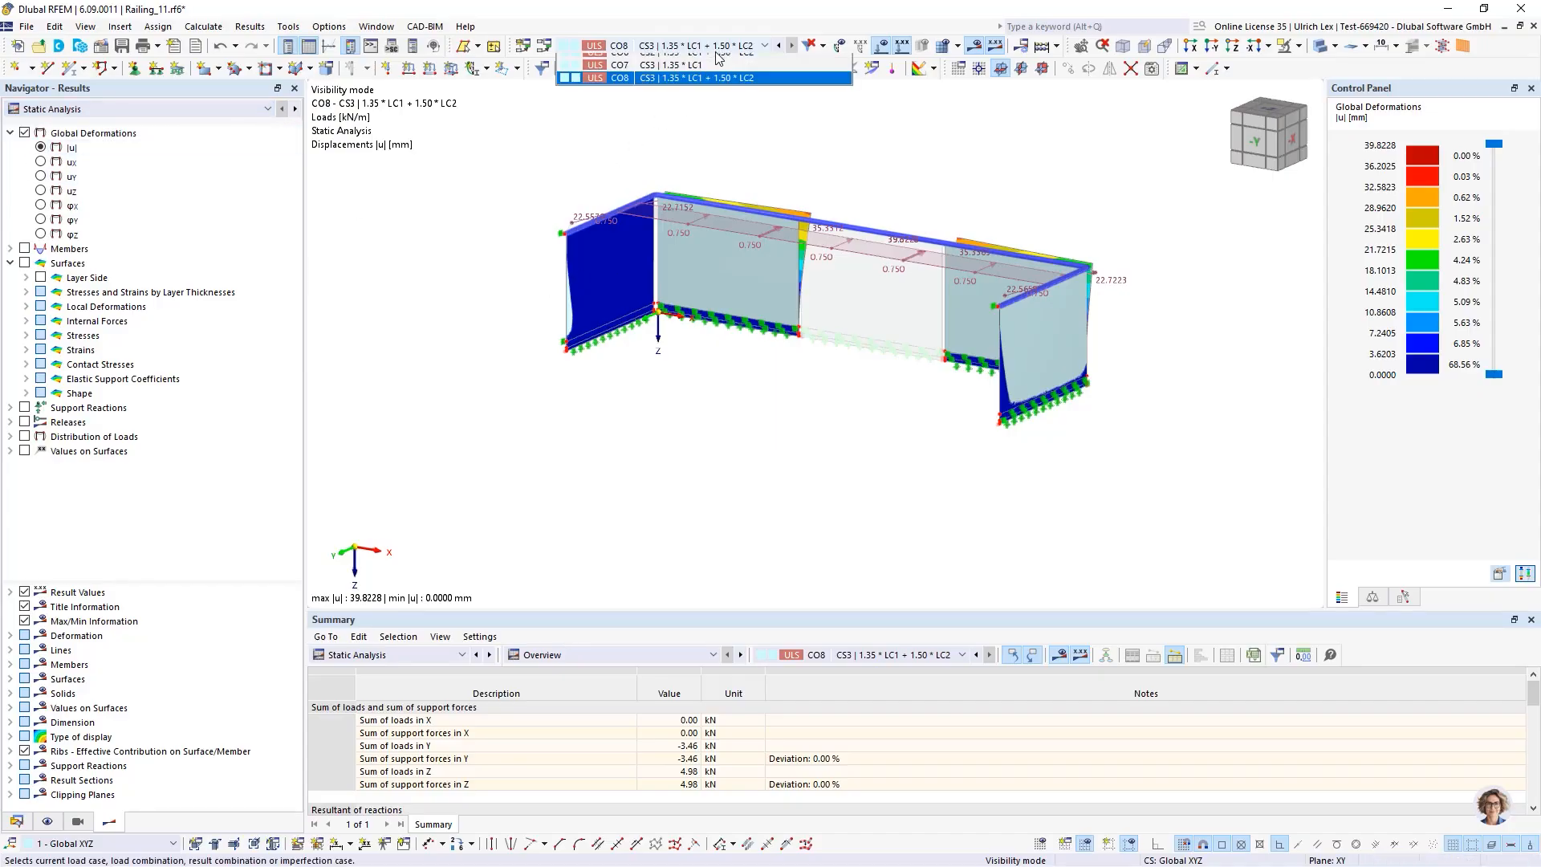
click(698, 205)
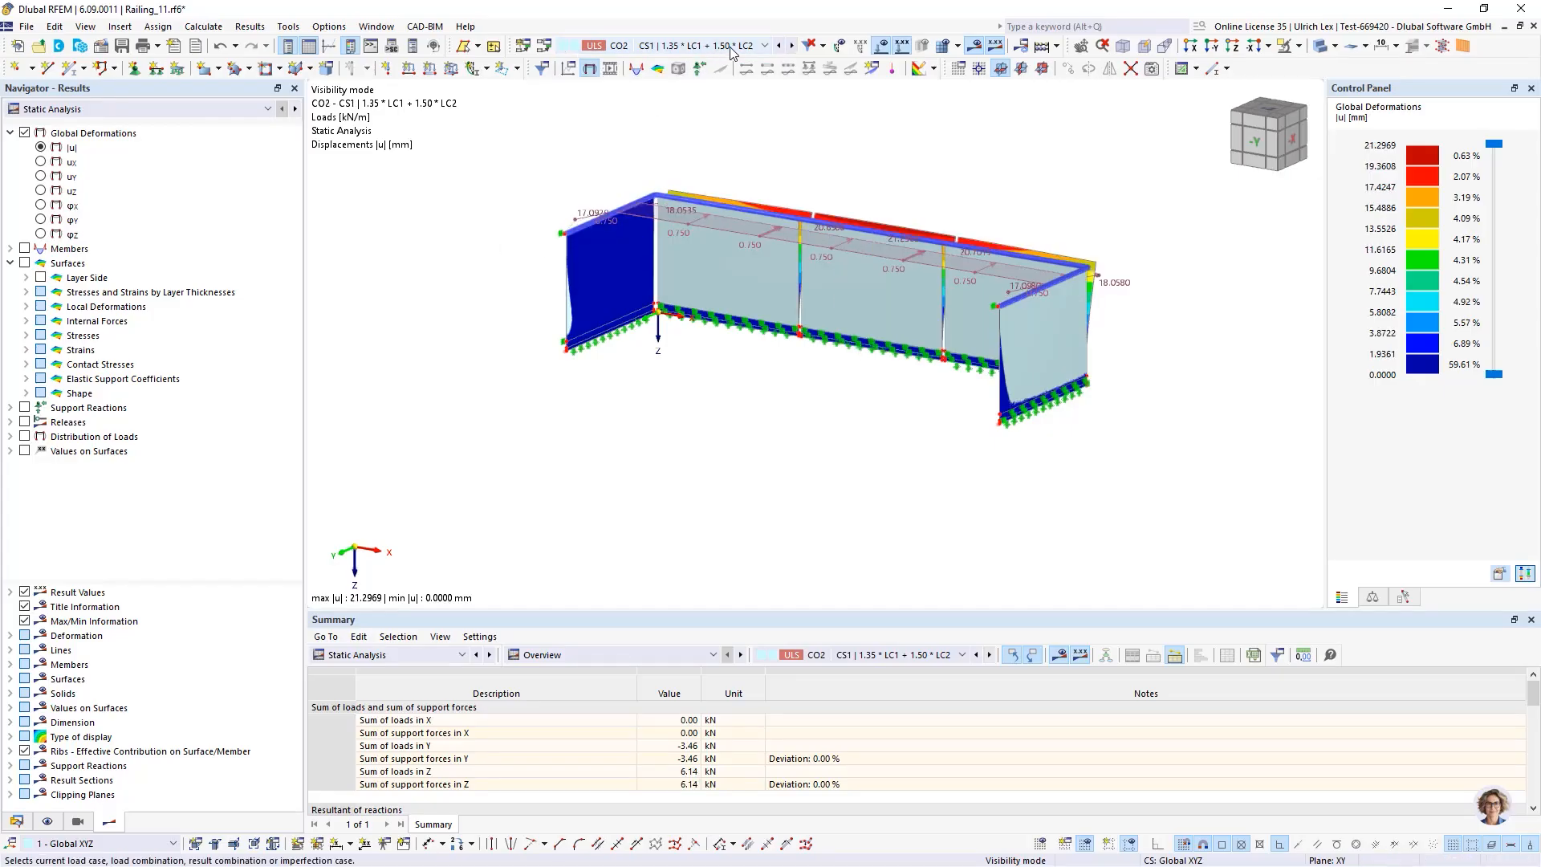
ctrl+middle_drag(841, 295, 877, 349)
scroll(899, 218, up, 2)
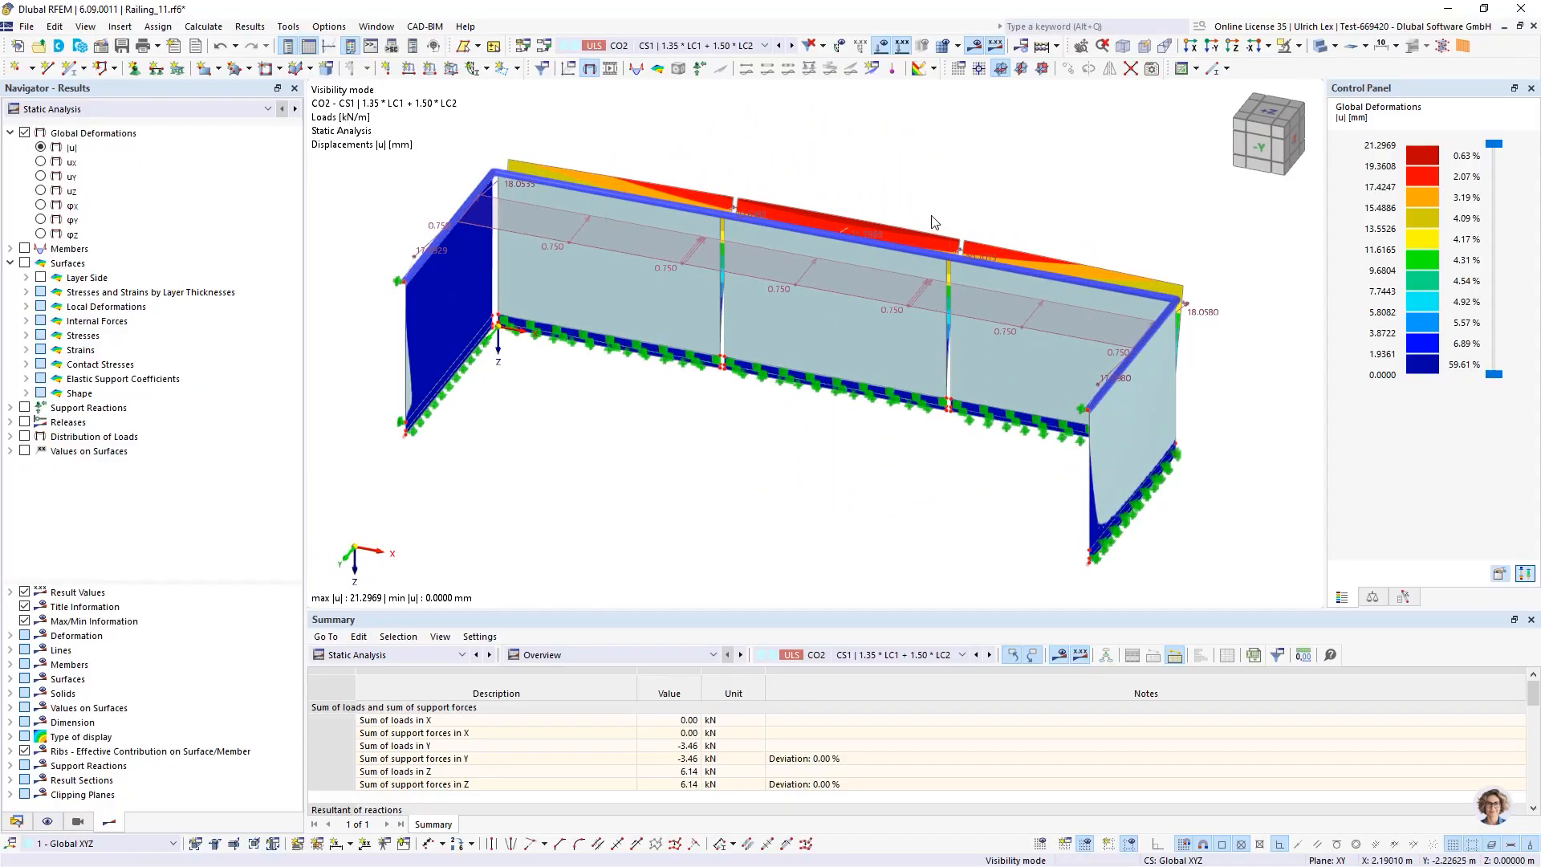
Compare the deformations of combinations CO4, CO6 and CO8 along the railing panes
click(765, 45)
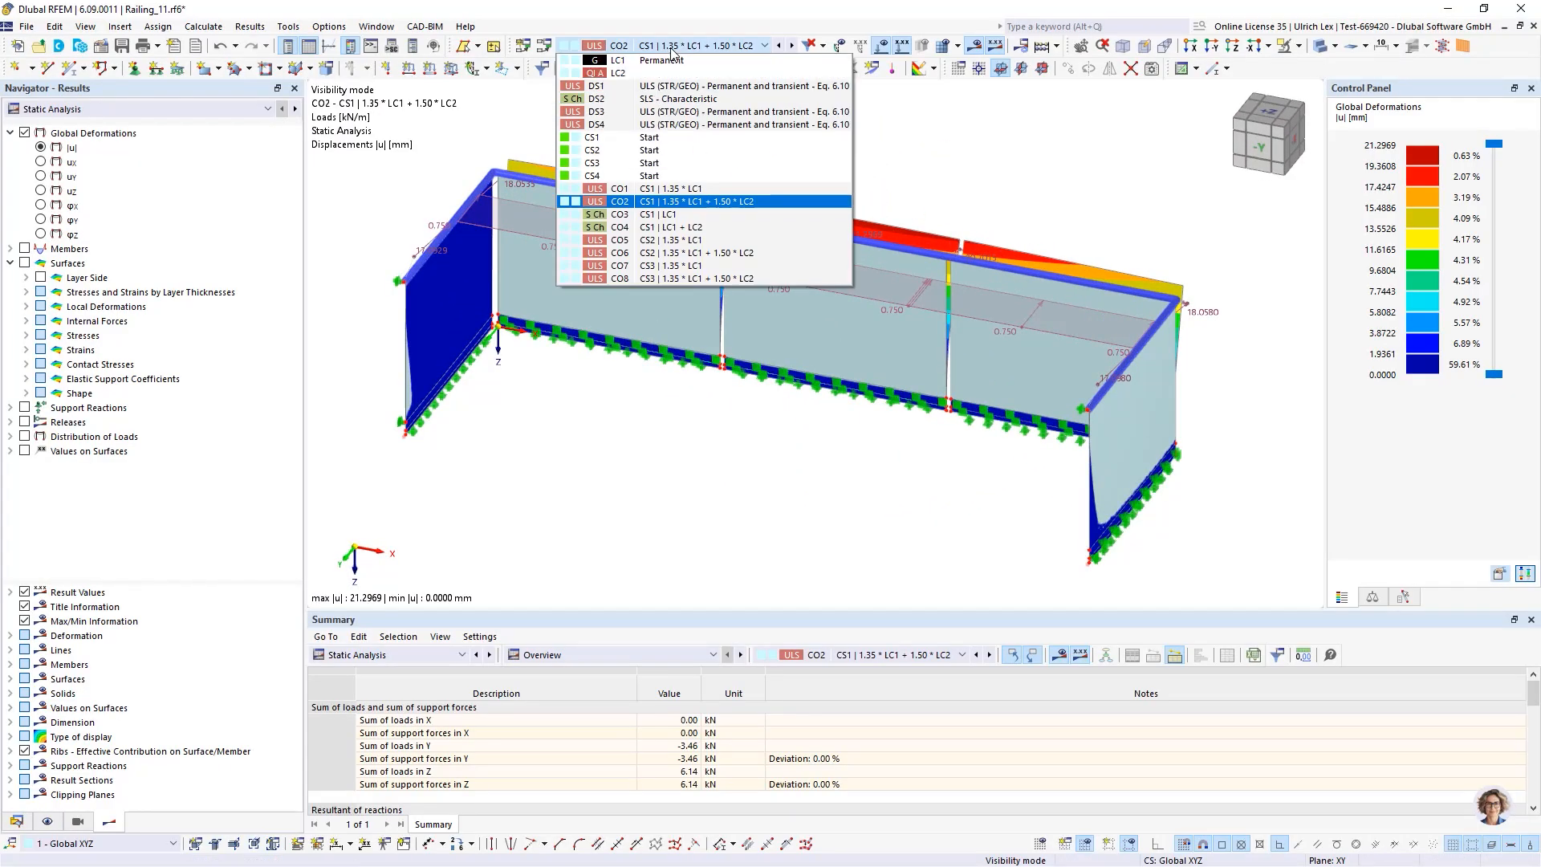
click(751, 231)
mouse_move(770, 377)
ctrl+middle_down()
mouse_move(695, 388)
mouse_move(643, 423)
mouse_move(643, 402)
mouse_move(643, 419)
mouse_move(775, 404)
mouse_move(797, 374)
mouse_move(792, 391)
ctrl+middle_up()
scroll(779, 302, up, 3)
scroll(795, 353, up, 8)
scroll(730, 461, down, 12)
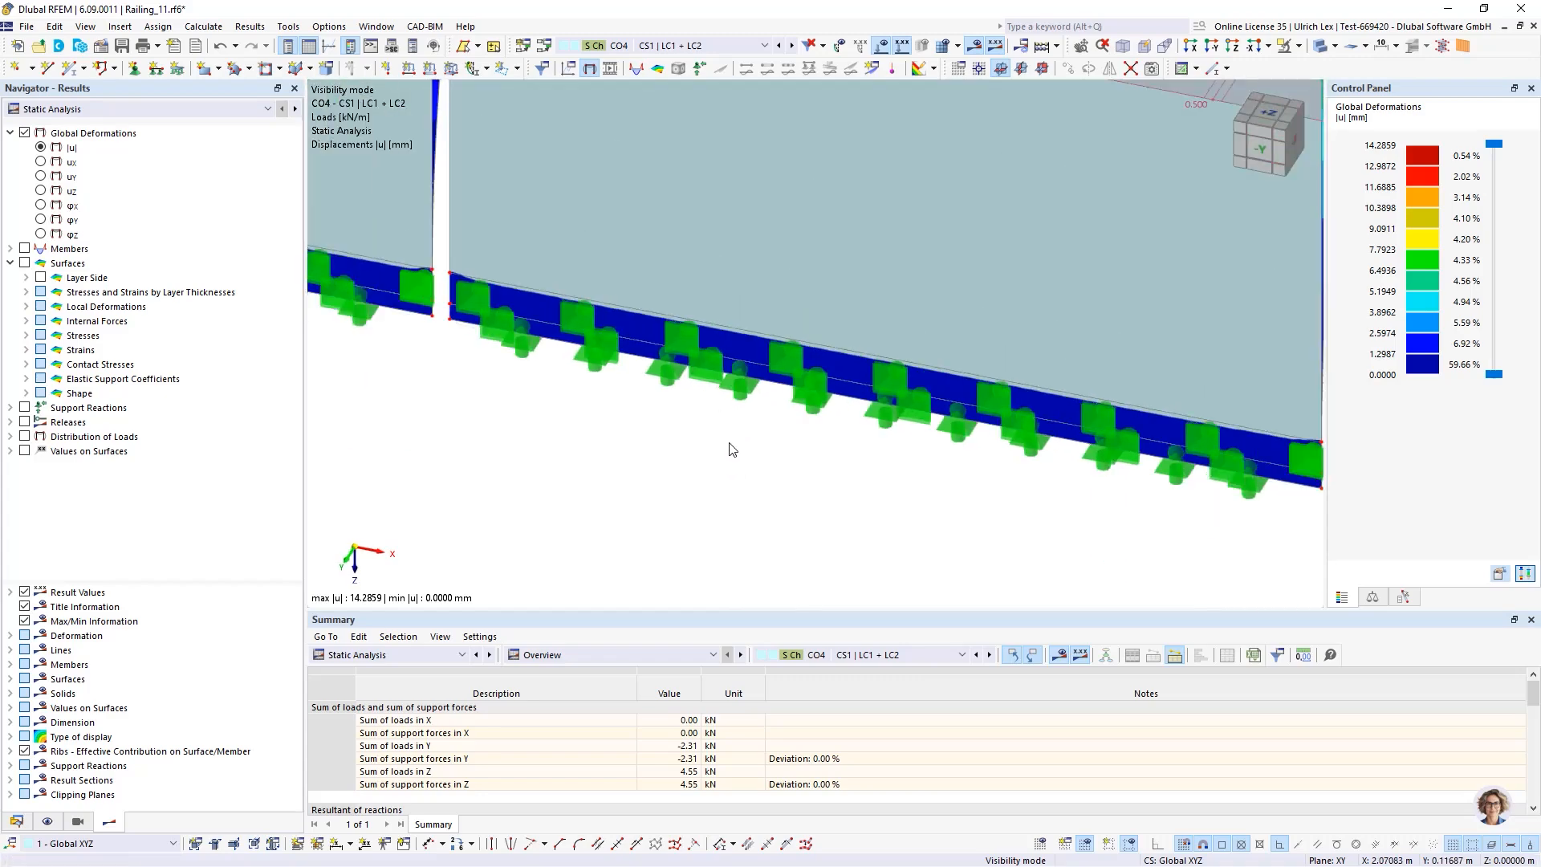
click(731, 45)
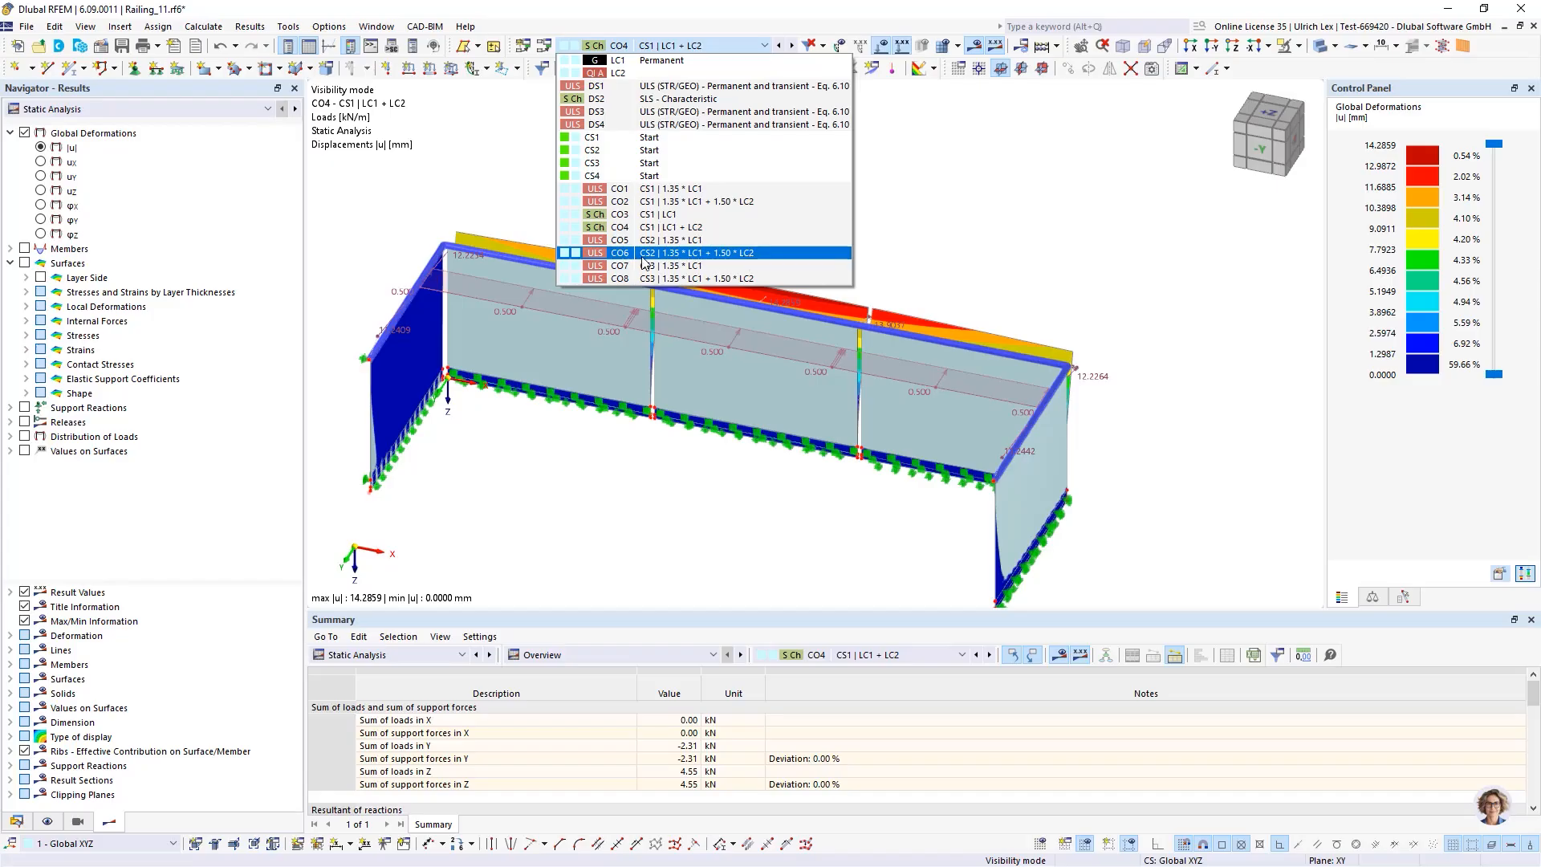
key(Escape)
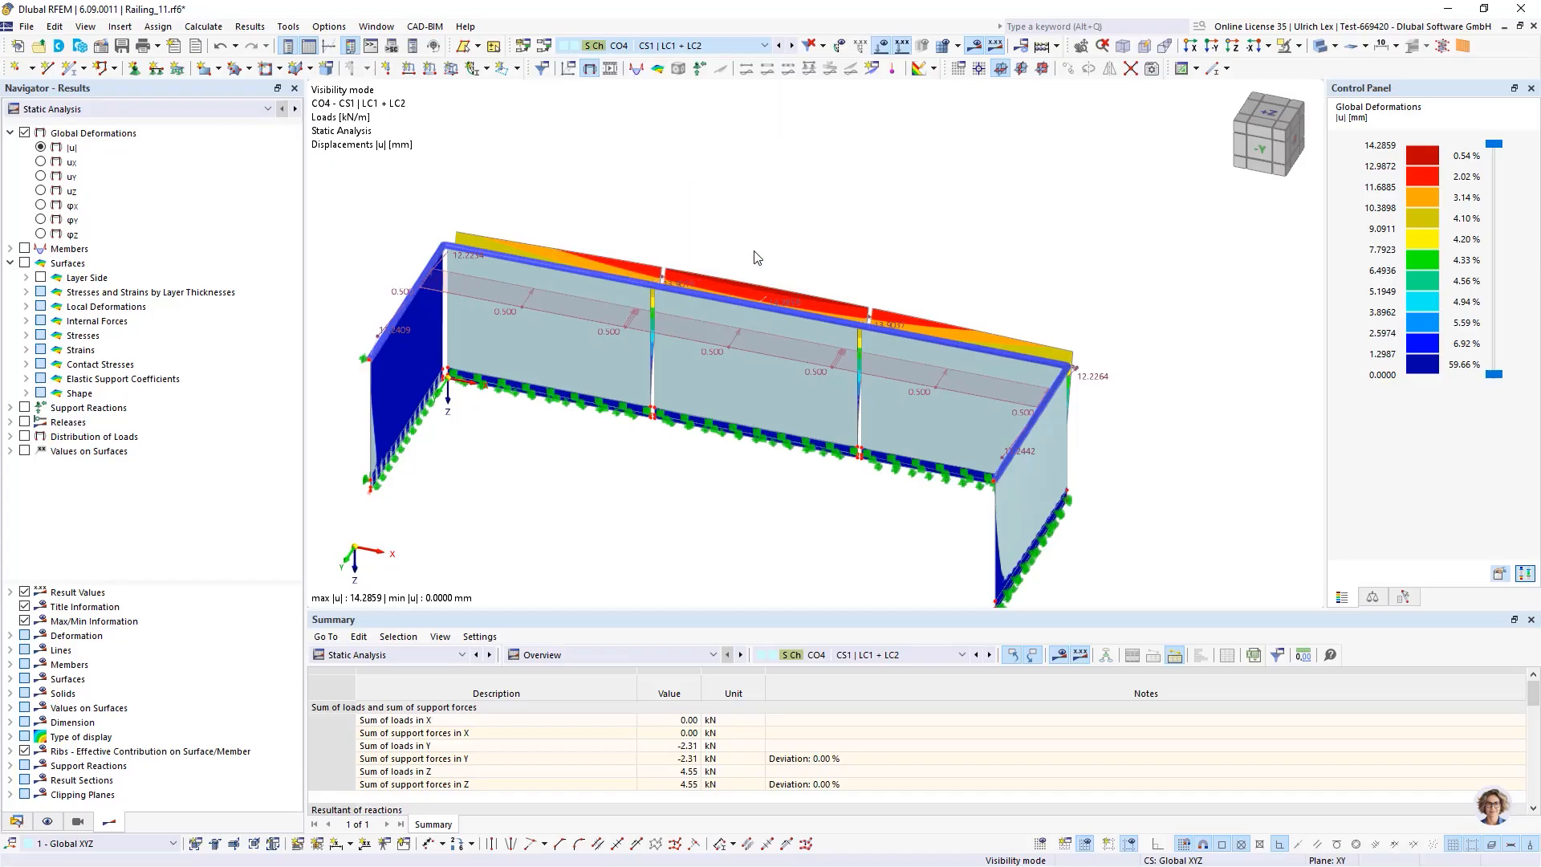
scroll(679, 287, up, 3)
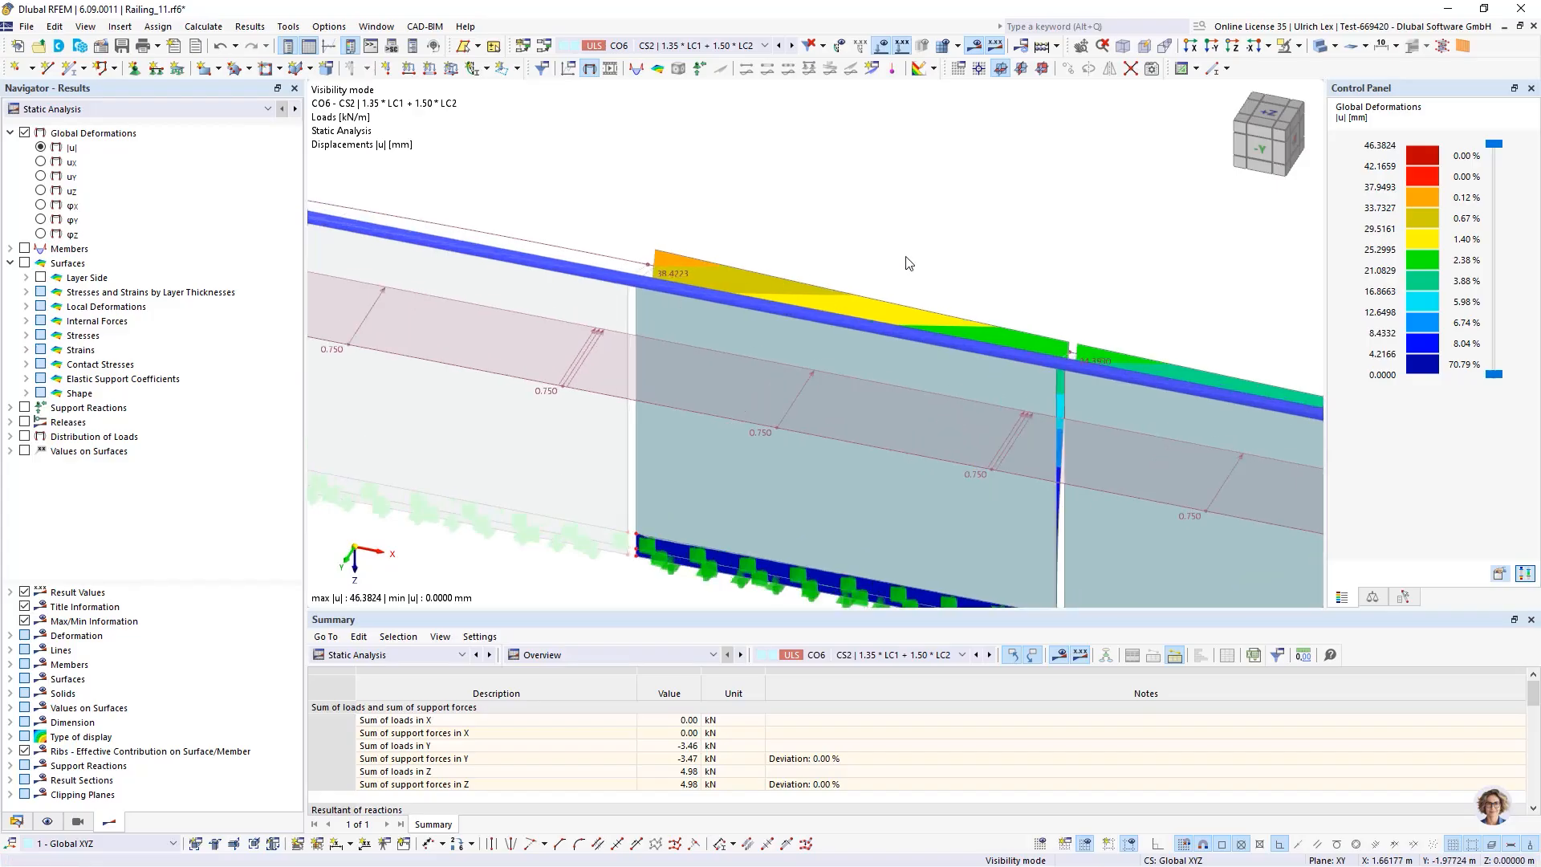
ctrl+middle_drag(920, 254, 886, 278)
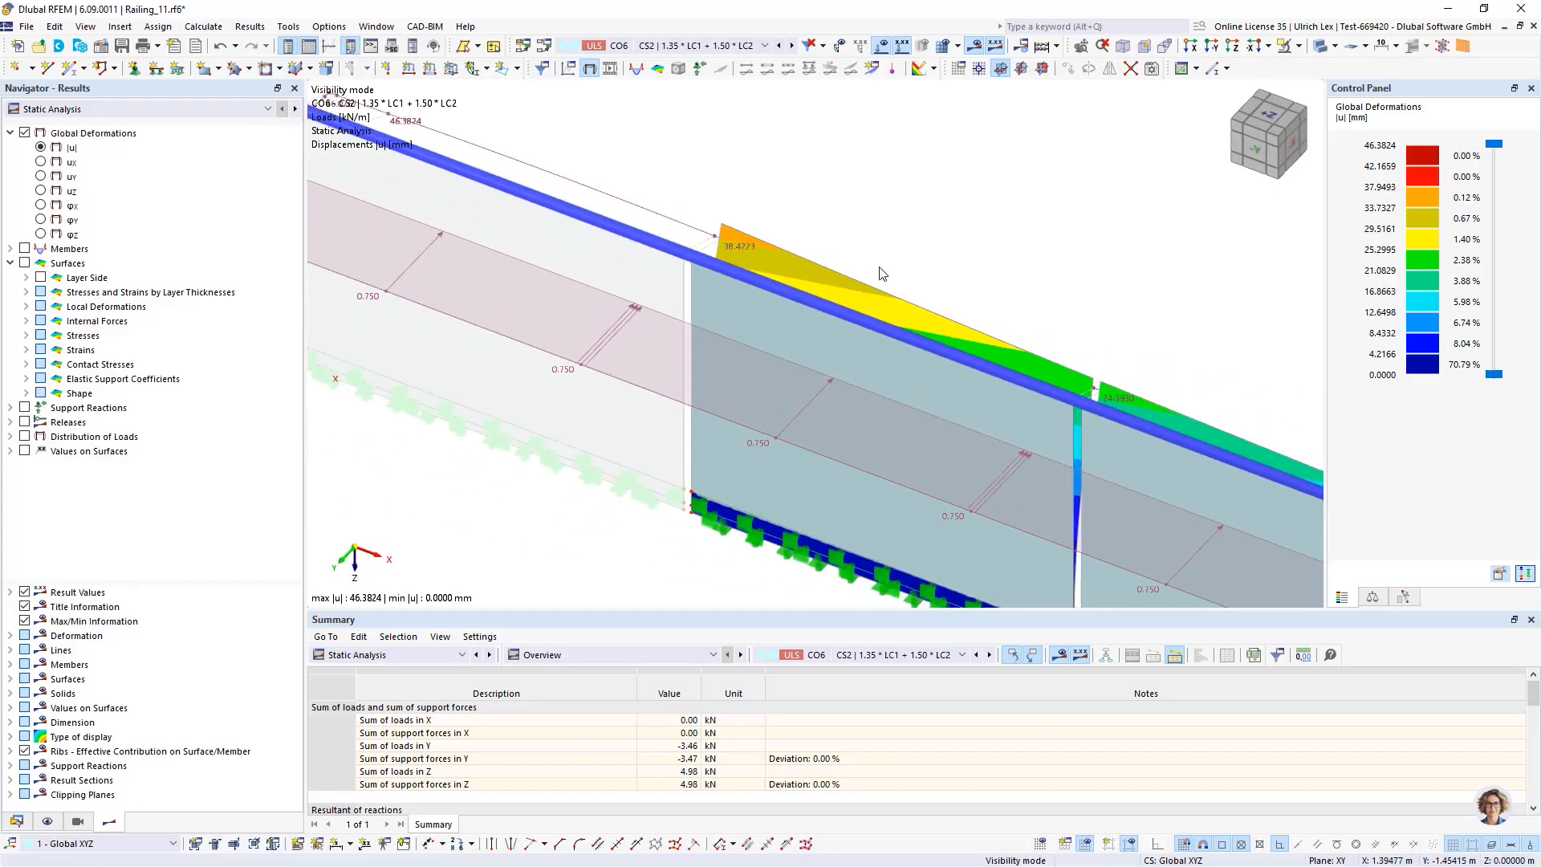
click(672, 48)
click(726, 277)
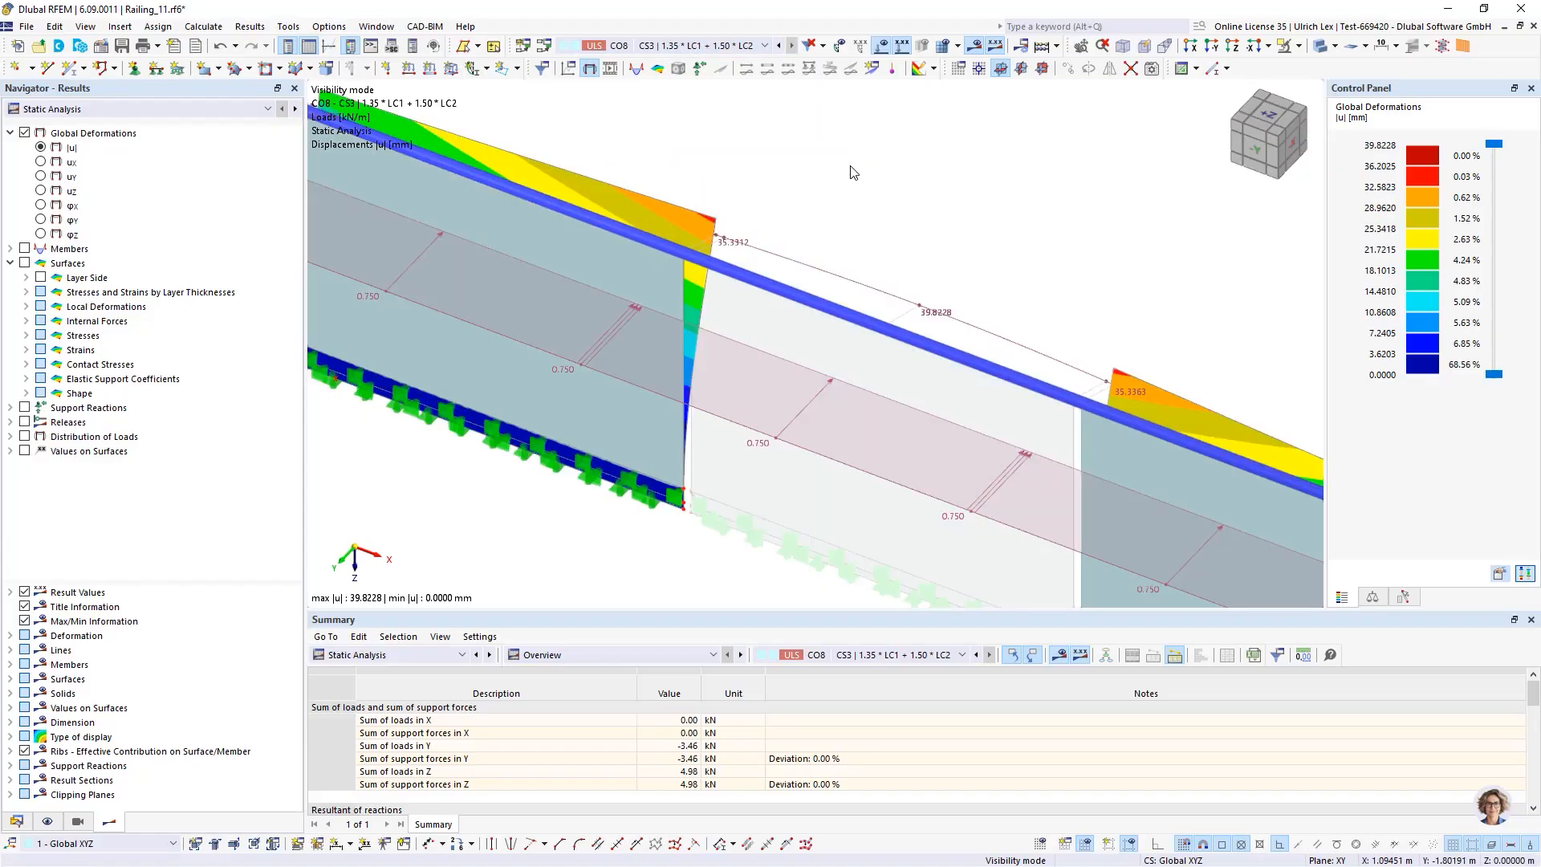
scroll(853, 173, down, 3)
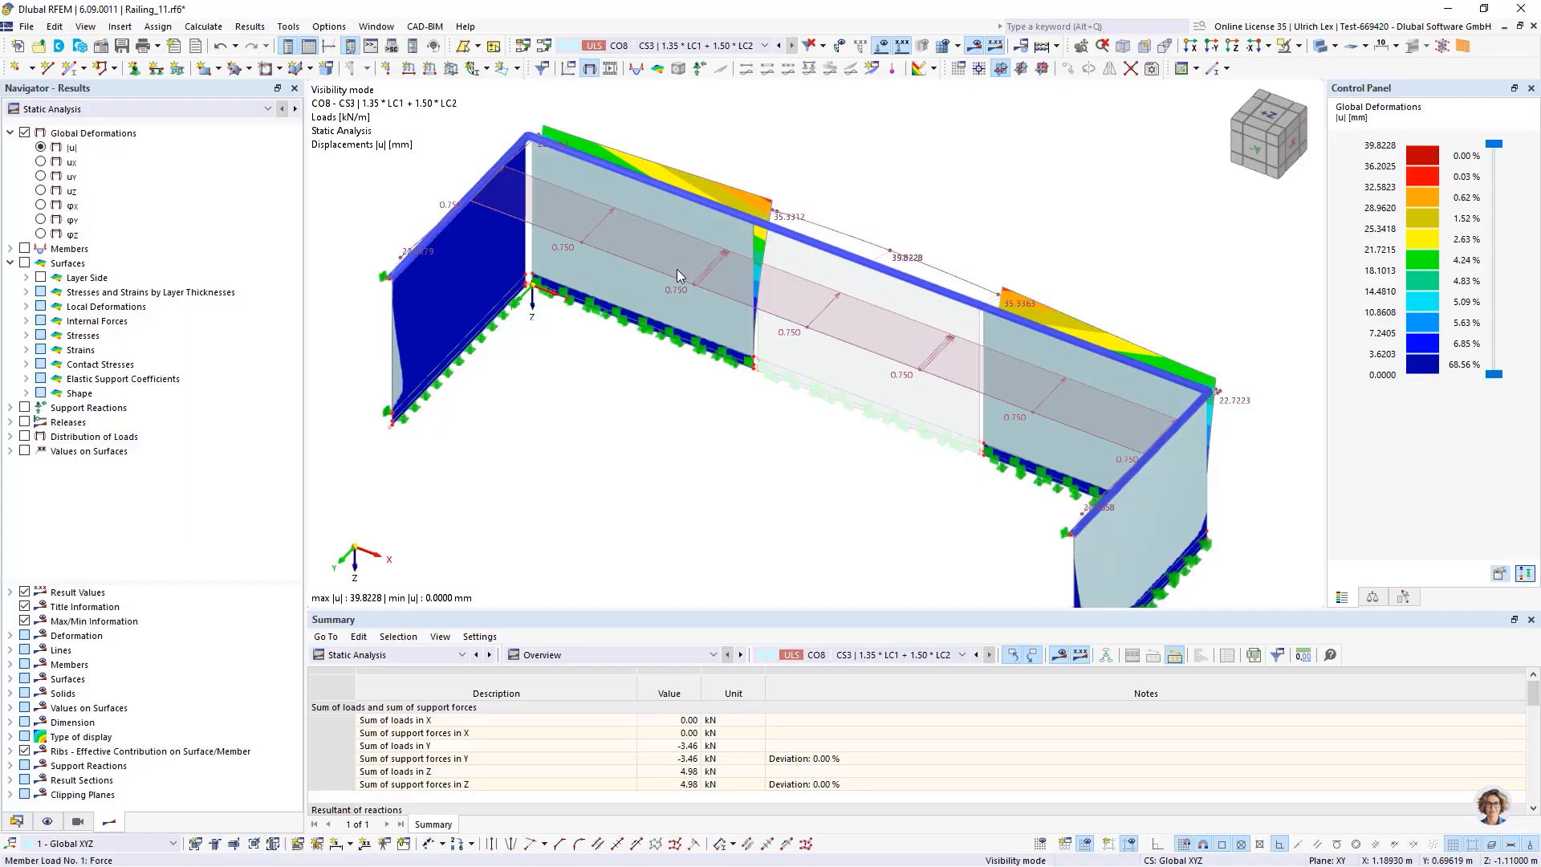
scroll(532, 214, down, 1)
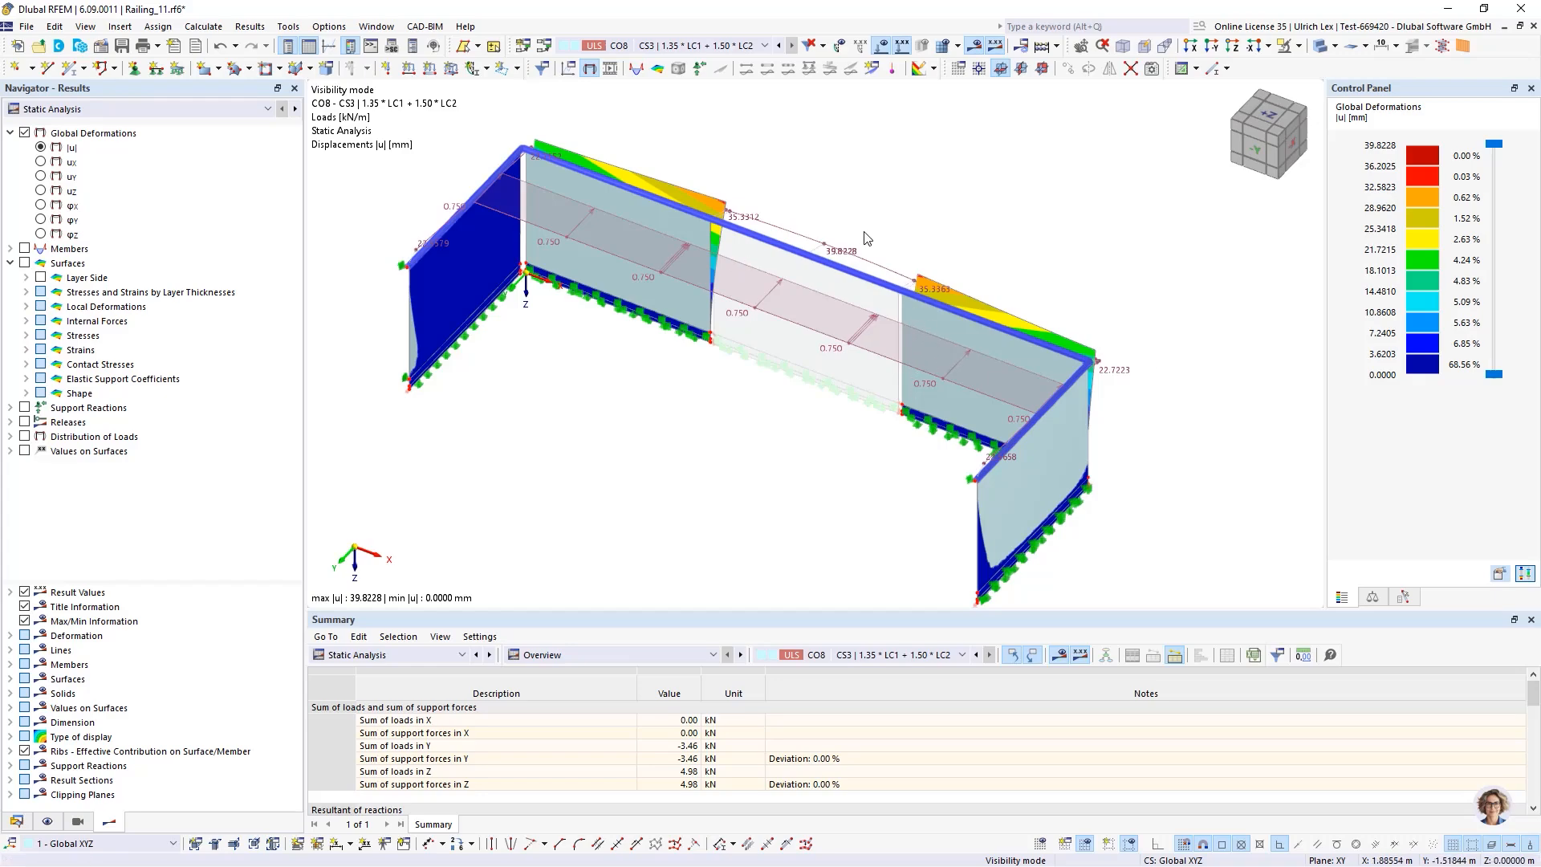
ctrl+middle_drag(705, 533, 765, 468)
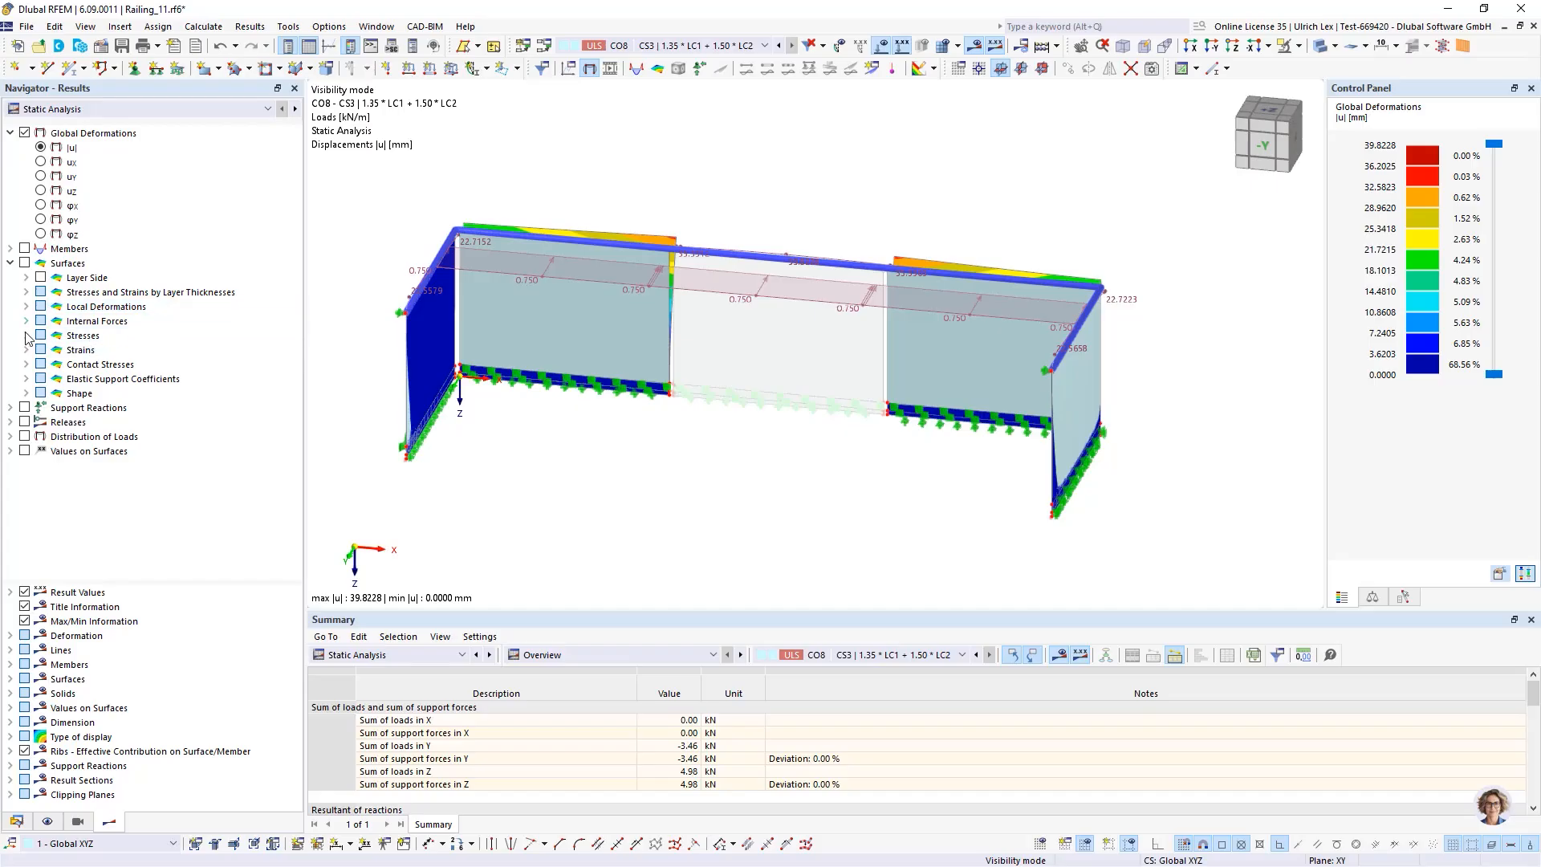
Display the global deformations of combination CO2 in construction stage CS1 as coloured surface results
click(727, 45)
click(697, 204)
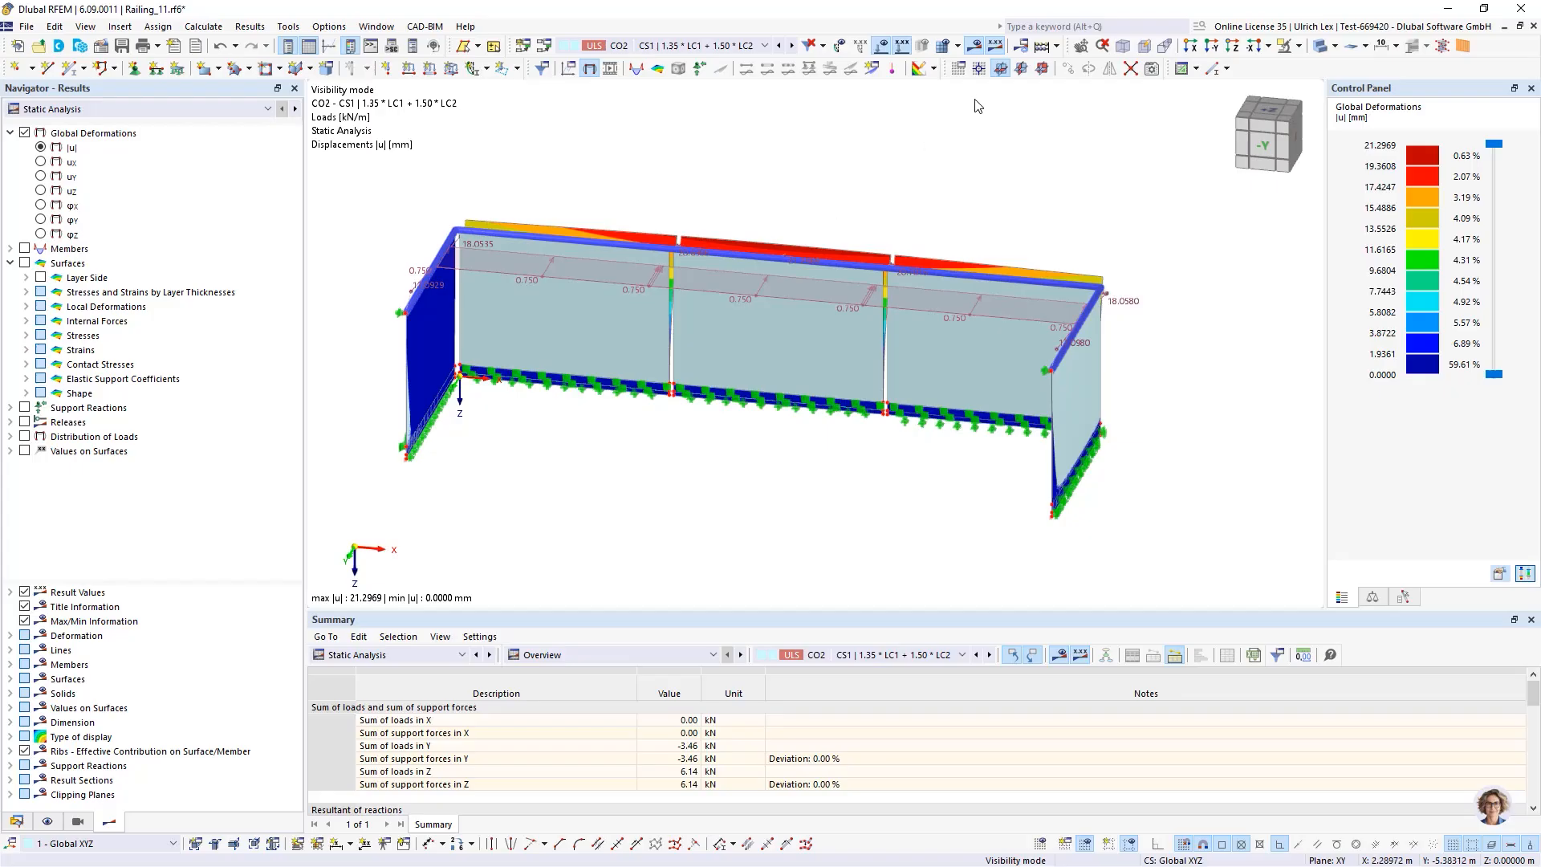
click(1320, 47)
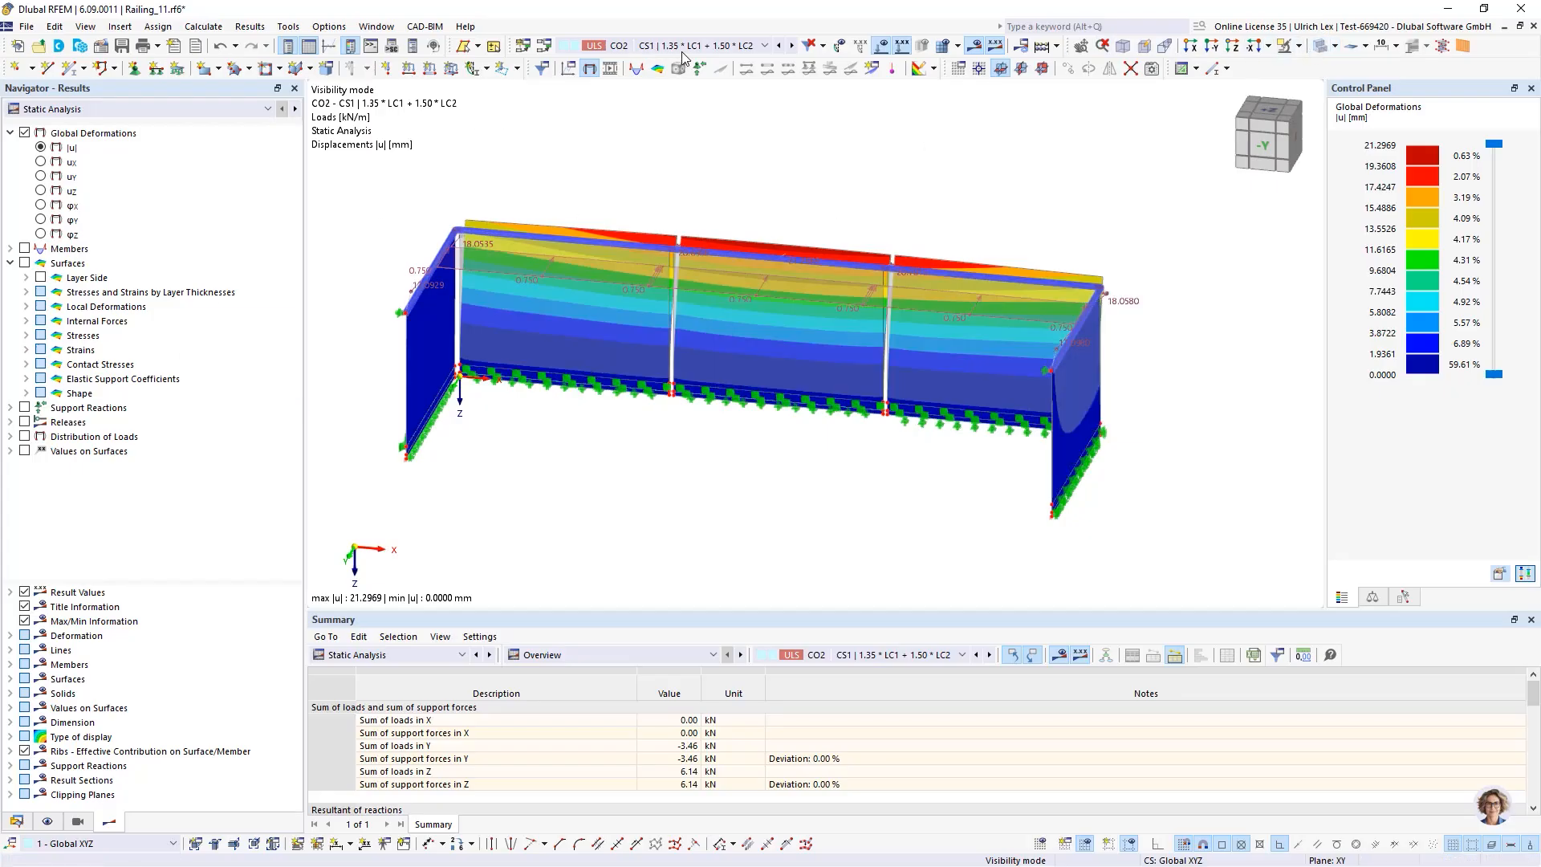
Display the principal stresses σ1,+ on the glass surfaces
click(28, 351)
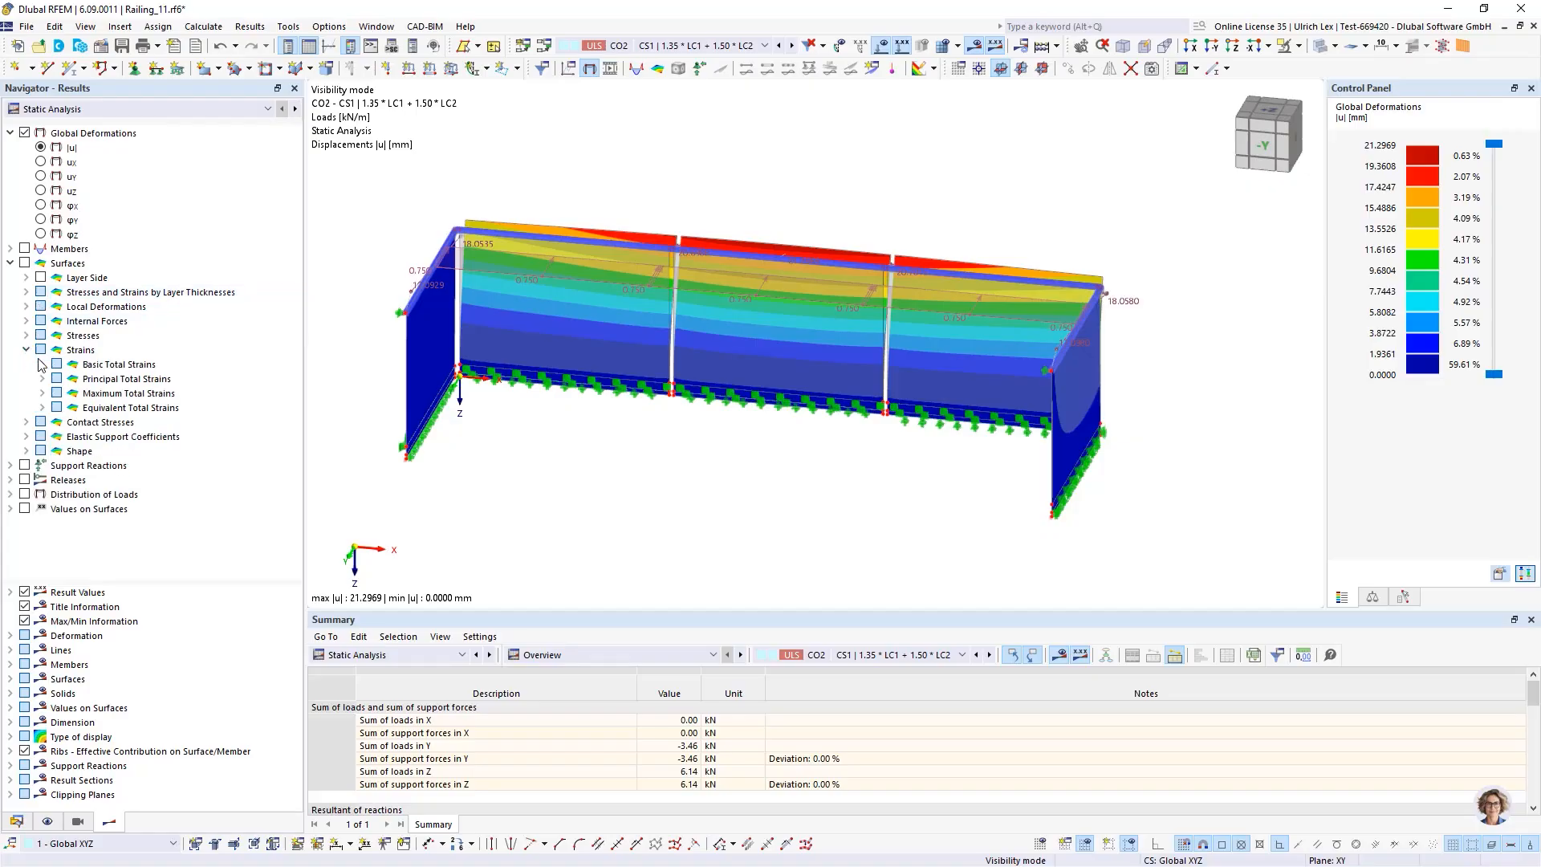
click(42, 379)
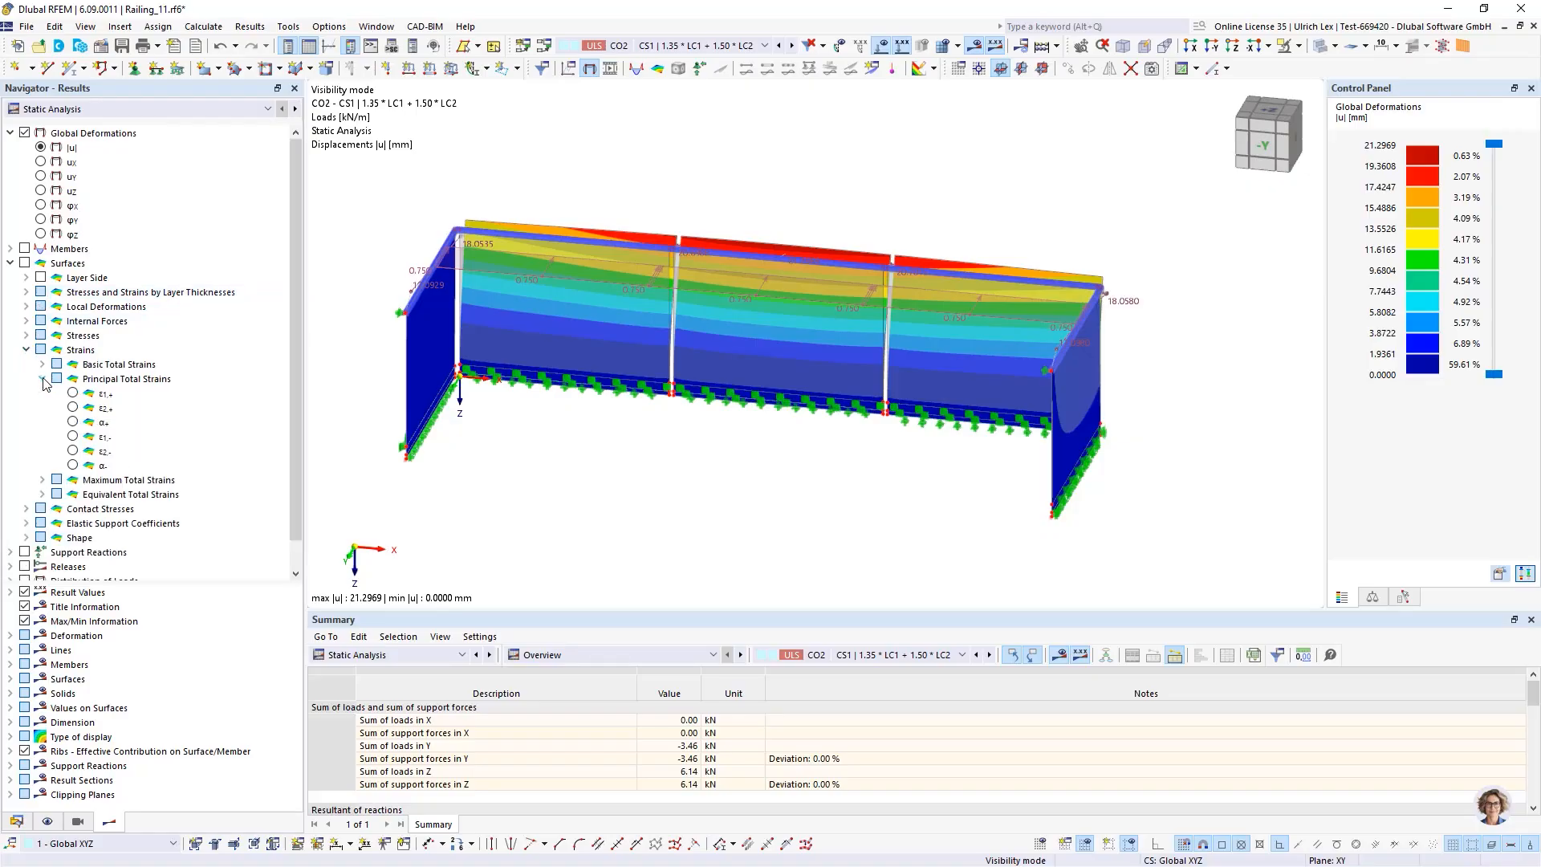
click(42, 365)
click(42, 364)
click(27, 335)
click(43, 365)
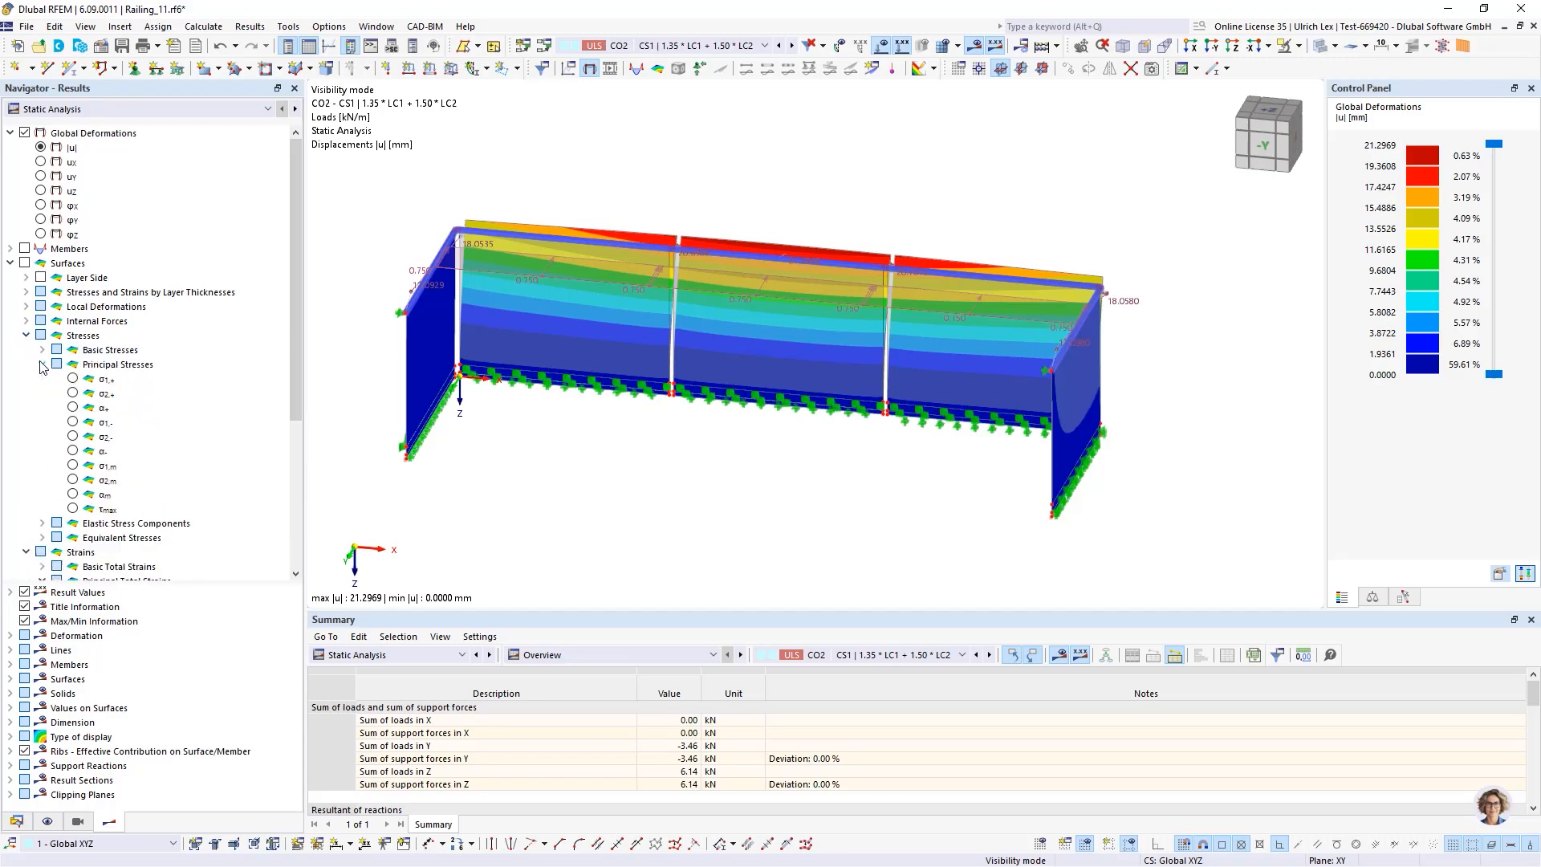
click(73, 379)
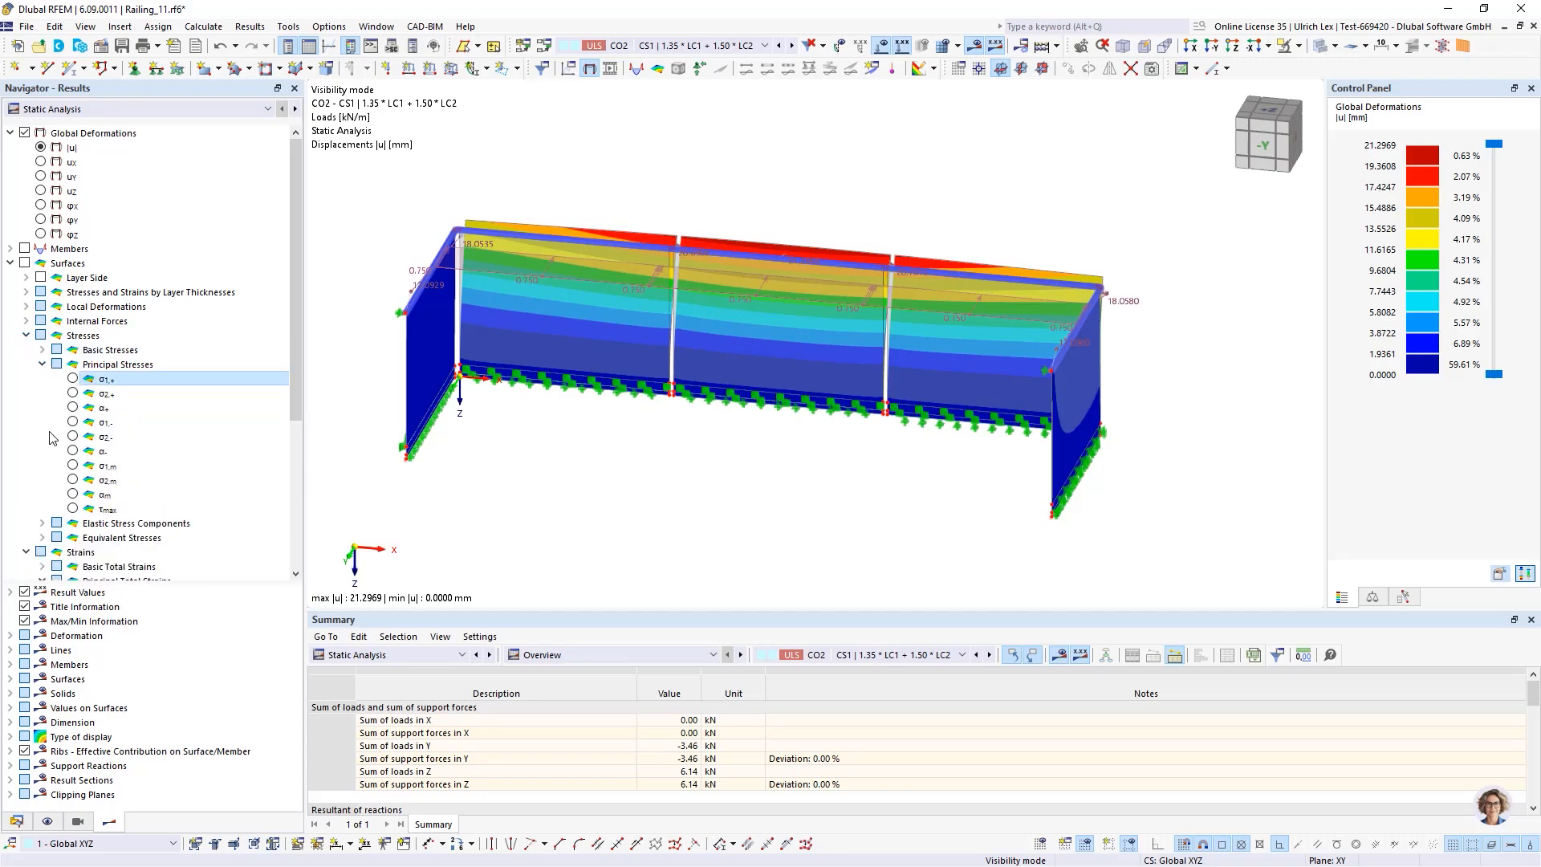
Turn on the display of the surfaces' local axis systems for the middle railing pane
click(27, 278)
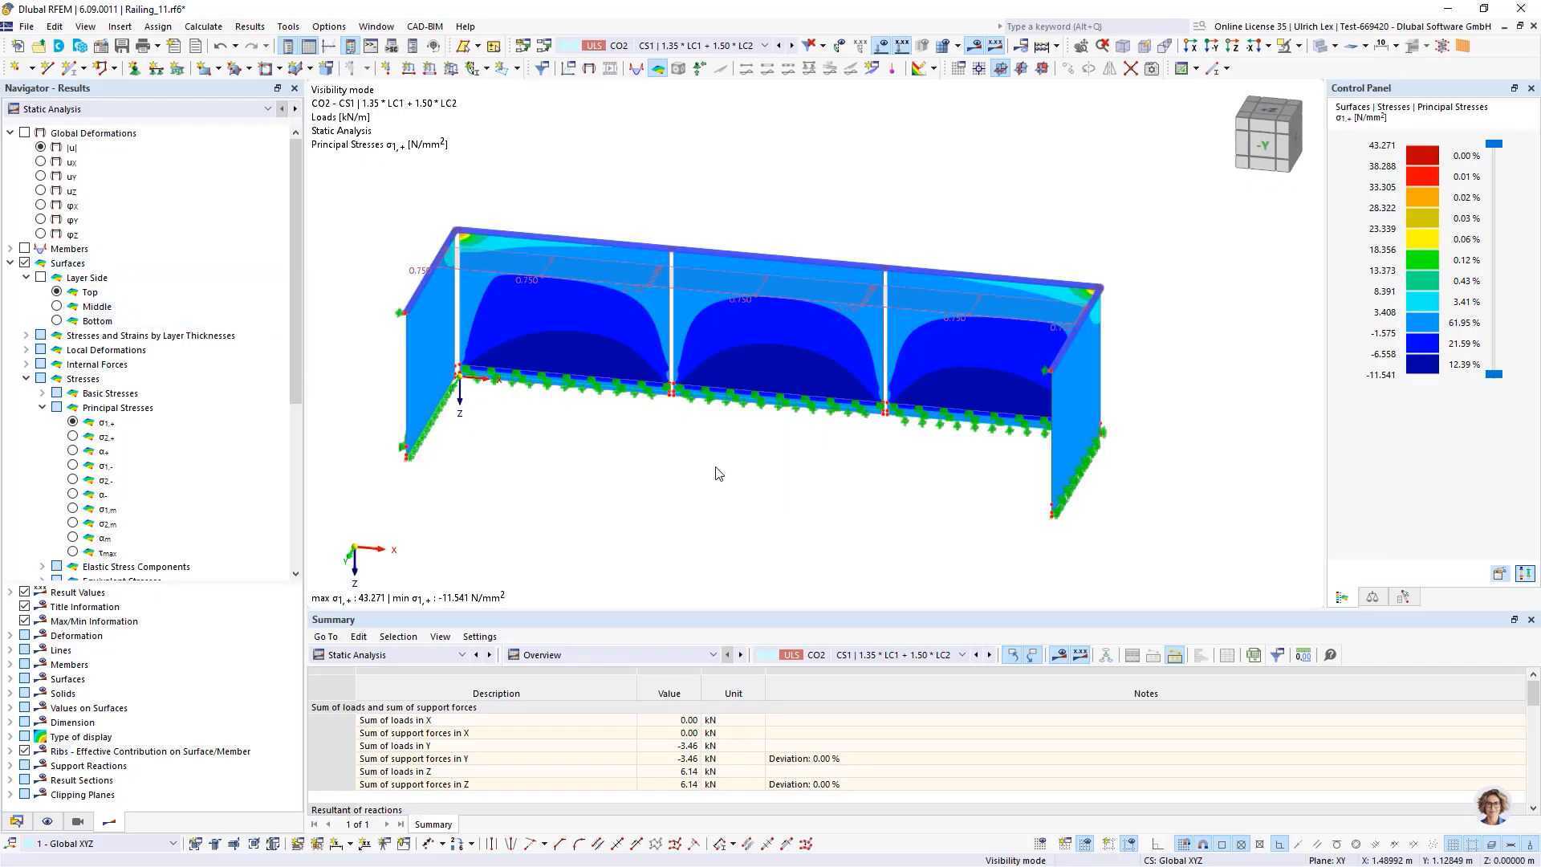
ctrl+middle_drag(777, 483, 730, 472)
scroll(912, 225, up, 3)
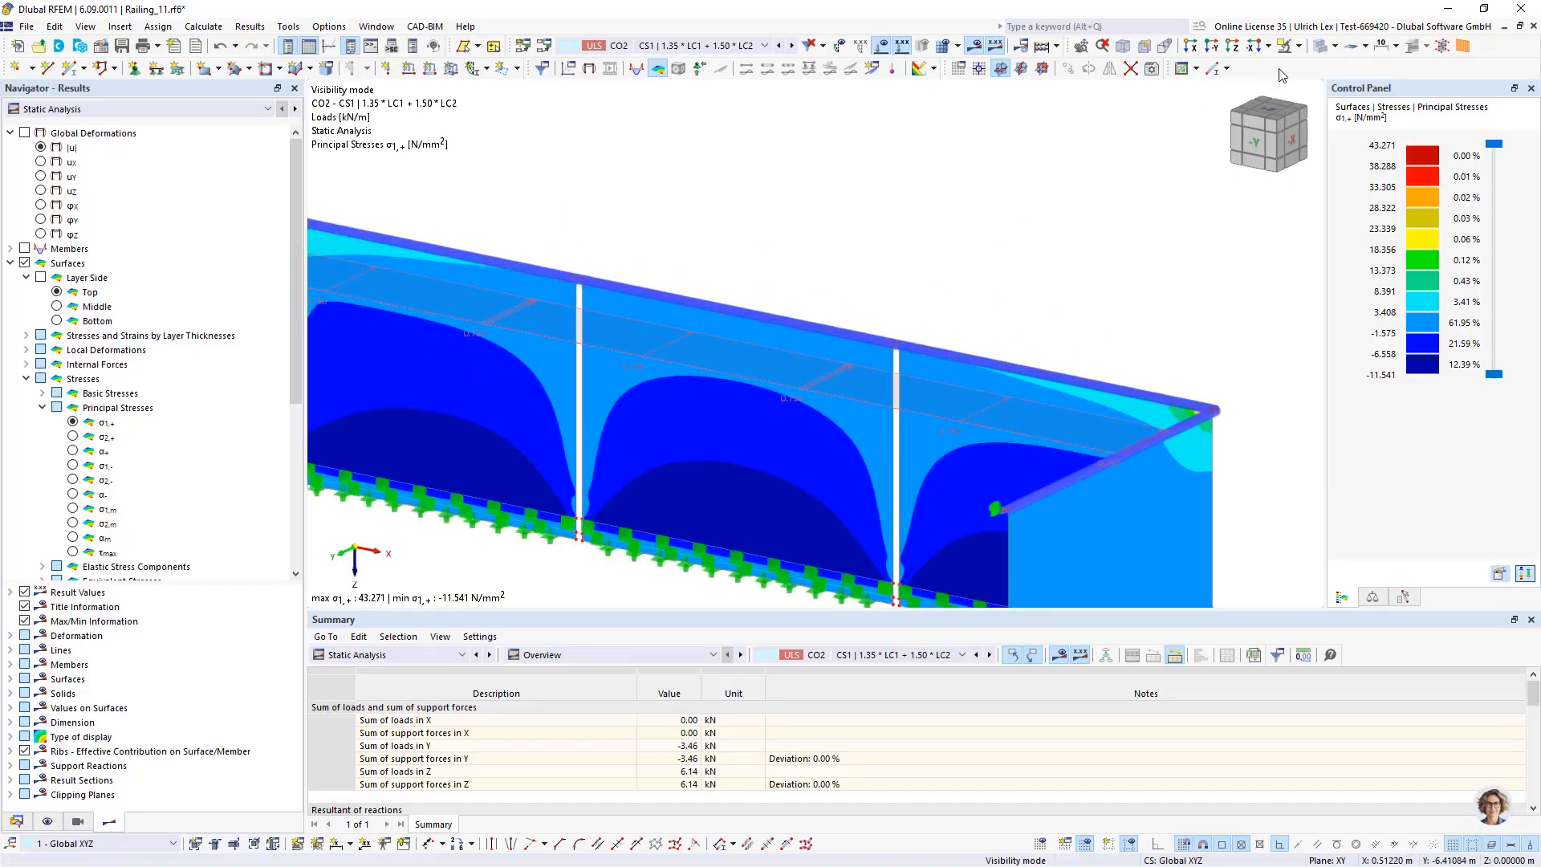
click(1320, 48)
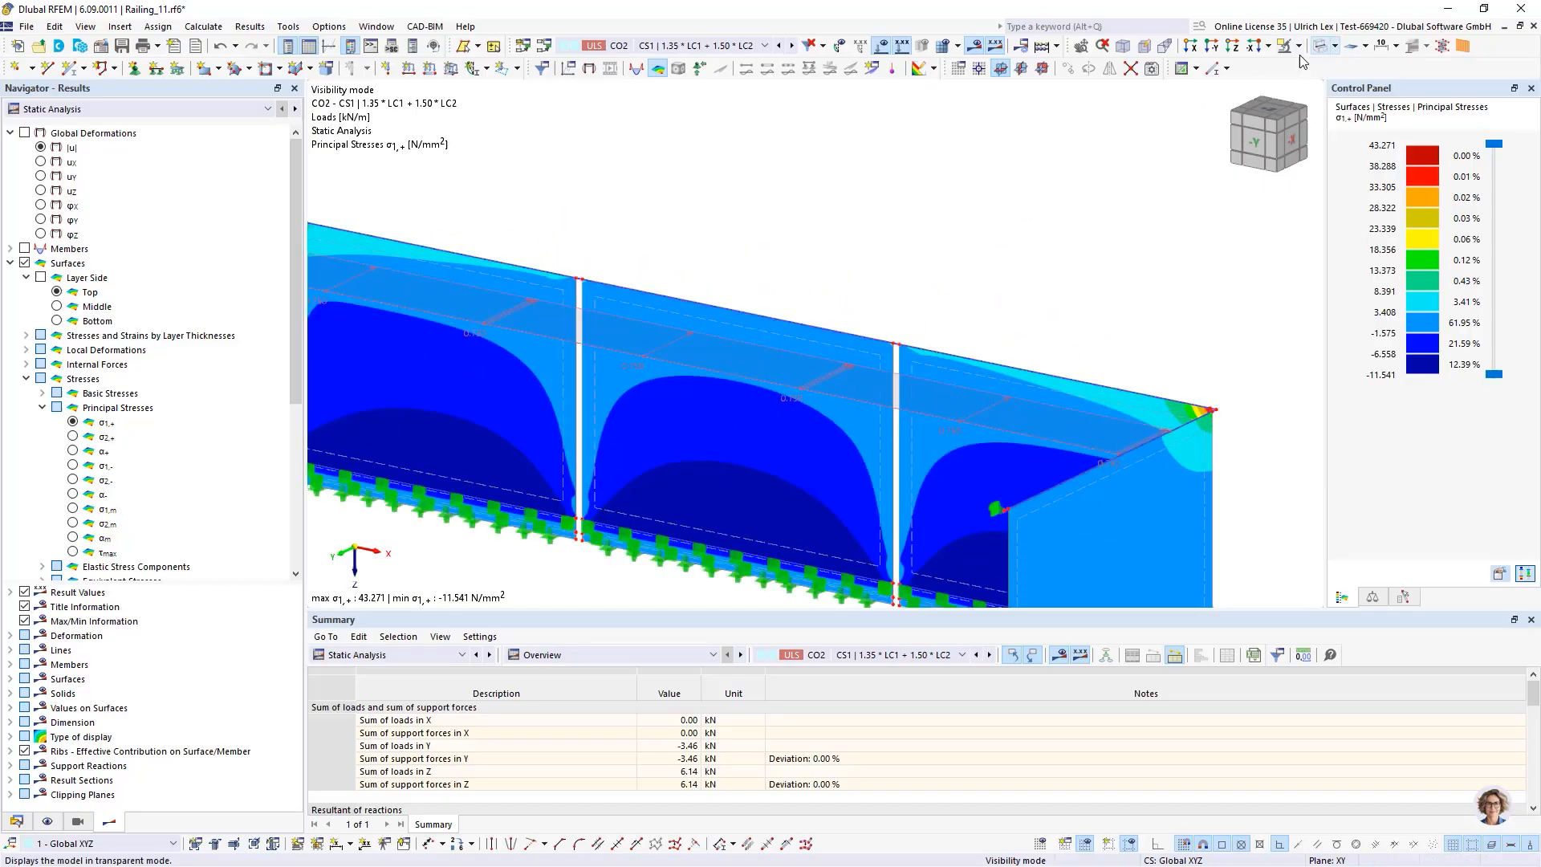
right_click(879, 445)
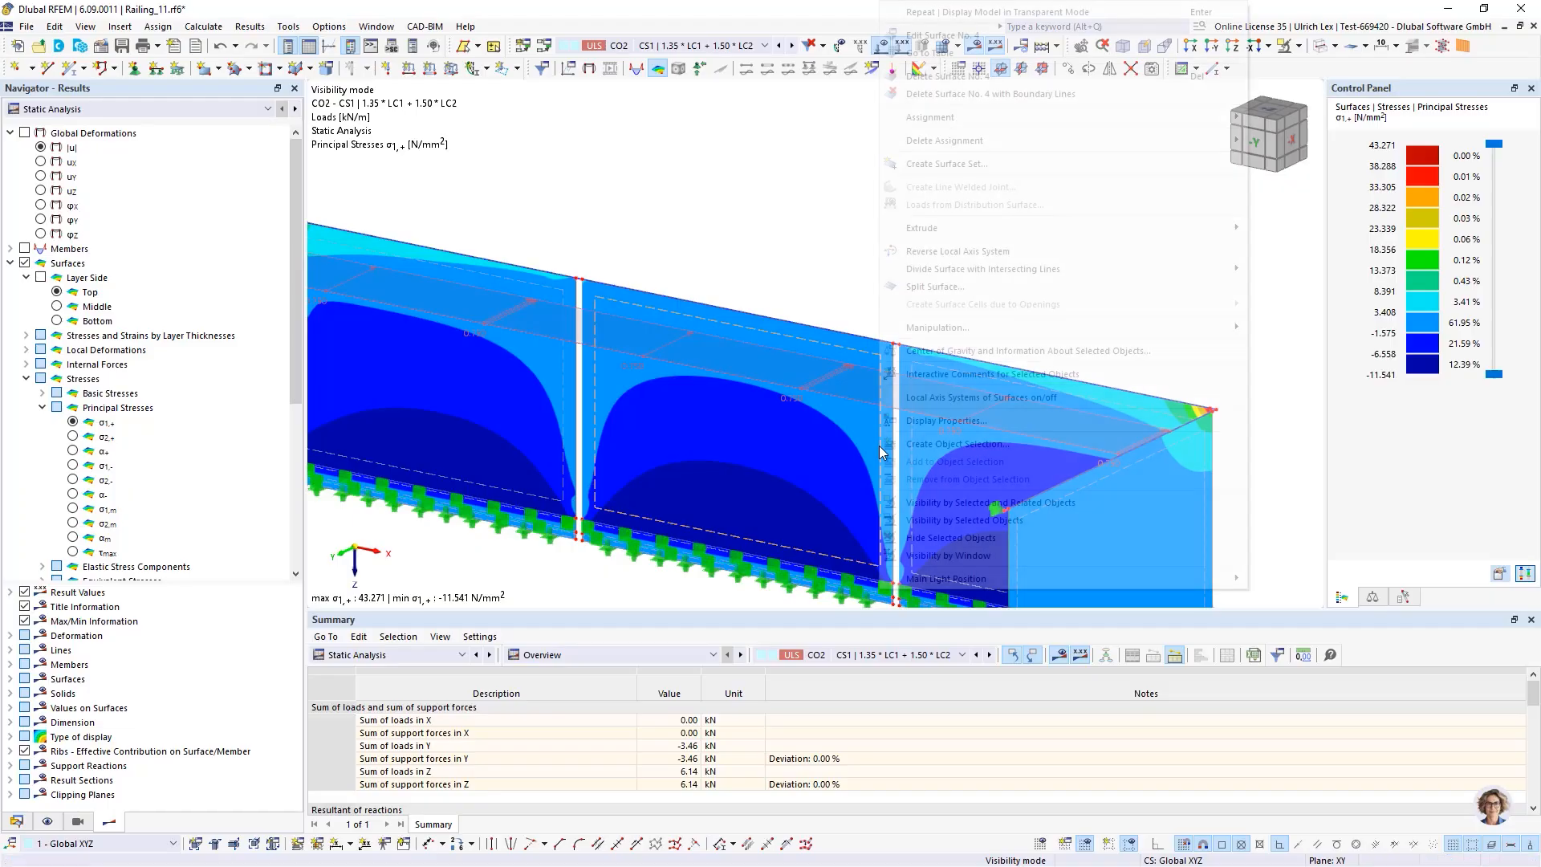
click(956, 401)
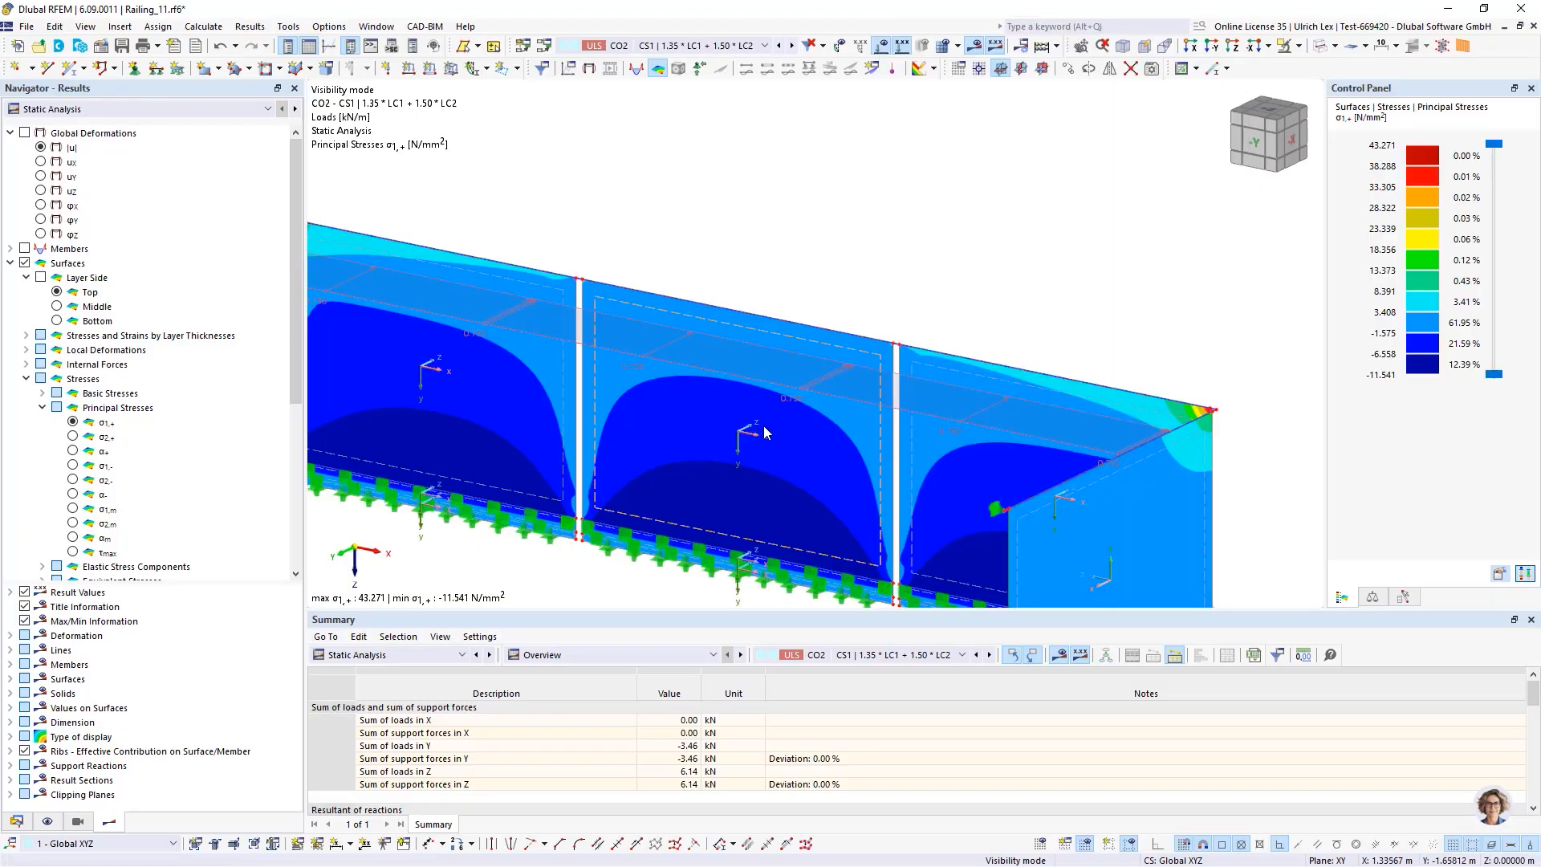
scroll(763, 426, up, 4)
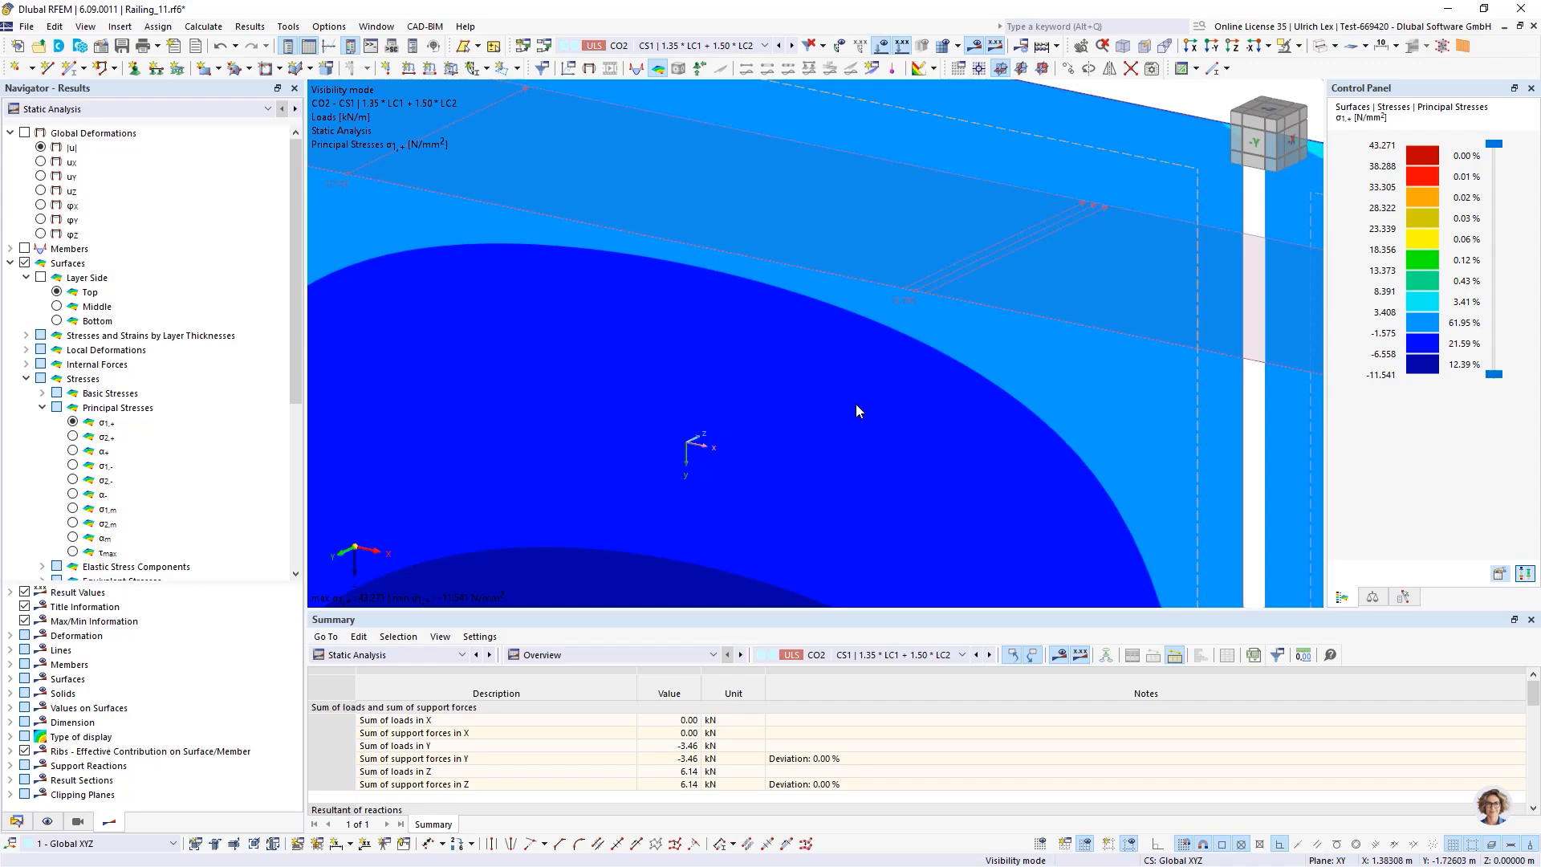
scroll(737, 384, down, 4)
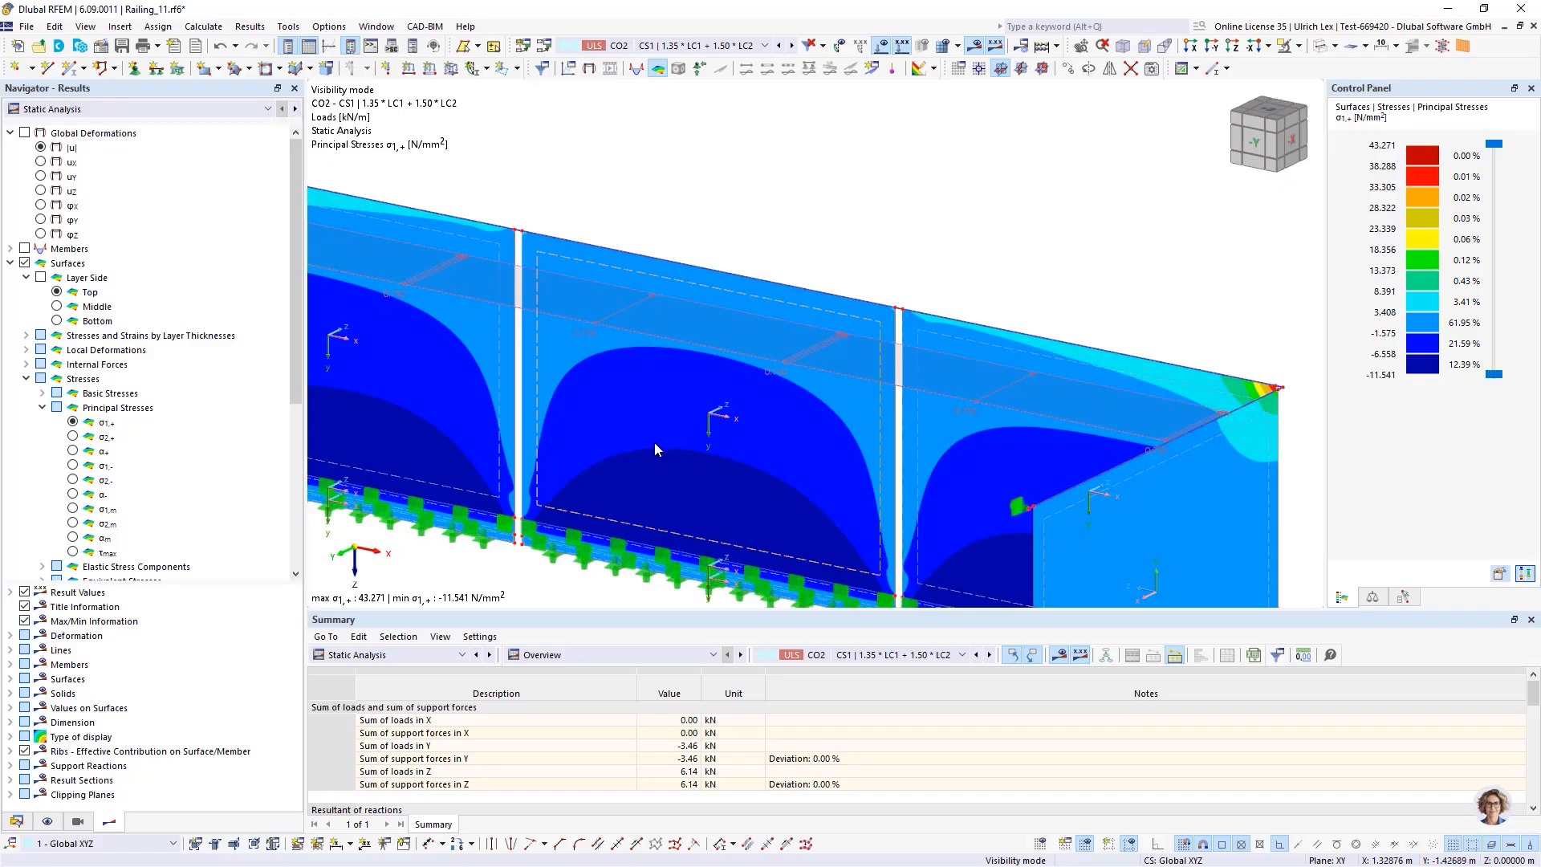
scroll(874, 189, down, 3)
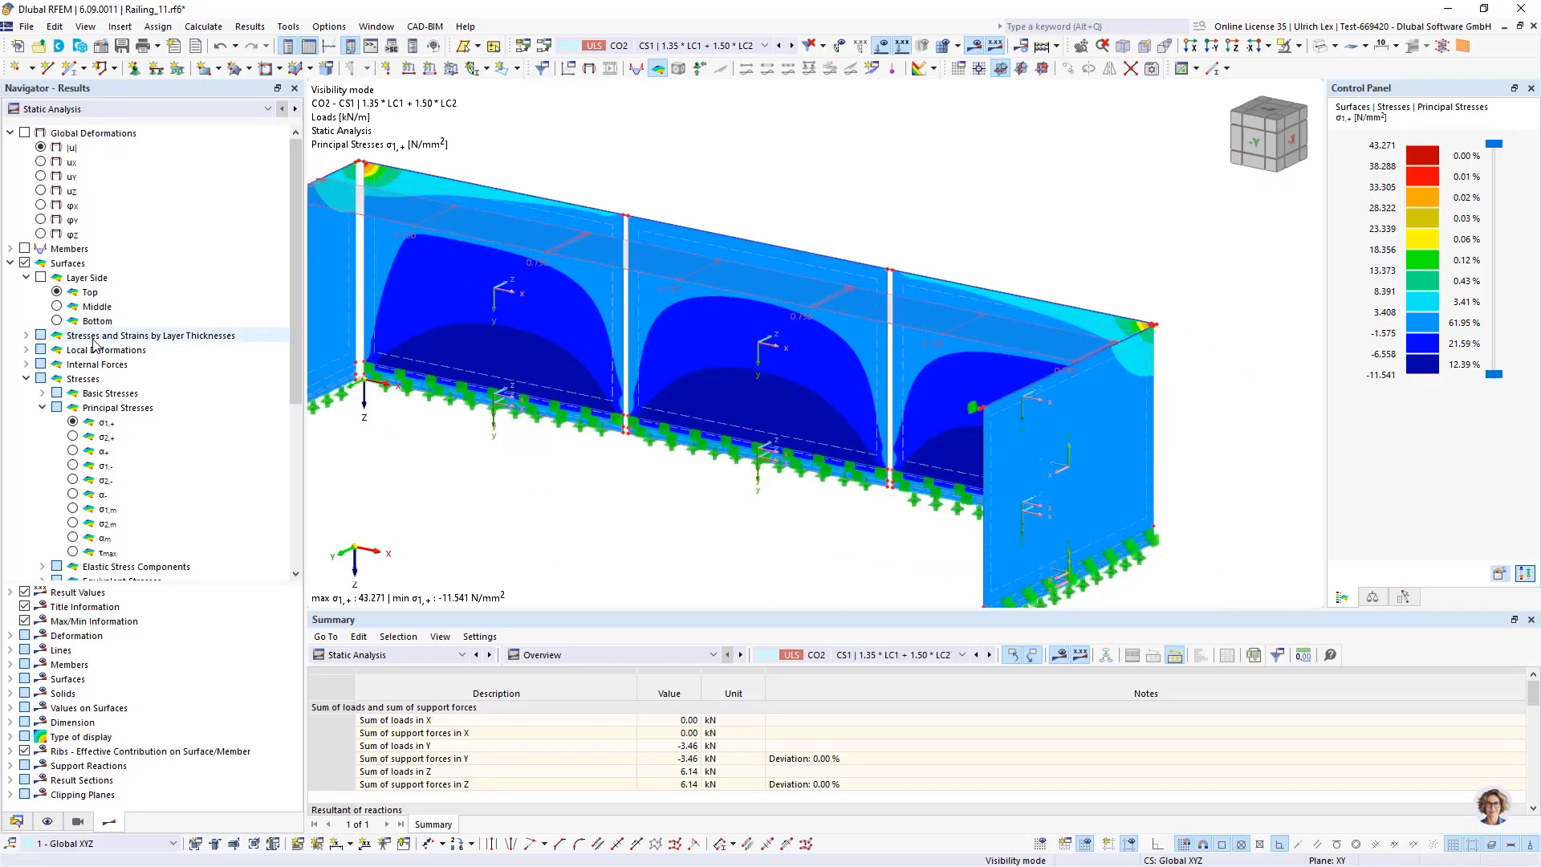
Display the principal stress σ1 on the top layer side of the panes
click(57, 294)
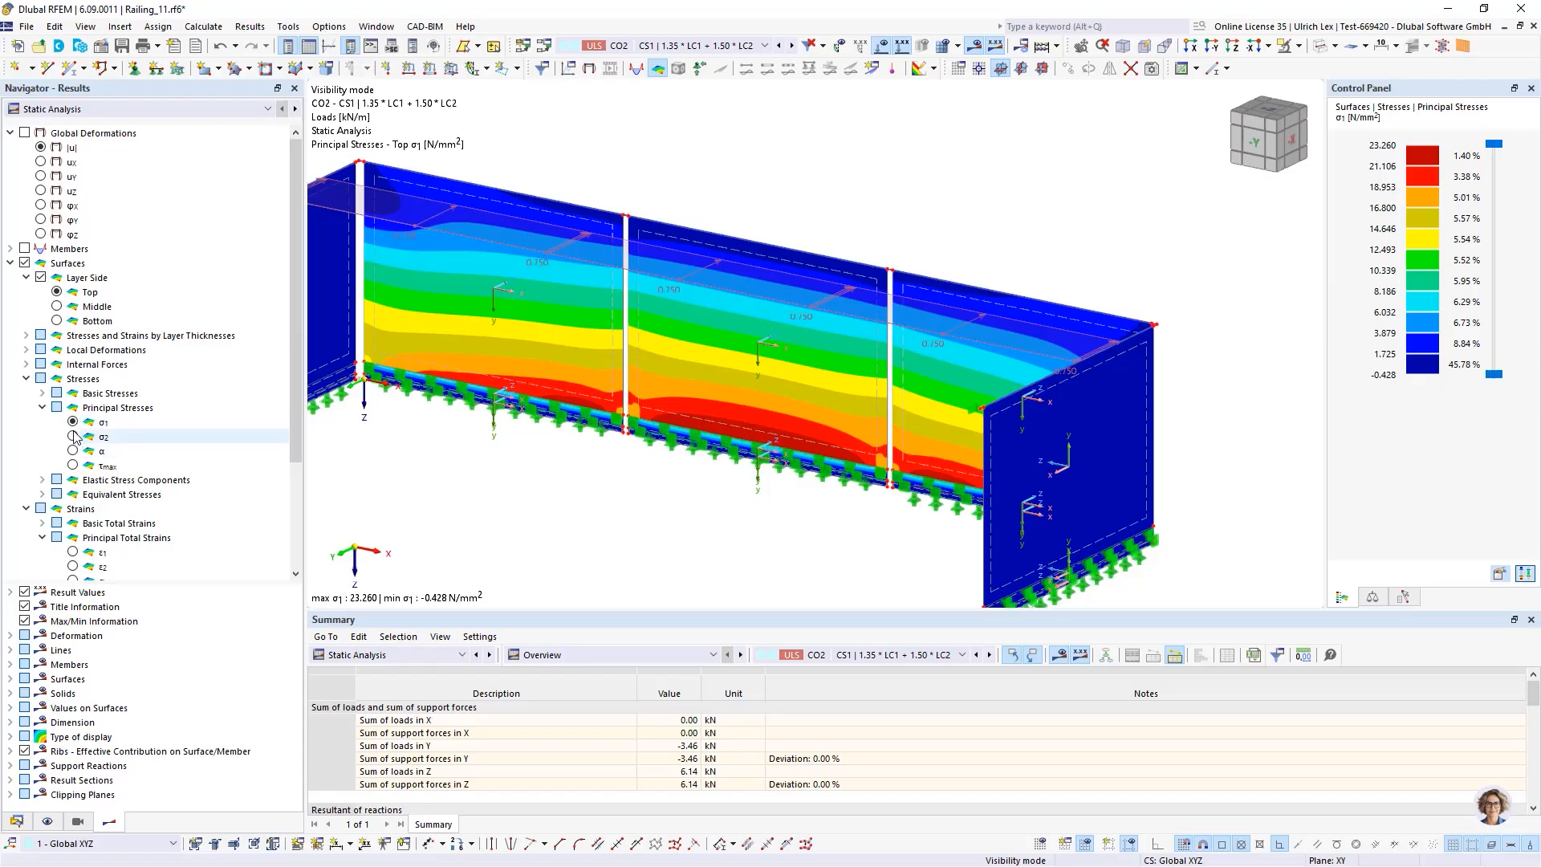
ctrl+middle_drag(680, 491, 744, 475)
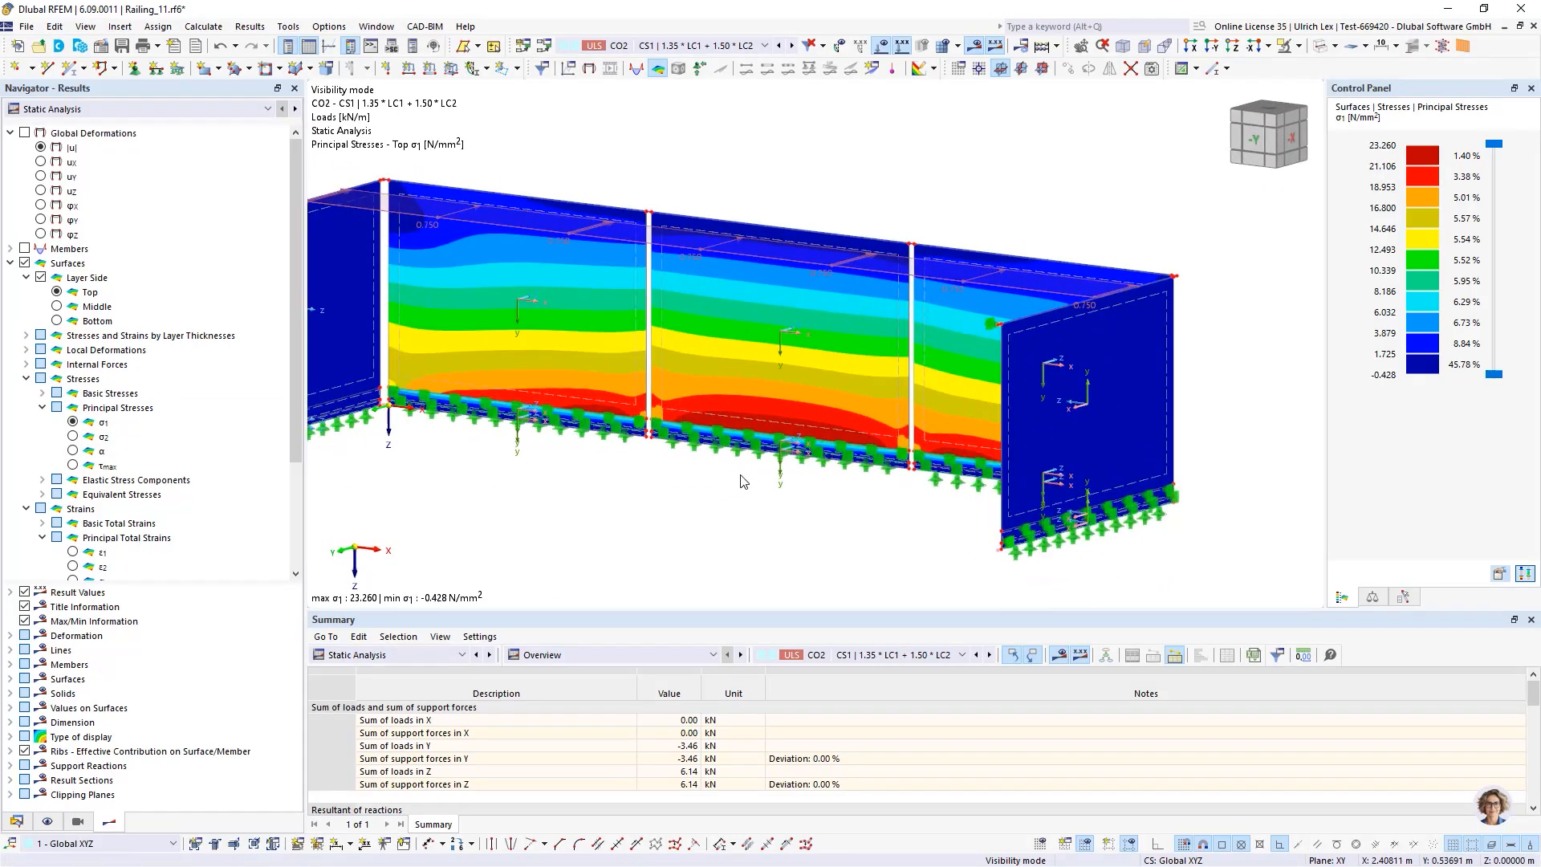
scroll(744, 475, up, 3)
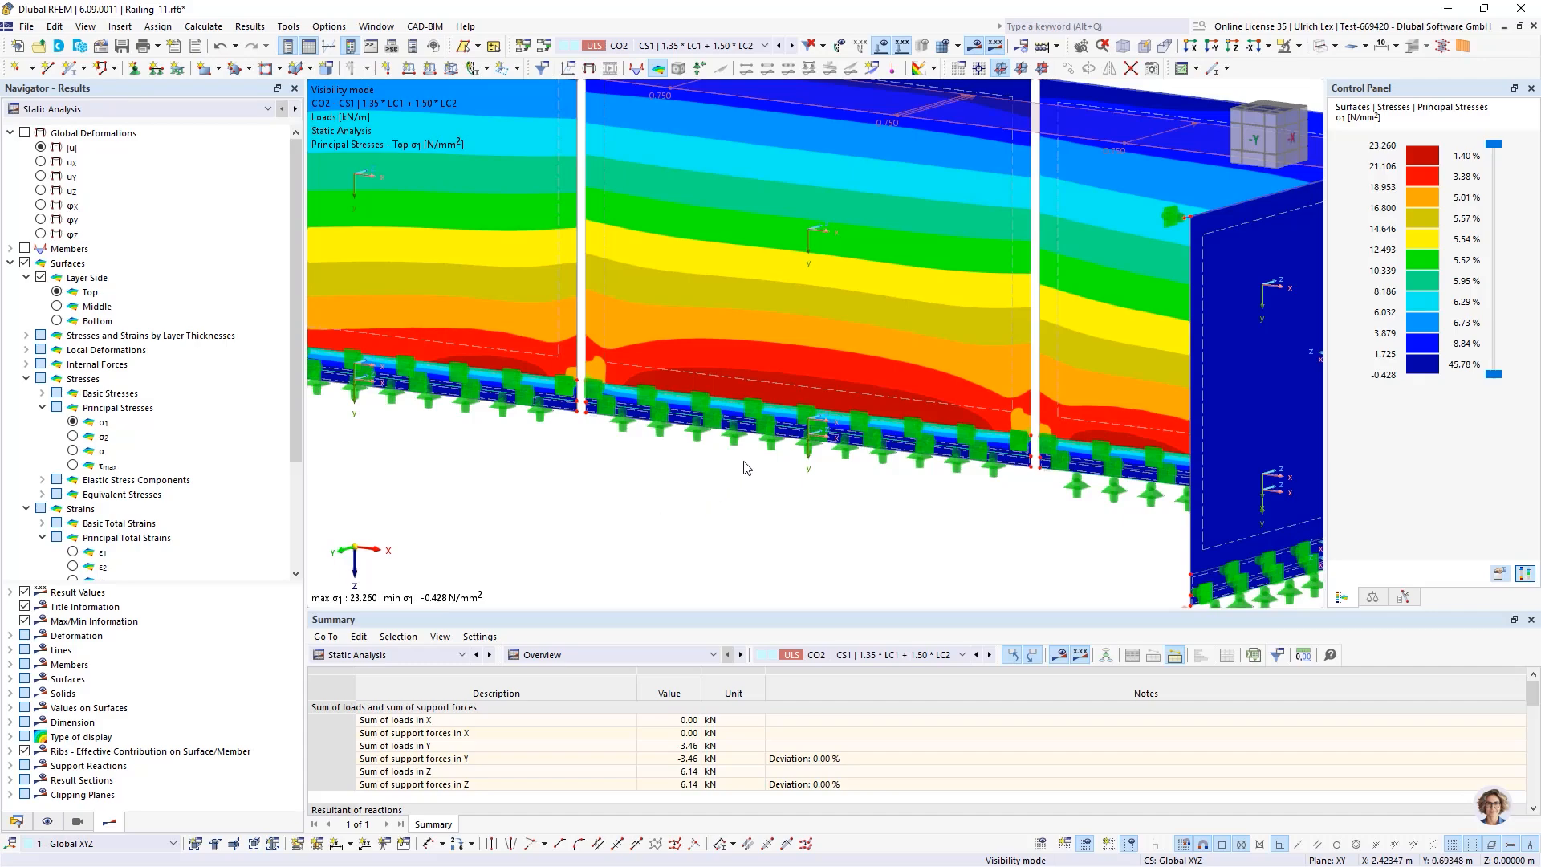
scroll(750, 460, down, 4)
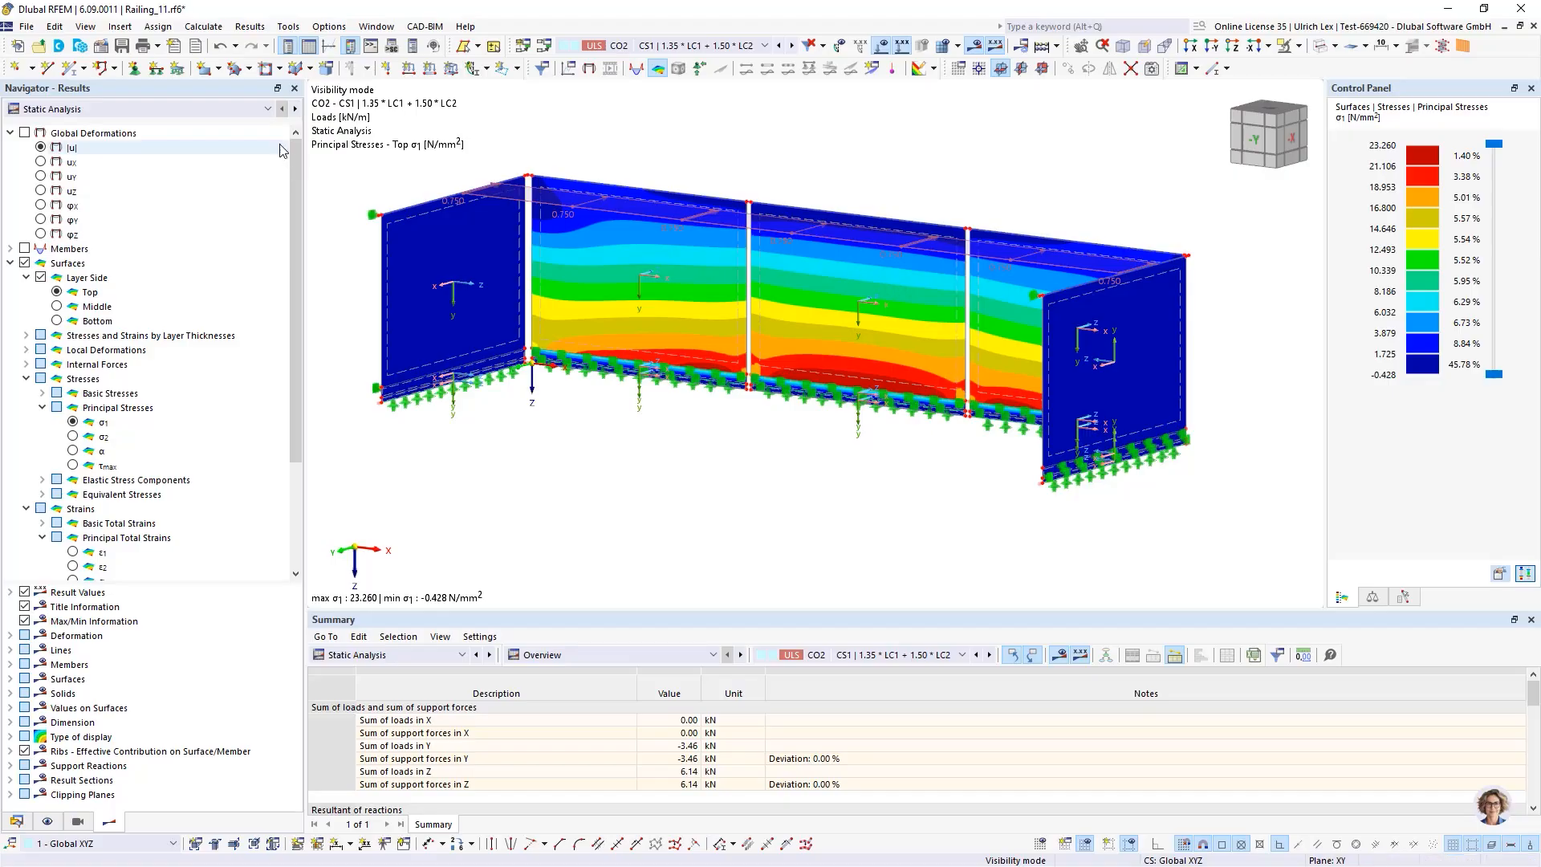
Switch the results navigator to Glass Design and show the maximum of selected design situation DS1 only
click(199, 108)
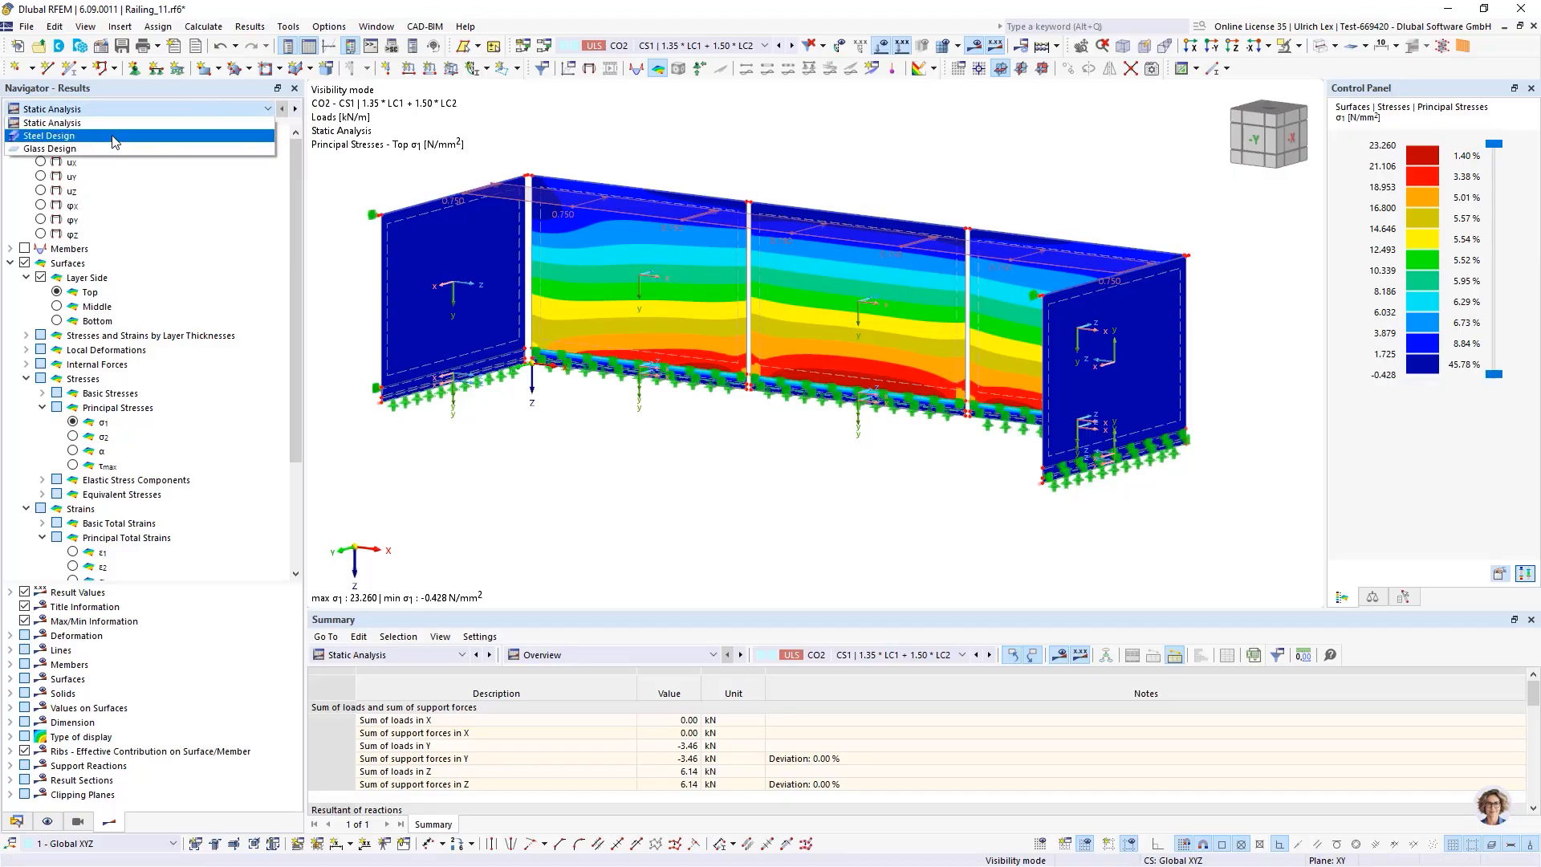
click(53, 149)
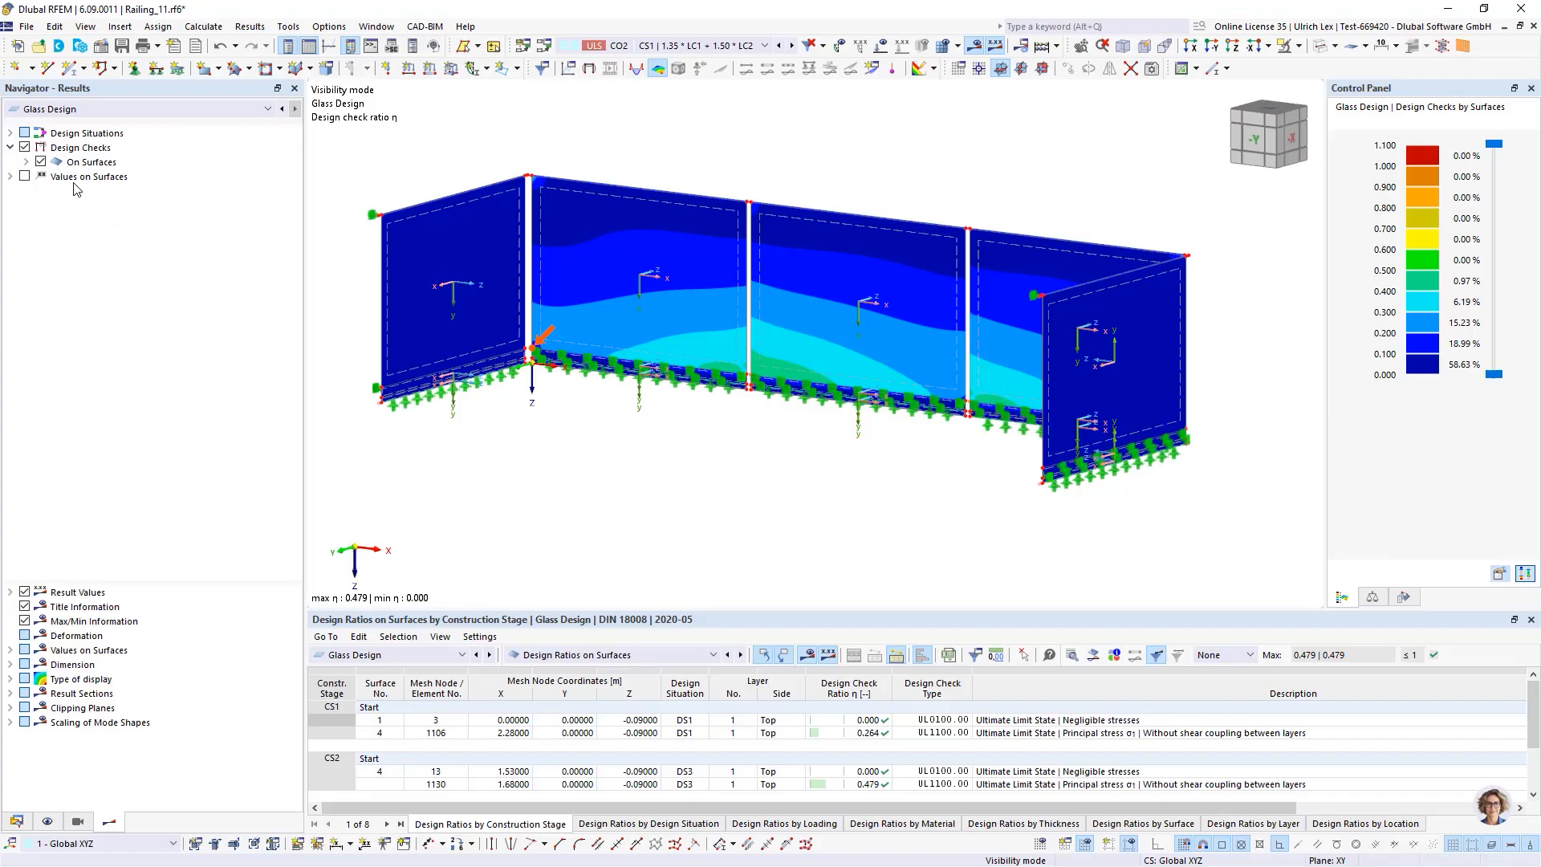
click(25, 163)
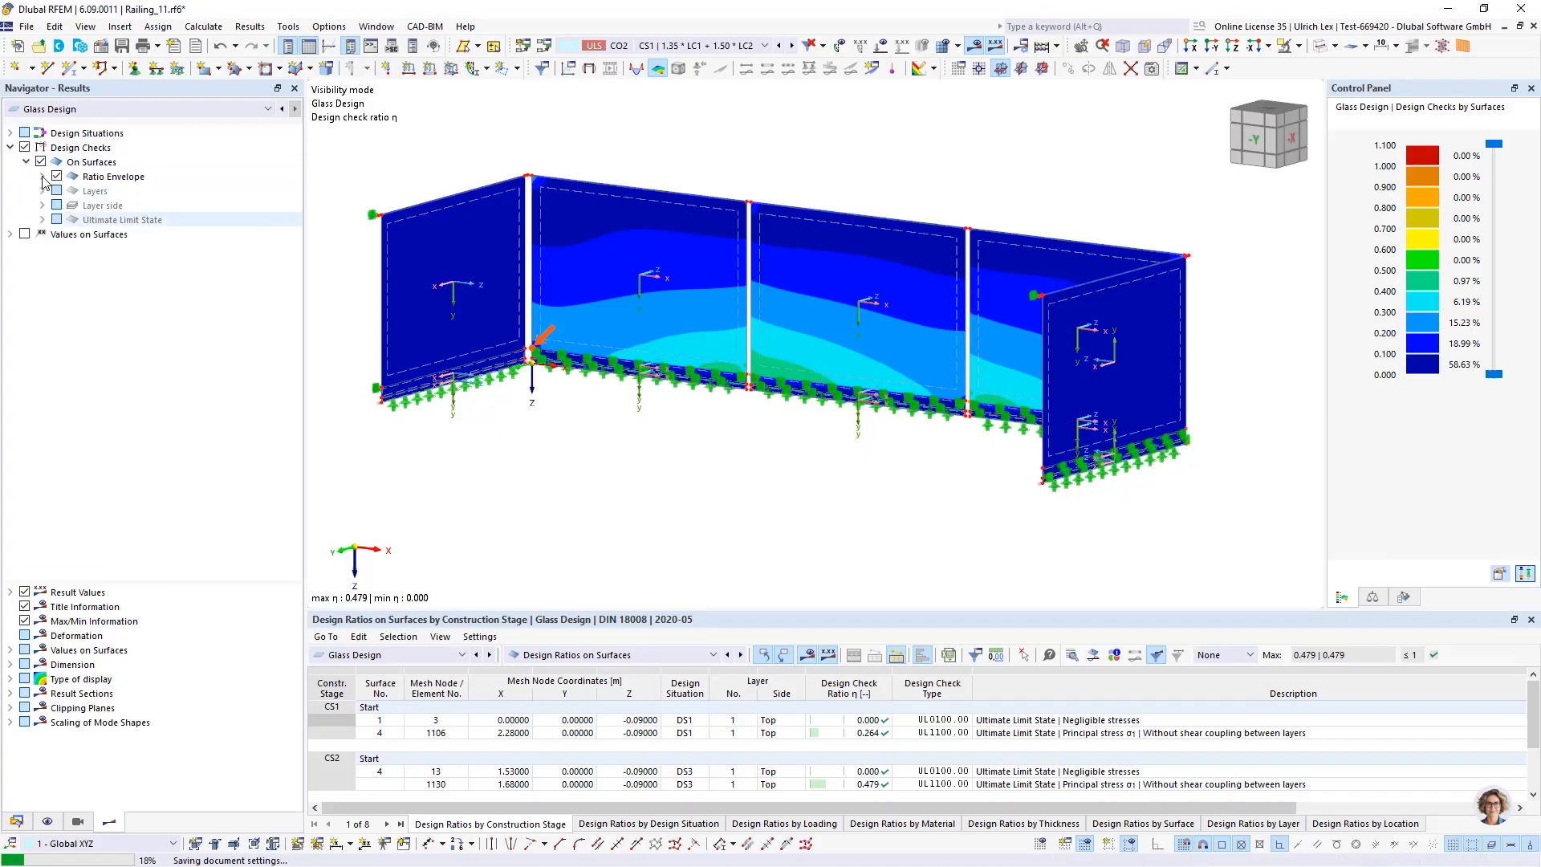
click(42, 177)
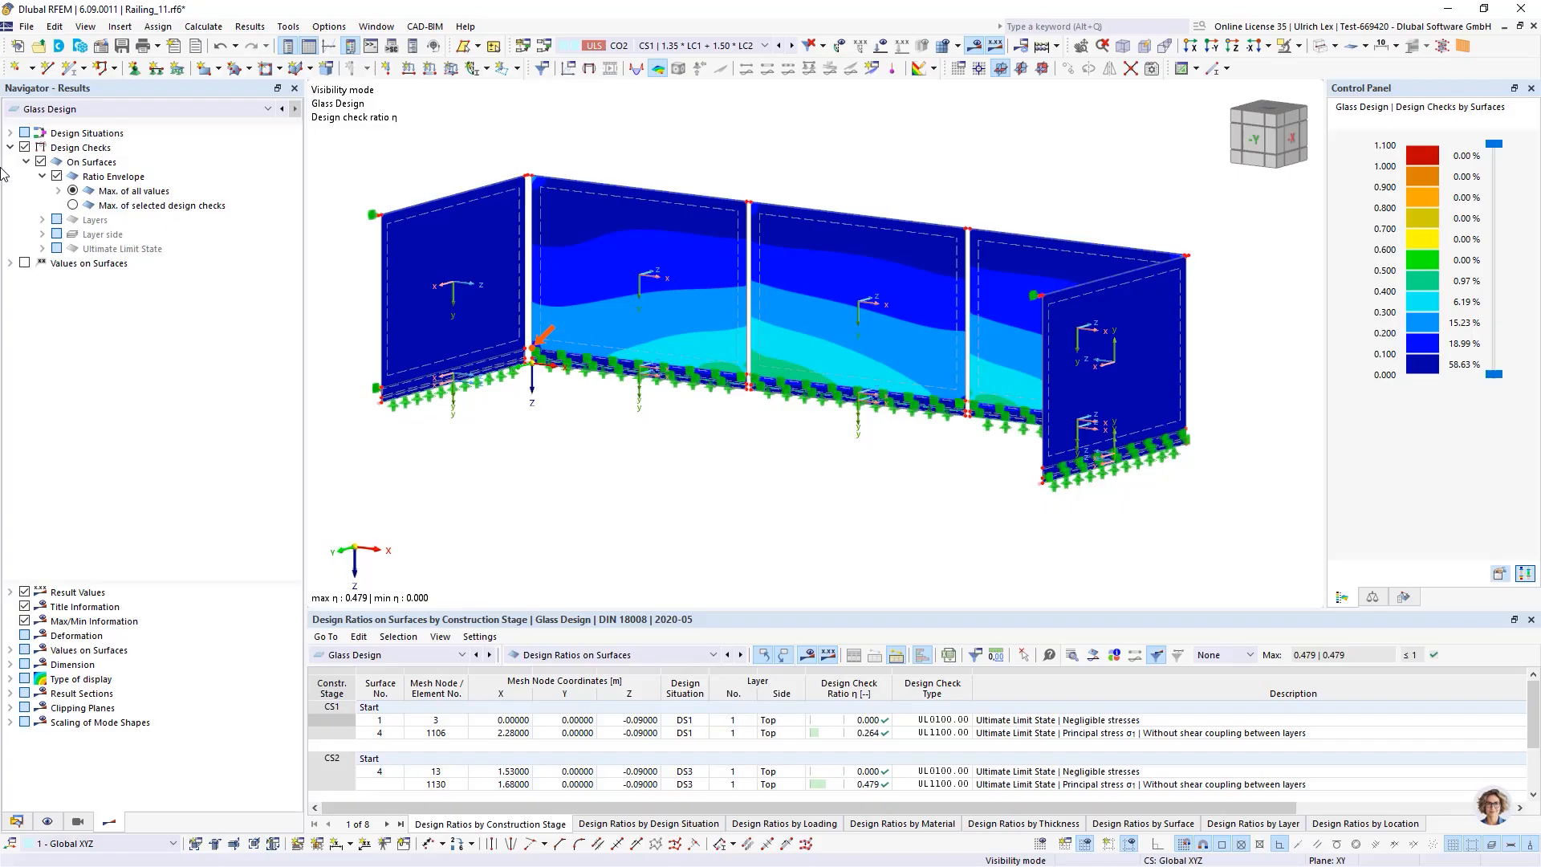
click(10, 134)
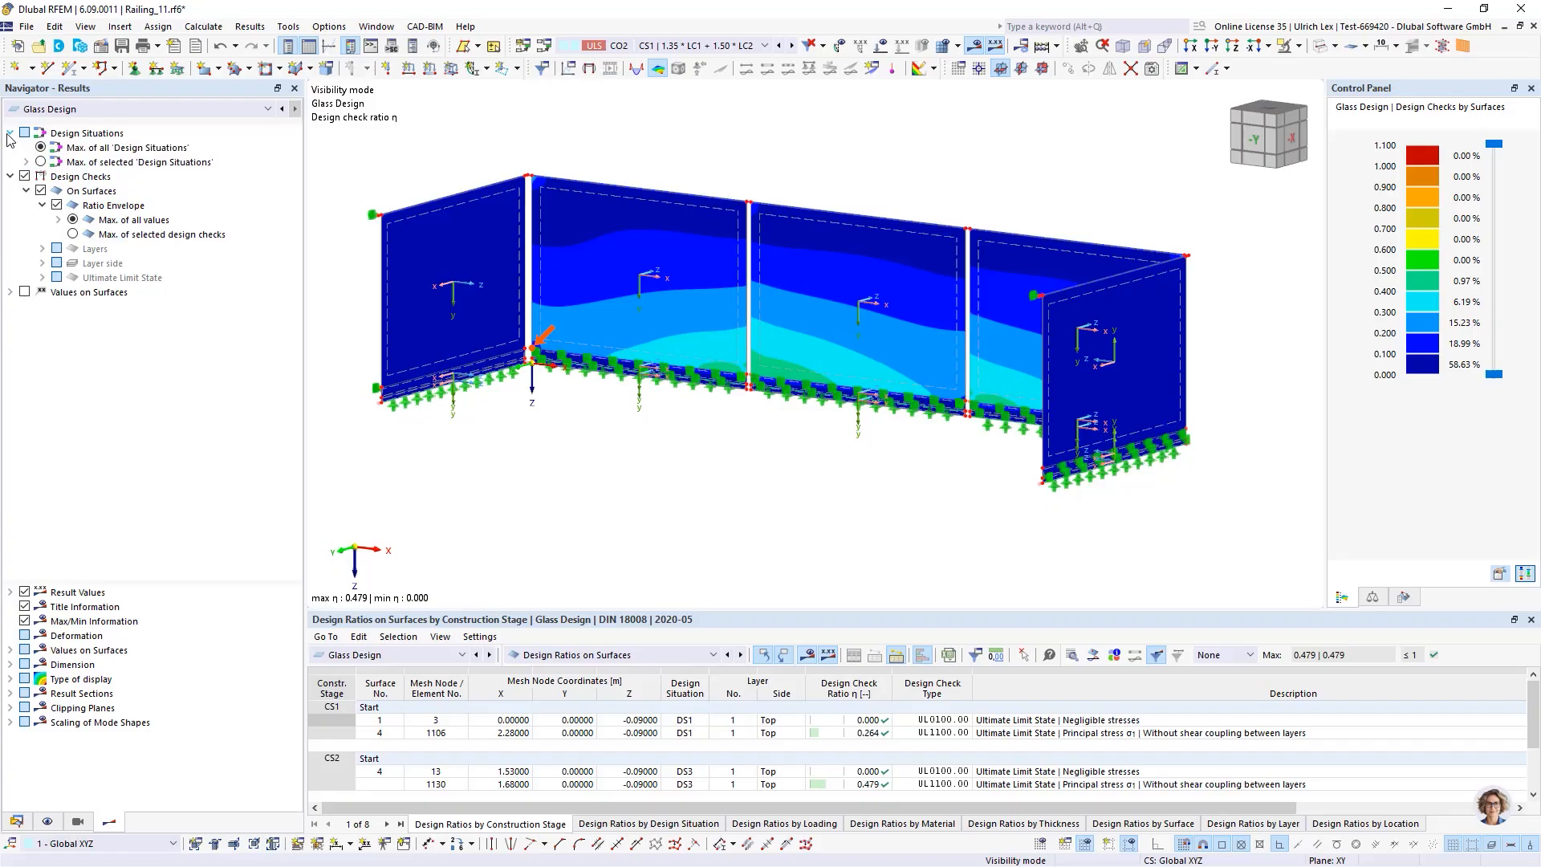
click(25, 162)
click(41, 161)
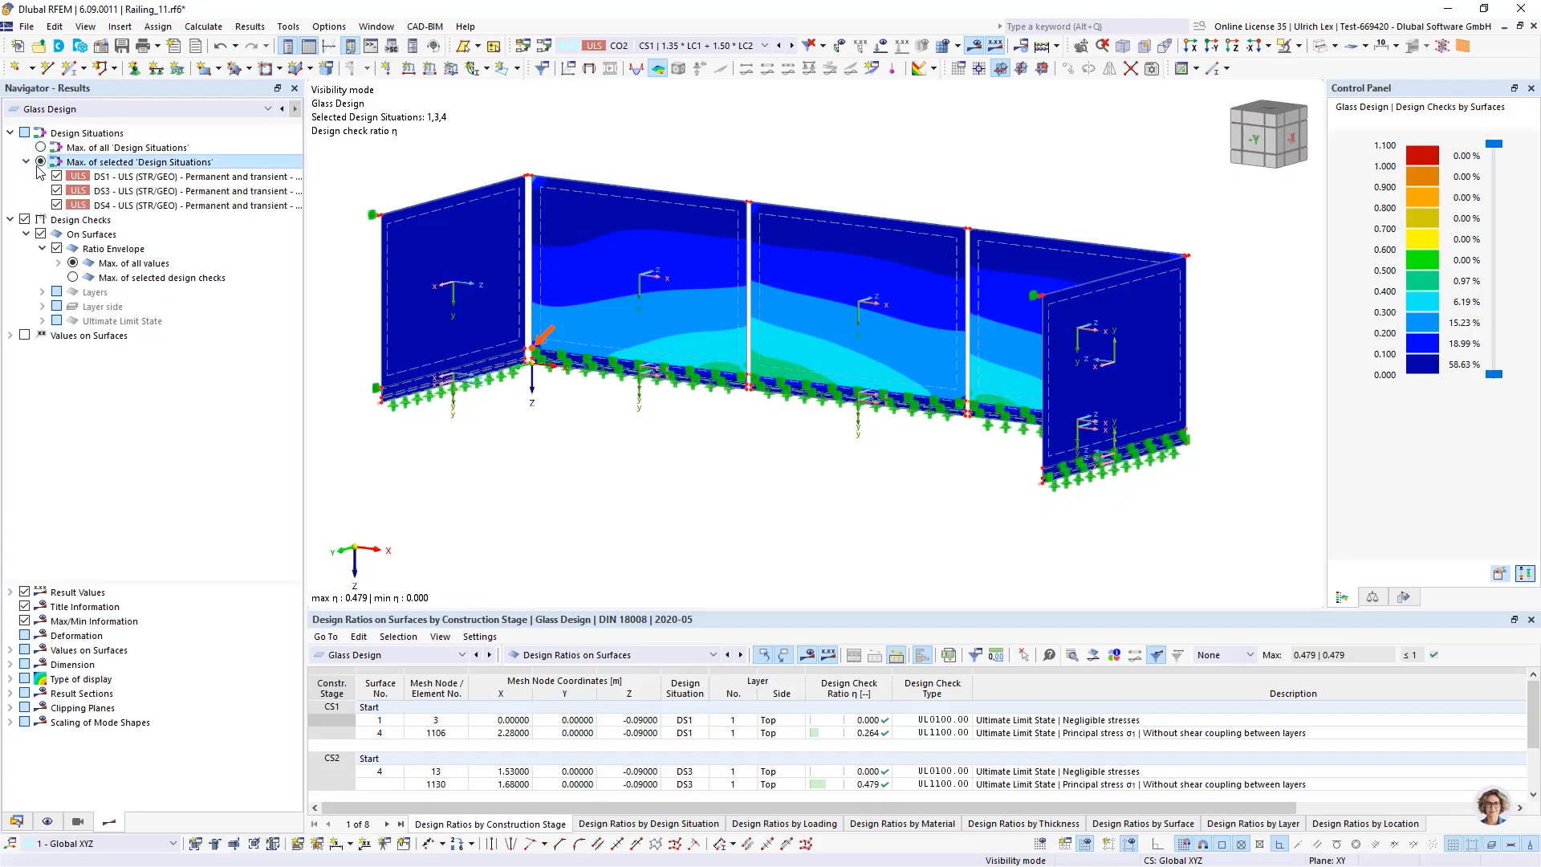
click(55, 191)
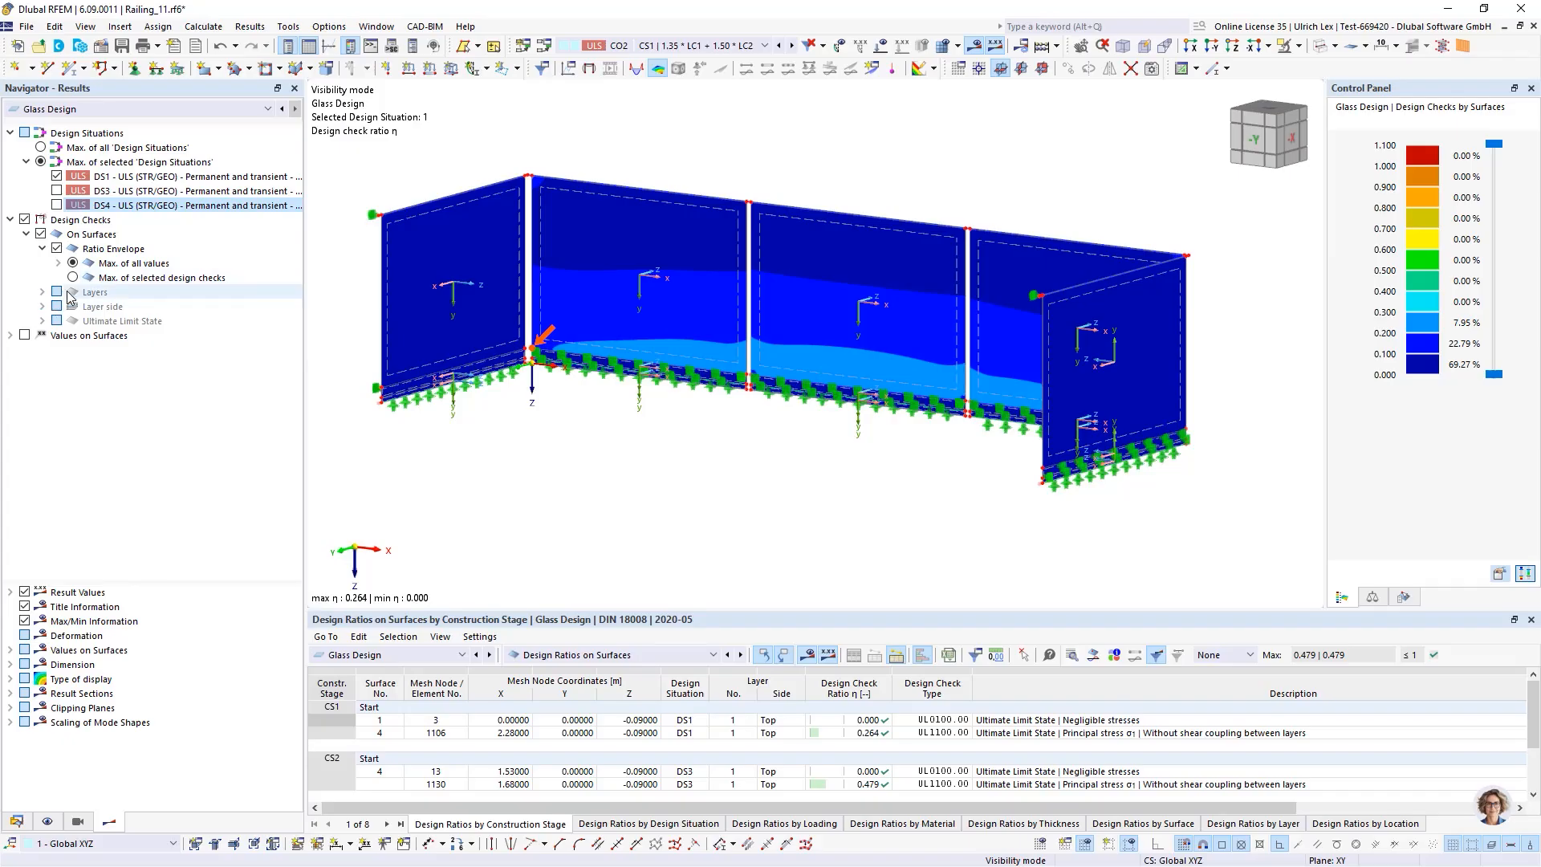
Examine the ratio envelope options for design checks, layers and layer sides in the navigator
click(56, 249)
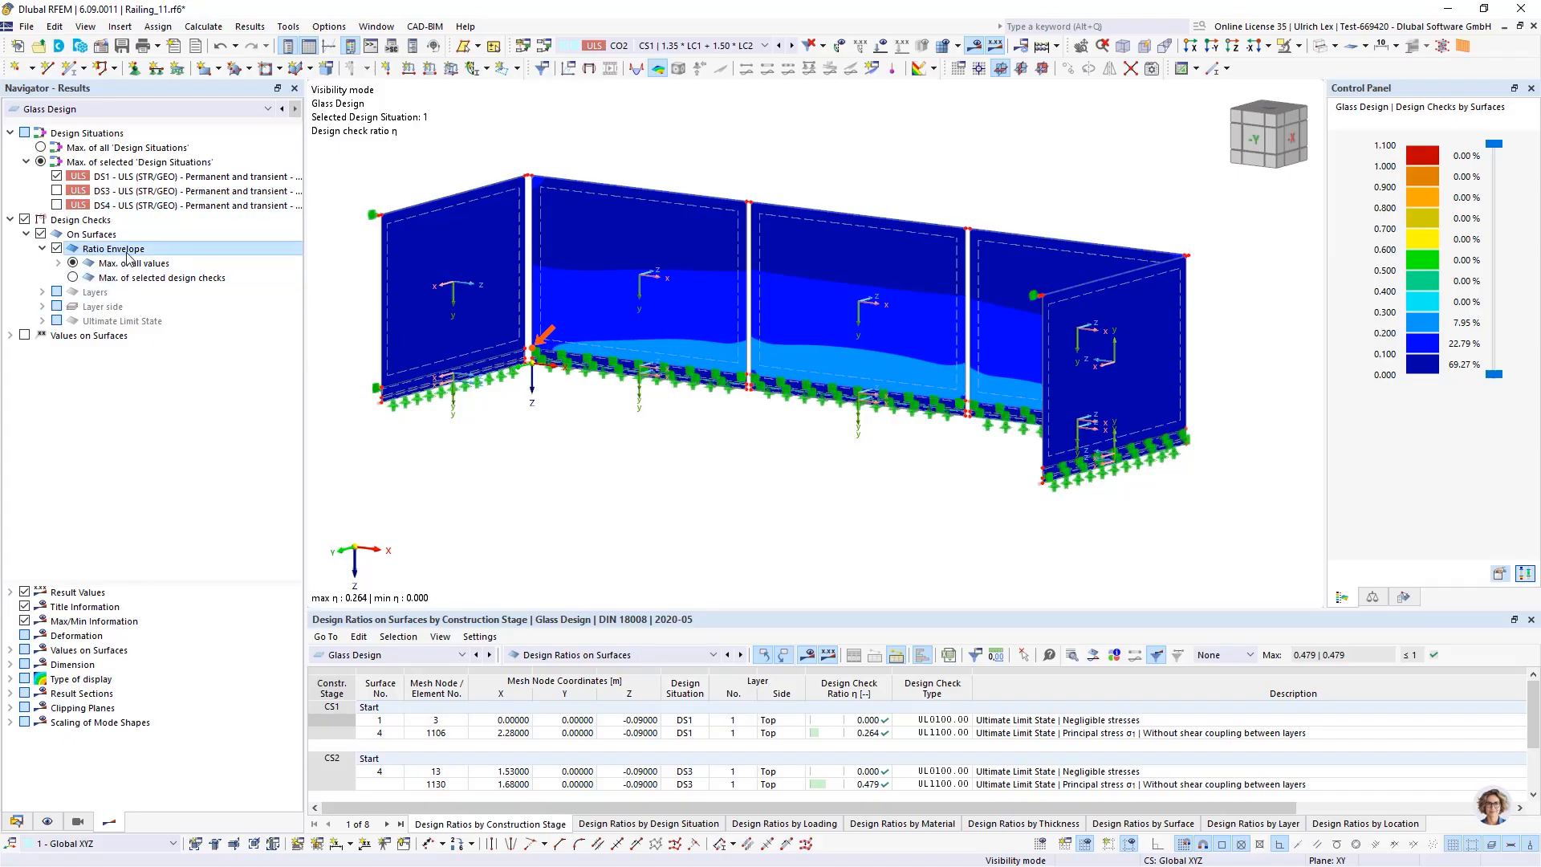
click(43, 306)
click(43, 292)
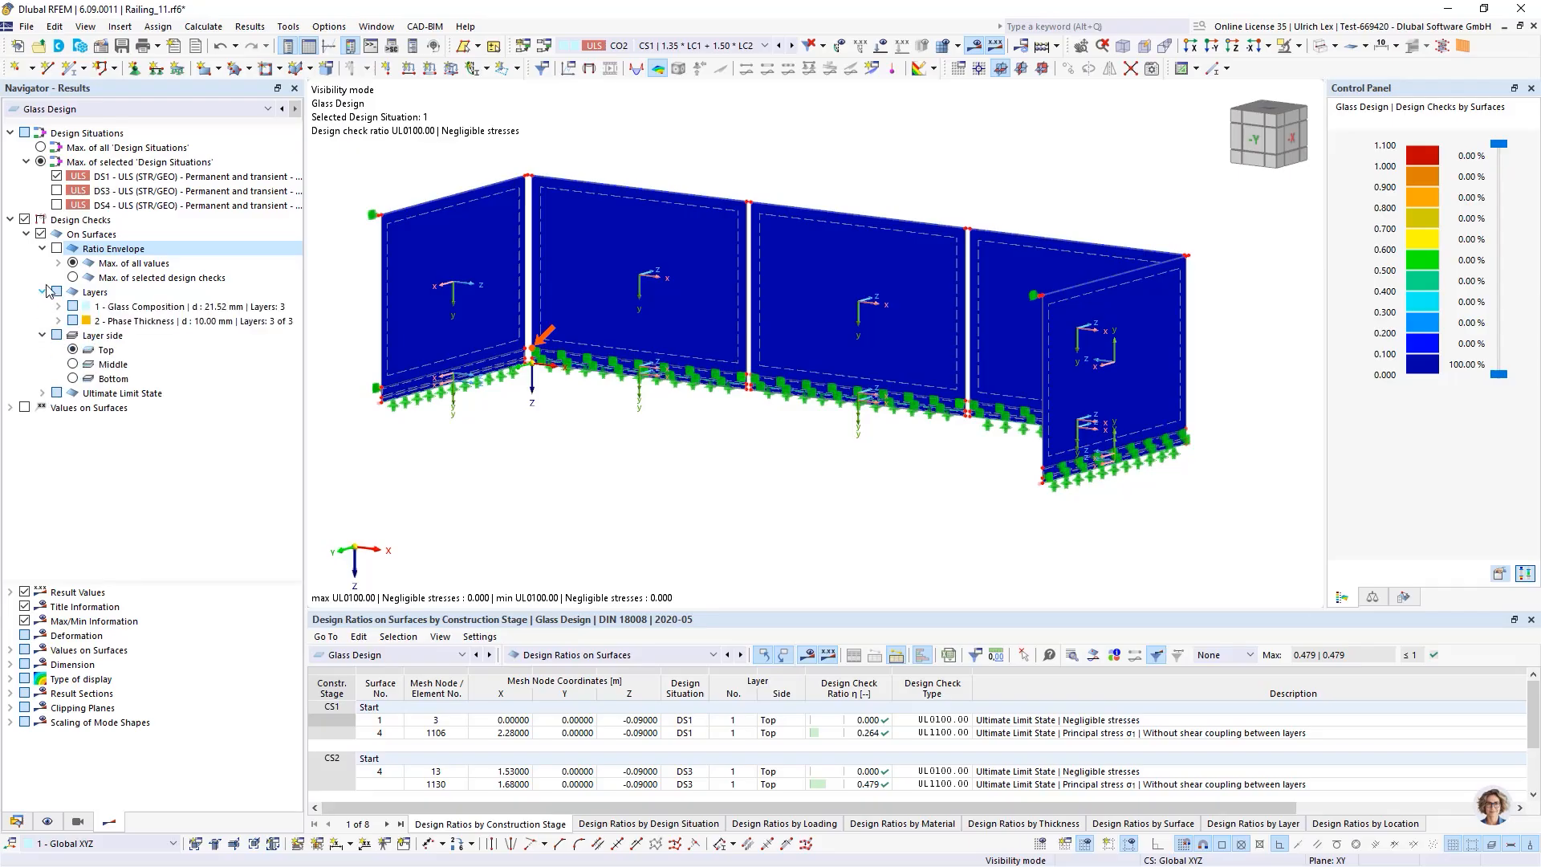
click(58, 263)
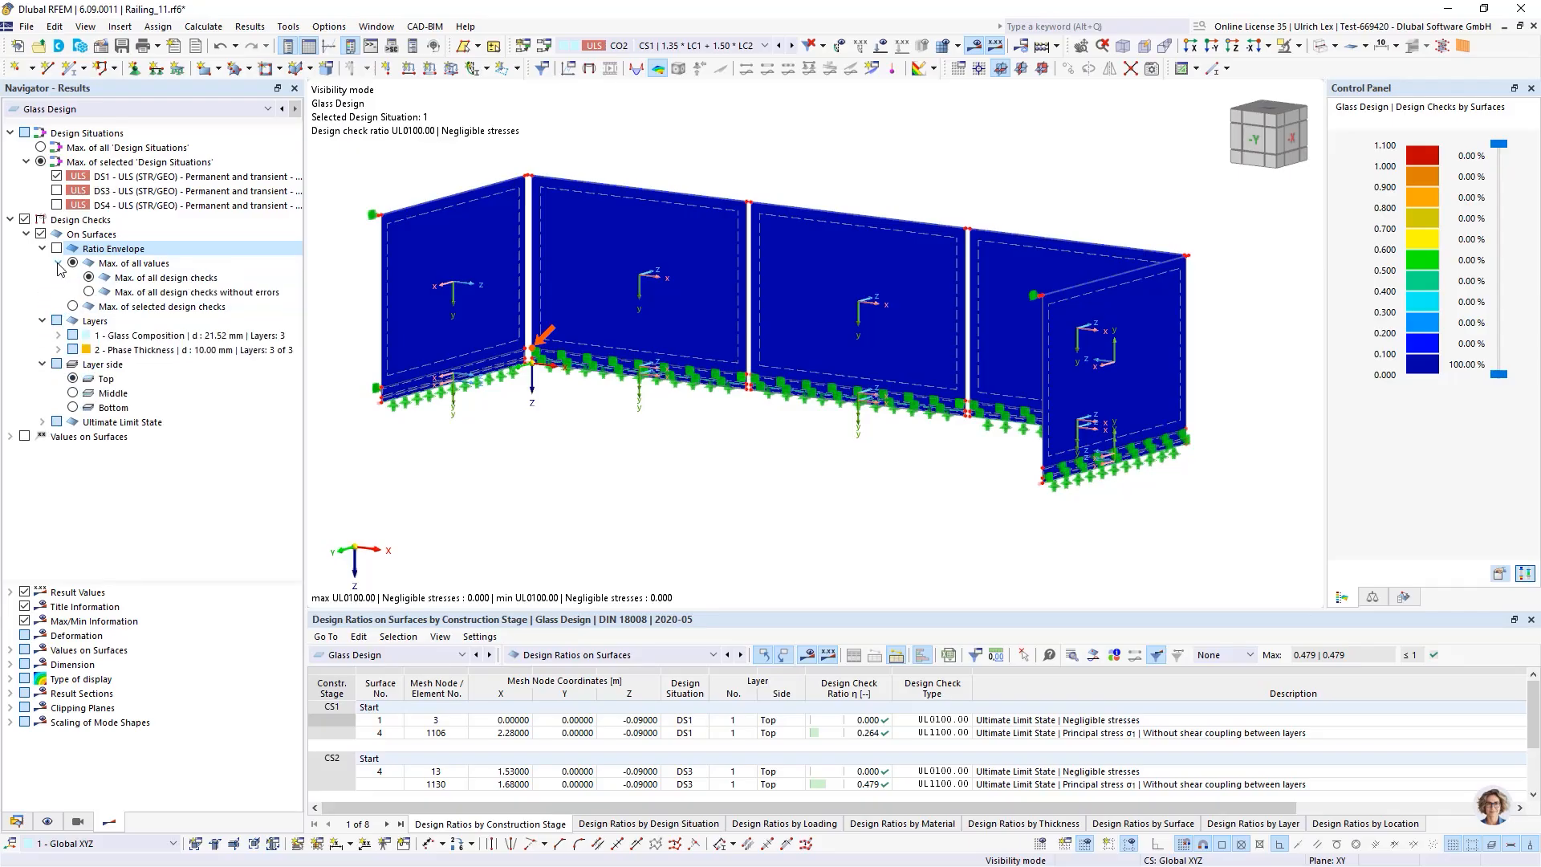
click(73, 306)
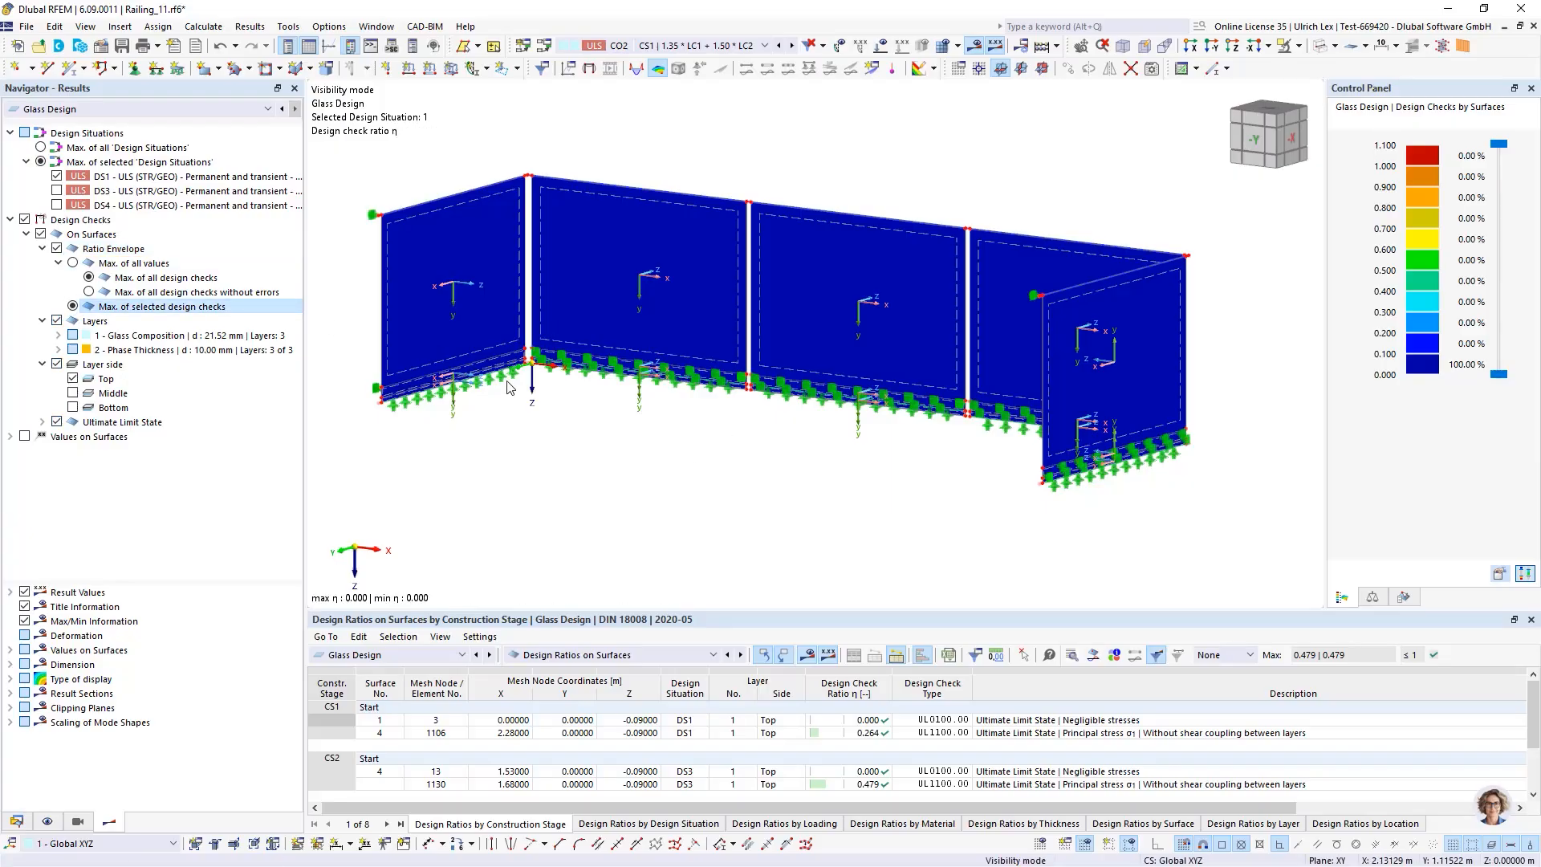
click(74, 263)
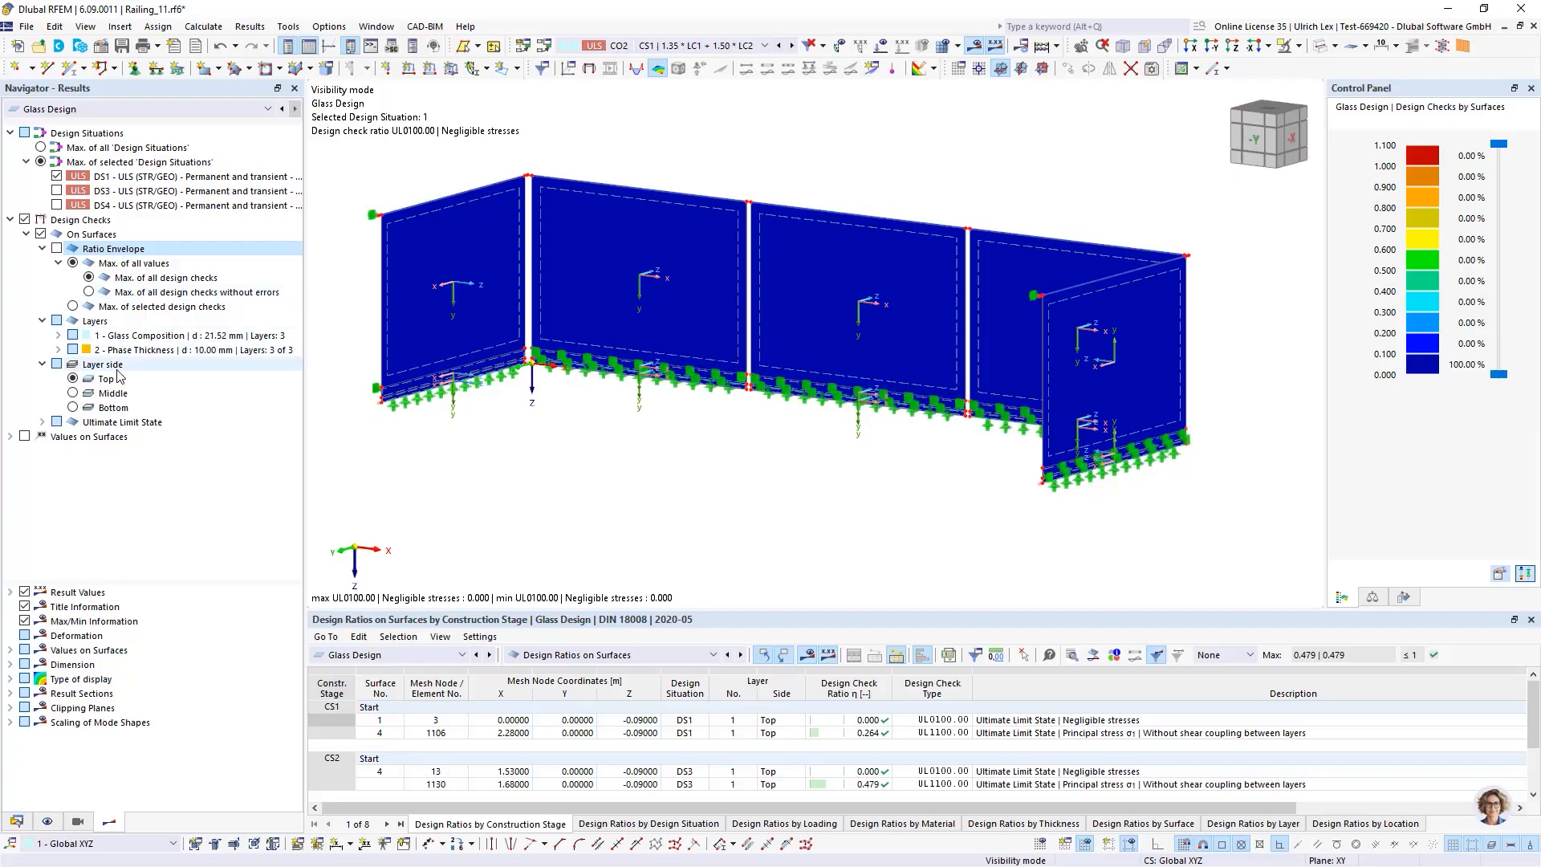
click(76, 409)
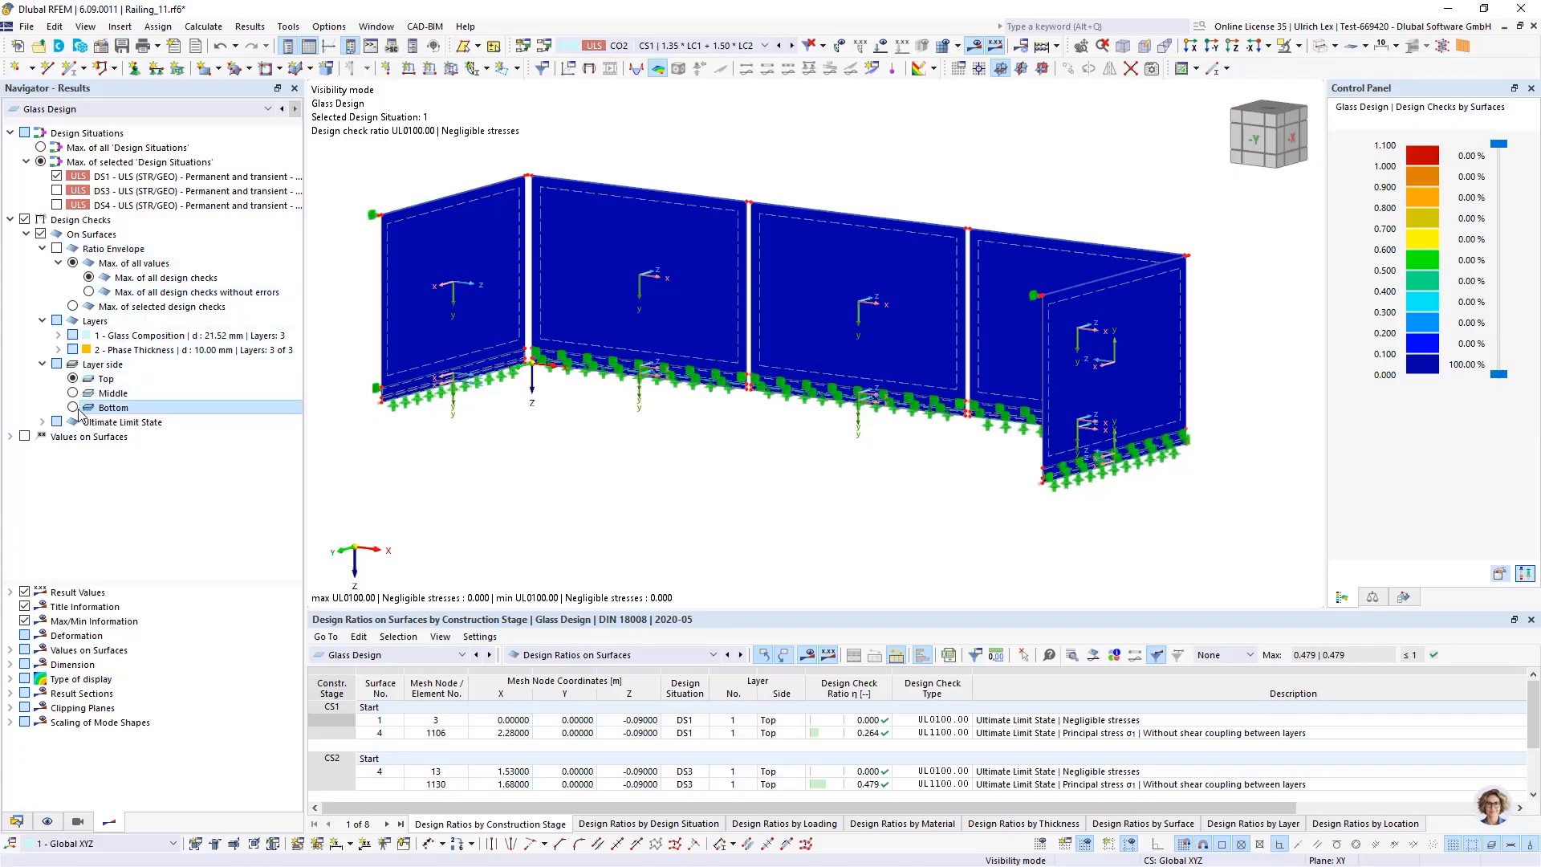
click(73, 379)
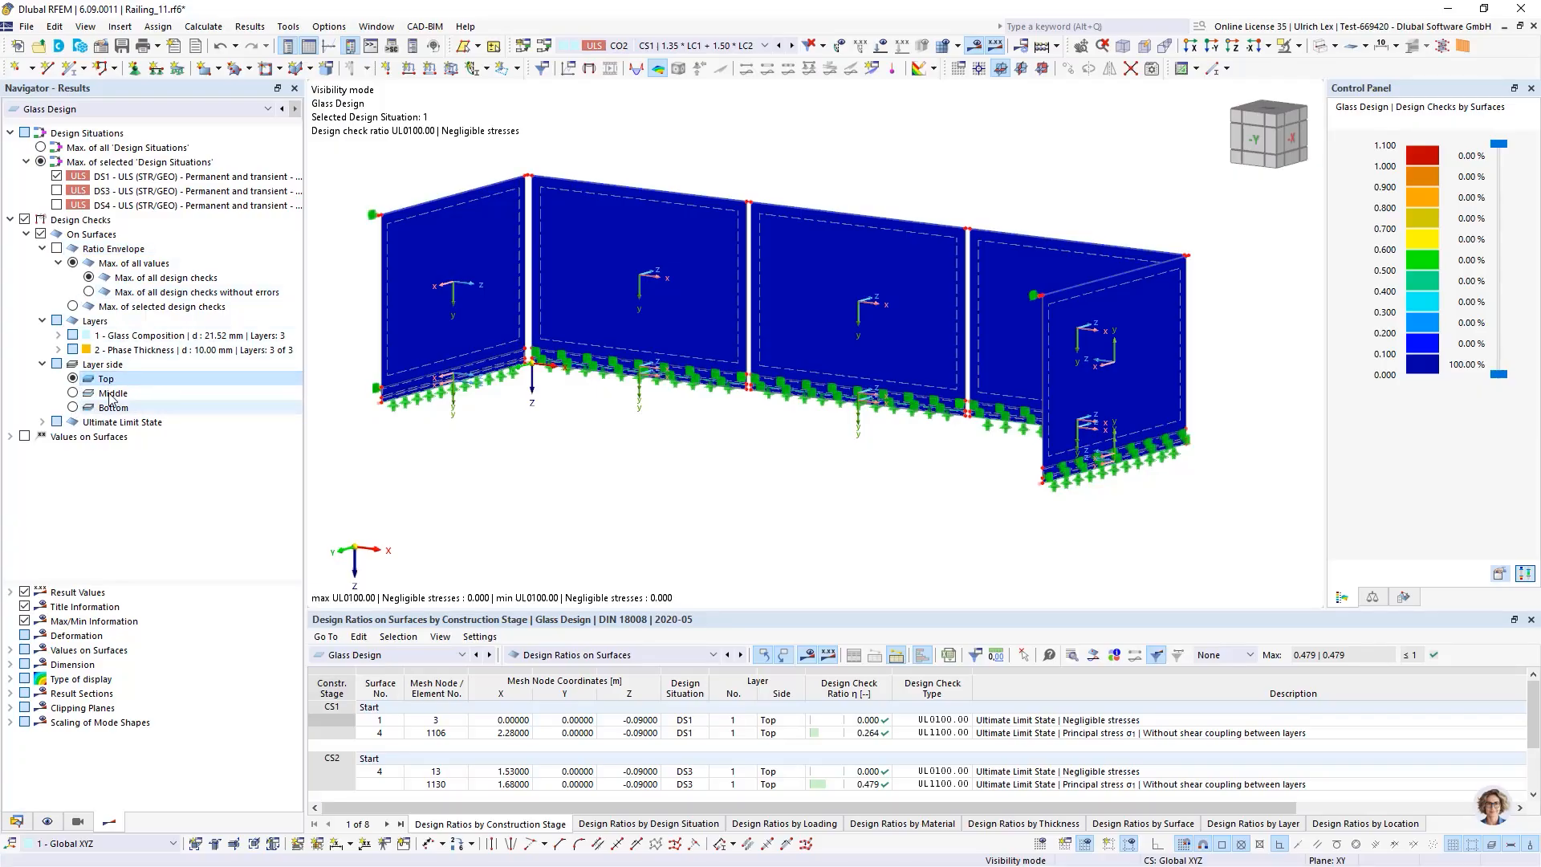
Display the ratio envelope as maximum of all design checks without errors
scroll(643, 438, down, 2)
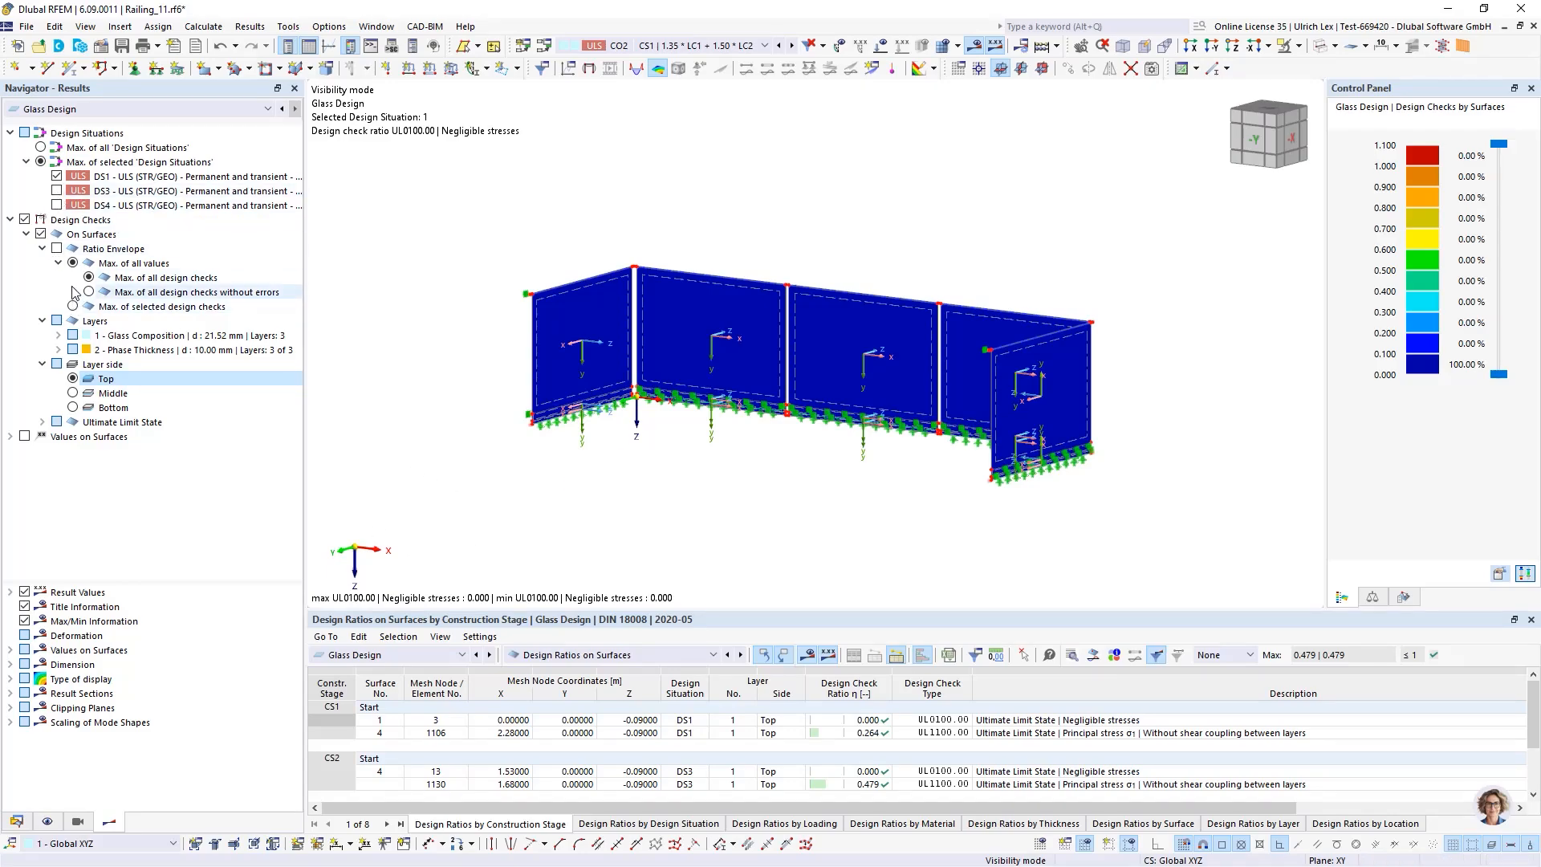
click(57, 255)
click(56, 249)
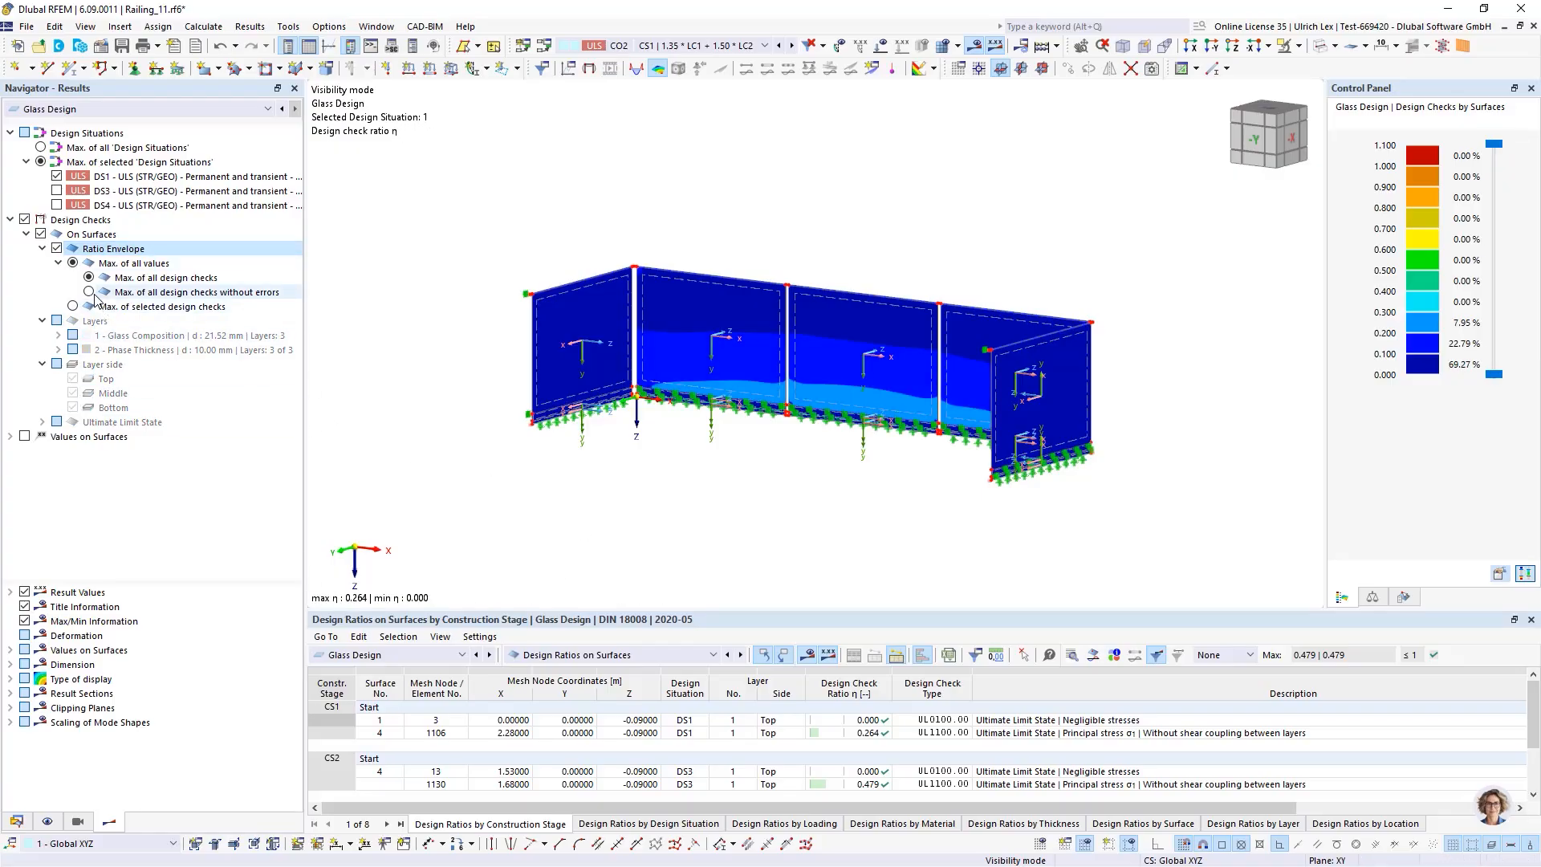
click(88, 292)
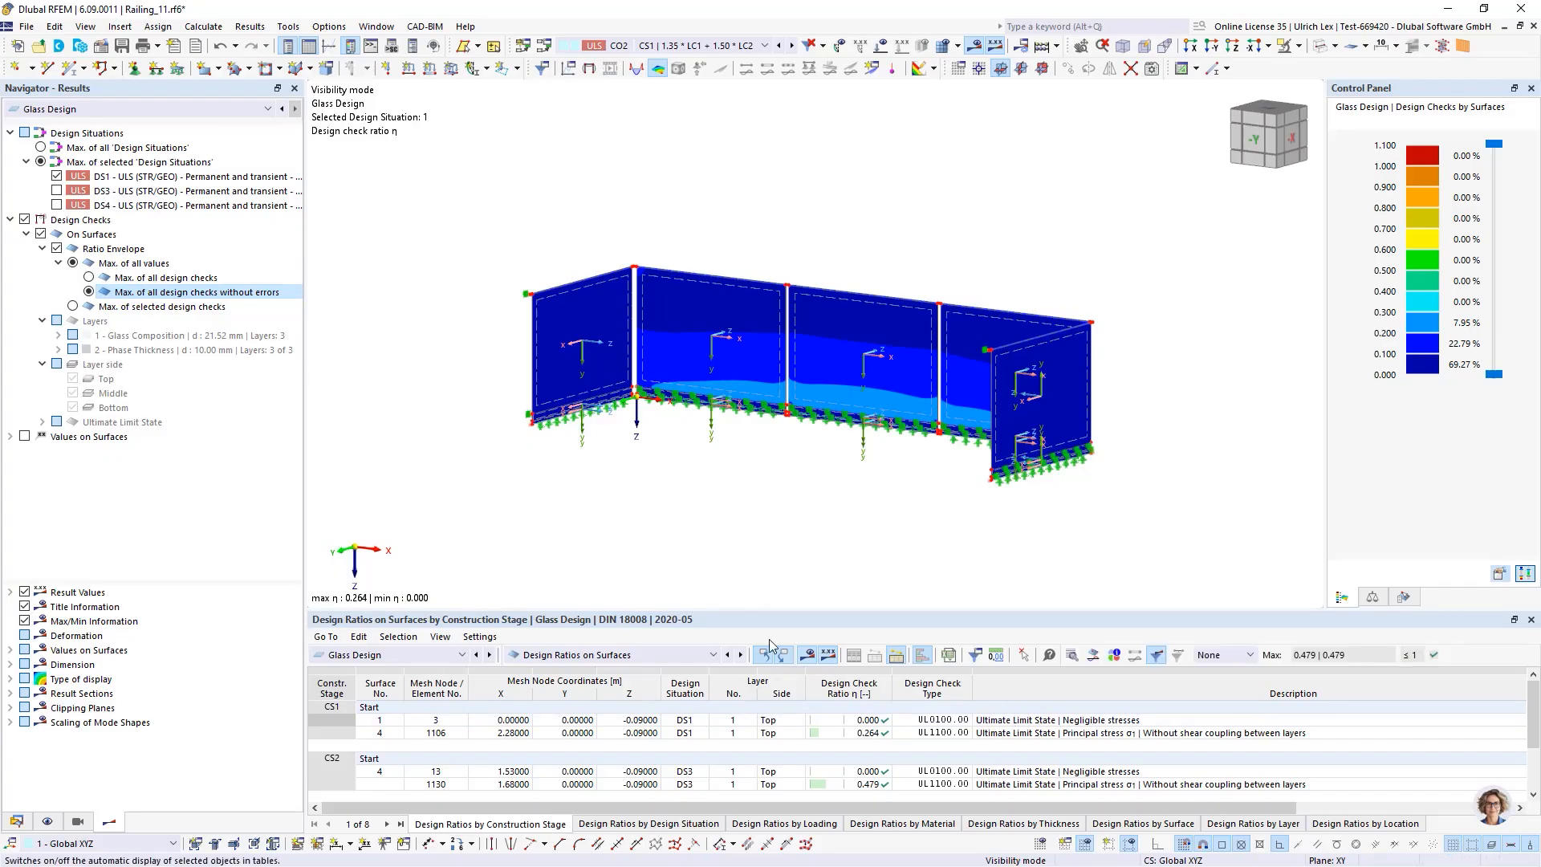
Open the design check details for the principal stress check of surface 4 in construction stage CS1
drag(785, 610, 784, 407)
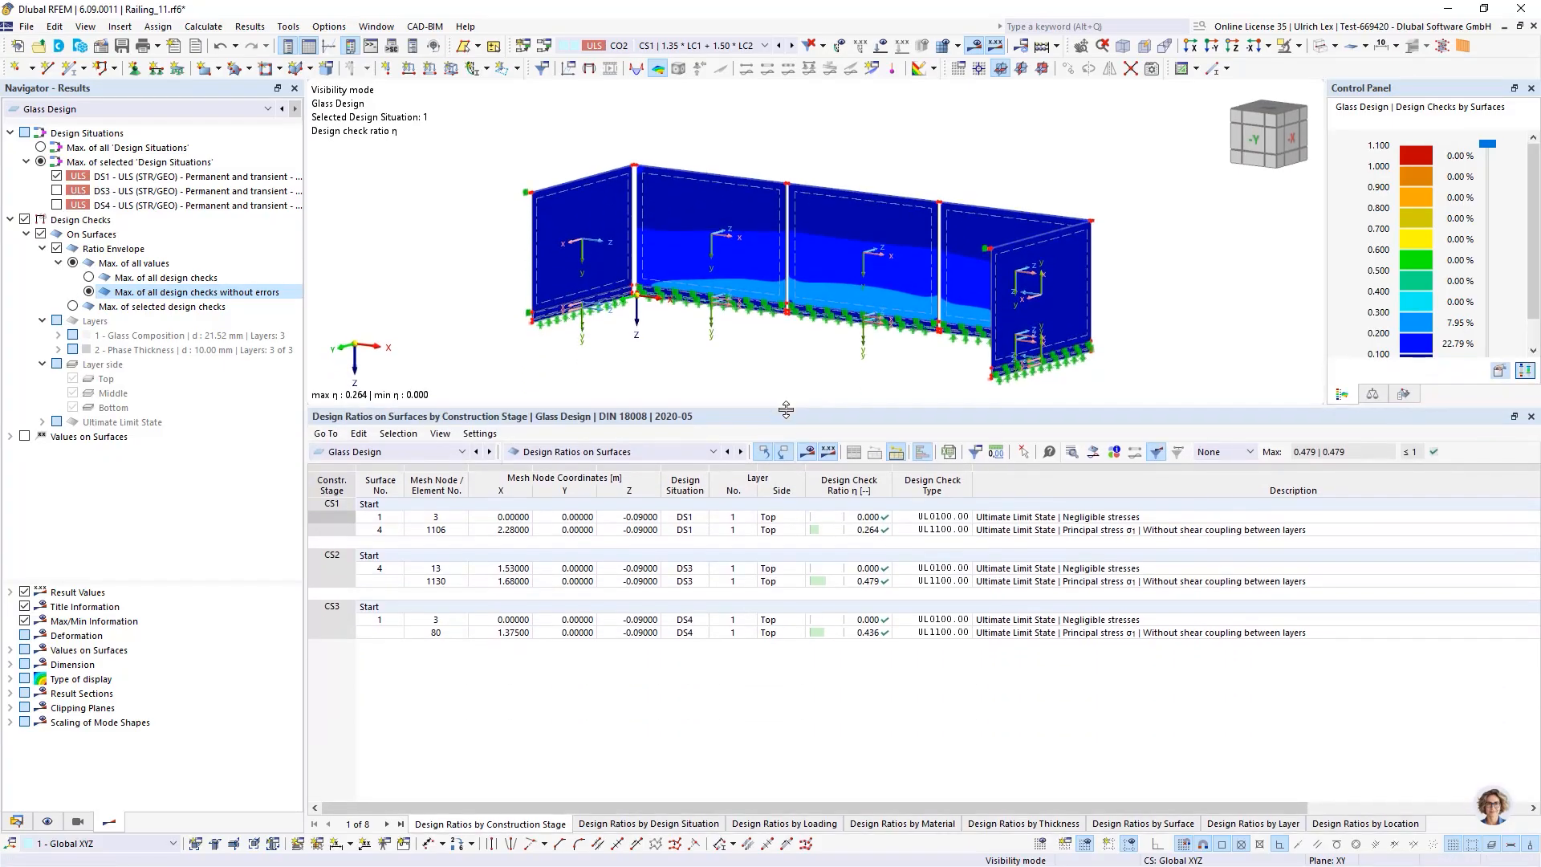
click(861, 532)
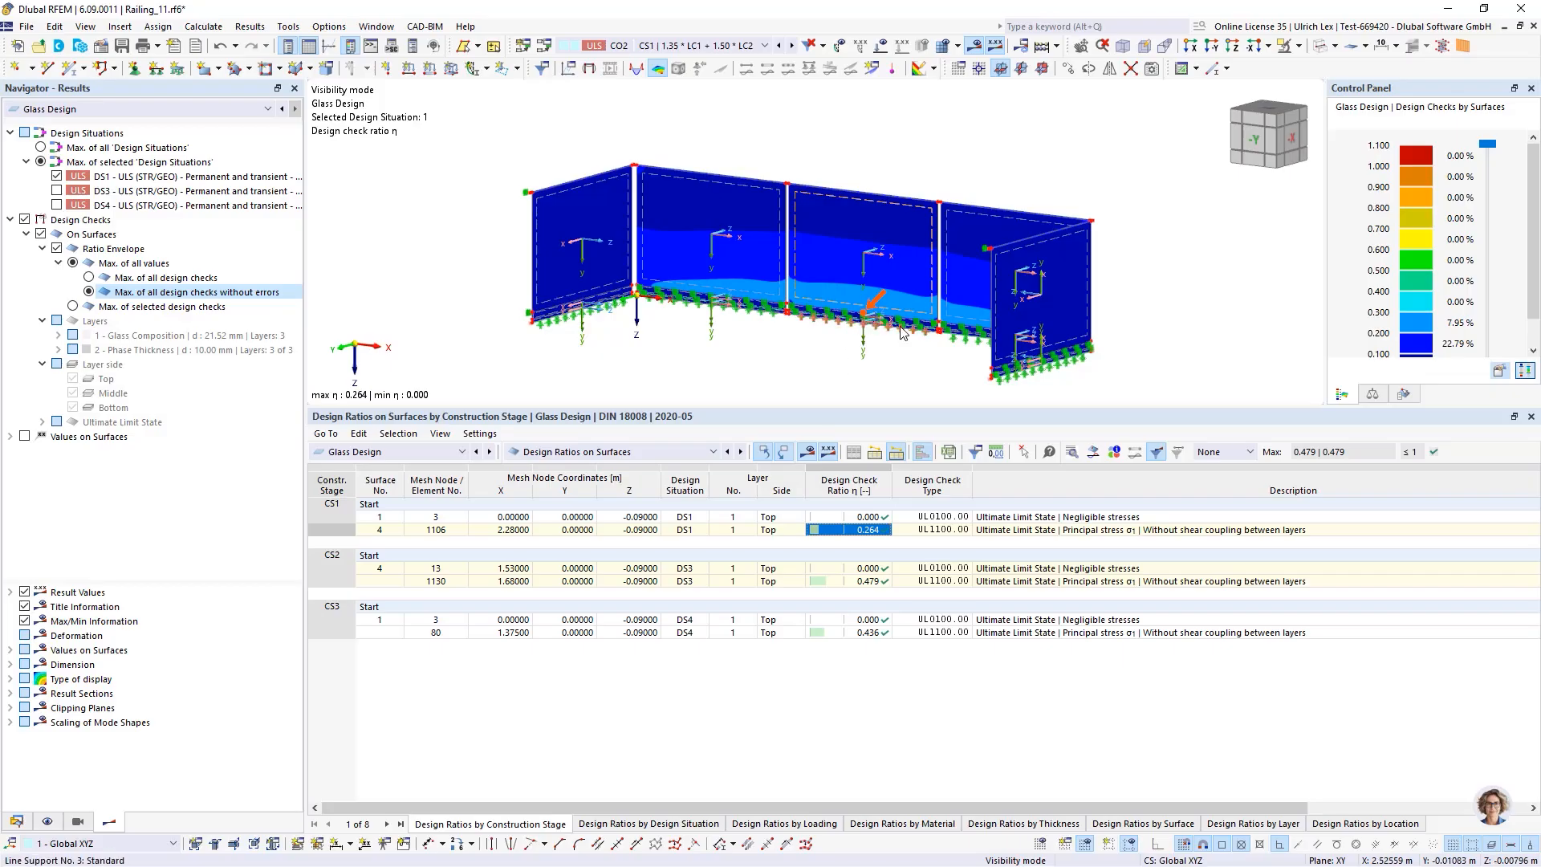
scroll(903, 332, up, 3)
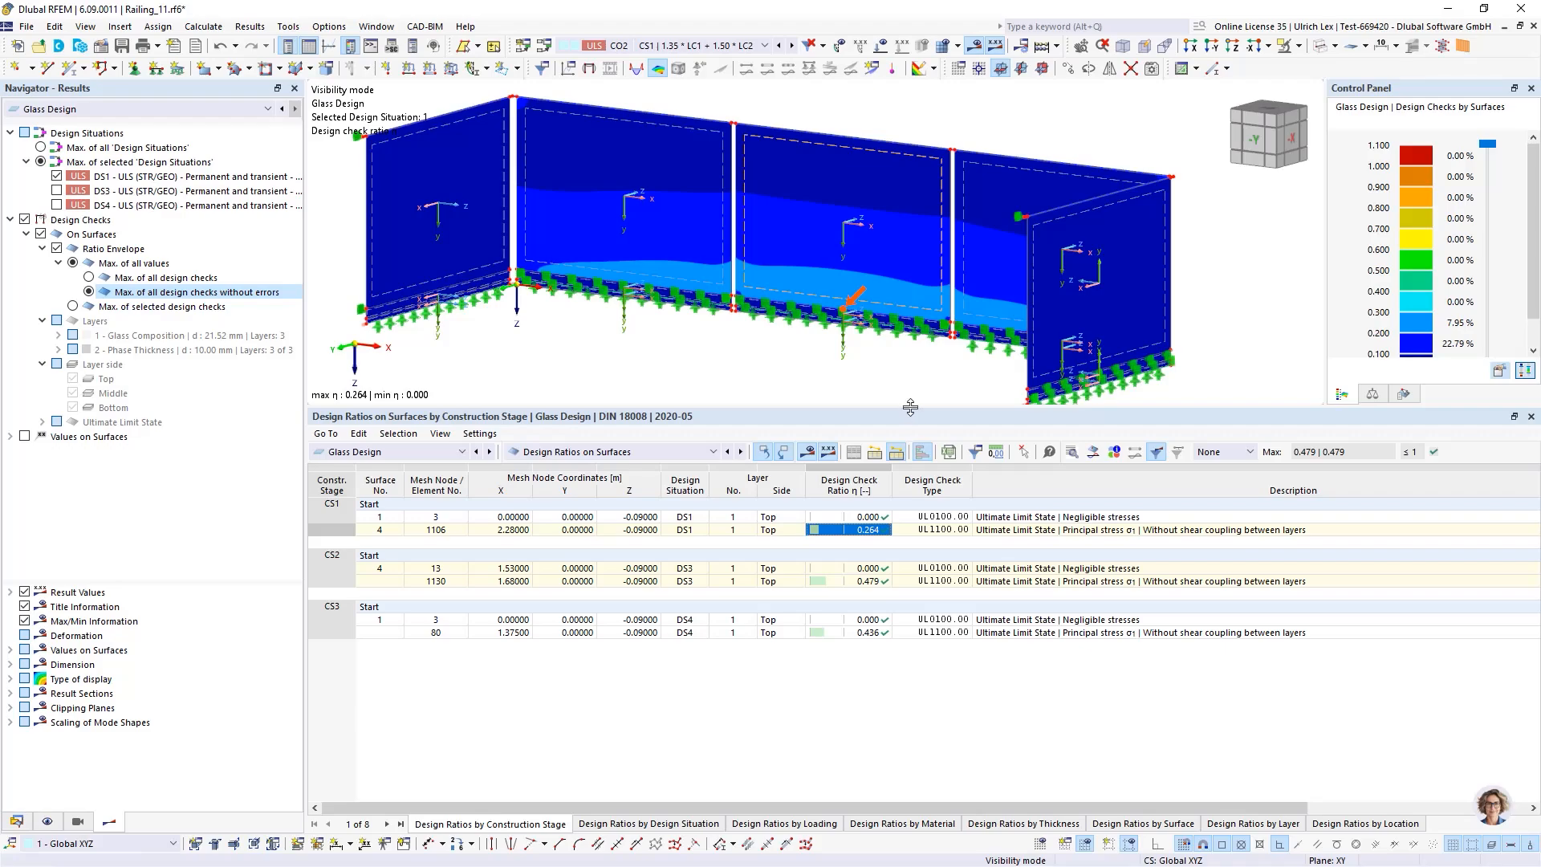
drag(907, 409, 911, 463)
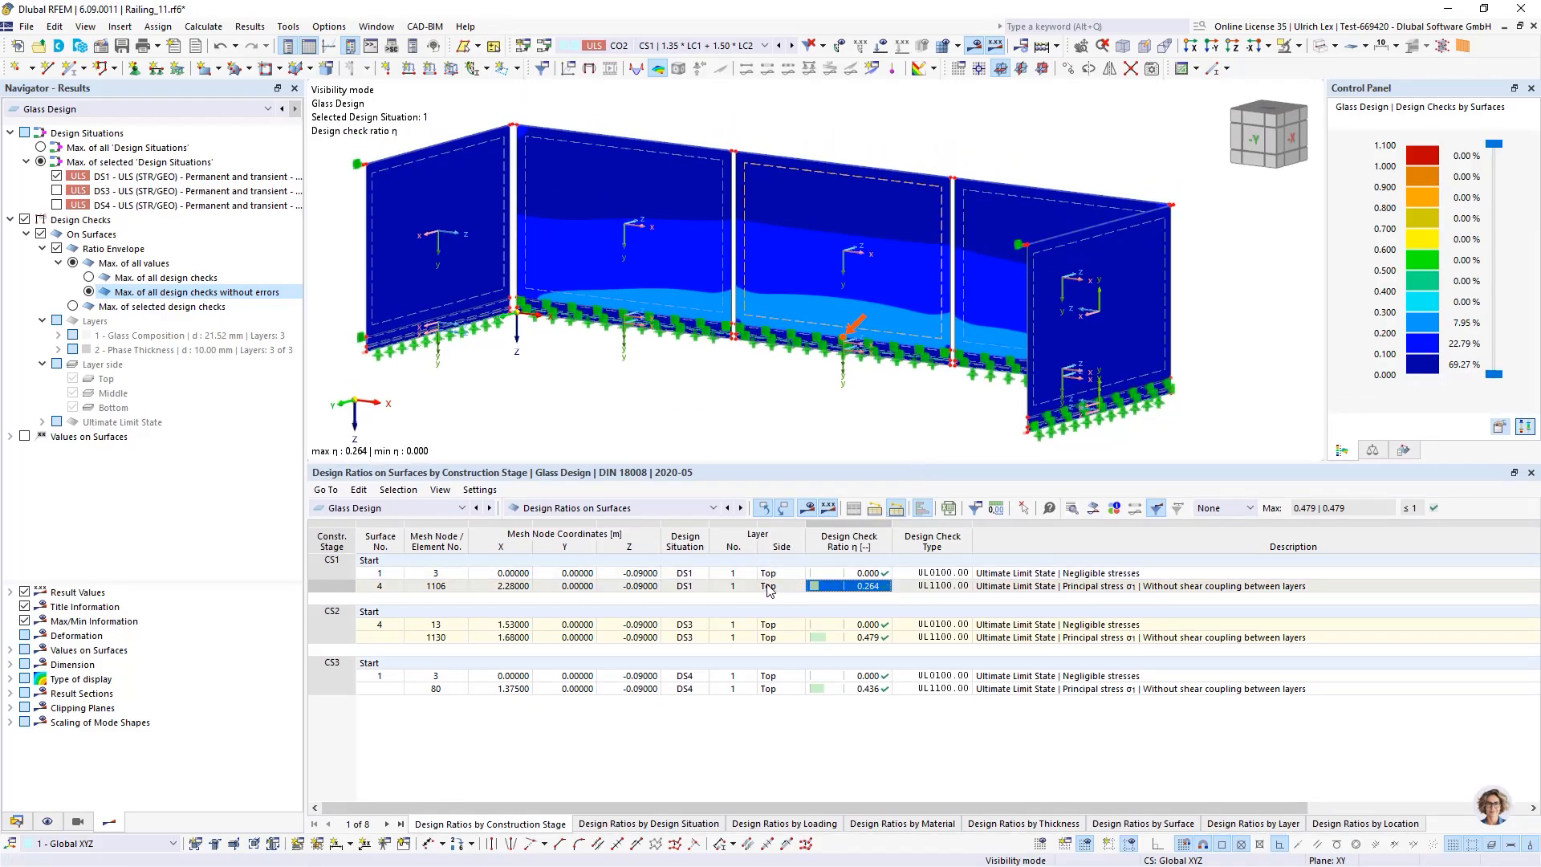
double_click(875, 598)
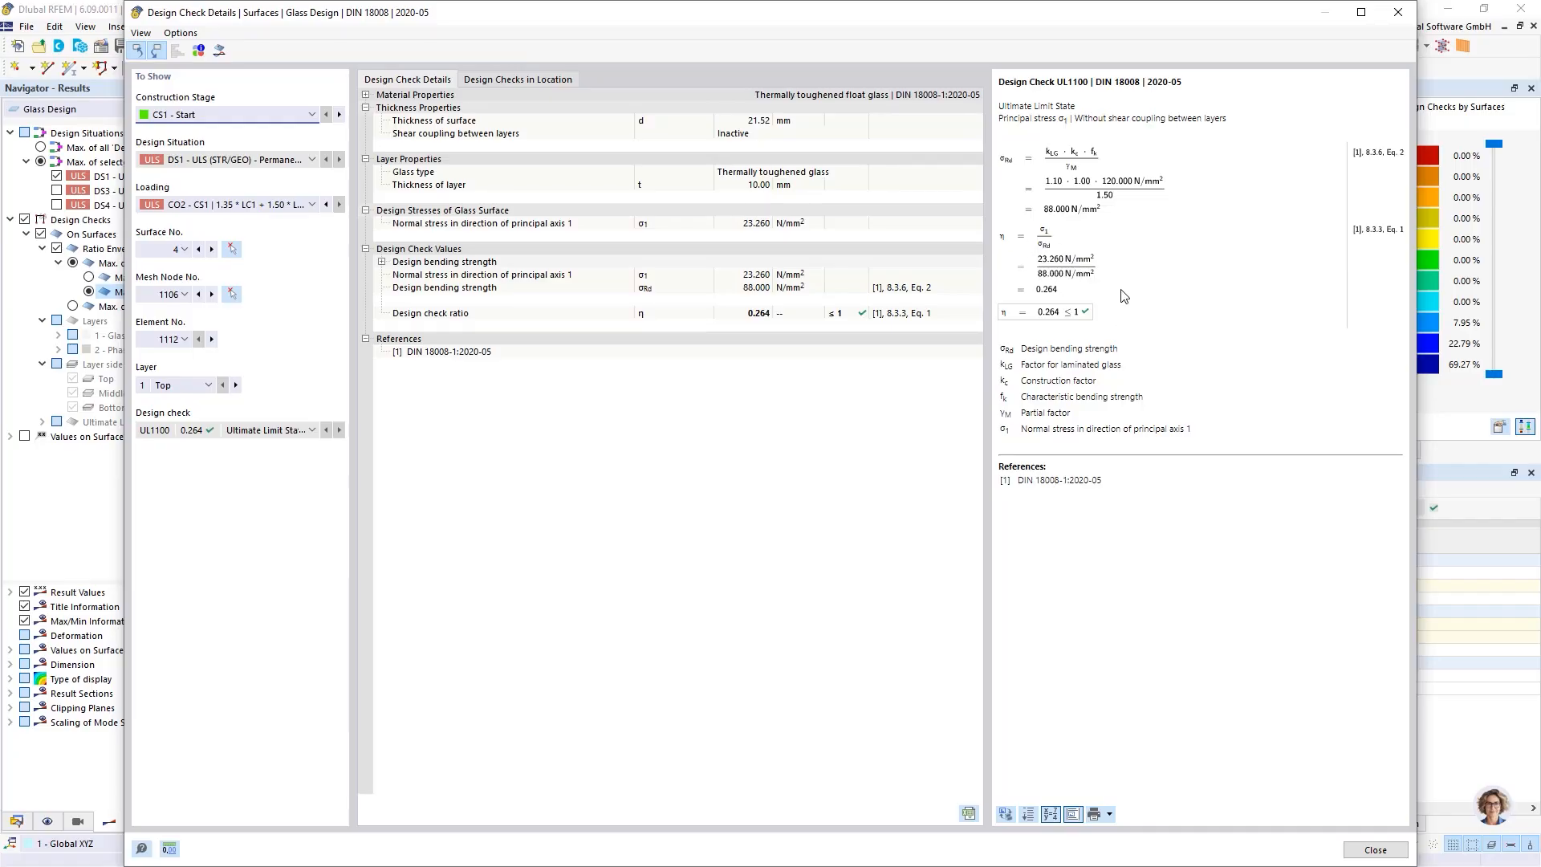
Send the design check graphic to the printout report and close the design check details
drag(707, 23, 687, 27)
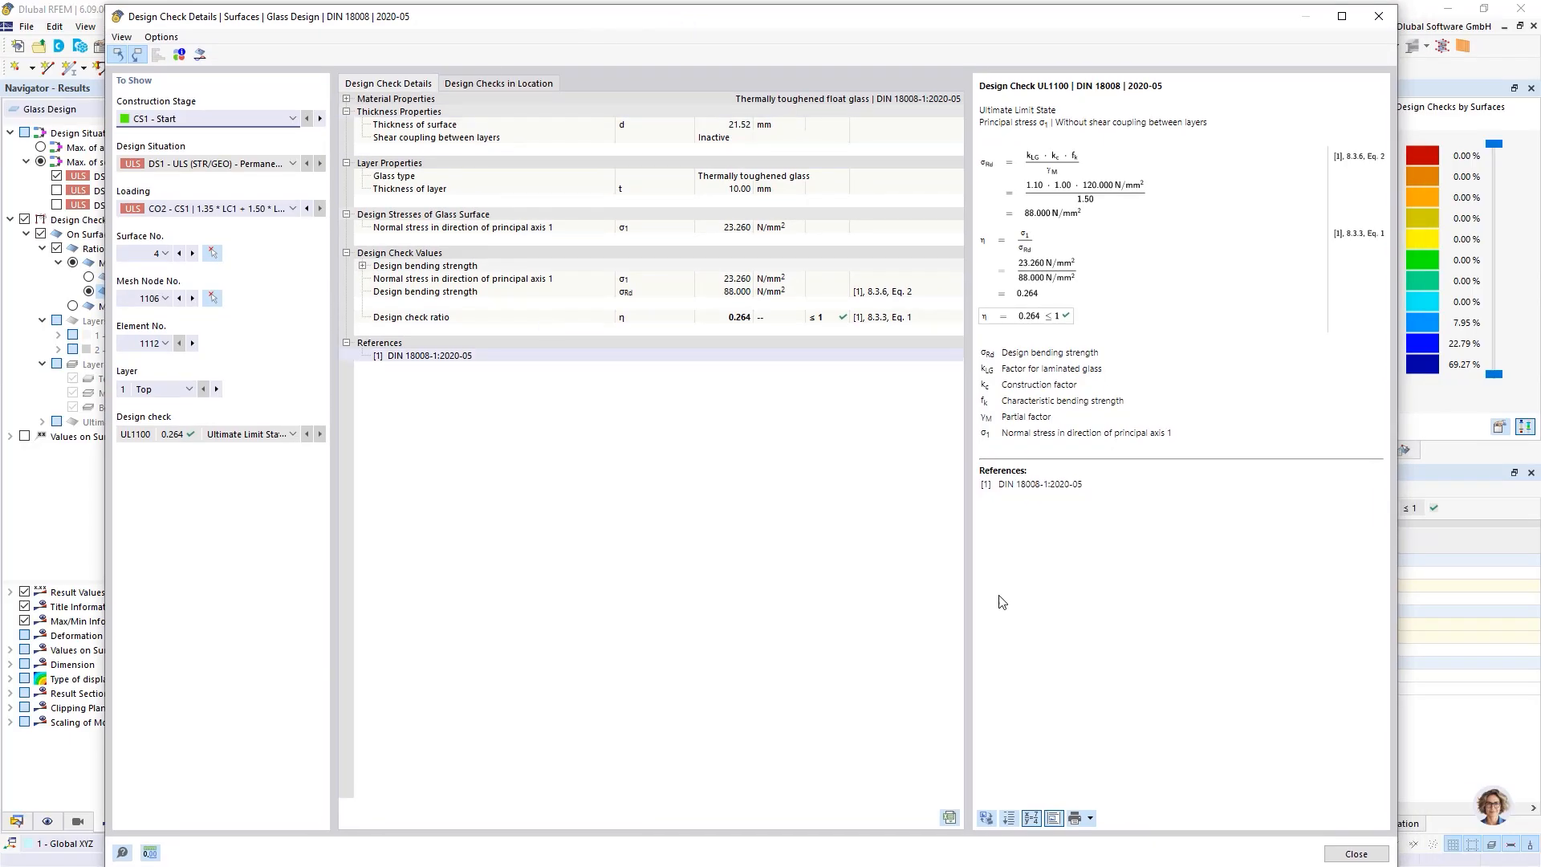
click(1091, 819)
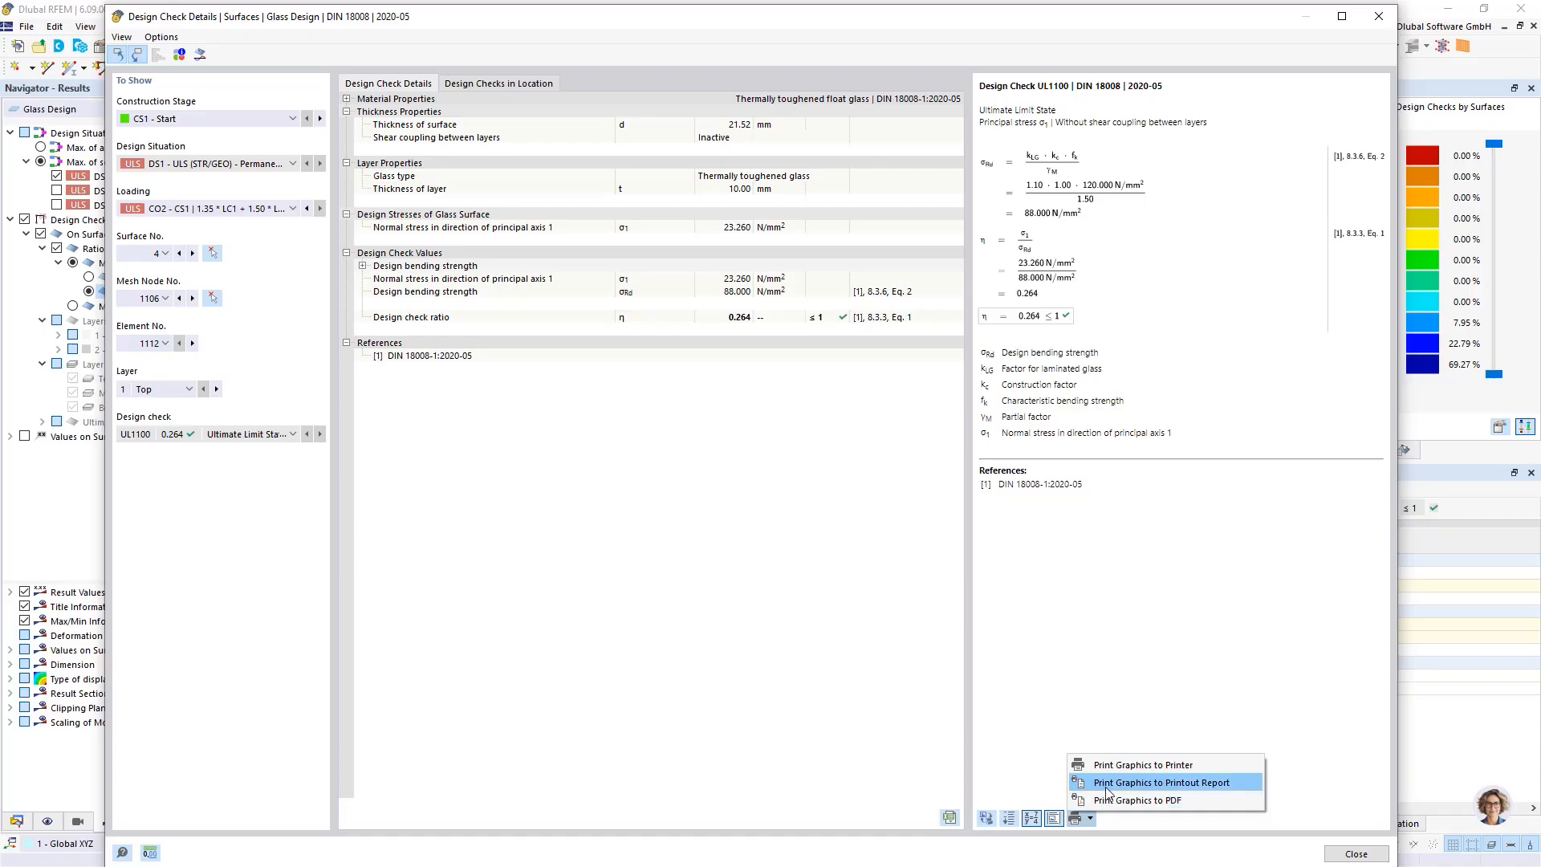
click(1226, 791)
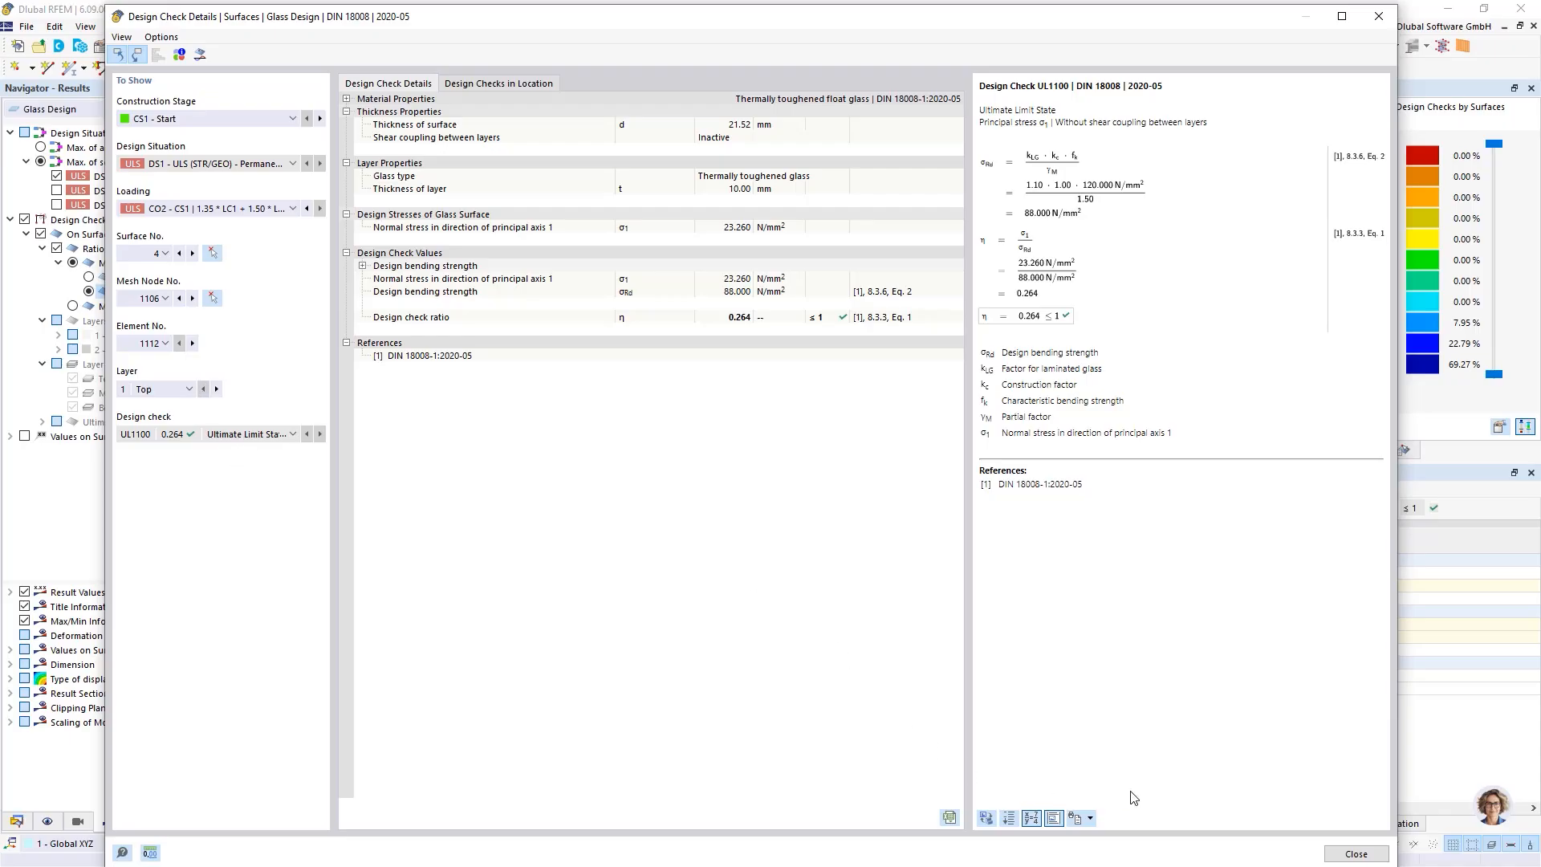
click(1339, 861)
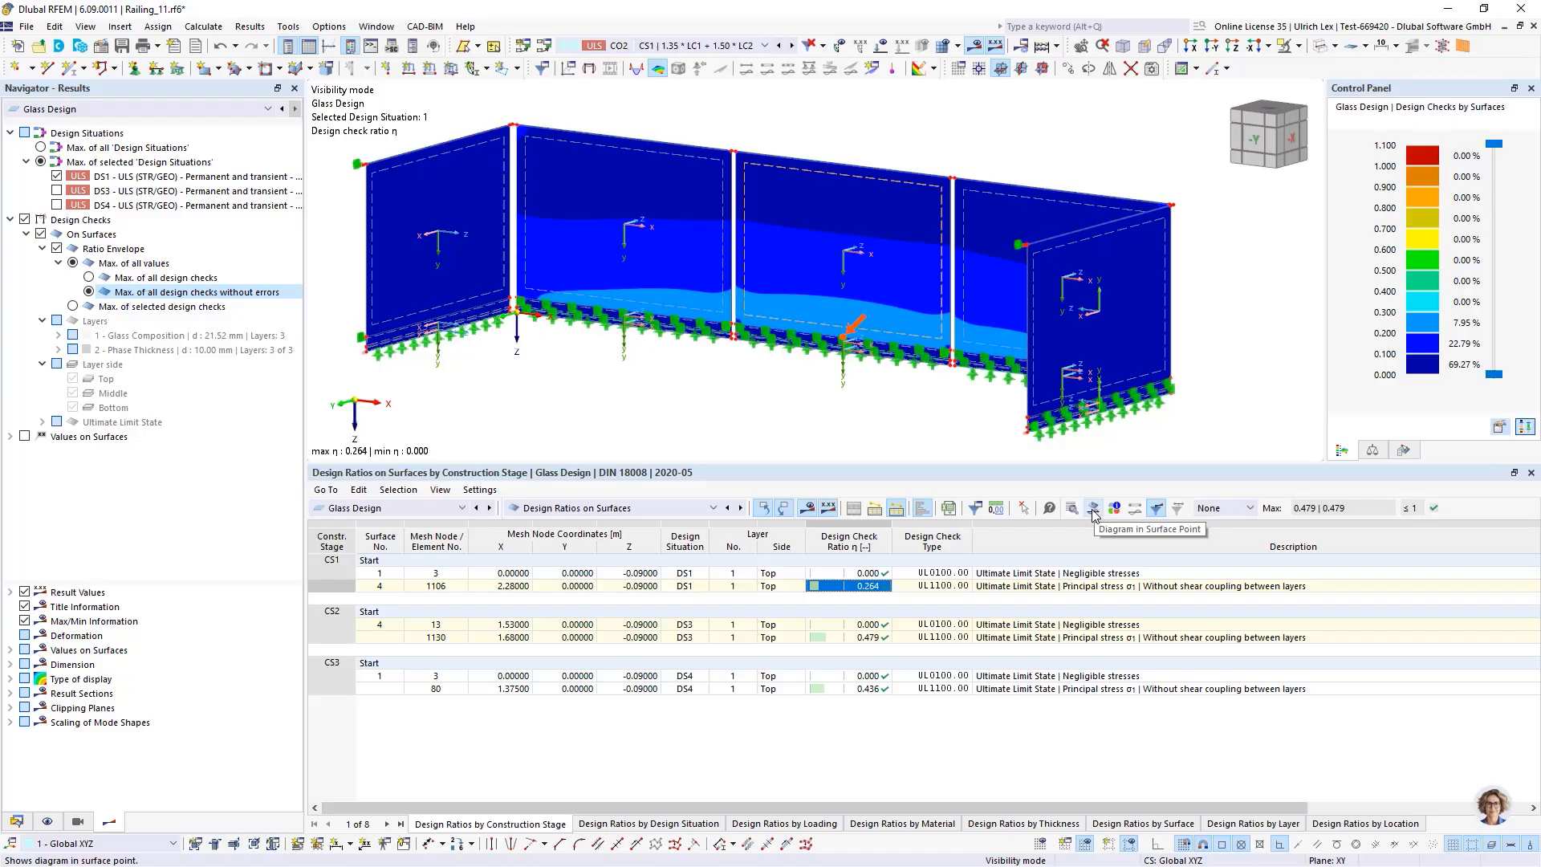
Open the result diagram through the layers at this surface point and switch it to stresses σ1
click(1094, 509)
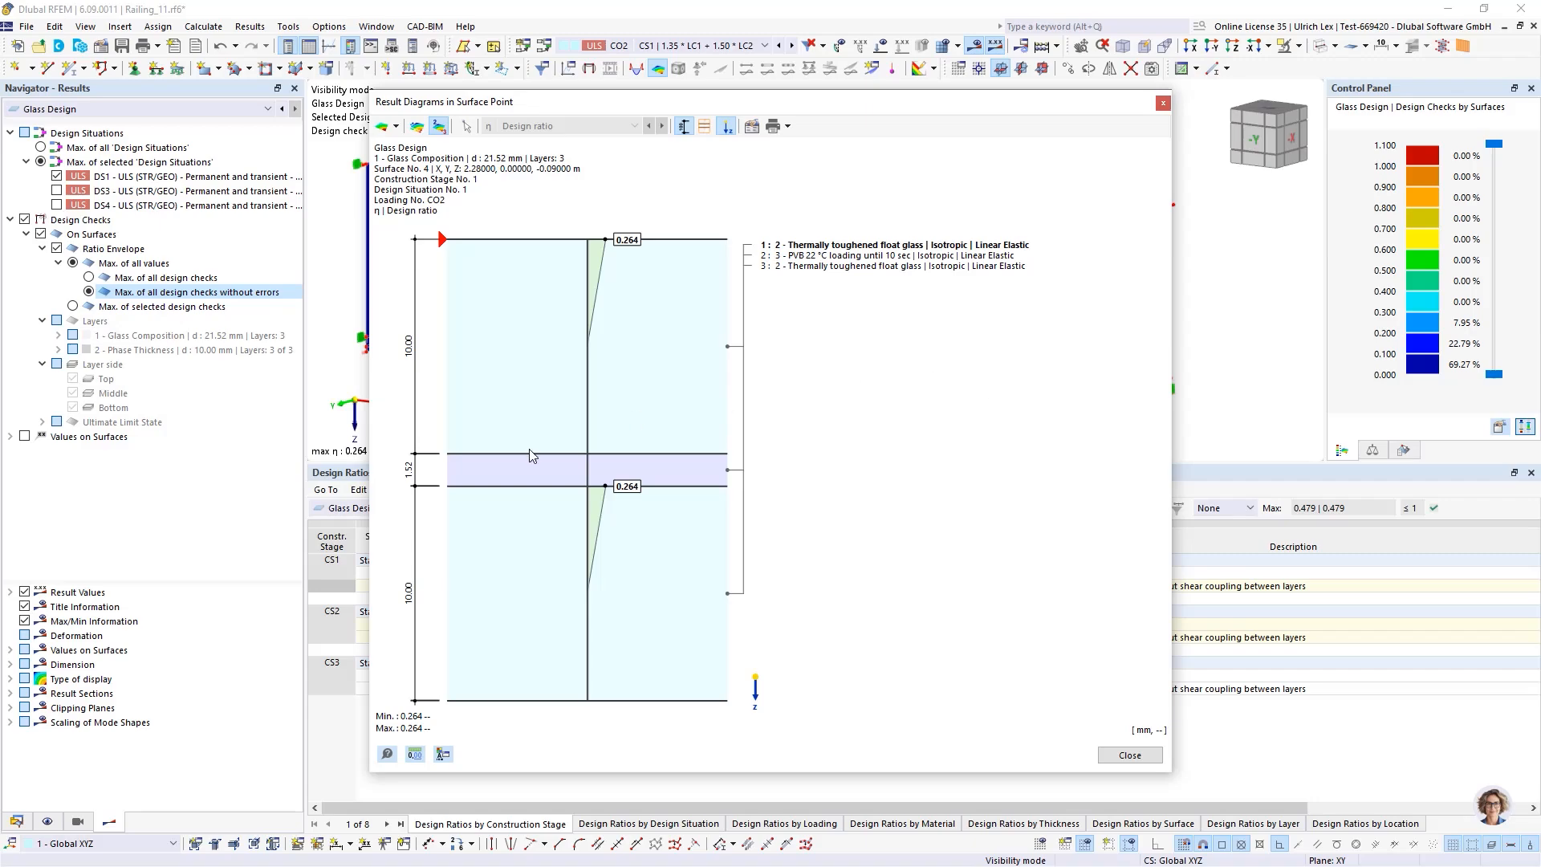
drag(547, 105, 563, 84)
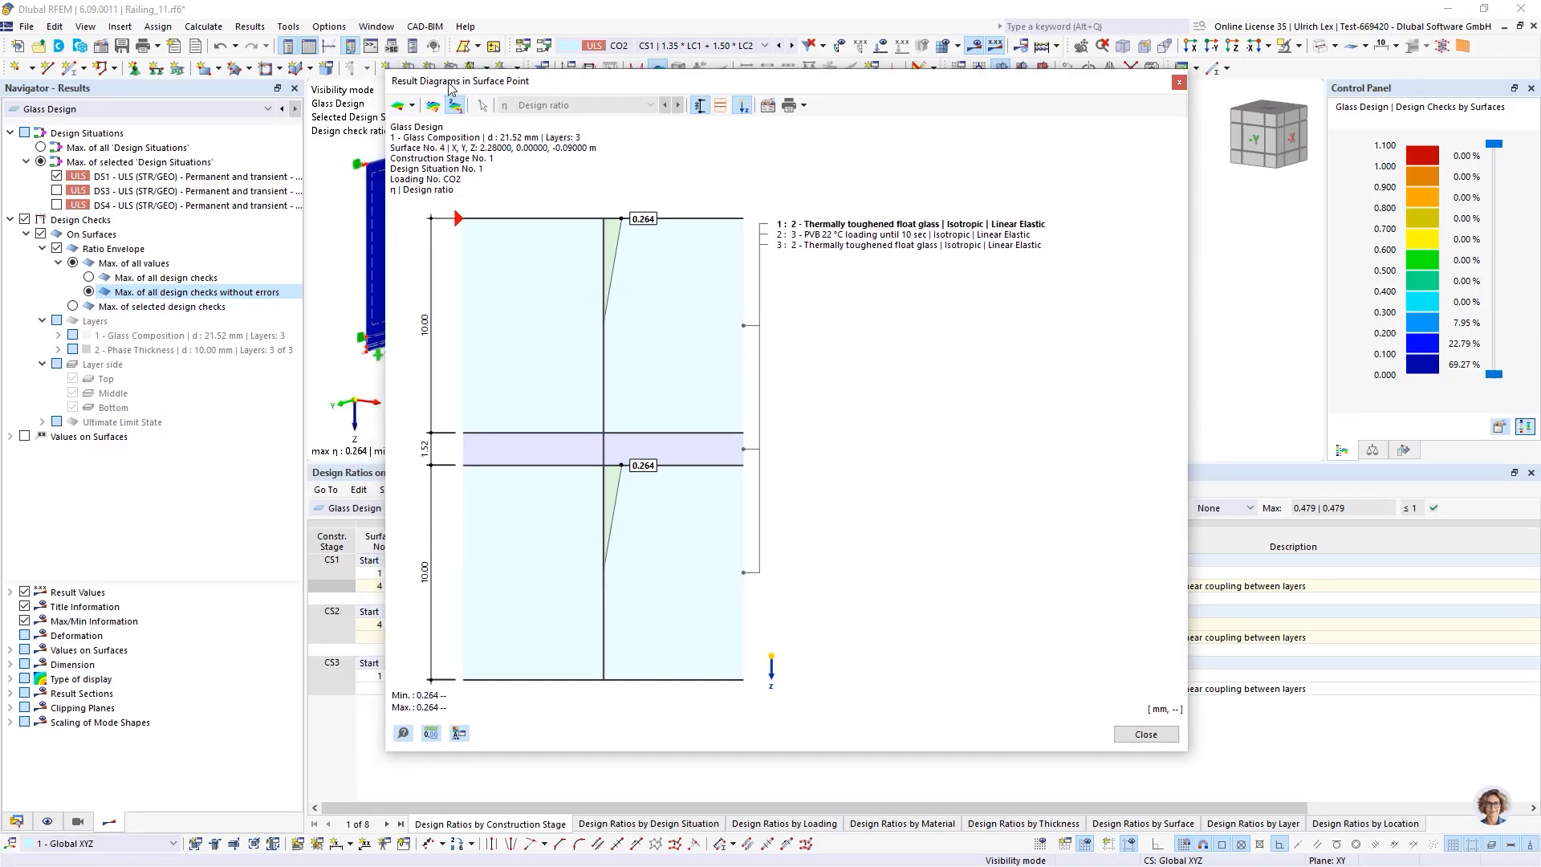
click(410, 106)
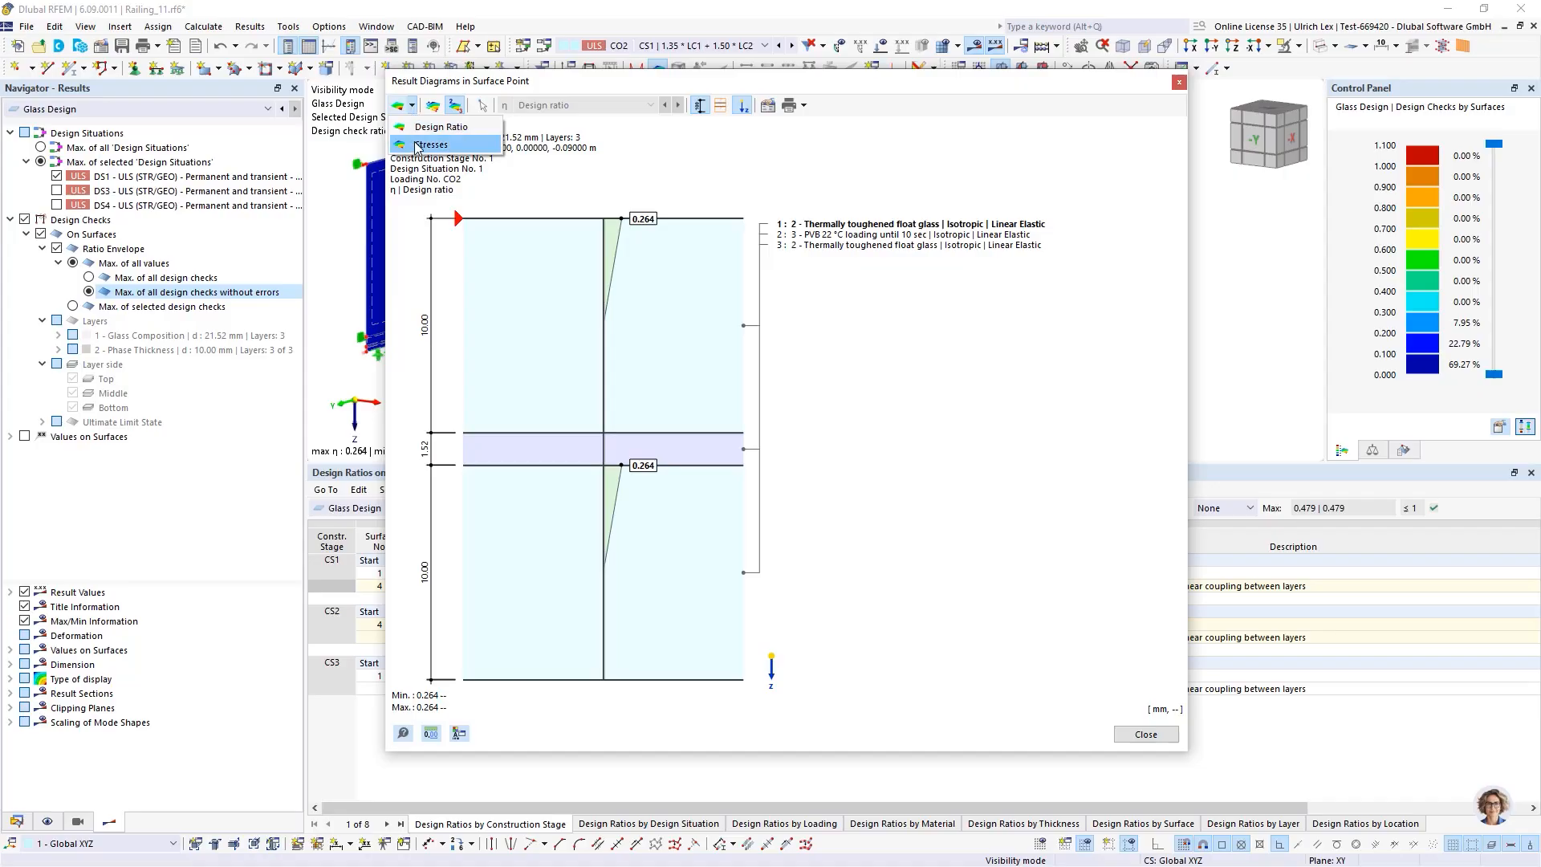
click(450, 144)
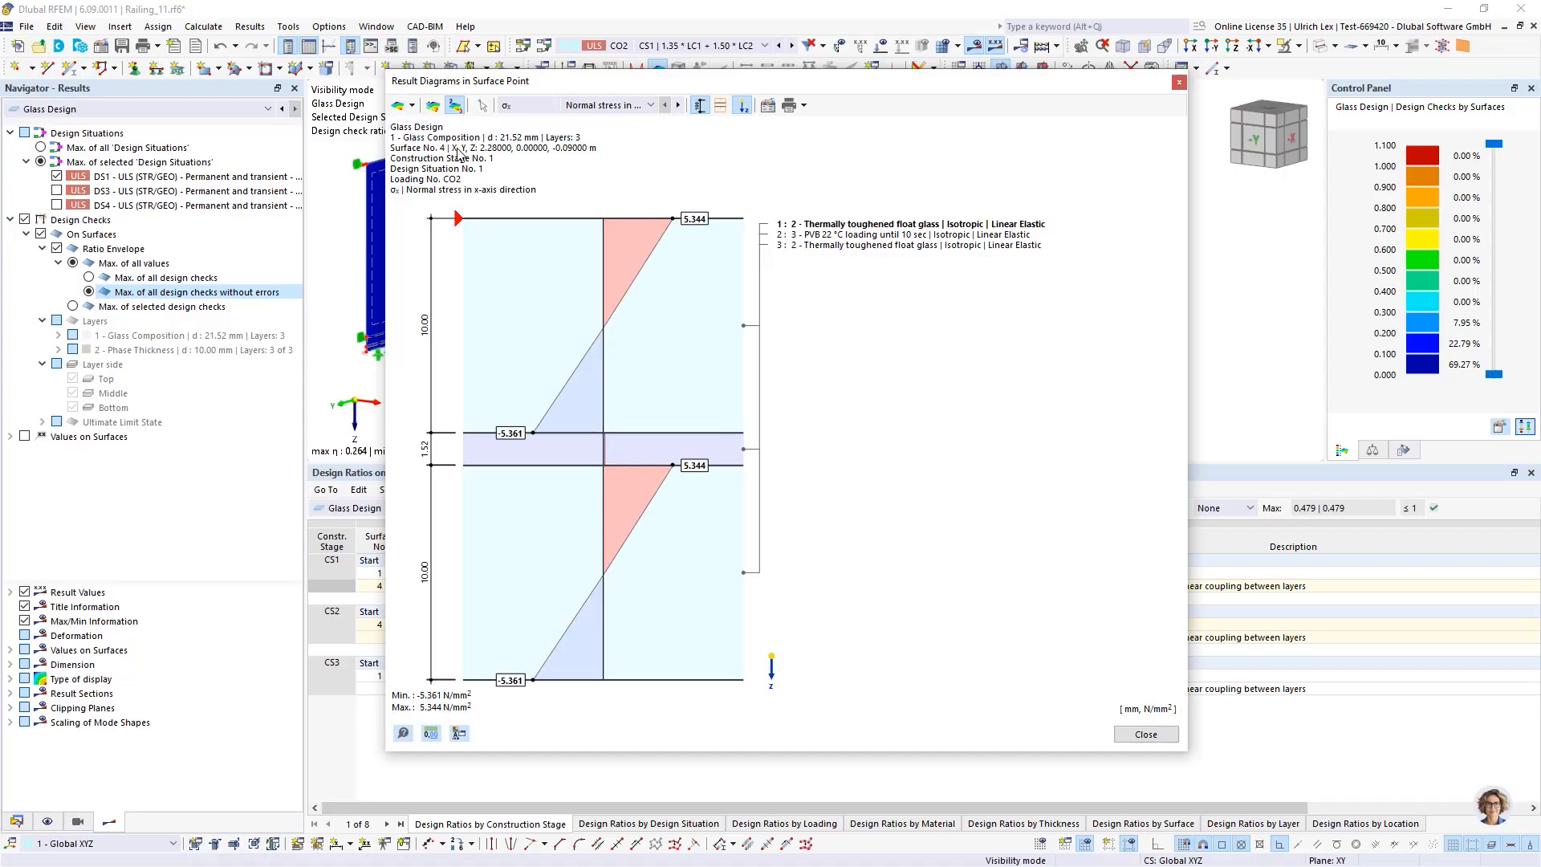
click(538, 105)
click(504, 186)
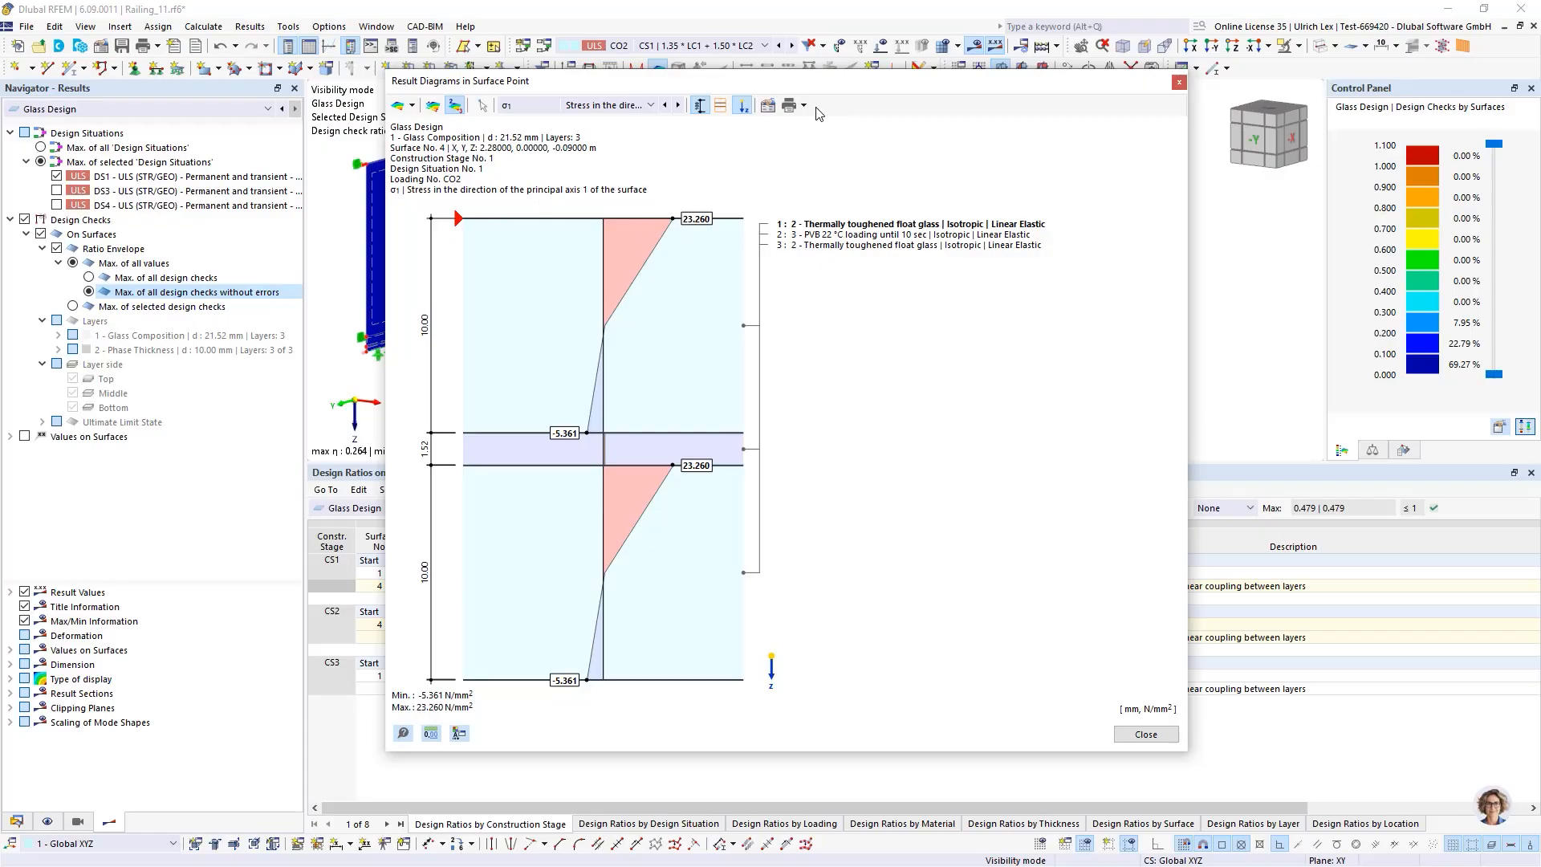
Send the σ1 stress diagram to the printout report and close the diagram window
drag(863, 83, 865, 64)
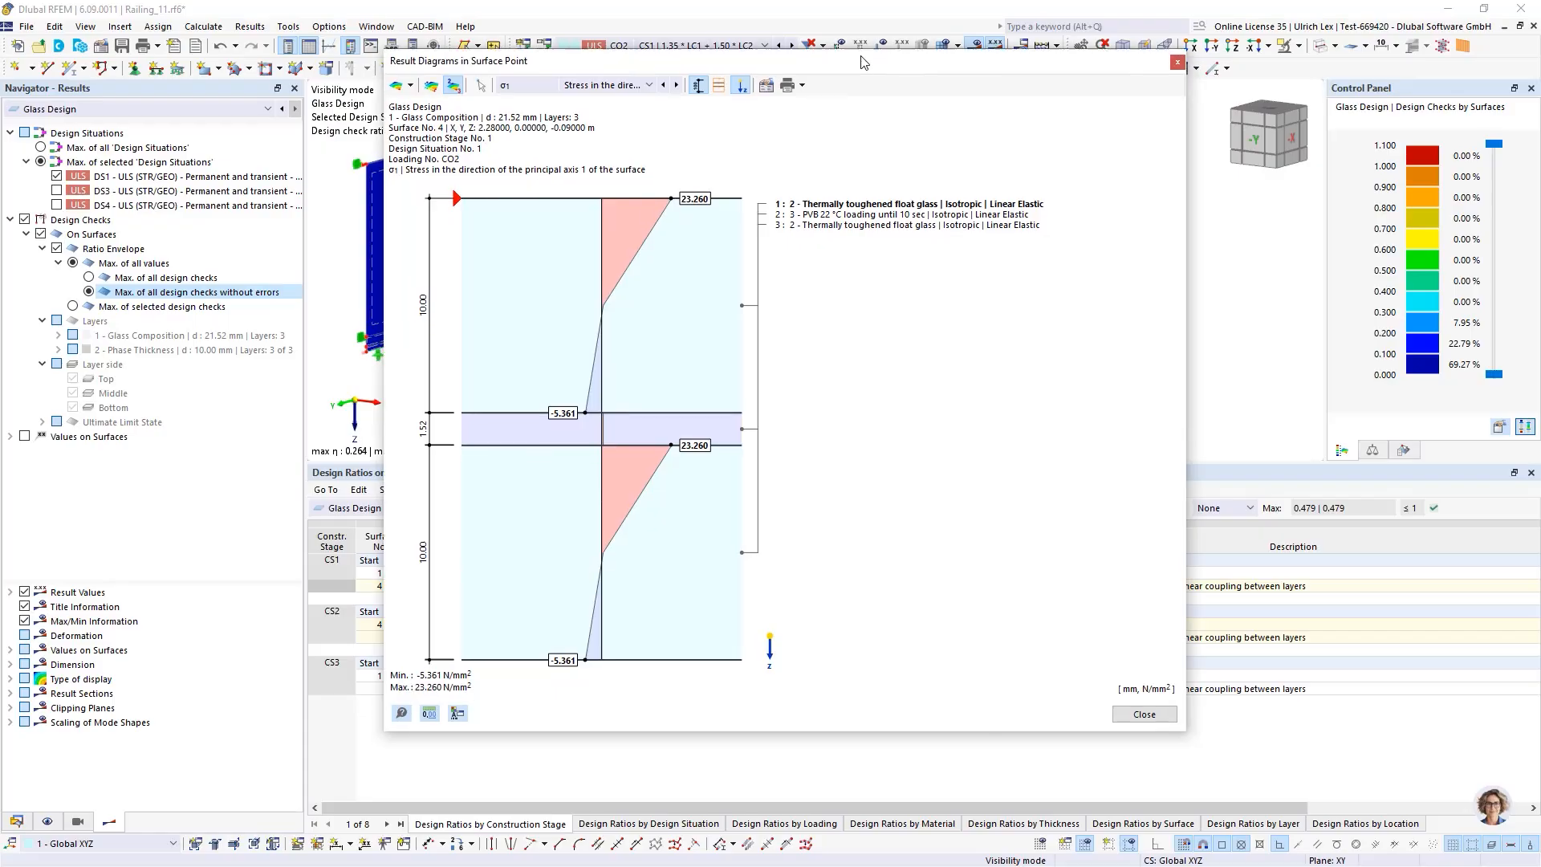
click(803, 86)
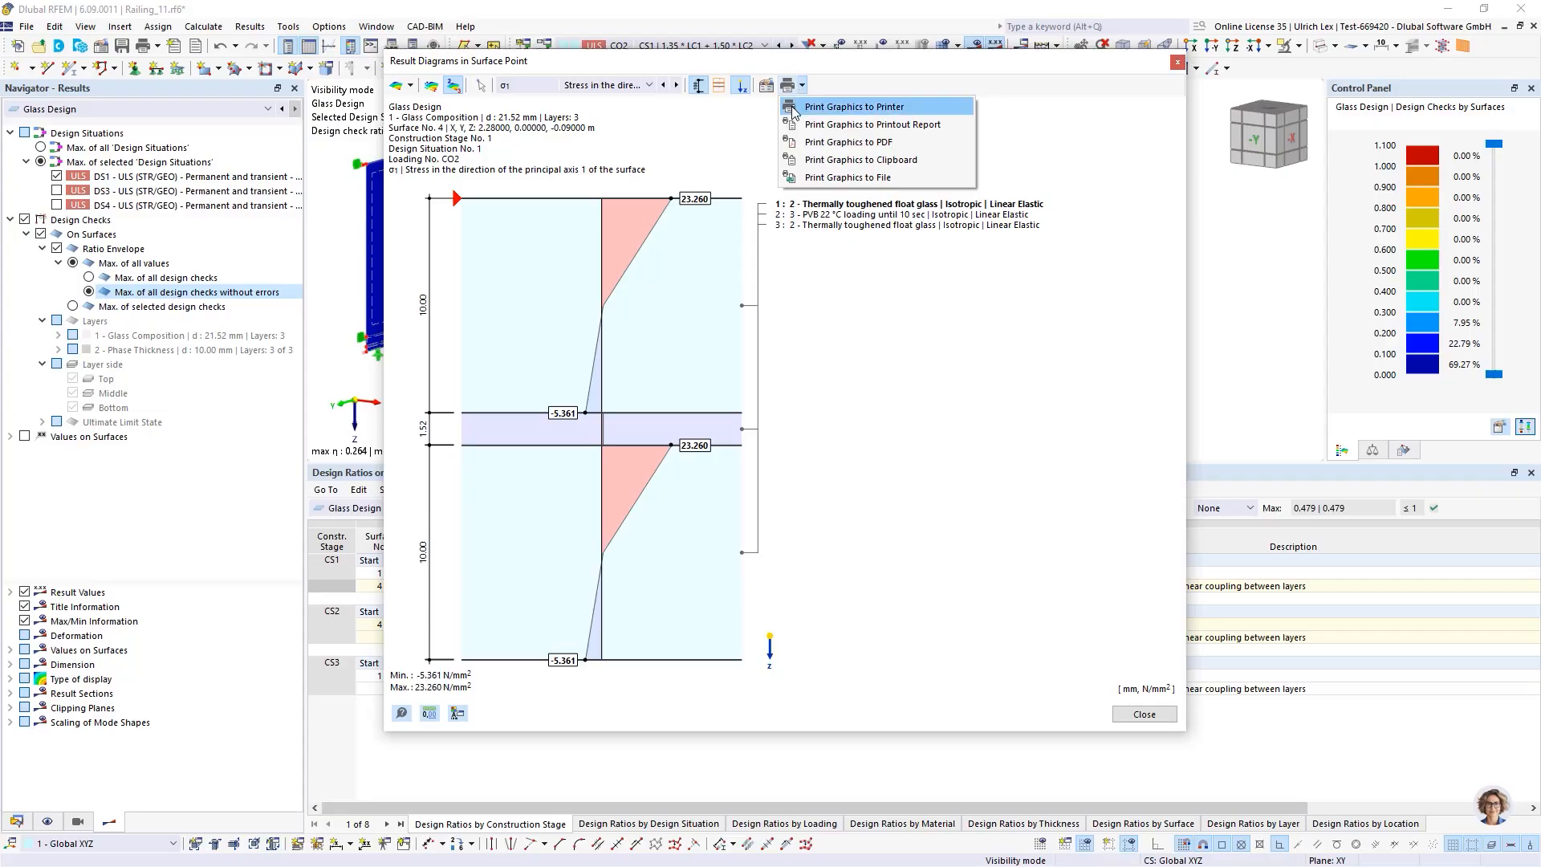
click(896, 125)
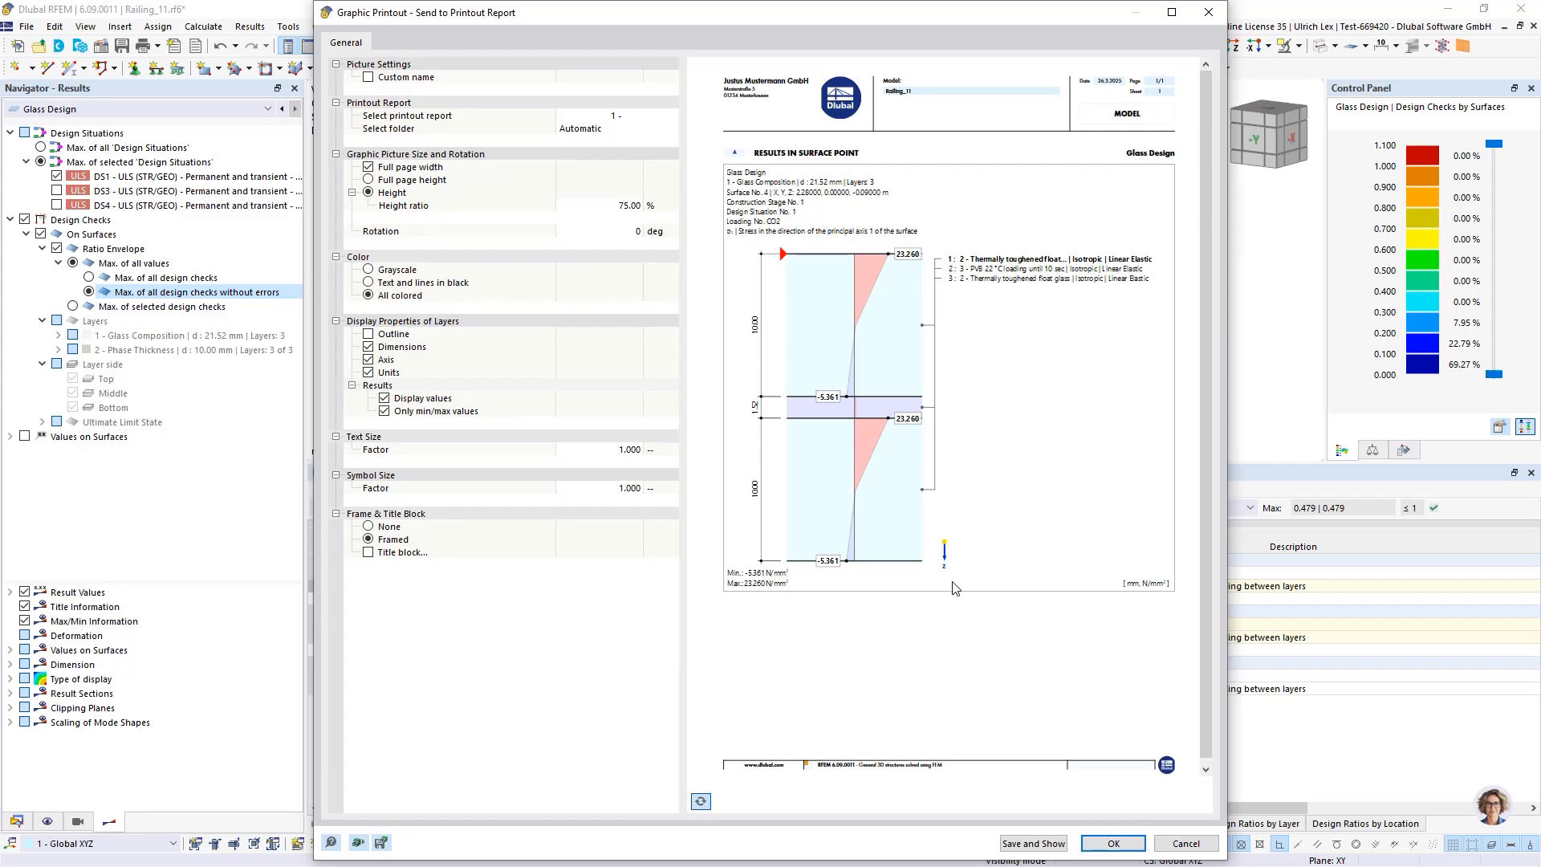
scroll(1039, 582, down, 1)
click(1121, 844)
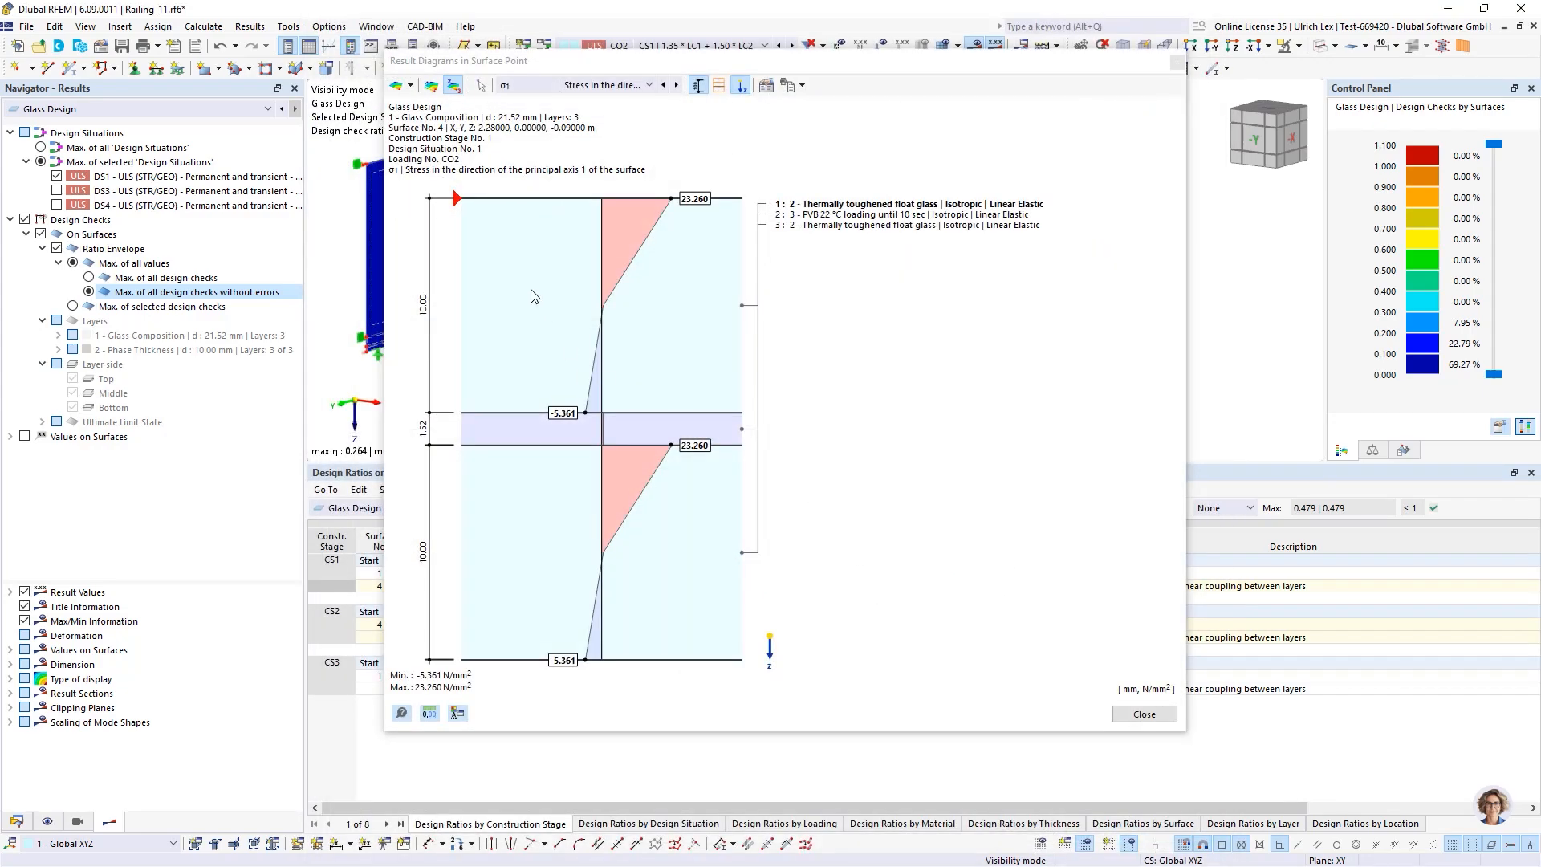
click(1144, 714)
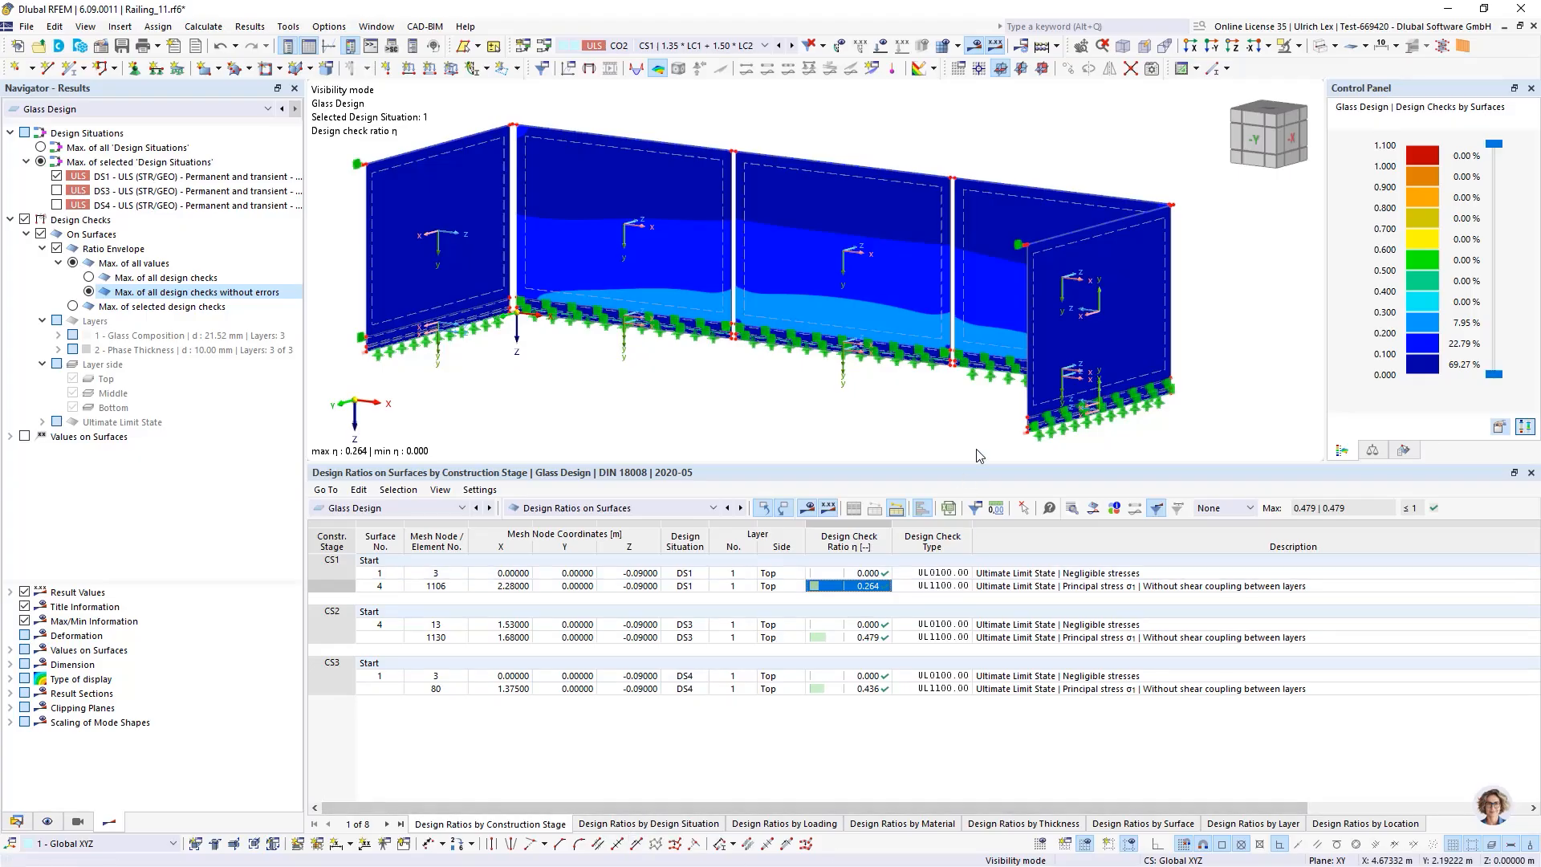
View the governing results table for glass design, then return to the design ratios on surfaces
drag(974, 445, 975, 400)
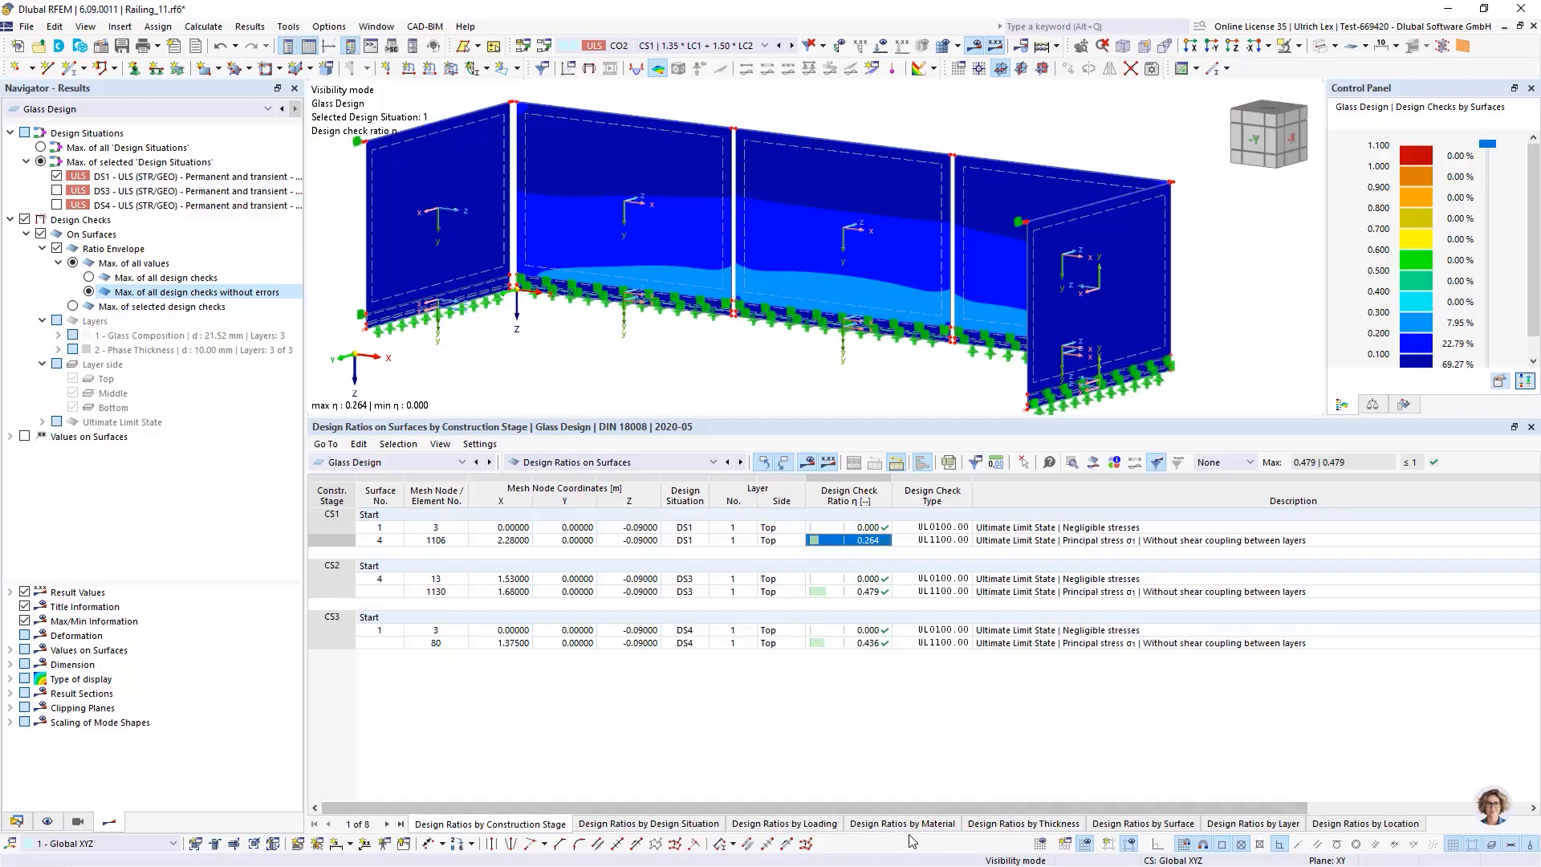
right_click(1194, 849)
click(537, 730)
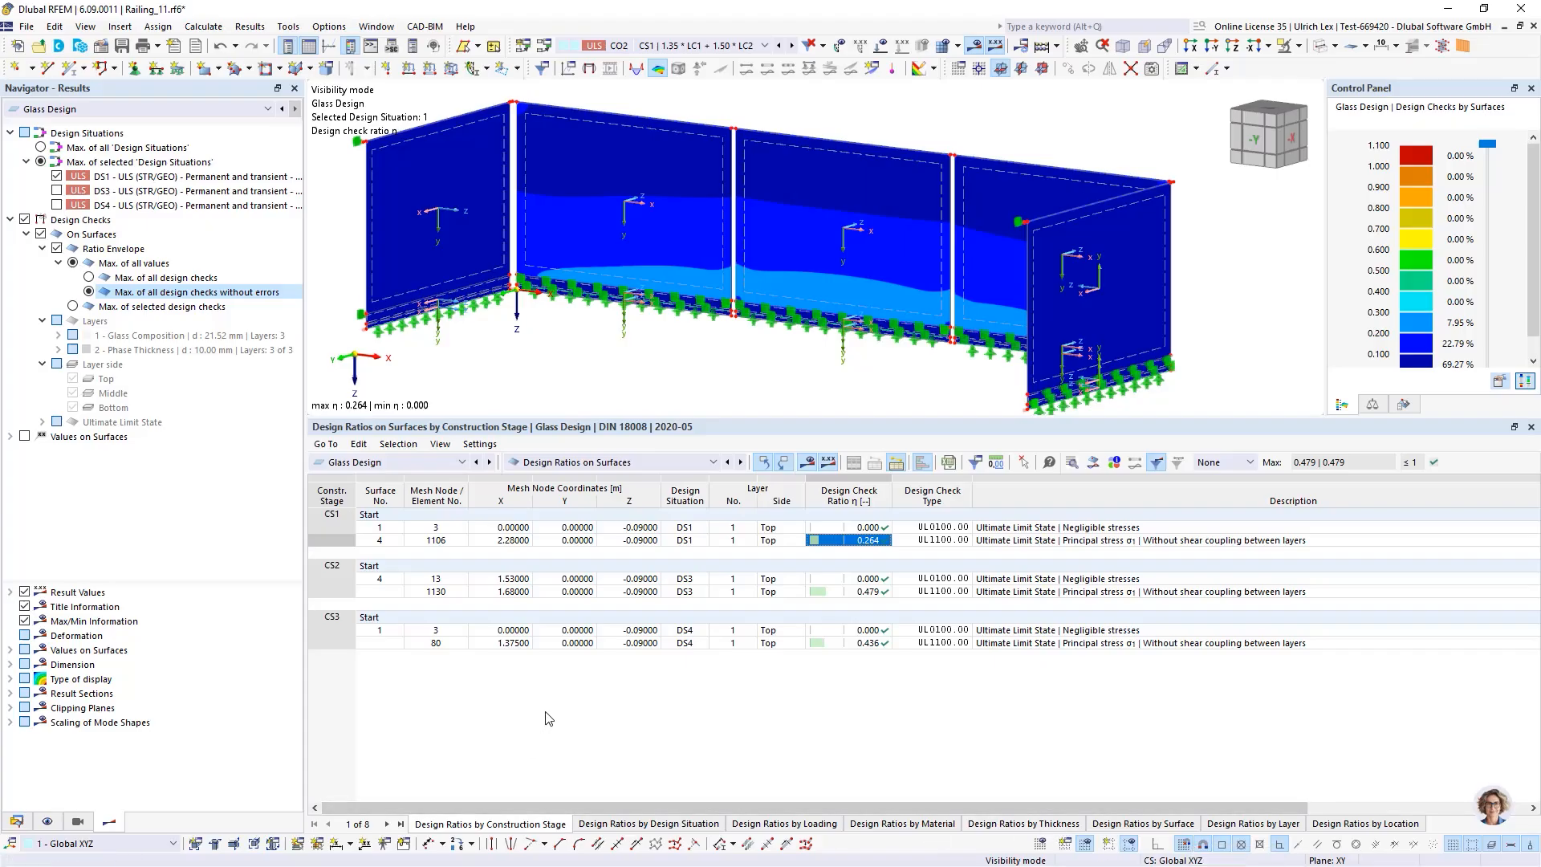
click(644, 463)
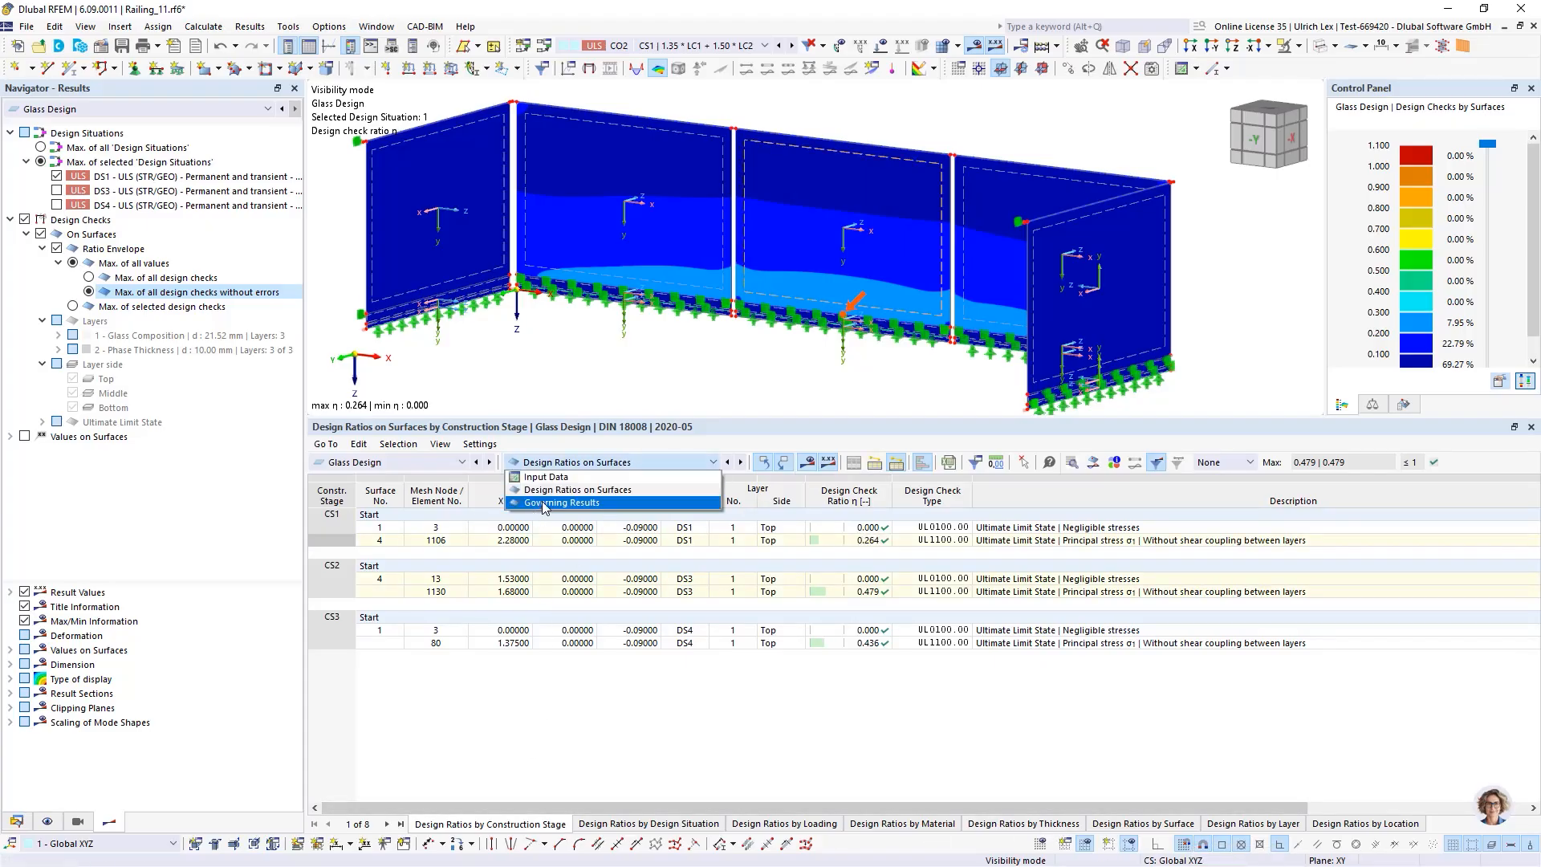
click(600, 504)
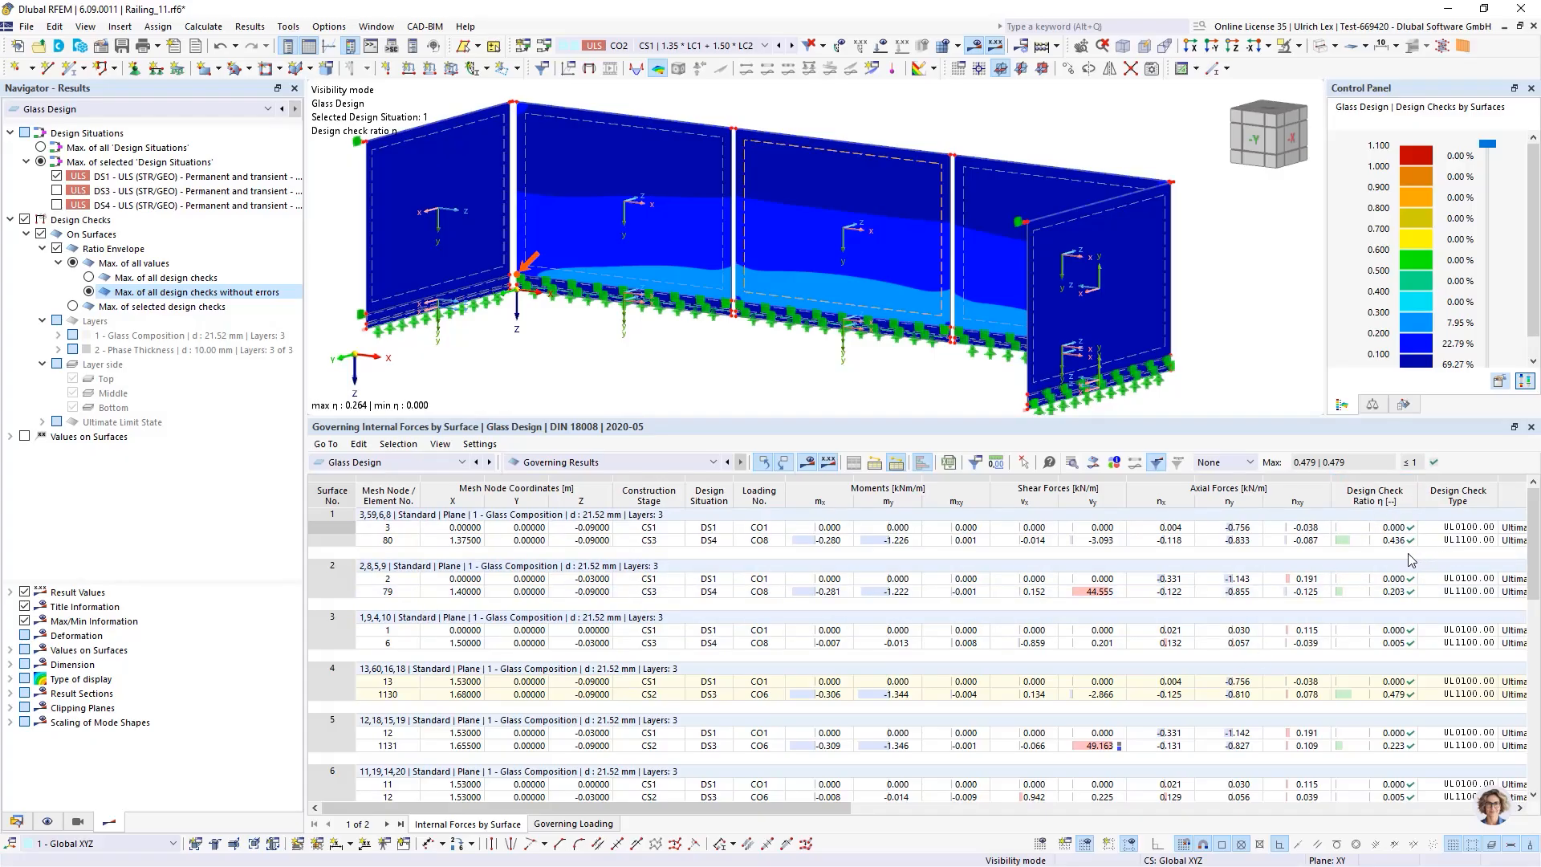
click(590, 462)
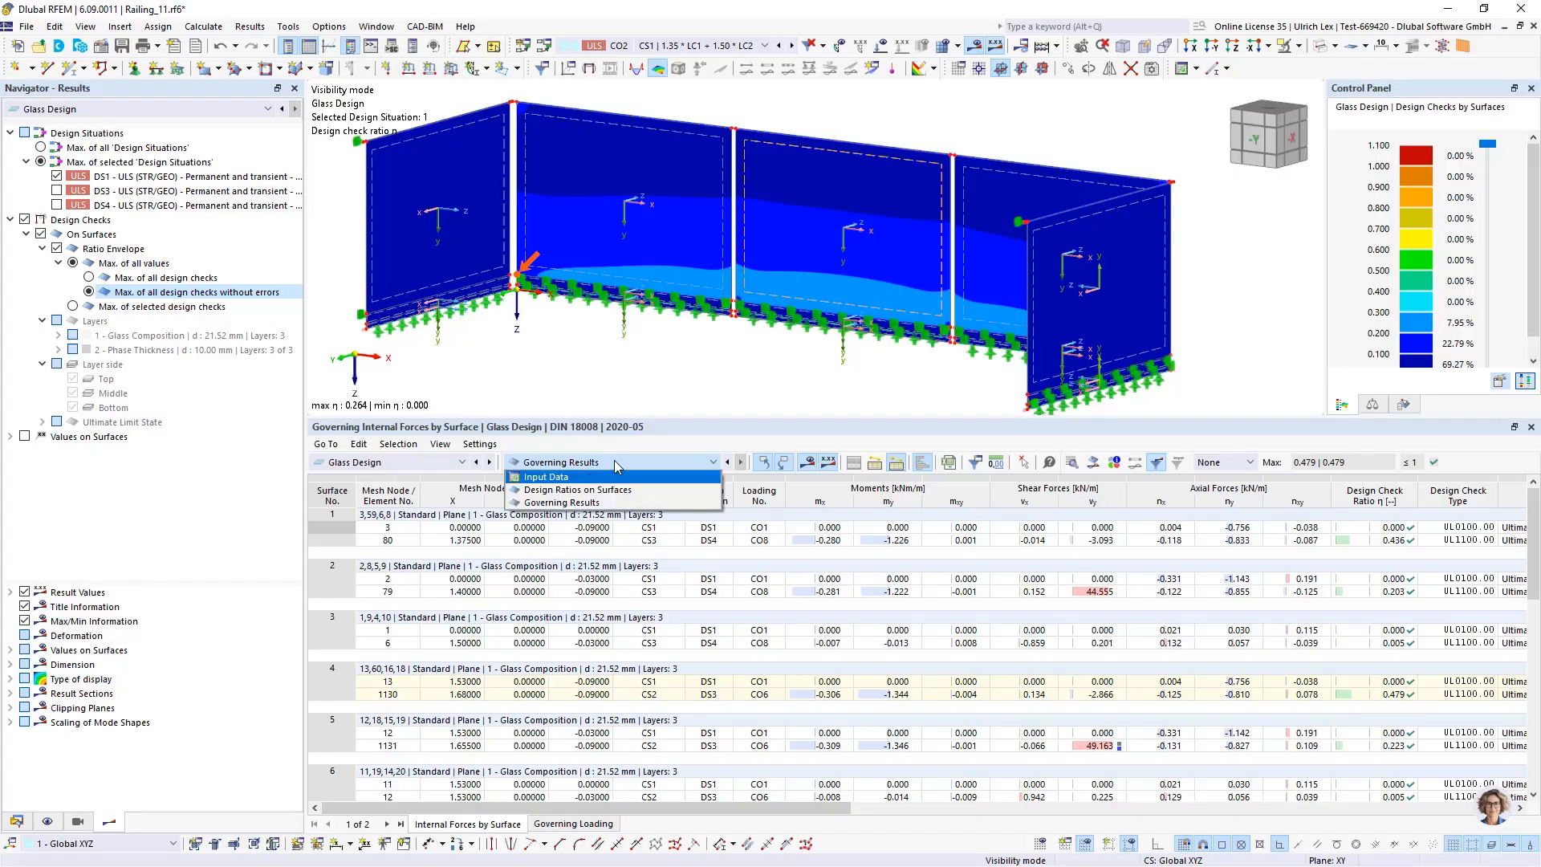
click(578, 490)
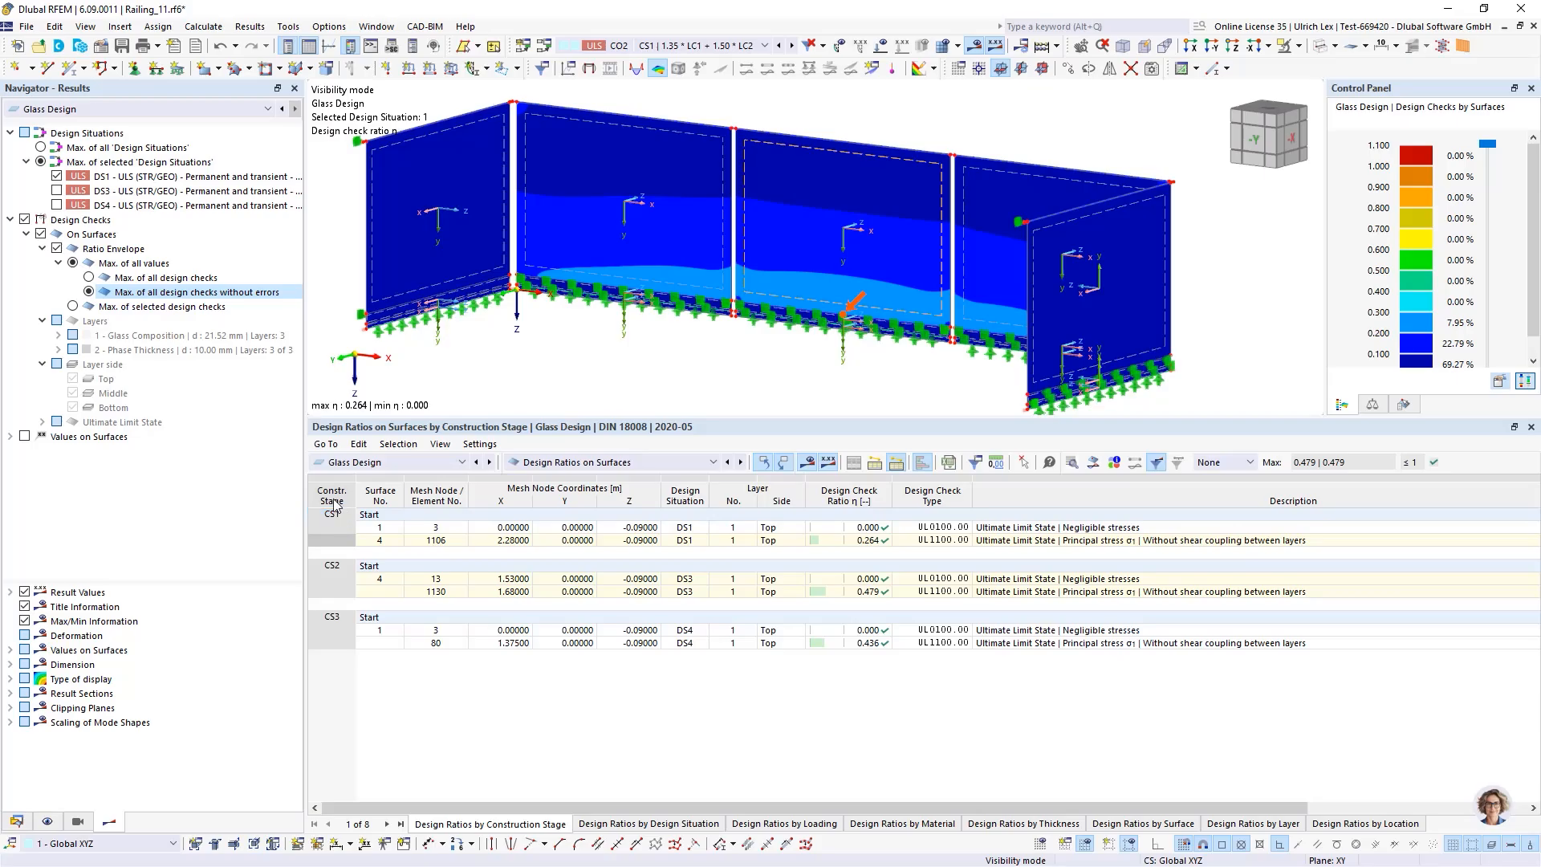
Select the design check rows of each construction stage to locate them on the railing
click(315, 526)
click(629, 575)
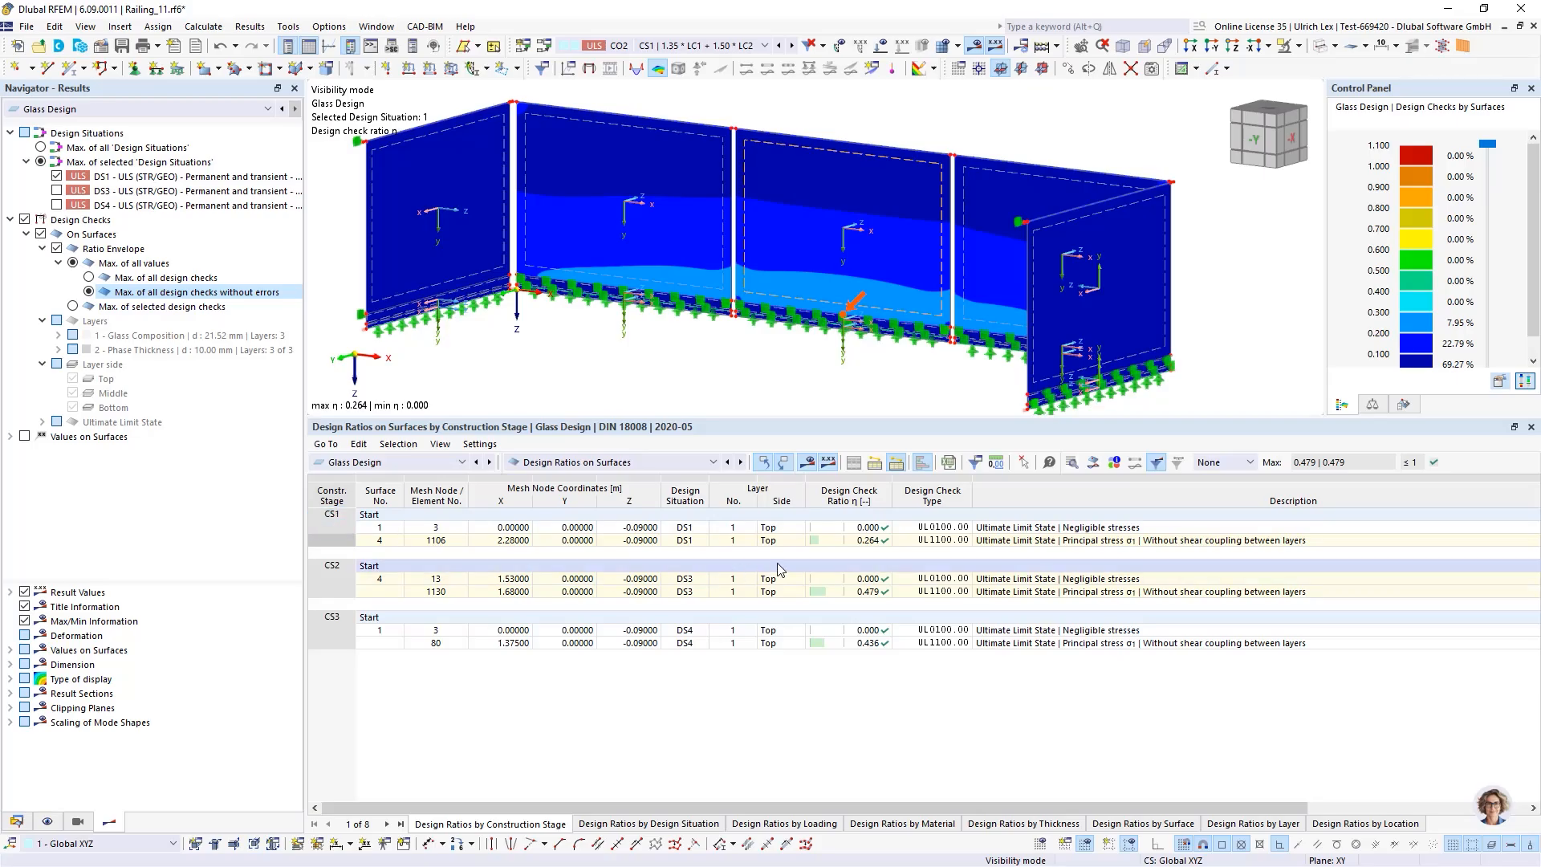
click(863, 544)
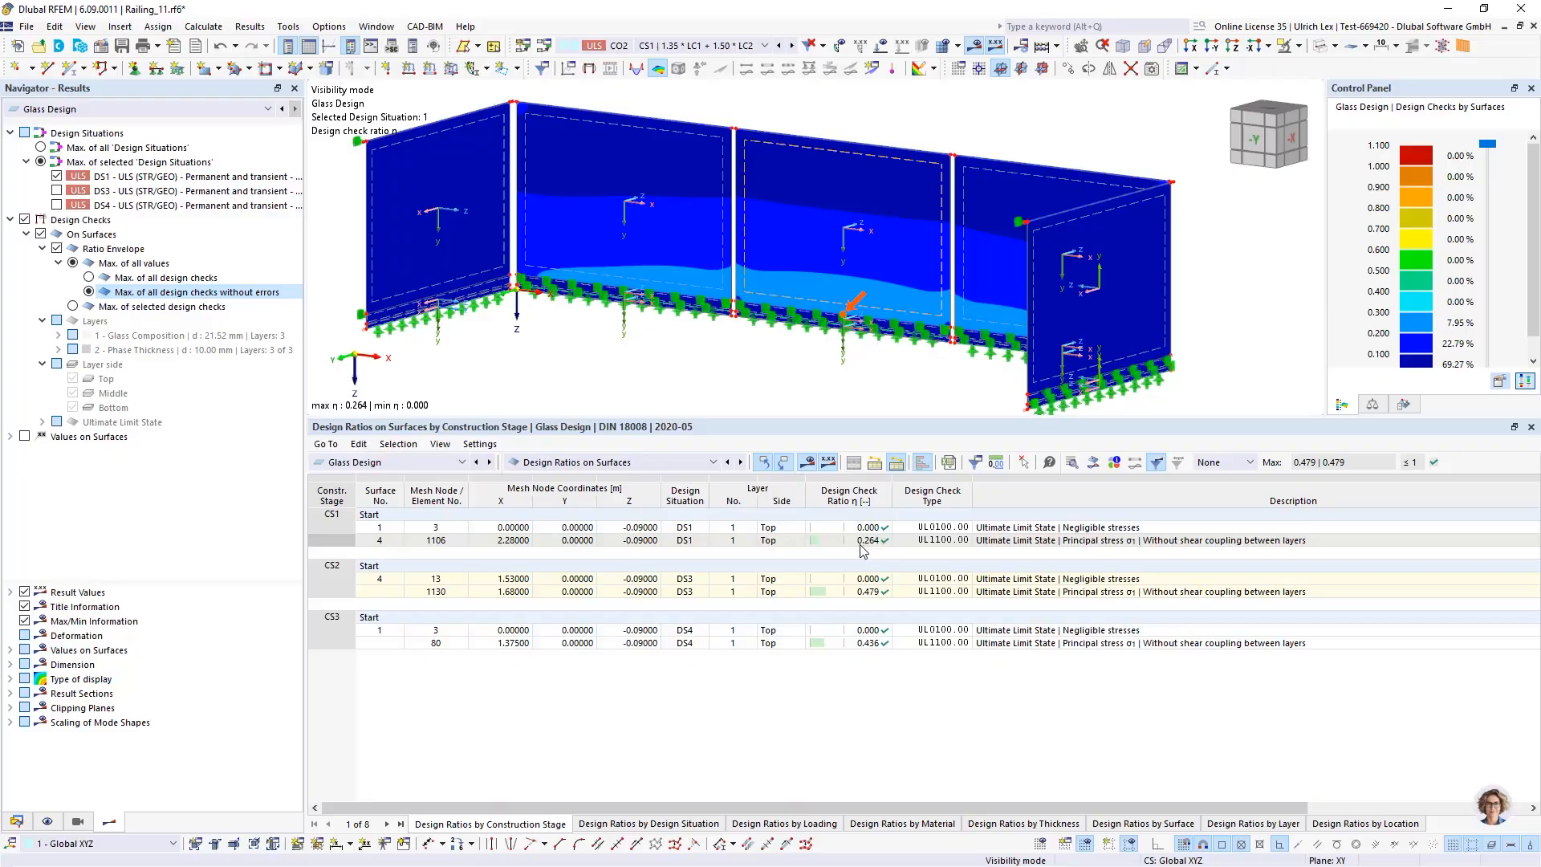
click(322, 578)
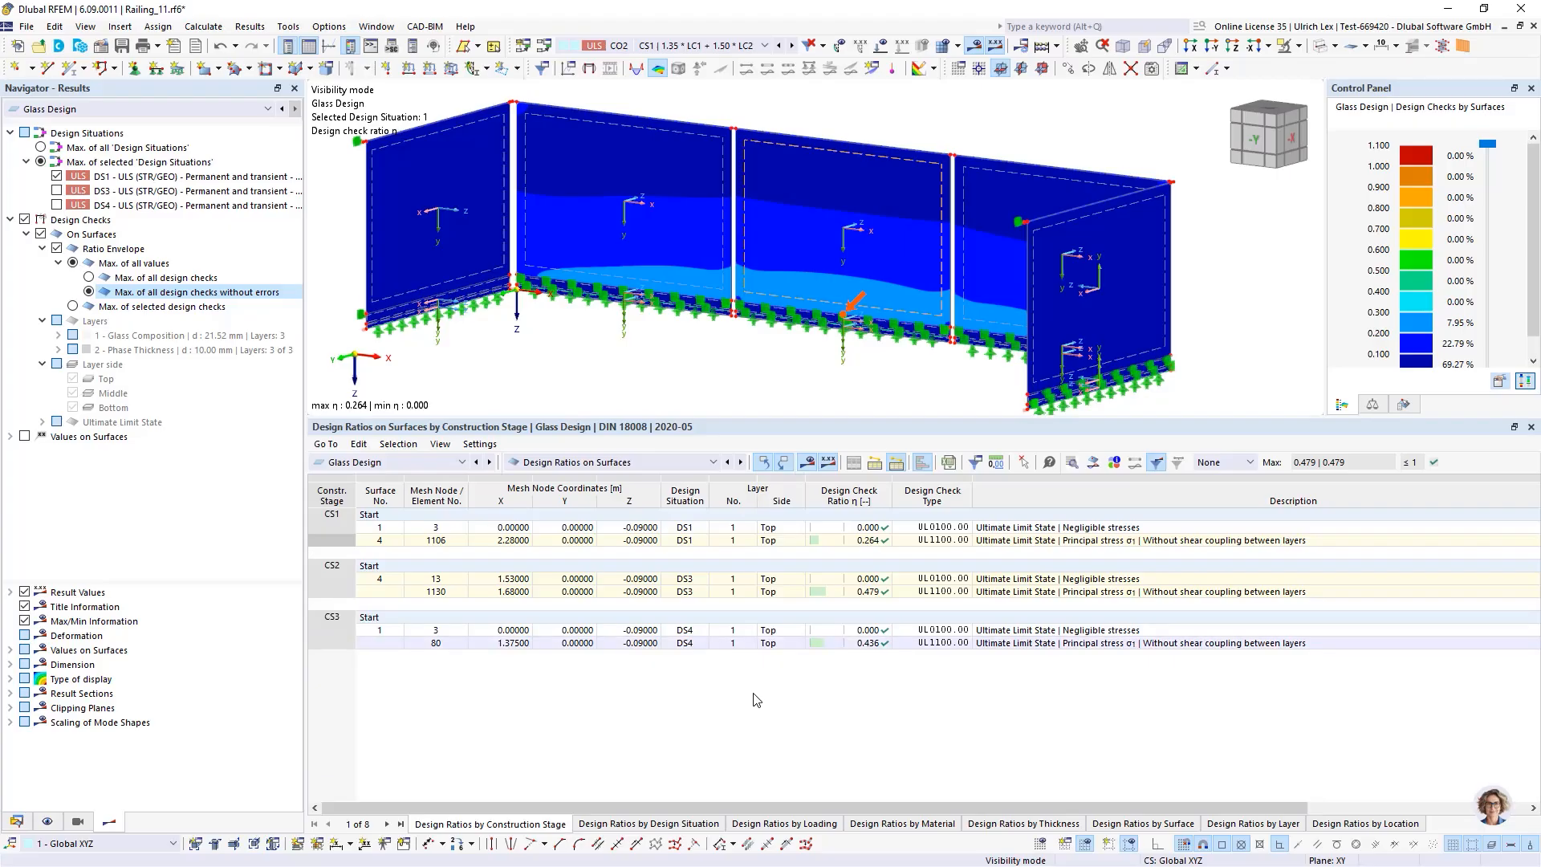
click(876, 644)
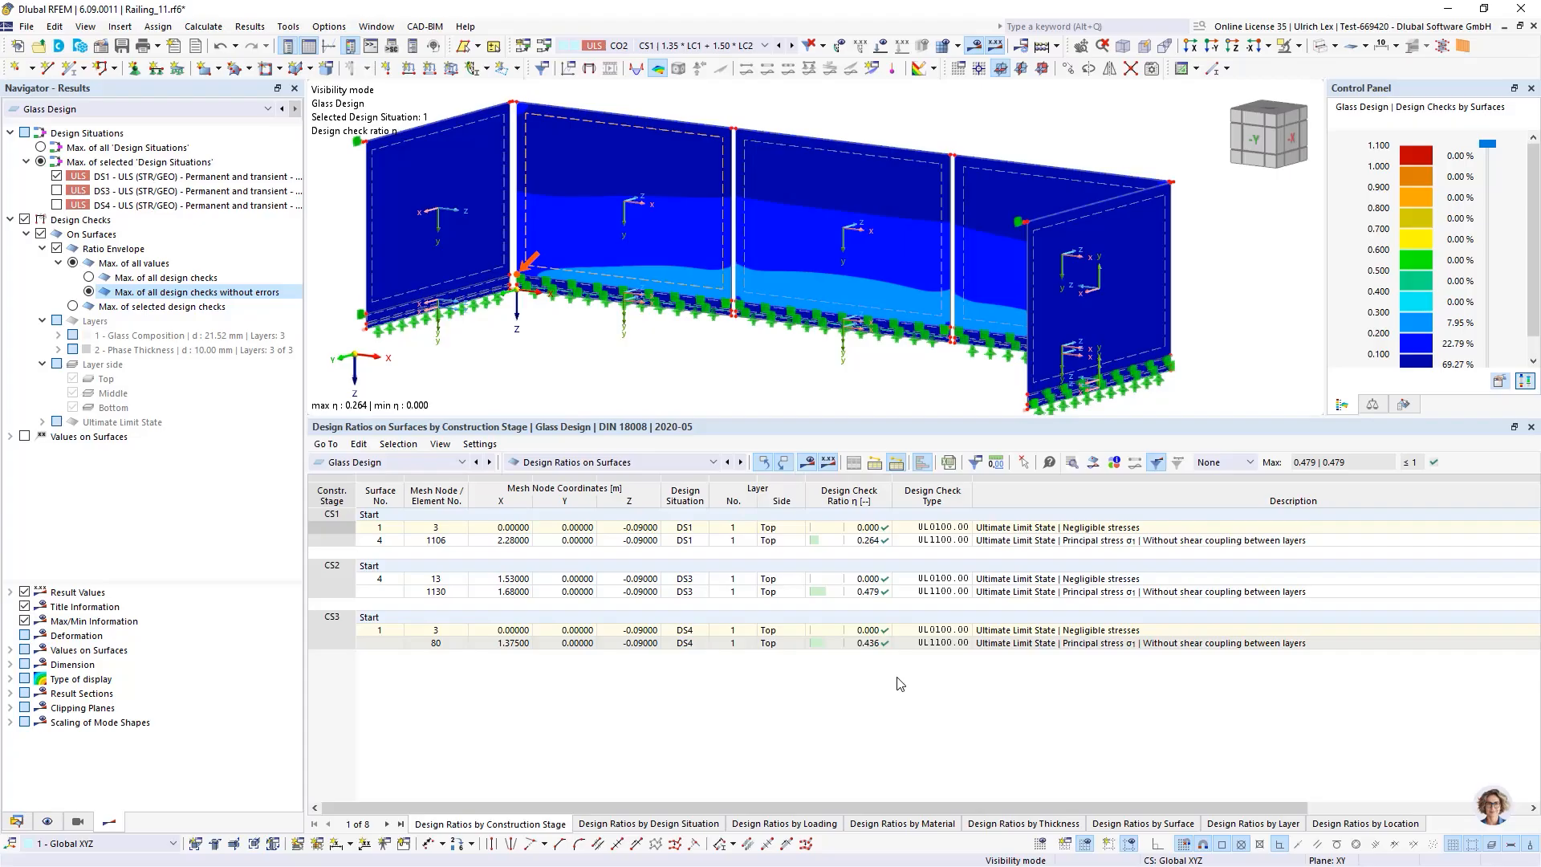
click(898, 684)
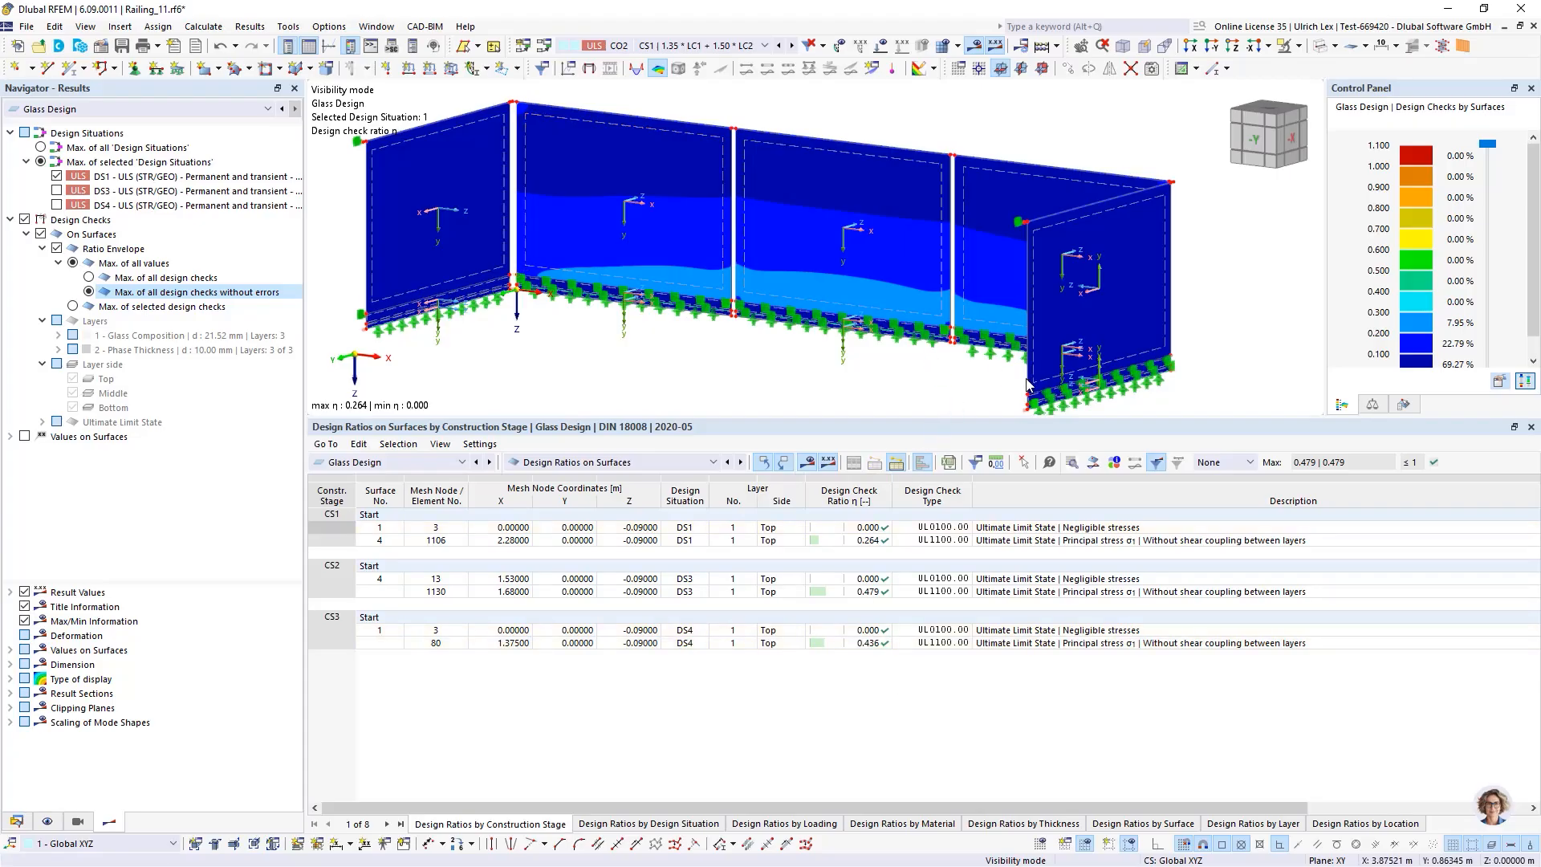
Switch the results table to Steel Design
drag(954, 418, 954, 472)
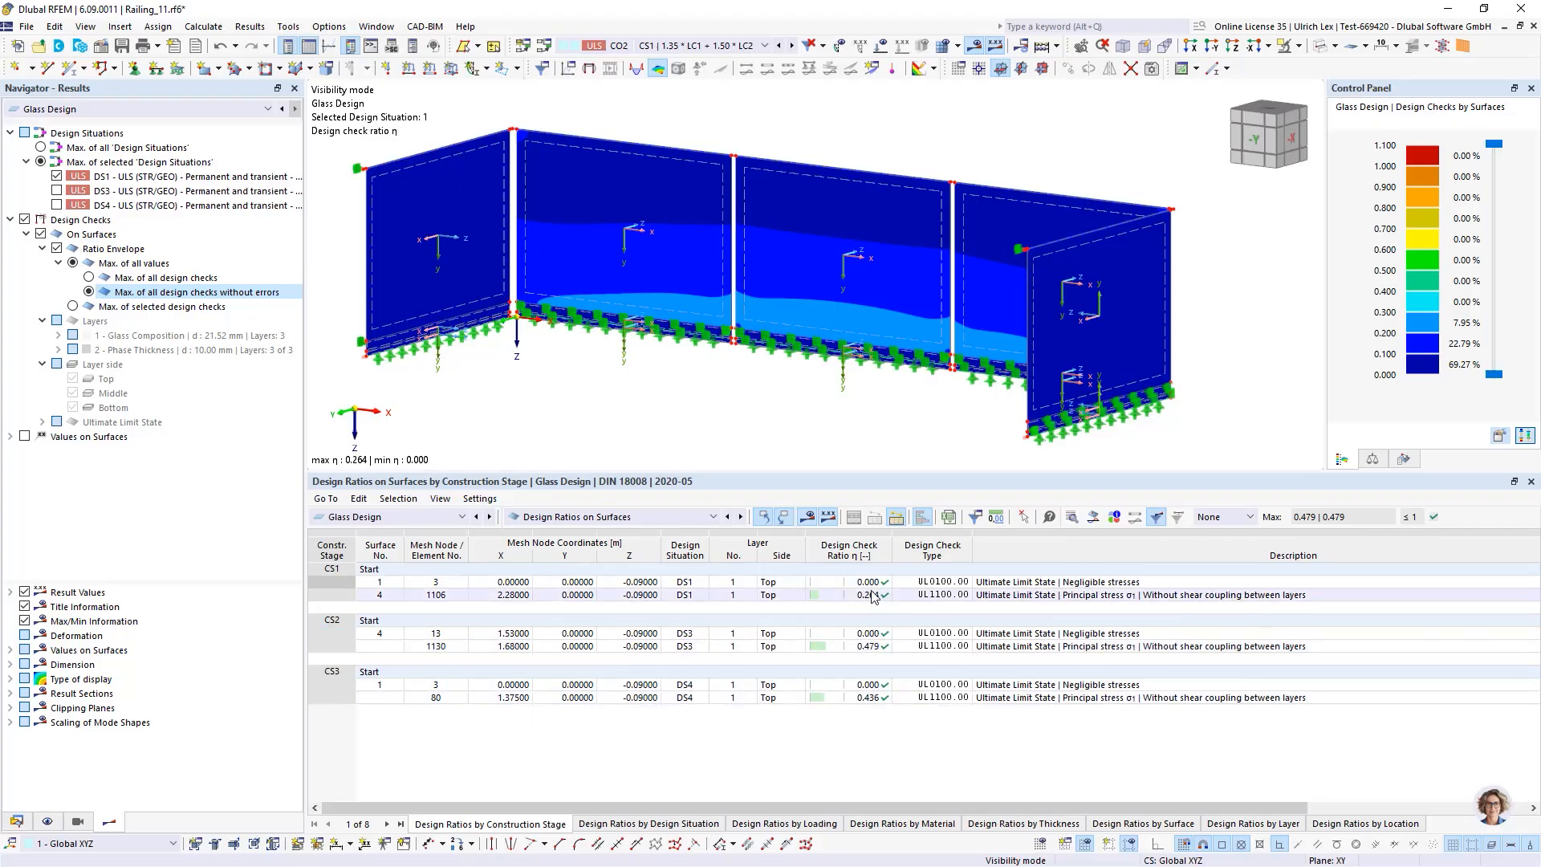
scroll(845, 404, down, 1)
ctrl+middle_drag(844, 404, 734, 415)
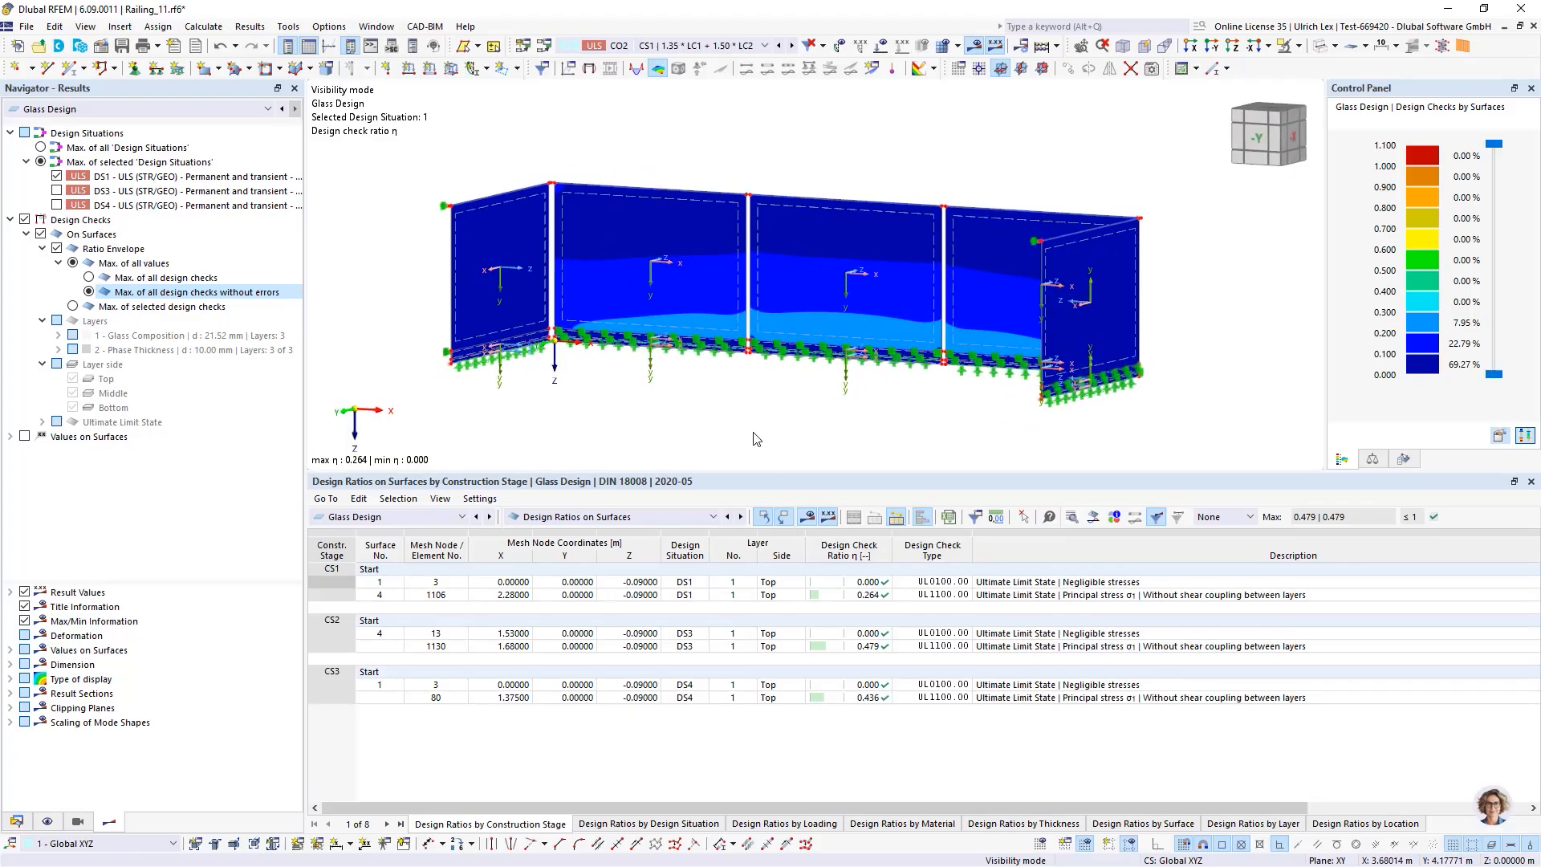
ctrl+middle_drag(761, 419, 747, 430)
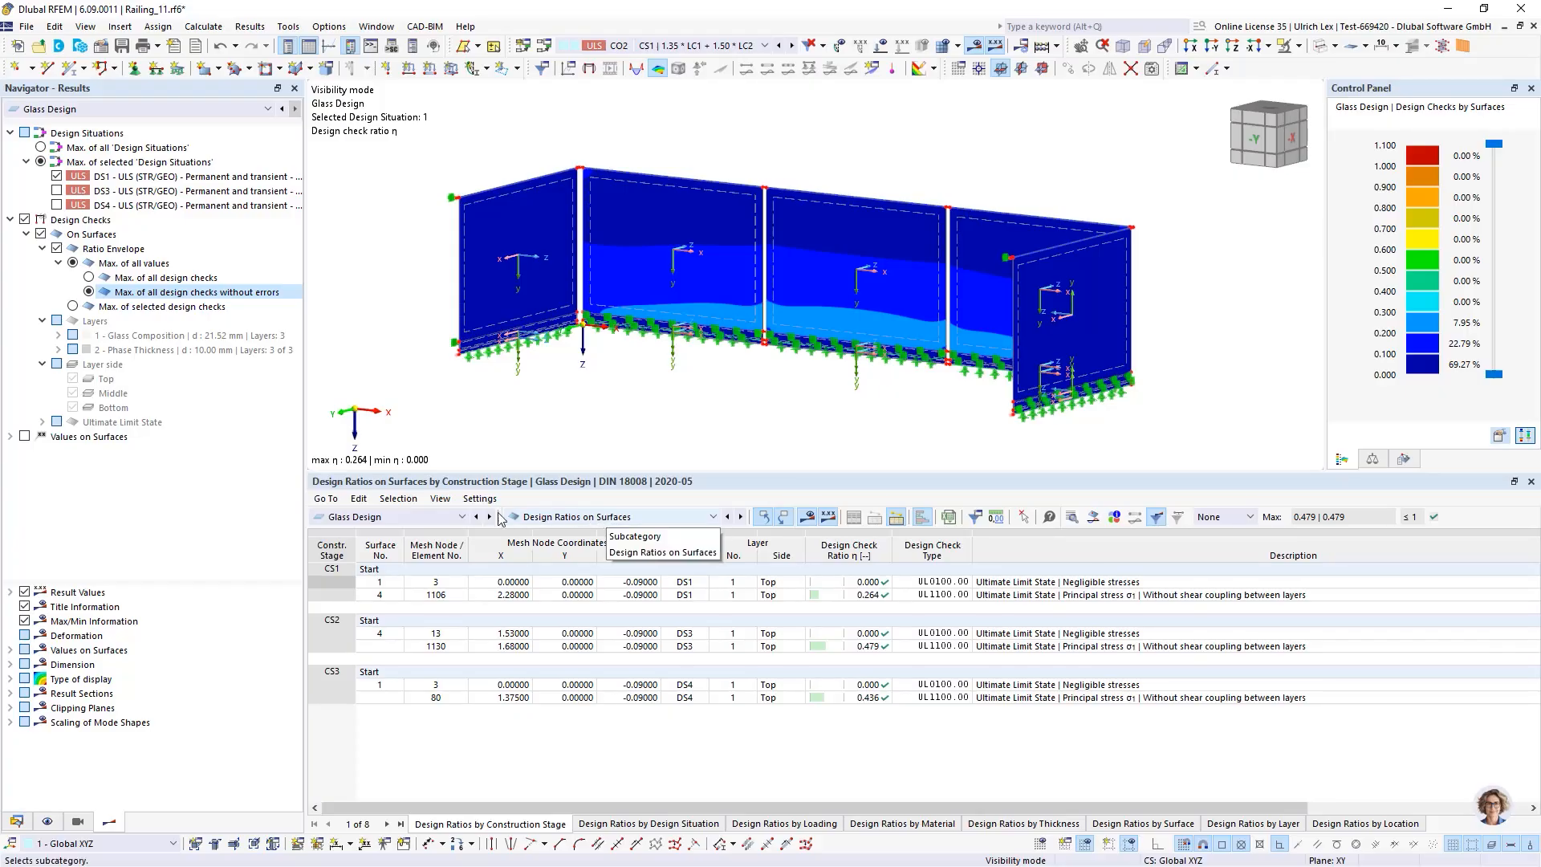
click(432, 520)
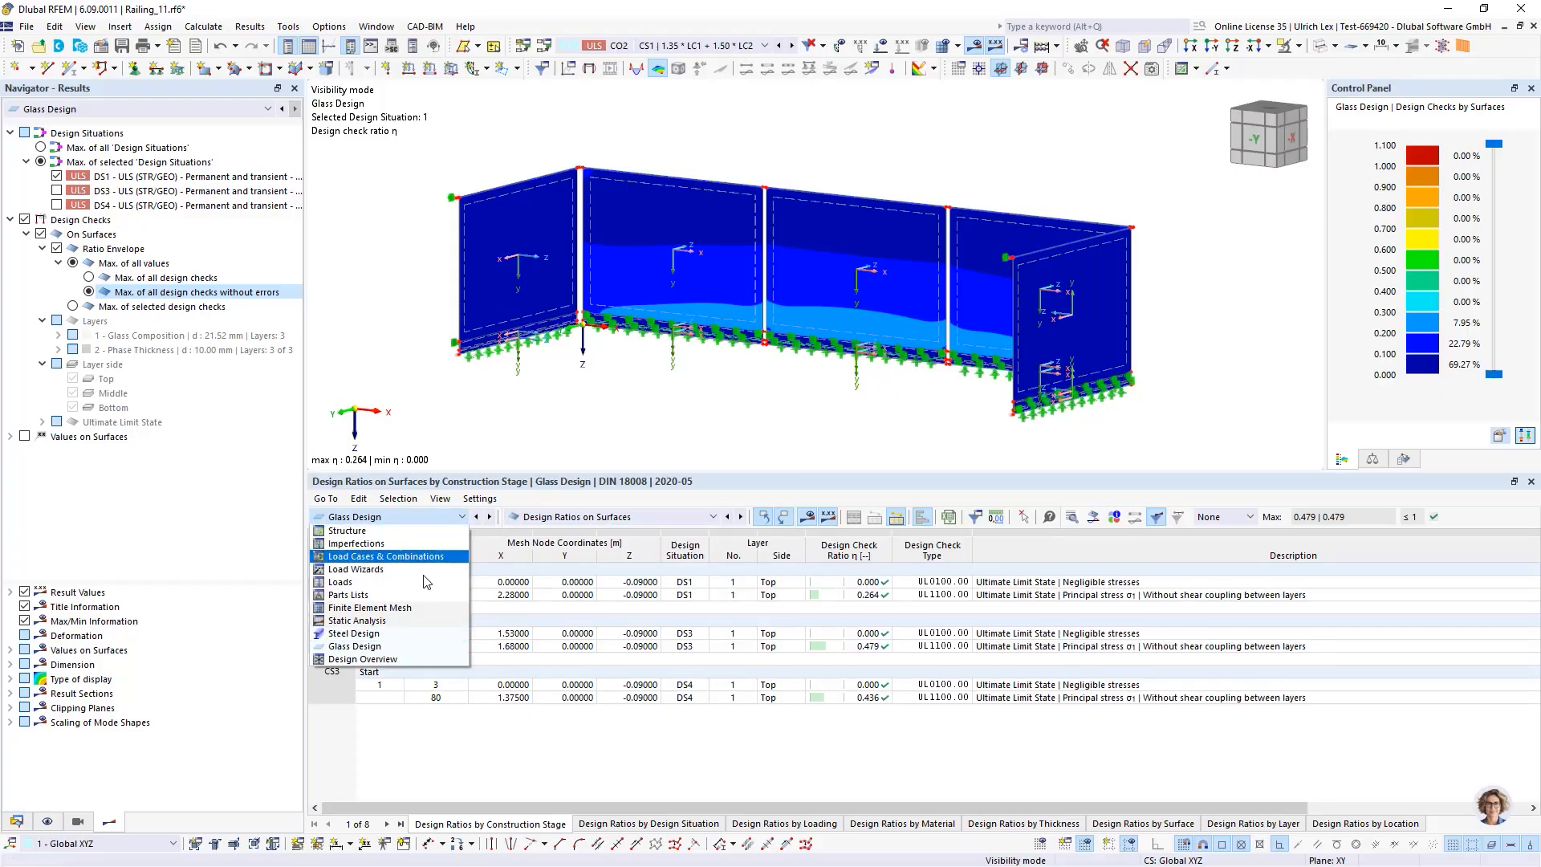
click(390, 640)
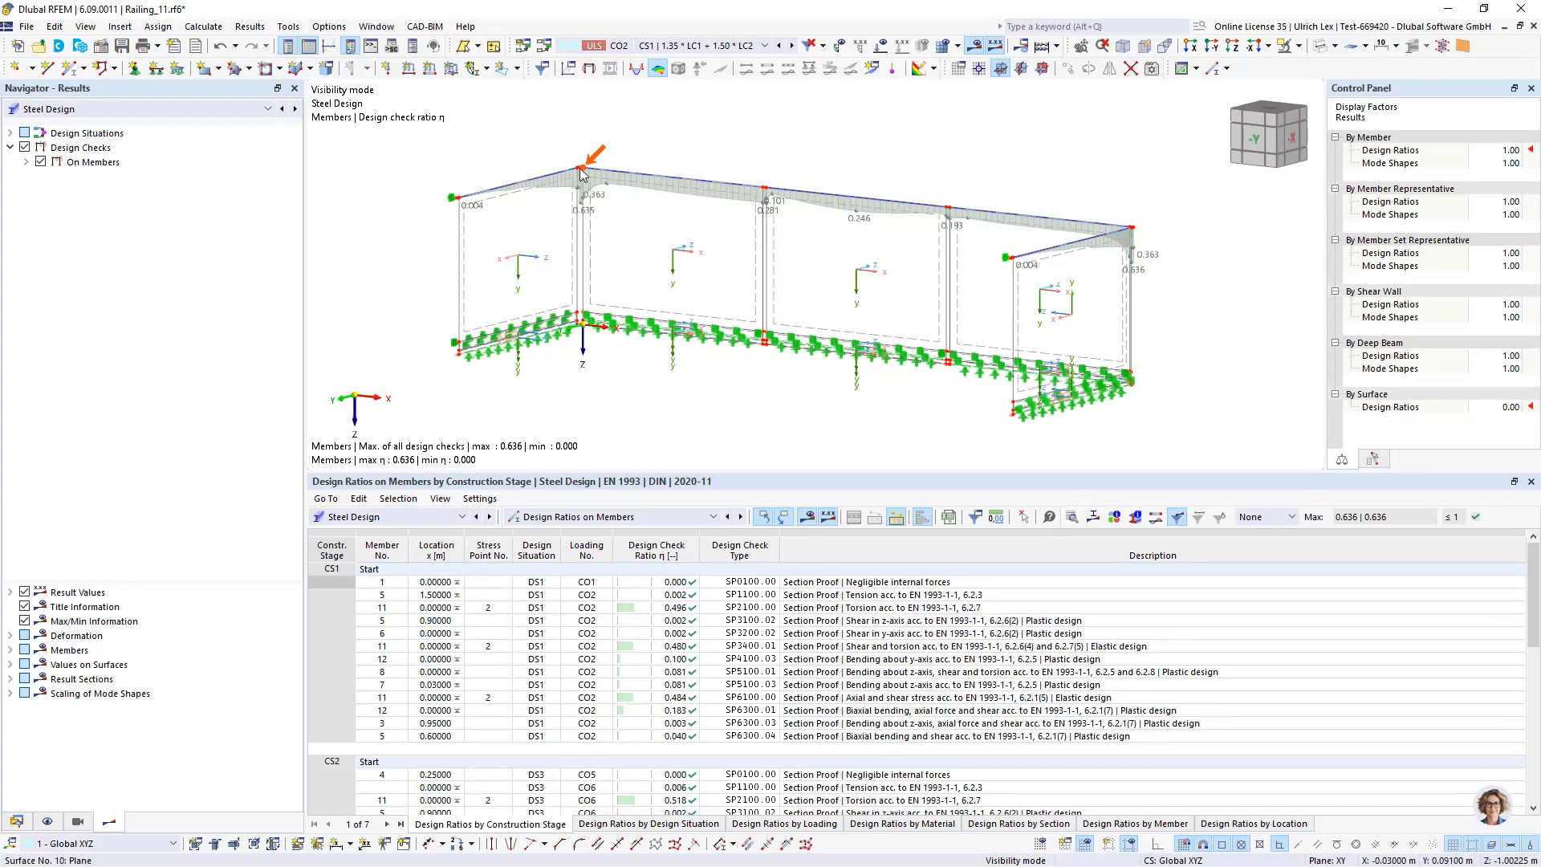
Enlarge the results table and pick the steel design check rows of stages CS1 to CS3 to locate the governing members
scroll(883, 118, down, 2)
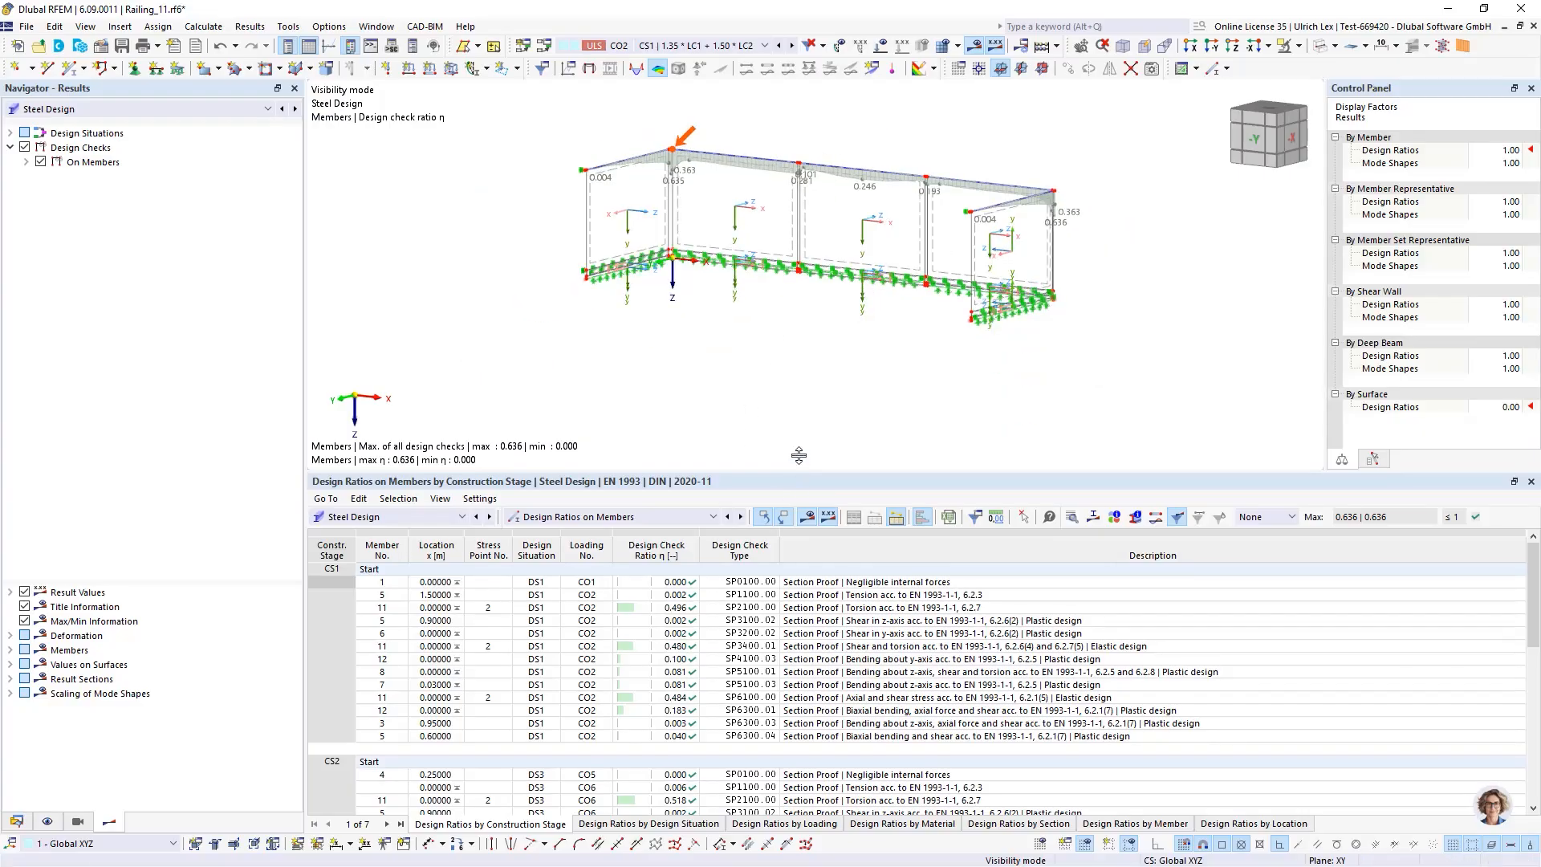
drag(798, 455, 795, 358)
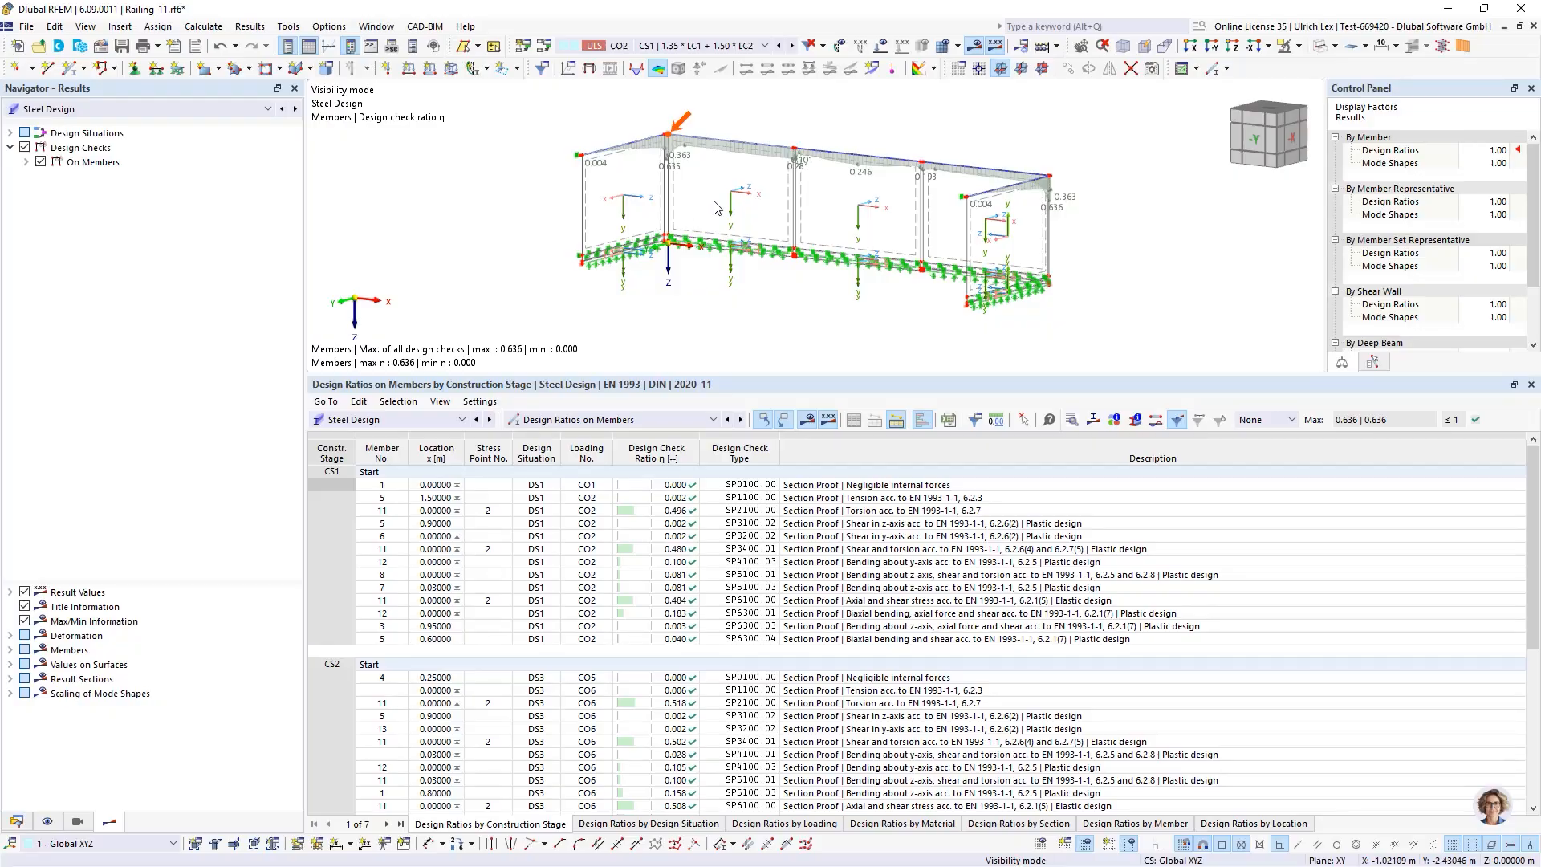
click(333, 498)
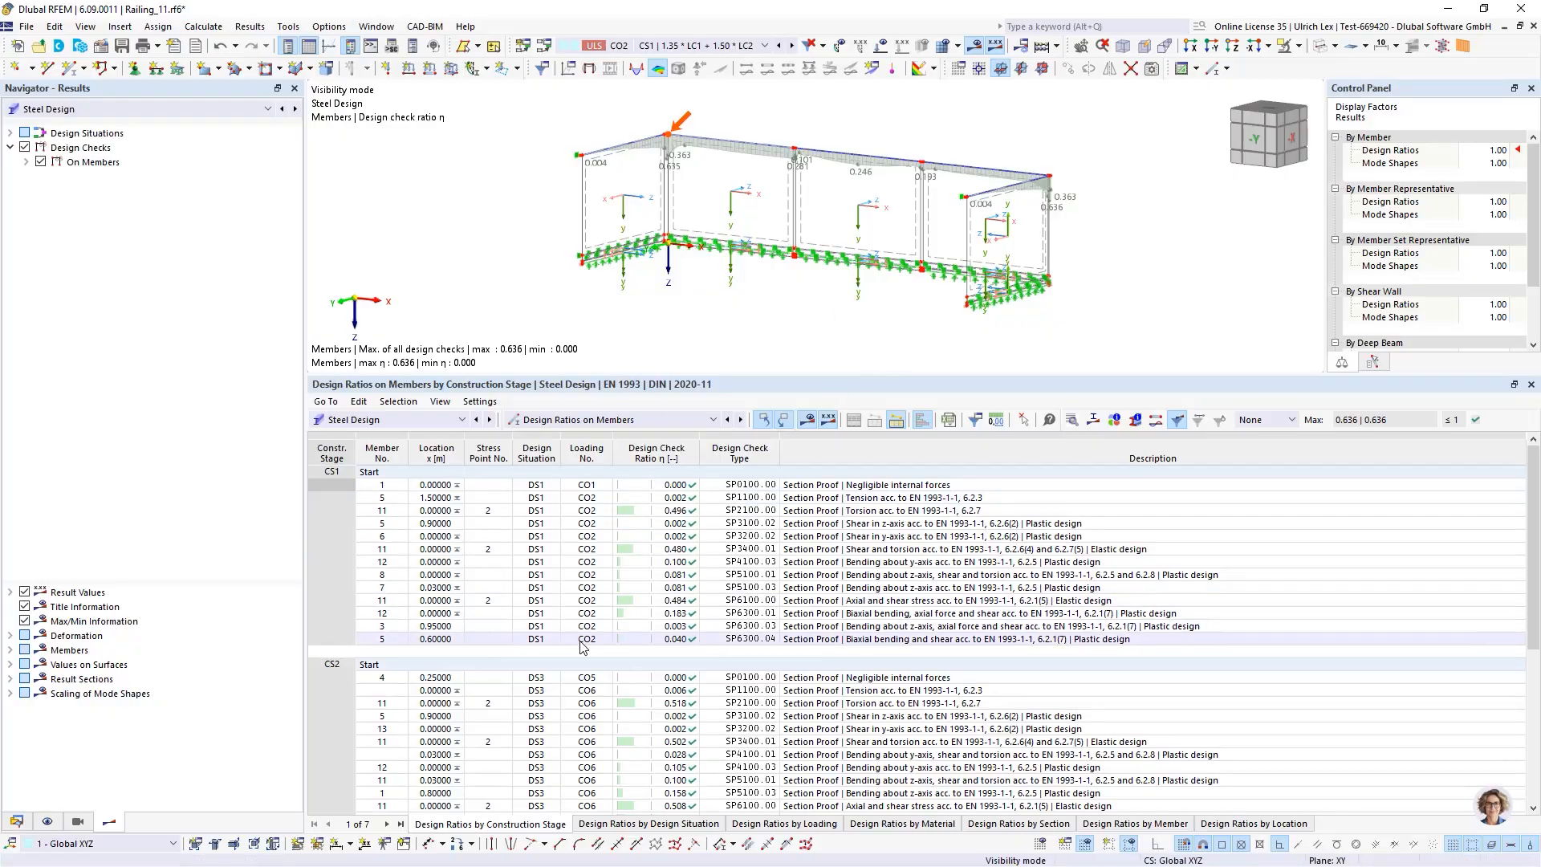
click(684, 602)
scroll(701, 559, down, 1)
scroll(696, 561, down, 3)
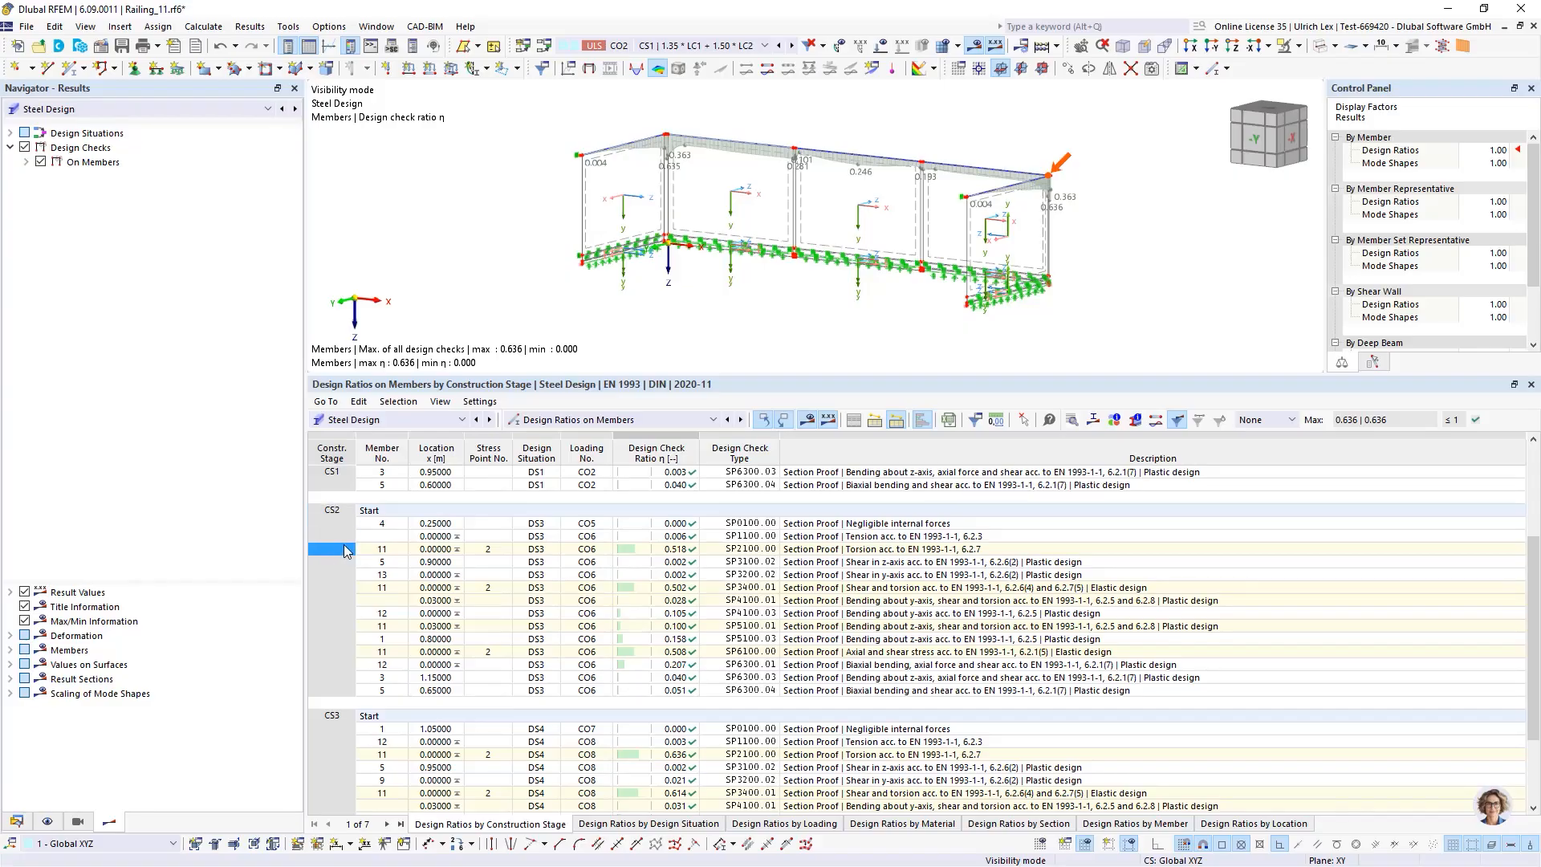
scroll(346, 552, down, 3)
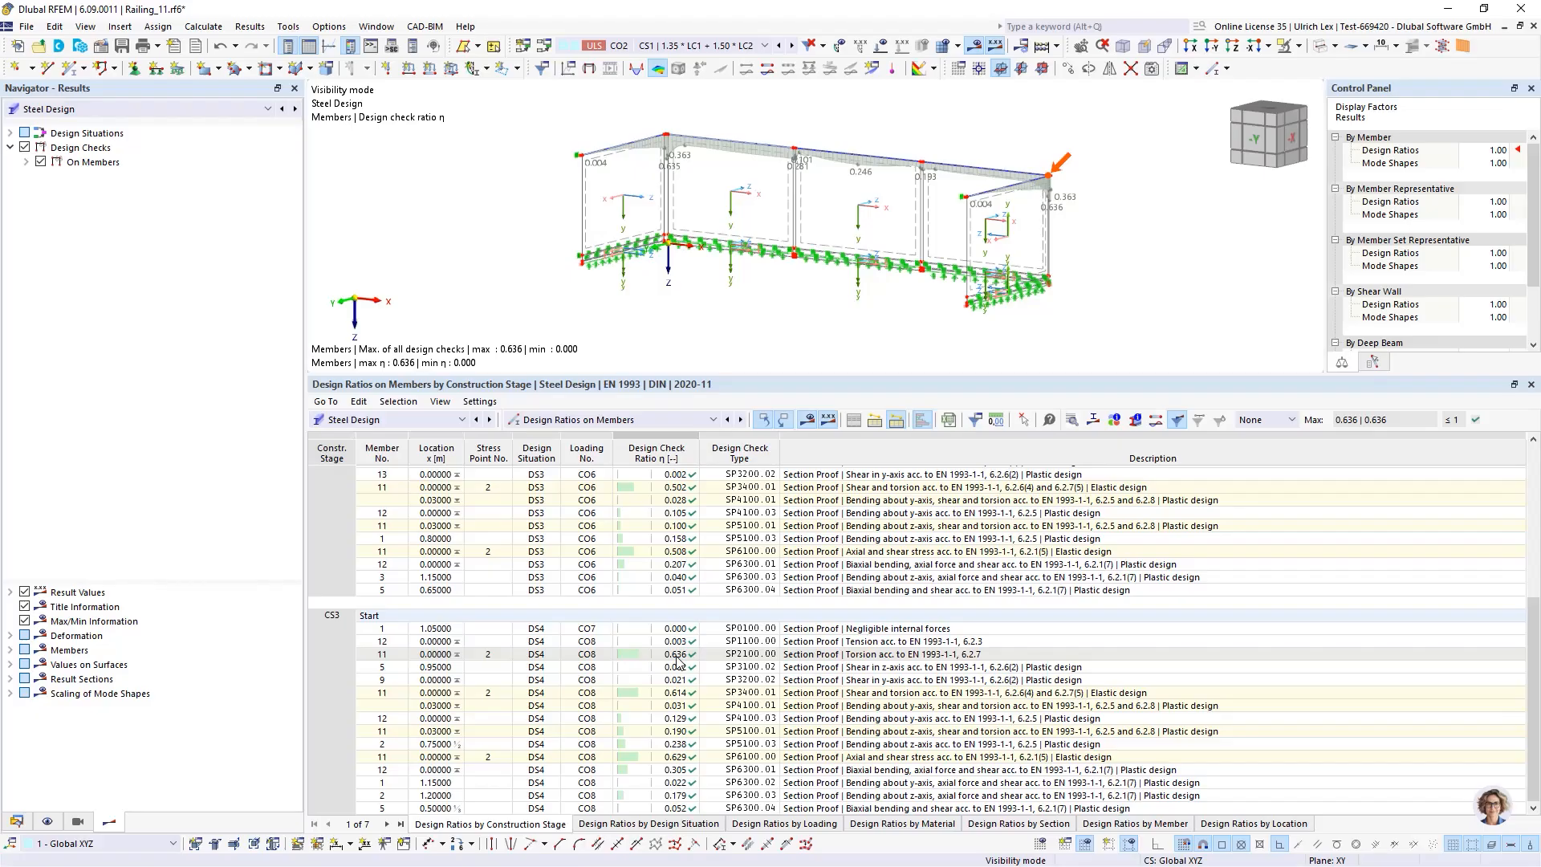
click(331, 629)
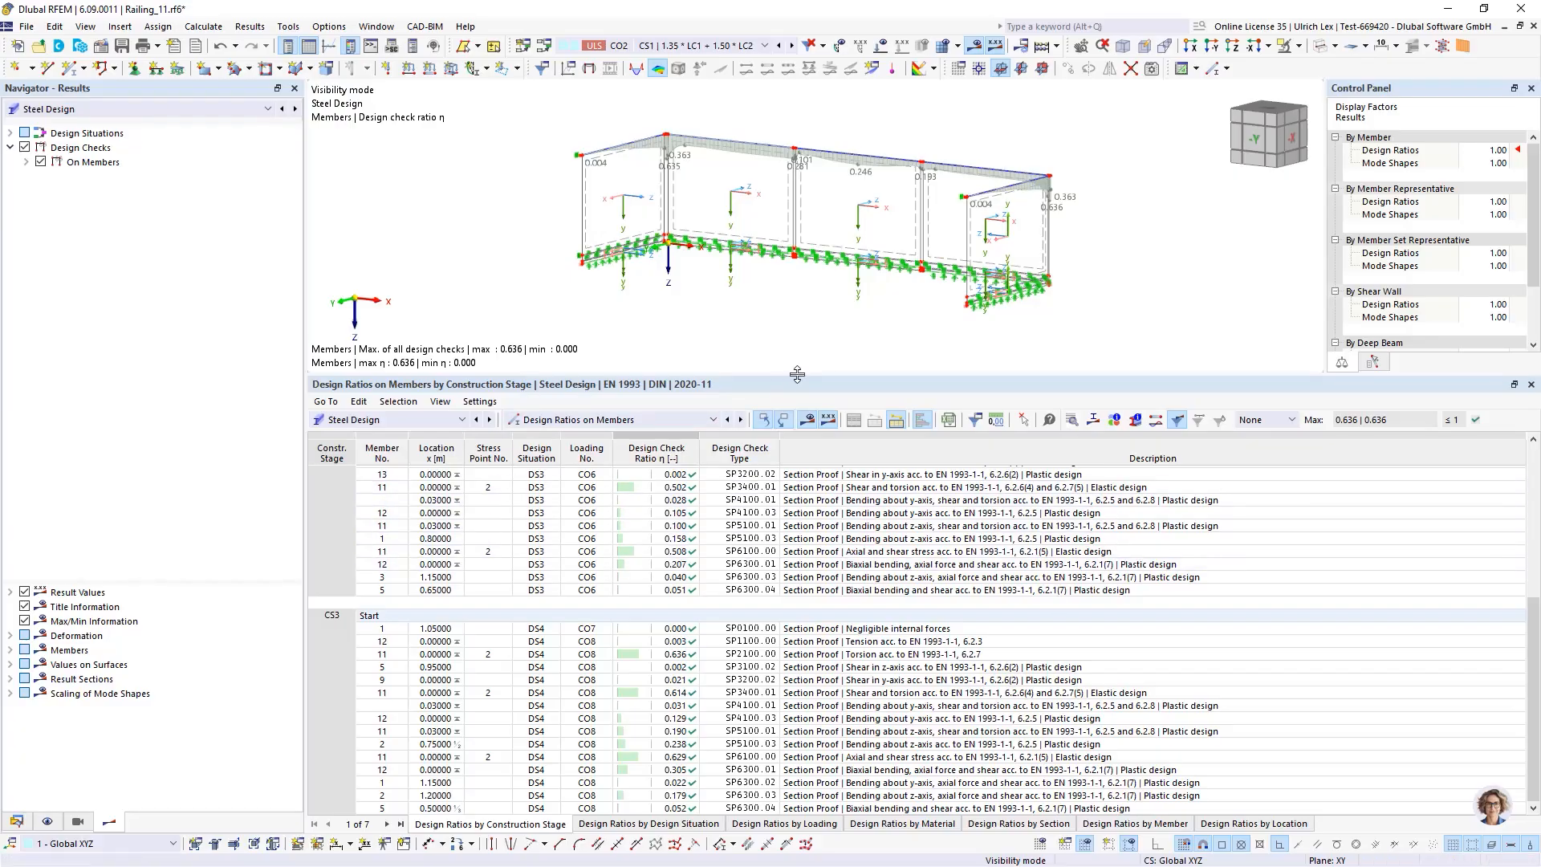
drag(796, 376, 793, 590)
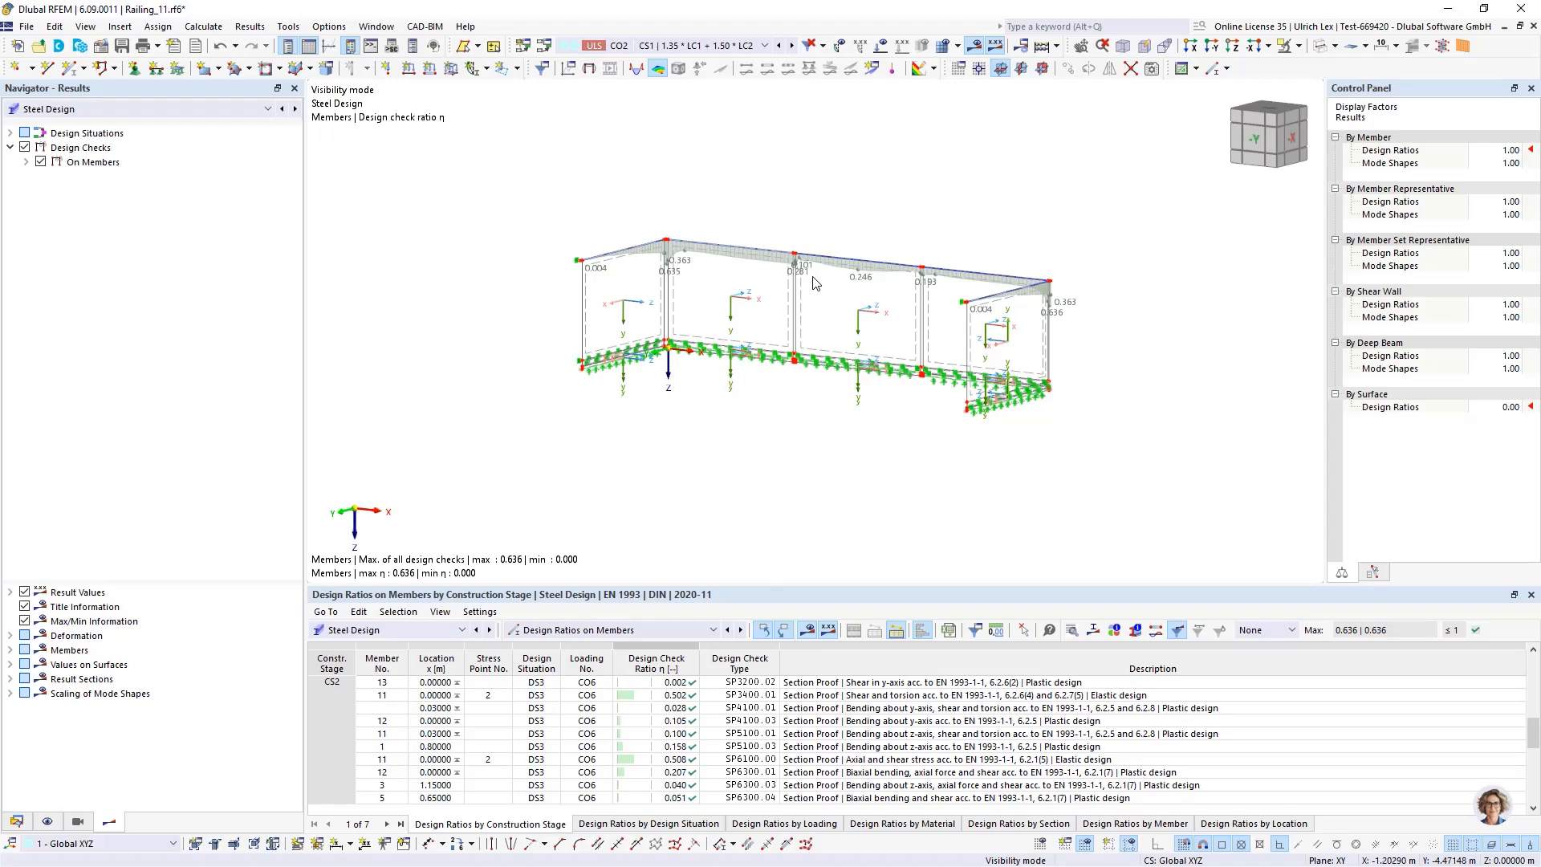
Open printout report 1 from the data navigator and view its cover page
click(17, 821)
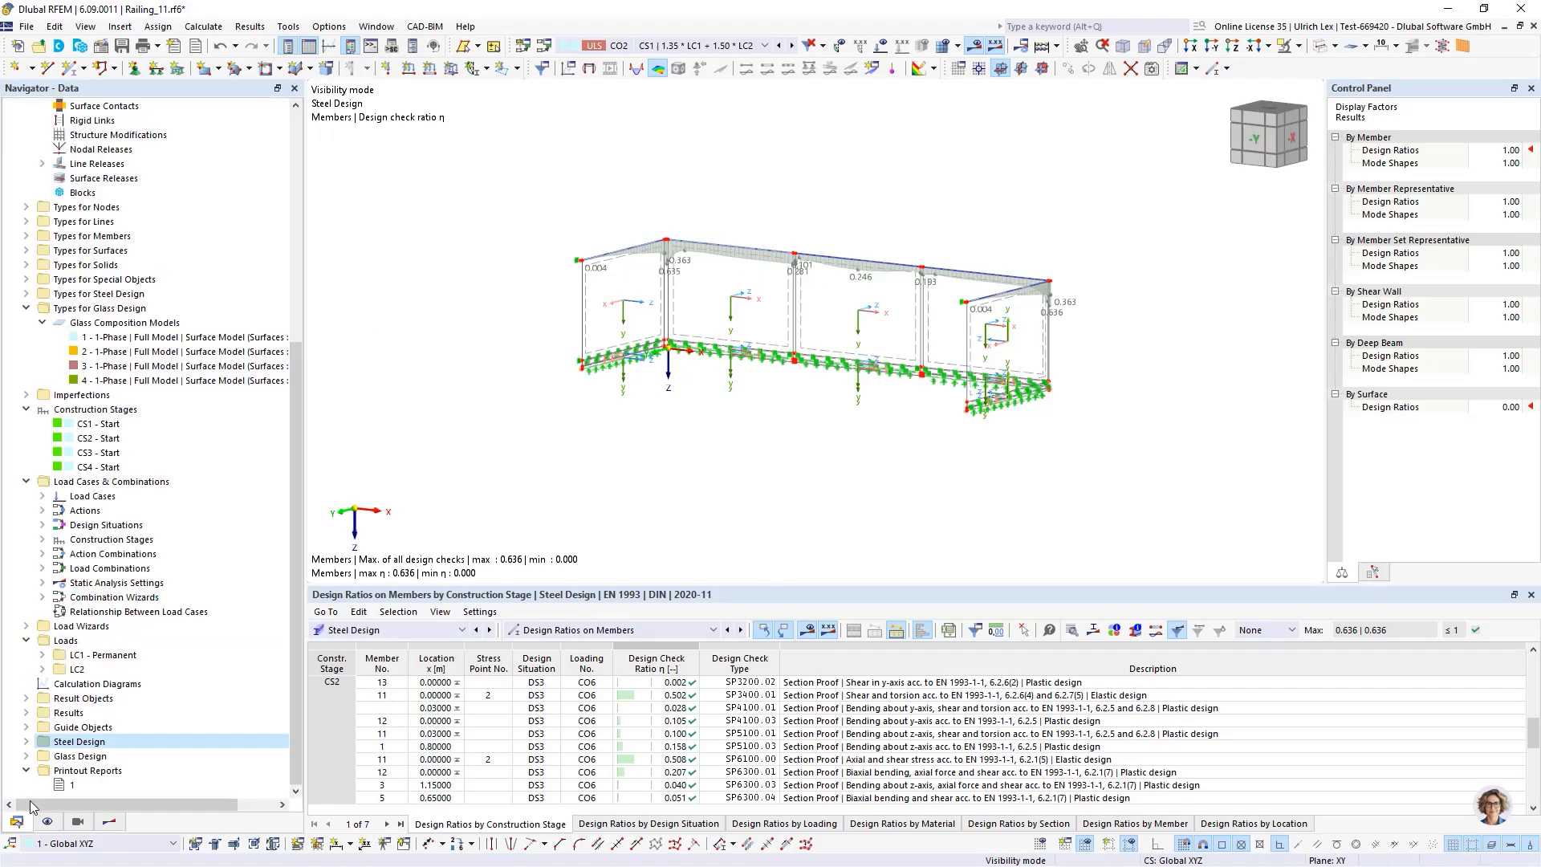
click(68, 786)
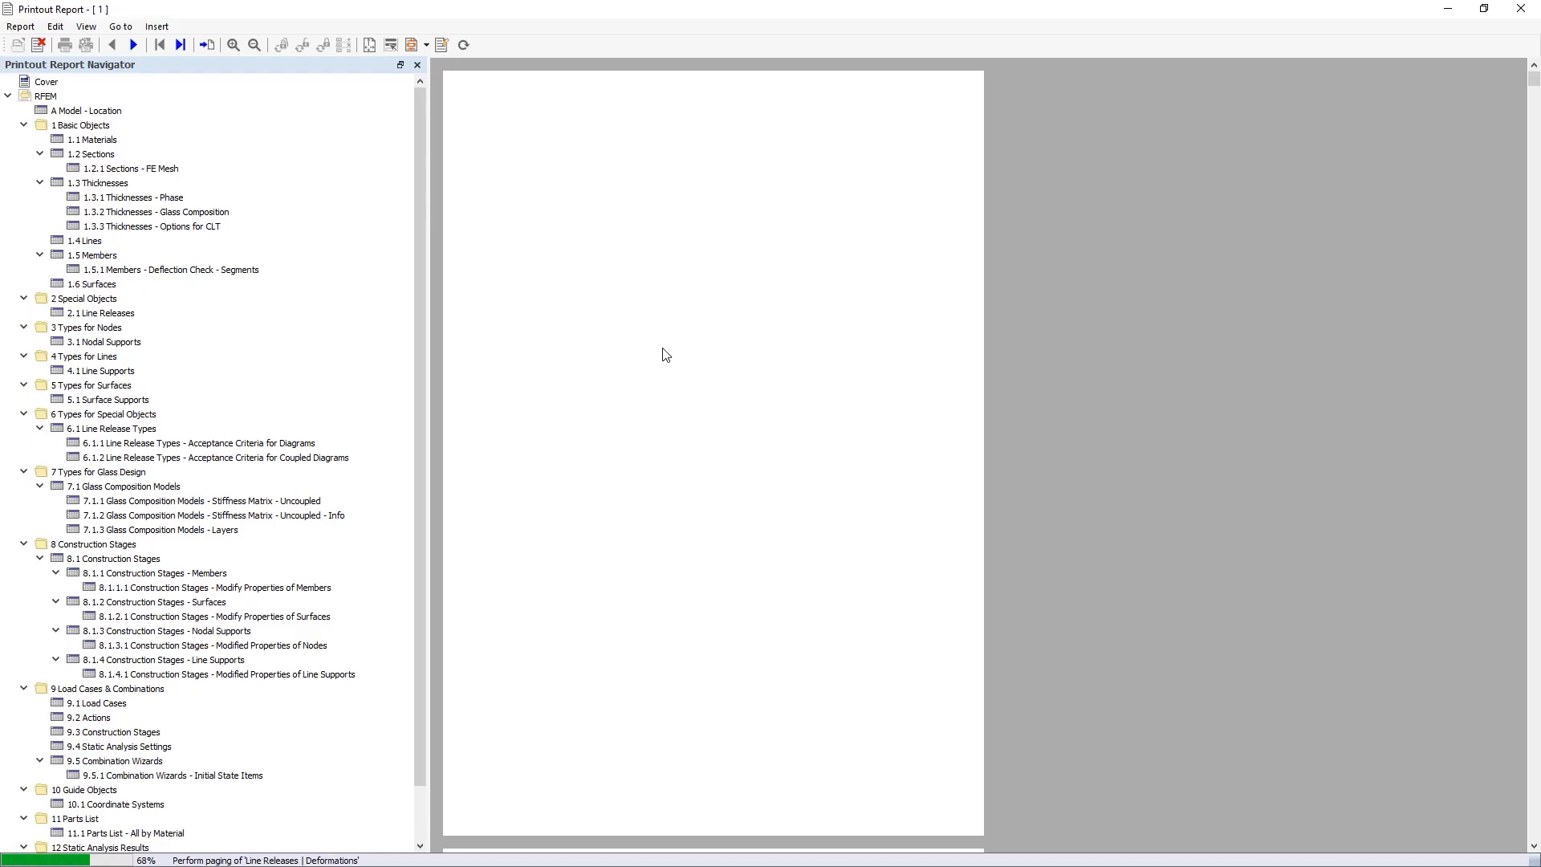
scroll(826, 371, down, 1)
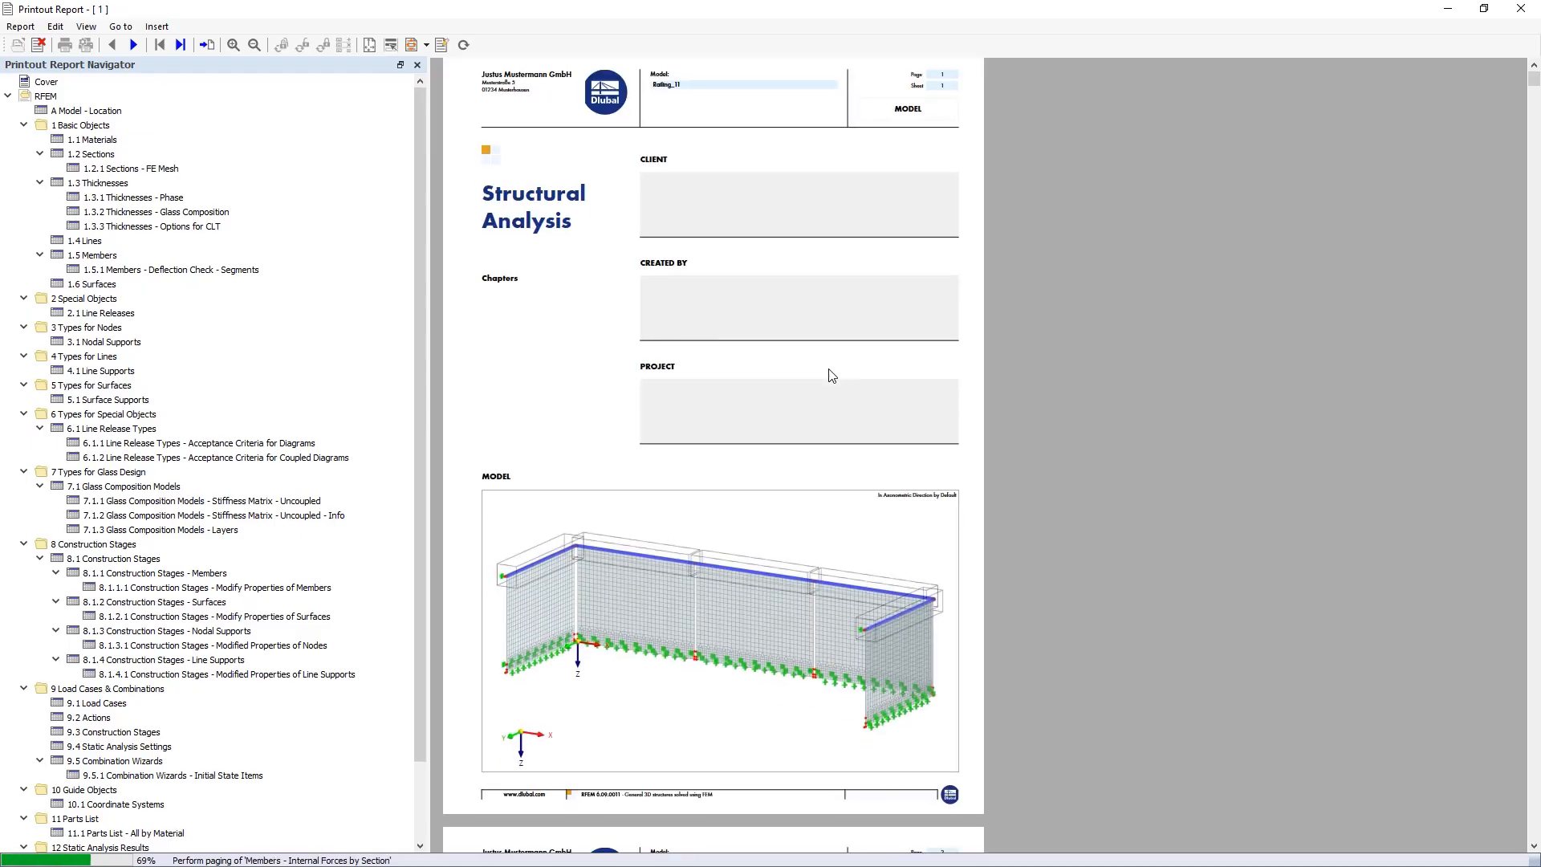
scroll(808, 379, down, 3)
scroll(702, 416, up, 1)
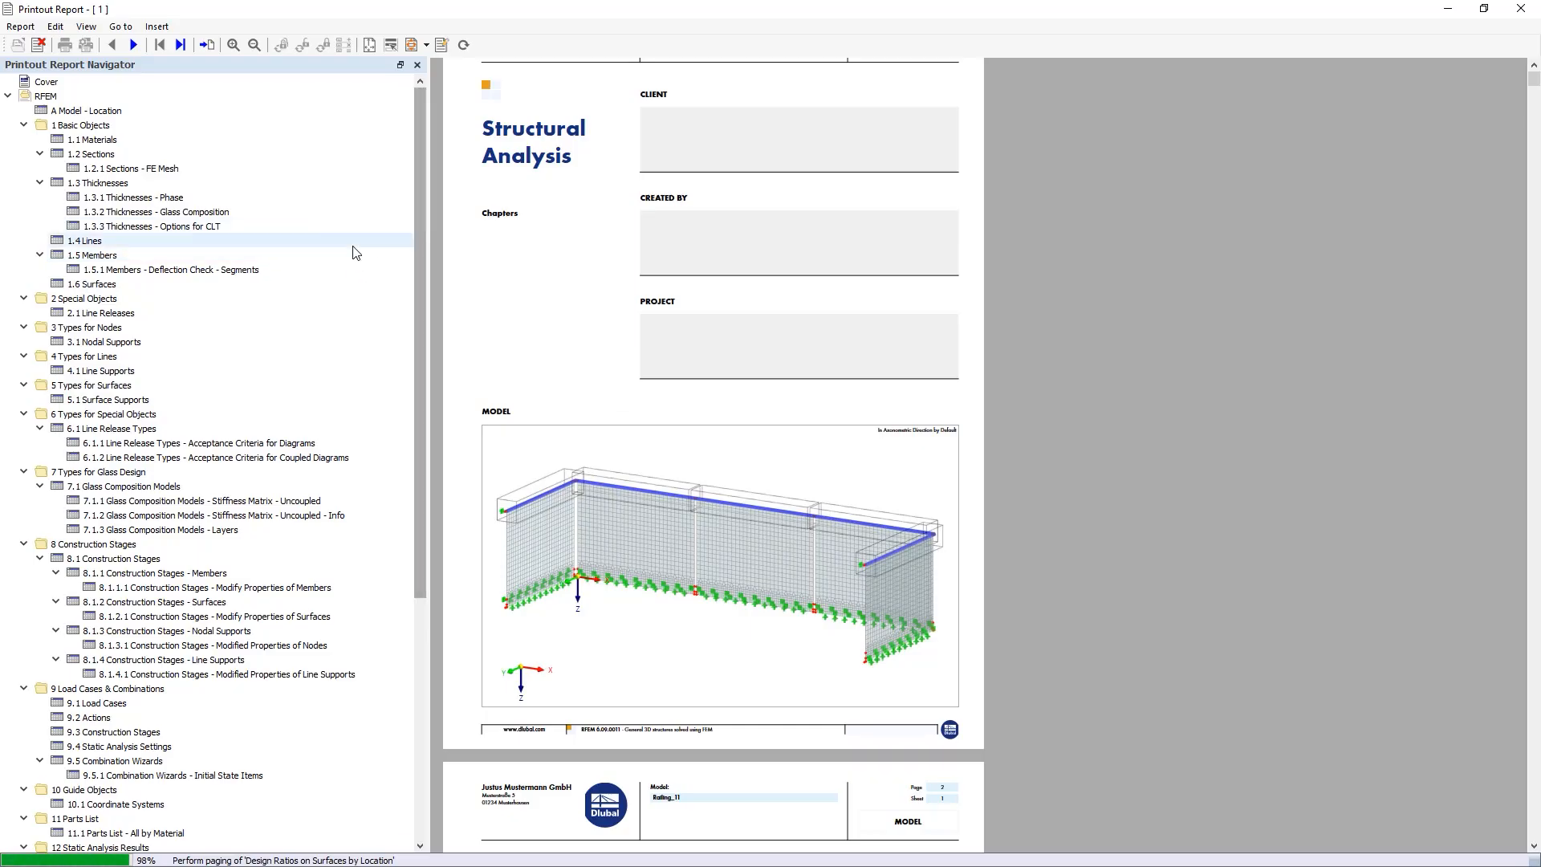
Browse the report chapters for construction stages, line supports, glass design results in surface point and the surface 4 check
click(126, 575)
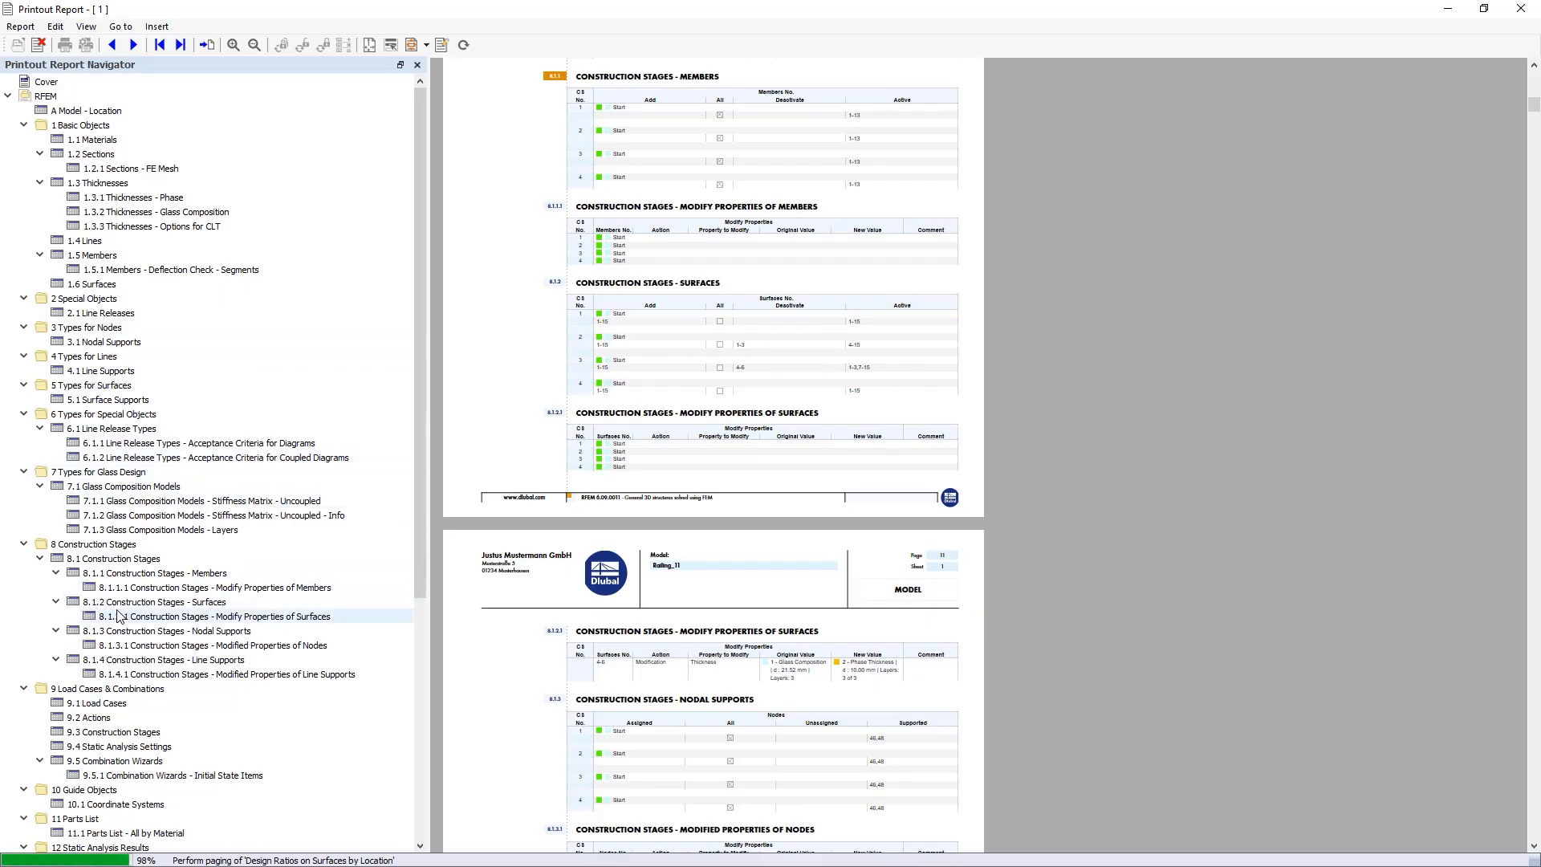
click(98, 371)
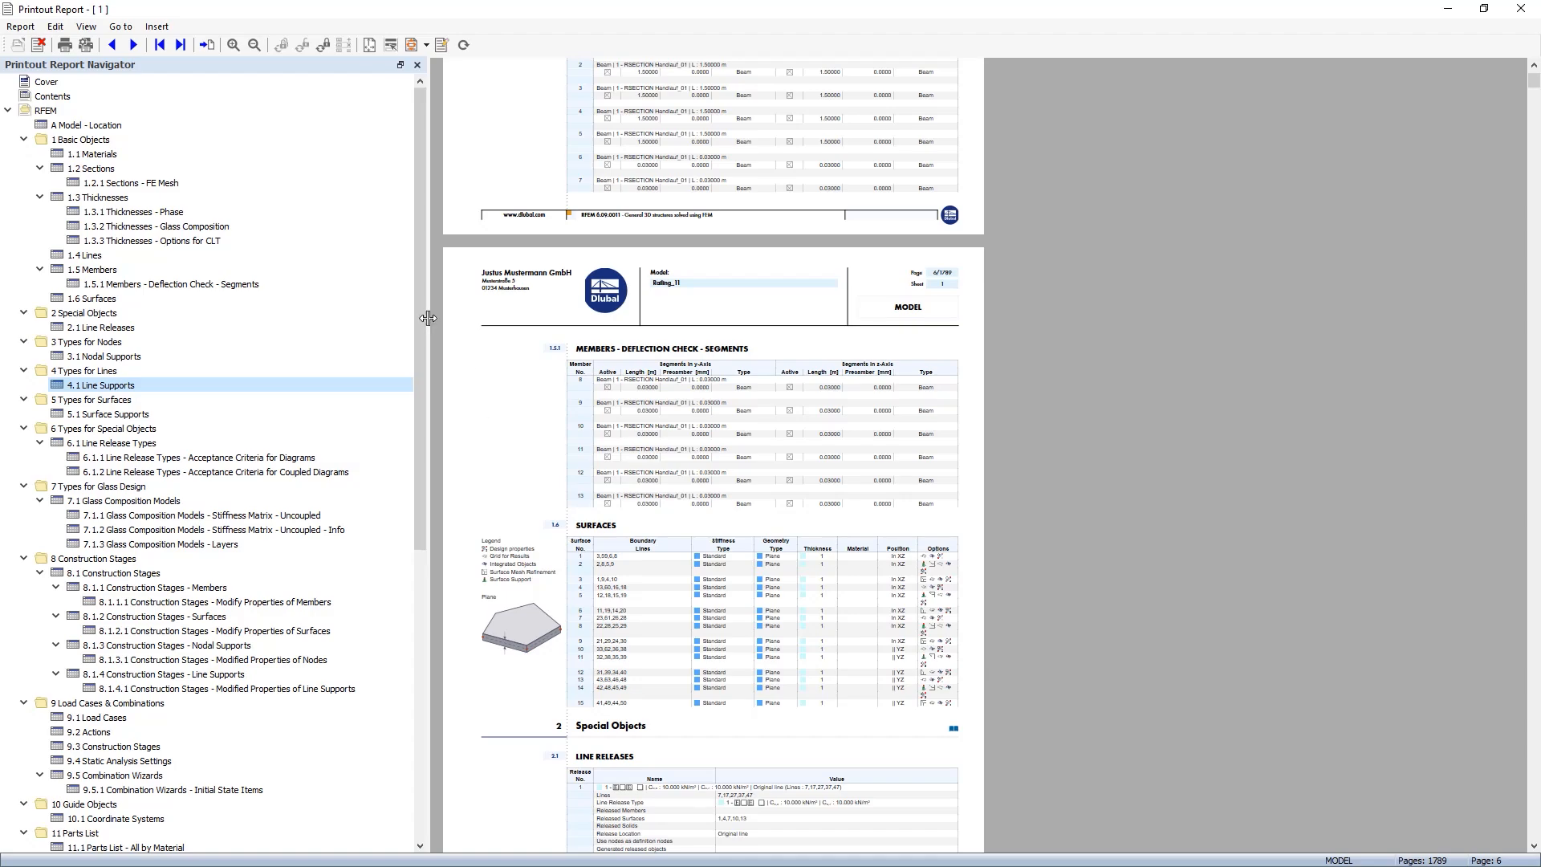
drag(420, 307, 389, 652)
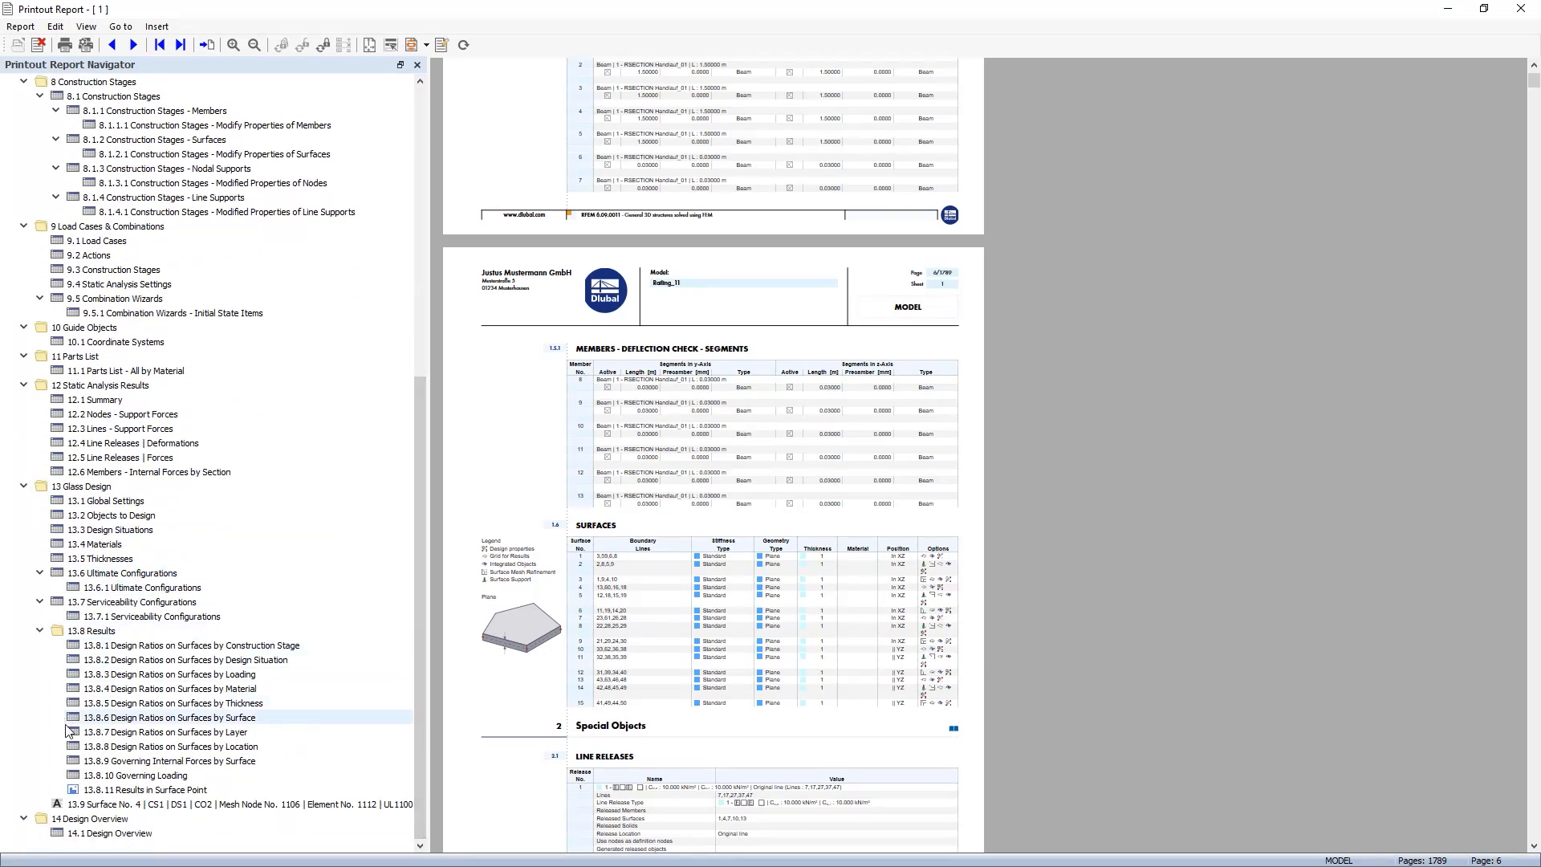
click(126, 791)
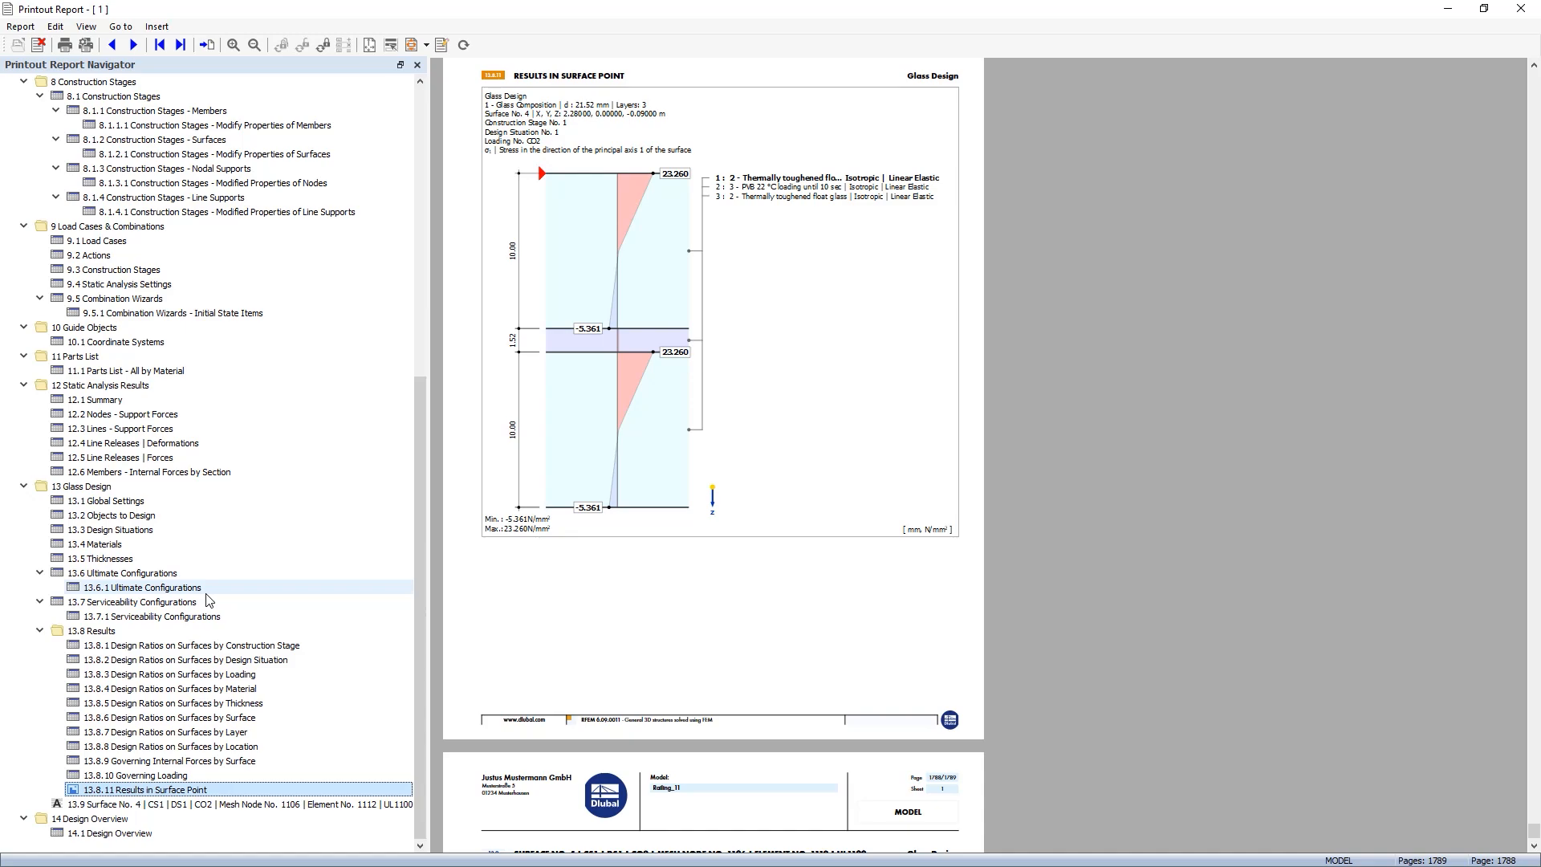
click(92, 804)
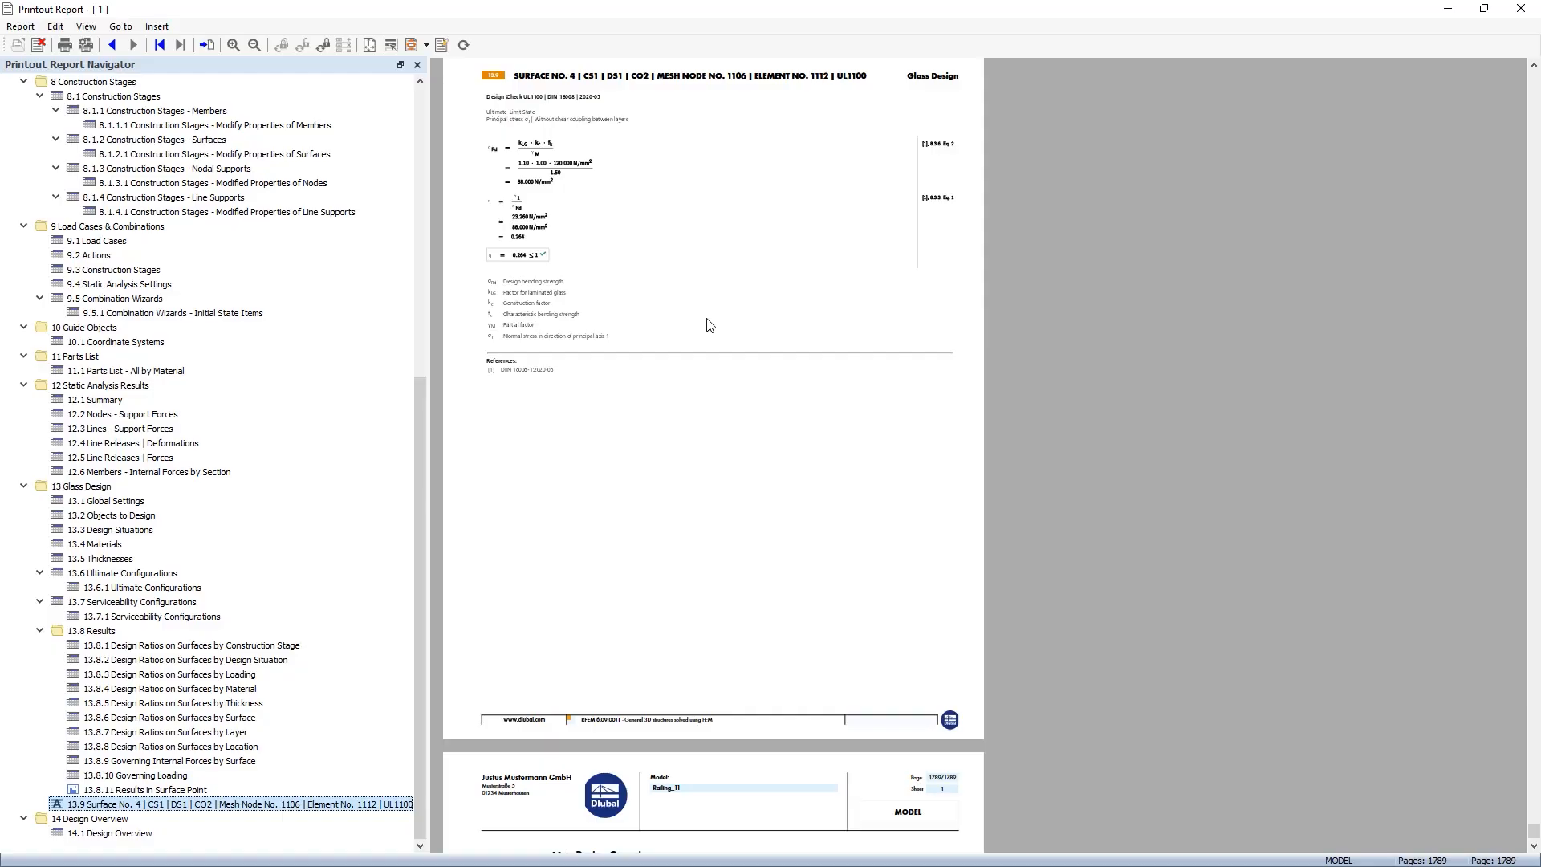
Review the surface 4 glass design check pages and close the printout report
scroll(675, 459, up, 3)
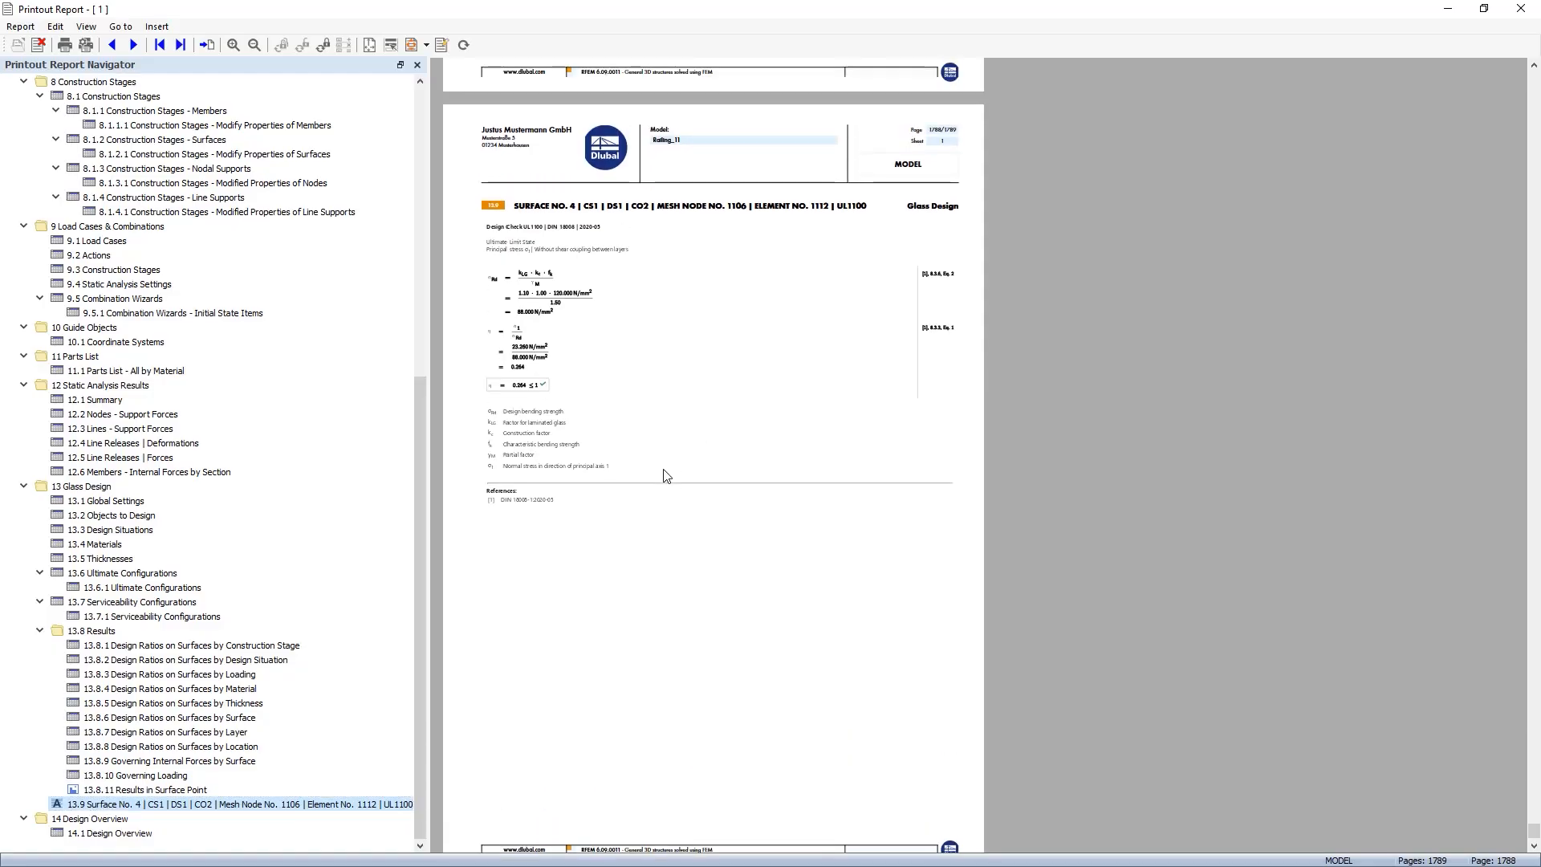
scroll(667, 467, down, 1)
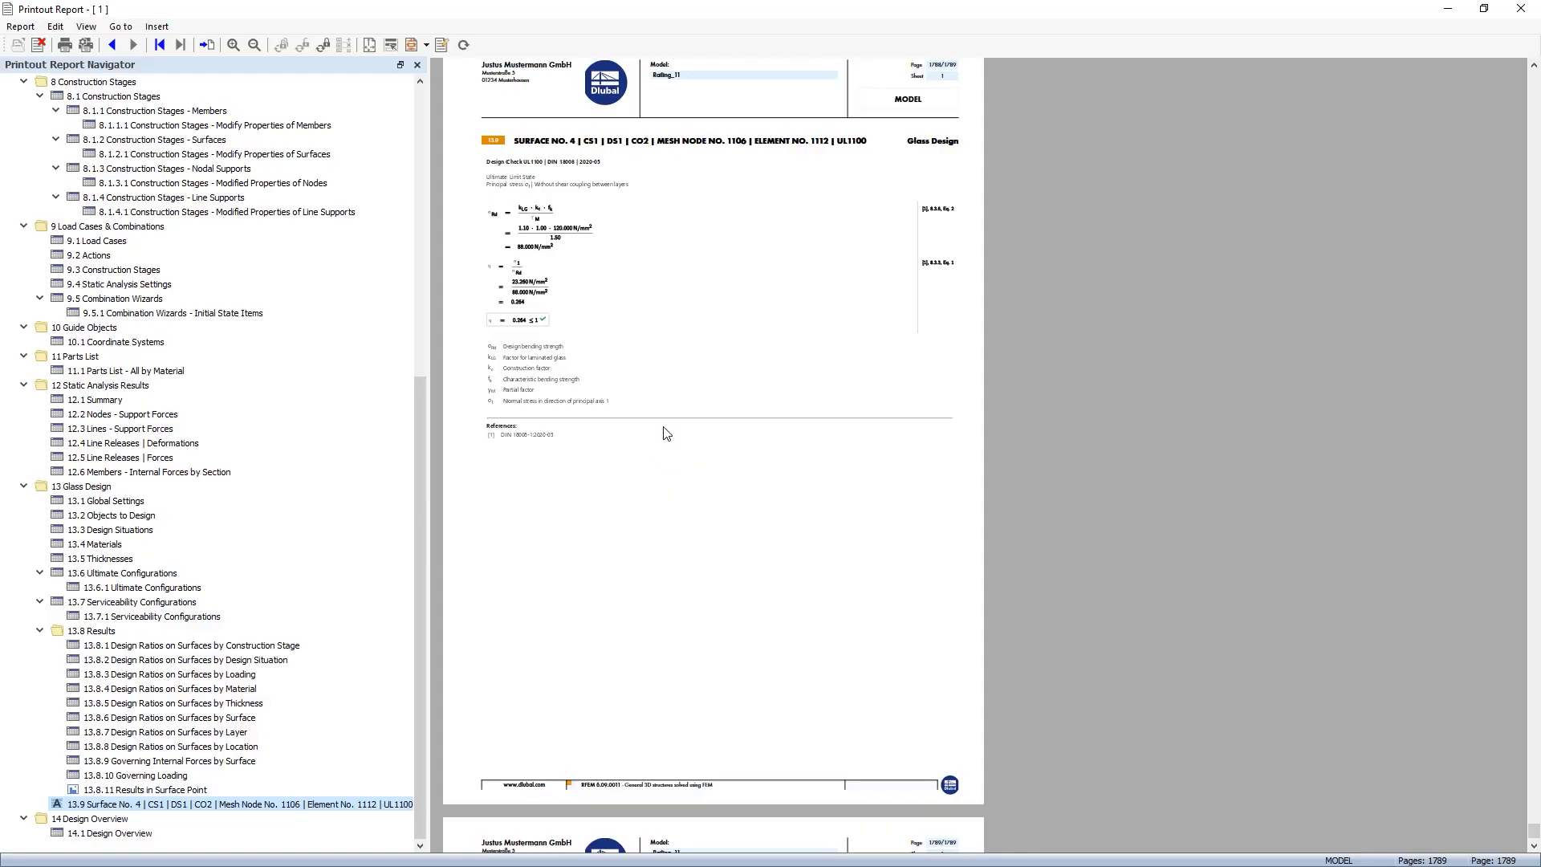
click(1521, 10)
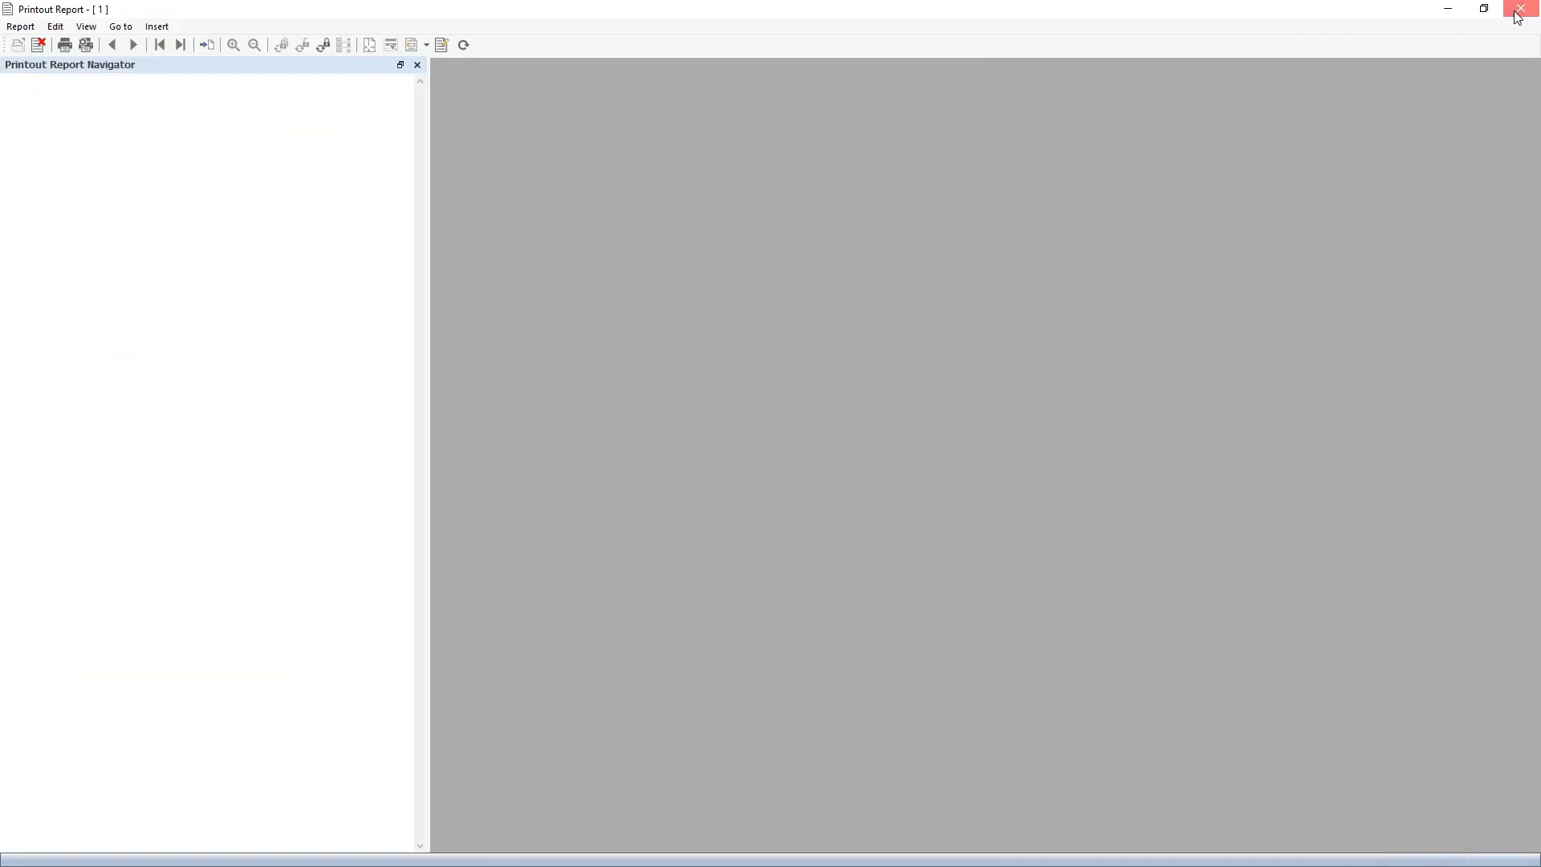